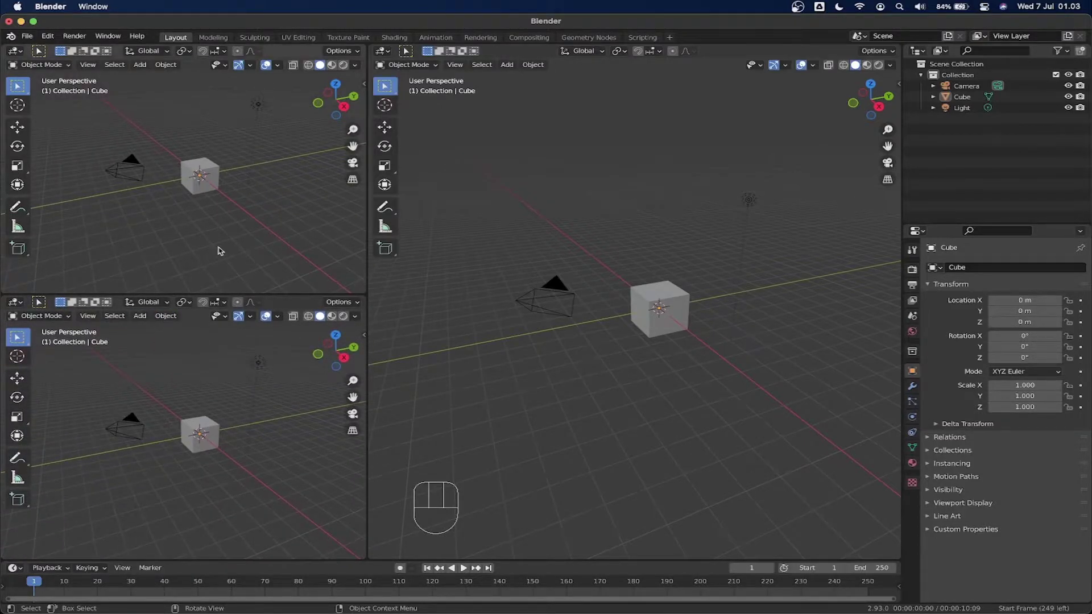
Hide the toolbar in the upper small viewport, switch it to the camera view and turn off its overlays.
{"action": "key", "text": "t"}
{"action": "key", "text": "t"}
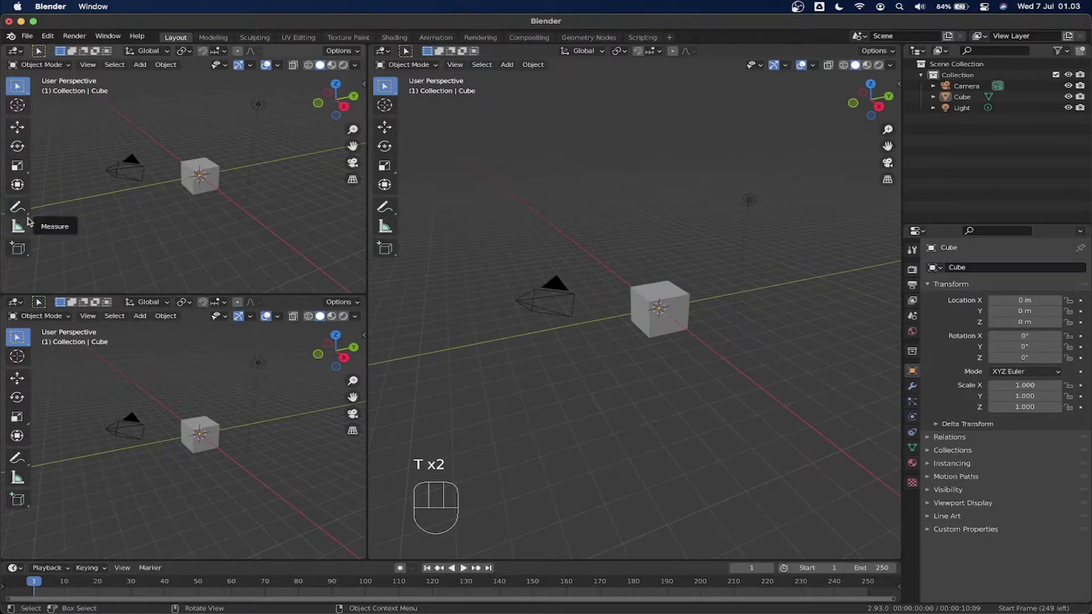
{"action": "key", "text": "t"}
{"action": "middle_click_drag", "start_coordinate": [240, 182], "coordinate": [250, 178]}
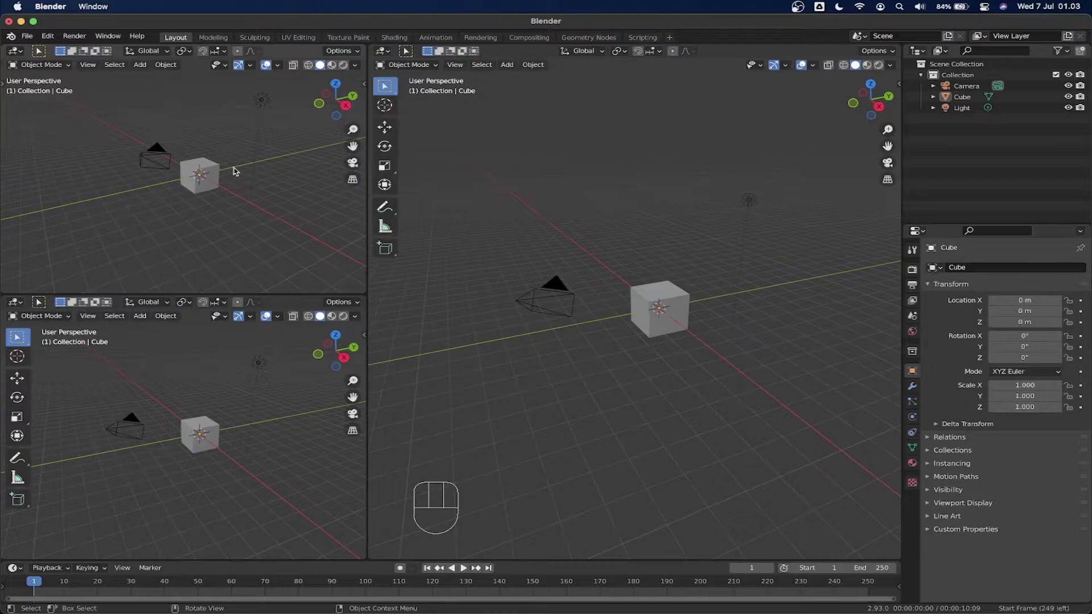
{"action": "middle_click_drag", "start_coordinate": [200, 168], "coordinate": [238, 126]}
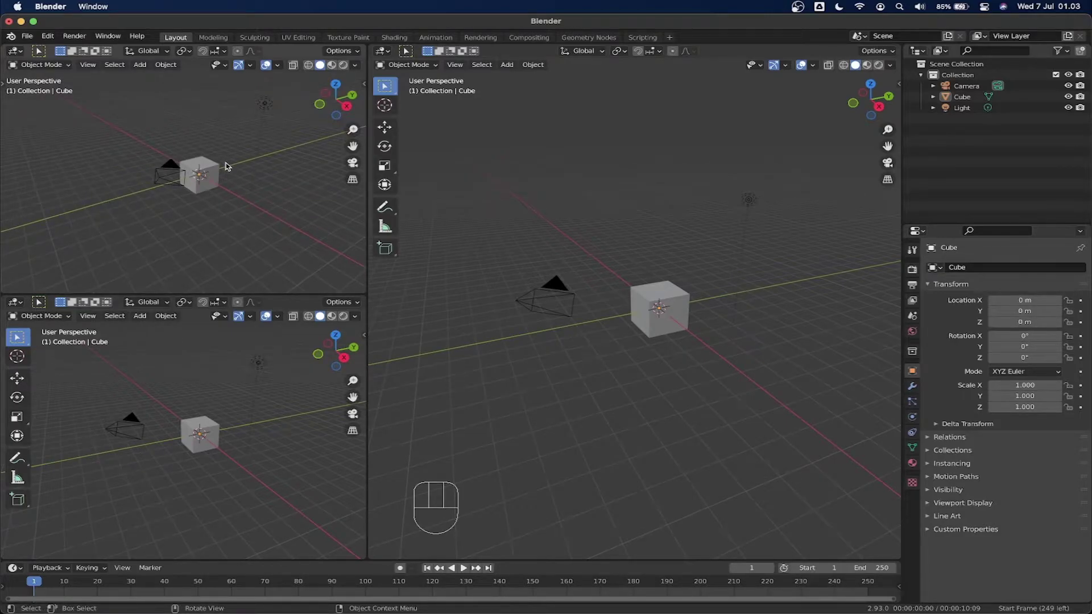
{"action": "key", "text": "KP_0"}
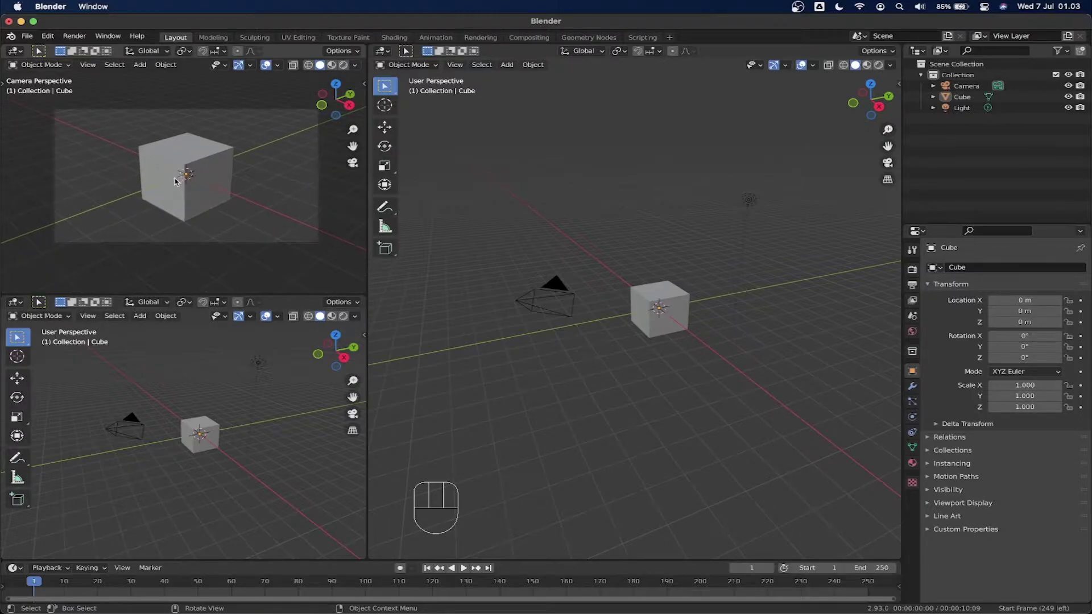
{"action": "left_click", "coordinate": [265, 65]}
Select the camera and set the output resolution to 1500 px in X and 1500 px in Y.
{"action": "left_click", "coordinate": [555, 285]}
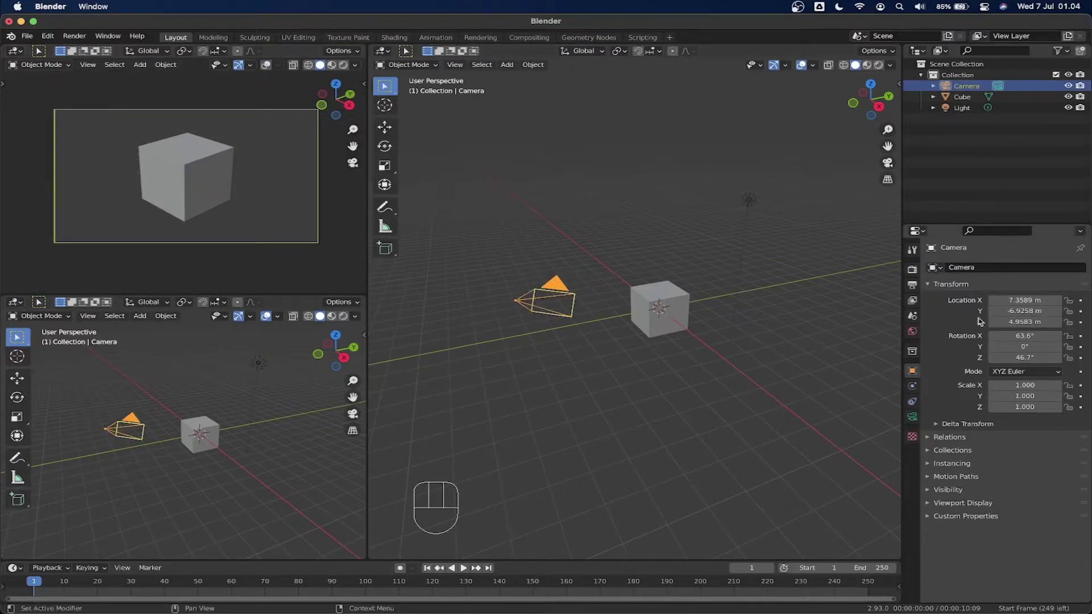
{"action": "left_click", "coordinate": [914, 272]}
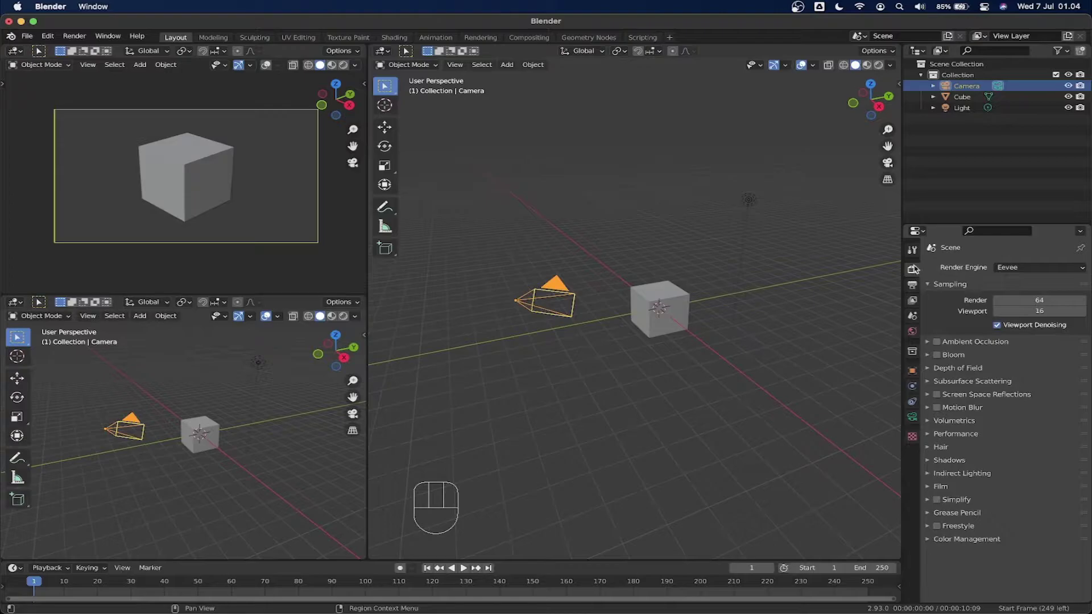
{"action": "left_click", "coordinate": [913, 285]}
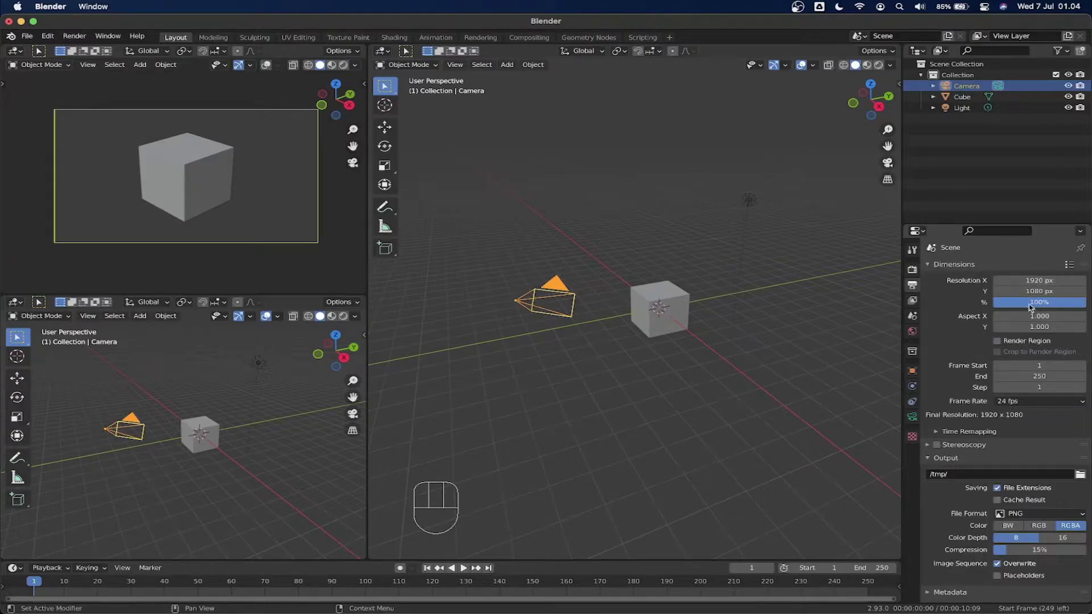
{"action": "mouse_move", "coordinate": [1039, 281]}
{"action": "left_mouse_down"}
{"action": "mouse_move", "coordinate": [1026, 281]}
{"action": "mouse_move", "coordinate": [1075, 281]}
{"action": "mouse_move", "coordinate": [1055, 281]}
{"action": "left_mouse_up"}
{"action": "left_click", "coordinate": [1036, 282]}
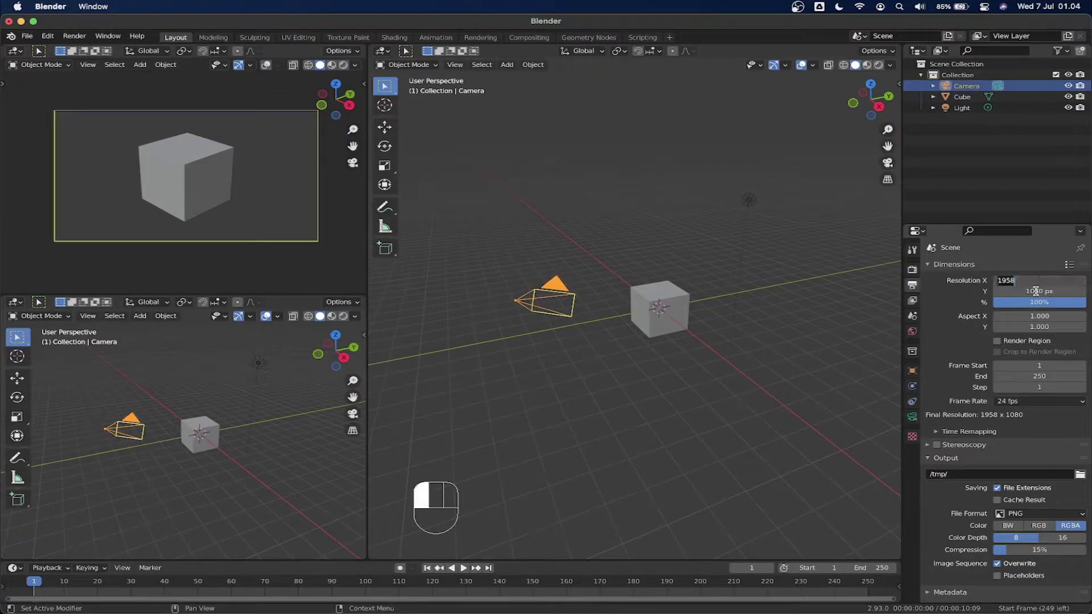
{"action": "type", "text": "1500"}
{"action": "key", "text": "Tab"}
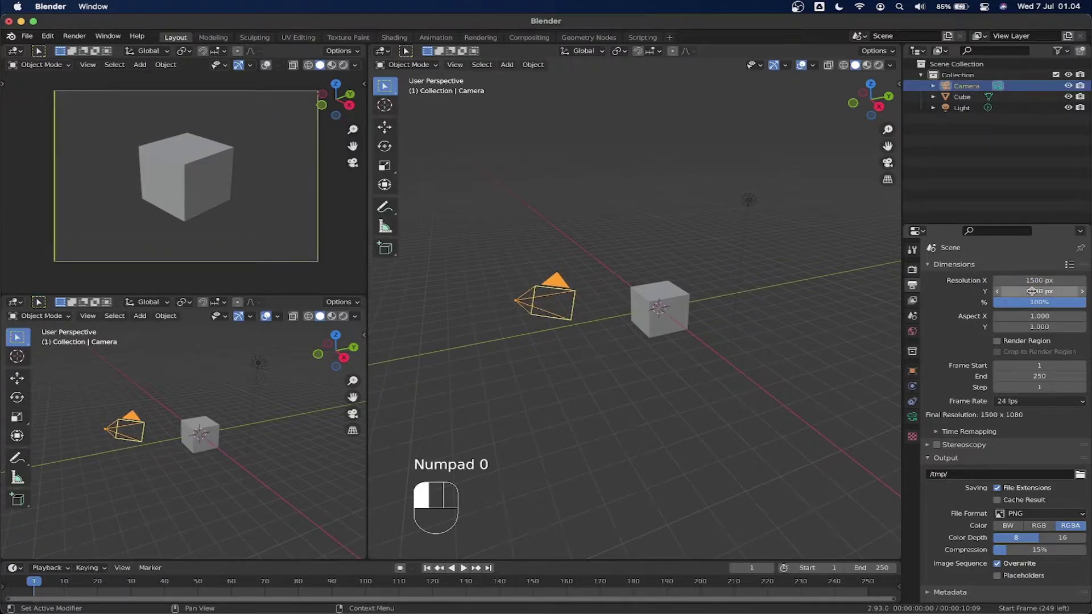
{"action": "type", "text": "1500"}
{"action": "key", "text": "Return"}
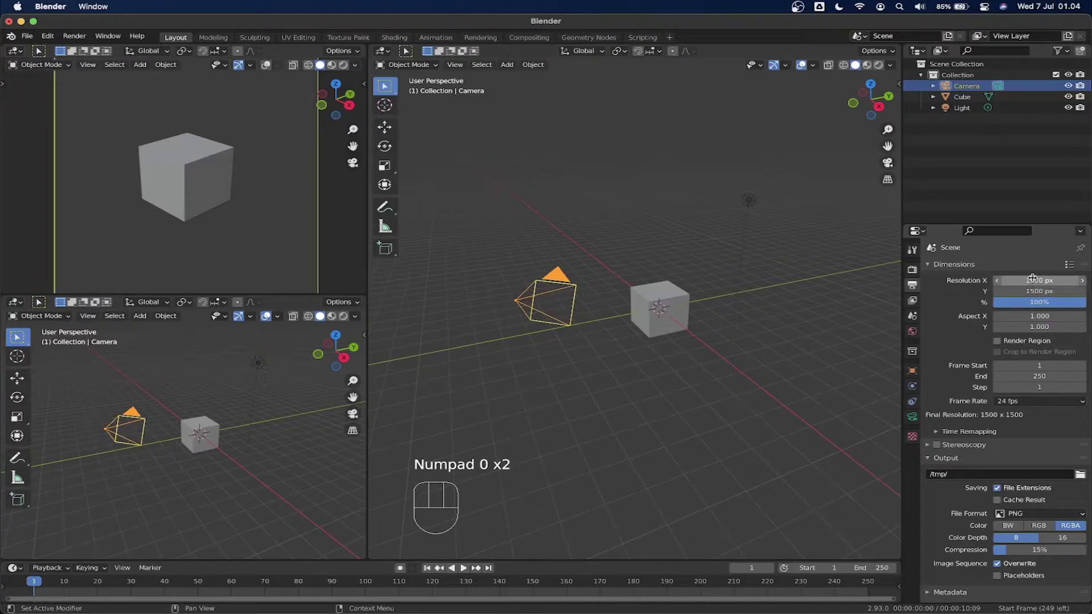
Set both the X and Y output resolution to 2000 px.
{"action": "left_click", "coordinate": [1032, 277]}
{"action": "left_click_drag", "start_coordinate": [1033, 278], "coordinate": [1033, 291]}
{"action": "type", "text": "2000"}
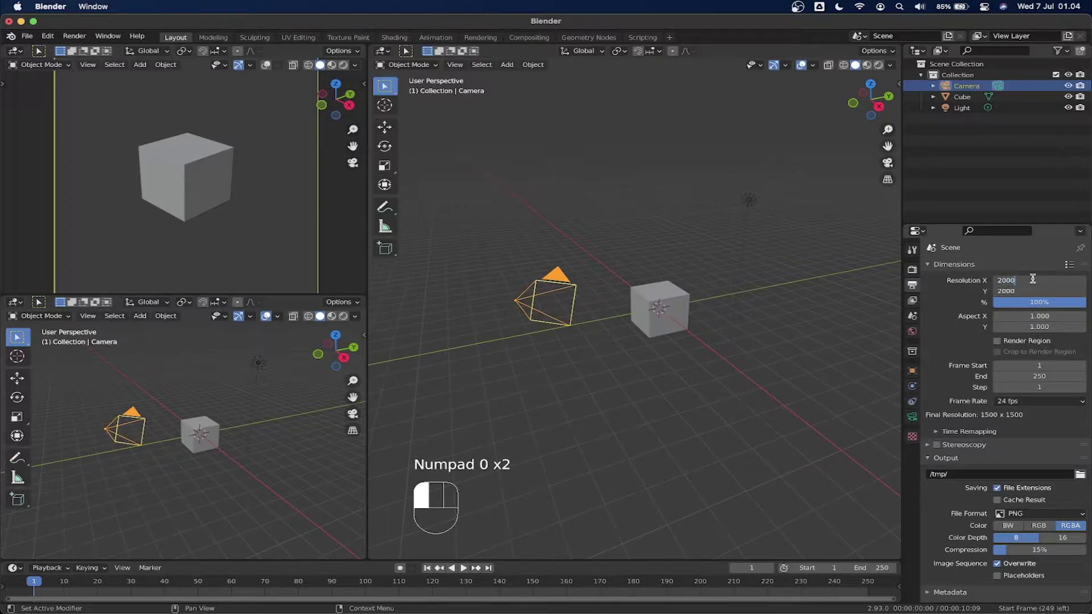
{"action": "key", "text": "Return"}
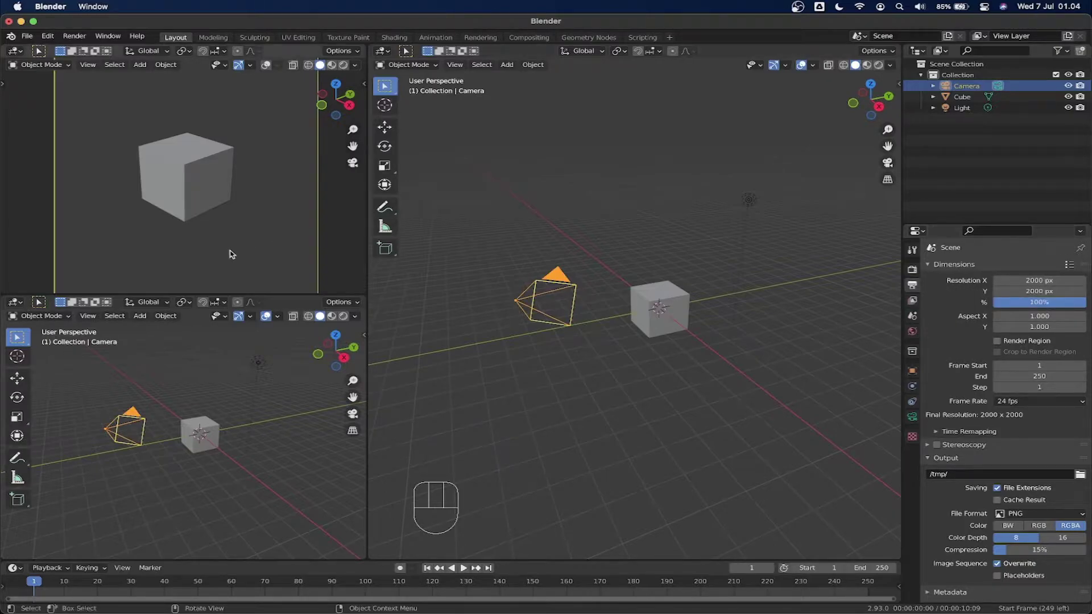
{"action": "key", "text": "KP_0"}
{"action": "middle_click_drag", "start_coordinate": [229, 243], "coordinate": [216, 239], "text": "shift"}
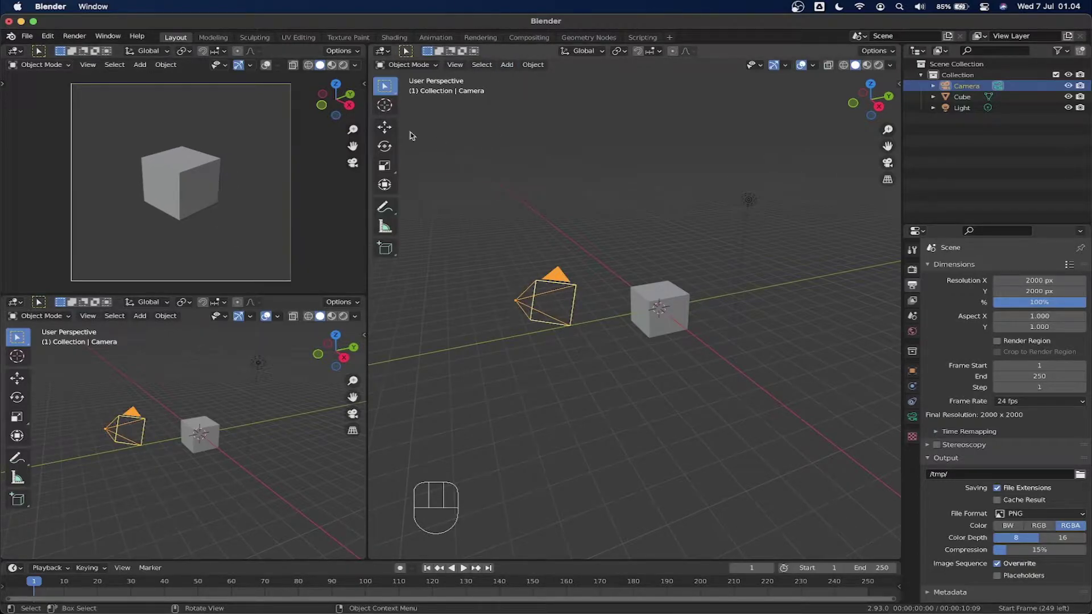
Set the transform orientation to Local and move the camera along its local Z axis closer to the cube.
{"action": "key", "text": "alt+a"}
{"action": "left_click", "coordinate": [385, 128]}
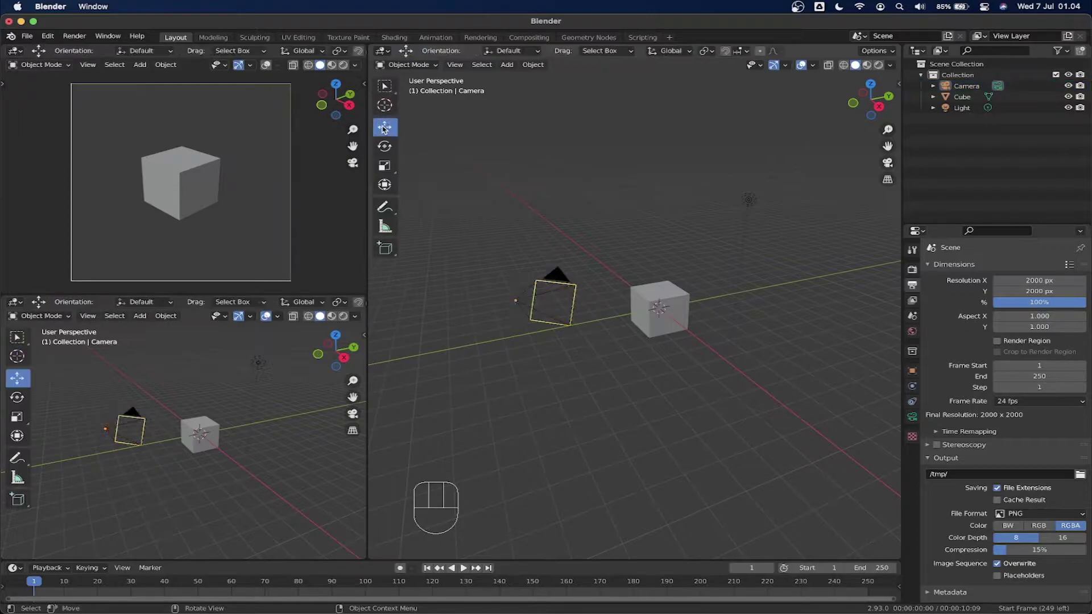
{"action": "left_click", "coordinate": [557, 277]}
{"action": "middle_click_drag", "start_coordinate": [542, 282], "coordinate": [622, 338]}
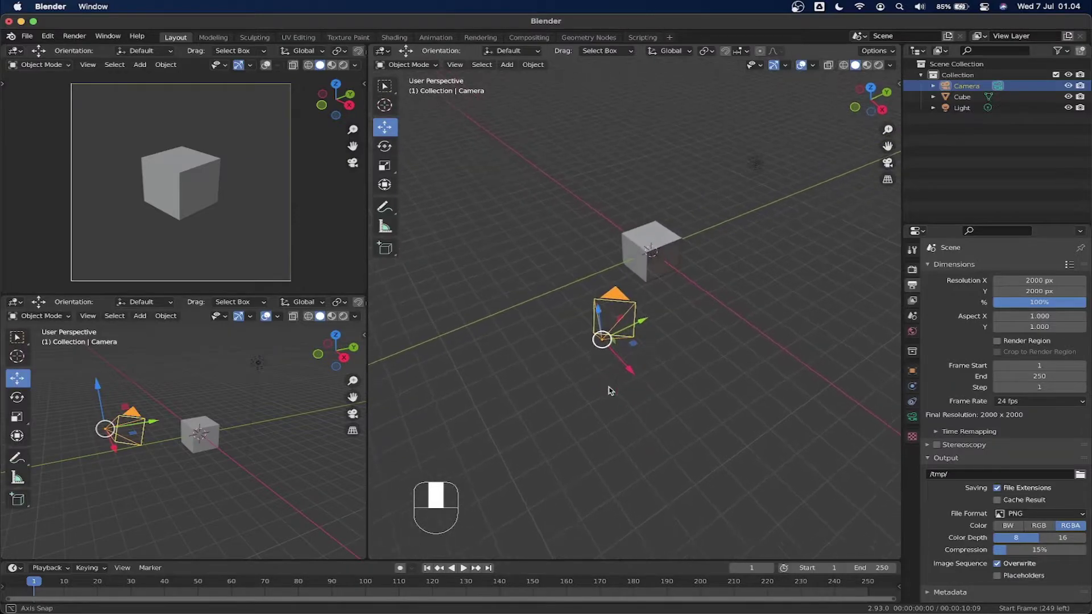
{"action": "middle_click_drag", "start_coordinate": [642, 385], "coordinate": [626, 255]}
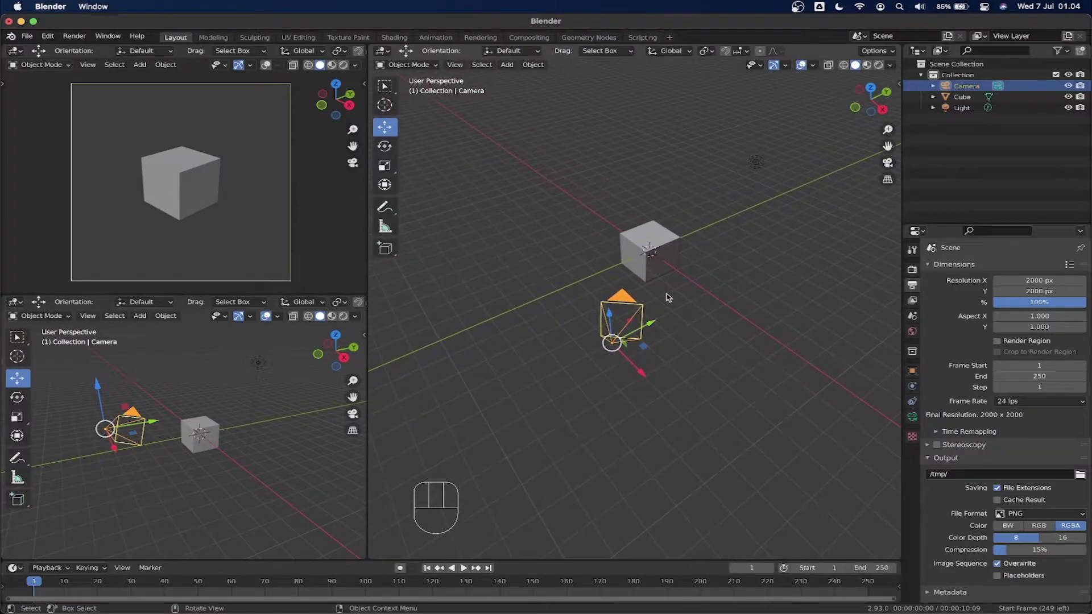
{"action": "left_click", "coordinate": [670, 50]}
{"action": "left_click", "coordinate": [650, 94]}
{"action": "middle_click_drag", "start_coordinate": [637, 318], "coordinate": [612, 327]}
{"action": "key", "text": "g"}
{"action": "key", "text": "z"}
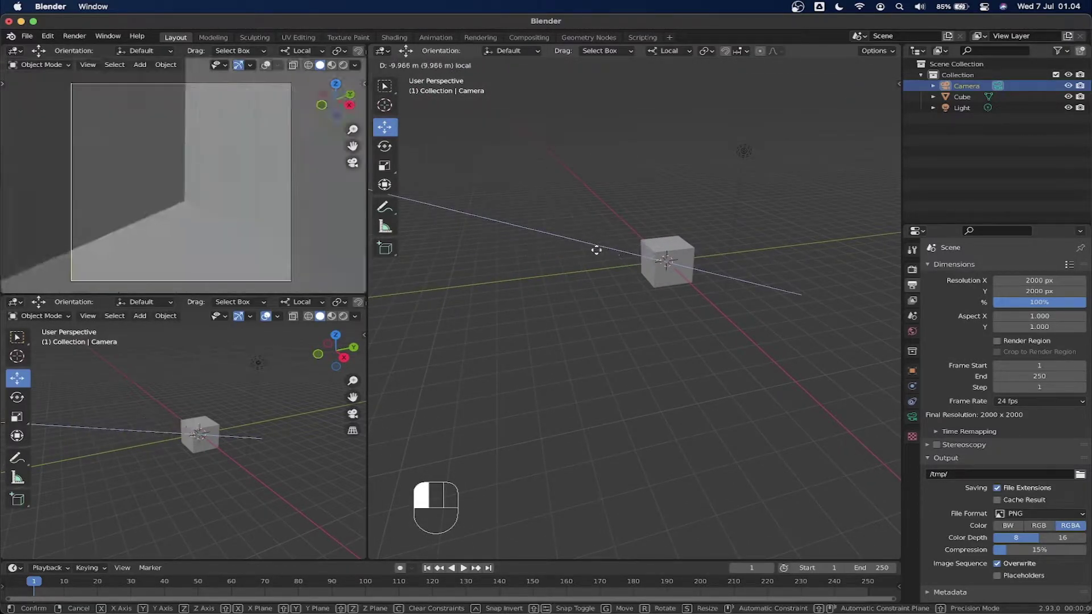
{"action": "left_click", "coordinate": [543, 250]}
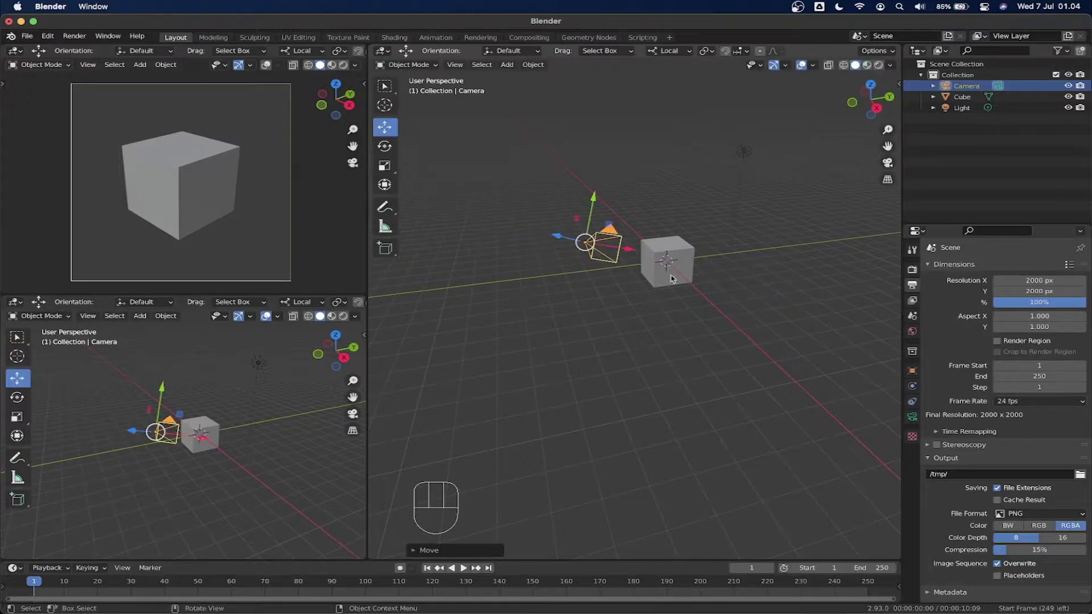
Change the lower small viewport to an Image Editor and open the reference image kf5rb9snhh461.jpeg from the R5 folder.
{"action": "middle_click_drag", "start_coordinate": [220, 433], "coordinate": [217, 425], "text": "shift"}
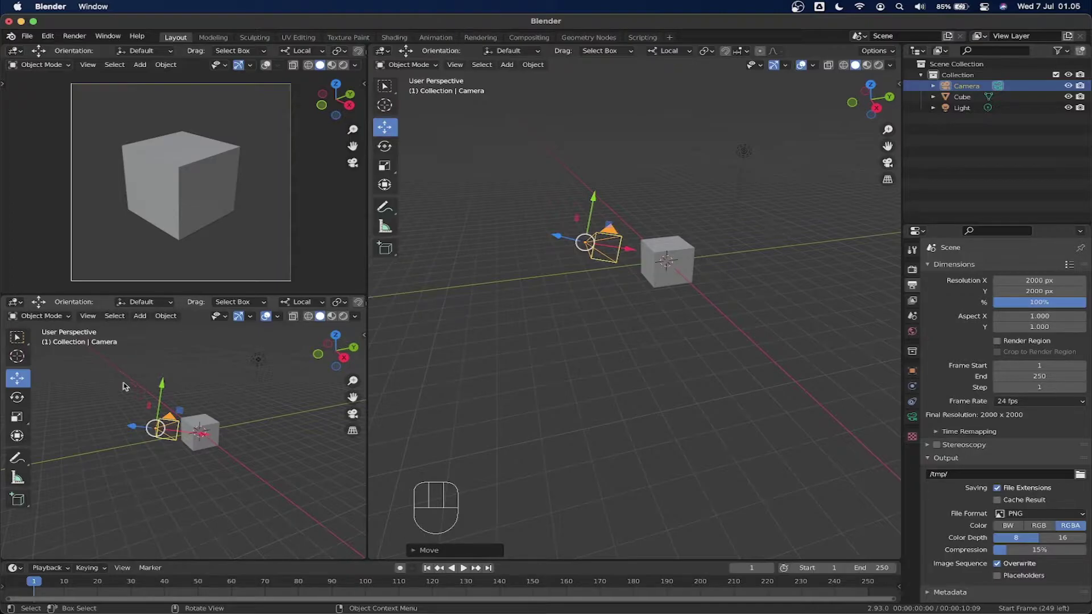
{"action": "left_click", "coordinate": [15, 302]}
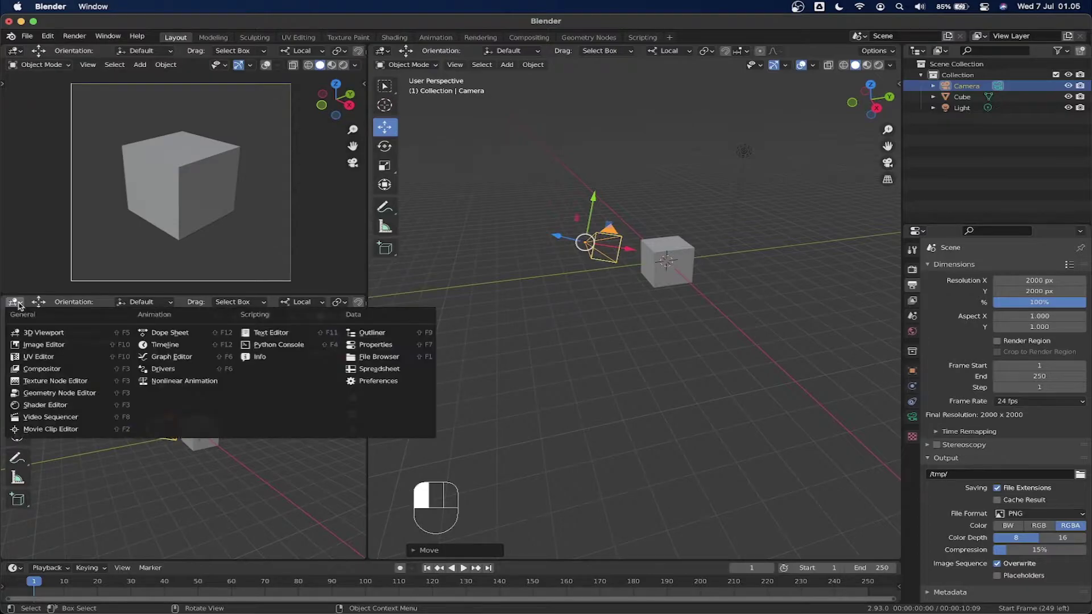
{"action": "left_click", "coordinate": [34, 345]}
{"action": "left_click", "coordinate": [198, 305]}
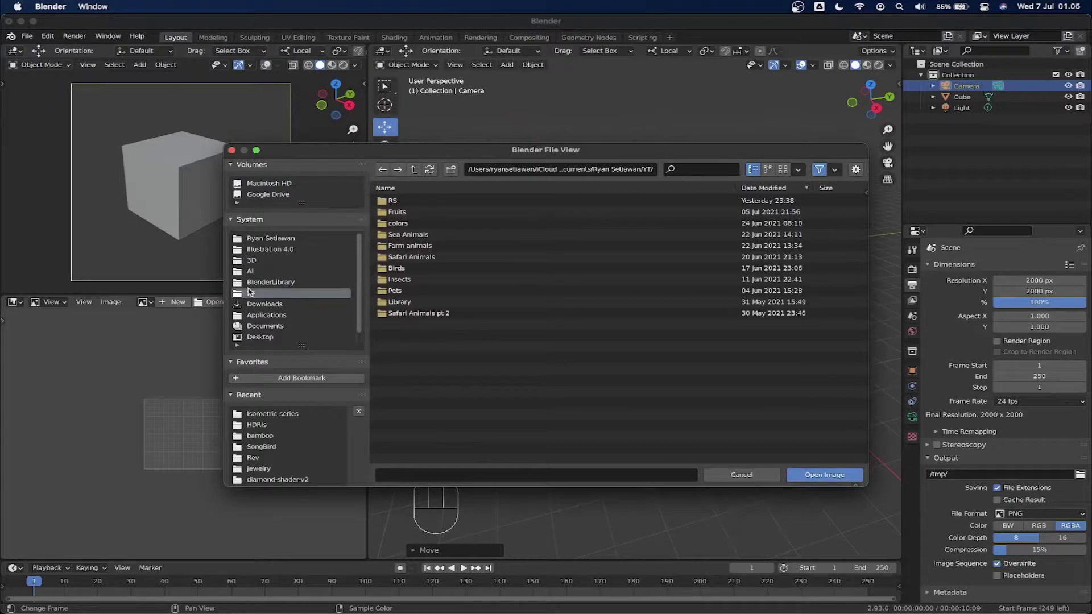
{"action": "double_click", "coordinate": [392, 201]}
{"action": "double_click", "coordinate": [396, 202]}
{"action": "double_click", "coordinate": [421, 211]}
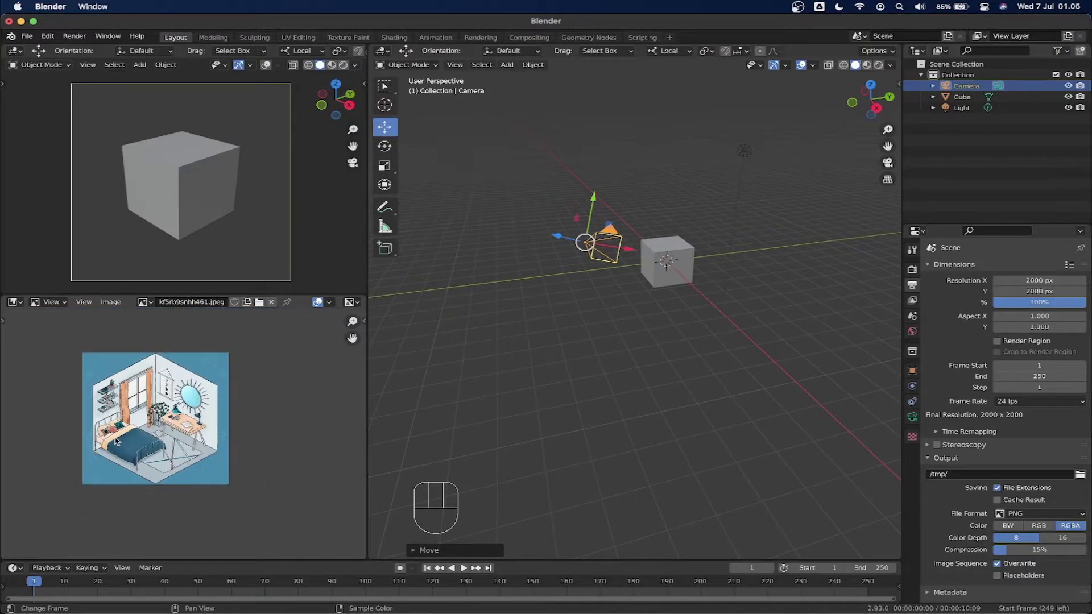
Examine the bed in the isometric bedroom reference image up close.
{"action": "scroll", "coordinate": [117, 441], "scroll_direction": "up", "scroll_amount": 5}
{"action": "scroll", "coordinate": [116, 435], "scroll_direction": "down", "scroll_amount": 2}
{"action": "scroll", "coordinate": [114, 429], "scroll_direction": "up", "scroll_amount": 2}
{"action": "scroll", "coordinate": [117, 427], "scroll_direction": "down", "scroll_amount": 2}
{"action": "scroll", "coordinate": [123, 424], "scroll_direction": "up", "scroll_amount": 2}
{"action": "scroll", "coordinate": [128, 421], "scroll_direction": "down", "scroll_amount": 2}
{"action": "scroll", "coordinate": [130, 419], "scroll_direction": "down", "scroll_amount": 3}
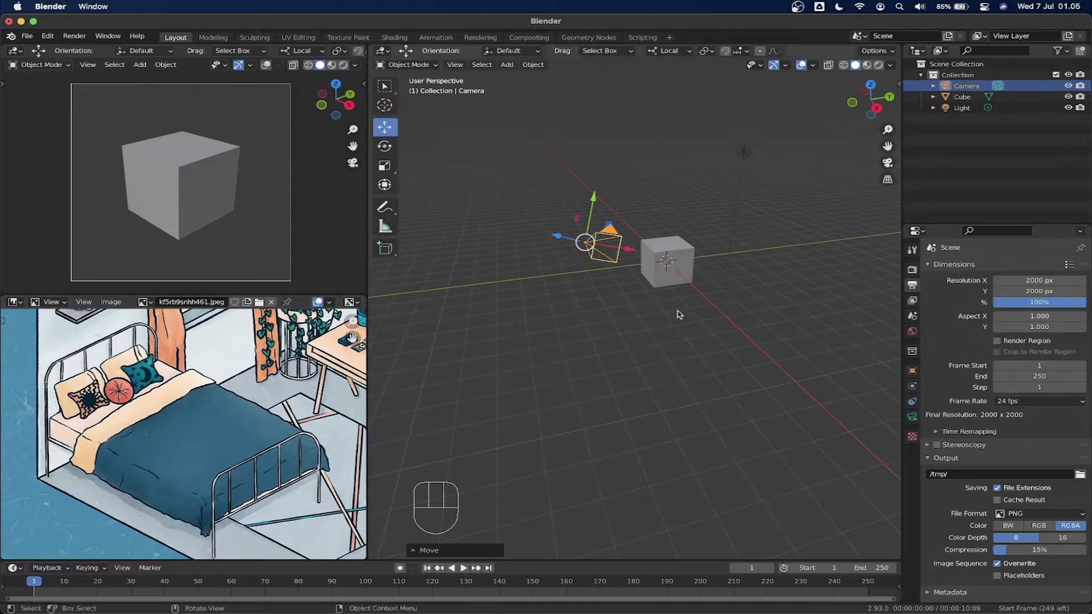
In Edit Mode, scale the cube flatter along Z and longer along X to rough out the mattress.
{"action": "left_click", "coordinate": [667, 246]}
{"action": "middle_click_drag", "start_coordinate": [667, 246], "coordinate": [658, 282], "text": "shift"}
{"action": "scroll", "coordinate": [648, 273], "scroll_direction": "up", "scroll_amount": 3}
{"action": "key", "text": "Tab"}
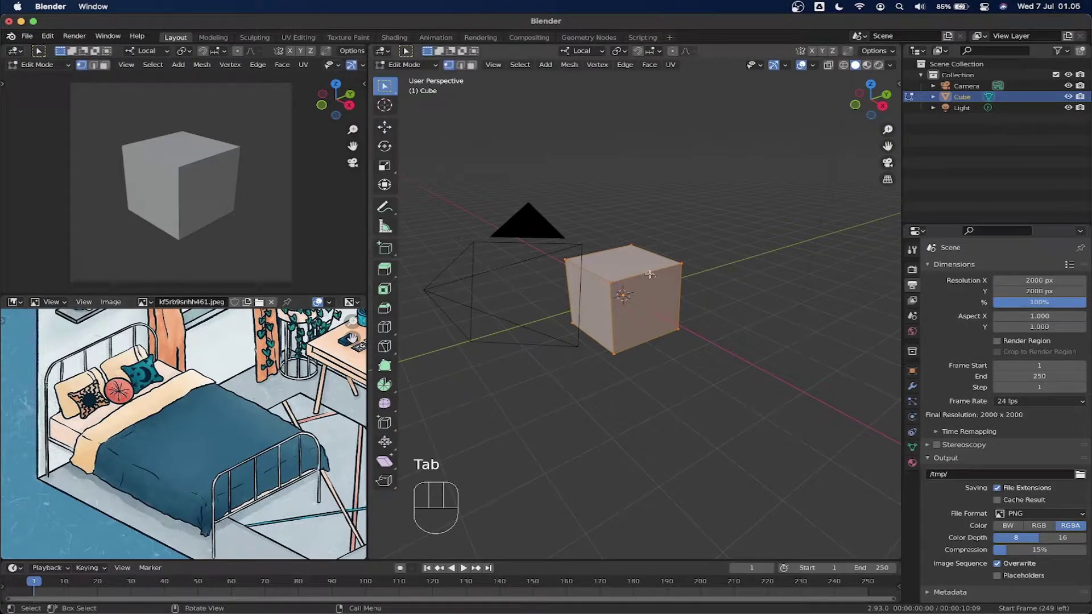
{"action": "key", "text": "space"}
{"action": "key", "text": "space"}
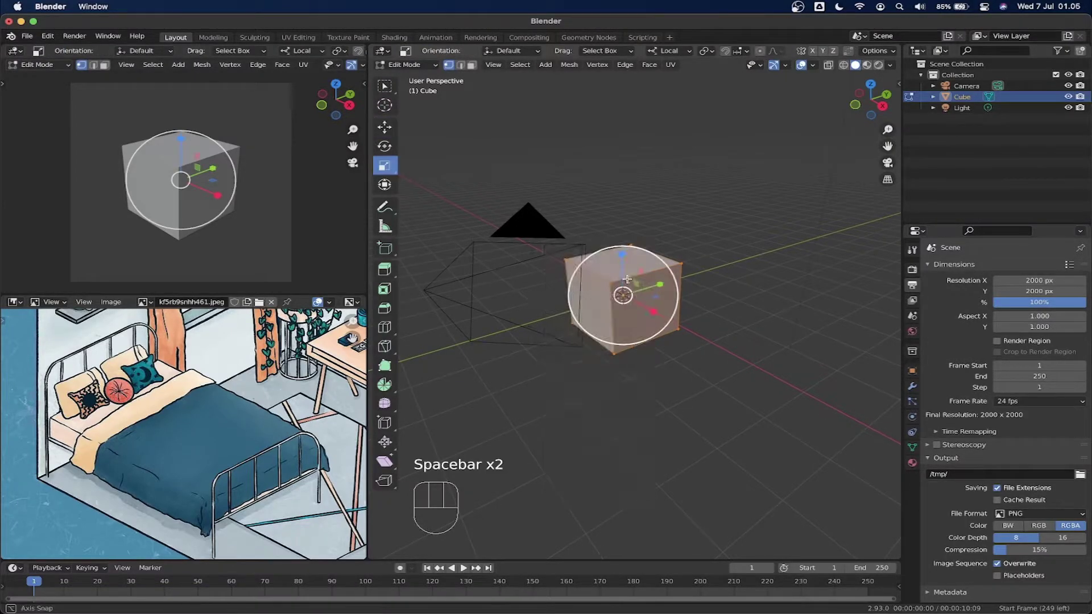
{"action": "left_click_drag", "start_coordinate": [626, 279], "coordinate": [621, 283]}
{"action": "left_click_drag", "start_coordinate": [690, 325], "coordinate": [666, 325]}
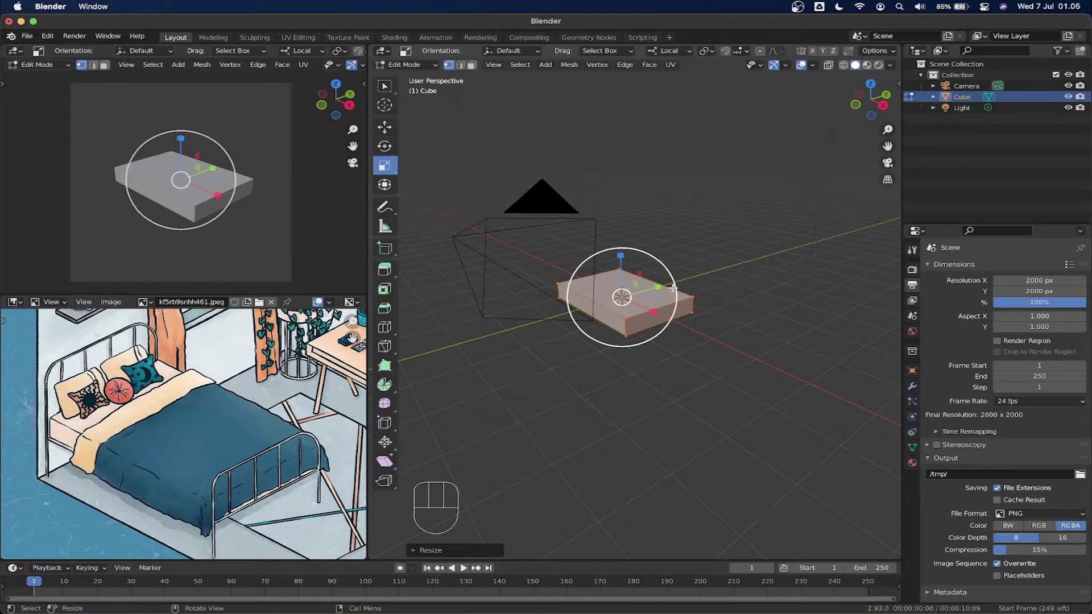
Adjust the slab's width along Y and length along X to match the proportions of the bed in the reference.
{"action": "middle_click_drag", "start_coordinate": [665, 325], "coordinate": [660, 282]}
{"action": "left_click_drag", "start_coordinate": [662, 271], "coordinate": [665, 269]}
{"action": "left_click_drag", "start_coordinate": [654, 310], "coordinate": [649, 307]}
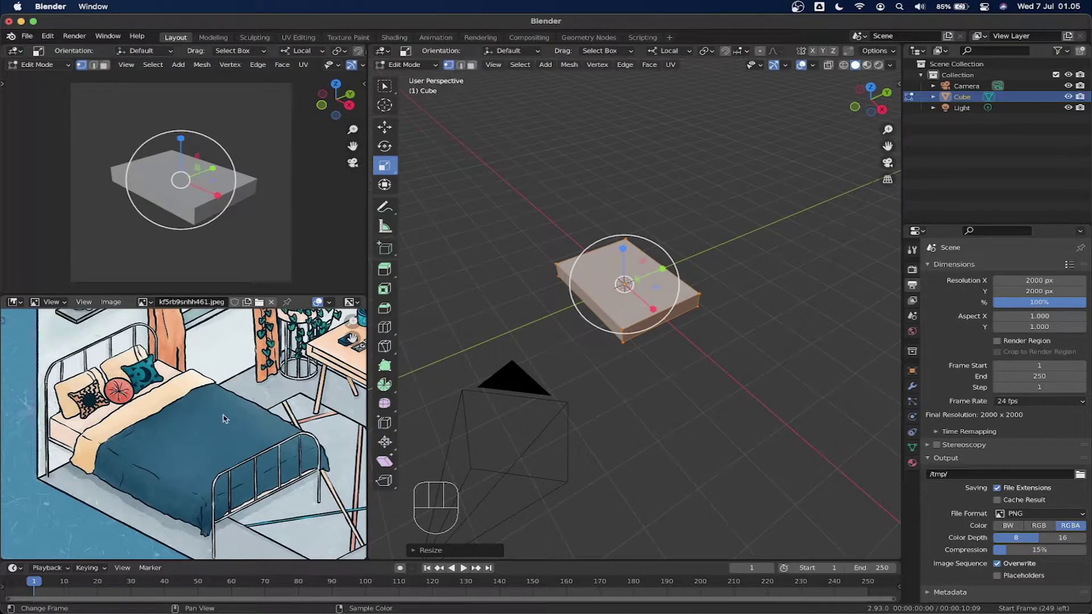
Return to Object Mode, select the camera and change its lens type to Orthographic.
{"action": "scroll", "coordinate": [578, 300], "scroll_direction": "down", "scroll_amount": 3}
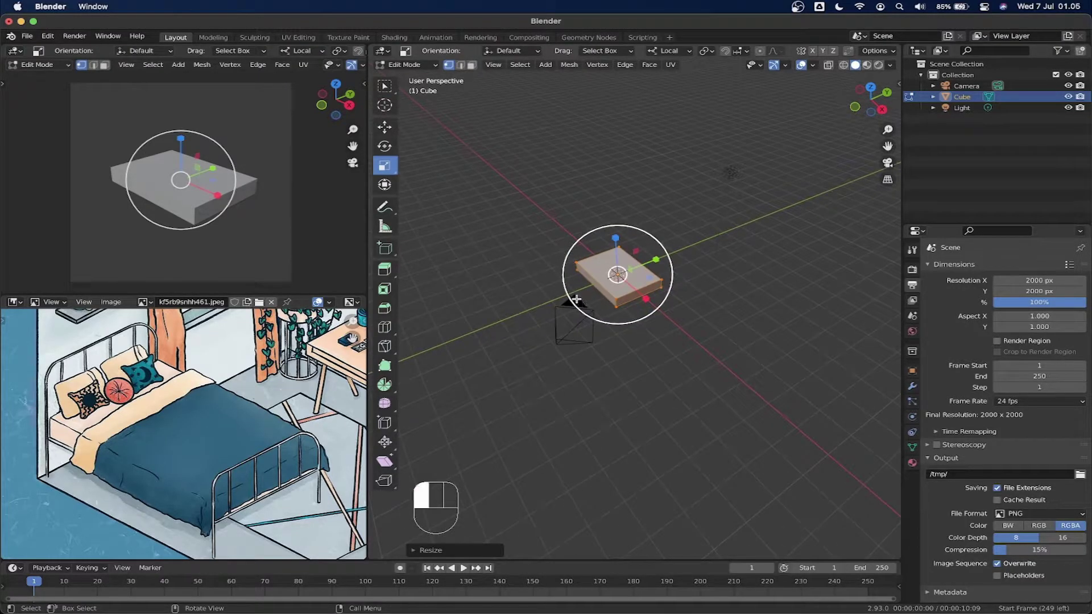
{"action": "key", "text": "Tab"}
{"action": "left_click", "coordinate": [571, 317]}
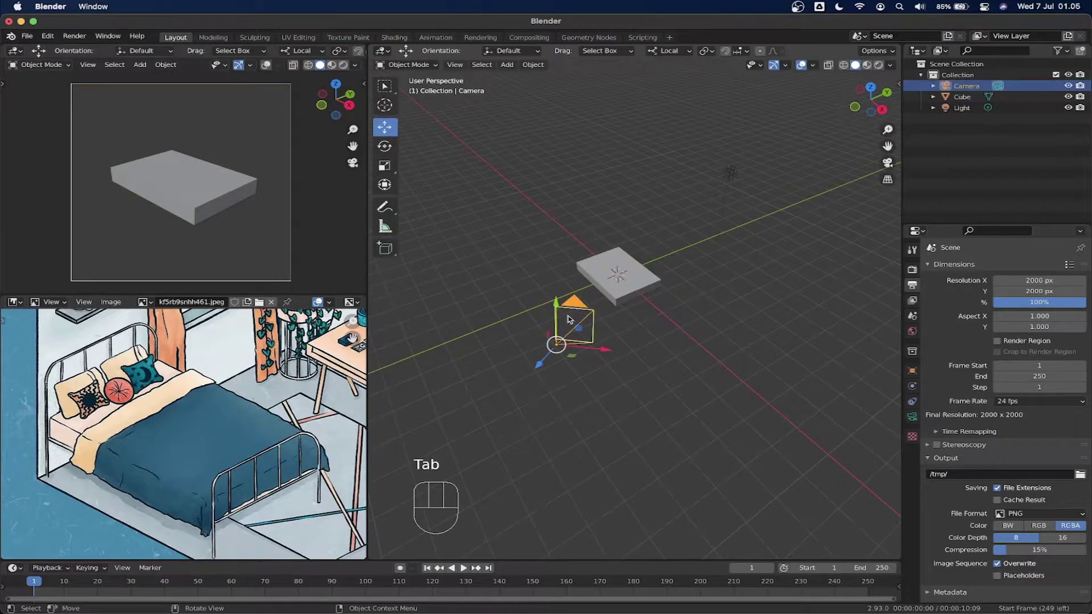
{"action": "left_click", "coordinate": [912, 269]}
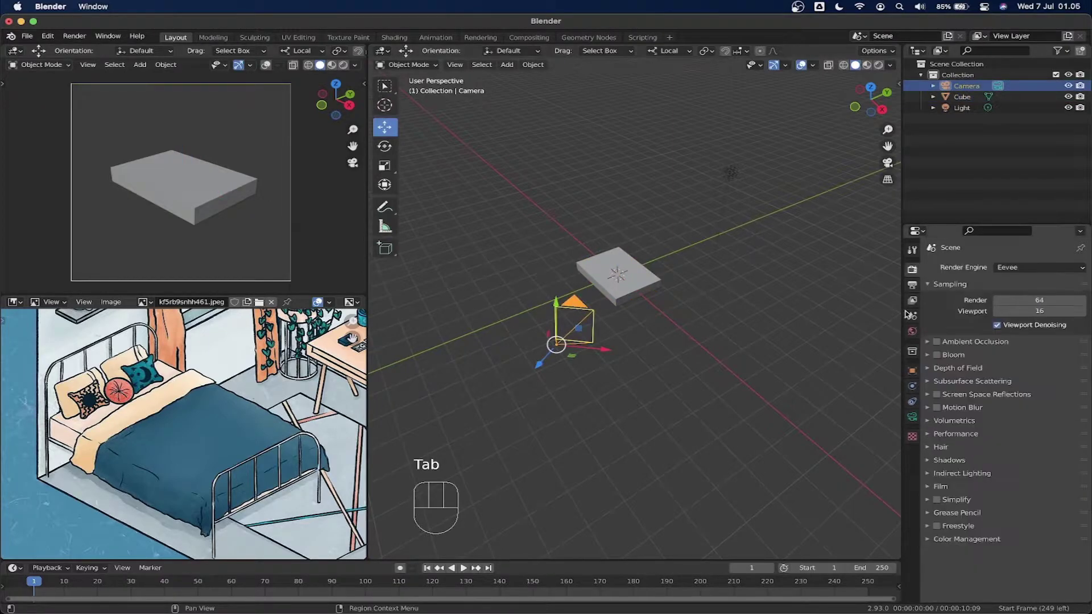
{"action": "left_click", "coordinate": [912, 418]}
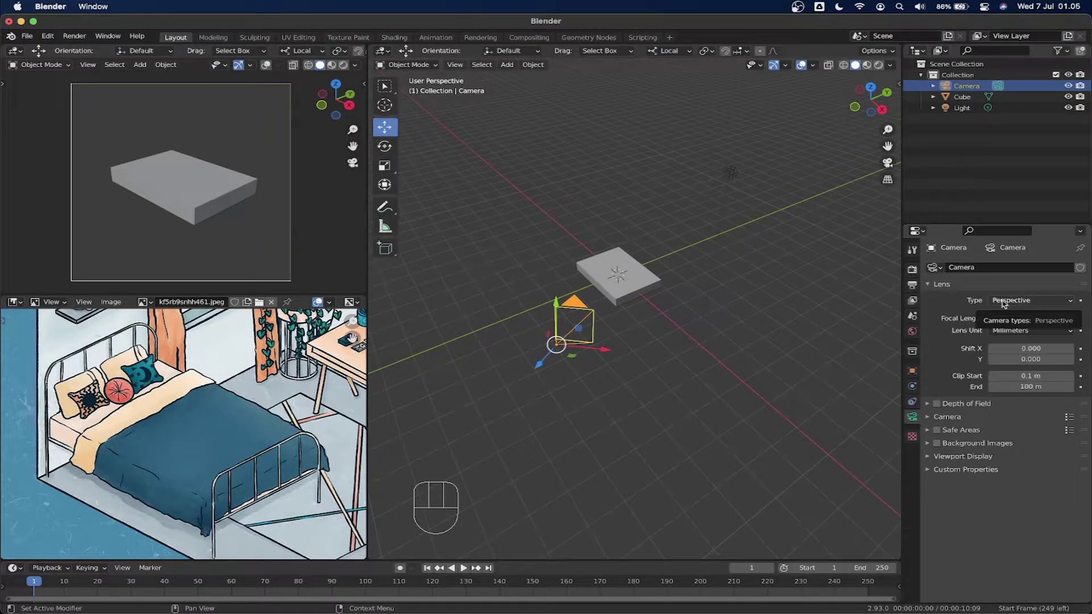
{"action": "scroll", "coordinate": [183, 436], "scroll_direction": "down", "scroll_amount": 5}
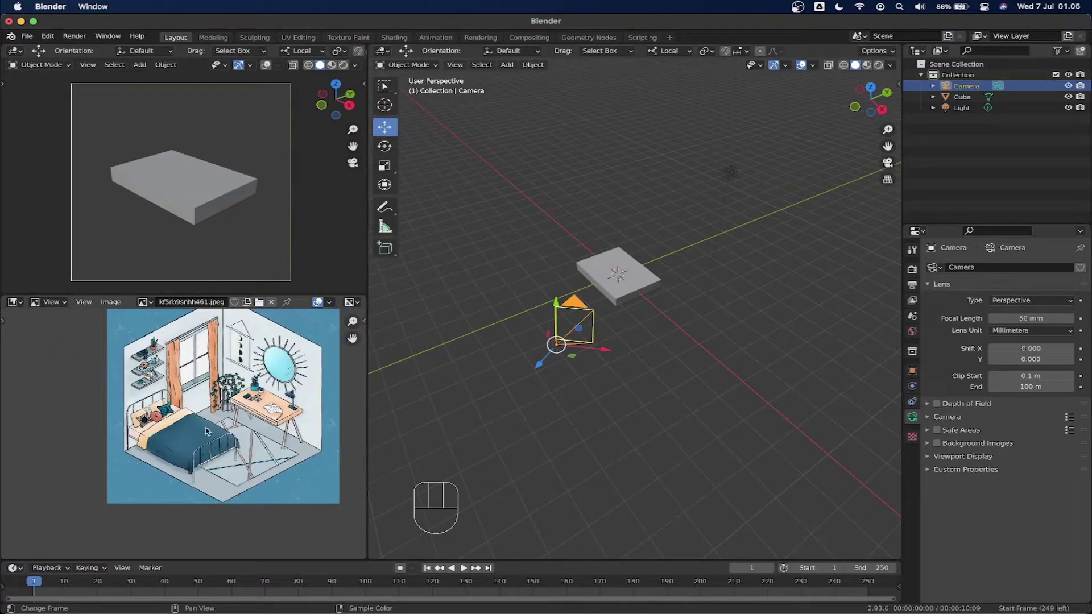
{"action": "scroll", "coordinate": [206, 431], "scroll_direction": "up", "scroll_amount": 5}
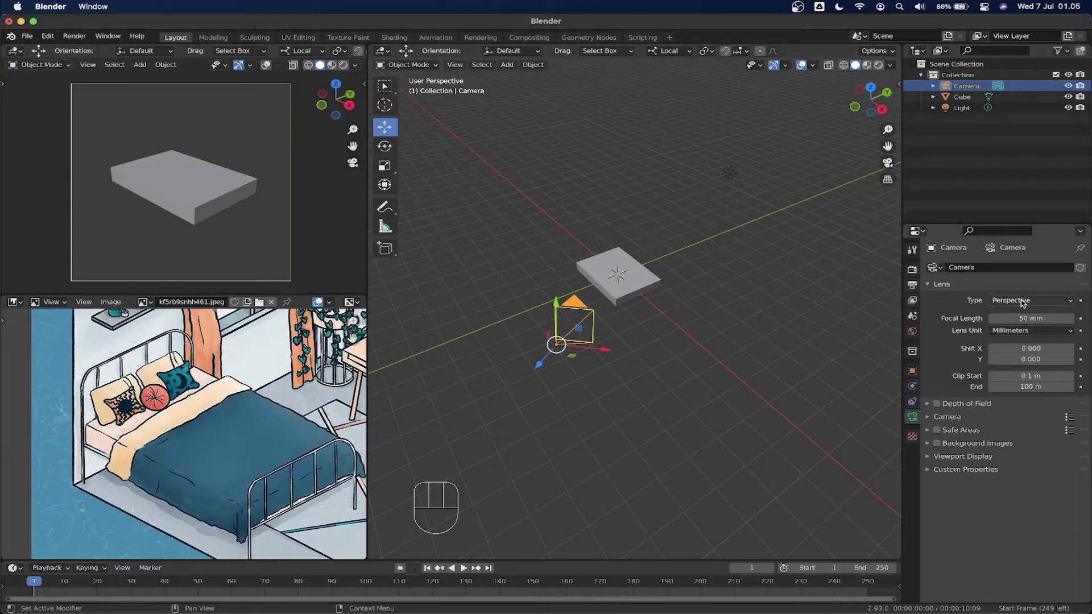
{"action": "left_click", "coordinate": [1022, 301]}
{"action": "left_click", "coordinate": [1006, 320]}
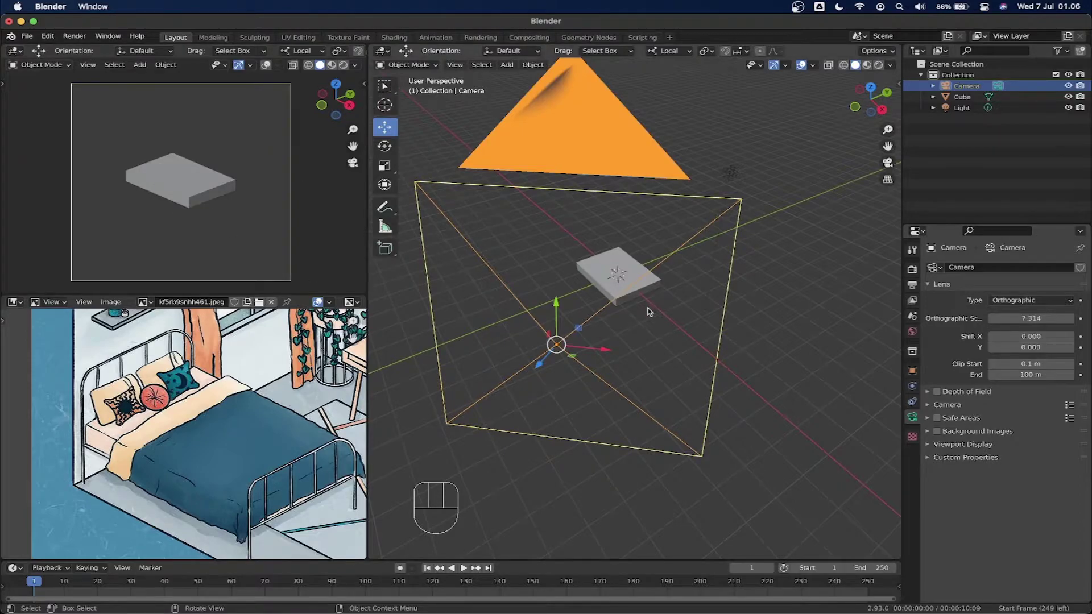
Move the orthographic camera along its local Z axis.
{"action": "middle_click_drag", "start_coordinate": [572, 204], "coordinate": [529, 250]}
{"action": "left_click_drag", "start_coordinate": [483, 239], "coordinate": [532, 257]}
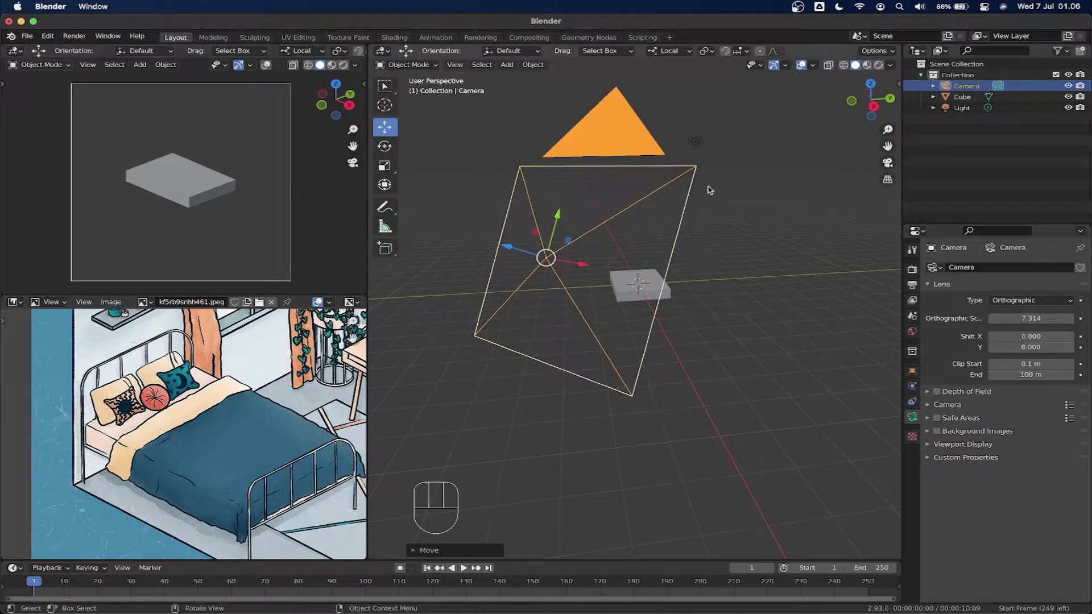
Reduce the camera's orthographic scale to about 4.877 so the slab fills more of the frame, and widen the properties editor.
{"action": "left_click", "coordinate": [685, 172]}
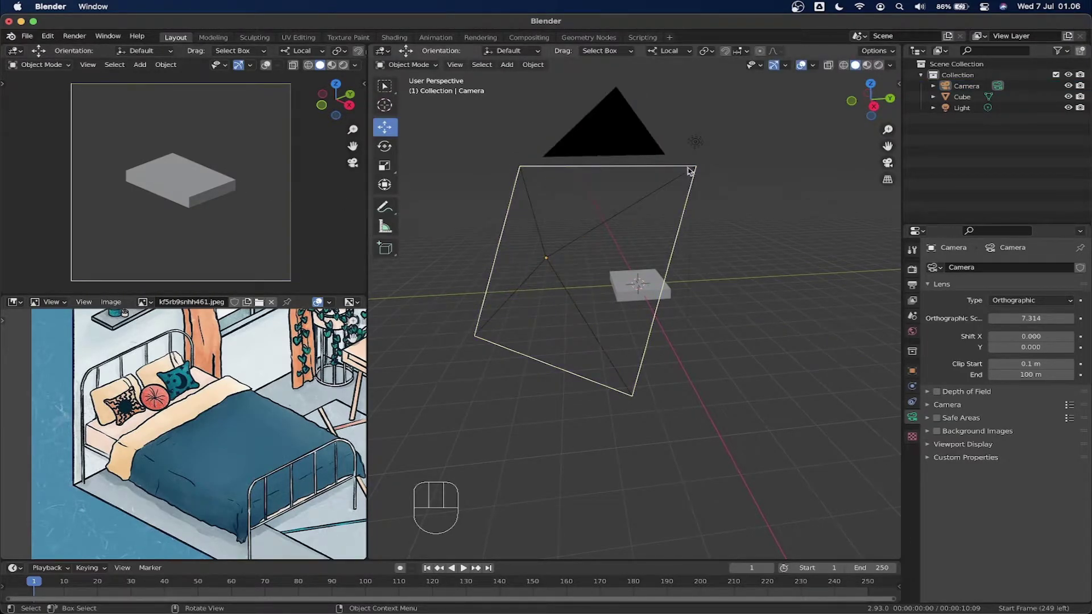
{"action": "left_click_drag", "start_coordinate": [693, 178], "coordinate": [764, 171]}
{"action": "left_click", "coordinate": [913, 419]}
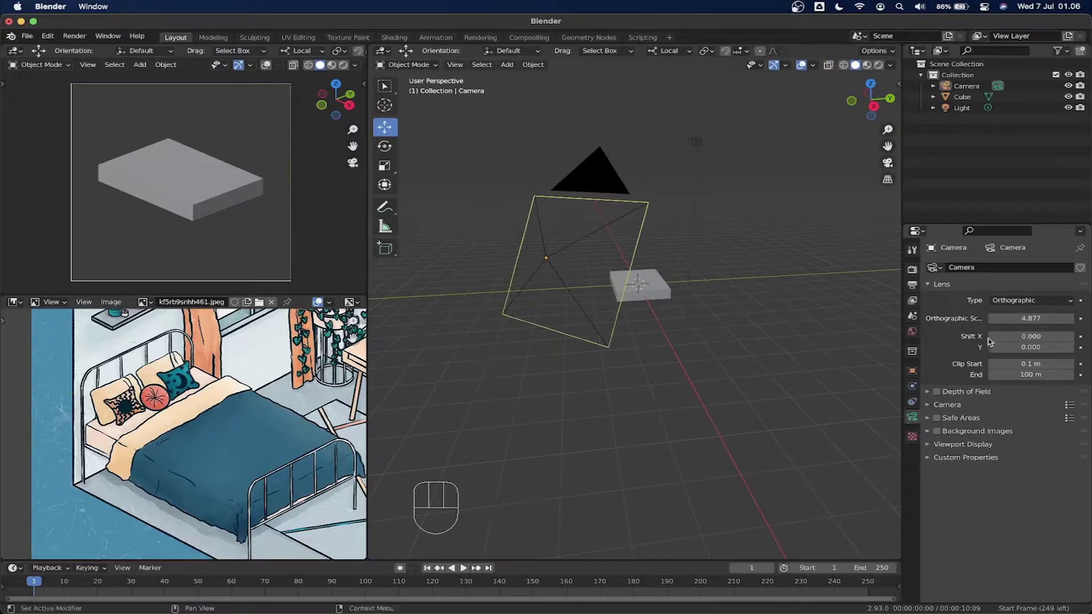
{"action": "left_click_drag", "start_coordinate": [903, 300], "coordinate": [885, 300]}
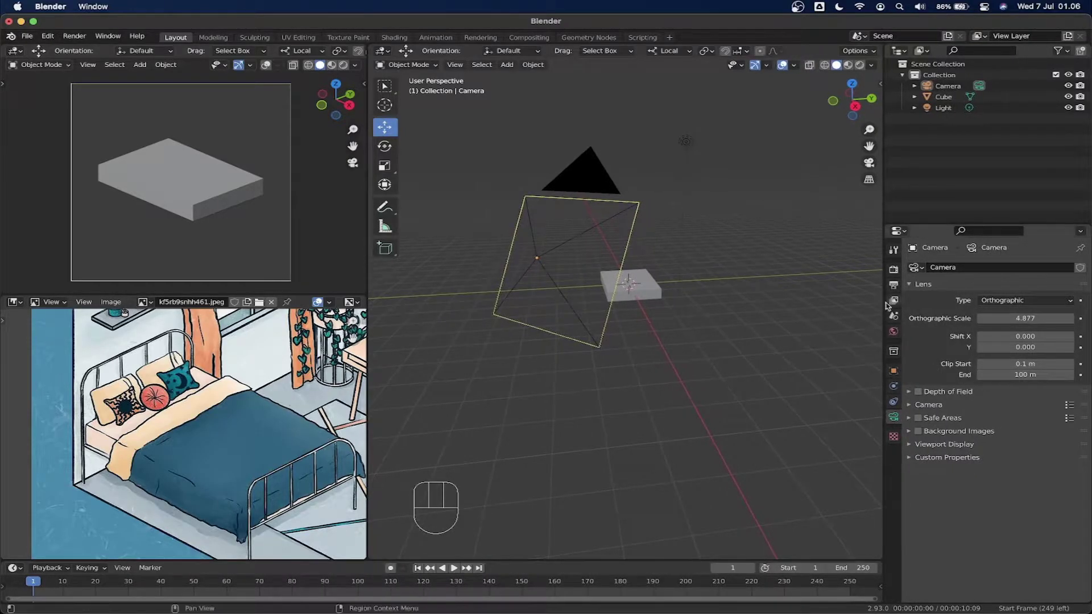
{"action": "mouse_move", "coordinate": [1003, 318]}
{"action": "left_mouse_down"}
{"action": "mouse_move", "coordinate": [961, 318]}
{"action": "mouse_move", "coordinate": [1021, 319]}
{"action": "left_mouse_up"}
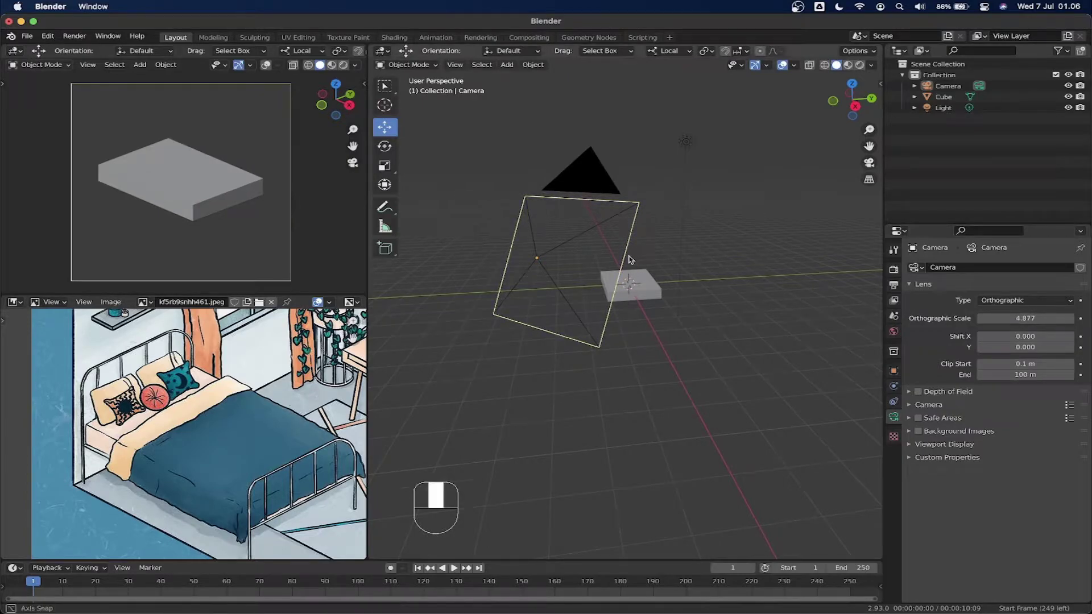
Select the mattress slab and add a Bevel modifier to it.
{"action": "scroll", "coordinate": [630, 257], "scroll_direction": "up", "scroll_amount": 5}
{"action": "left_click", "coordinate": [628, 264]}
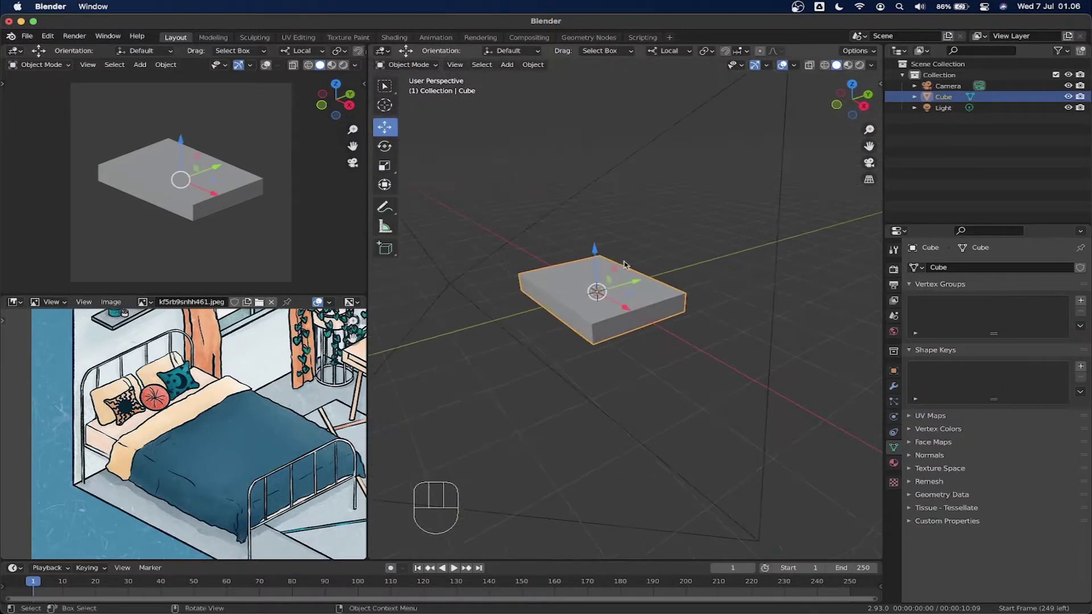
{"action": "scroll", "coordinate": [607, 286], "scroll_direction": "up", "scroll_amount": 2}
{"action": "scroll", "coordinate": [606, 286], "scroll_direction": "down", "scroll_amount": 4}
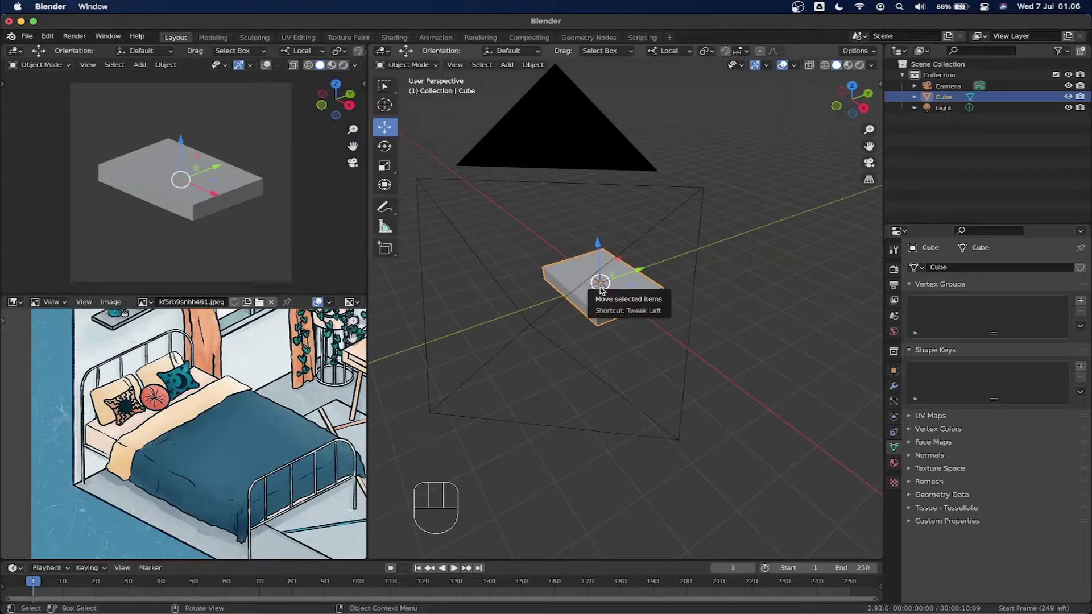
{"action": "scroll", "coordinate": [601, 290], "scroll_direction": "up", "scroll_amount": 5}
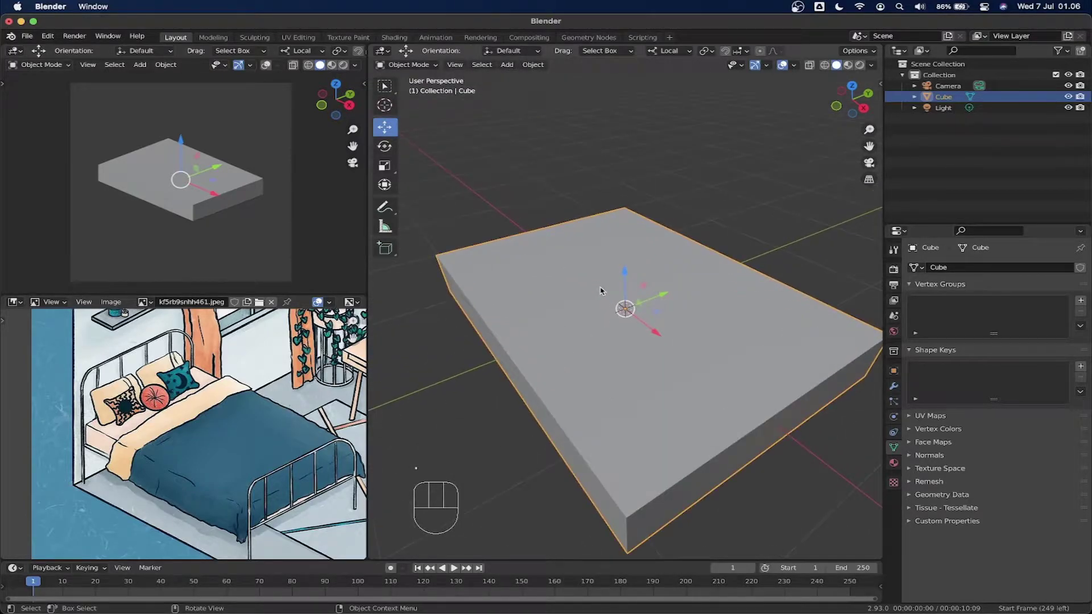
{"action": "scroll", "coordinate": [601, 290], "scroll_direction": "down", "scroll_amount": 3}
{"action": "middle_click_drag", "start_coordinate": [625, 288], "coordinate": [624, 288]}
{"action": "middle_click_drag", "start_coordinate": [624, 336], "coordinate": [623, 326]}
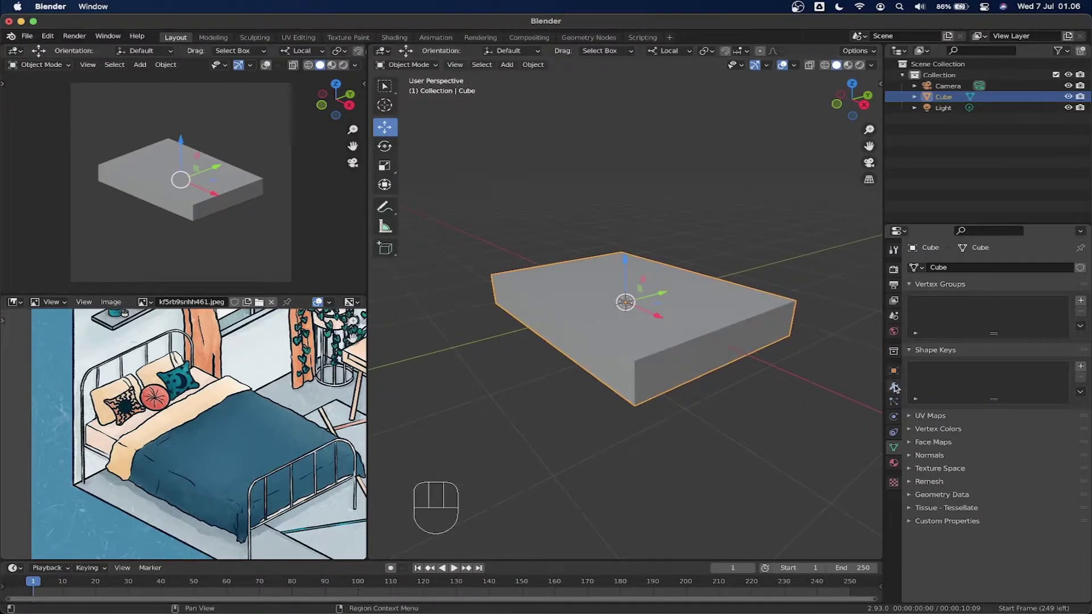
{"action": "left_click", "coordinate": [894, 387]}
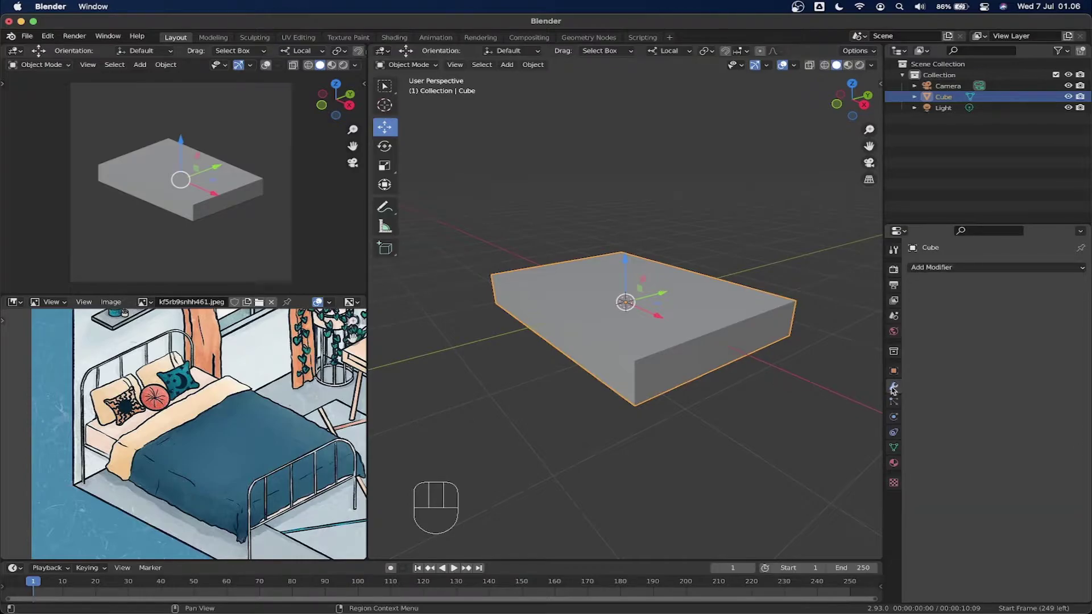
{"action": "left_click", "coordinate": [971, 267]}
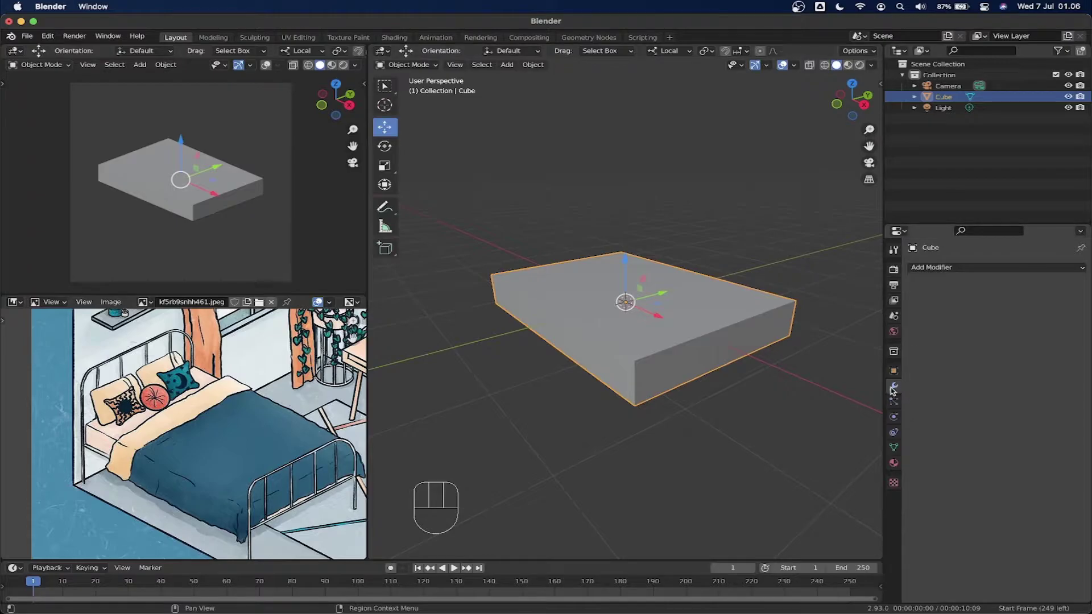
{"action": "left_click", "coordinate": [941, 268]}
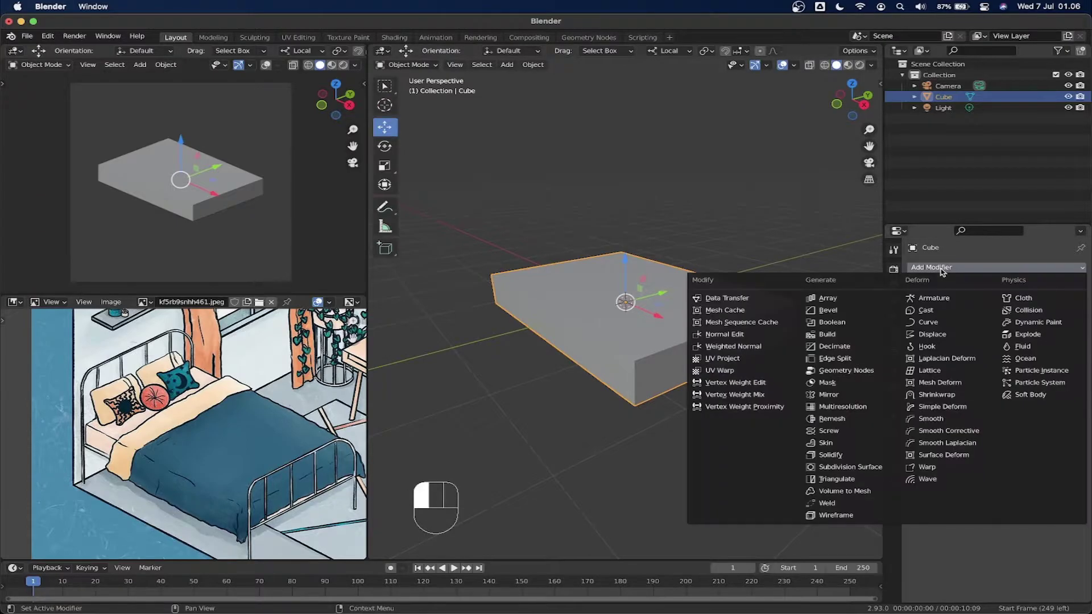
{"action": "left_click", "coordinate": [858, 310]}
Set the slab's bevel amount to 0.06 m and its segments to 3.
{"action": "left_click_drag", "start_coordinate": [1018, 353], "coordinate": [979, 362]}
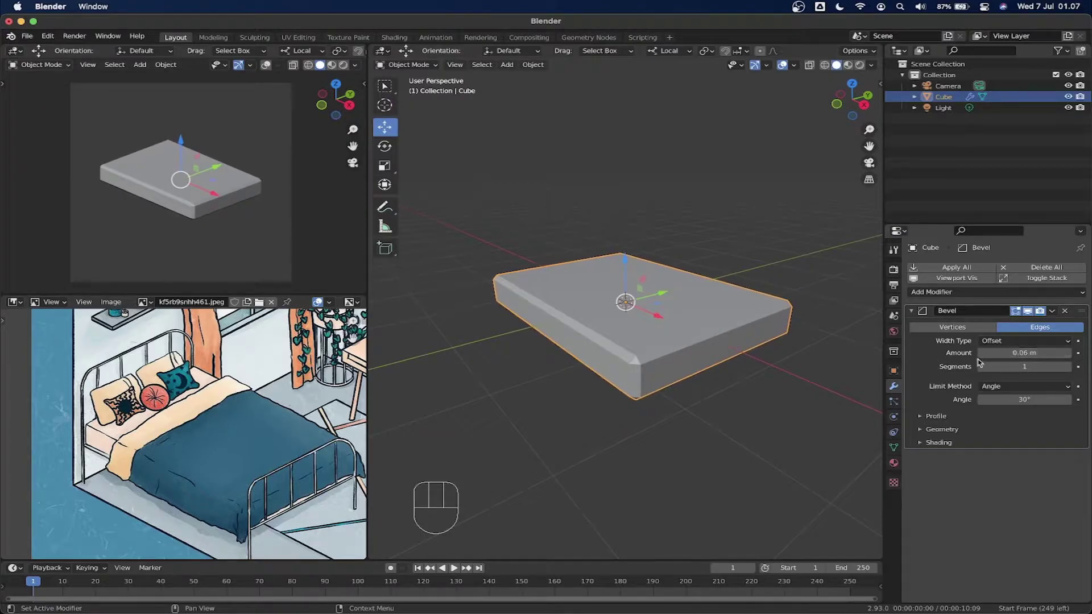
{"action": "left_click", "coordinate": [1068, 367]}
{"action": "left_click", "coordinate": [1067, 367]}
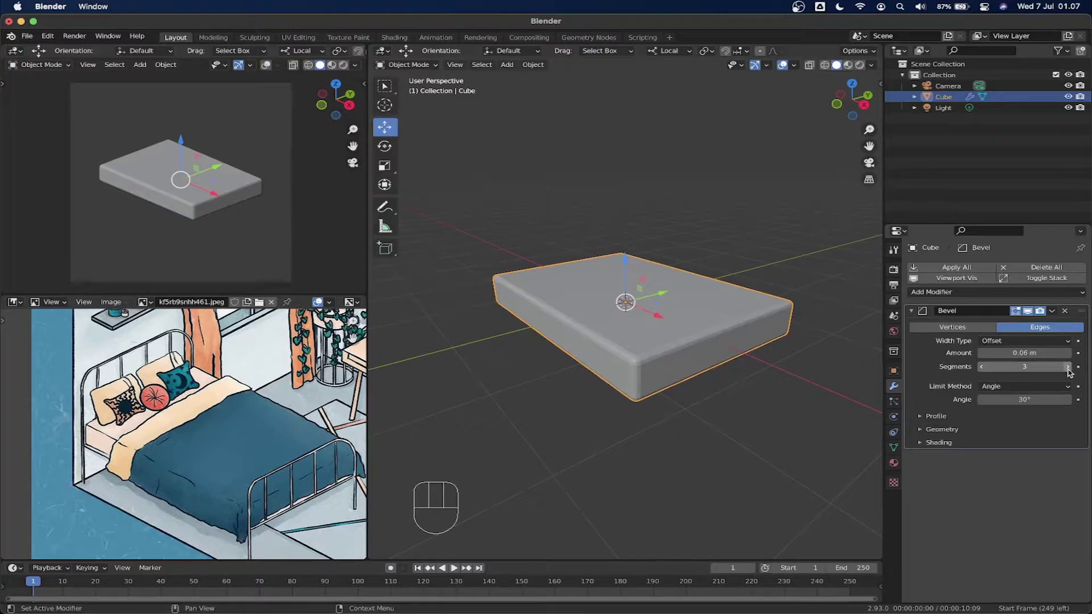
Apply smooth shading to the bevelled mattress and deselect it.
{"action": "middle_click_drag", "start_coordinate": [667, 334], "coordinate": [654, 328]}
{"action": "right_click", "coordinate": [677, 319]}
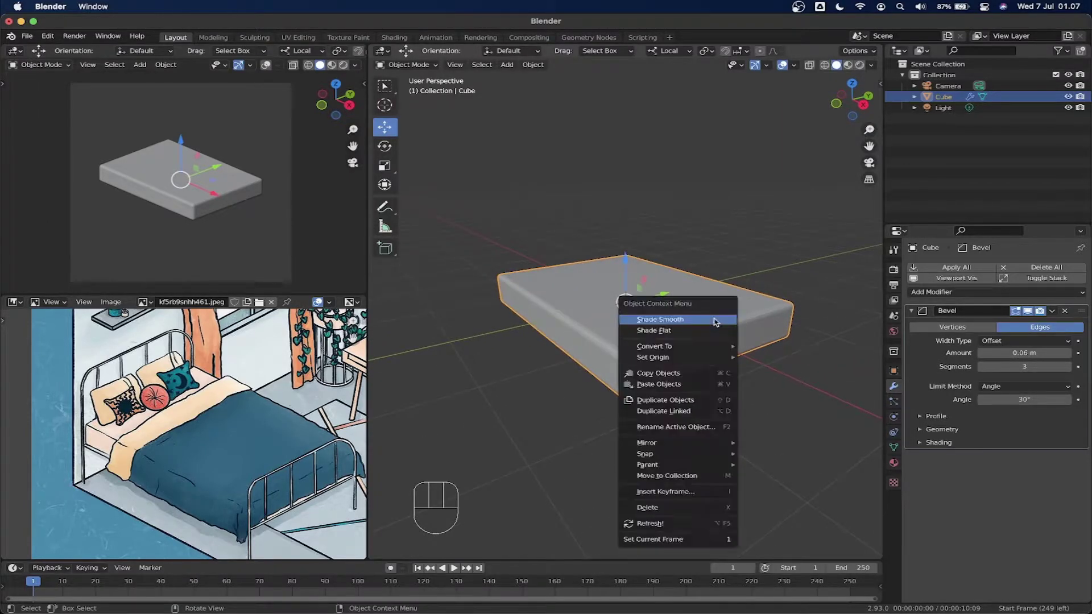
{"action": "left_click", "coordinate": [665, 320]}
{"action": "scroll", "coordinate": [621, 382], "scroll_direction": "up", "scroll_amount": 3}
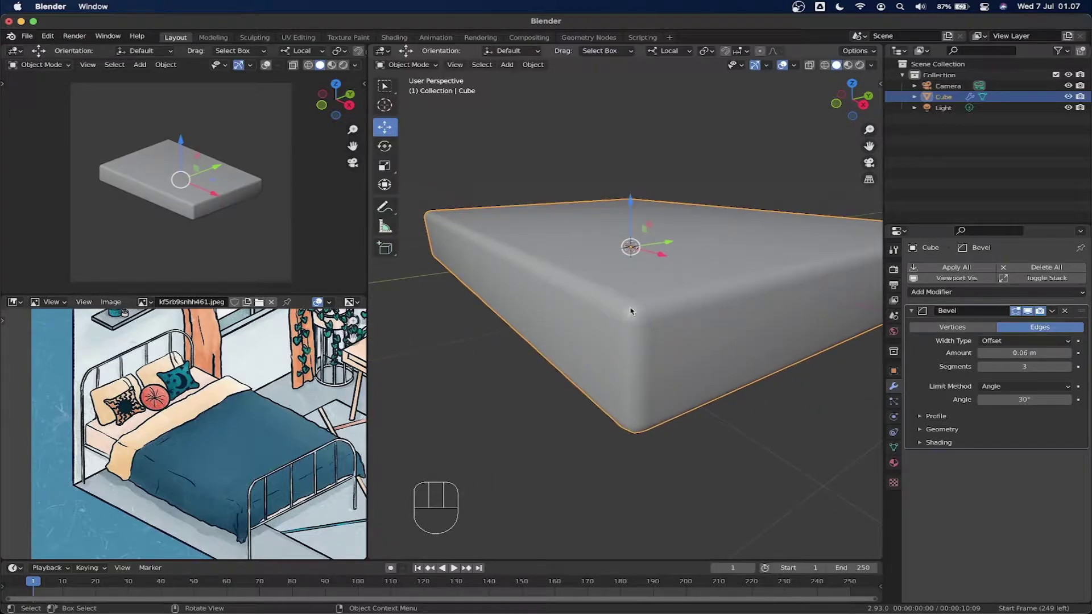
{"action": "scroll", "coordinate": [660, 310], "scroll_direction": "down", "scroll_amount": 3}
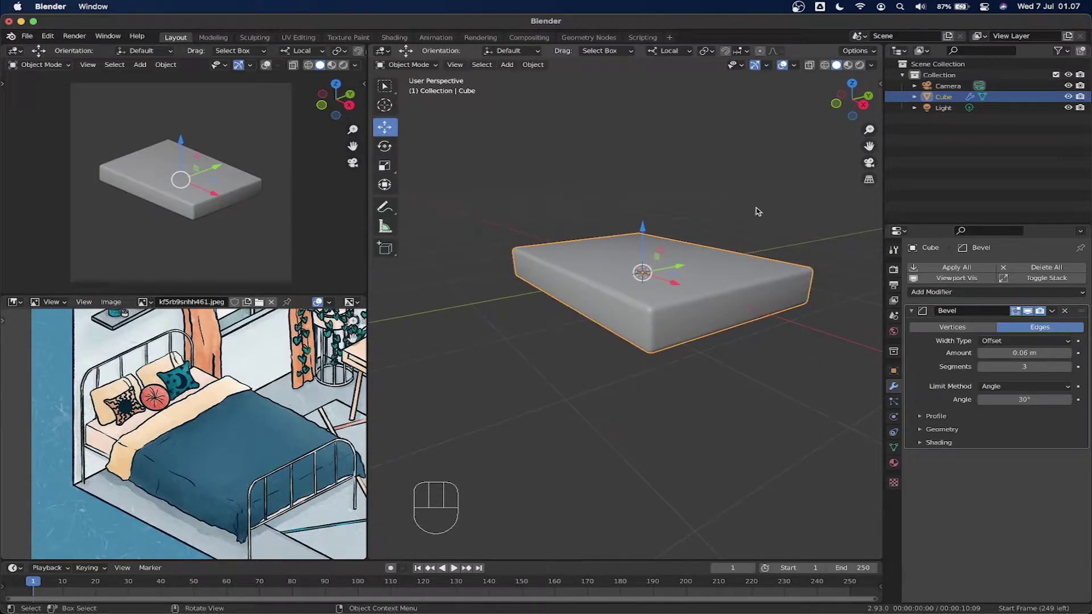
{"action": "left_click", "coordinate": [757, 212]}
Add a Bezier curve for the bed frame and raise it along Z above the mattress.
{"action": "middle_click_drag", "start_coordinate": [654, 270], "coordinate": [645, 297]}
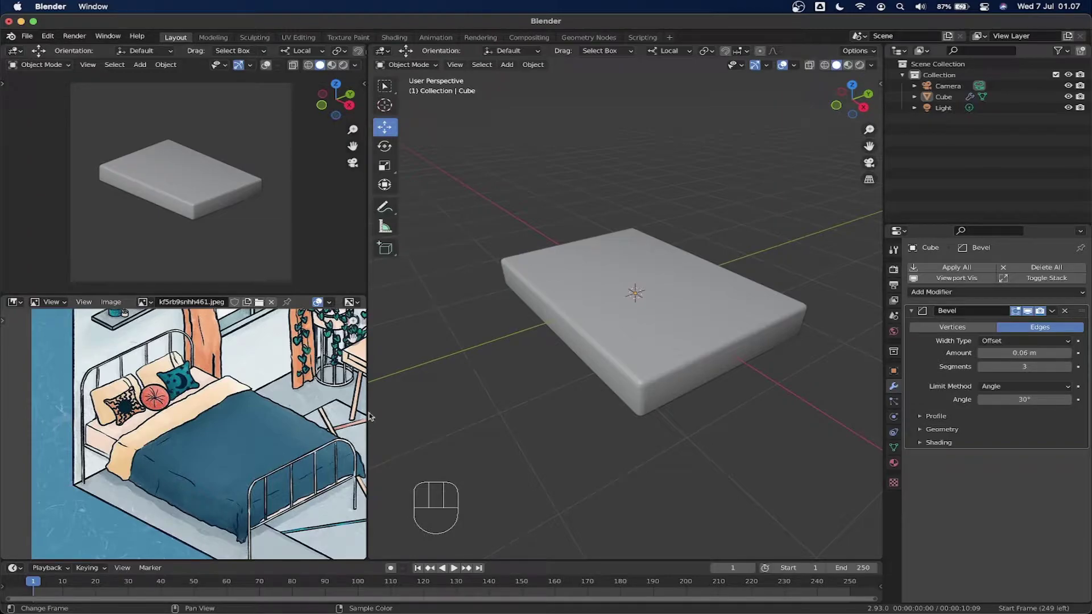
{"action": "key", "text": "shift+a"}
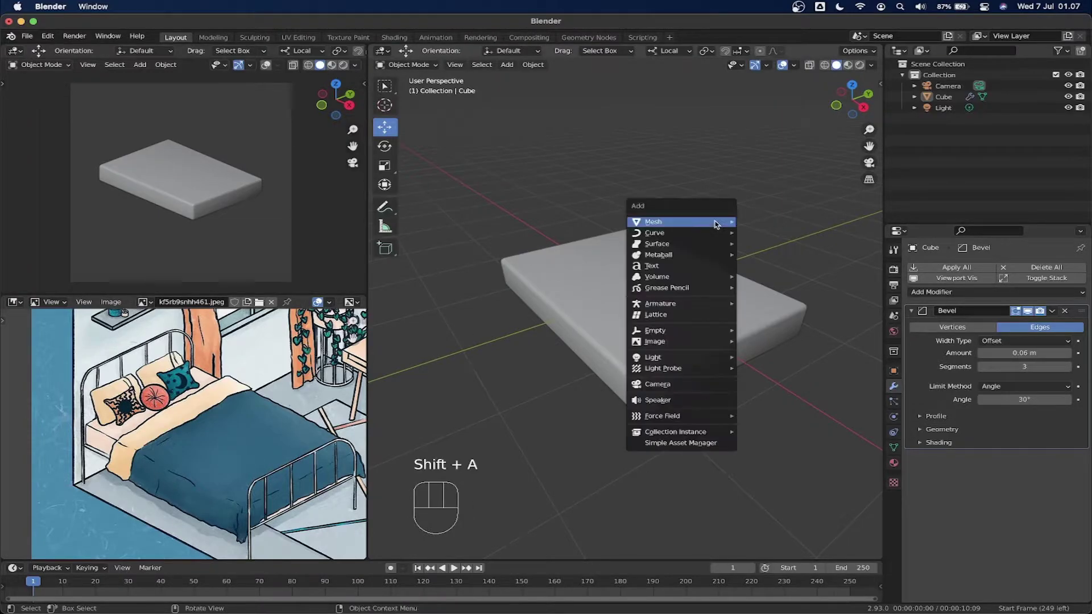
{"action": "mouse_move", "coordinate": [711, 233]}
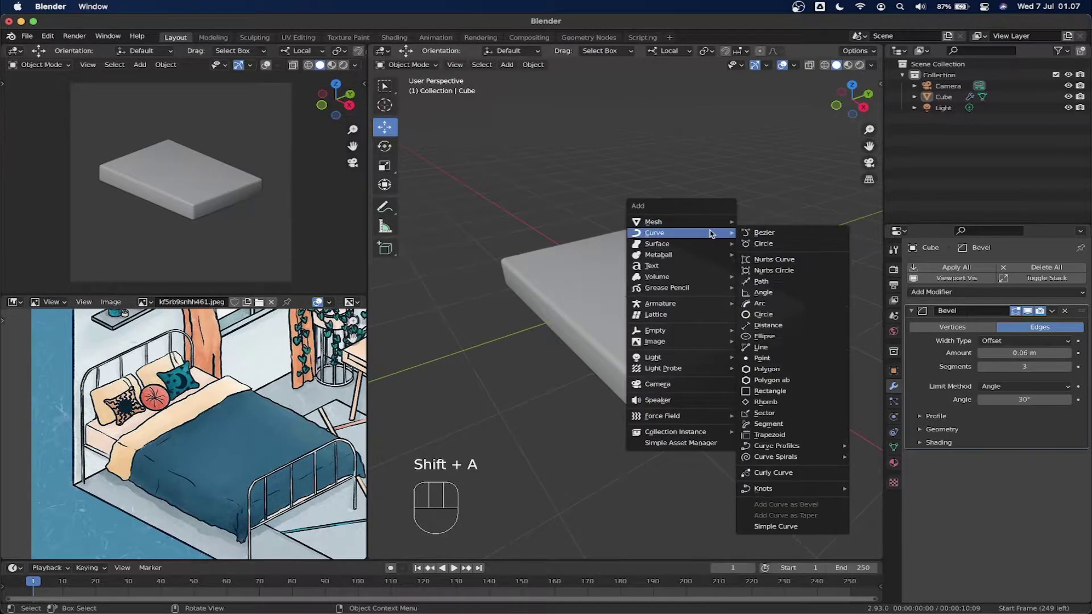
{"action": "left_click", "coordinate": [795, 237]}
{"action": "left_click_drag", "start_coordinate": [635, 258], "coordinate": [633, 164]}
Rotate the Bezier curve 90° about its local Y axis so it stands upright.
{"action": "middle_click_drag", "start_coordinate": [660, 183], "coordinate": [653, 208], "text": "shift"}
{"action": "key", "text": "space"}
{"action": "key", "text": "r"}
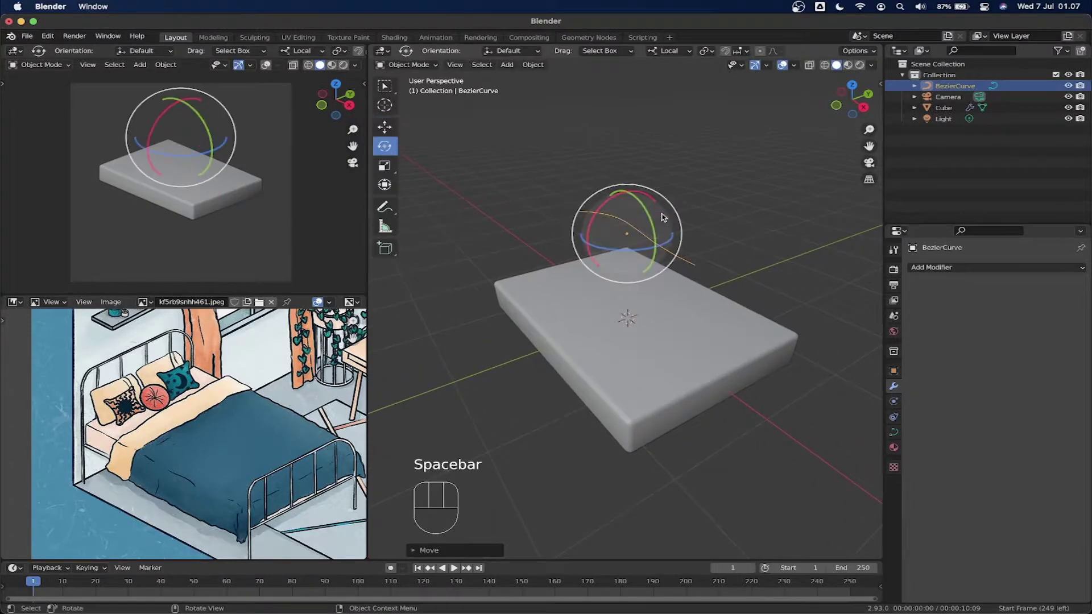
{"action": "left_click_drag", "start_coordinate": [645, 205], "coordinate": [650, 219]}
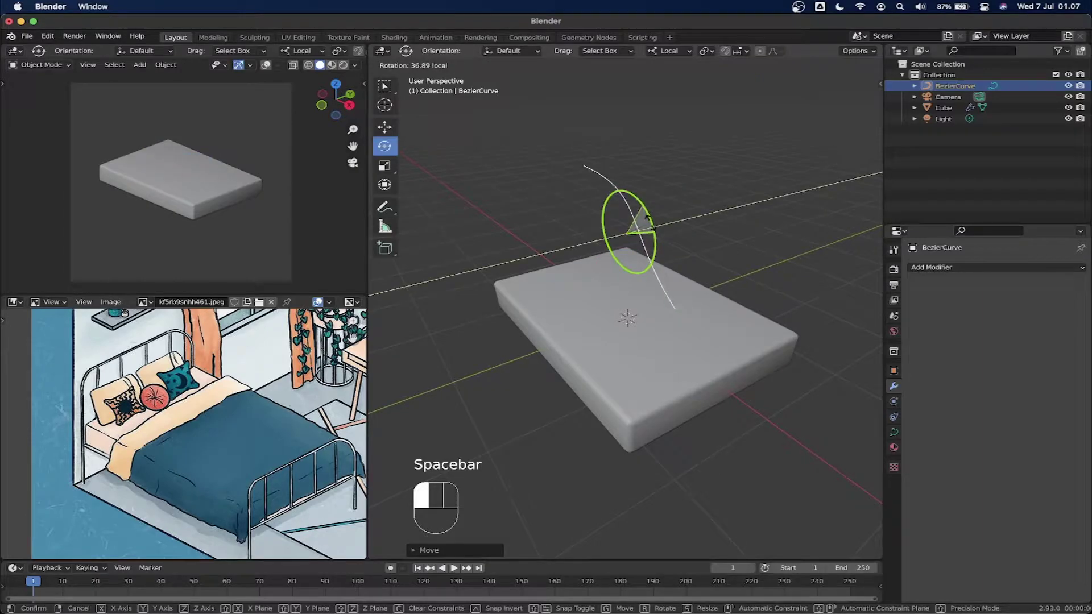
{"action": "type", "text": "90"}
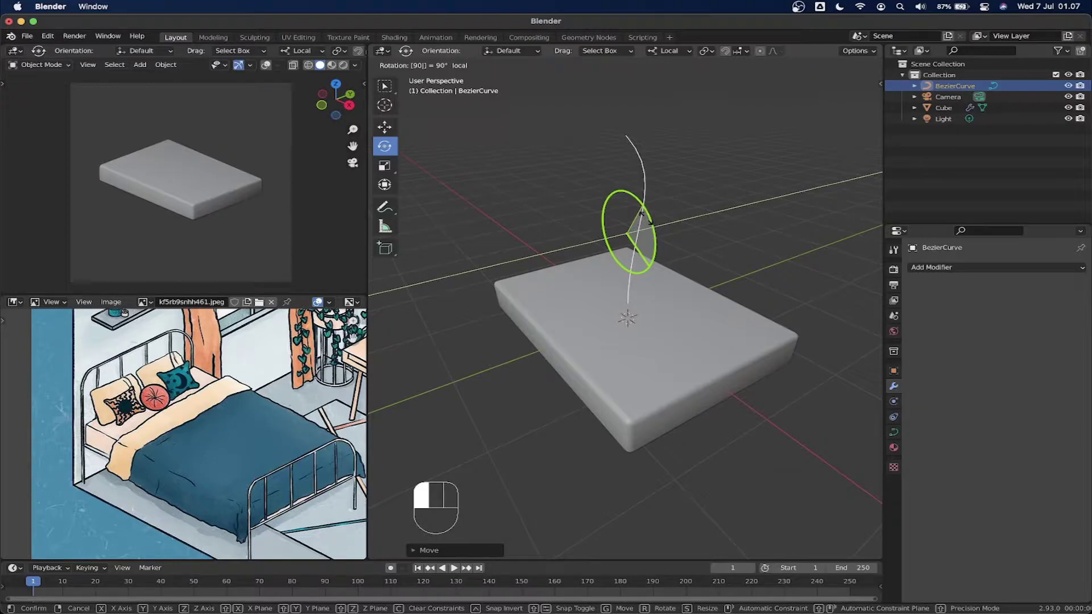
{"action": "left_click_drag", "start_coordinate": [650, 221], "coordinate": [654, 222]}
In Right Orthographic view, edit the curve and move its lower control point about 1.05 m along Y to the mattress's side edge.
{"action": "middle_click_drag", "start_coordinate": [739, 188], "coordinate": [828, 158]}
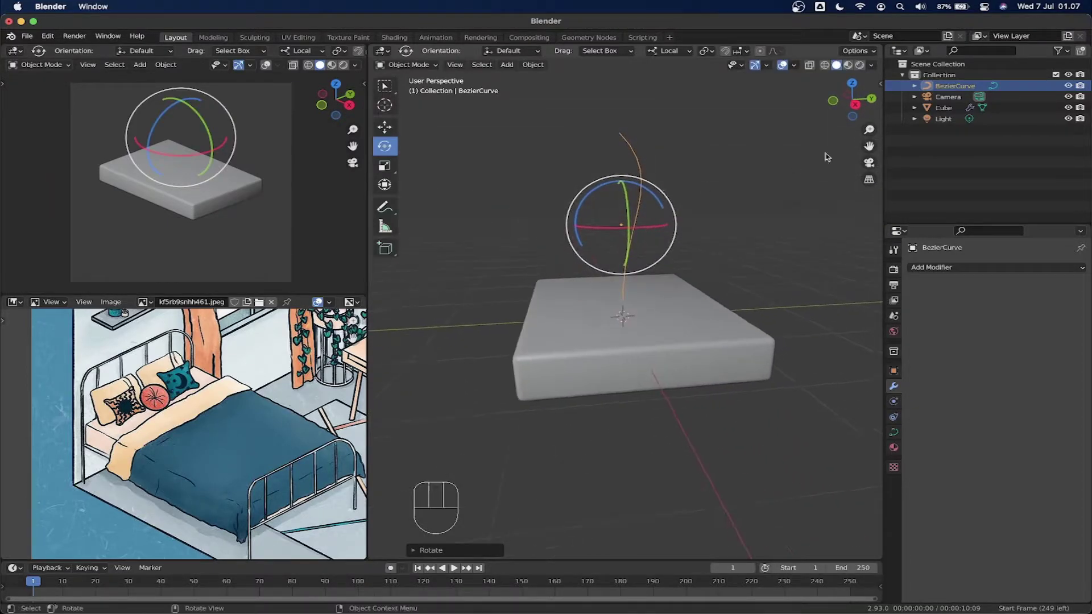
{"action": "left_click", "coordinate": [856, 107]}
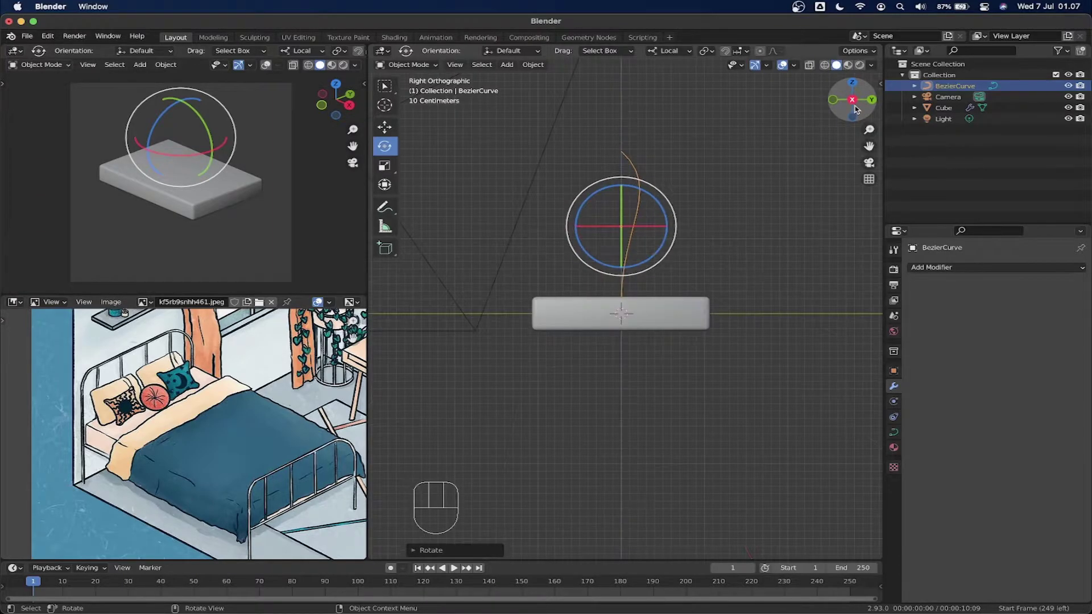
{"action": "scroll", "coordinate": [665, 185], "scroll_direction": "up", "scroll_amount": 4}
{"action": "mouse_move", "coordinate": [666, 186]}
{"action": "middle_mouse_down", "text": "shift"}
{"action": "mouse_move", "coordinate": [658, 166]}
{"action": "mouse_move", "coordinate": [650, 197]}
{"action": "middle_mouse_up", "text": "shift"}
{"action": "scroll", "coordinate": [658, 168], "scroll_direction": "down", "scroll_amount": 1}
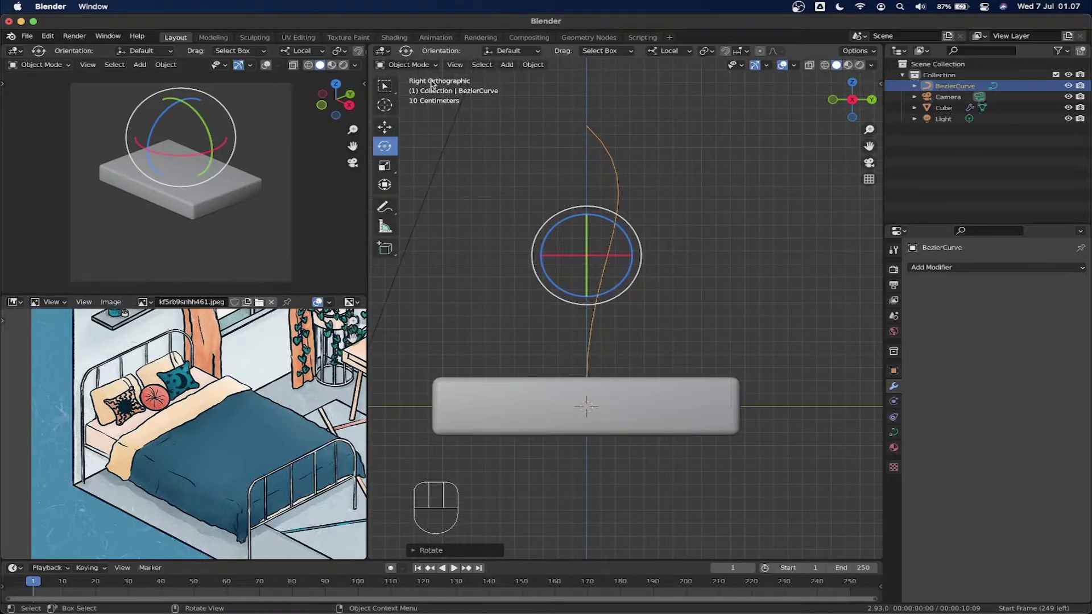
{"action": "left_click", "coordinate": [422, 65]}
{"action": "left_click", "coordinate": [415, 90]}
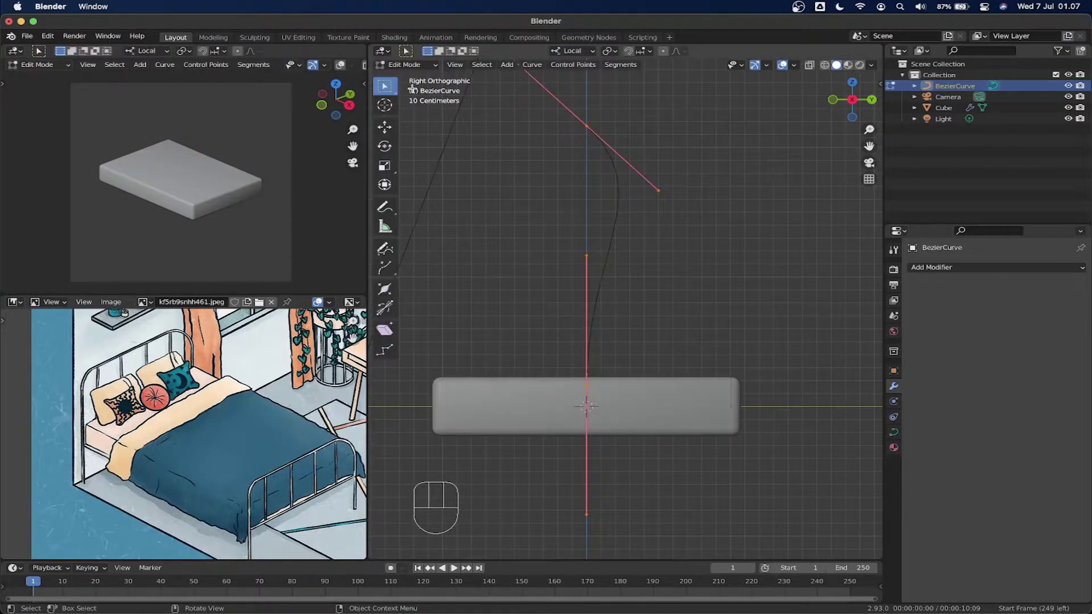
{"action": "left_click", "coordinate": [591, 388]}
{"action": "key", "text": "g"}
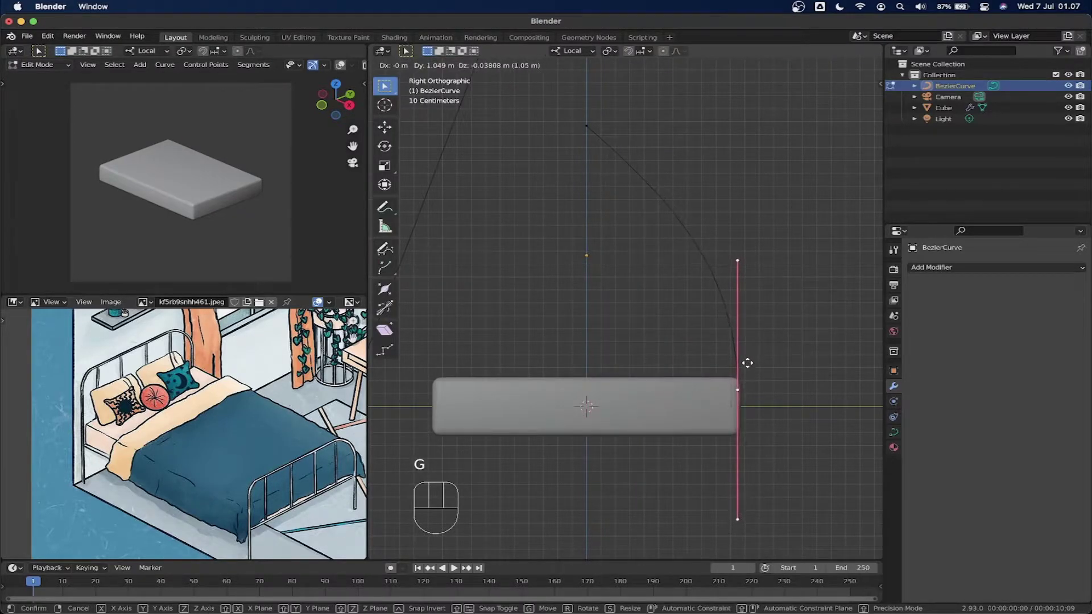
{"action": "left_click", "coordinate": [745, 376]}
Lower the curve's upper control point by about 0.5 m and rotate it about -45° so its handles lie horizontal.
{"action": "left_click", "coordinate": [586, 130]}
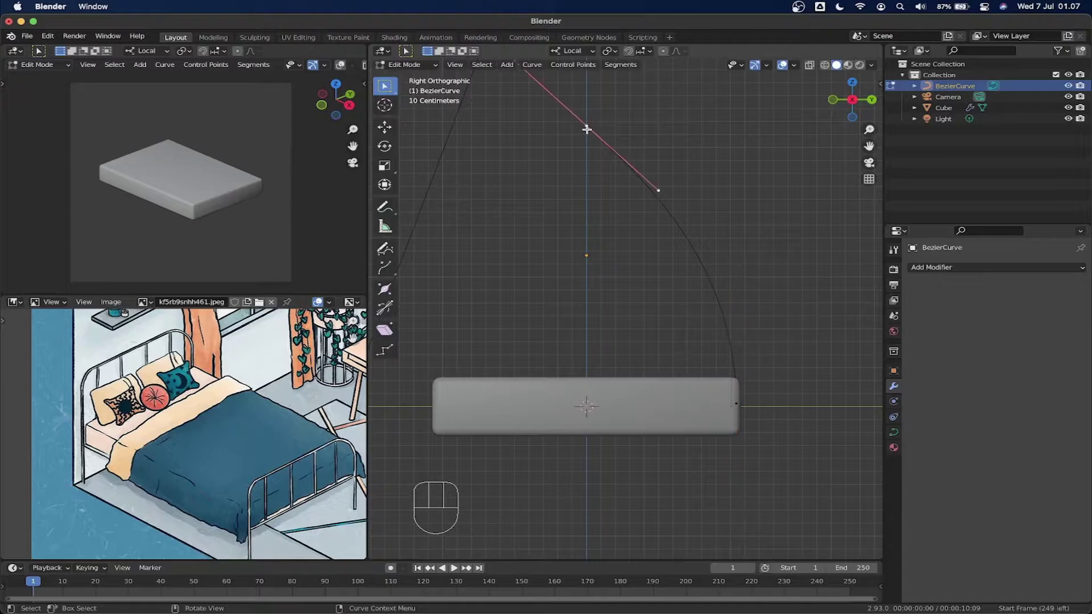
{"action": "scroll", "coordinate": [673, 191], "scroll_direction": "down", "scroll_amount": 1}
{"action": "key", "text": "g"}
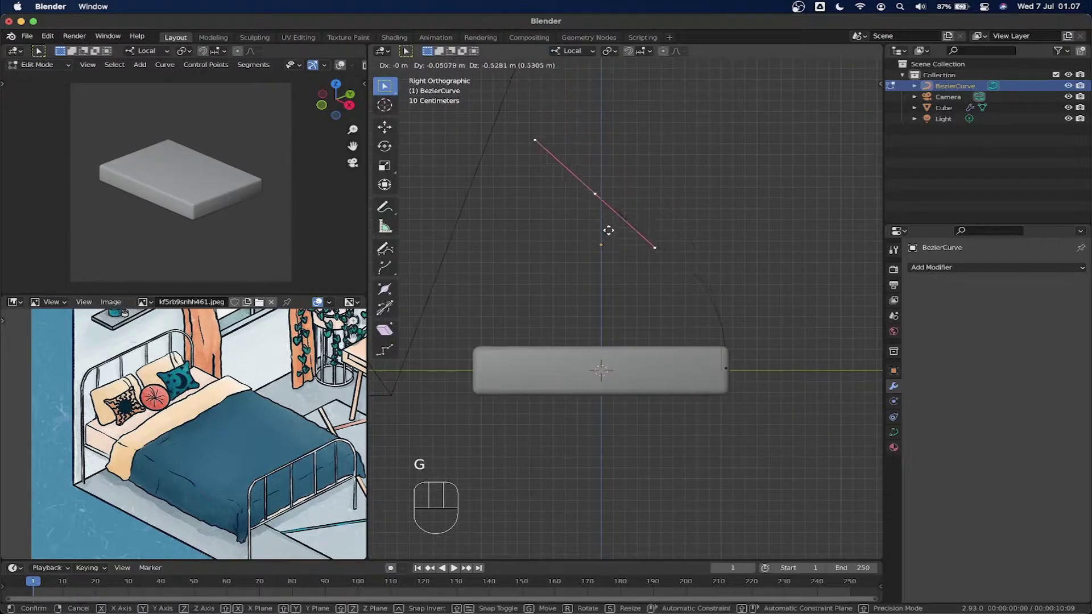
{"action": "left_click", "coordinate": [610, 227]}
{"action": "key", "text": "r"}
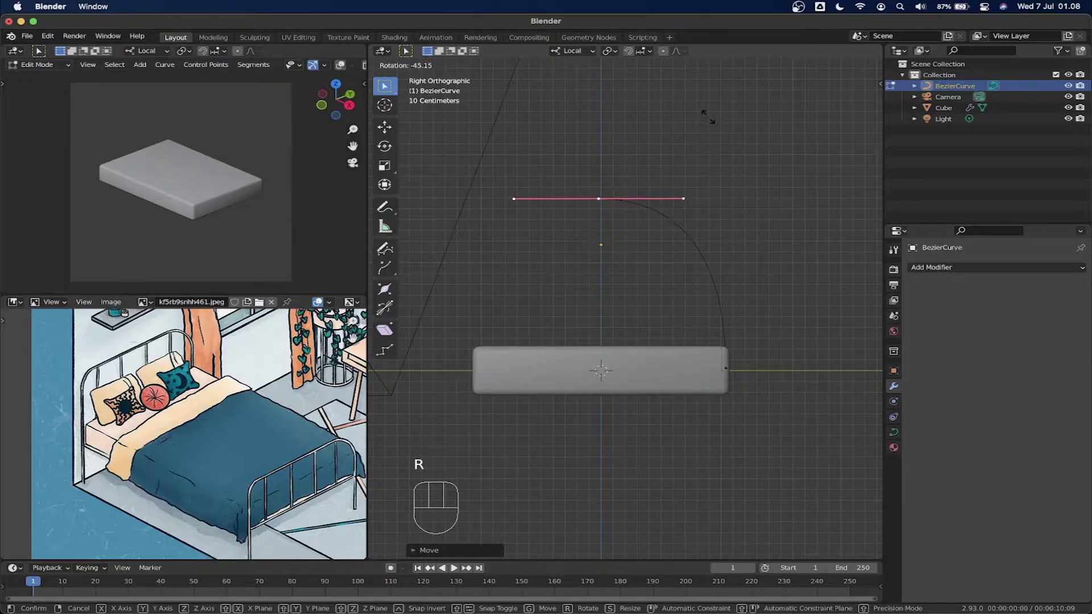
{"action": "left_click", "coordinate": [707, 116], "text": "ctrl"}
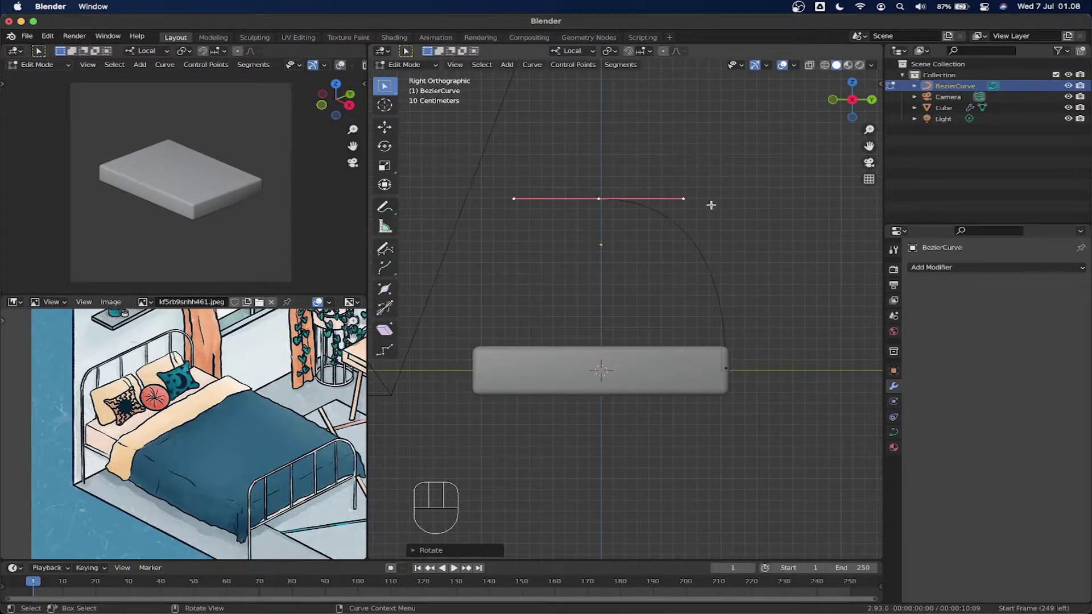
Scale up the upper control point's handles to square off the curve's rounded corner.
{"action": "key", "text": "g"}
{"action": "key", "text": "s"}
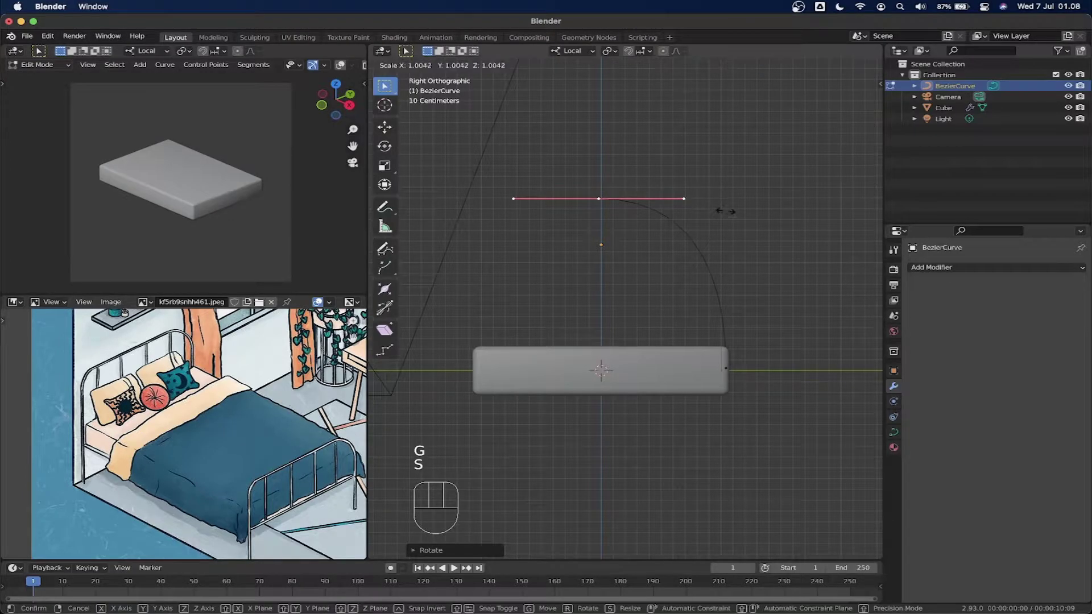
{"action": "left_click", "coordinate": [799, 142]}
Move the upper control point straight down closer to the mattress and shorten its handles slightly.
{"action": "left_click", "coordinate": [728, 364]}
{"action": "left_click", "coordinate": [598, 200]}
{"action": "key", "text": "space"}
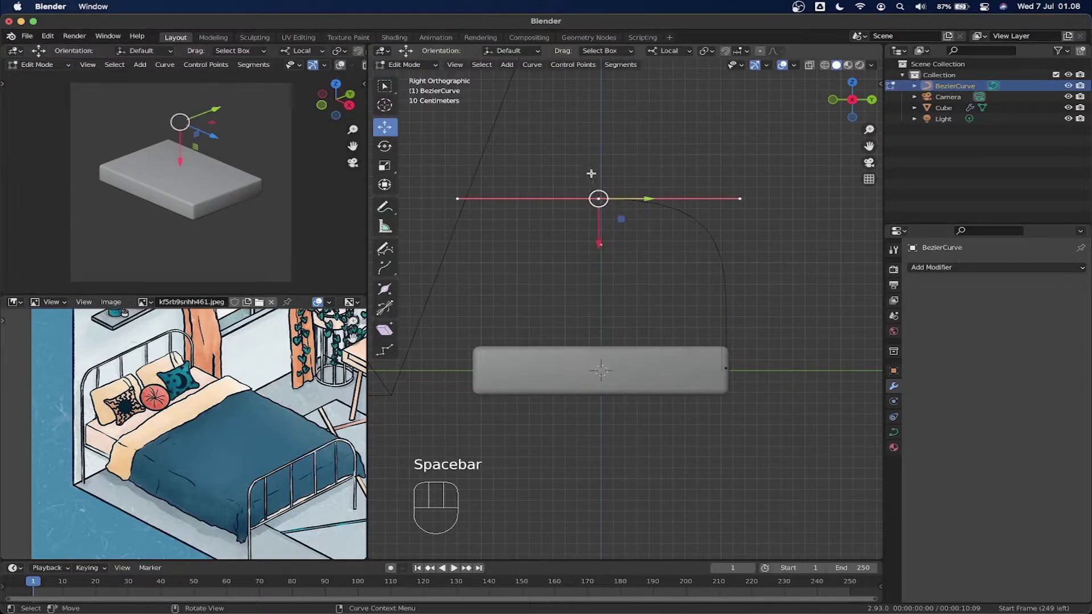
{"action": "left_click_drag", "start_coordinate": [598, 231], "coordinate": [602, 283]}
{"action": "key", "text": "s"}
{"action": "left_click", "coordinate": [812, 207]}
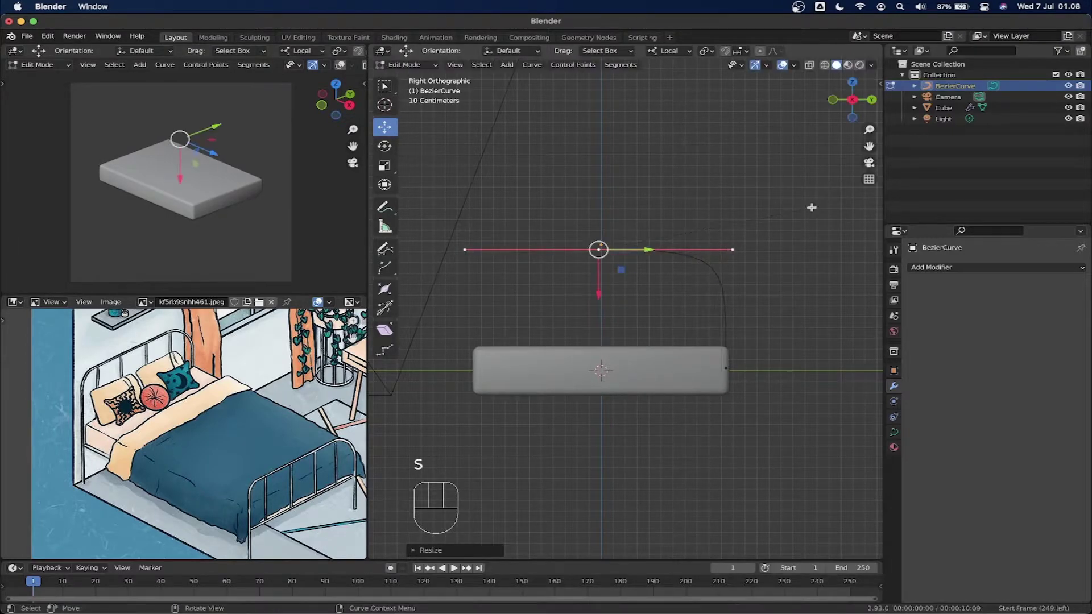
Scale up the handles of the curve's lower control point by about 1.2 to straighten its vertical side.
{"action": "left_click", "coordinate": [727, 369]}
{"action": "key", "text": "s"}
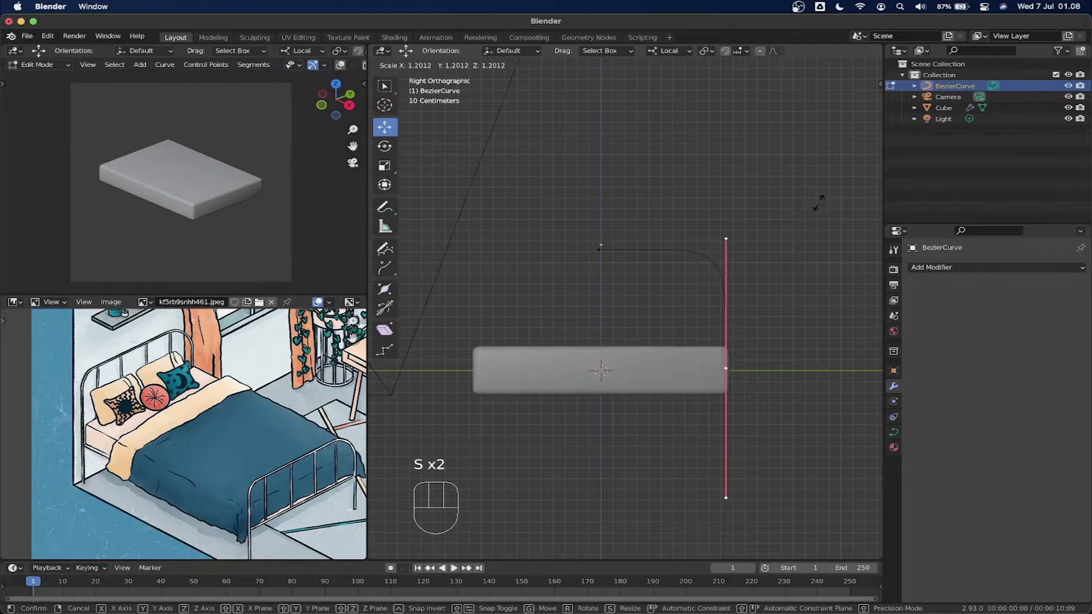
{"action": "left_click", "coordinate": [820, 204]}
{"action": "left_click", "coordinate": [805, 183]}
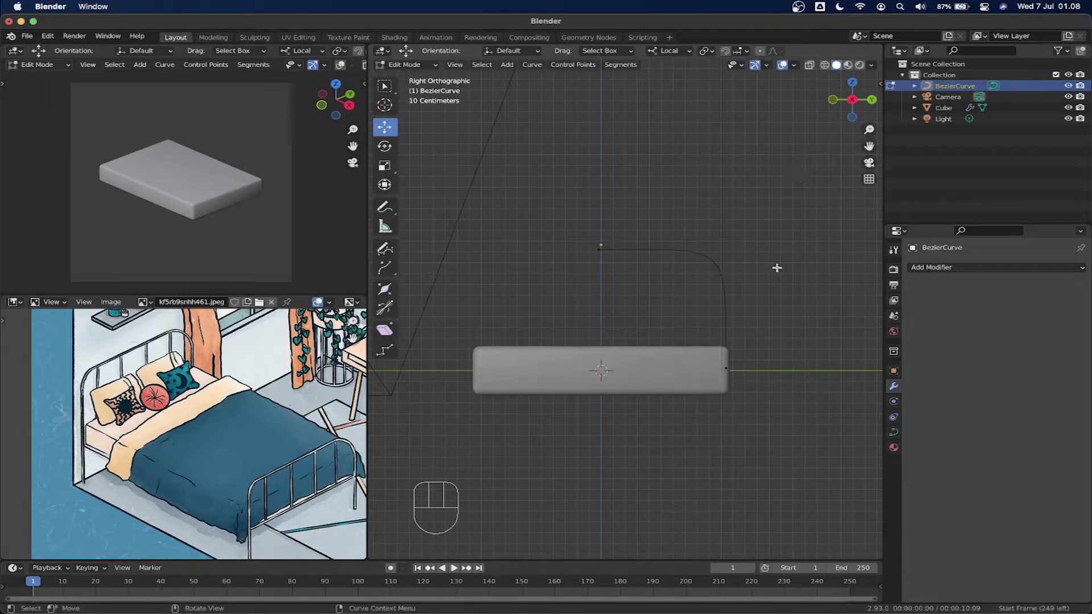
{"action": "left_click", "coordinate": [725, 369]}
{"action": "scroll", "coordinate": [725, 329], "scroll_direction": "up", "scroll_amount": 2}
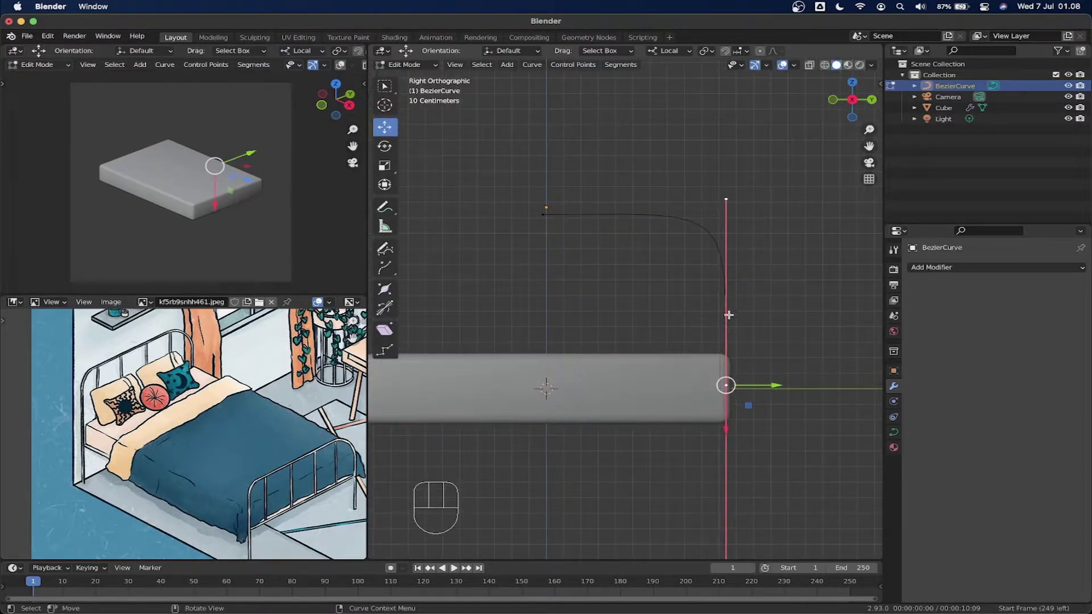
{"action": "key", "text": "s"}
{"action": "left_click", "coordinate": [763, 170]}
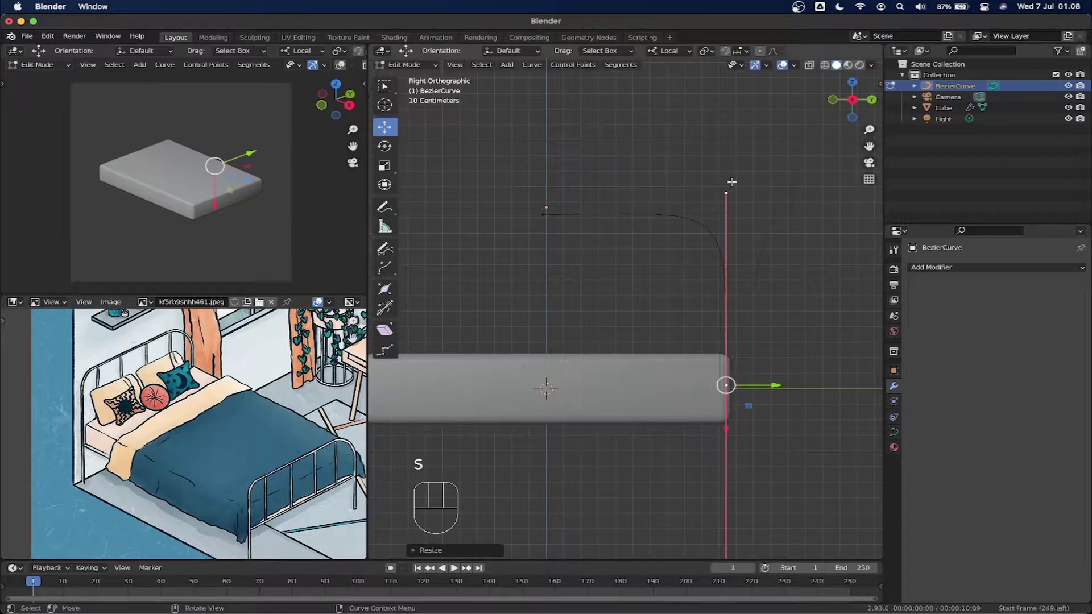
Lengthen the upper control point's handles slightly and shift the point sideways onto the mattress's centre line.
{"action": "left_click", "coordinate": [544, 209]}
{"action": "key", "text": "s"}
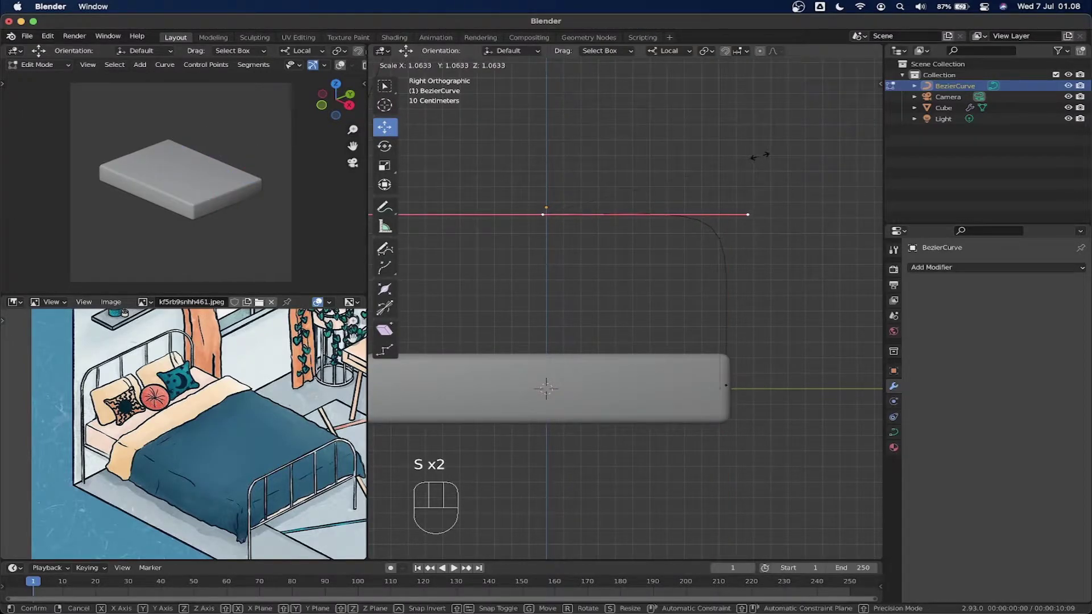
{"action": "left_click", "coordinate": [758, 156]}
{"action": "left_click_drag", "start_coordinate": [589, 219], "coordinate": [592, 215]}
{"action": "key", "text": "s"}
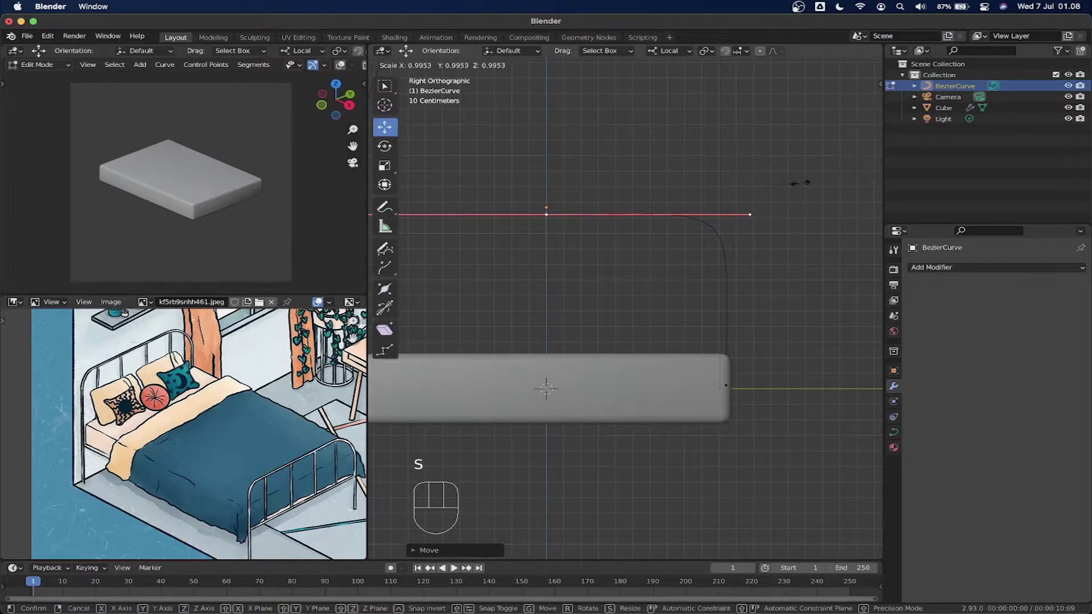
{"action": "left_click", "coordinate": [790, 183]}
Raise the curve's upper control point slightly above its current height and return to Object Mode.
{"action": "key", "text": "Tab"}
{"action": "scroll", "coordinate": [693, 199], "scroll_direction": "down", "scroll_amount": 1}
{"action": "key", "text": "s"}
{"action": "right_click", "coordinate": [579, 185]}
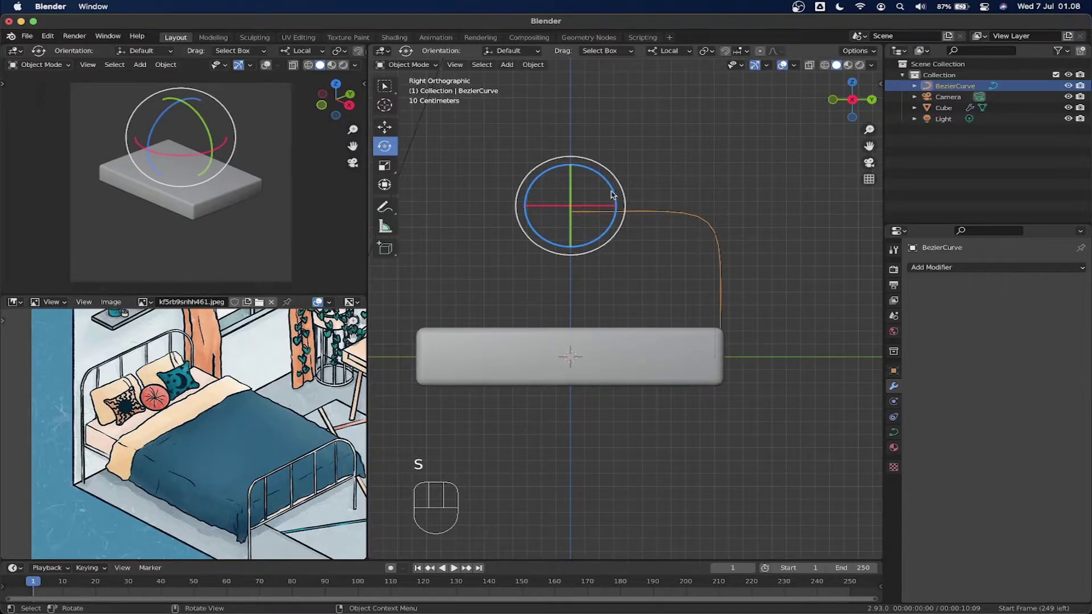
{"action": "key", "text": "Tab"}
{"action": "left_click_drag", "start_coordinate": [563, 242], "coordinate": [571, 232]}
{"action": "key", "text": "Tab"}
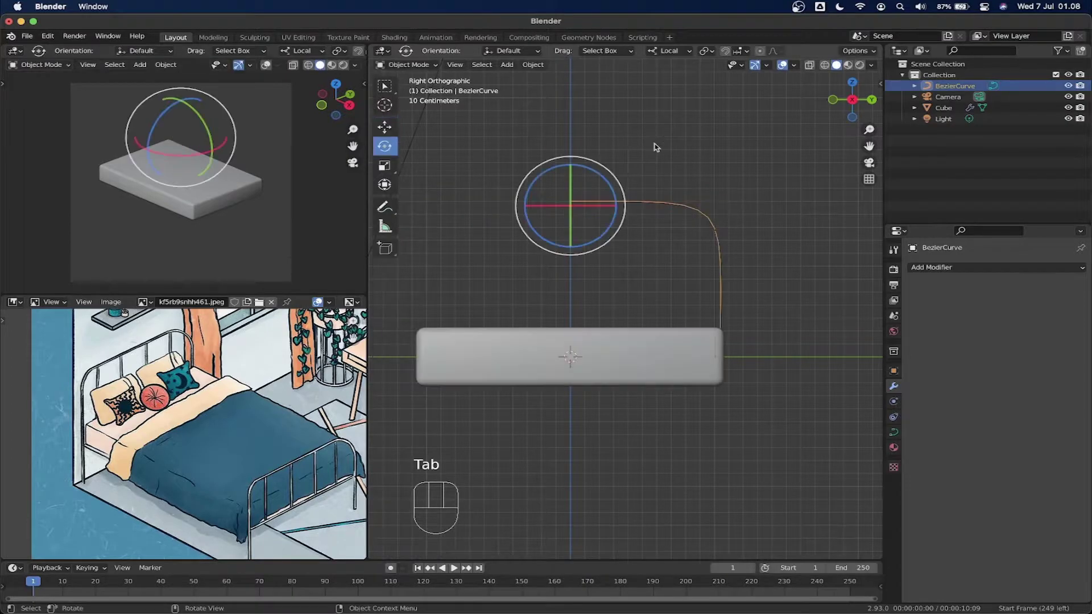
Add a Mirror modifier to the curve and mirror it across the Y axis only.
{"action": "middle_click_drag", "start_coordinate": [654, 170], "coordinate": [464, 213]}
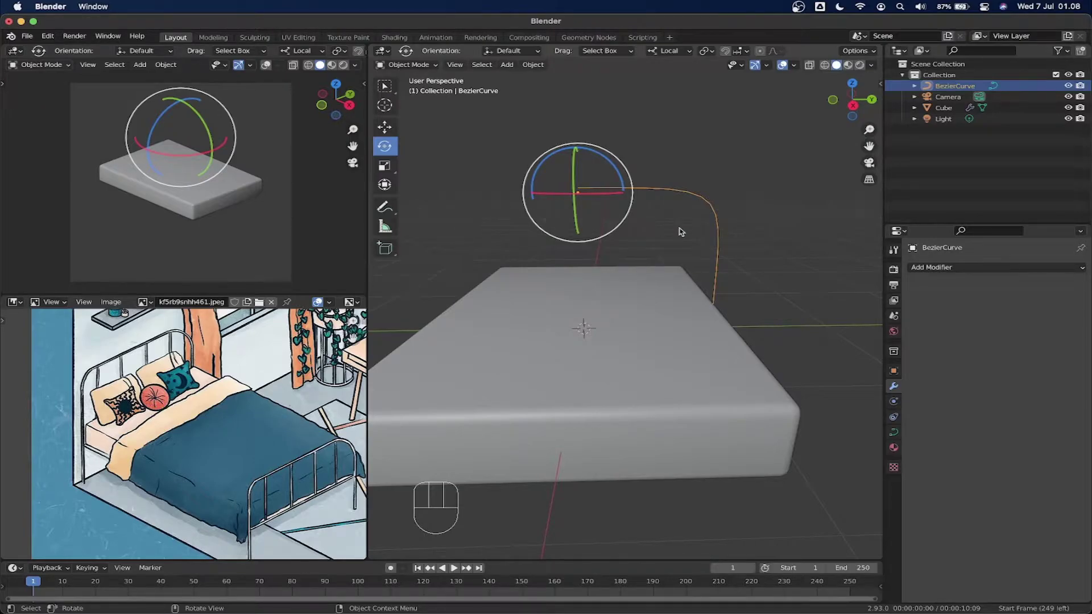
{"action": "middle_click_drag", "start_coordinate": [680, 231], "coordinate": [678, 220]}
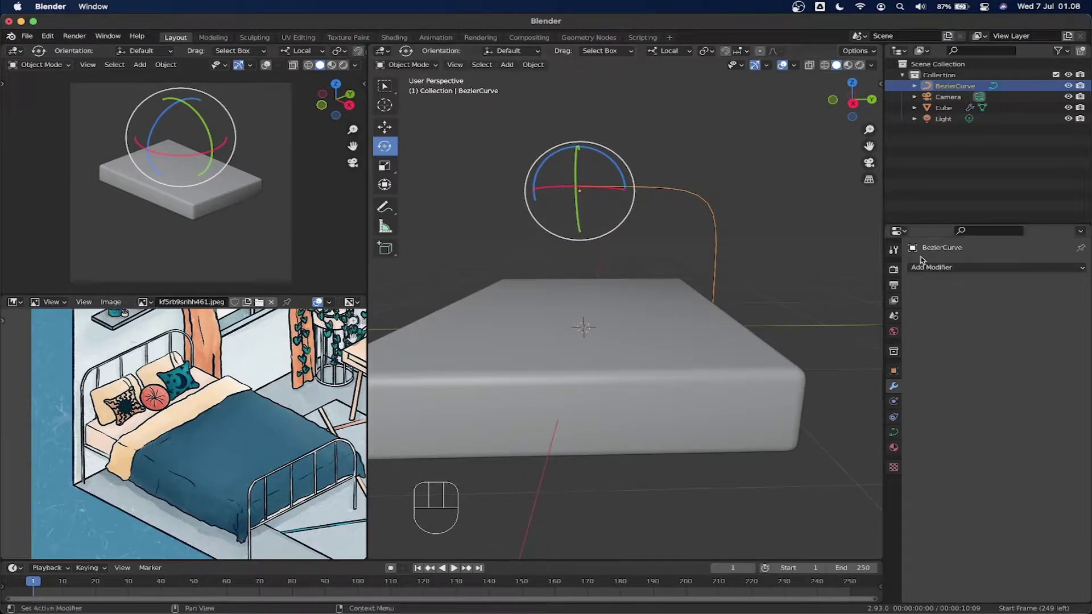
{"action": "left_click", "coordinate": [936, 268]}
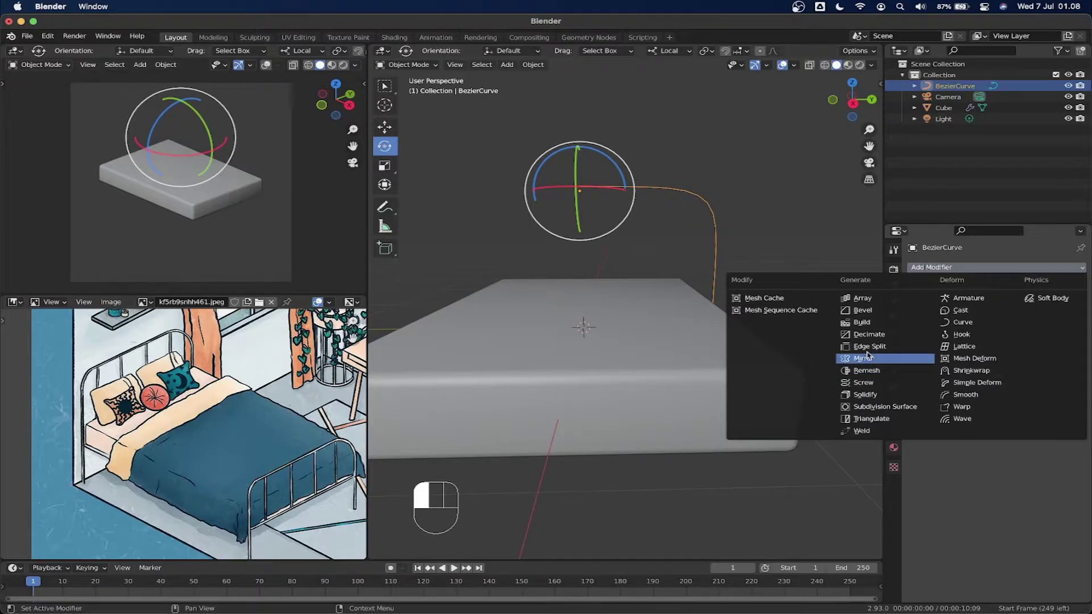
{"action": "left_click", "coordinate": [941, 267]}
{"action": "left_click", "coordinate": [861, 361]}
{"action": "scroll", "coordinate": [652, 222], "scroll_direction": "down", "scroll_amount": 3}
{"action": "middle_click_drag", "start_coordinate": [654, 223], "coordinate": [653, 260], "text": "shift"}
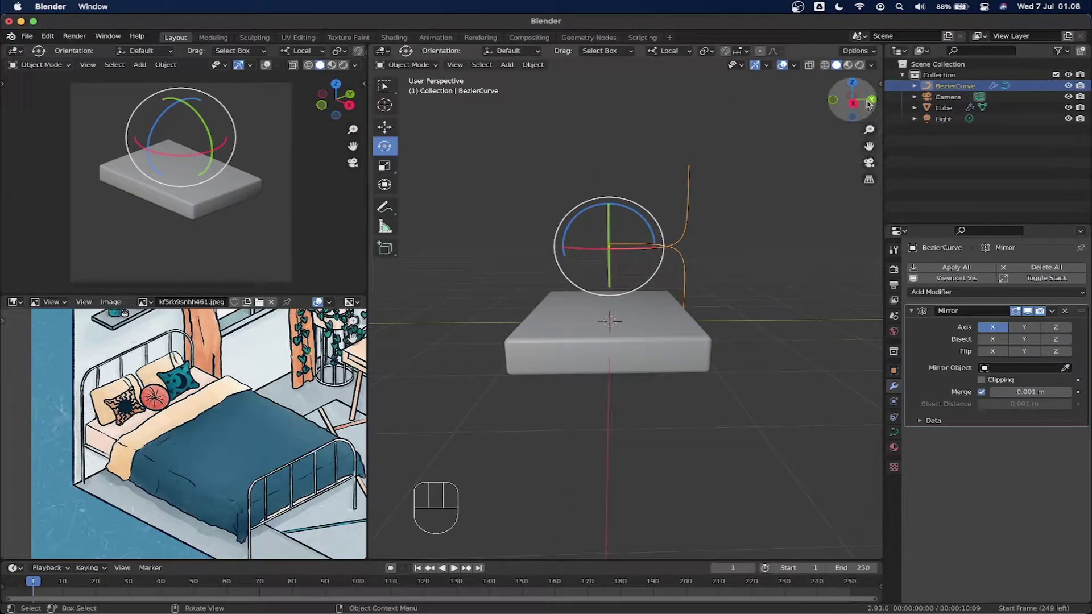
{"action": "left_click", "coordinate": [1019, 329]}
{"action": "left_click", "coordinate": [996, 330]}
Move the mirrored curve along the mattress's length to the head end of the bed.
{"action": "middle_click_drag", "start_coordinate": [497, 236], "coordinate": [581, 256]}
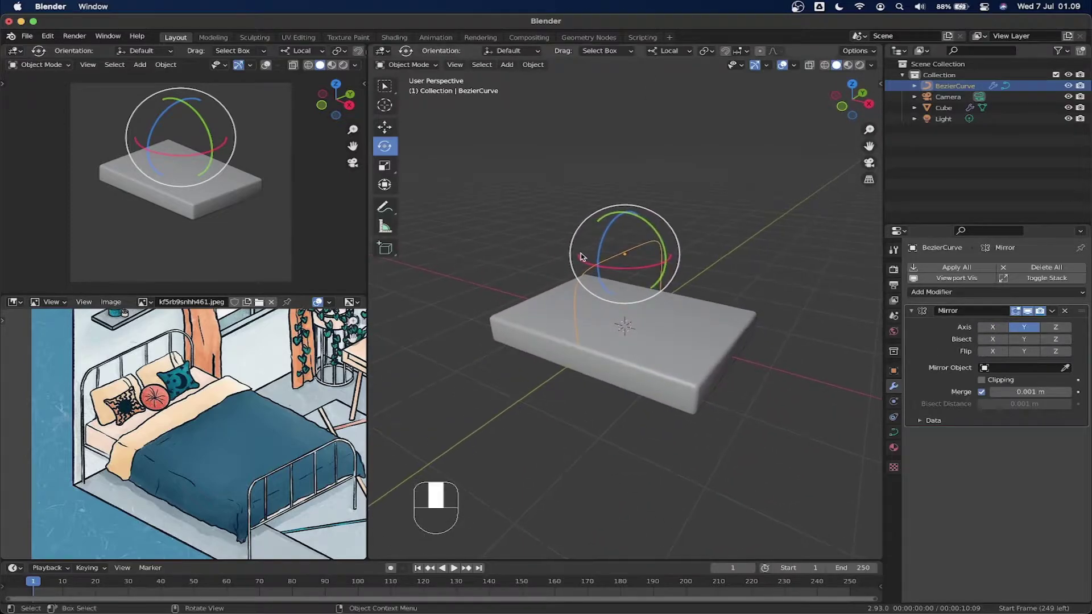
{"action": "key", "text": "space"}
{"action": "left_click_drag", "start_coordinate": [670, 266], "coordinate": [578, 241]}
{"action": "middle_click_drag", "start_coordinate": [596, 246], "coordinate": [601, 271], "text": "shift"}
{"action": "scroll", "coordinate": [602, 271], "scroll_direction": "up", "scroll_amount": 5}
{"action": "middle_click_drag", "start_coordinate": [702, 285], "coordinate": [645, 240], "text": "shift"}
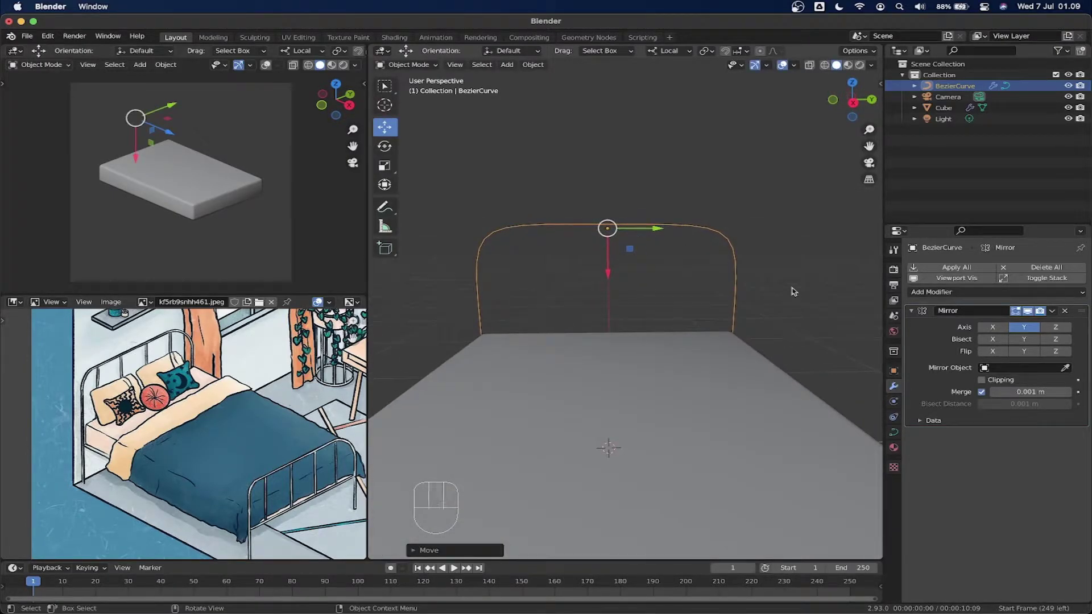
Give the curve a round geometry bevel with a depth of 0.04 m.
{"action": "left_click", "coordinate": [893, 433]}
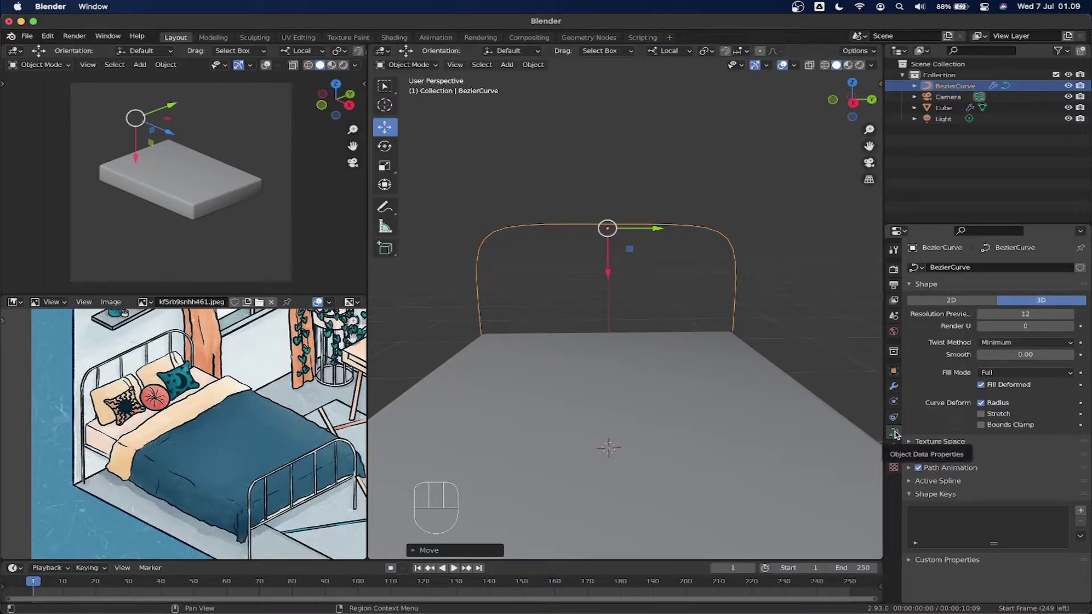
{"action": "left_click", "coordinate": [923, 456]}
{"action": "scroll", "coordinate": [923, 460], "scroll_direction": "down", "scroll_amount": 5}
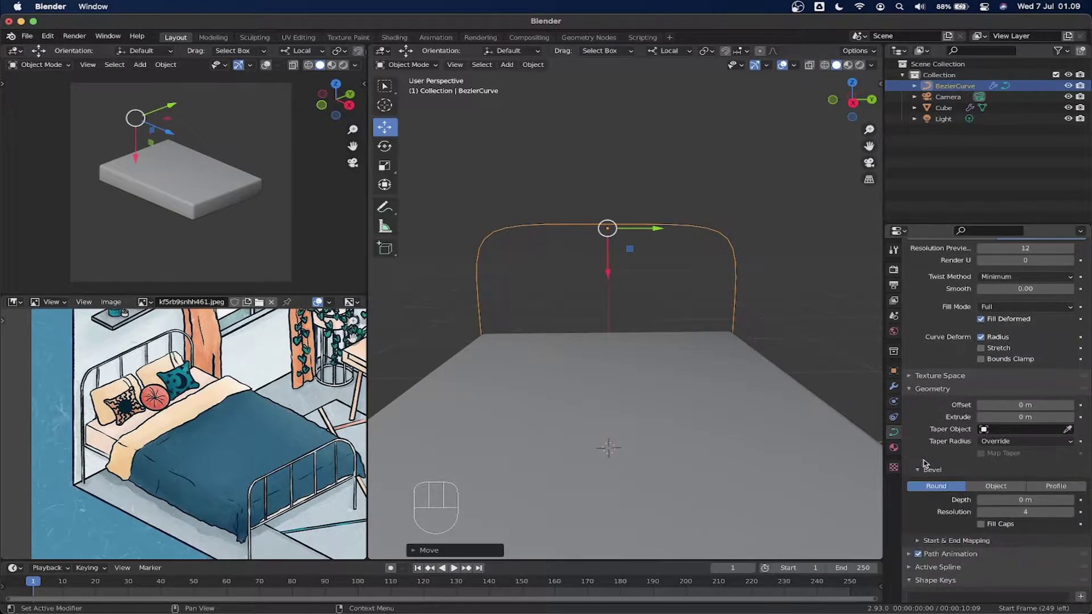
{"action": "left_click_drag", "start_coordinate": [1018, 450], "coordinate": [1060, 450], "text": "shift"}
In Edit Mode, duplicate both control points of the headboard curve and place the copy inside the outer frame.
{"action": "mouse_move", "coordinate": [685, 302]}
{"action": "middle_mouse_down"}
{"action": "mouse_move", "coordinate": [741, 309]}
{"action": "mouse_move", "coordinate": [682, 295]}
{"action": "middle_mouse_up"}
{"action": "key", "text": "Tab"}
{"action": "middle_click_drag", "start_coordinate": [766, 319], "coordinate": [753, 317]}
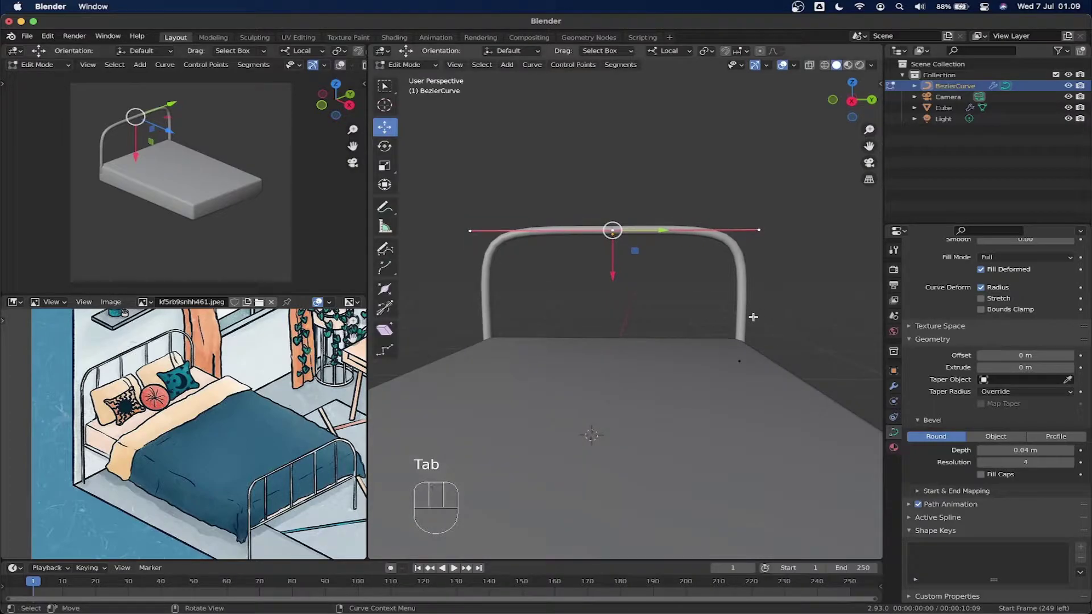
{"action": "left_click", "coordinate": [638, 282]}
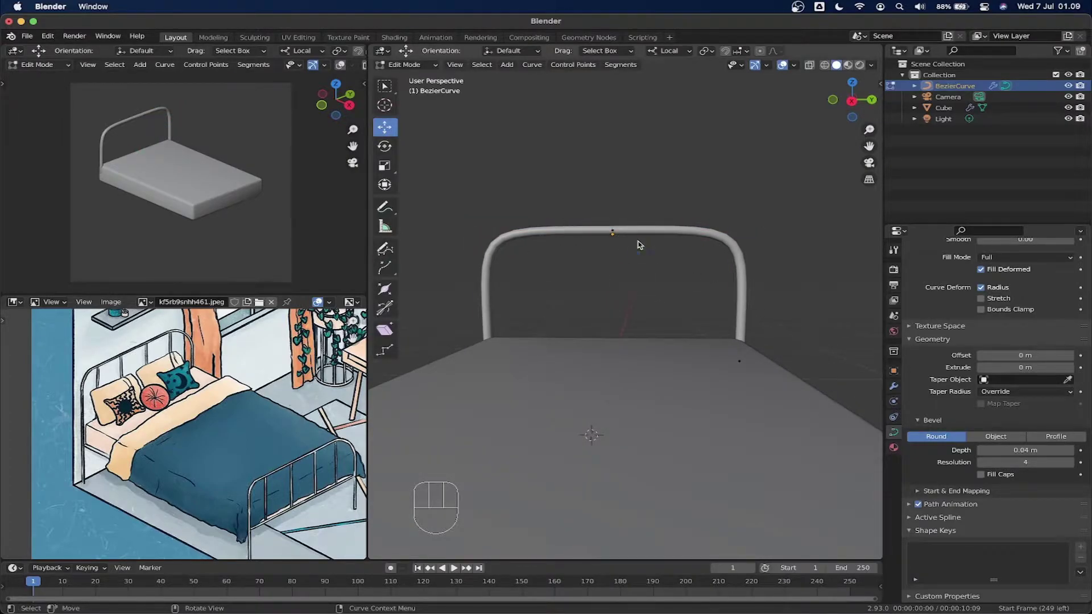
{"action": "key", "text": "Tab"}
{"action": "left_click", "coordinate": [404, 65]}
{"action": "left_click", "coordinate": [412, 90]}
{"action": "left_click", "coordinate": [609, 232]}
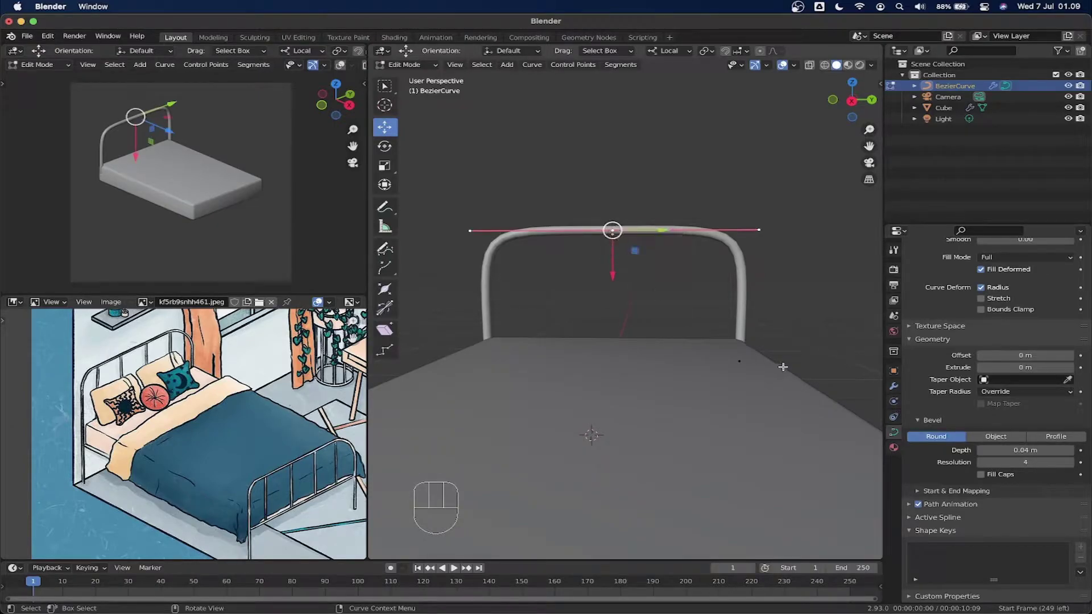
{"action": "left_click", "coordinate": [741, 359], "text": "shift"}
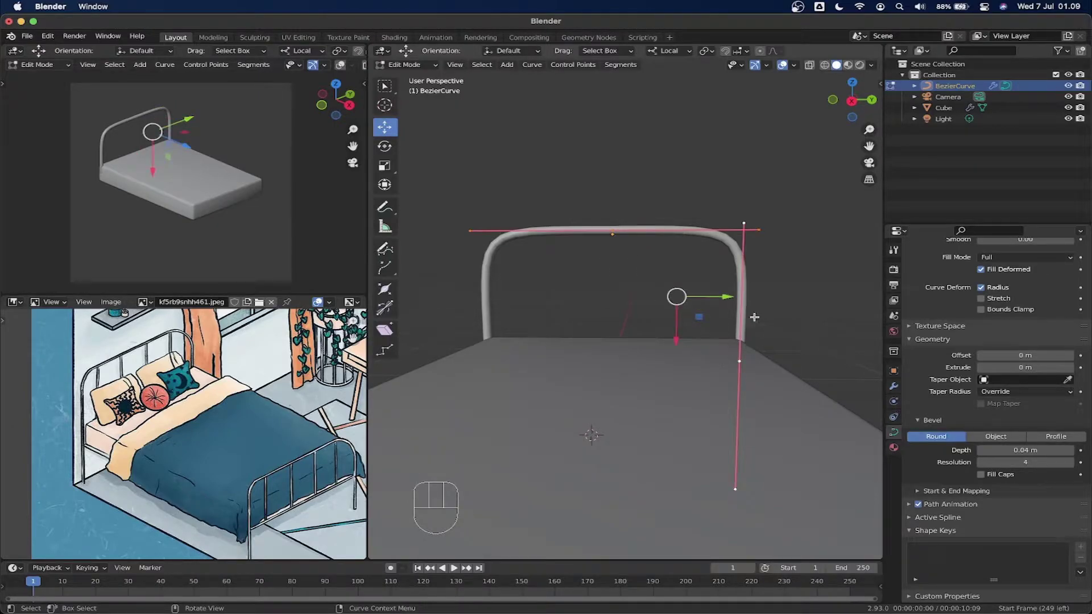
{"action": "key", "text": "shift+d"}
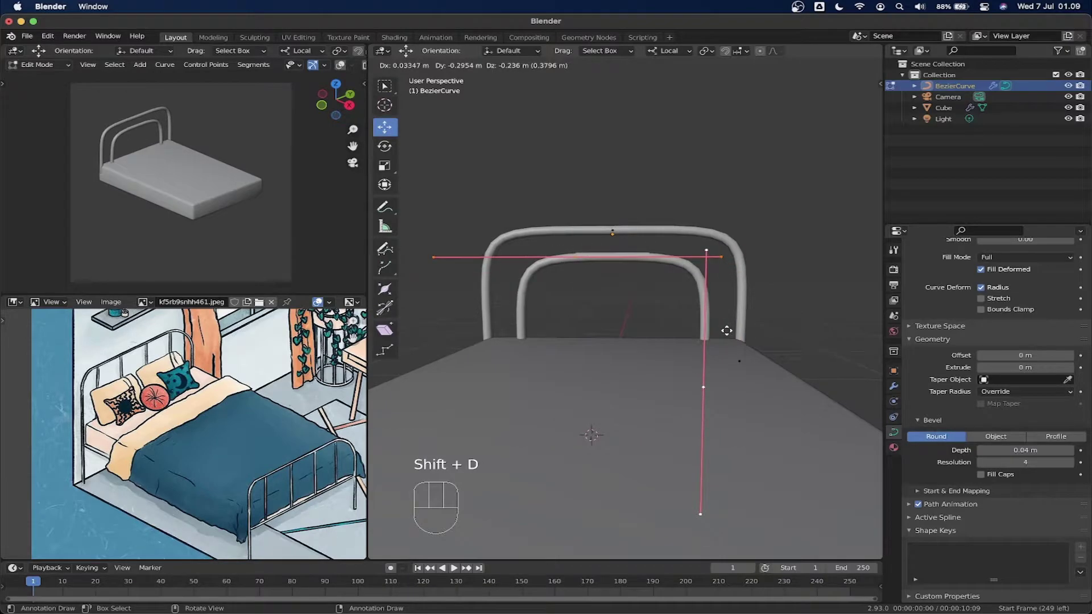
{"action": "left_click", "coordinate": [728, 320]}
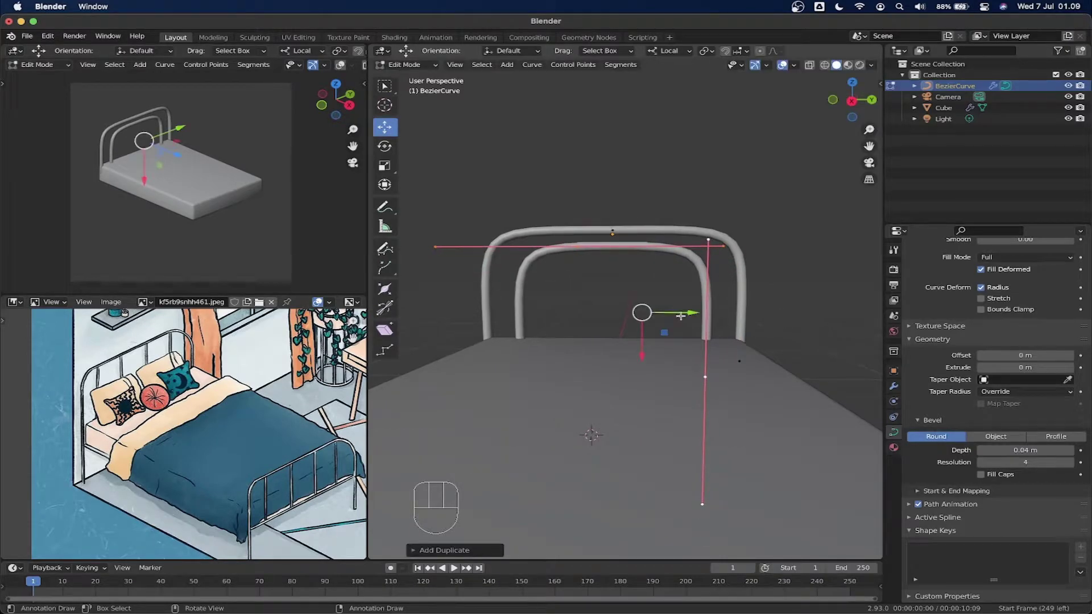
Move the duplicate's upper control point beside the centre line and rotate it 90° in Right Orthographic view so its handles stand vertical.
{"action": "left_click", "coordinate": [578, 246]}
{"action": "key", "text": "g"}
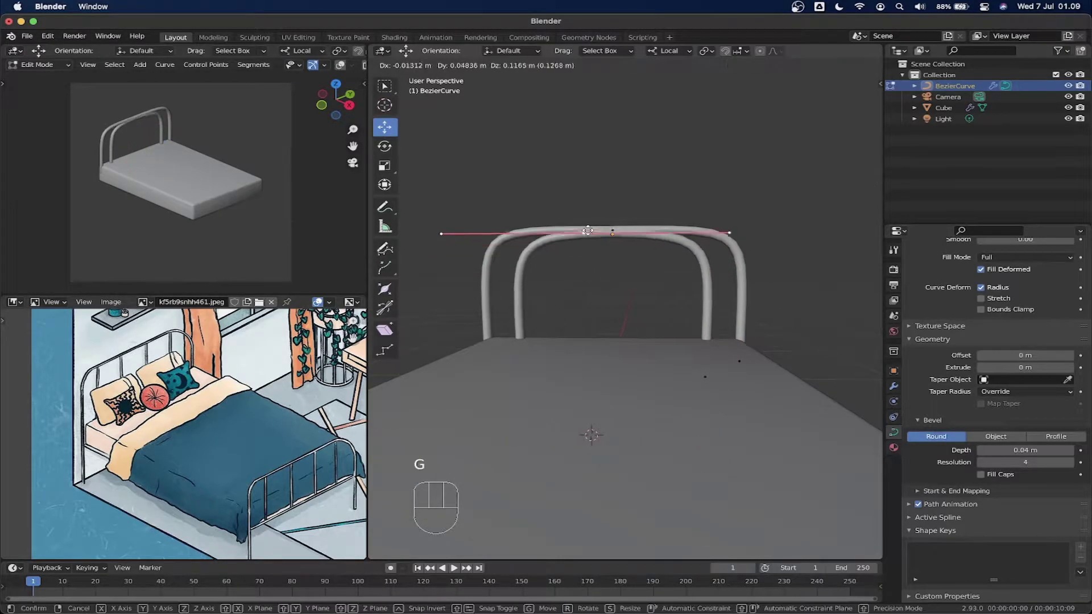
{"action": "left_click", "coordinate": [643, 250]}
{"action": "left_click", "coordinate": [851, 101]}
{"action": "key", "text": "r"}
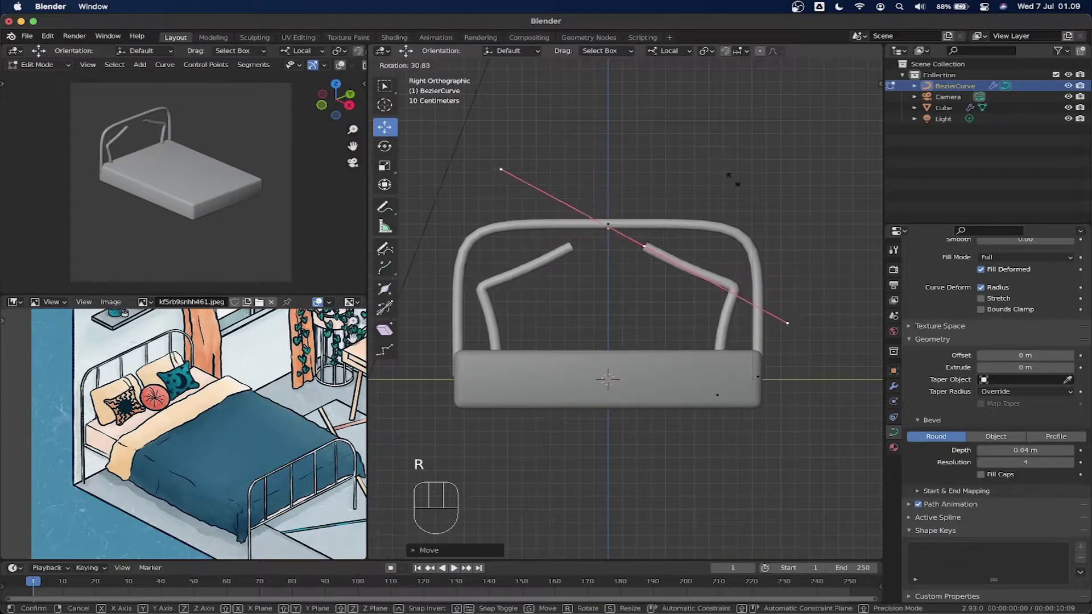
{"action": "key", "text": "ctrl"}
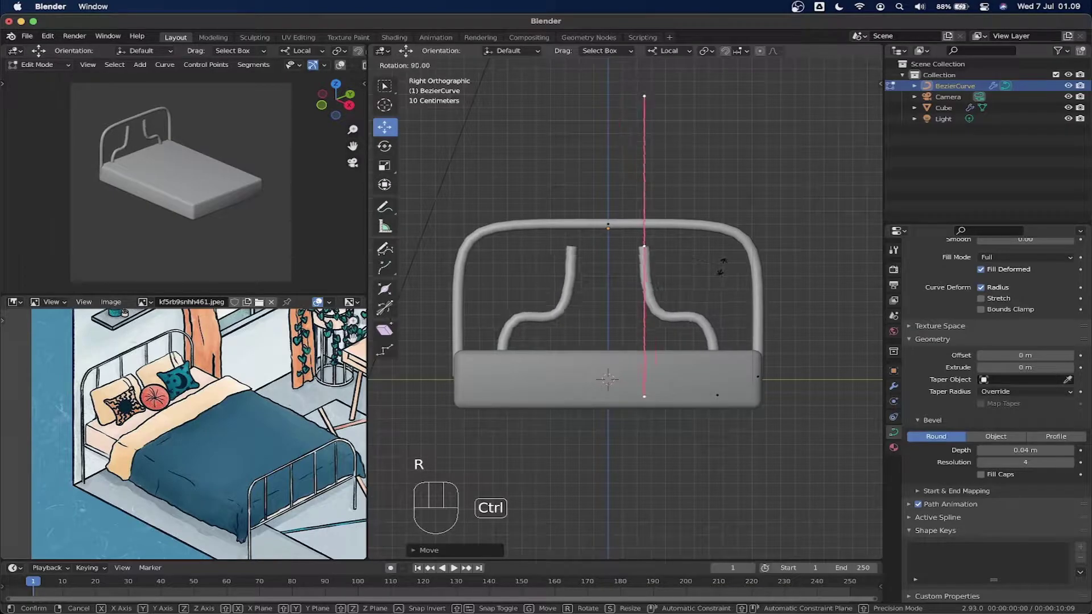
{"action": "left_click", "coordinate": [717, 273]}
Move the duplicate's lower control point -0.5 m in Y and -0.2 m in Z, and nudge the upper point into vertical alignment.
{"action": "left_click", "coordinate": [715, 394]}
{"action": "key", "text": "g"}
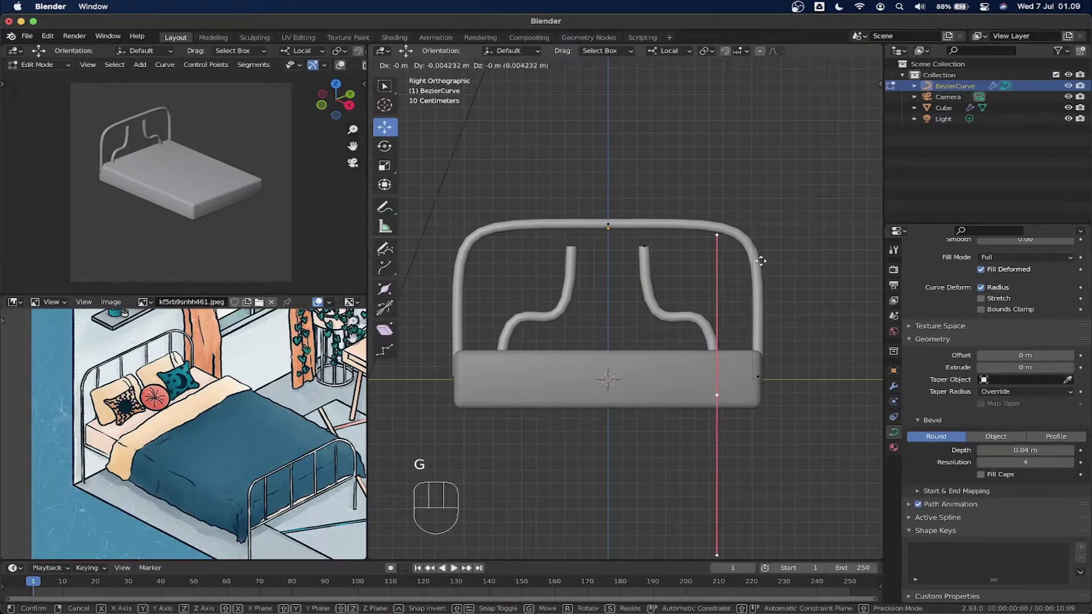
{"action": "key", "text": "ctrl"}
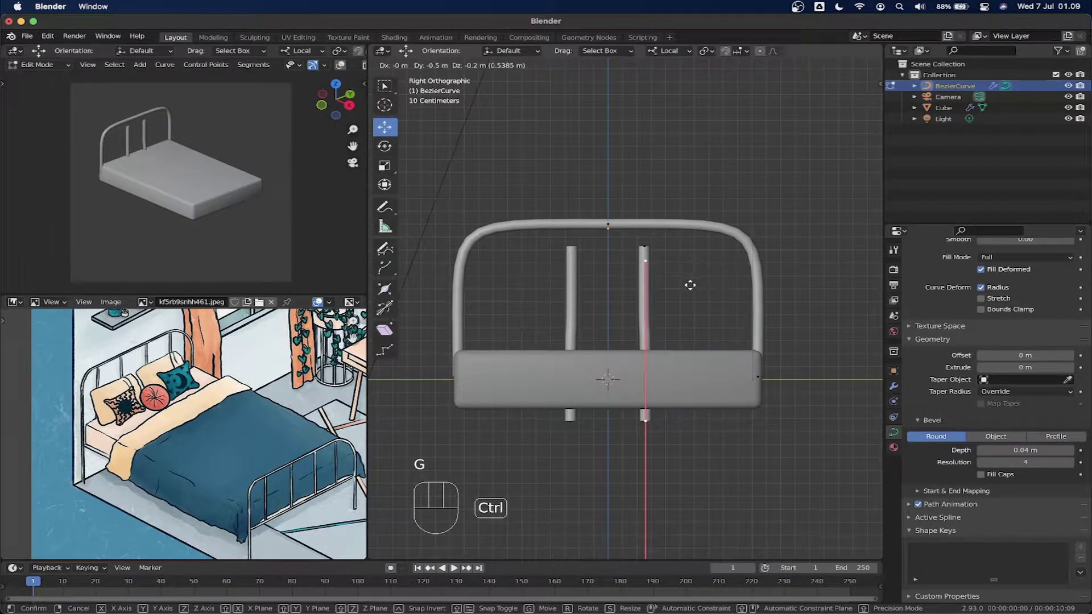
{"action": "left_click", "coordinate": [689, 285]}
{"action": "left_click", "coordinate": [644, 419]}
{"action": "left_click", "coordinate": [644, 247]}
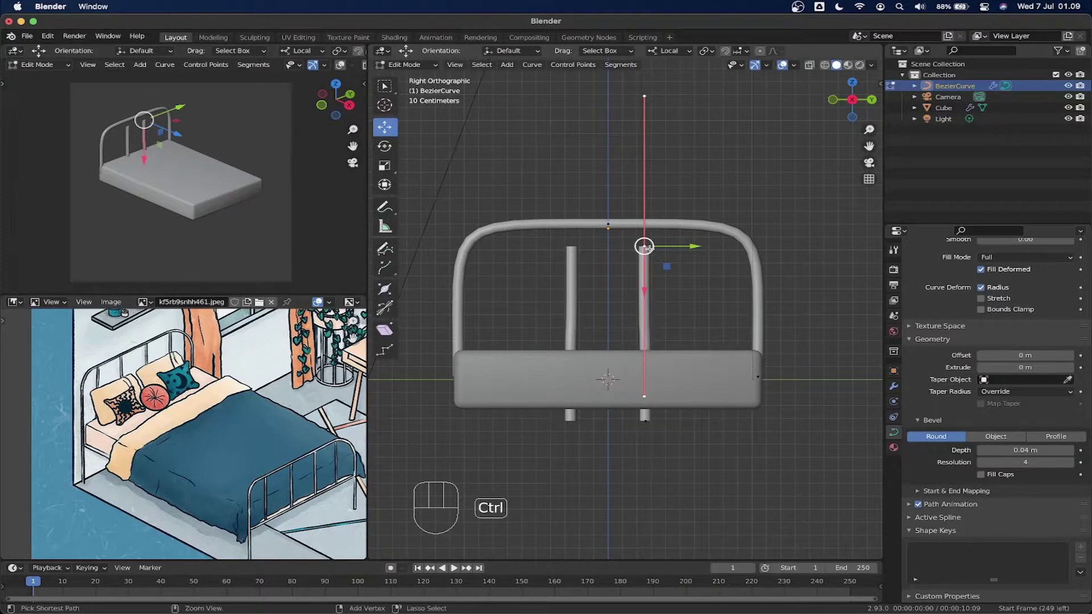
{"action": "key", "text": "g"}
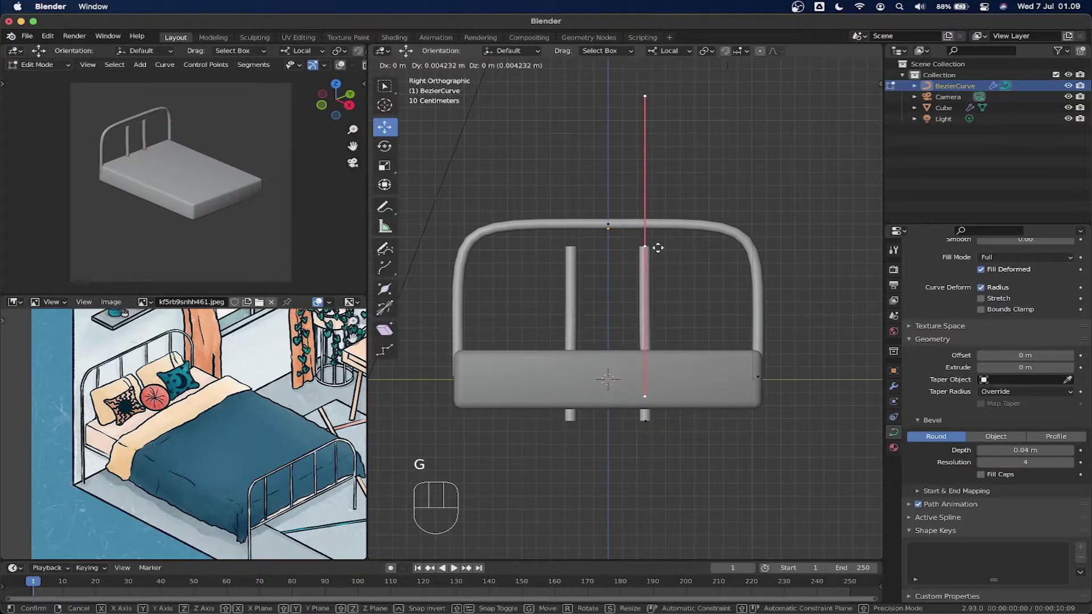
{"action": "left_click", "coordinate": [658, 248]}
Scale down the handles of the vertical bar's upper and lower control points to about 0.12 of their length.
{"action": "key", "text": "shift"}
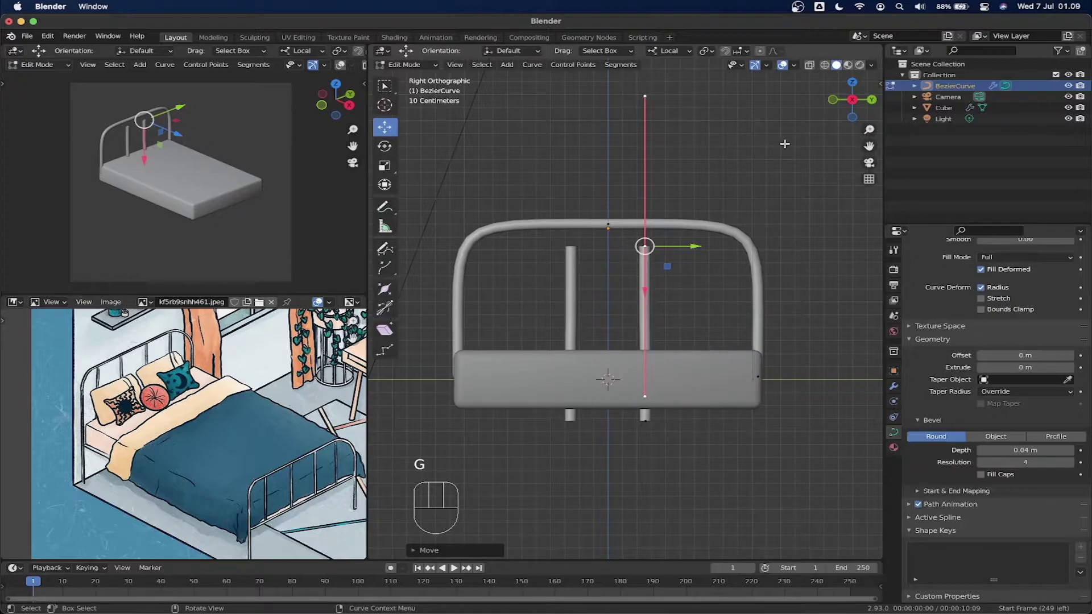
{"action": "key", "text": "s"}
{"action": "left_click", "coordinate": [670, 247]}
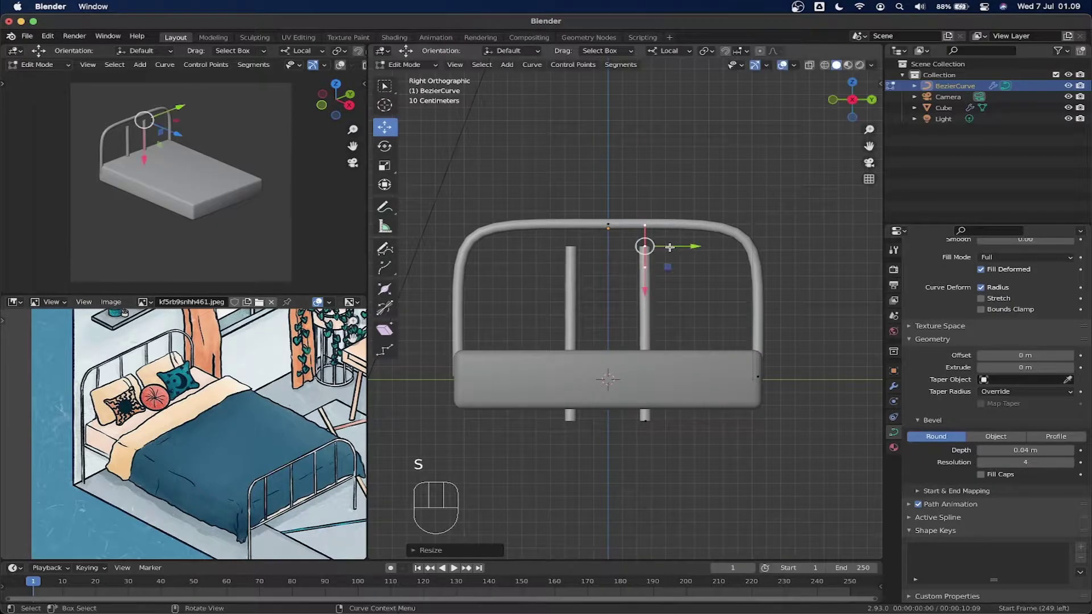
{"action": "left_click", "coordinate": [642, 421]}
{"action": "key", "text": "s"}
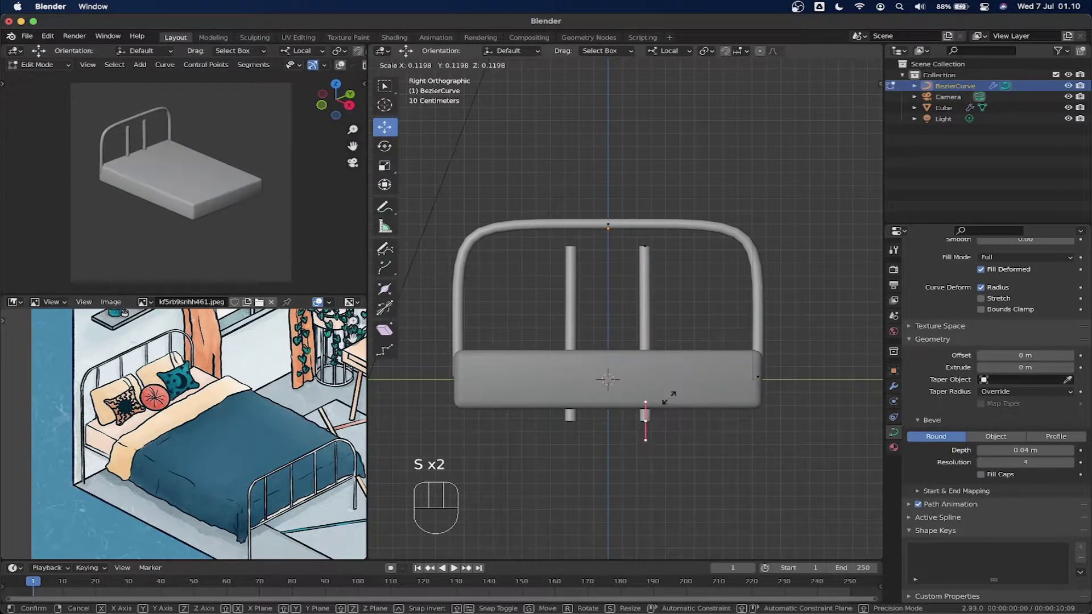
{"action": "left_click", "coordinate": [669, 398]}
Move the vertical bar outward and up to meet the top rail near its rounded corner, and raise its lower end into the mattress.
{"action": "left_click", "coordinate": [647, 246], "text": "shift"}
{"action": "key", "text": "g"}
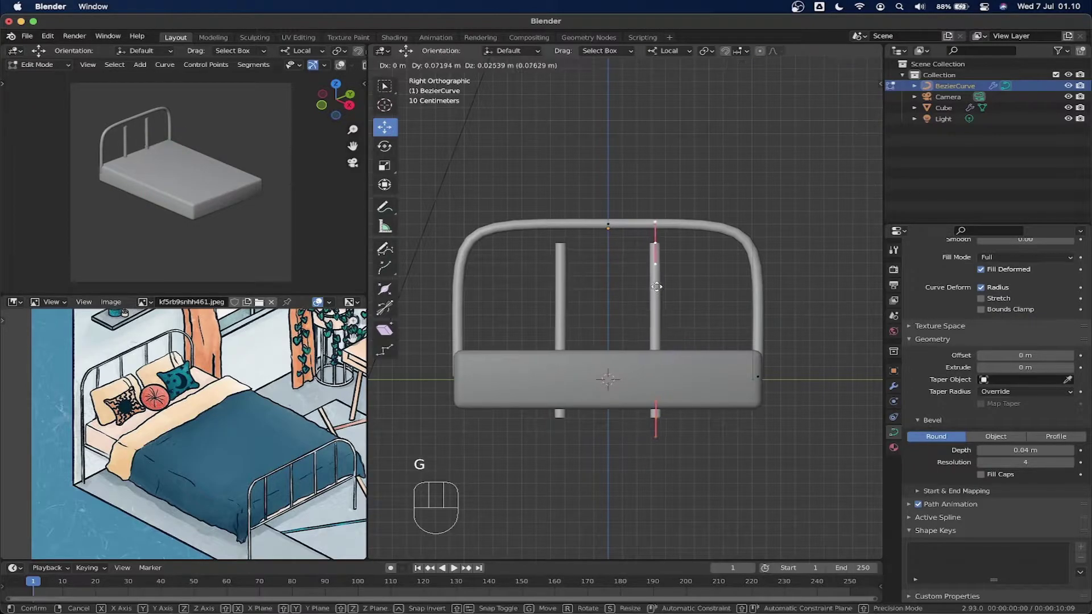
{"action": "left_click", "coordinate": [701, 270]}
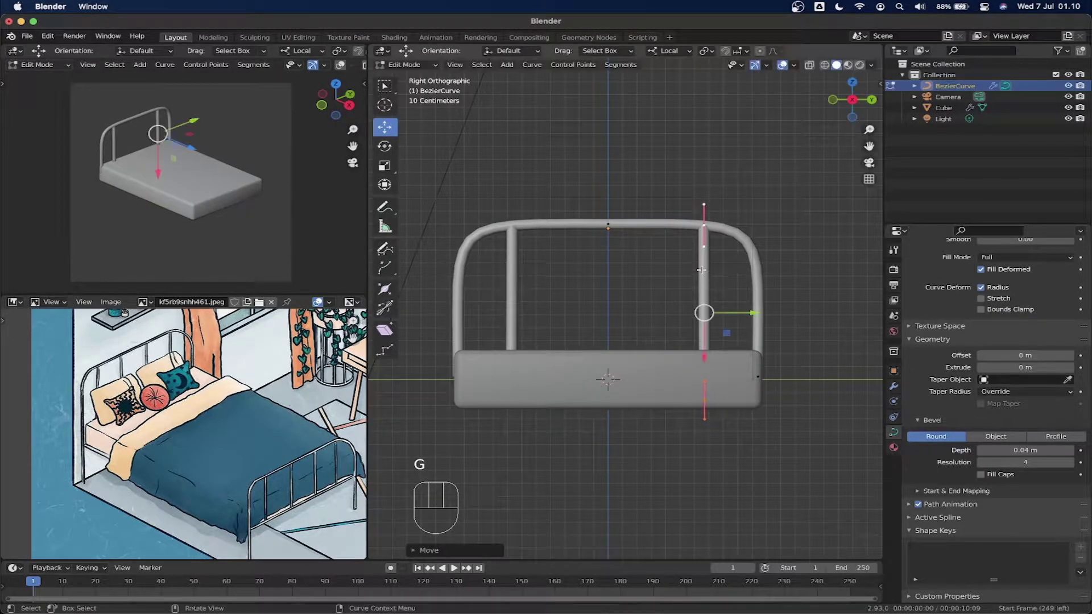
{"action": "left_click", "coordinate": [704, 390]}
{"action": "left_click_drag", "start_coordinate": [706, 441], "coordinate": [706, 398]}
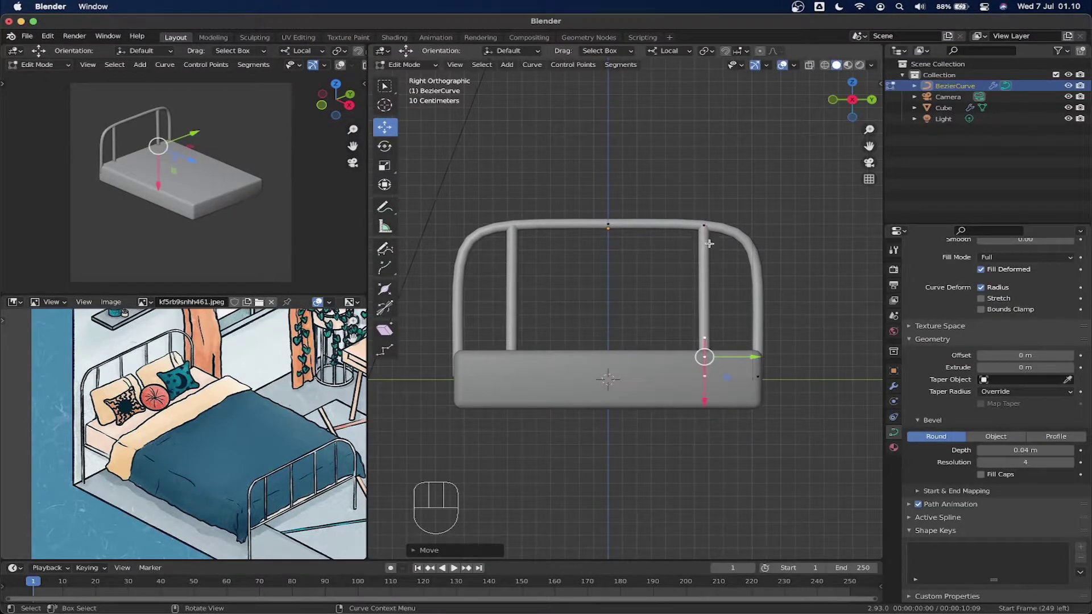
Duplicate the headboard's vertical bar and place the copy about 0.4 m along local Y towards the centre line.
{"action": "left_click", "coordinate": [703, 228], "text": "shift"}
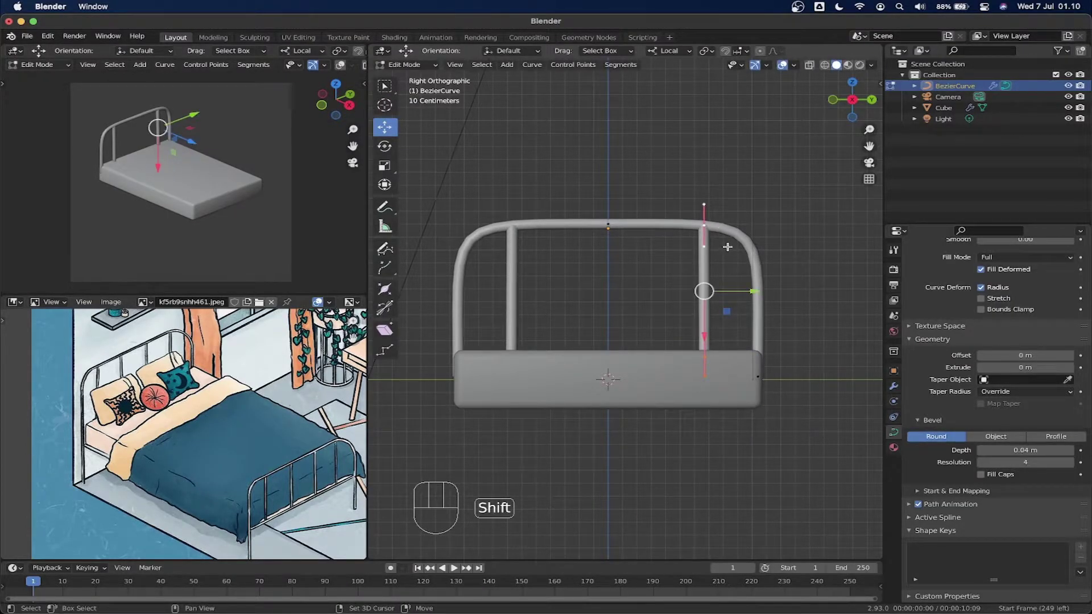
{"action": "left_click", "coordinate": [694, 362], "text": "shift"}
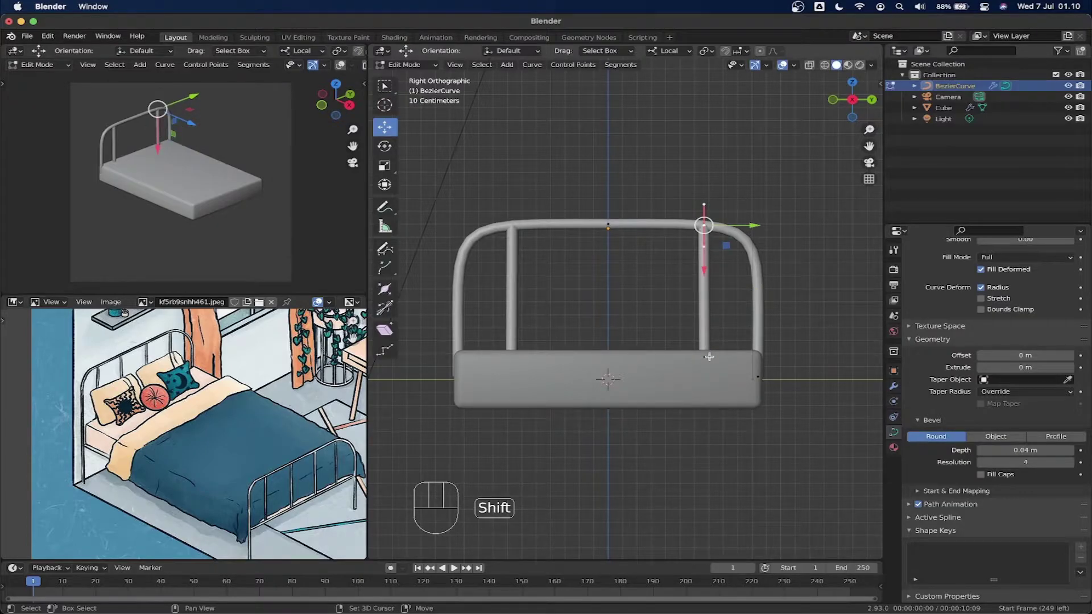
{"action": "key", "text": "shift+d"}
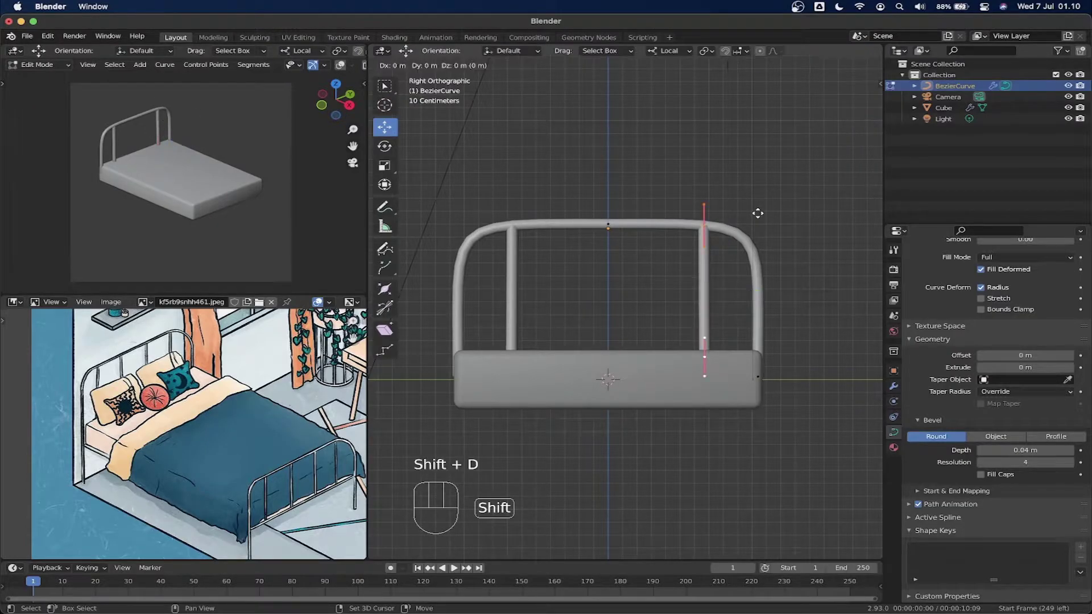
{"action": "key", "text": "x"}
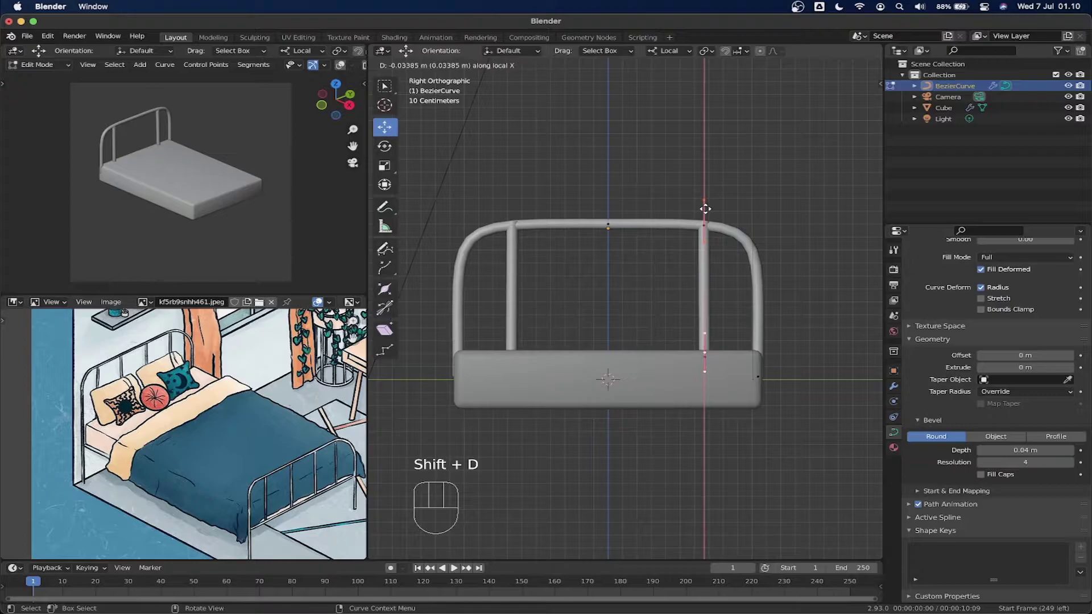
{"action": "key", "text": "y"}
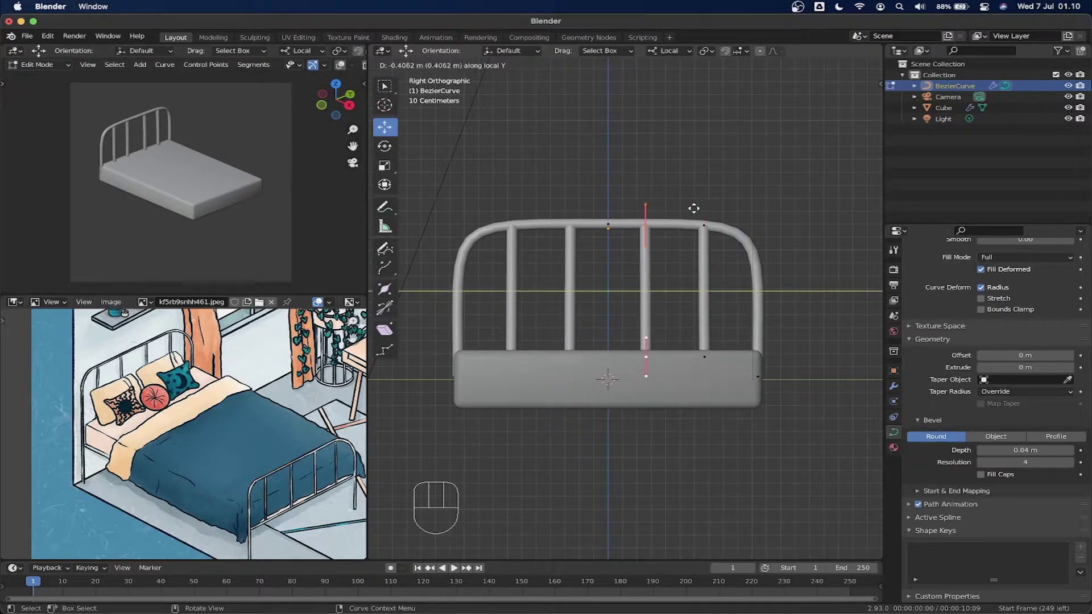
{"action": "left_click", "coordinate": [699, 209]}
Nudge the duplicated bar and the top rail's middle control point slightly to improve their alignment.
{"action": "middle_click_drag", "start_coordinate": [697, 210], "coordinate": [721, 249]}
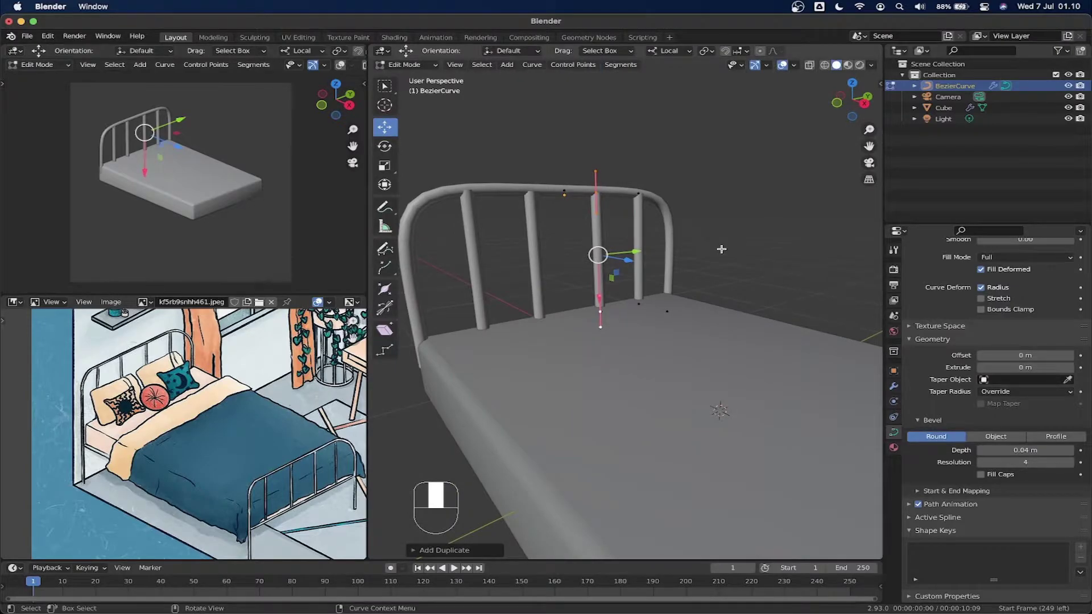
{"action": "left_click_drag", "start_coordinate": [629, 252], "coordinate": [622, 250]}
{"action": "left_click", "coordinate": [652, 166]}
{"action": "mouse_move", "coordinate": [652, 172]}
{"action": "middle_mouse_down"}
{"action": "mouse_move", "coordinate": [654, 195]}
{"action": "mouse_move", "coordinate": [675, 216]}
{"action": "mouse_move", "coordinate": [653, 192]}
{"action": "middle_mouse_up"}
{"action": "left_click", "coordinate": [550, 185], "text": "shift"}
{"action": "scroll", "coordinate": [592, 234], "scroll_direction": "up", "scroll_amount": 5}
{"action": "middle_click_drag", "start_coordinate": [592, 234], "coordinate": [621, 271], "text": "shift"}
{"action": "left_click_drag", "start_coordinate": [574, 227], "coordinate": [575, 228]}
{"action": "scroll", "coordinate": [575, 228], "scroll_direction": "down", "scroll_amount": 4}
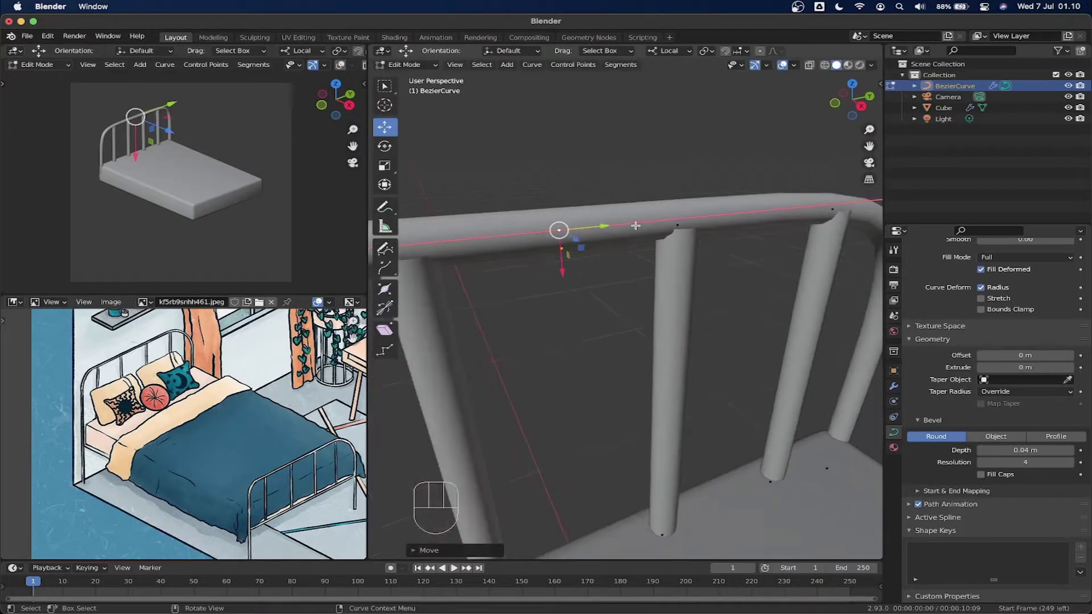
Shift the upper and lower control points of both vertical bars slightly in depth to line up with the top rail.
{"action": "left_click", "coordinate": [662, 225], "text": "shift"}
{"action": "left_click", "coordinate": [776, 217], "text": "shift"}
{"action": "left_click", "coordinate": [738, 423], "text": "shift"}
{"action": "left_click", "coordinate": [654, 455], "text": "shift"}
{"action": "middle_click_drag", "start_coordinate": [654, 455], "coordinate": [740, 303]}
{"action": "left_click_drag", "start_coordinate": [720, 358], "coordinate": [713, 350]}
{"action": "scroll", "coordinate": [711, 347], "scroll_direction": "down", "scroll_amount": 4}
{"action": "middle_click_drag", "start_coordinate": [702, 273], "coordinate": [654, 184]}
{"action": "scroll", "coordinate": [688, 185], "scroll_direction": "down", "scroll_amount": 3}
{"action": "left_click", "coordinate": [711, 150]}
Duplicate the whole headboard curve and move the copy about 2.9 m along global X to the foot of the bed.
{"action": "scroll", "coordinate": [667, 189], "scroll_direction": "down", "scroll_amount": 2}
{"action": "scroll", "coordinate": [253, 515], "scroll_direction": "up", "scroll_amount": 3}
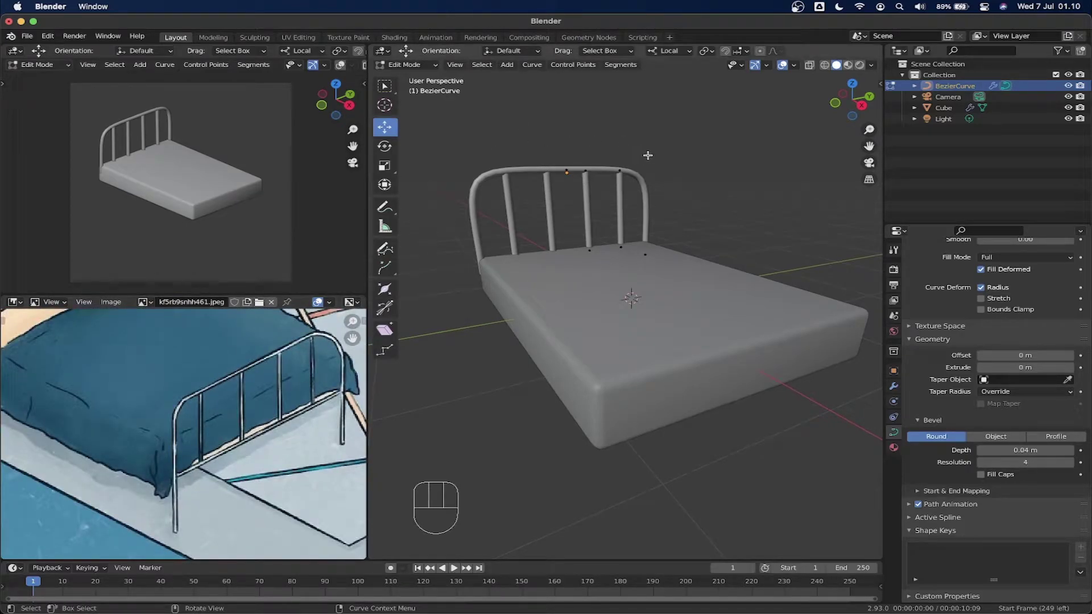
{"action": "key", "text": "a"}
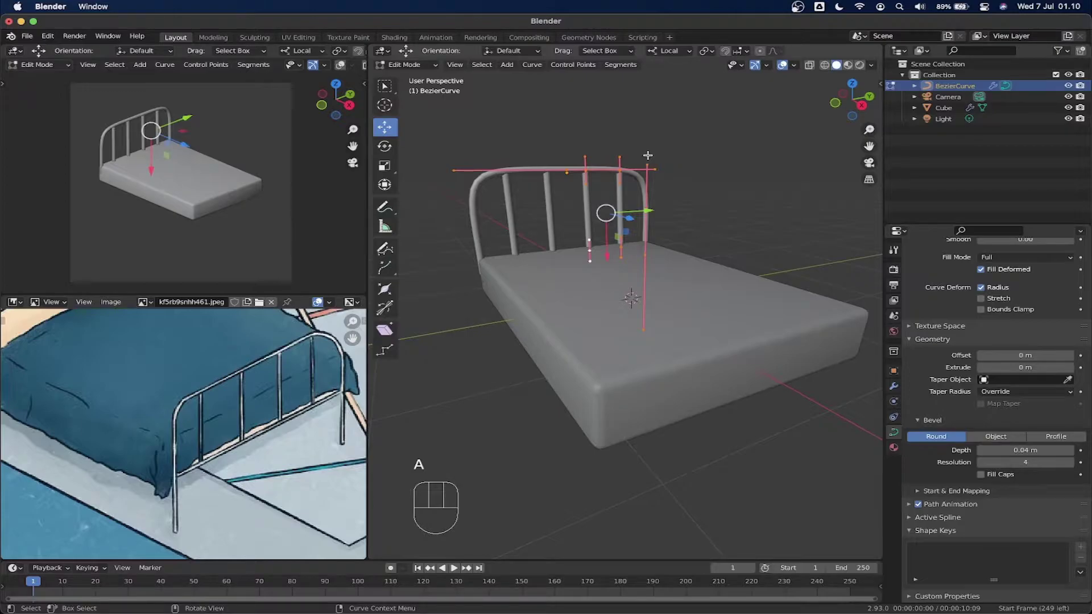
{"action": "key", "text": "shift+d"}
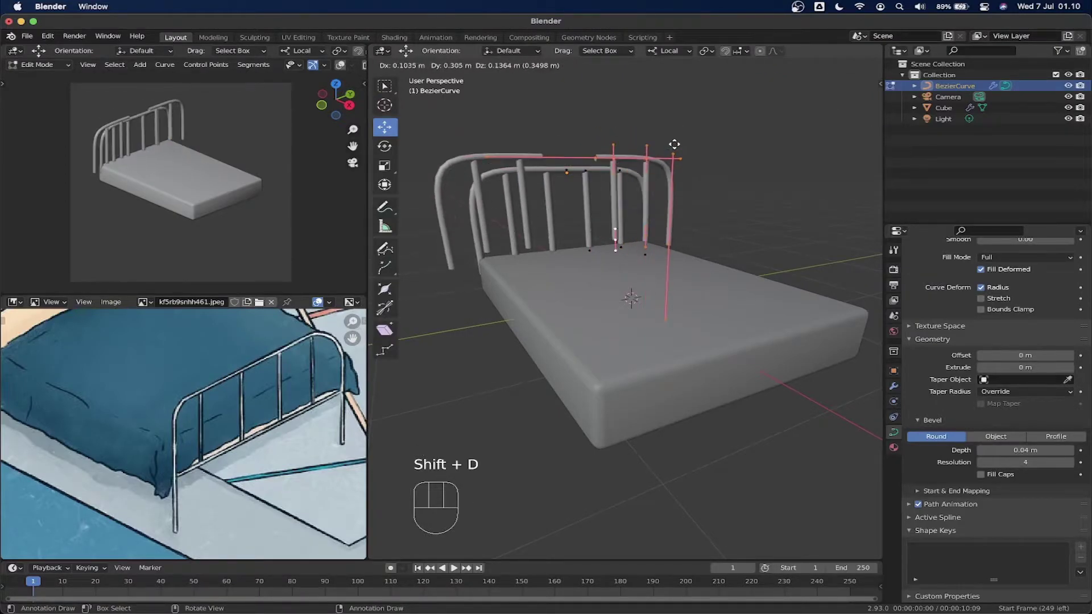
{"action": "key", "text": "x"}
{"action": "key", "text": "x"}
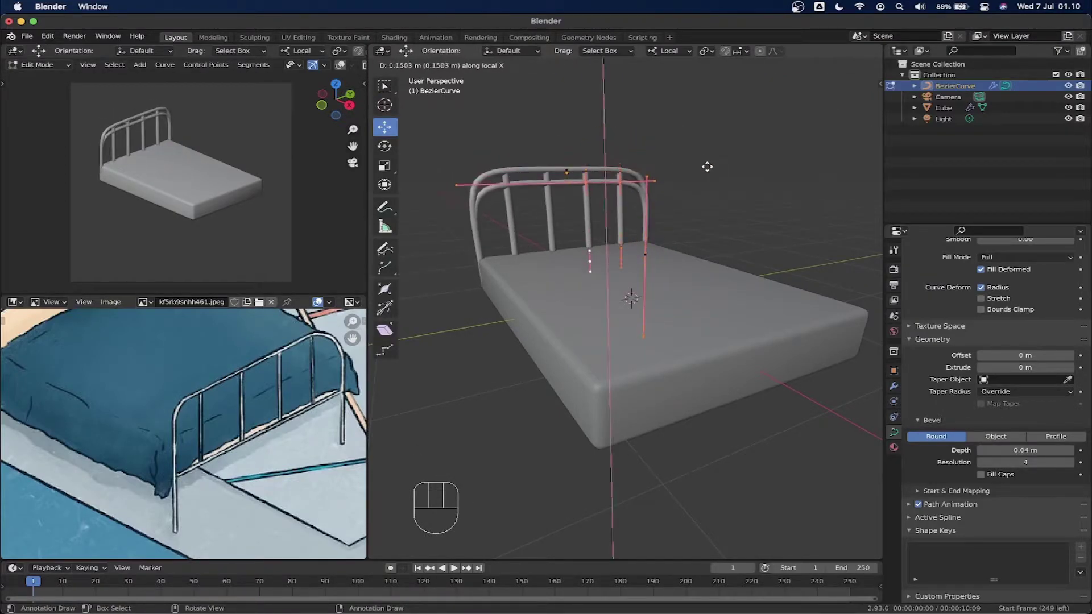
{"action": "key", "text": "x"}
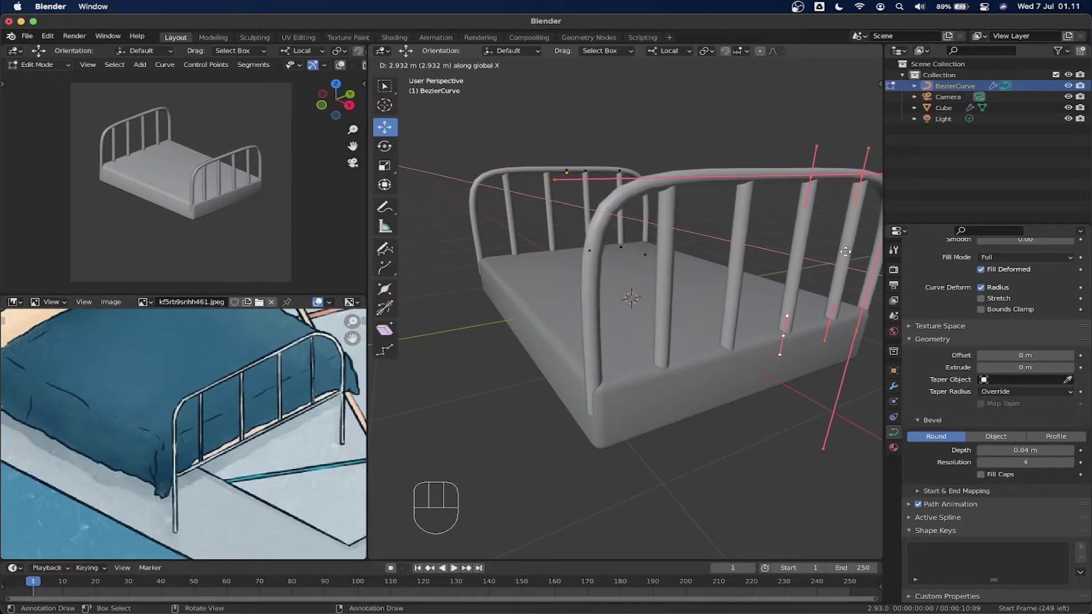
{"action": "left_click", "coordinate": [837, 244]}
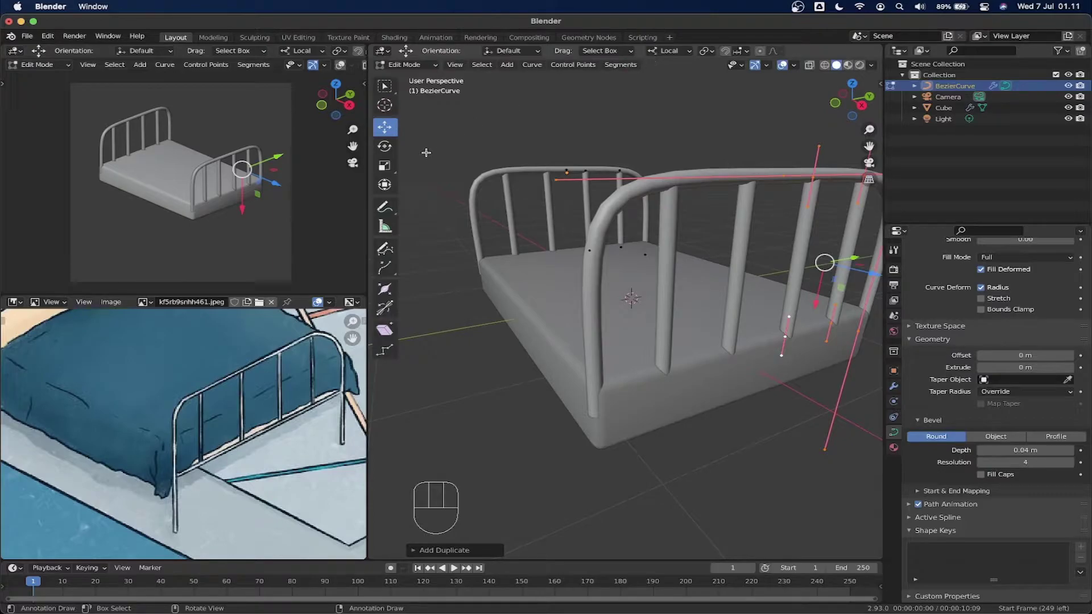
Set the transform orientation to Global.
{"action": "left_click", "coordinate": [666, 52]}
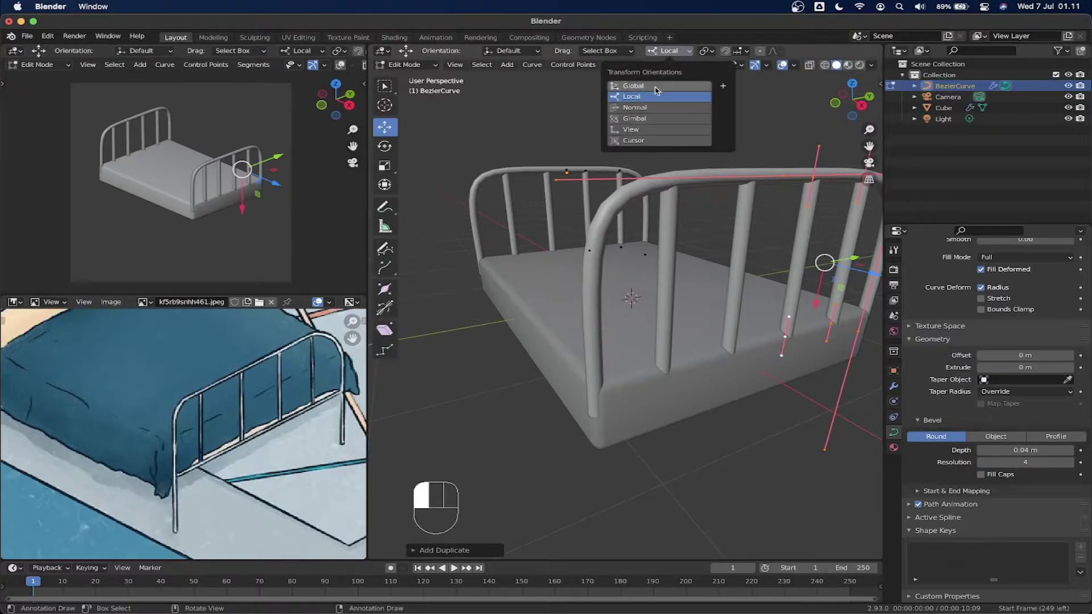
{"action": "left_click", "coordinate": [655, 87]}
{"action": "scroll", "coordinate": [642, 178], "scroll_direction": "down", "scroll_amount": 3}
{"action": "middle_click_drag", "start_coordinate": [776, 250], "coordinate": [653, 187], "text": "shift"}
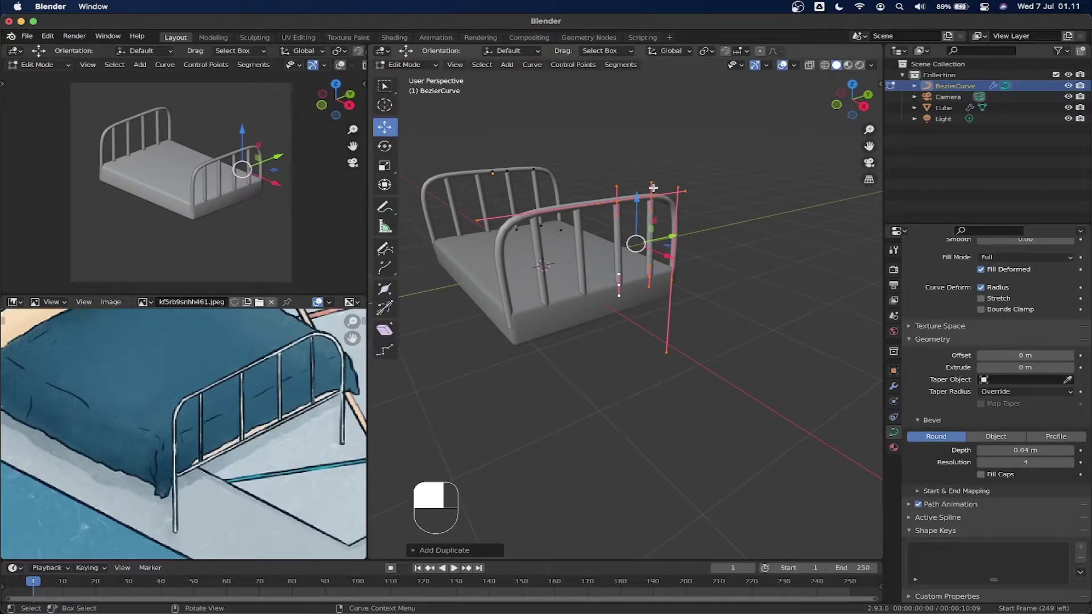
{"action": "key", "text": "g"}
{"action": "key", "text": "x"}
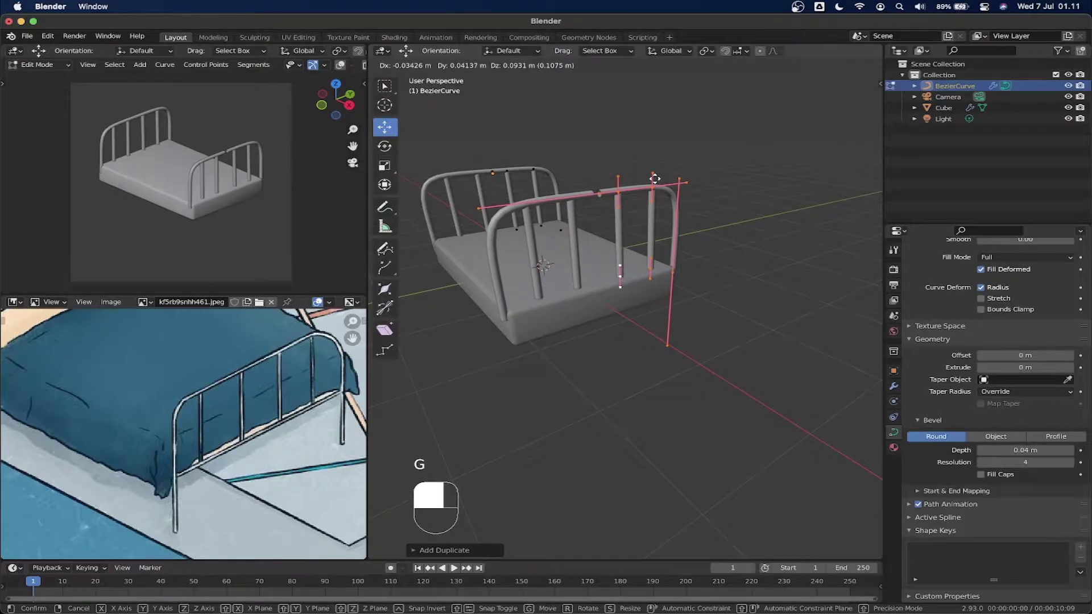
{"action": "left_click", "coordinate": [686, 220]}
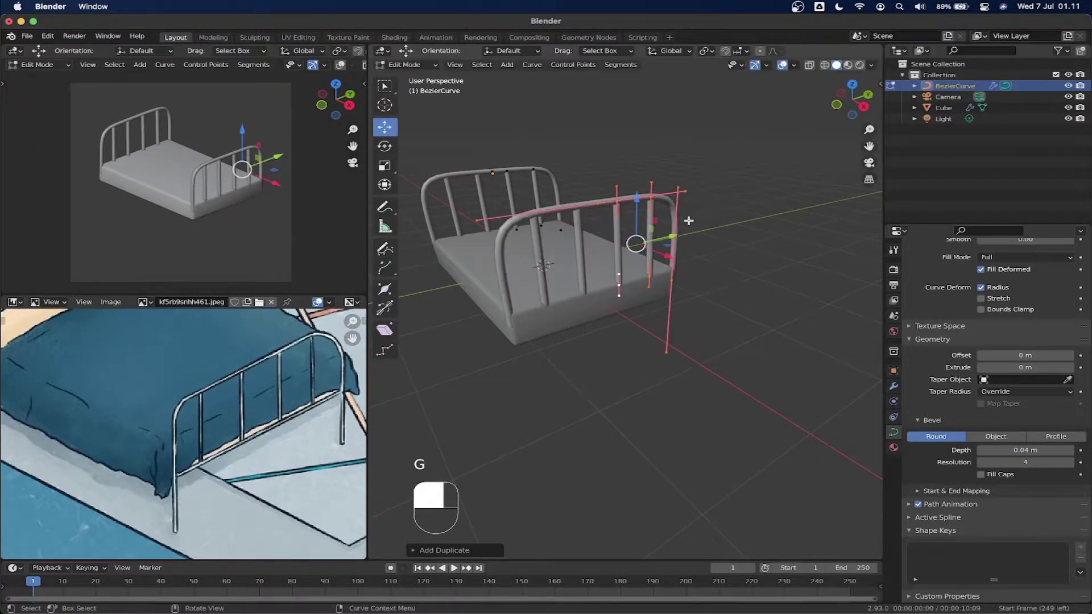
Move the footboard slightly outward along X and lower it along Z so it sits below the headboard's height.
{"action": "middle_click_drag", "start_coordinate": [640, 233], "coordinate": [641, 197]}
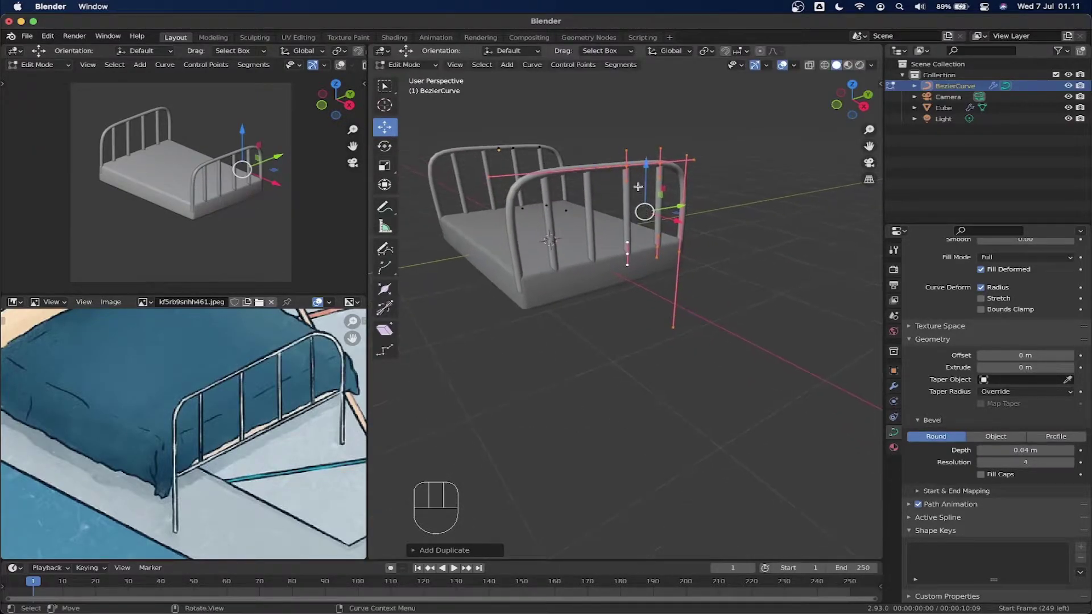
{"action": "left_click_drag", "start_coordinate": [678, 223], "coordinate": [681, 224]}
{"action": "left_click_drag", "start_coordinate": [651, 168], "coordinate": [655, 204]}
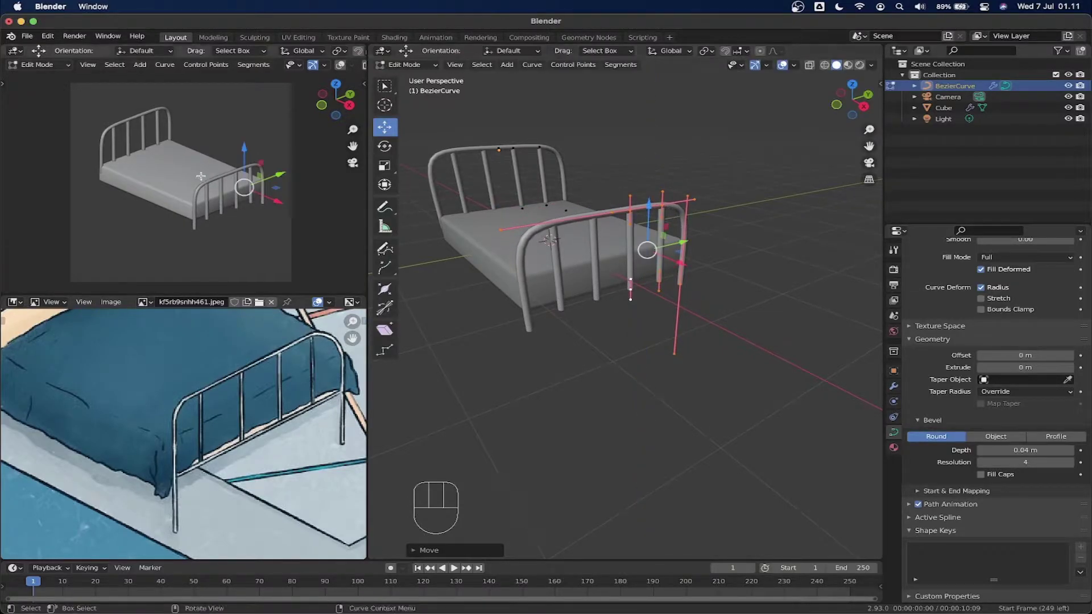
Lower the end control point of the footboard's outer leg in Right Orthographic view so the leg extends well below the mattress.
{"action": "middle_click_drag", "start_coordinate": [673, 270], "coordinate": [656, 255]}
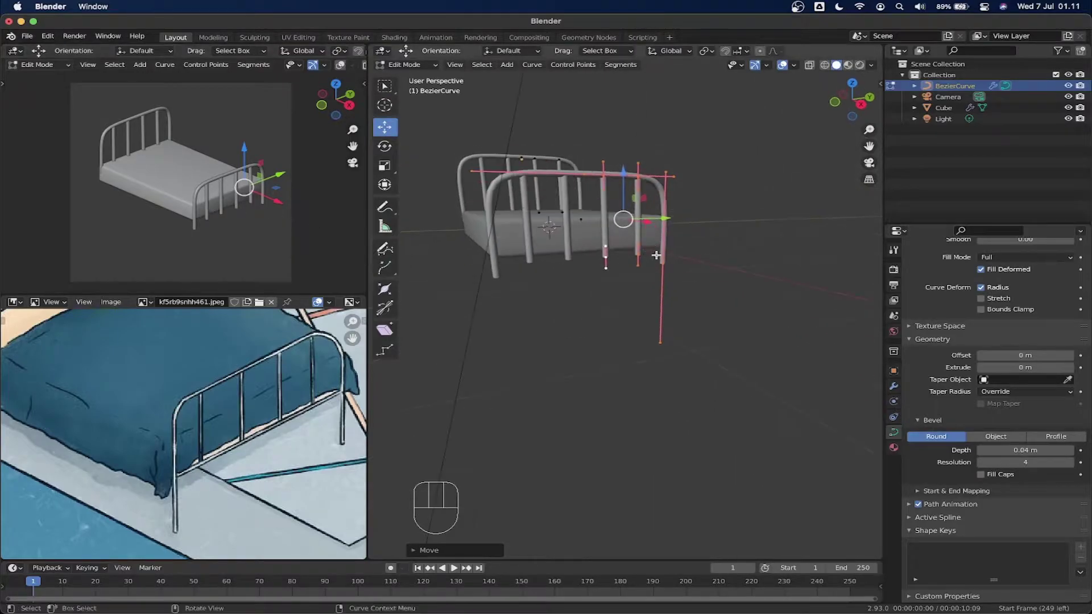
{"action": "left_click_drag", "start_coordinate": [592, 288], "coordinate": [654, 238]}
{"action": "left_click", "coordinate": [862, 105]}
{"action": "scroll", "coordinate": [540, 211], "scroll_direction": "up", "scroll_amount": 1}
{"action": "middle_click_drag", "start_coordinate": [540, 211], "coordinate": [626, 245], "text": "shift"}
{"action": "scroll", "coordinate": [626, 245], "scroll_direction": "up", "scroll_amount": 1}
{"action": "left_click_drag", "start_coordinate": [638, 235], "coordinate": [641, 268]}
{"action": "left_click", "coordinate": [727, 298]}
{"action": "scroll", "coordinate": [728, 297], "scroll_direction": "down", "scroll_amount": 2}
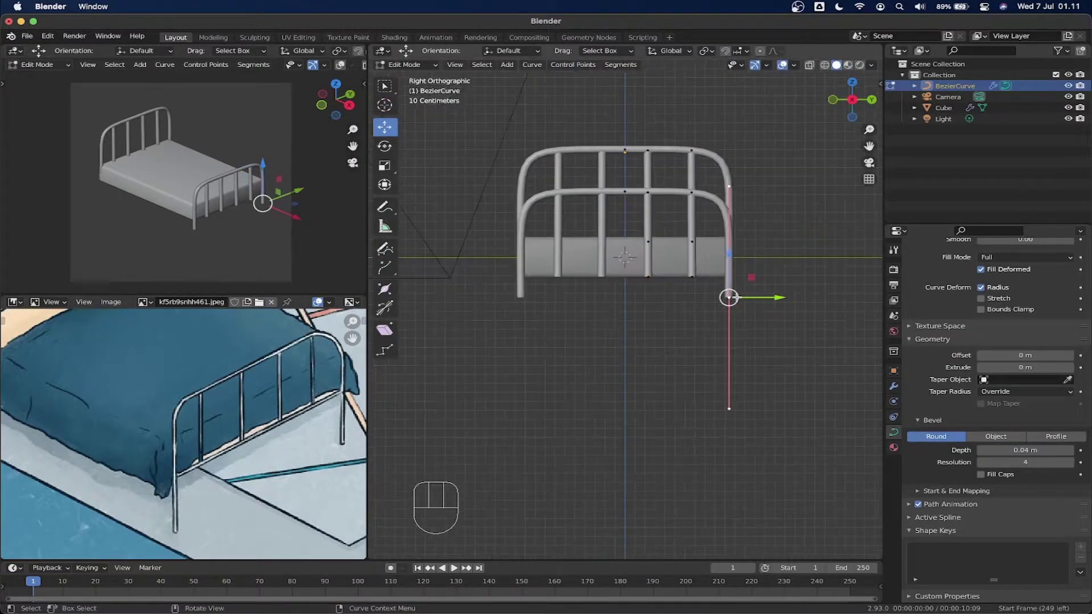
{"action": "left_click_drag", "start_coordinate": [731, 260], "coordinate": [732, 300]}
{"action": "scroll", "coordinate": [696, 203], "scroll_direction": "up", "scroll_amount": 2}
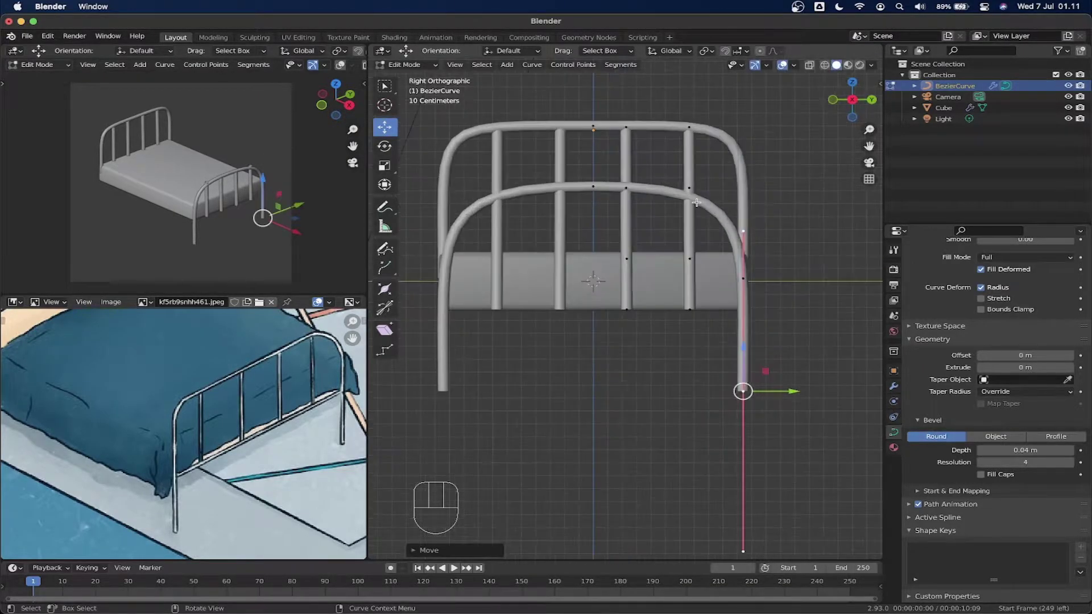
Scale the handles of the footboard leg's lower control point slightly to refine the rail's corner curve.
{"action": "middle_click_drag", "start_coordinate": [712, 260], "coordinate": [681, 236]}
{"action": "middle_click_drag", "start_coordinate": [682, 236], "coordinate": [680, 236]}
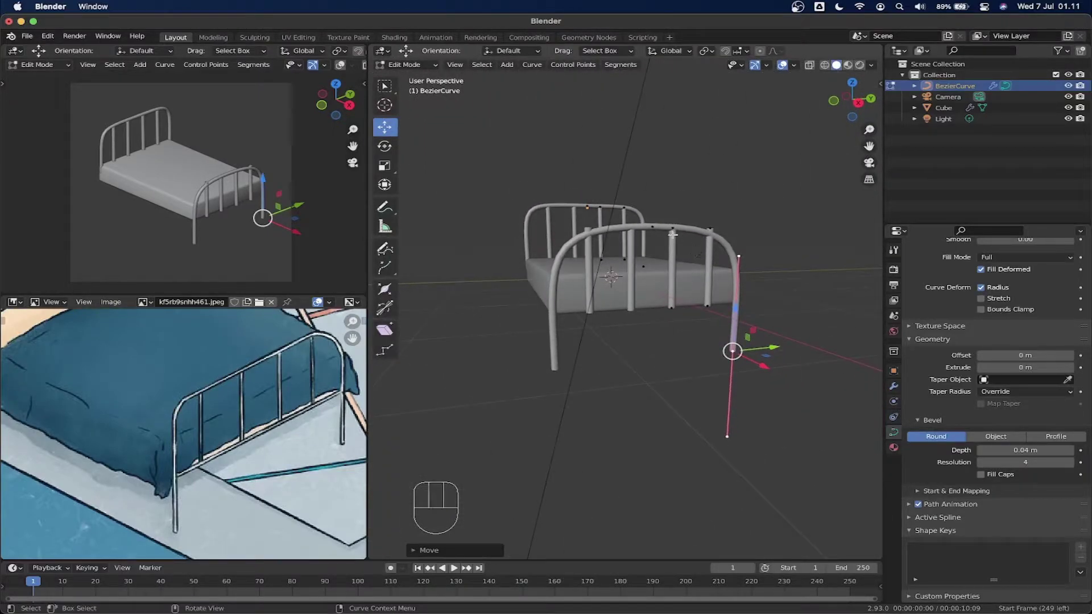
{"action": "key", "text": "s"}
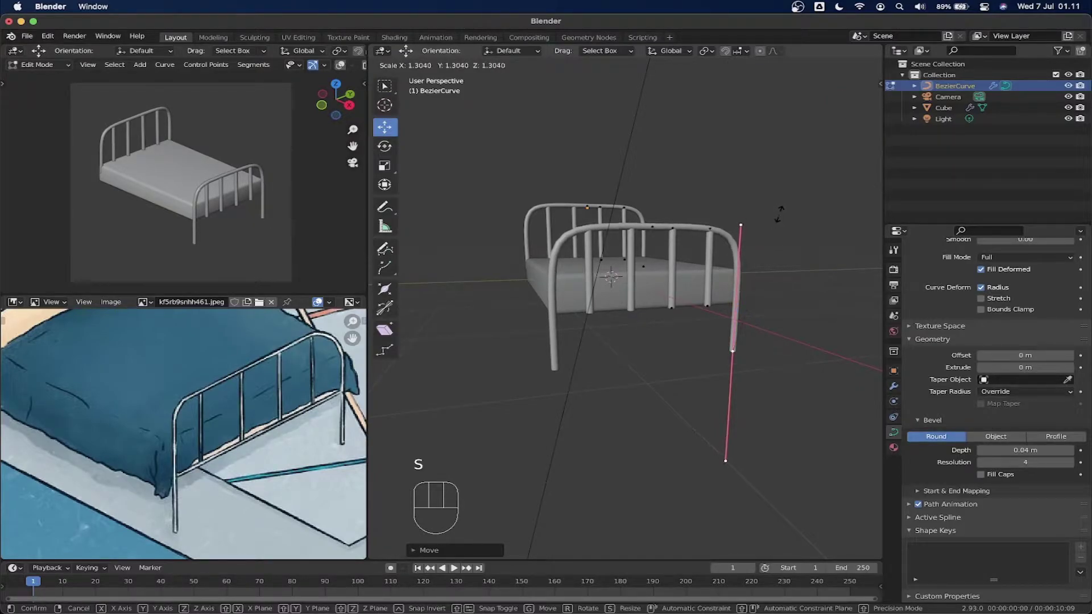
{"action": "left_click", "coordinate": [770, 242]}
Lower the headboard leg's end control point along Z so the leg reaches down below the mattress.
{"action": "middle_click_drag", "start_coordinate": [687, 313], "coordinate": [624, 255]}
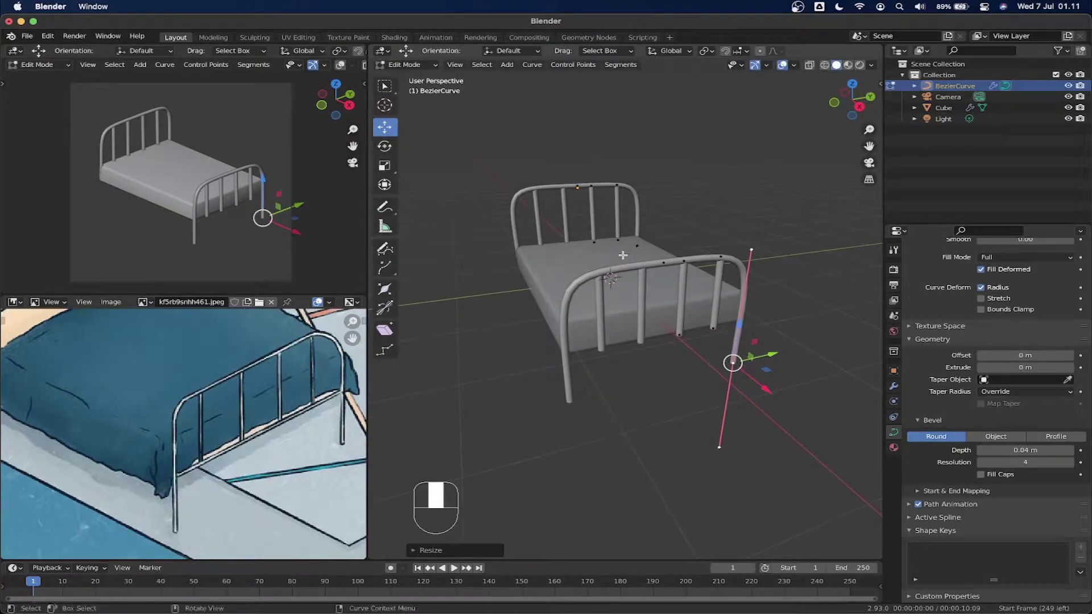
{"action": "left_click", "coordinate": [640, 246]}
{"action": "left_click_drag", "start_coordinate": [849, 102], "coordinate": [857, 111]}
{"action": "left_click", "coordinate": [872, 100]}
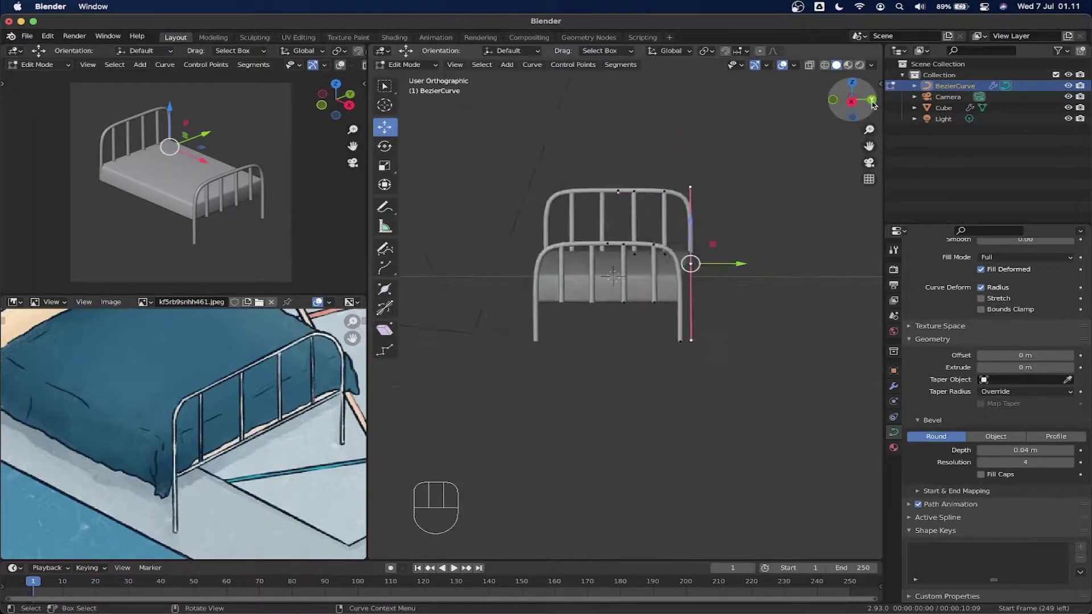
{"action": "left_click_drag", "start_coordinate": [740, 231], "coordinate": [745, 307]}
Scale up the handles of the headboard leg's lower control point to straighten the leg and tighten the corner.
{"action": "scroll", "coordinate": [745, 307], "scroll_direction": "down", "scroll_amount": 2}
{"action": "middle_click_drag", "start_coordinate": [745, 307], "coordinate": [721, 292]}
{"action": "key", "text": "s"}
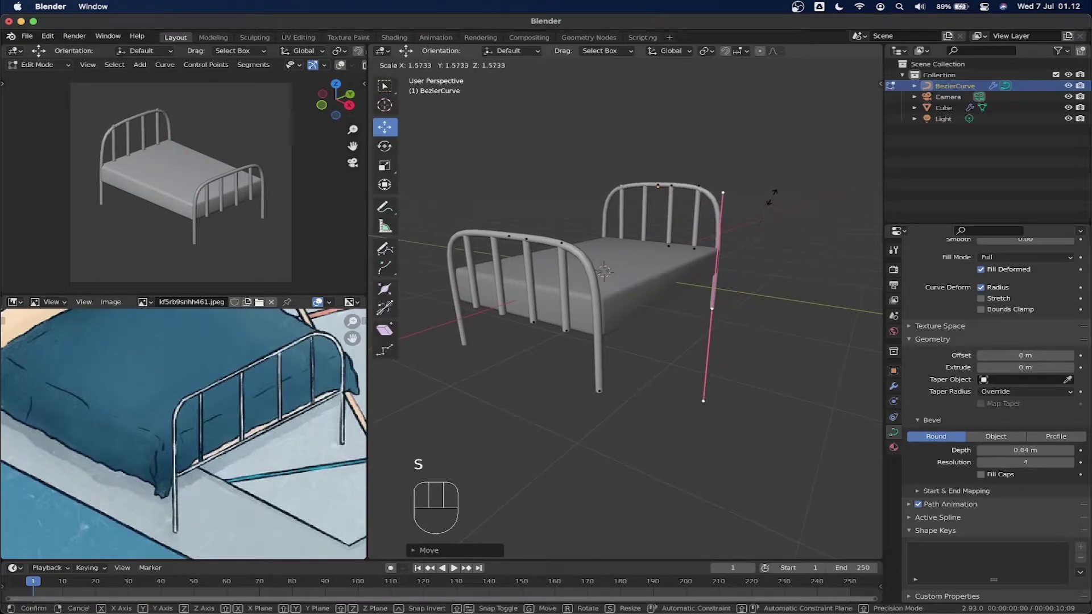
{"action": "left_click", "coordinate": [780, 179]}
{"action": "middle_click_drag", "start_coordinate": [780, 178], "coordinate": [574, 205]}
{"action": "middle_click_drag", "start_coordinate": [700, 249], "coordinate": [689, 249]}
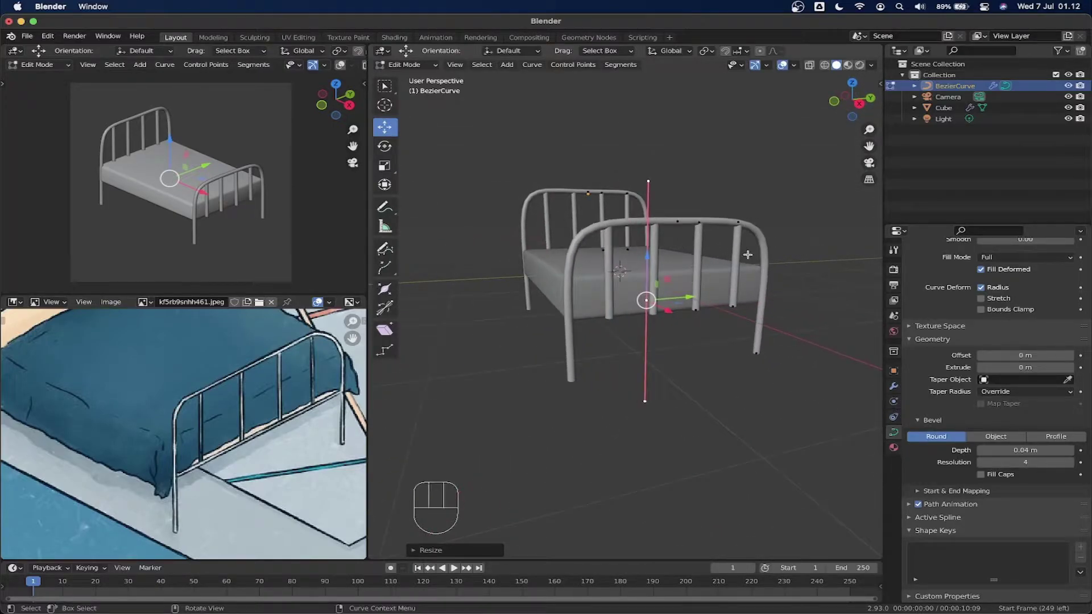
Duplicate the footboard's outermost vertical bar in place and rotate the copy 90° to horizontal in Right Orthographic view.
{"action": "left_click", "coordinate": [738, 222]}
{"action": "left_click", "coordinate": [732, 308], "text": "shift"}
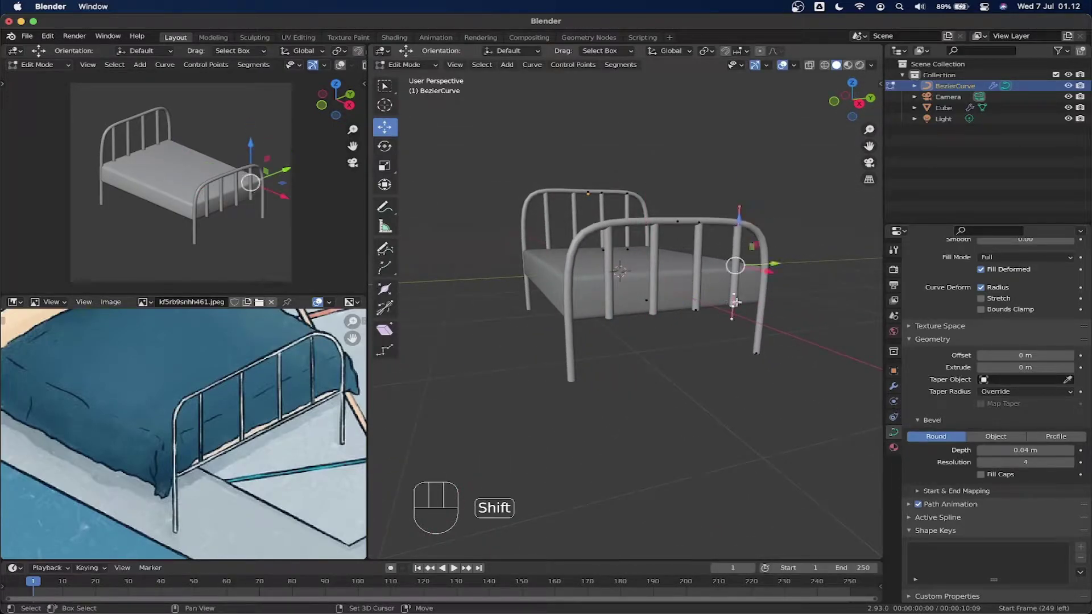
{"action": "key", "text": "shift+d"}
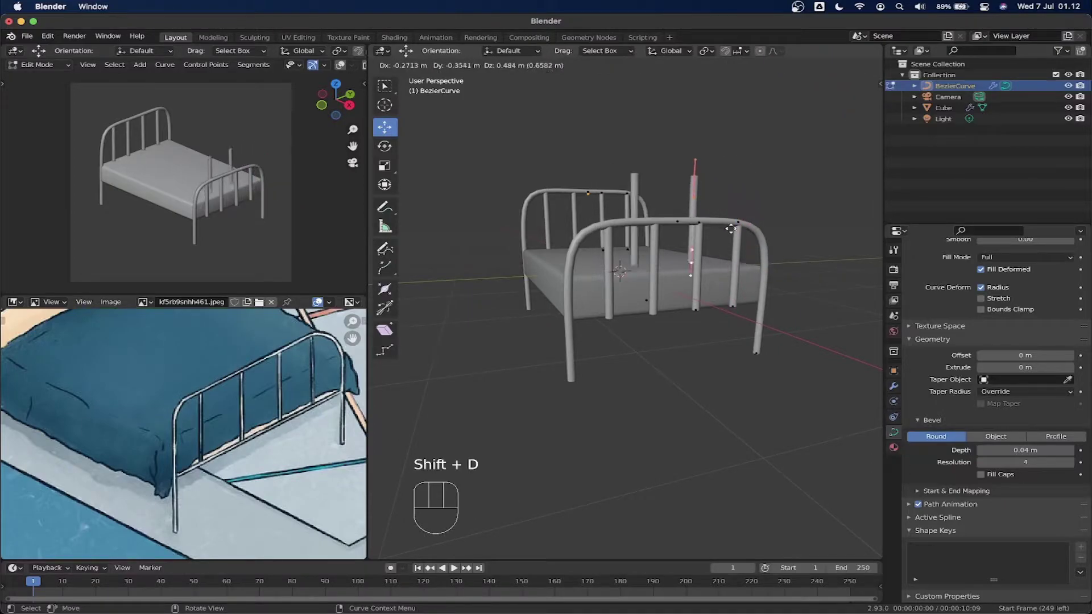
{"action": "right_click", "coordinate": [757, 257]}
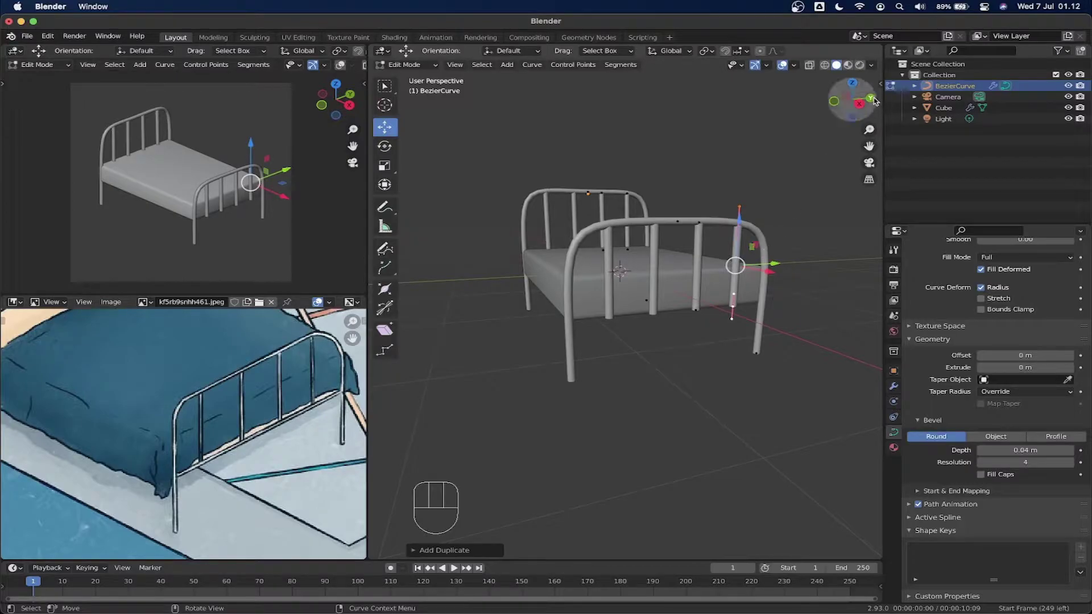
{"action": "middle_click_drag", "start_coordinate": [759, 184], "coordinate": [745, 180]}
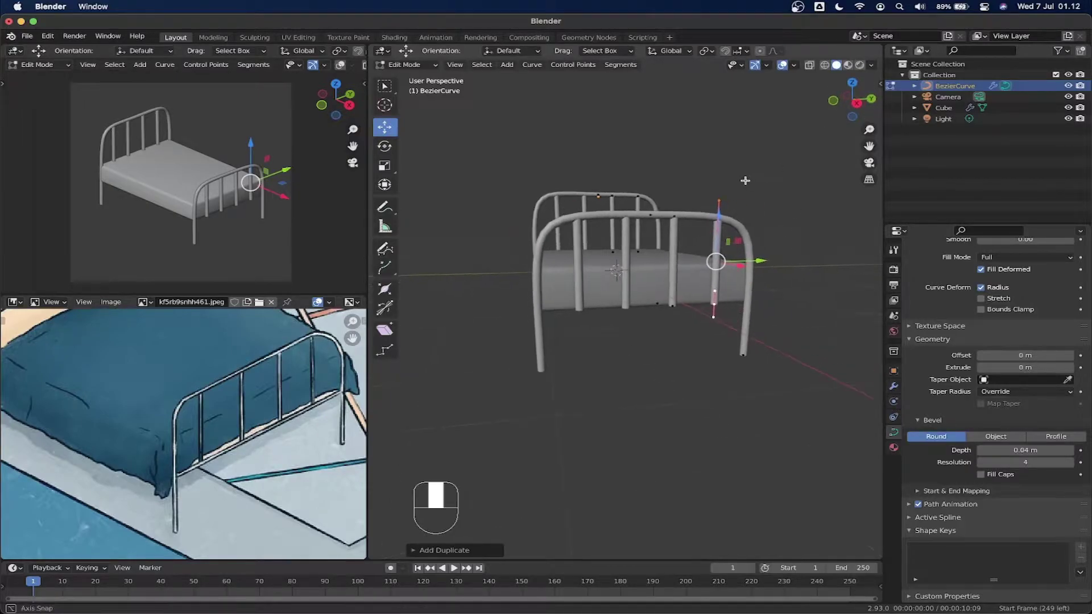
{"action": "left_click", "coordinate": [857, 107]}
{"action": "key", "text": "r"}
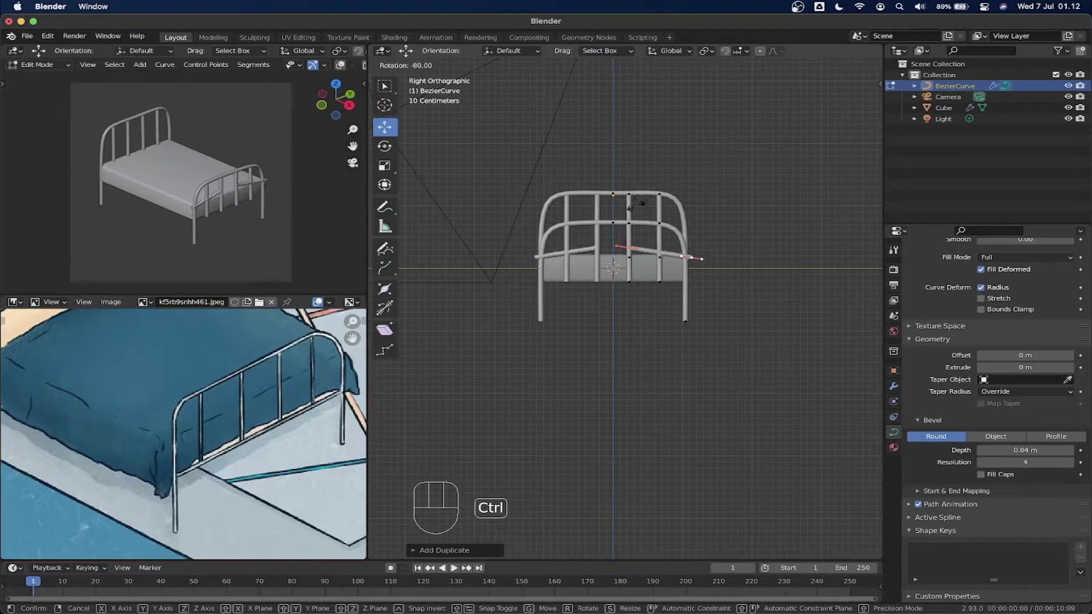
{"action": "left_click", "coordinate": [626, 223]}
Move the horizontal copy down to the lower ends of the footboard's vertical bars and shift it along Y to meet the leg.
{"action": "scroll", "coordinate": [631, 230], "scroll_direction": "up", "scroll_amount": 4}
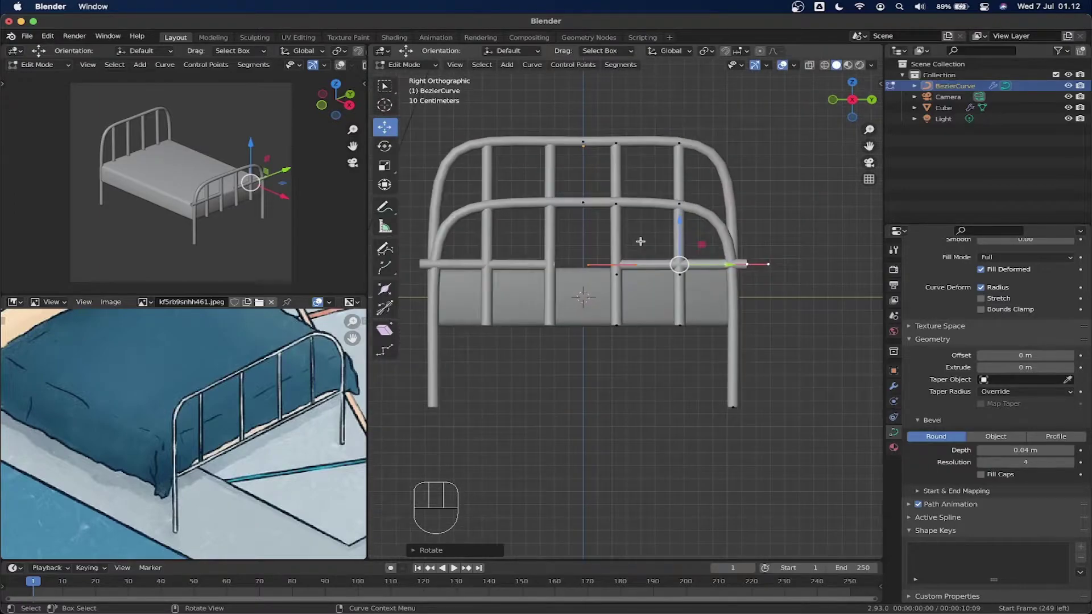
{"action": "key", "text": "g"}
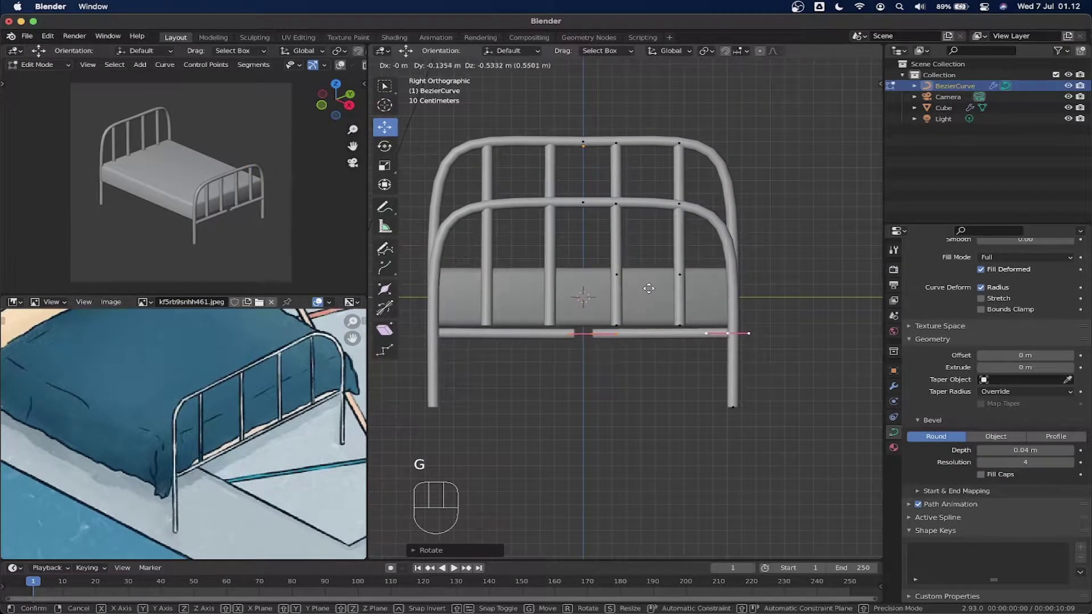
{"action": "left_click", "coordinate": [639, 286]}
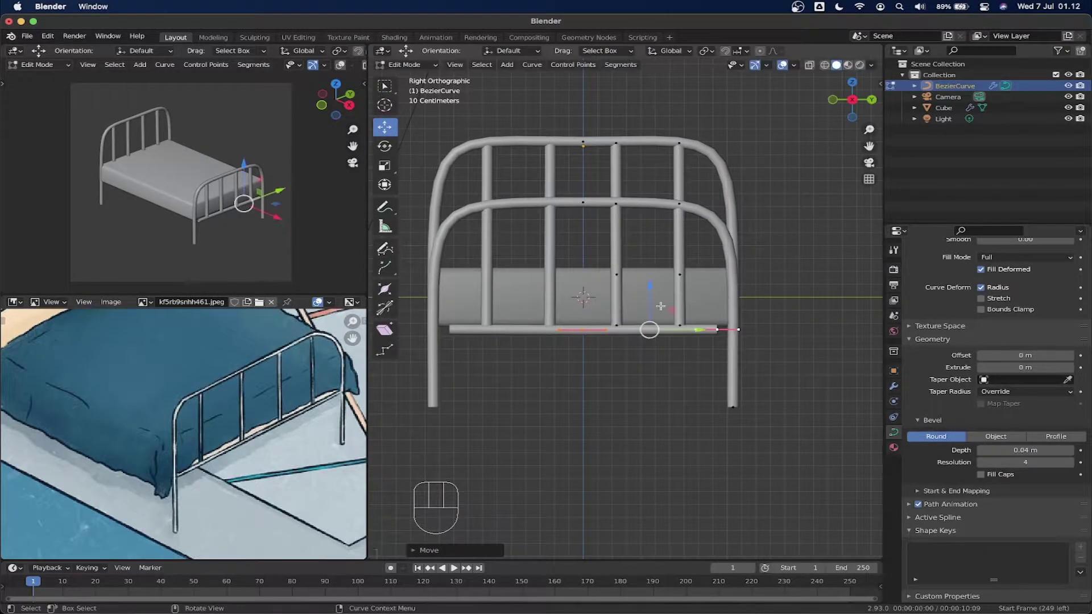
{"action": "left_click_drag", "start_coordinate": [720, 330], "coordinate": [774, 332]}
{"action": "middle_click_drag", "start_coordinate": [584, 334], "coordinate": [681, 284]}
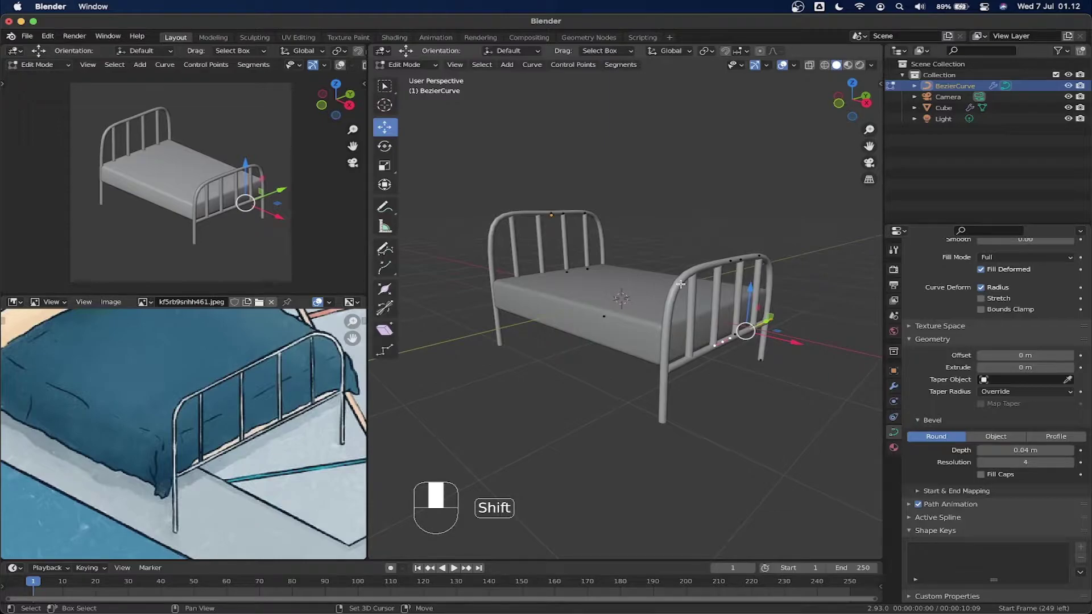
Duplicate the footboard's lower crossbar along the X axis to the headboard end of the bed.
{"action": "key", "text": "shift+d"}
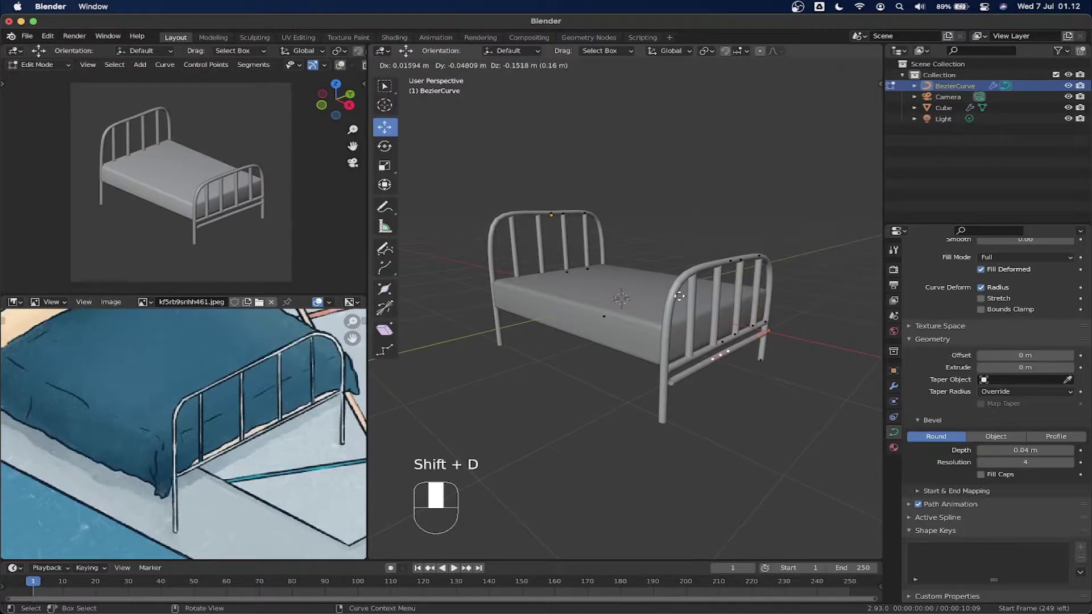
{"action": "key", "text": "x"}
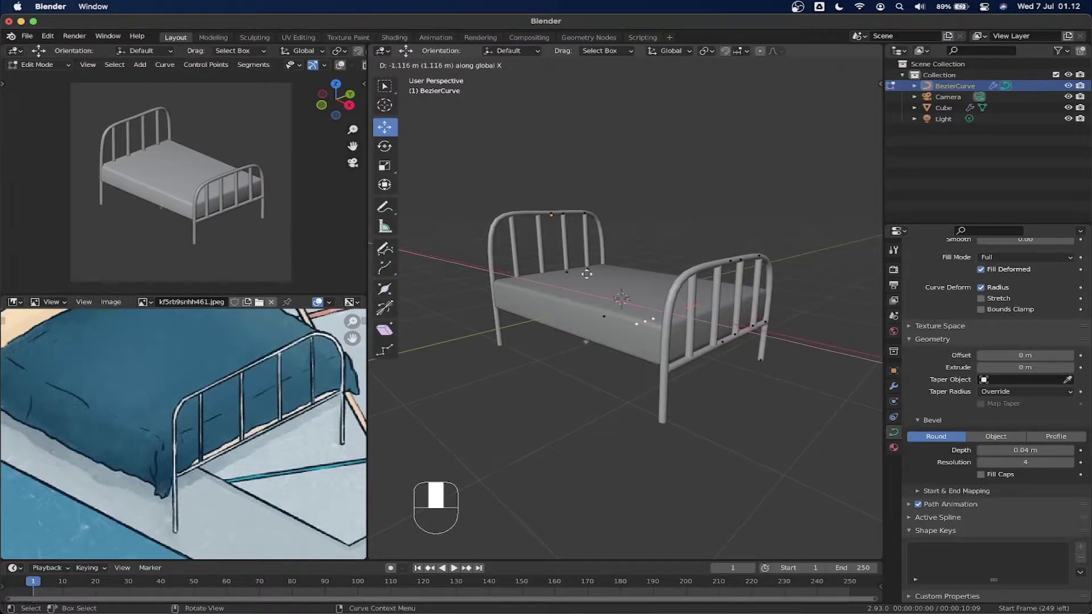
{"action": "left_click", "coordinate": [505, 267]}
{"action": "middle_click_drag", "start_coordinate": [507, 268], "coordinate": [654, 259]}
Fine-tune the position of the headboard's new crossbar so it lines up with the headboard's legs.
{"action": "scroll", "coordinate": [571, 306], "scroll_direction": "up", "scroll_amount": 4}
{"action": "middle_click_drag", "start_coordinate": [532, 330], "coordinate": [681, 329]}
{"action": "left_click_drag", "start_coordinate": [717, 327], "coordinate": [706, 326]}
{"action": "middle_click_drag", "start_coordinate": [594, 267], "coordinate": [737, 235]}
{"action": "left_click_drag", "start_coordinate": [720, 242], "coordinate": [722, 249]}
{"action": "middle_click_drag", "start_coordinate": [693, 236], "coordinate": [549, 255]}
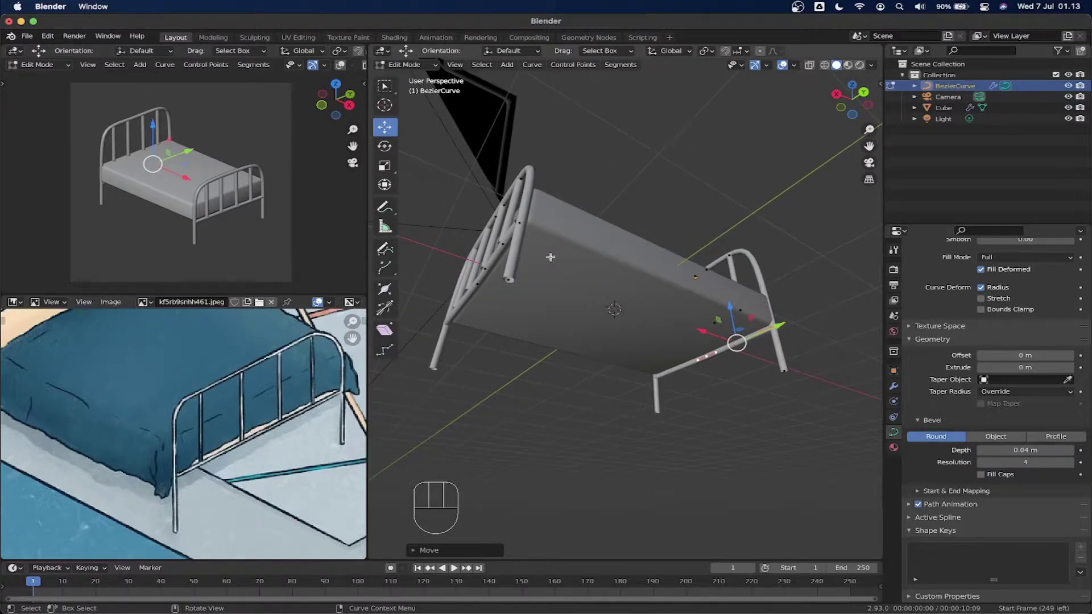
{"action": "middle_click_drag", "start_coordinate": [592, 367], "coordinate": [613, 307]}
{"action": "middle_click_drag", "start_coordinate": [614, 307], "coordinate": [631, 268]}
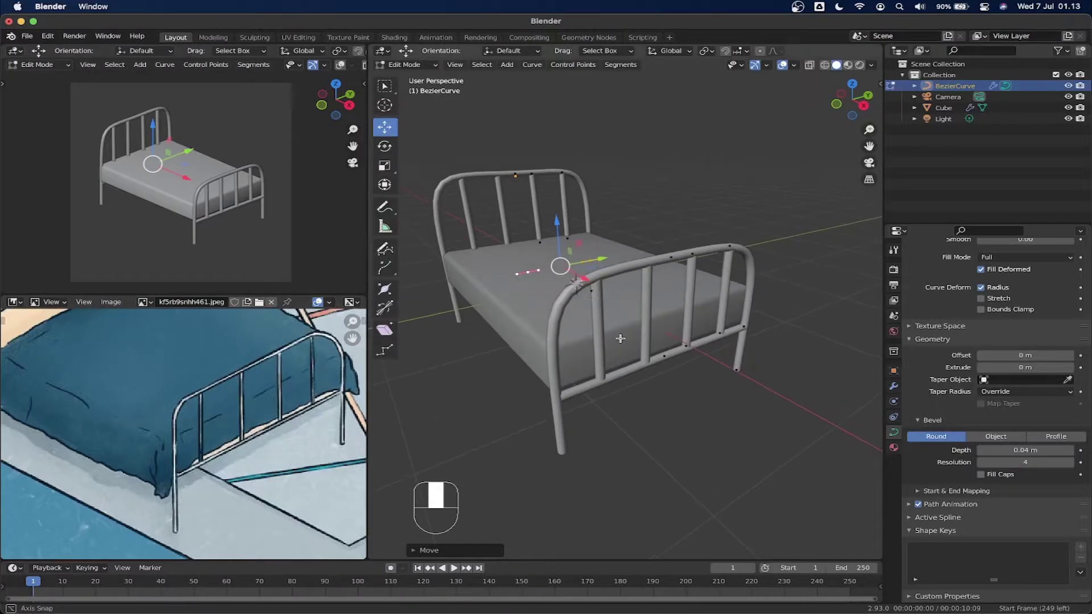
Select all control points of the headboard and move them slightly along X, away from the mattress.
{"action": "scroll", "coordinate": [614, 297], "scroll_direction": "down", "scroll_amount": 3}
{"action": "key", "text": "Tab"}
{"action": "scroll", "coordinate": [614, 297], "scroll_direction": "up", "scroll_amount": 1}
{"action": "left_click", "coordinate": [658, 214]}
{"action": "middle_click_drag", "start_coordinate": [597, 279], "coordinate": [649, 267]}
{"action": "scroll", "coordinate": [498, 293], "scroll_direction": "up", "scroll_amount": 3}
{"action": "left_click", "coordinate": [507, 285]}
{"action": "key", "text": "Tab"}
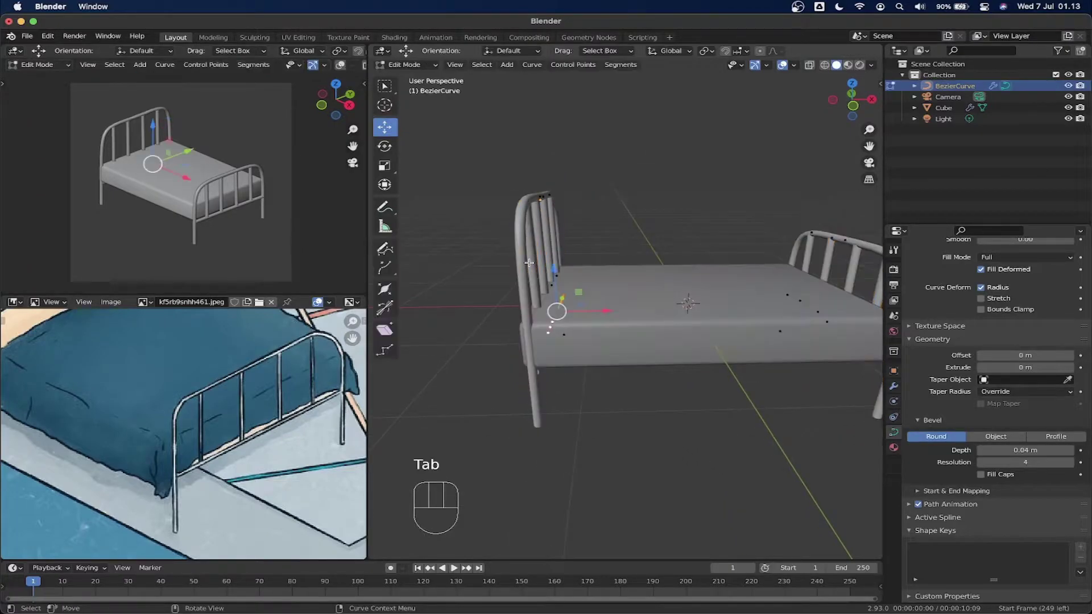
{"action": "left_click_drag", "start_coordinate": [451, 145], "coordinate": [642, 433]}
{"action": "left_click_drag", "start_coordinate": [594, 268], "coordinate": [584, 269]}
{"action": "middle_click_drag", "start_coordinate": [552, 292], "coordinate": [636, 286]}
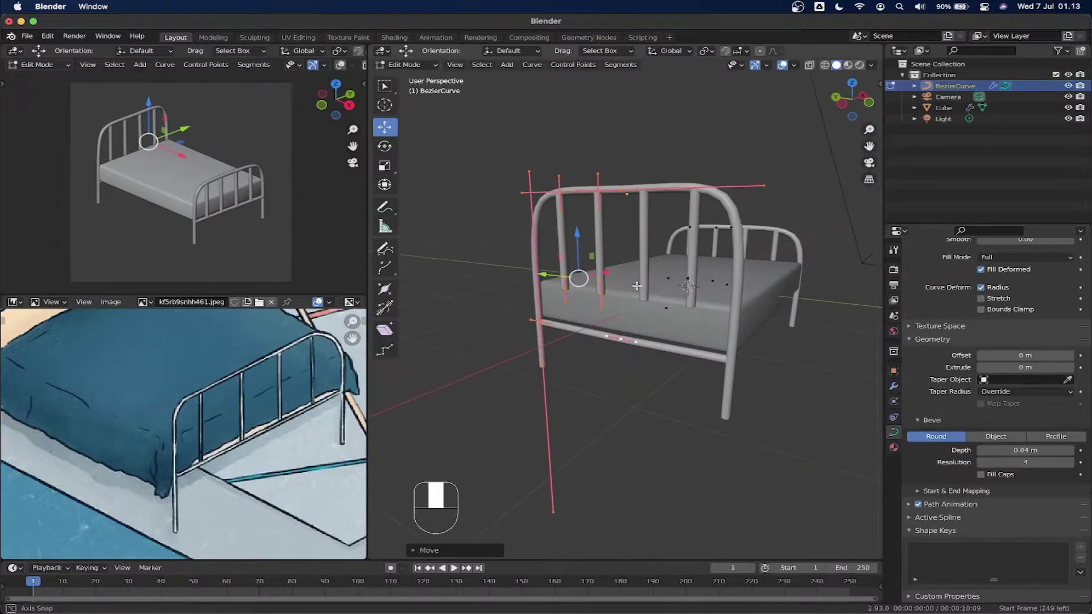
Lower the bottom control points of the headboard's vertical bars along Z to the crossbar and return to Object Mode.
{"action": "left_click", "coordinate": [563, 288]}
{"action": "left_click", "coordinate": [602, 294], "text": "shift"}
{"action": "left_click_drag", "start_coordinate": [586, 250], "coordinate": [586, 291]}
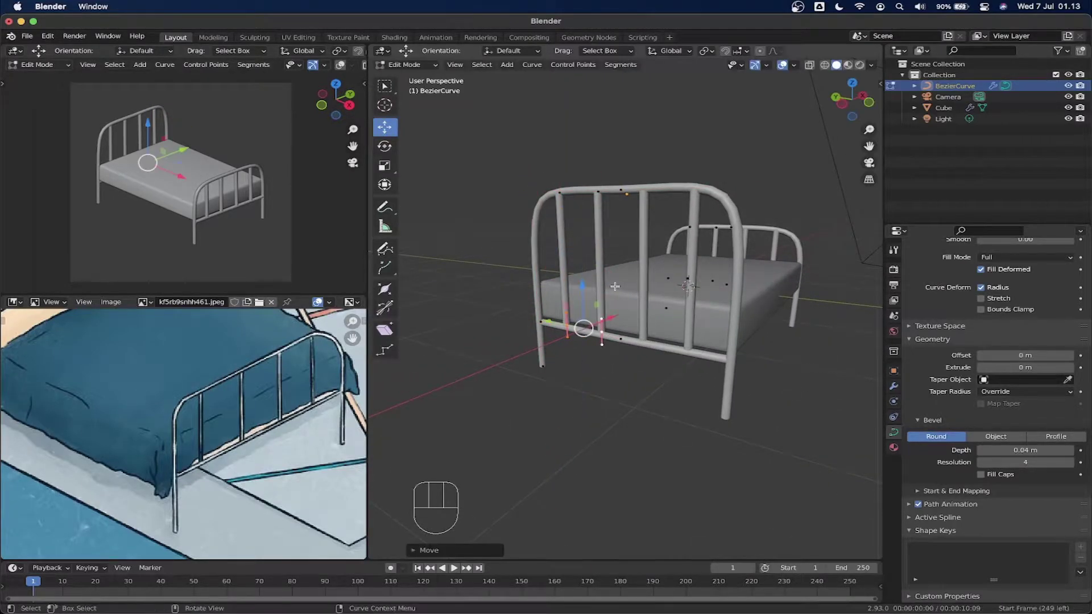
{"action": "key", "text": "Tab"}
{"action": "middle_click_drag", "start_coordinate": [585, 292], "coordinate": [623, 236]}
{"action": "left_click", "coordinate": [624, 236]}
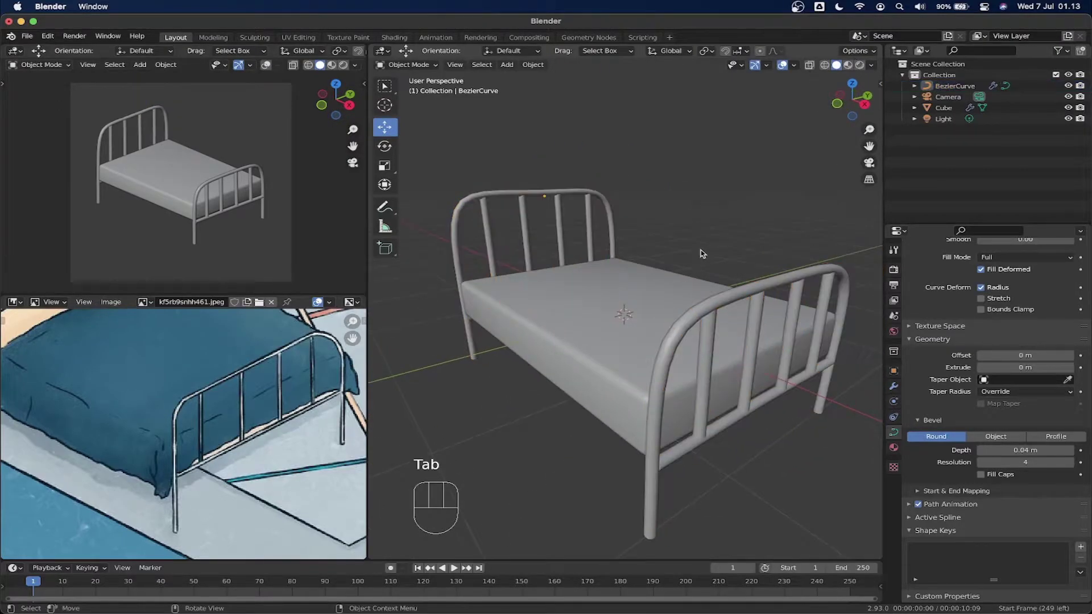
Compare the bed with the reference image and scale up the handles of the headboard top rail's centre control point slightly.
{"action": "scroll", "coordinate": [705, 251], "scroll_direction": "down", "scroll_amount": 3}
{"action": "mouse_move", "coordinate": [705, 252]}
{"action": "middle_mouse_down"}
{"action": "mouse_move", "coordinate": [673, 246]}
{"action": "mouse_move", "coordinate": [687, 256]}
{"action": "middle_mouse_up"}
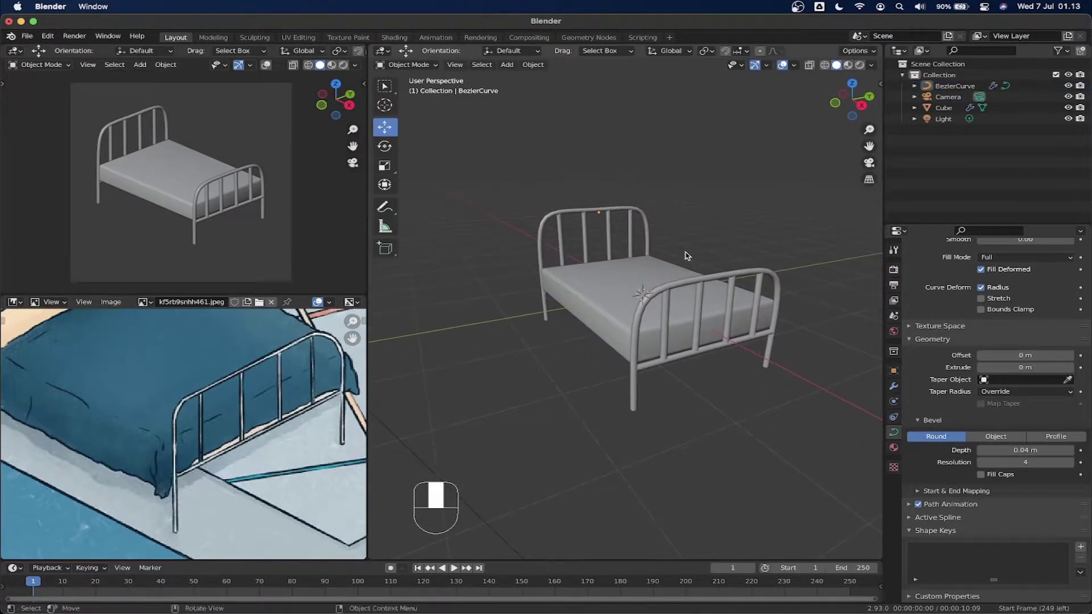
{"action": "scroll", "coordinate": [217, 434], "scroll_direction": "up", "scroll_amount": 2}
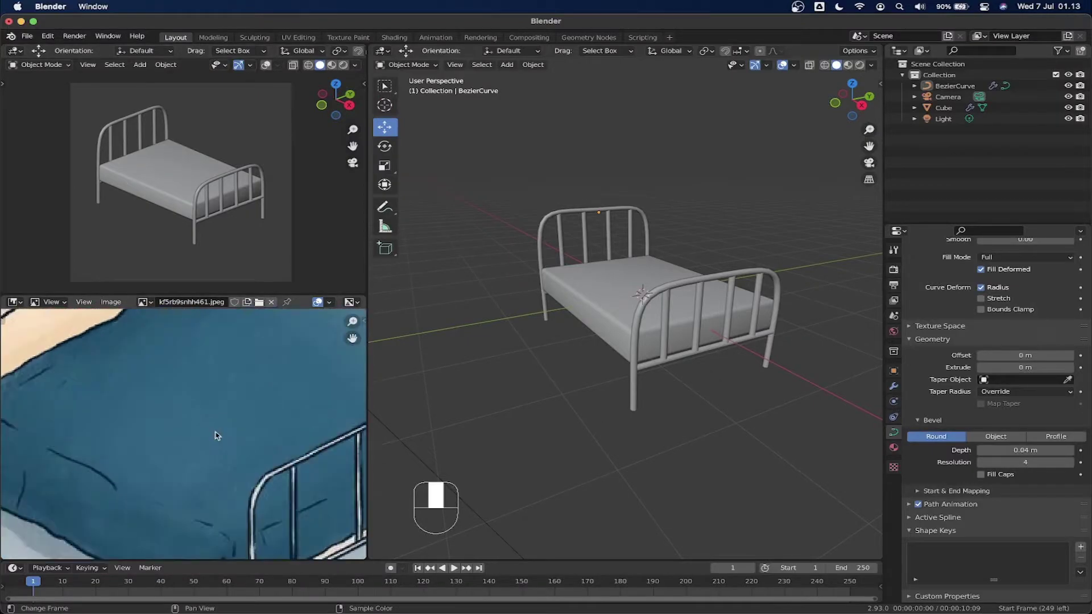
{"action": "scroll", "coordinate": [217, 434], "scroll_direction": "down", "scroll_amount": 5}
{"action": "middle_click_drag", "start_coordinate": [181, 392], "coordinate": [185, 417]}
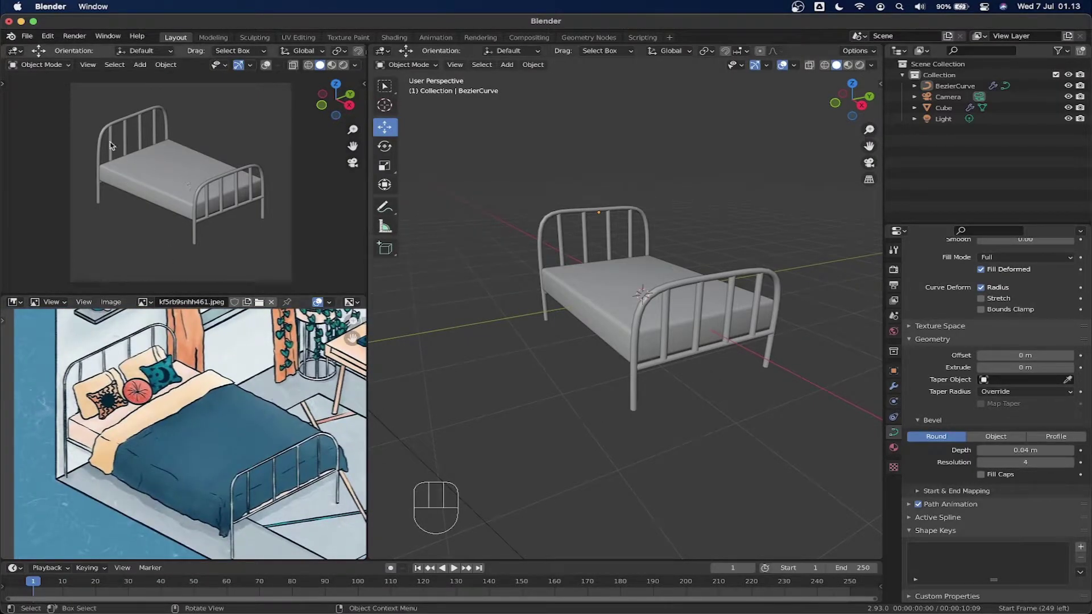
{"action": "left_click", "coordinate": [586, 213]}
{"action": "middle_click_drag", "start_coordinate": [586, 214], "coordinate": [701, 222]}
{"action": "key", "text": "Tab"}
{"action": "scroll", "coordinate": [701, 221], "scroll_direction": "up", "scroll_amount": 1}
{"action": "left_click", "coordinate": [678, 303]}
{"action": "left_click", "coordinate": [642, 203]}
{"action": "left_click", "coordinate": [589, 205]}
{"action": "key", "text": "s"}
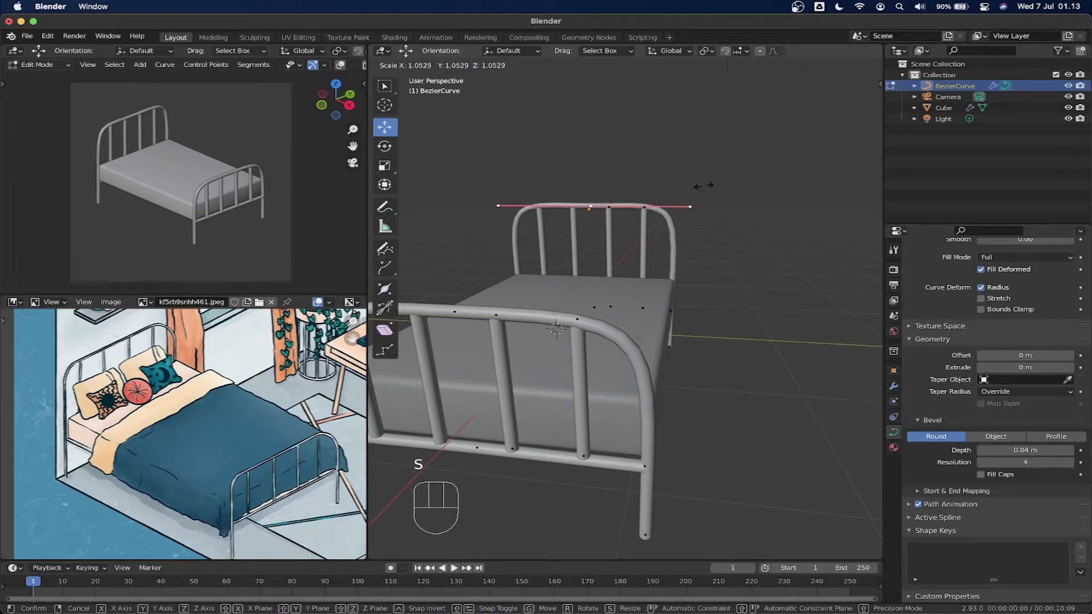
{"action": "left_click", "coordinate": [707, 182]}
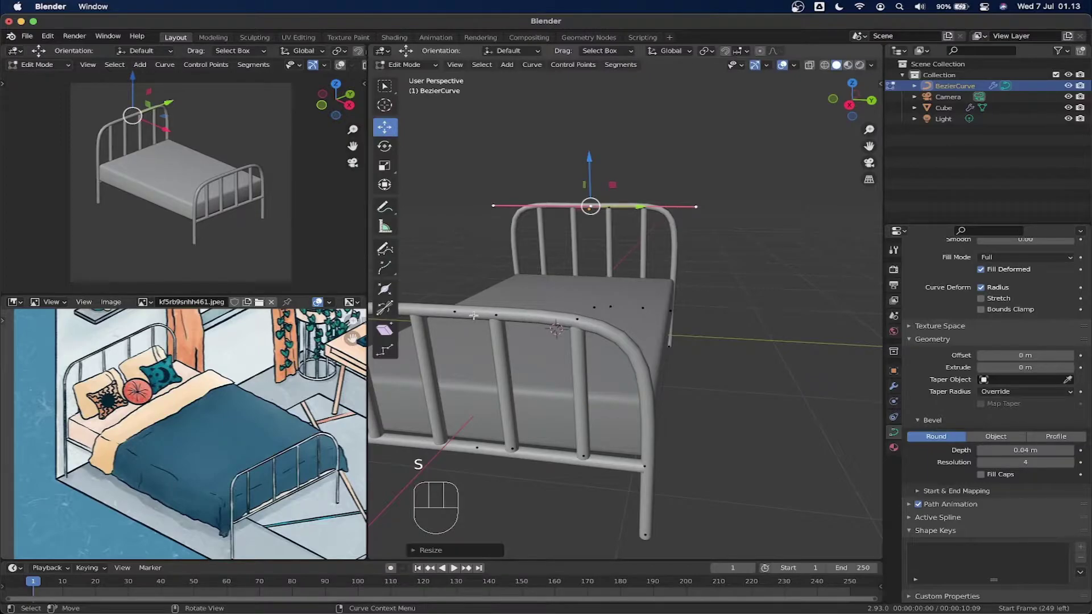
Scale the handles of the footboard top rail's centre control point to adjust its curve and return to Object Mode.
{"action": "left_click", "coordinate": [455, 312]}
{"action": "key", "text": "s"}
{"action": "left_click", "coordinate": [671, 251]}
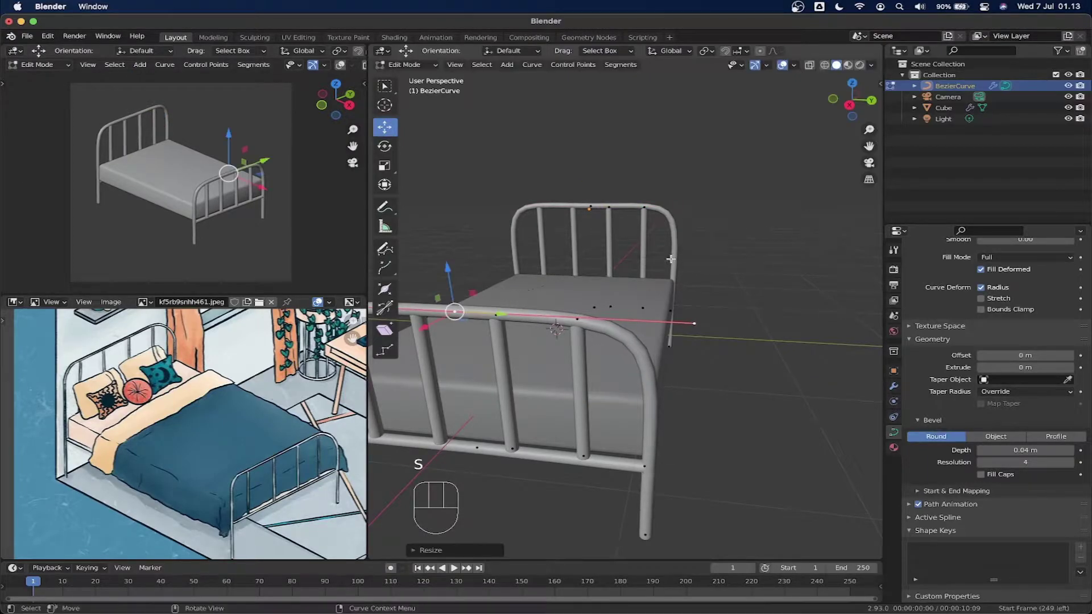
{"action": "scroll", "coordinate": [677, 275], "scroll_direction": "down", "scroll_amount": 2}
{"action": "key", "text": "Tab"}
{"action": "middle_click_drag", "start_coordinate": [677, 275], "coordinate": [725, 281]}
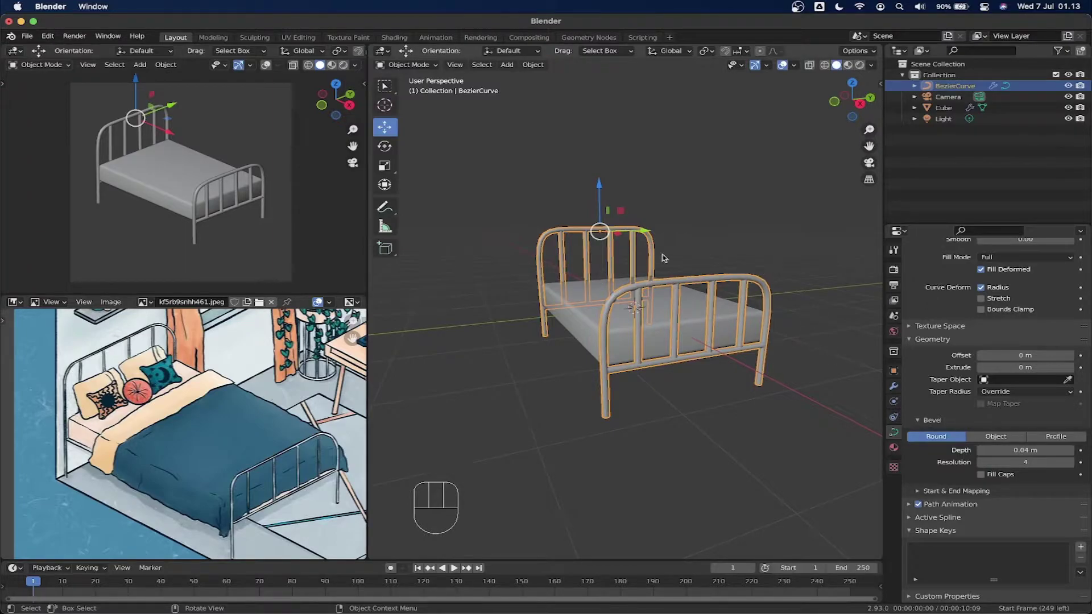
Set the bed frame curve's bevel depth to 0.03 m and deselect the frame.
{"action": "middle_click_drag", "start_coordinate": [628, 239], "coordinate": [631, 240]}
{"action": "scroll", "coordinate": [665, 275], "scroll_direction": "up", "scroll_amount": 2}
{"action": "middle_click_drag", "start_coordinate": [666, 275], "coordinate": [646, 257], "text": "shift"}
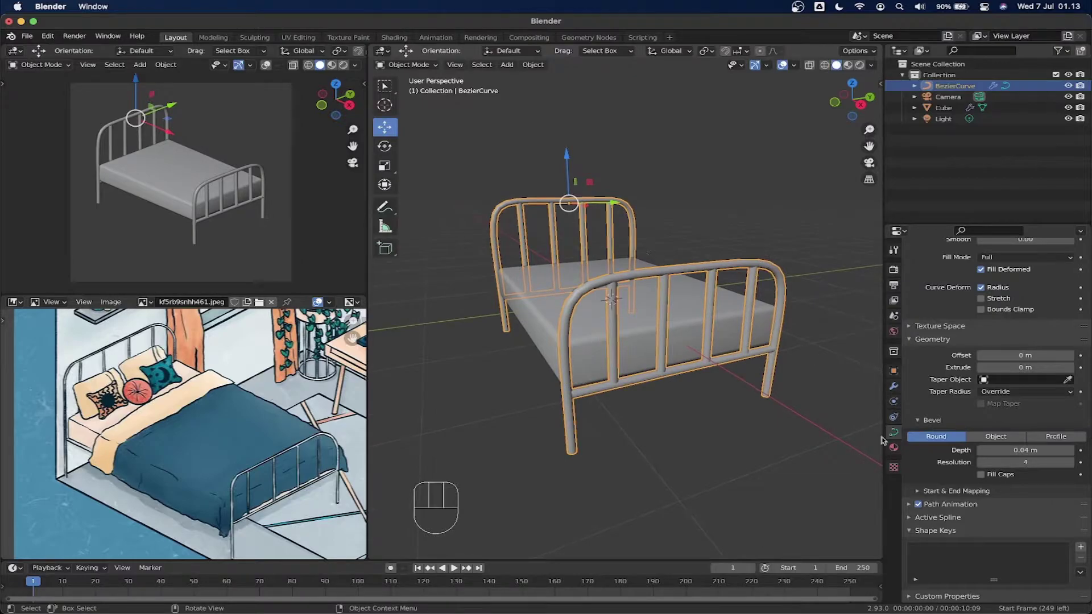
{"action": "mouse_move", "coordinate": [1018, 450]}
{"action": "left_mouse_down"}
{"action": "mouse_move", "coordinate": [992, 450]}
{"action": "mouse_move", "coordinate": [1017, 450]}
{"action": "left_mouse_up"}
{"action": "left_click", "coordinate": [1001, 450]}
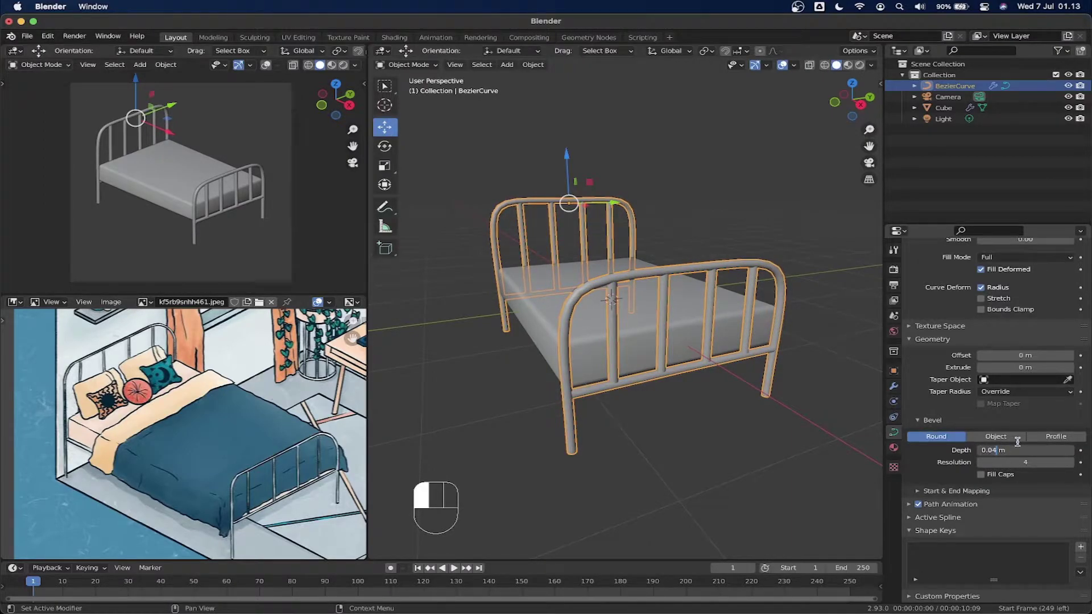
{"action": "type", "text": "3"}
{"action": "key", "text": "Return"}
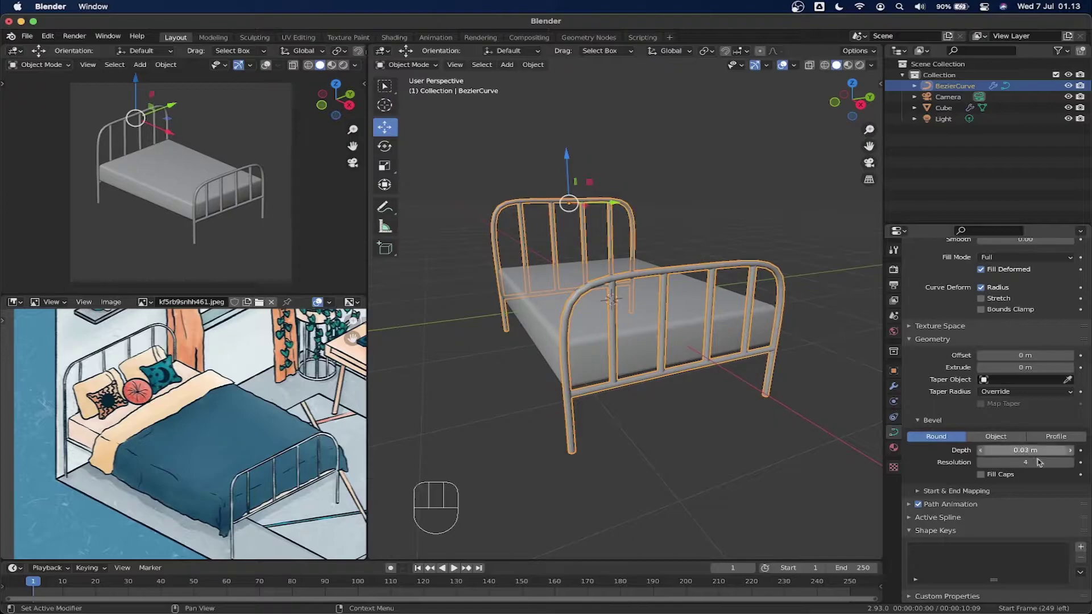
{"action": "left_click", "coordinate": [694, 201]}
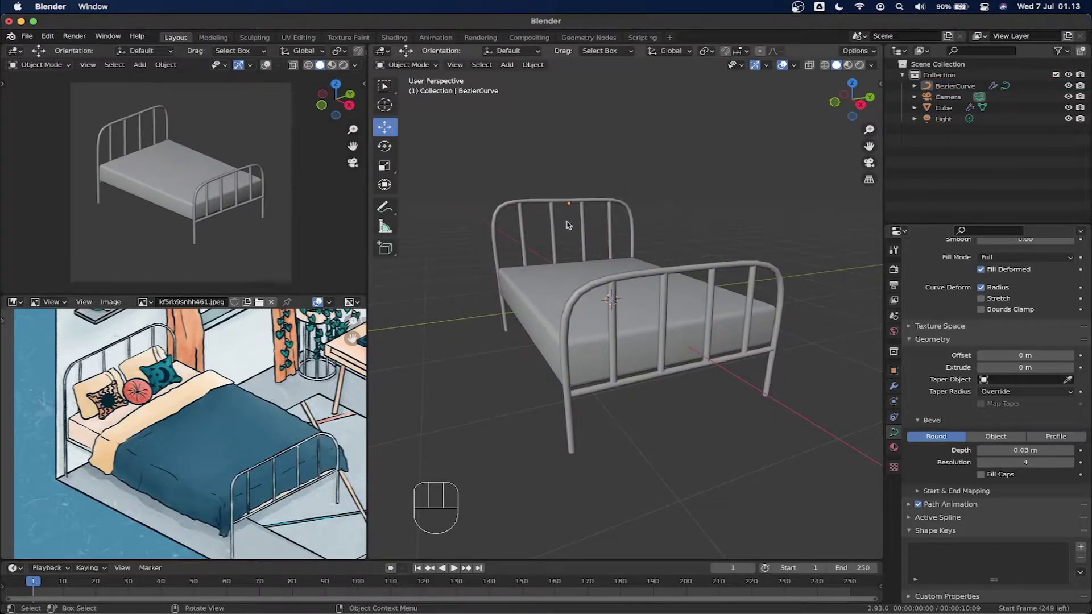
Add a Subdivision Surface modifier to the bed frame curve and deselect the frame.
{"action": "left_click", "coordinate": [756, 266]}
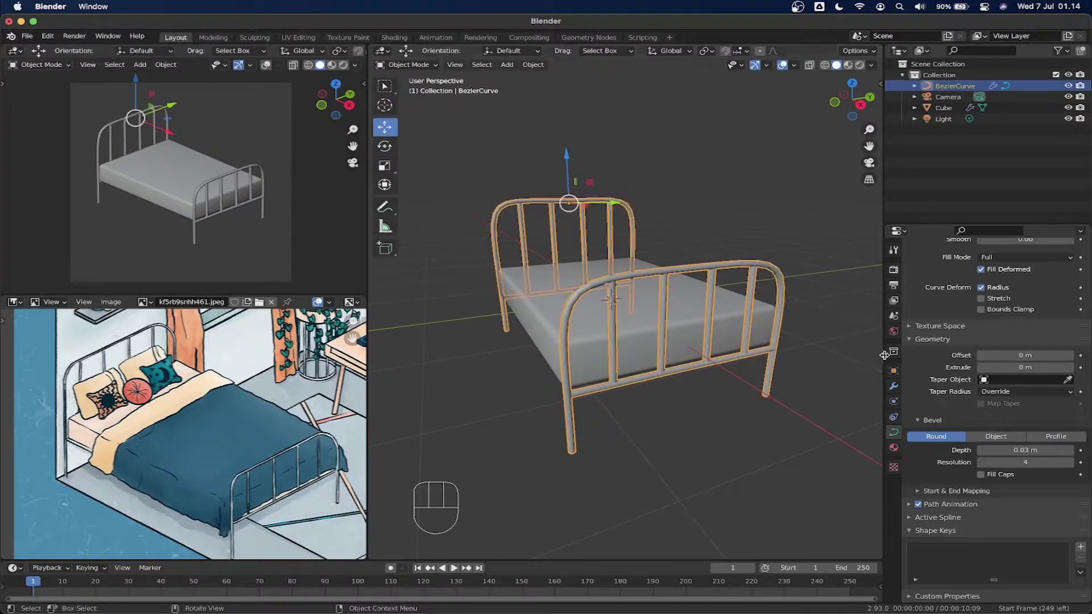
{"action": "left_click", "coordinate": [893, 387]}
{"action": "left_click", "coordinate": [912, 311]}
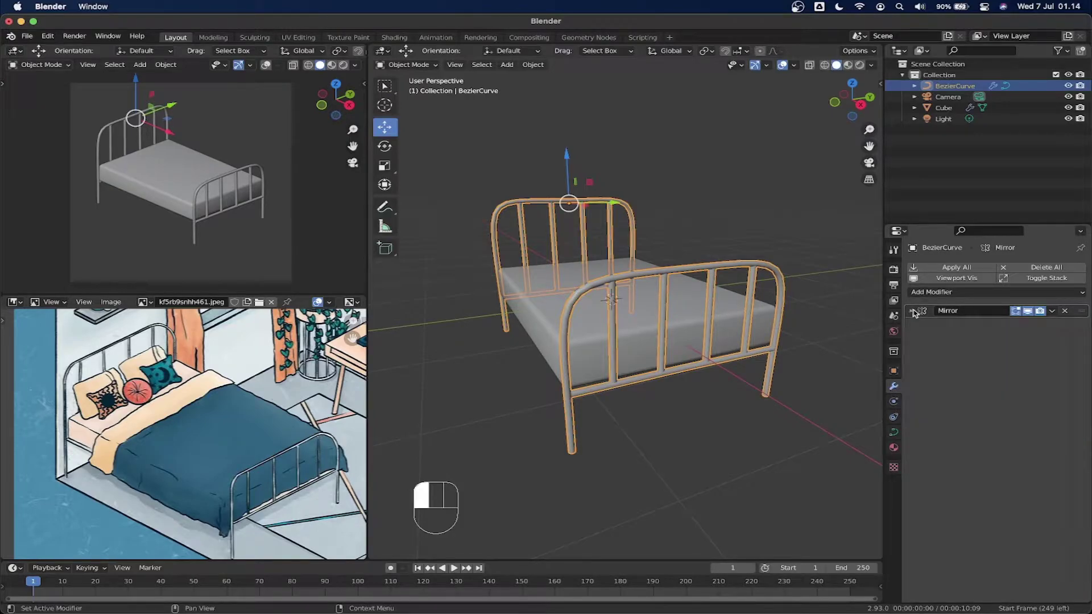
{"action": "left_click", "coordinate": [919, 295]}
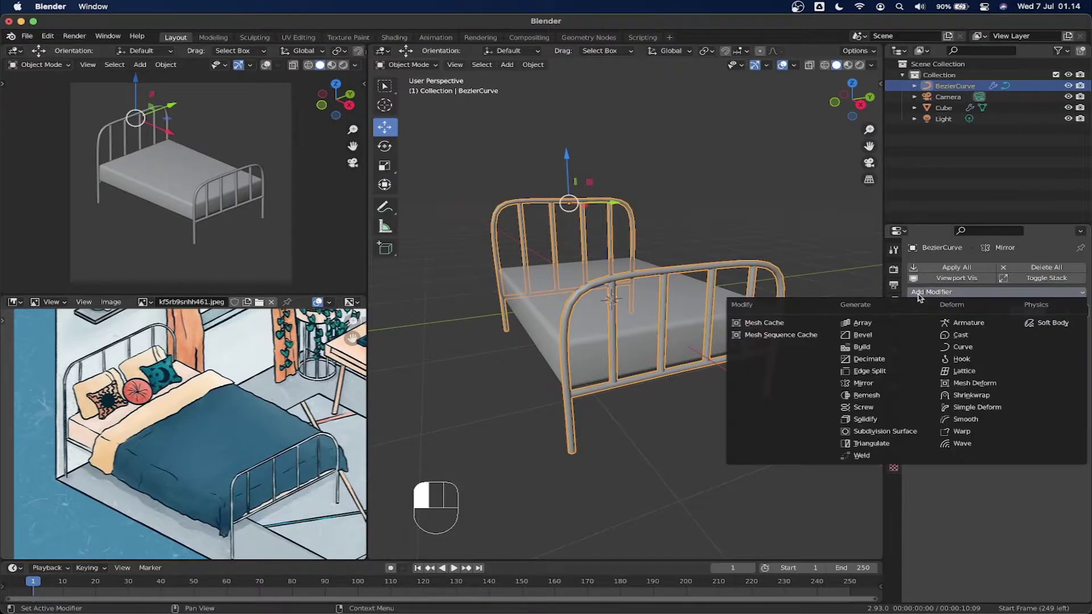
{"action": "left_click", "coordinate": [873, 430]}
{"action": "scroll", "coordinate": [573, 302], "scroll_direction": "up", "scroll_amount": 3}
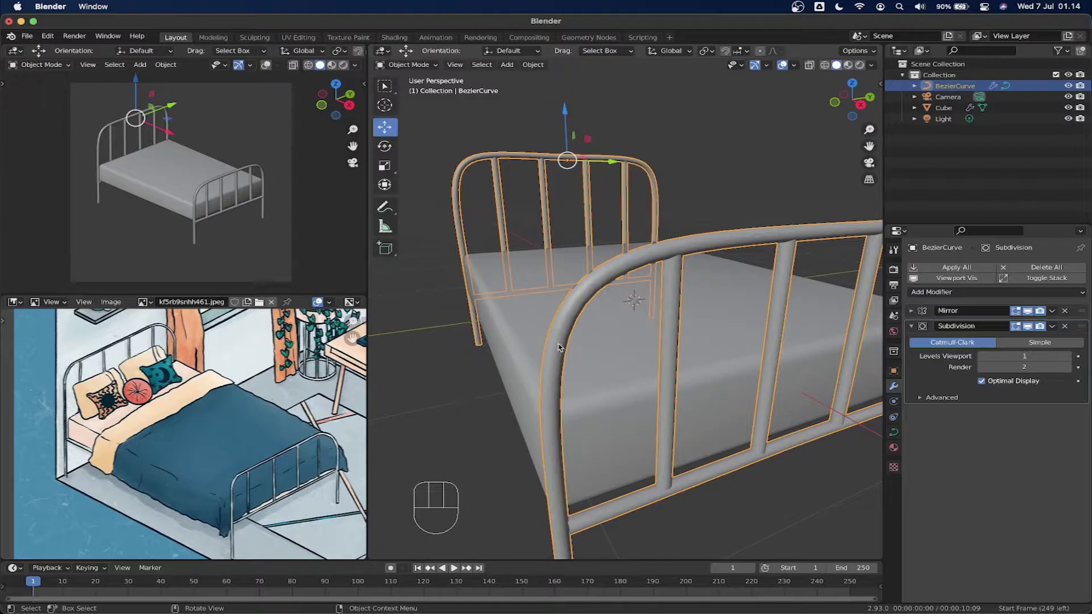
{"action": "left_click", "coordinate": [686, 133]}
{"action": "scroll", "coordinate": [594, 244], "scroll_direction": "down", "scroll_amount": 5}
{"action": "middle_click_drag", "start_coordinate": [637, 248], "coordinate": [700, 232]}
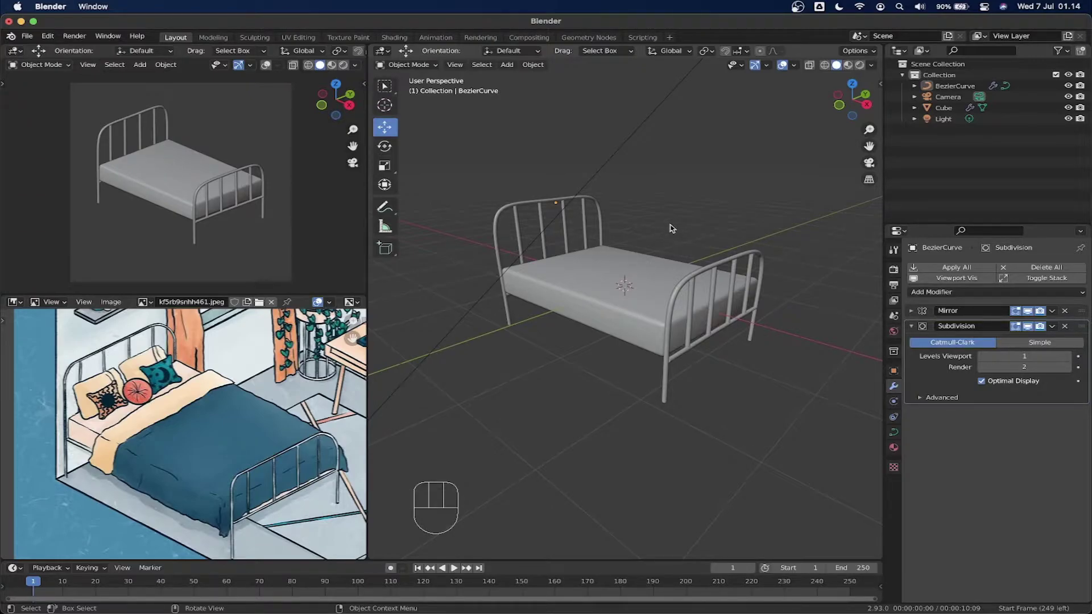
Add a plane, raise it just above the mattress and move it along X toward the footboard.
{"action": "key", "text": "shift+a"}
{"action": "mouse_move", "coordinate": [672, 218]}
{"action": "left_click", "coordinate": [725, 217]}
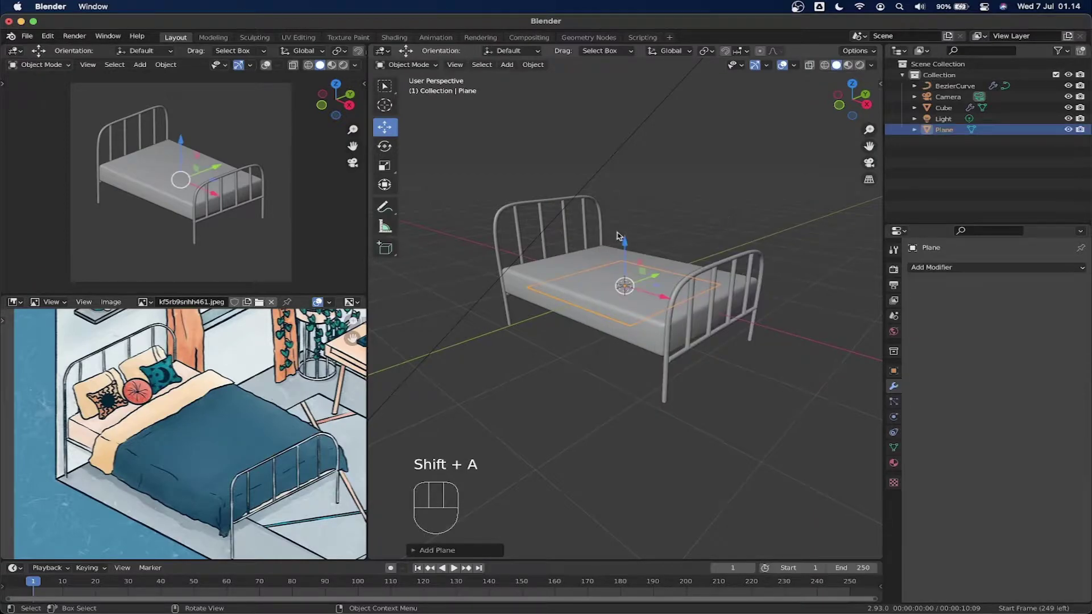
{"action": "mouse_move", "coordinate": [624, 245]}
{"action": "left_mouse_down"}
{"action": "mouse_move", "coordinate": [623, 214]}
{"action": "mouse_move", "coordinate": [624, 236]}
{"action": "left_mouse_up"}
{"action": "middle_click_drag", "start_coordinate": [623, 236], "coordinate": [677, 342]}
{"action": "left_click_drag", "start_coordinate": [677, 341], "coordinate": [731, 365]}
{"action": "middle_click_drag", "start_coordinate": [731, 365], "coordinate": [686, 265]}
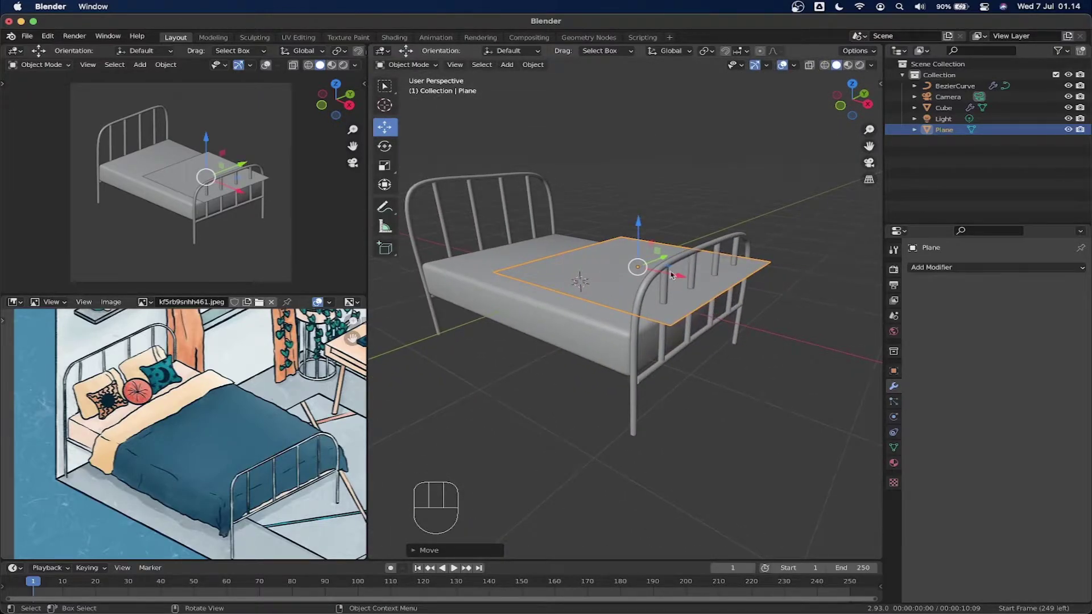
{"action": "middle_click_drag", "start_coordinate": [644, 269], "coordinate": [654, 245]}
Scale the plane's mesh along Y in Edit Mode so it overhangs both long sides of the mattress.
{"action": "left_click", "coordinate": [505, 267]}
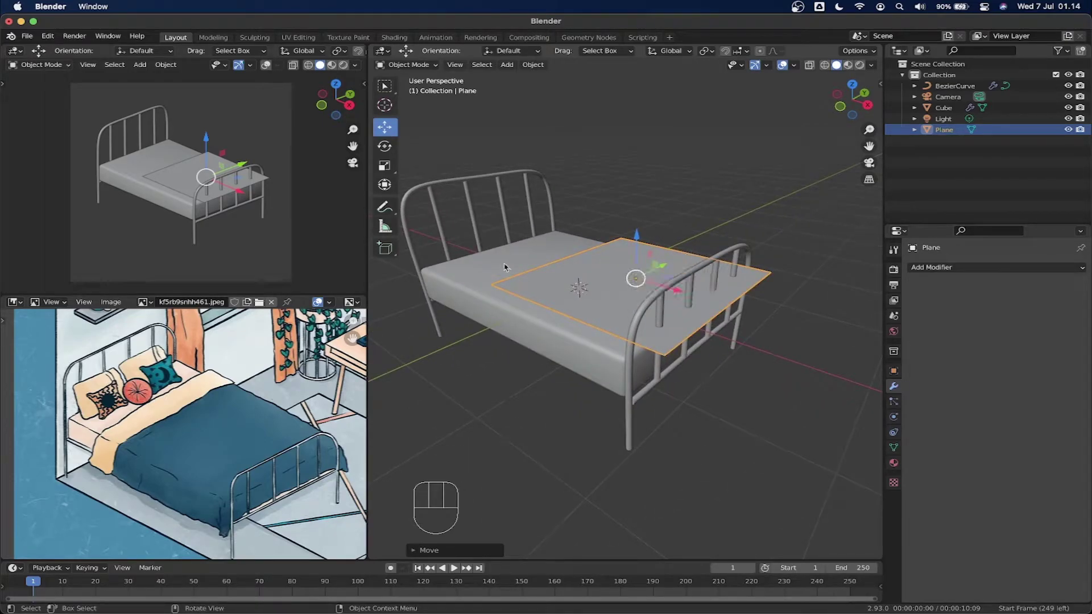
{"action": "left_click", "coordinate": [629, 265]}
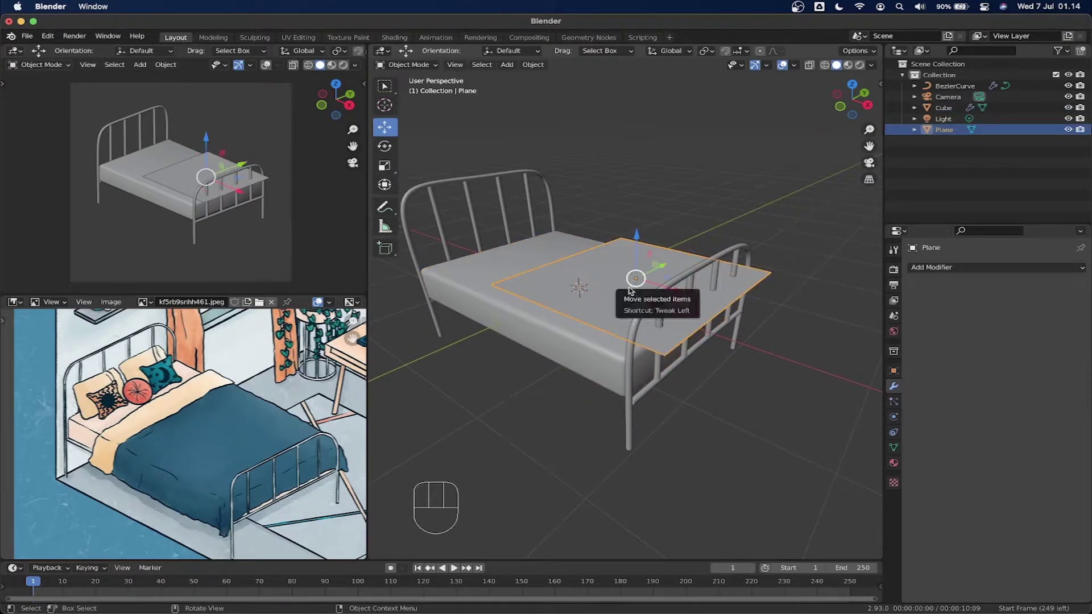
{"action": "left_click", "coordinate": [509, 271]}
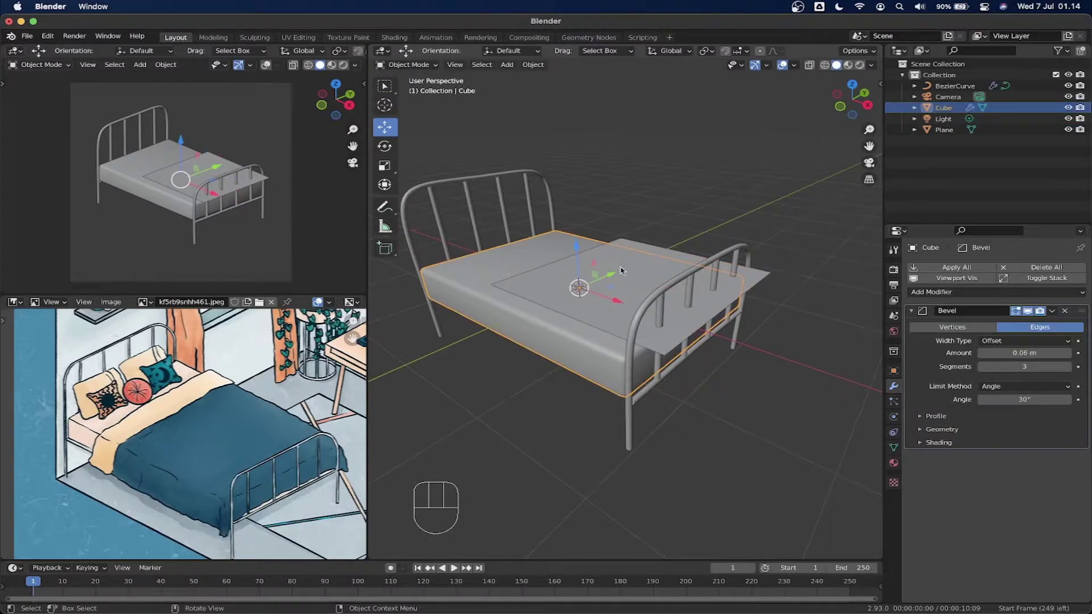
{"action": "left_click", "coordinate": [639, 279]}
{"action": "middle_click_drag", "start_coordinate": [637, 278], "coordinate": [628, 283]}
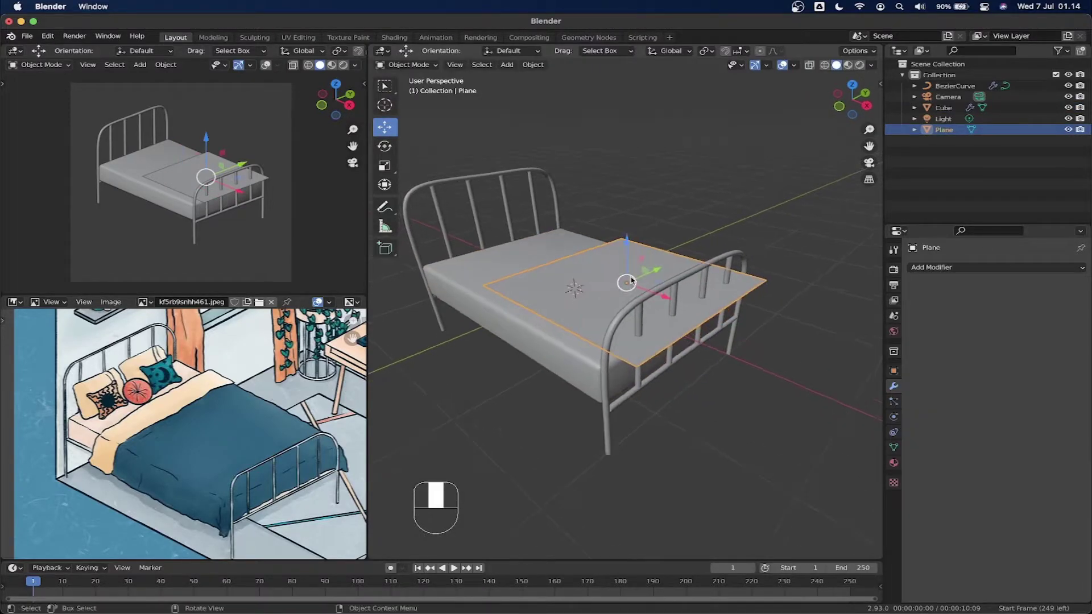
{"action": "key", "text": "Tab"}
{"action": "left_click_drag", "start_coordinate": [658, 271], "coordinate": [677, 270]}
{"action": "middle_click_drag", "start_coordinate": [677, 270], "coordinate": [626, 138]}
{"action": "left_click_drag", "start_coordinate": [594, 179], "coordinate": [597, 173]}
Select the whole blanket plane in Edit Mode and subdivide it with 10 cuts.
{"action": "middle_click_drag", "start_coordinate": [599, 174], "coordinate": [436, 83]}
{"action": "key", "text": "2"}
{"action": "middle_click_drag", "start_coordinate": [589, 171], "coordinate": [603, 278]}
{"action": "left_click", "coordinate": [579, 255]}
{"action": "key", "text": "Tab"}
{"action": "key", "text": "Tab"}
{"action": "left_click", "coordinate": [472, 66]}
{"action": "key", "text": "a"}
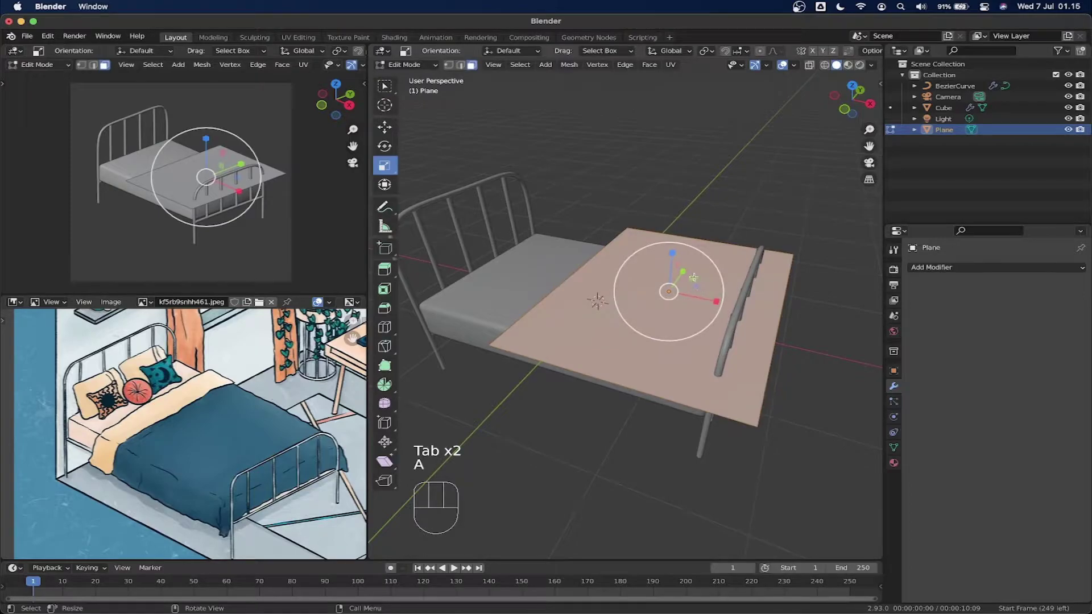
{"action": "right_click", "coordinate": [673, 279]}
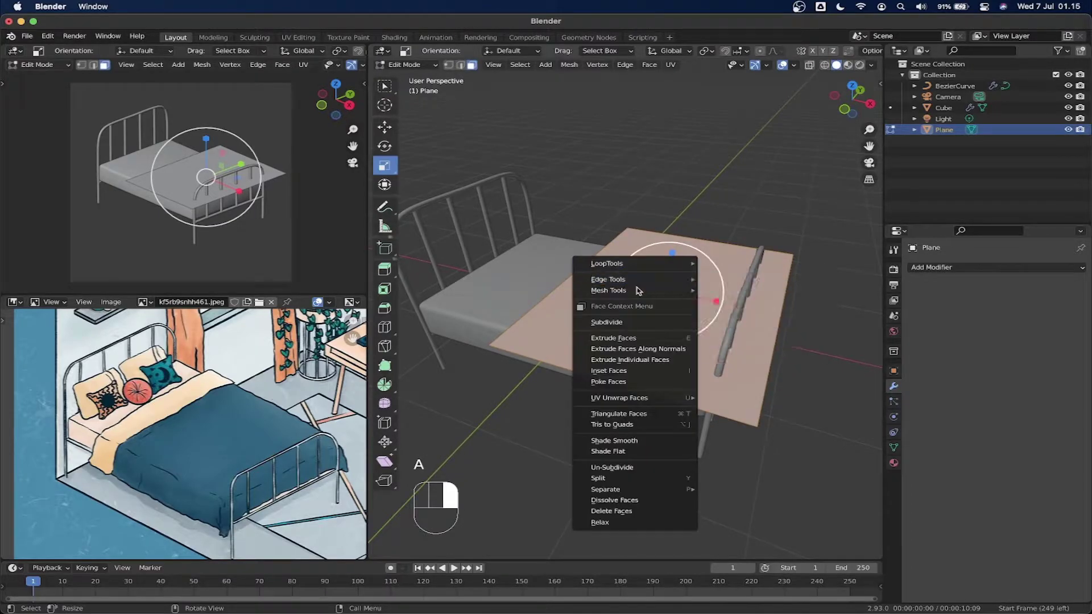
{"action": "left_click", "coordinate": [624, 322]}
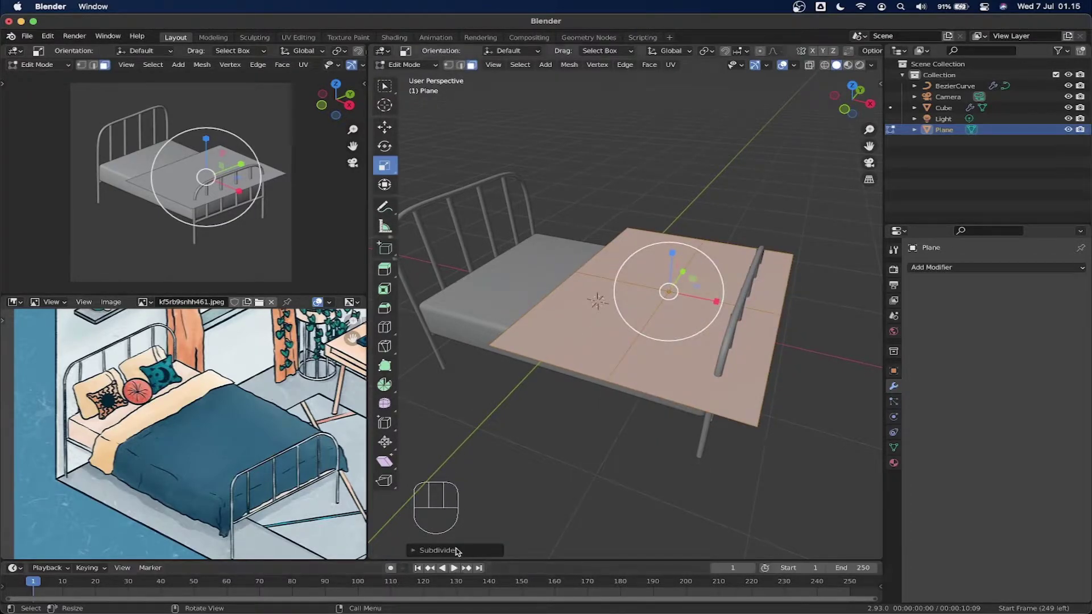
{"action": "left_click", "coordinate": [438, 550]}
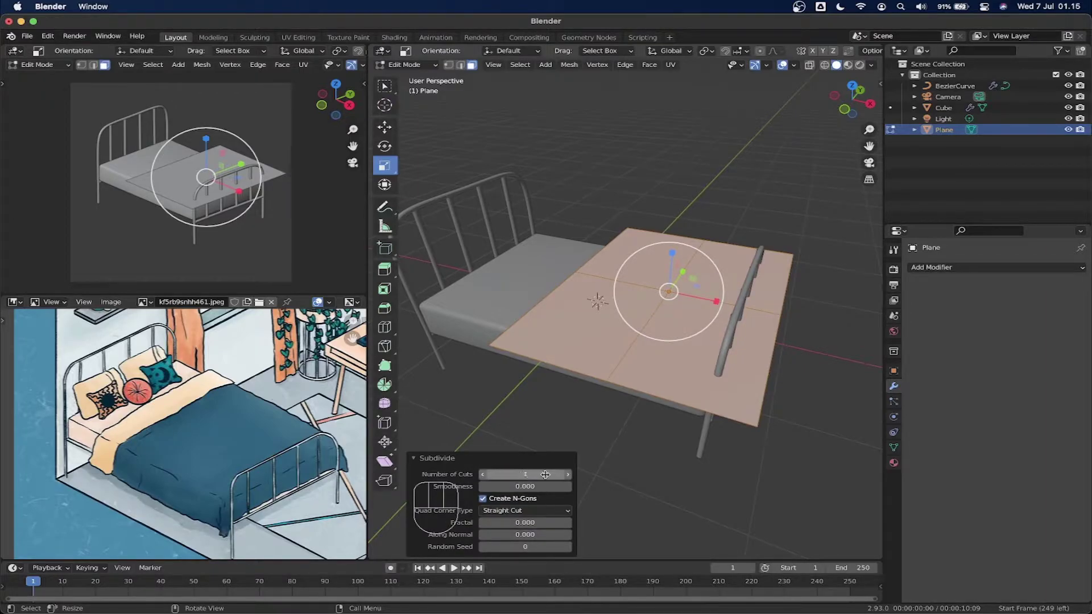
{"action": "left_click", "coordinate": [545, 475]}
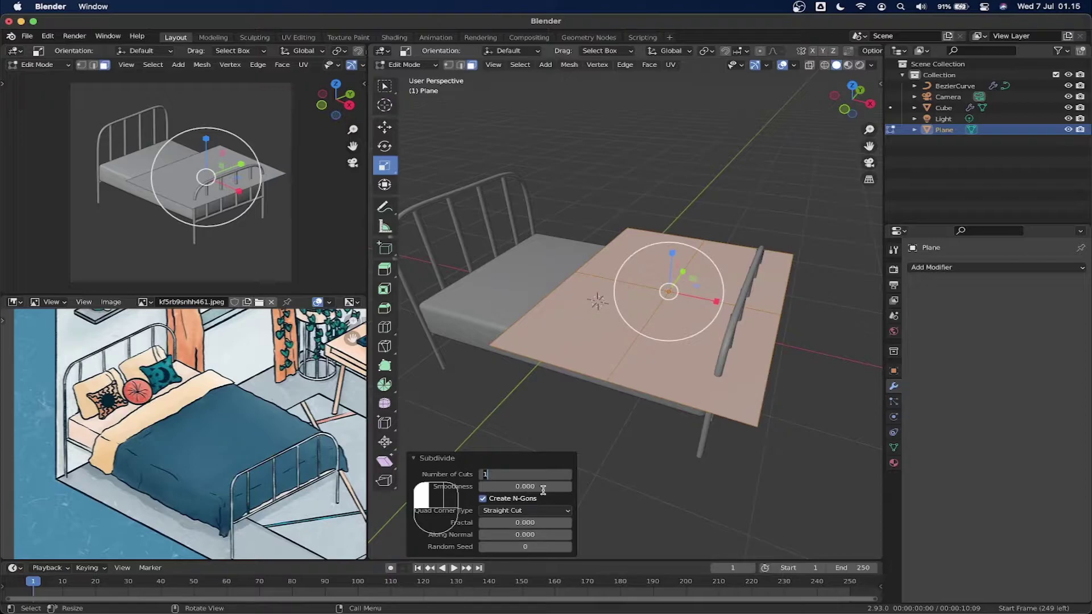
{"action": "key", "text": "Return"}
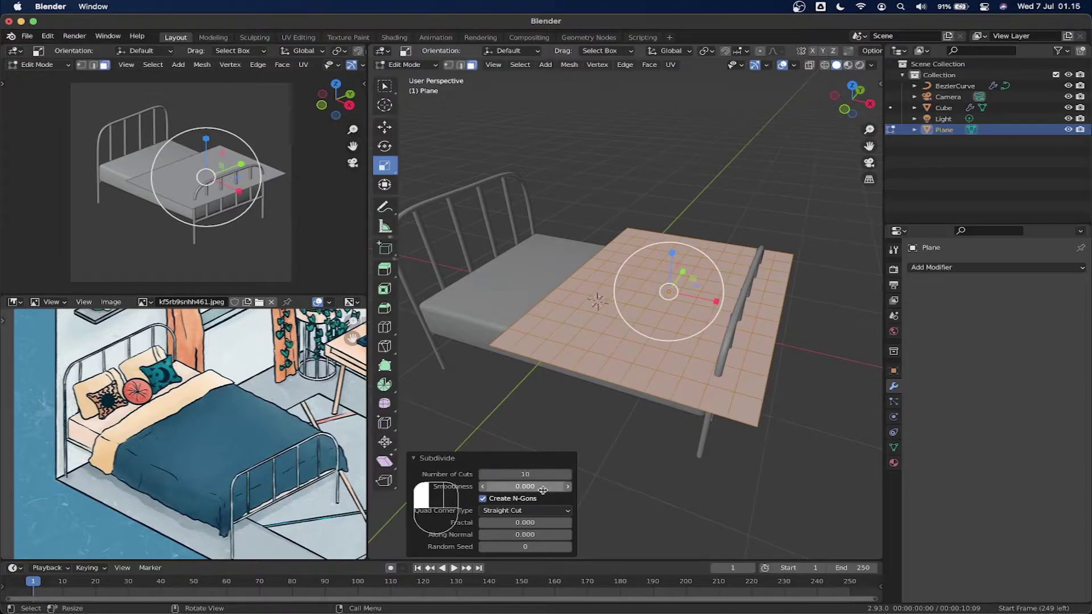
Set the plane subdivision's number of cuts to 20 and deselect the mesh.
{"action": "left_click", "coordinate": [546, 474]}
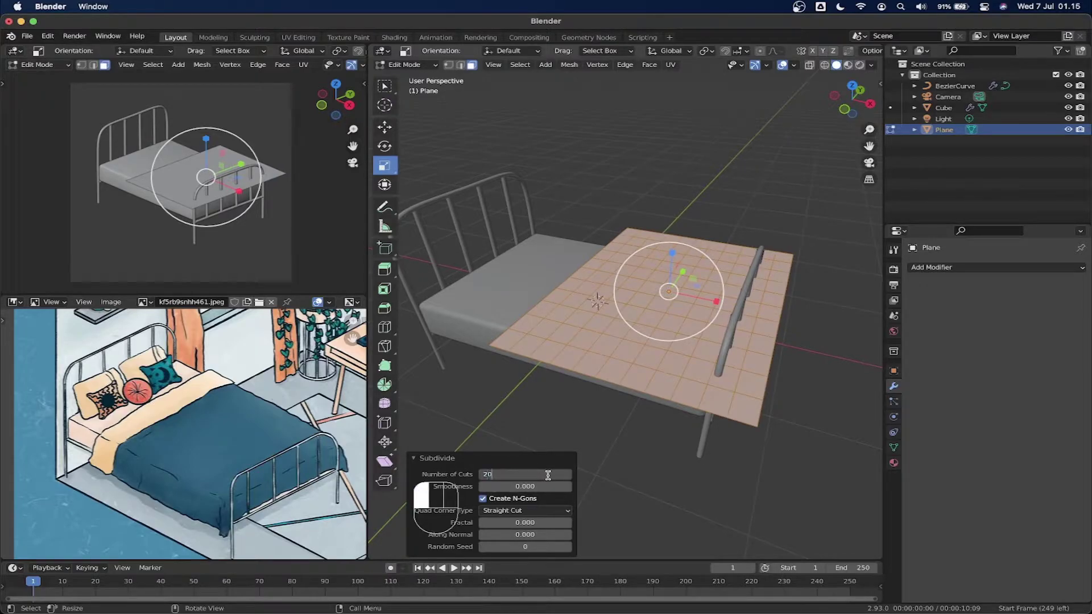
{"action": "type", "text": "20"}
{"action": "key", "text": "Return"}
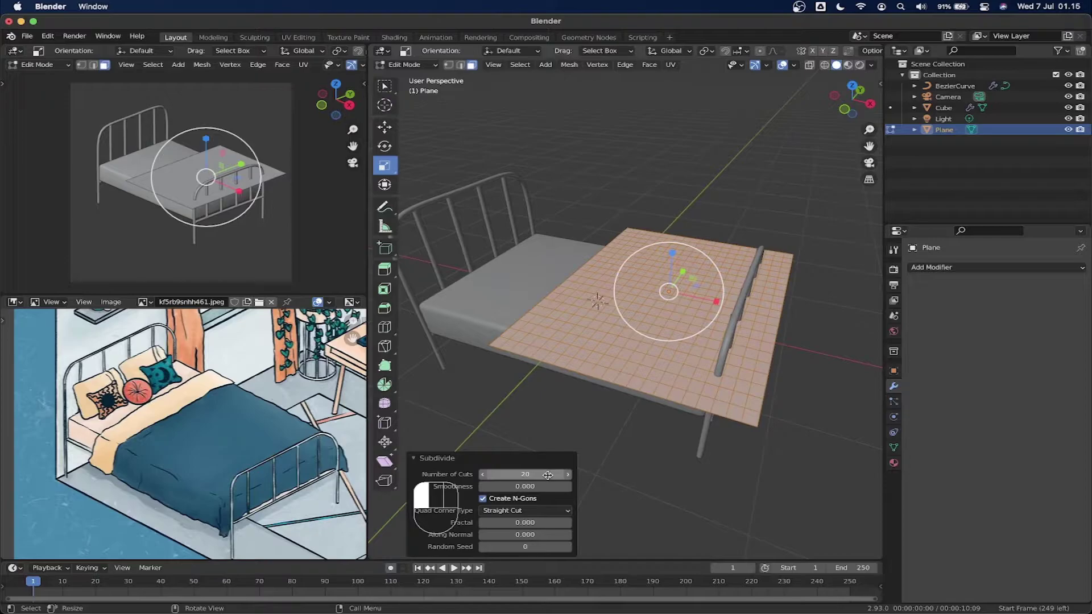
{"action": "left_click", "coordinate": [669, 207]}
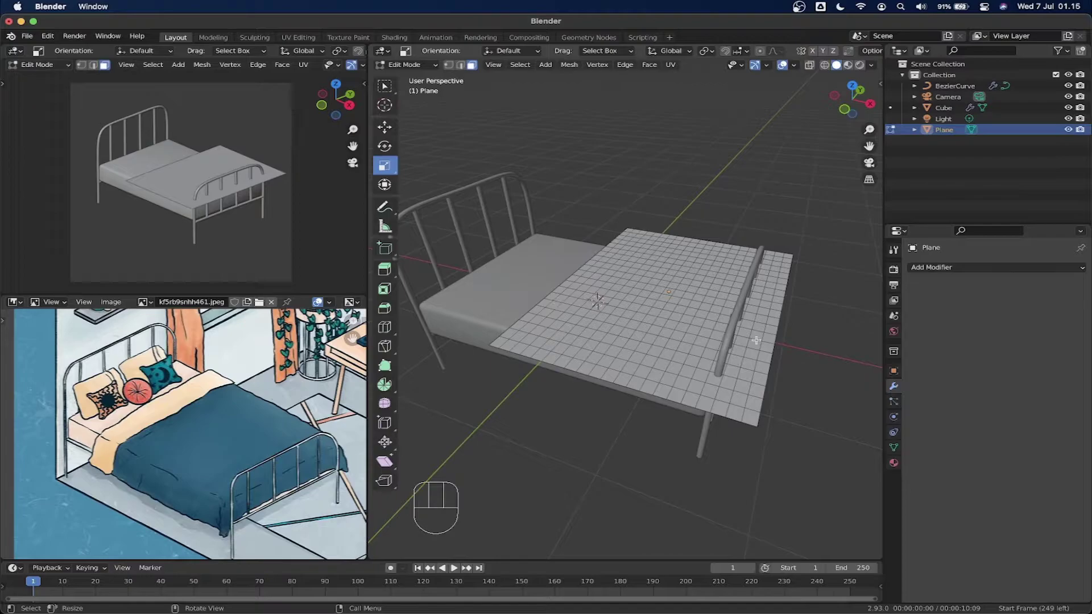
Select the plane's full edge loop nearest the headboard and extrude it upward along Z about 0.33 m.
{"action": "left_click", "coordinate": [460, 64]}
{"action": "middle_click_drag", "start_coordinate": [573, 254], "coordinate": [580, 245]}
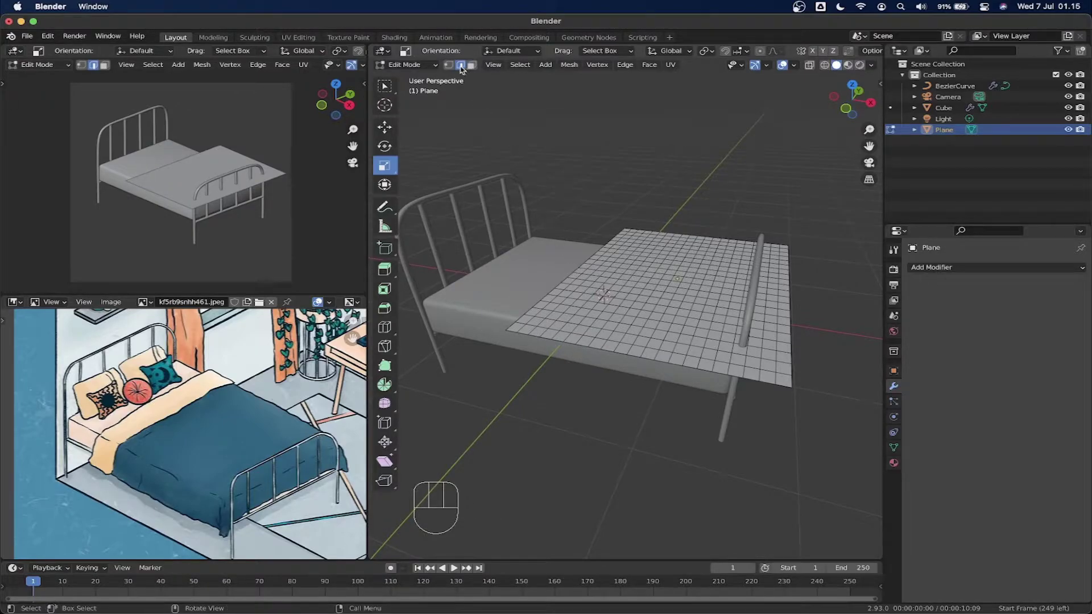
{"action": "left_click", "coordinate": [563, 279]}
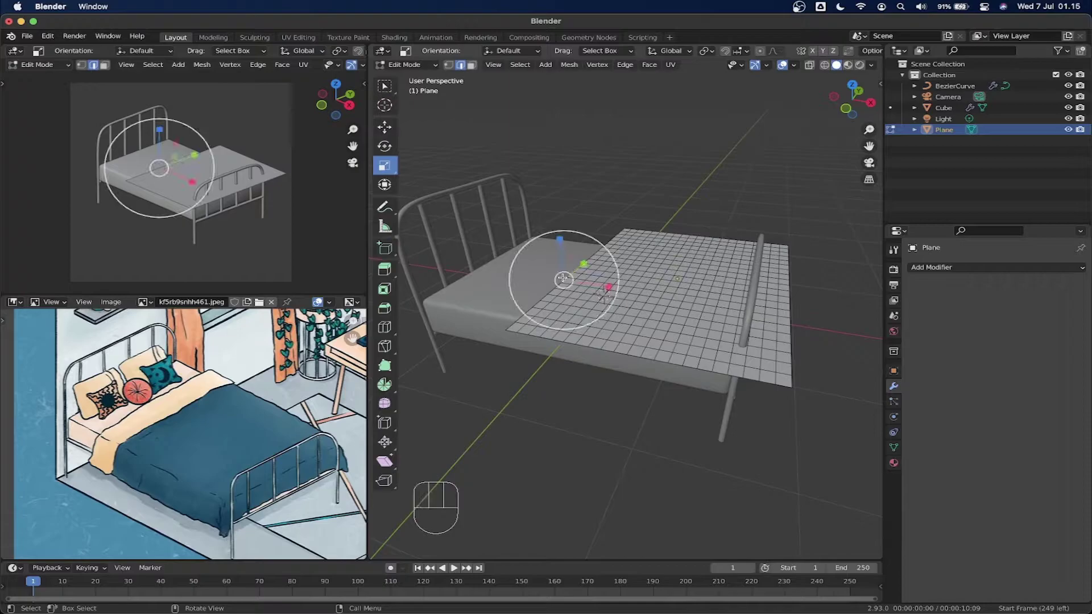
{"action": "left_click", "coordinate": [537, 302], "text": "alt"}
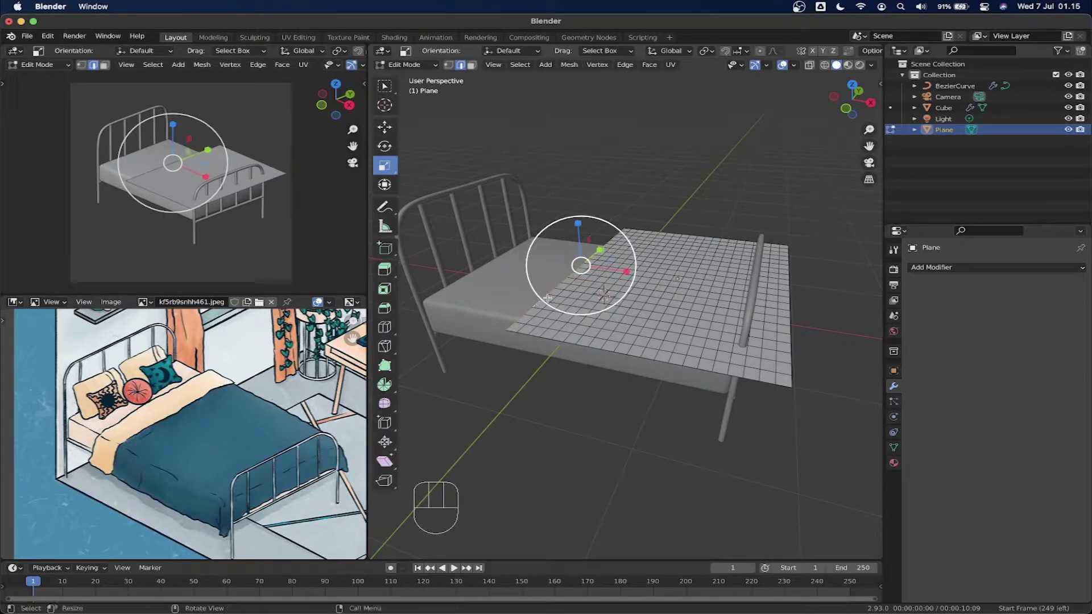
{"action": "middle_click_drag", "start_coordinate": [586, 277], "coordinate": [598, 278]}
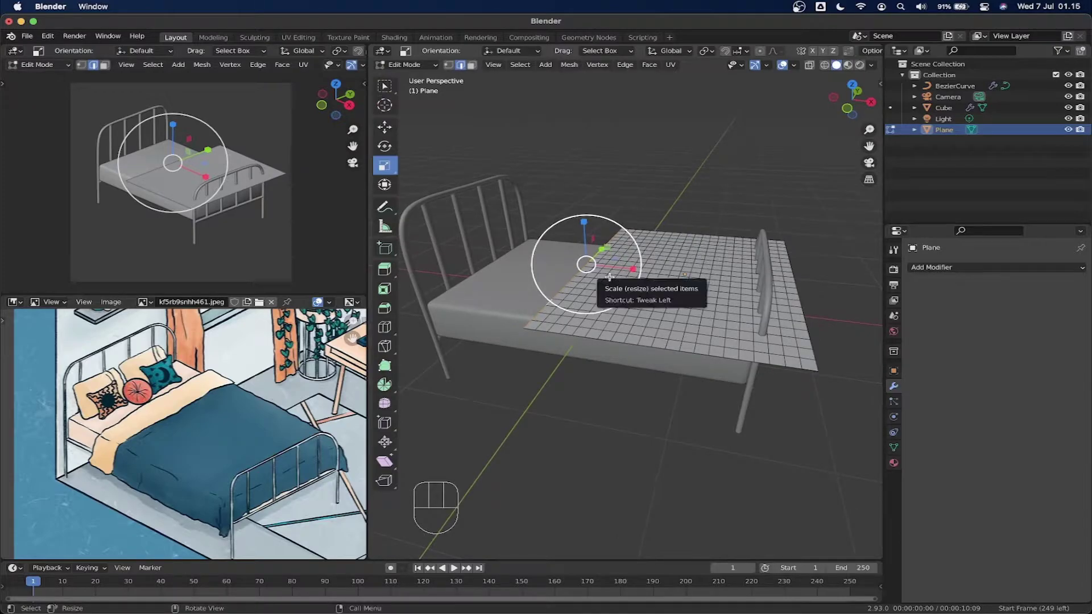
{"action": "key", "text": "e"}
{"action": "key", "text": "z"}
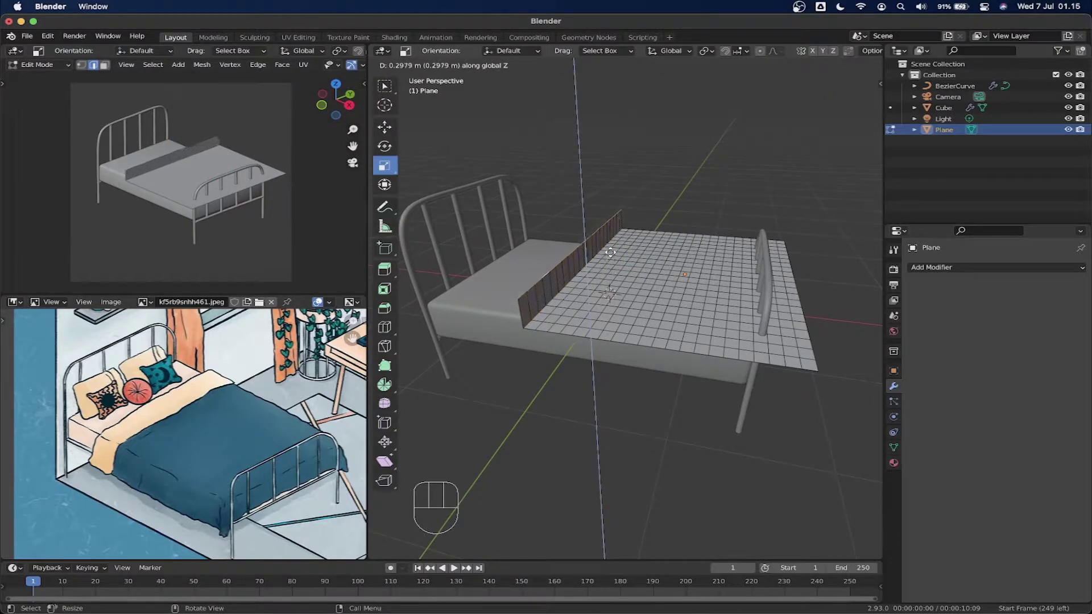
{"action": "left_click", "coordinate": [609, 251]}
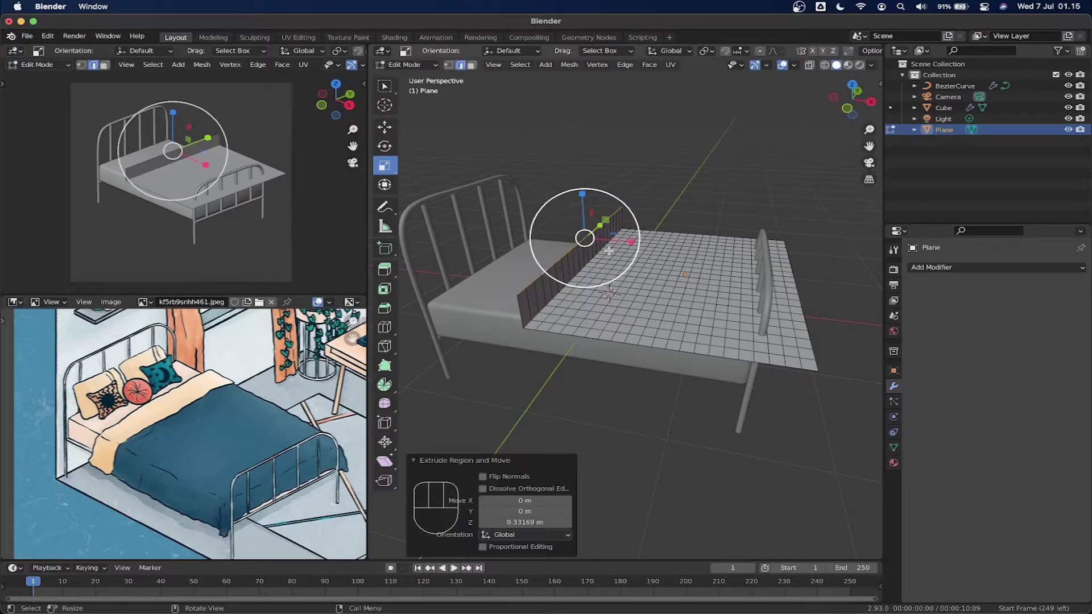
Extrude the raised edge along X about 0.52 m toward the footboard to form the blanket's folded-over flap.
{"action": "key", "text": "e"}
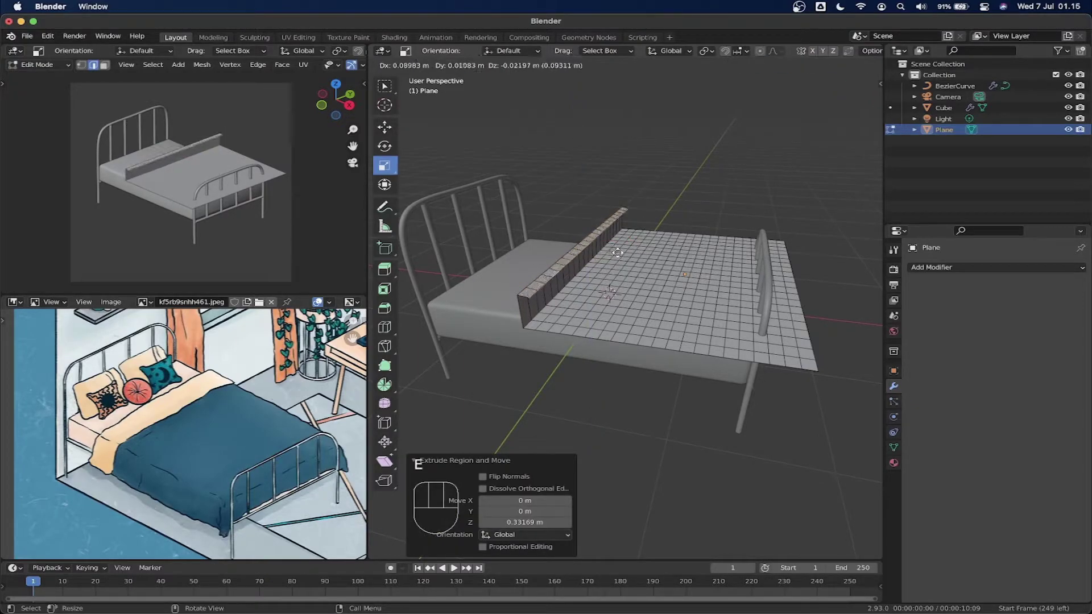
{"action": "key", "text": "x"}
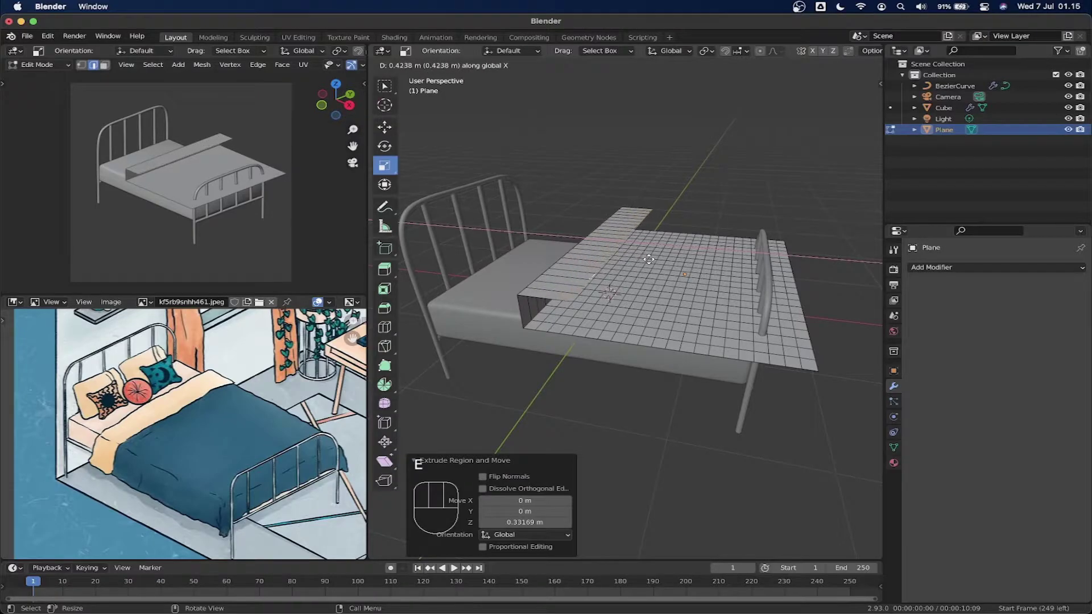
{"action": "left_click", "coordinate": [610, 274]}
Add three evenly spaced loop cuts along the length of the folded-over top flap.
{"action": "middle_click_drag", "start_coordinate": [610, 275], "coordinate": [613, 276]}
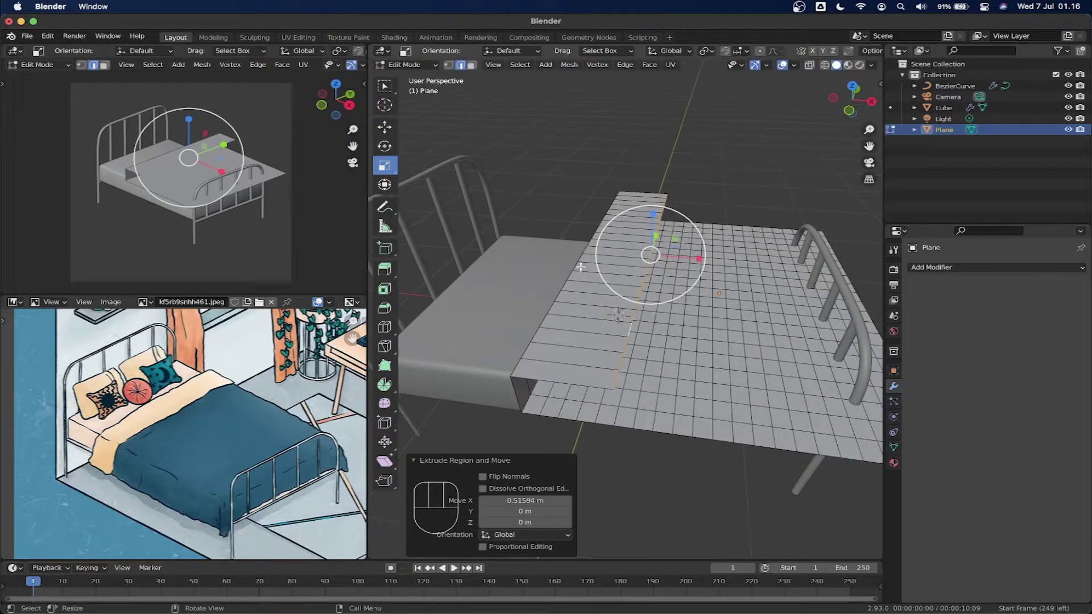
{"action": "key", "text": "ctrl+r"}
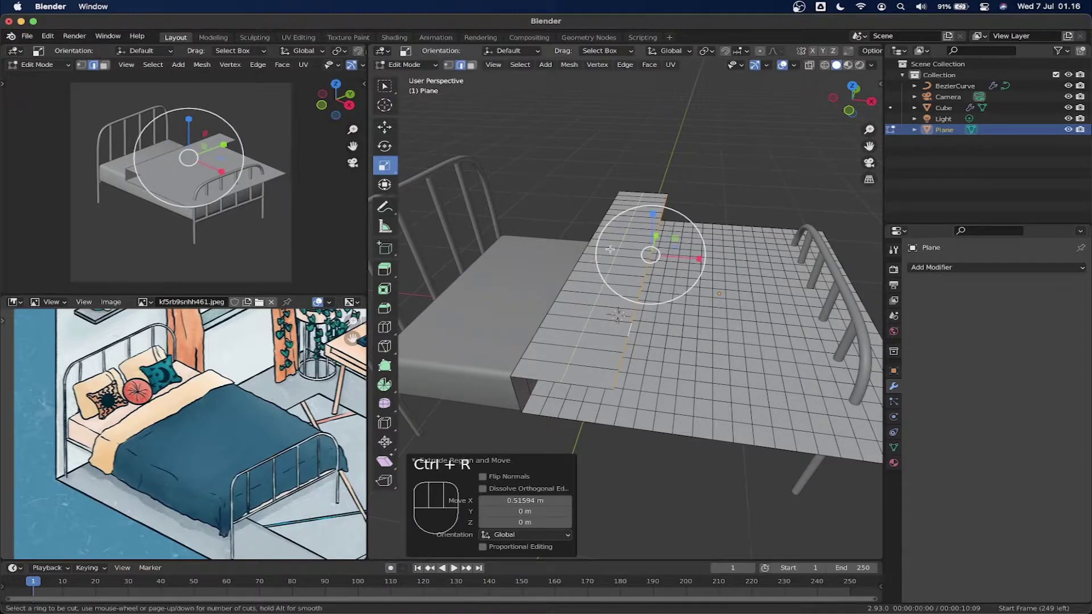
{"action": "scroll", "coordinate": [618, 250], "scroll_direction": "up", "scroll_amount": 2}
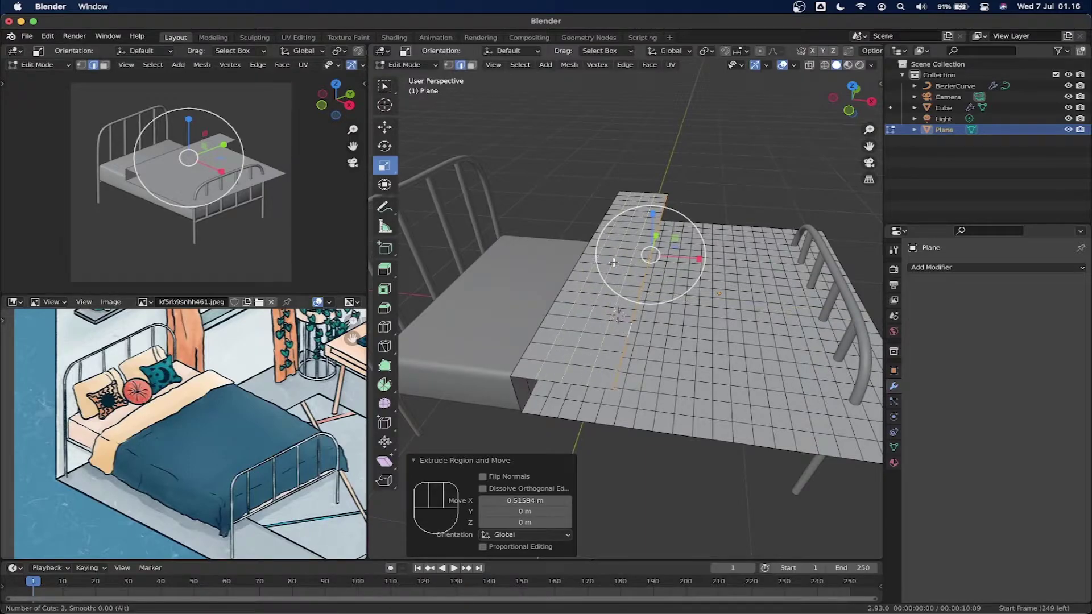
{"action": "left_click", "coordinate": [614, 262]}
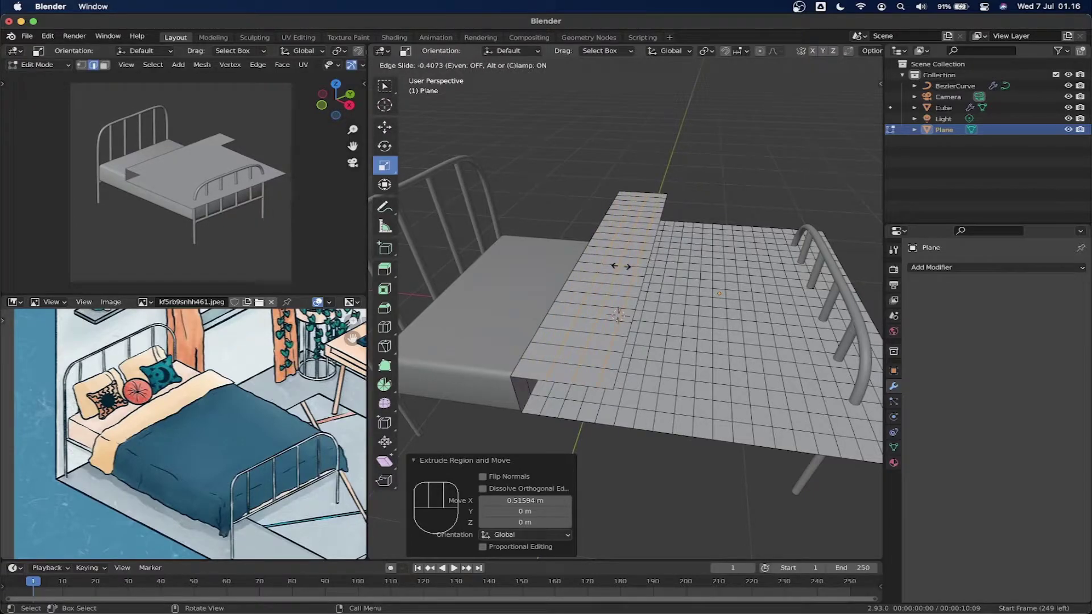
{"action": "right_click", "coordinate": [616, 264]}
Add two evenly spaced horizontal loop cuts to the fold's vertical strip and return to Object Mode.
{"action": "middle_click_drag", "start_coordinate": [646, 291], "coordinate": [590, 218]}
{"action": "scroll", "coordinate": [576, 218], "scroll_direction": "up", "scroll_amount": 2}
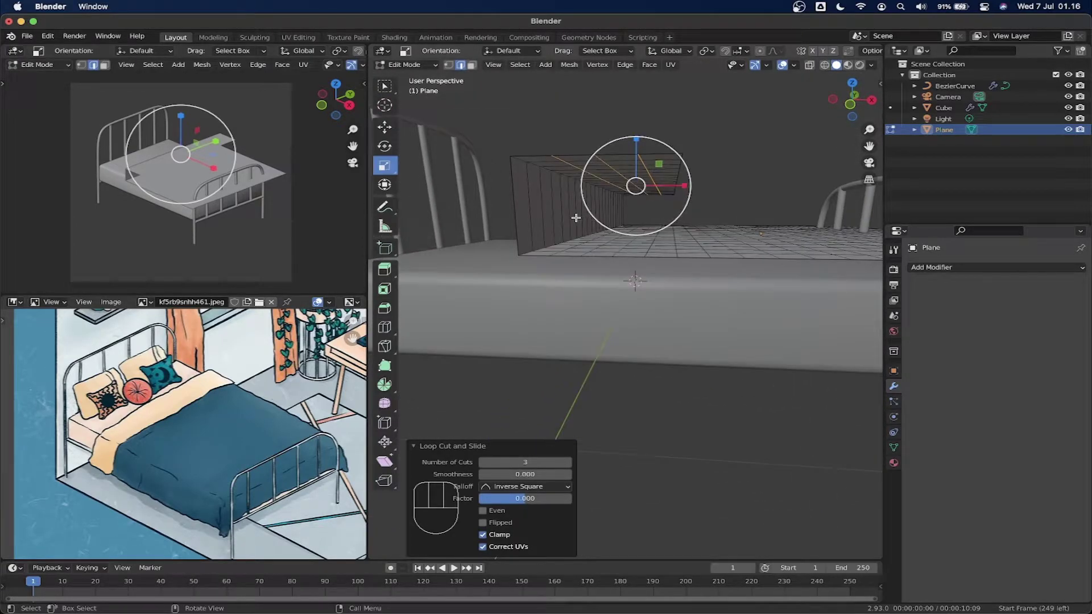
{"action": "key", "text": "super+r"}
{"action": "right_click", "coordinate": [567, 215]}
{"action": "key", "text": "super+r"}
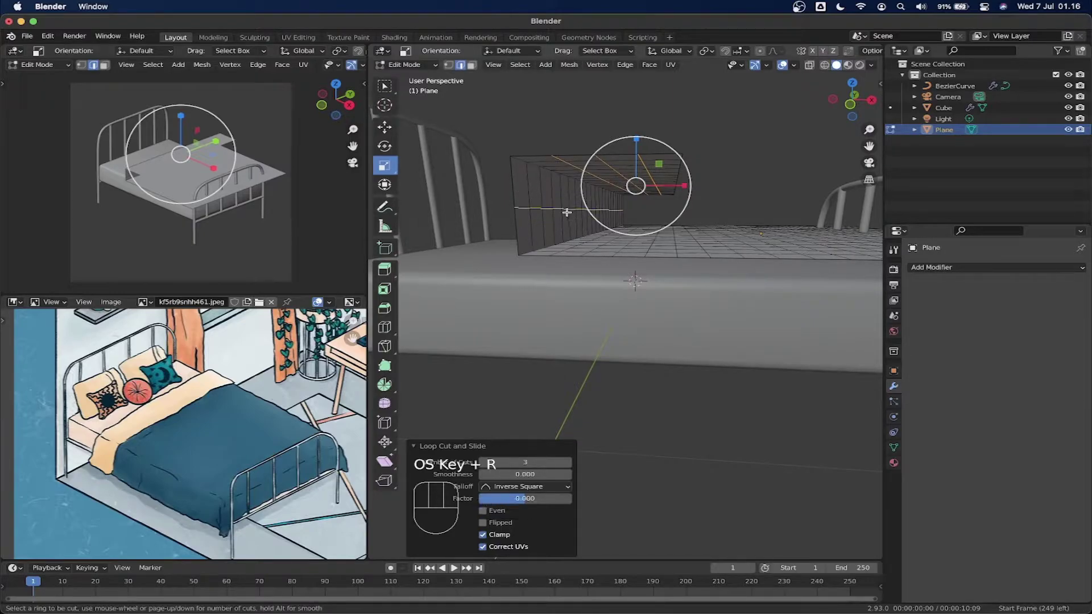
{"action": "scroll", "coordinate": [566, 212], "scroll_direction": "up", "scroll_amount": 1}
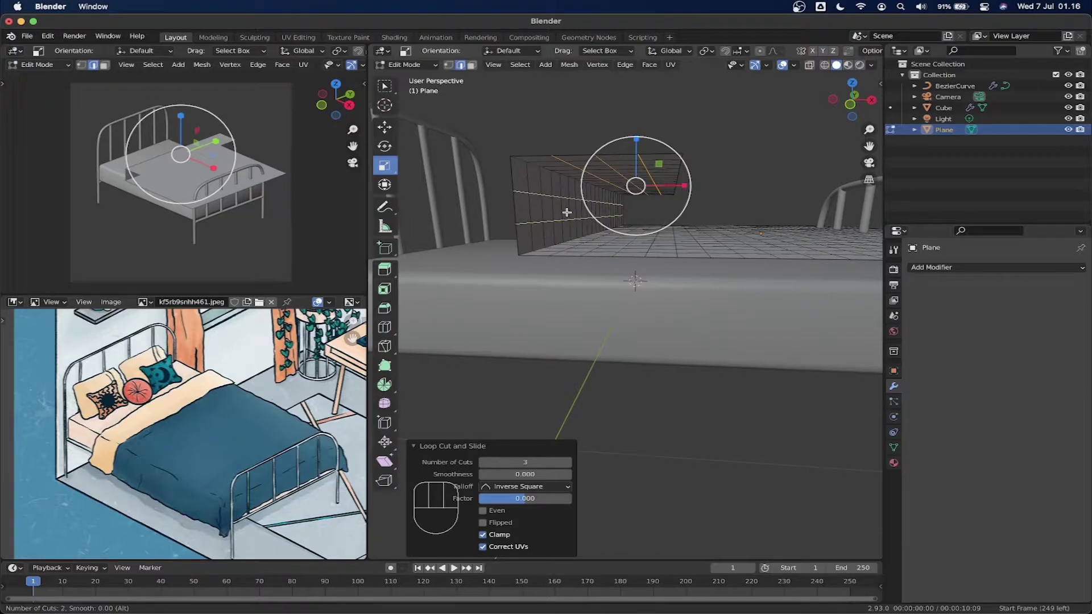
{"action": "left_click", "coordinate": [567, 212]}
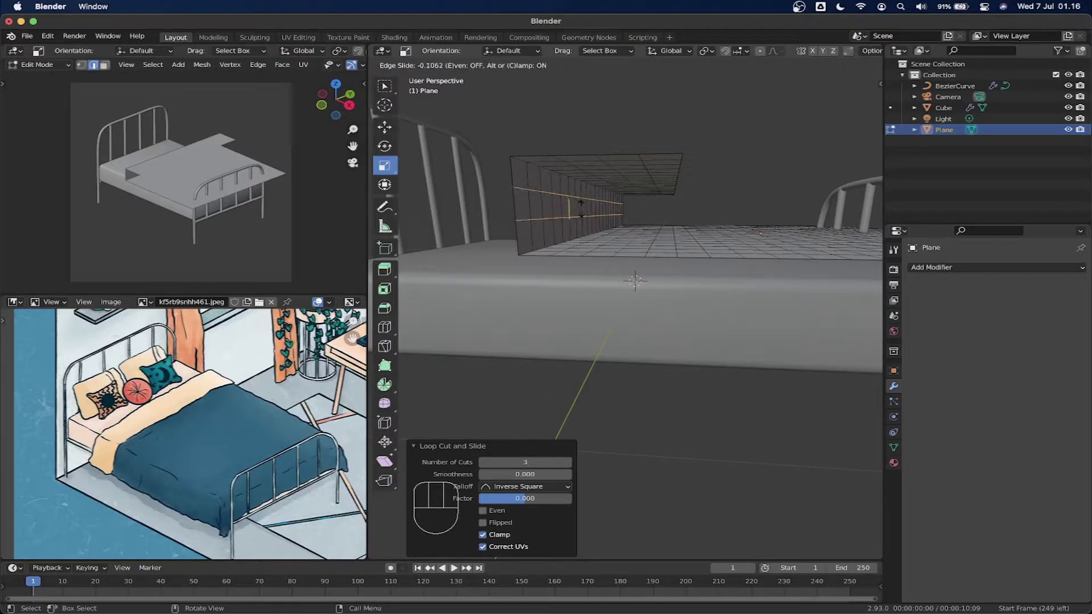
{"action": "left_click", "coordinate": [648, 208]}
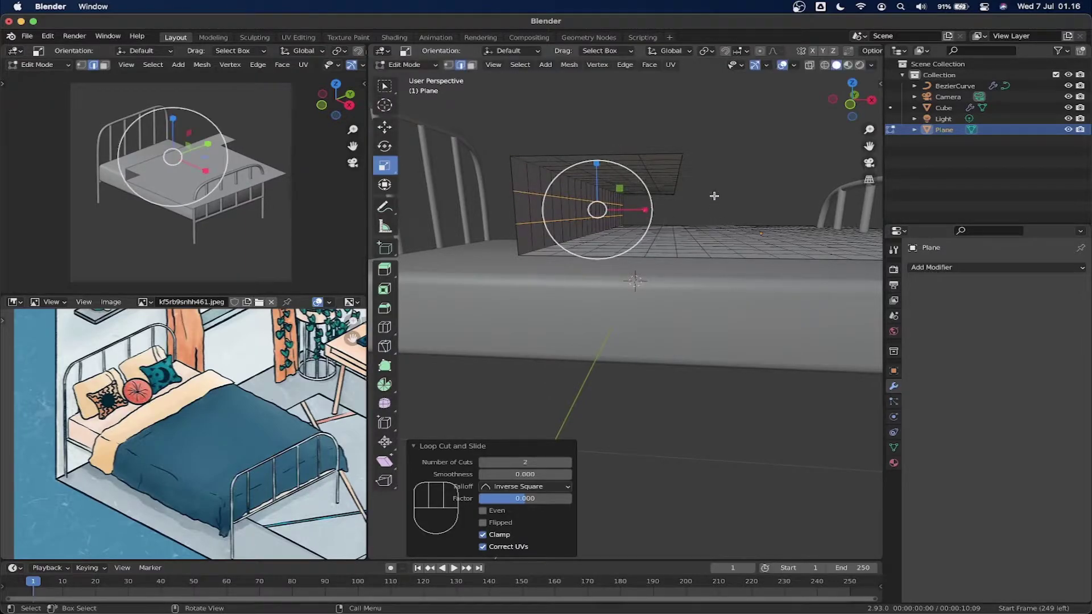
{"action": "left_click", "coordinate": [727, 159]}
{"action": "middle_click_drag", "start_coordinate": [731, 169], "coordinate": [545, 322]}
{"action": "scroll", "coordinate": [705, 178], "scroll_direction": "down", "scroll_amount": 5}
{"action": "key", "text": "Tab"}
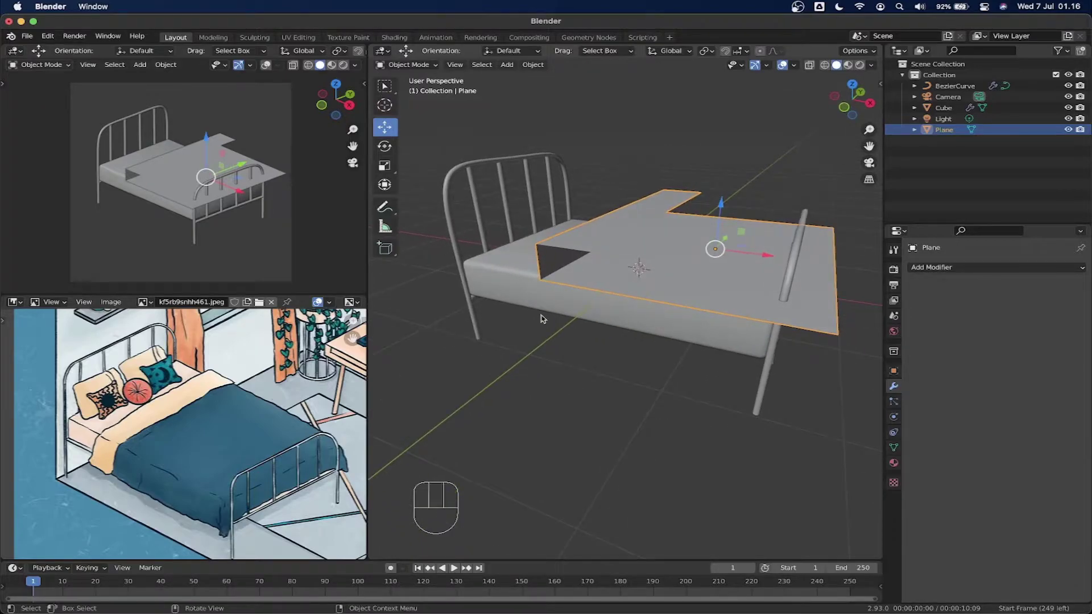
Enable Collision physics on the mattress.
{"action": "left_click", "coordinate": [501, 286]}
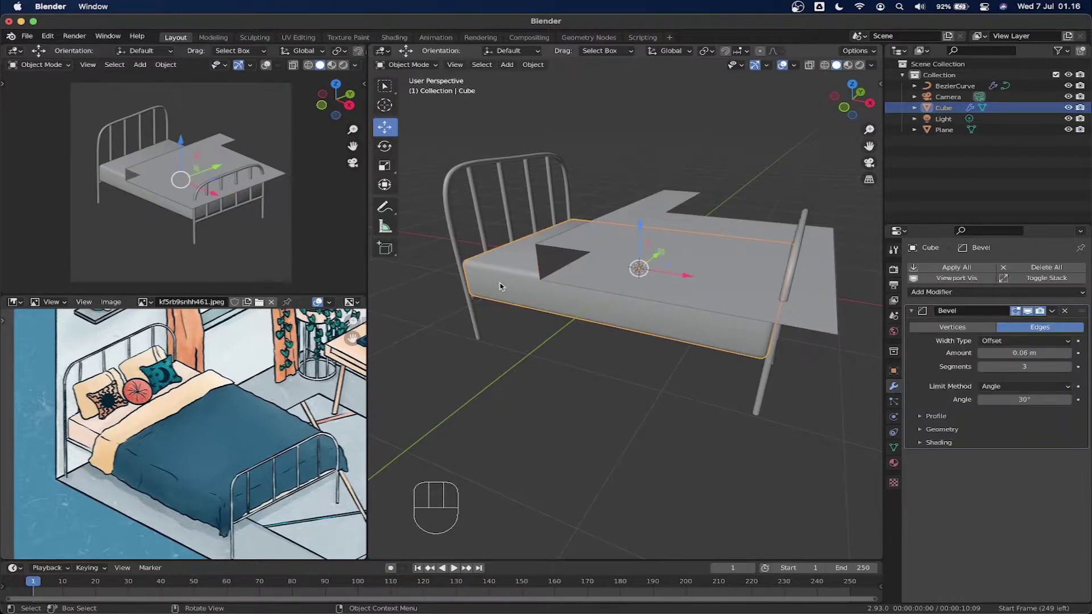
{"action": "left_click", "coordinate": [894, 417]}
{"action": "left_click", "coordinate": [893, 391]}
{"action": "left_click", "coordinate": [894, 404]}
{"action": "left_click", "coordinate": [895, 416]}
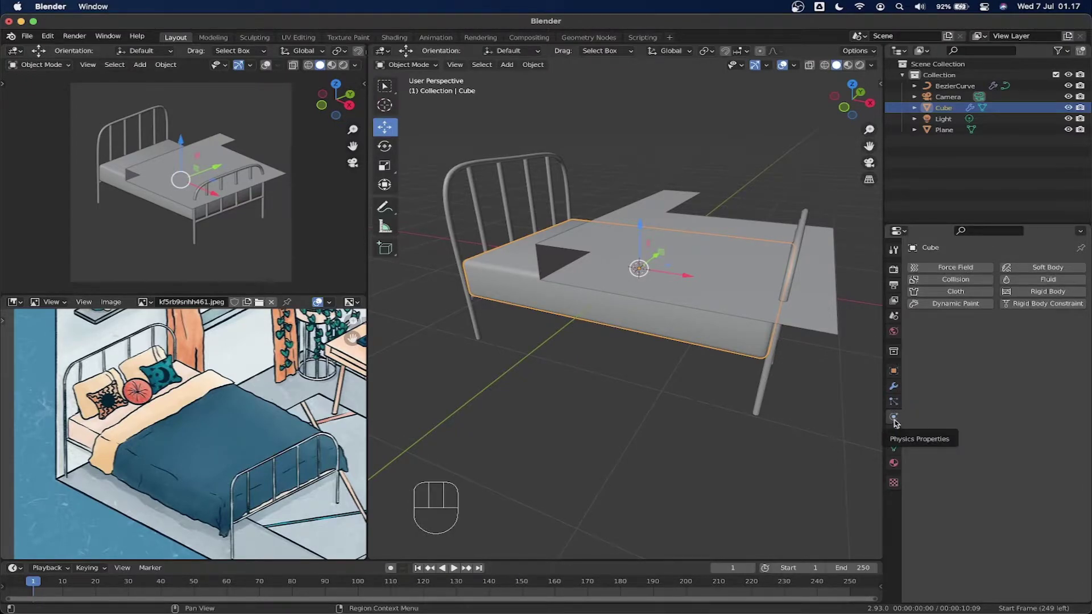
{"action": "left_click", "coordinate": [939, 280]}
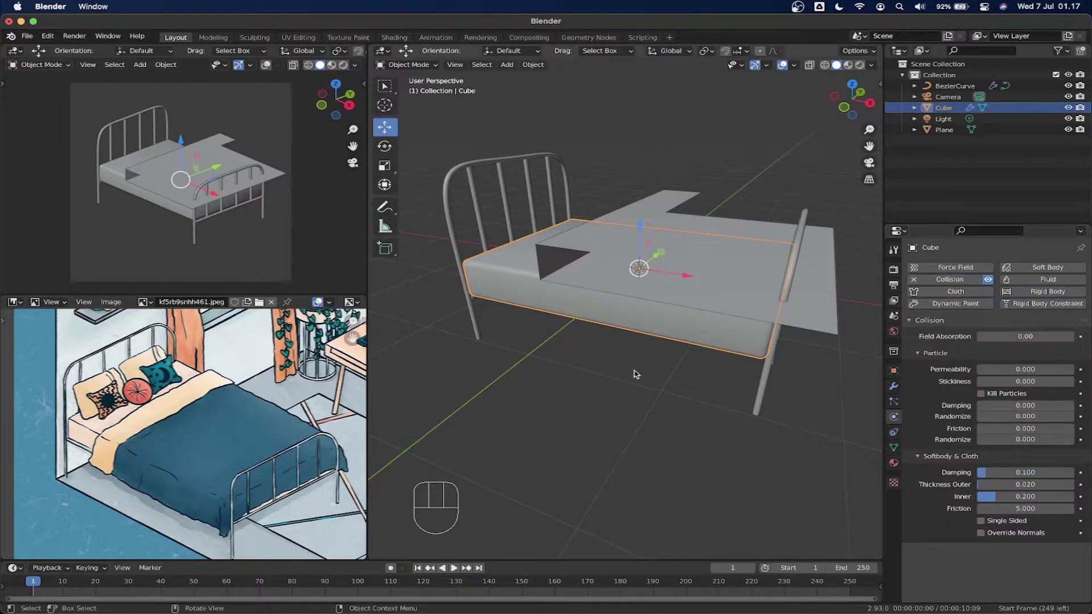
Enable Cloth physics on the blanket plane.
{"action": "left_click", "coordinate": [666, 202]}
{"action": "middle_click_drag", "start_coordinate": [678, 212], "coordinate": [675, 223]}
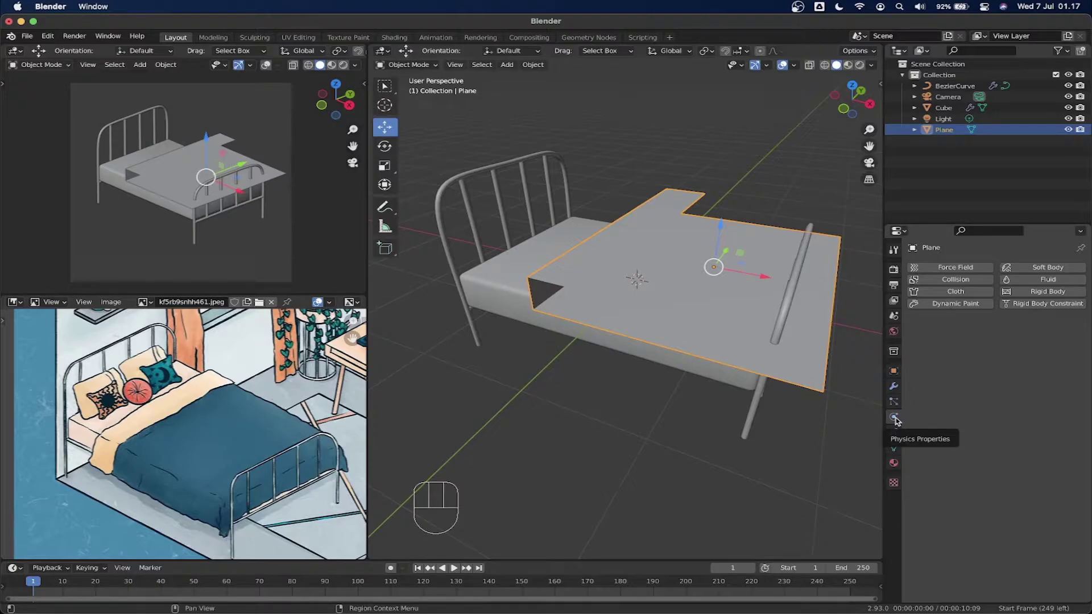
{"action": "left_click", "coordinate": [956, 291]}
Preview the blanket's cloth simulation draping over the mattress up to about frame 63 and return to frame 1.
{"action": "middle_click_drag", "start_coordinate": [603, 318], "coordinate": [632, 297]}
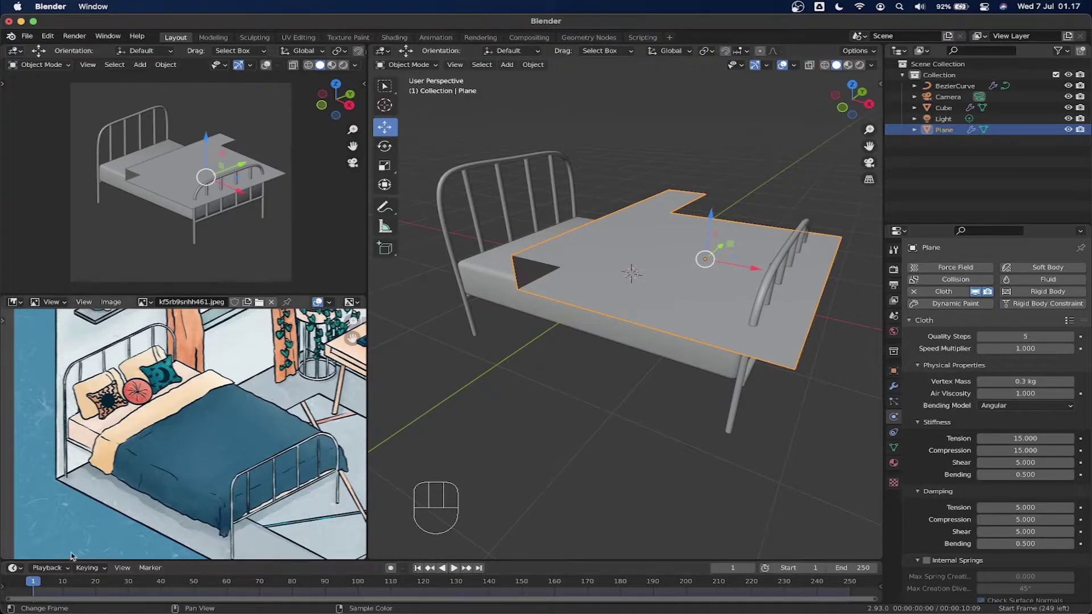
{"action": "left_click", "coordinate": [455, 569]}
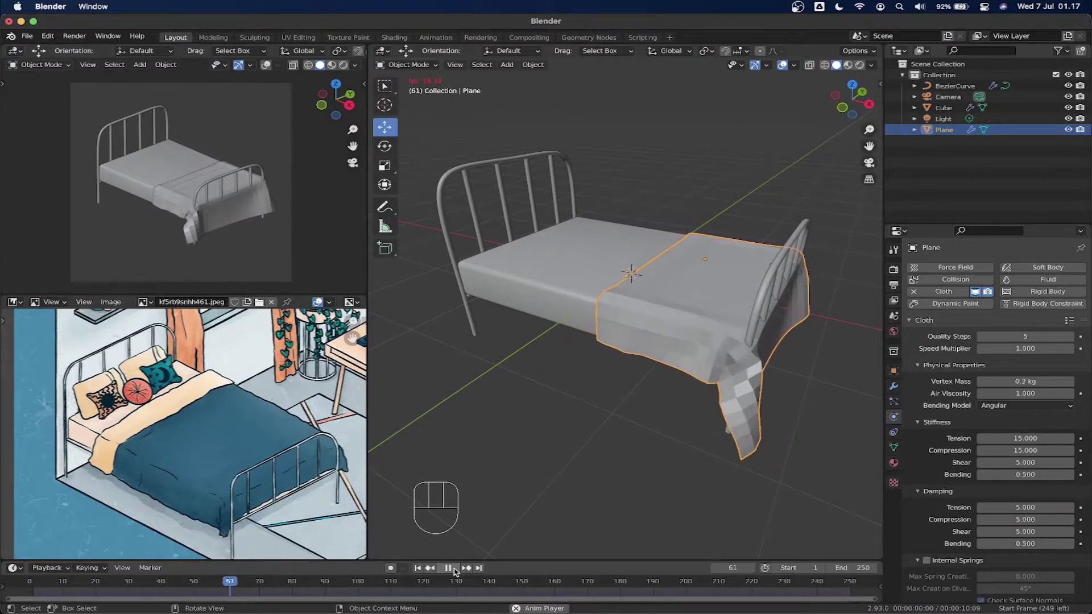
{"action": "left_click", "coordinate": [454, 569]}
{"action": "middle_click_drag", "start_coordinate": [751, 347], "coordinate": [706, 288]}
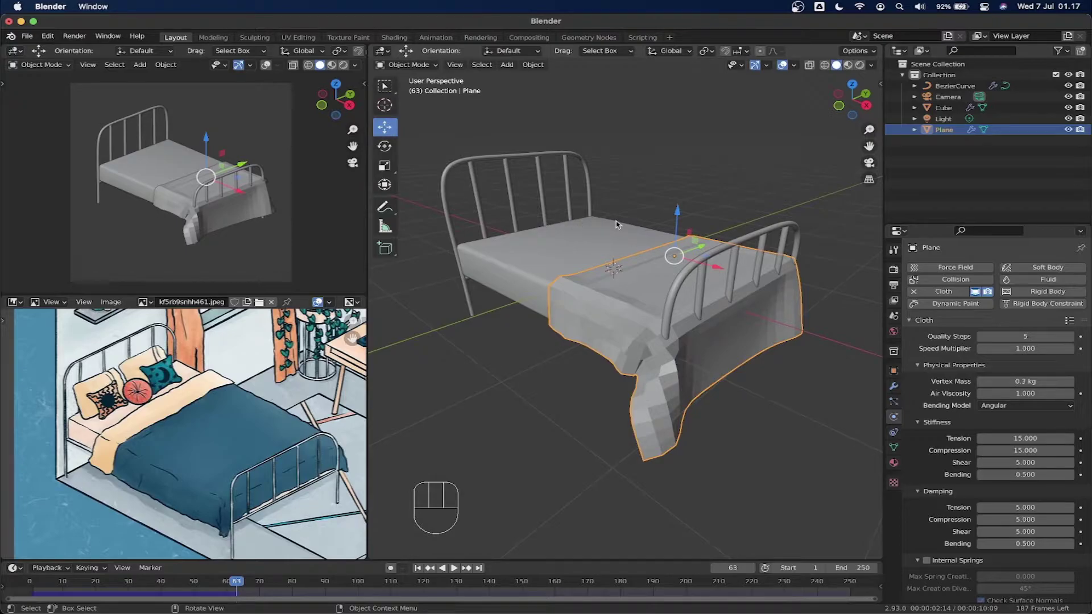
{"action": "left_click", "coordinate": [419, 569]}
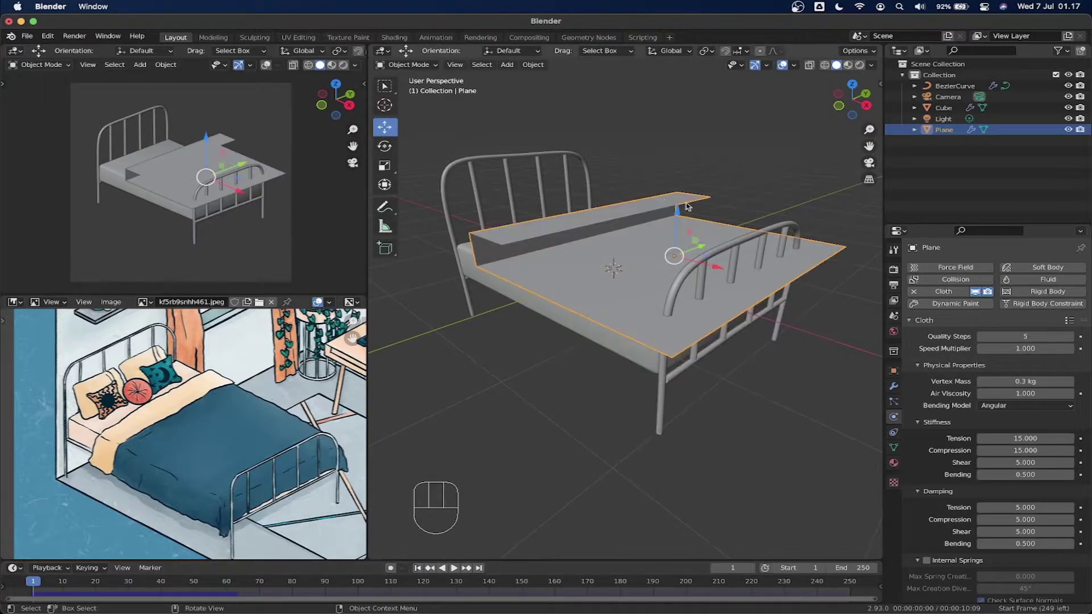
Apply the Silk cloth preset to the blanket, previewing its drape up to about frame 73 and returning to frame 1.
{"action": "left_click", "coordinate": [1069, 321]}
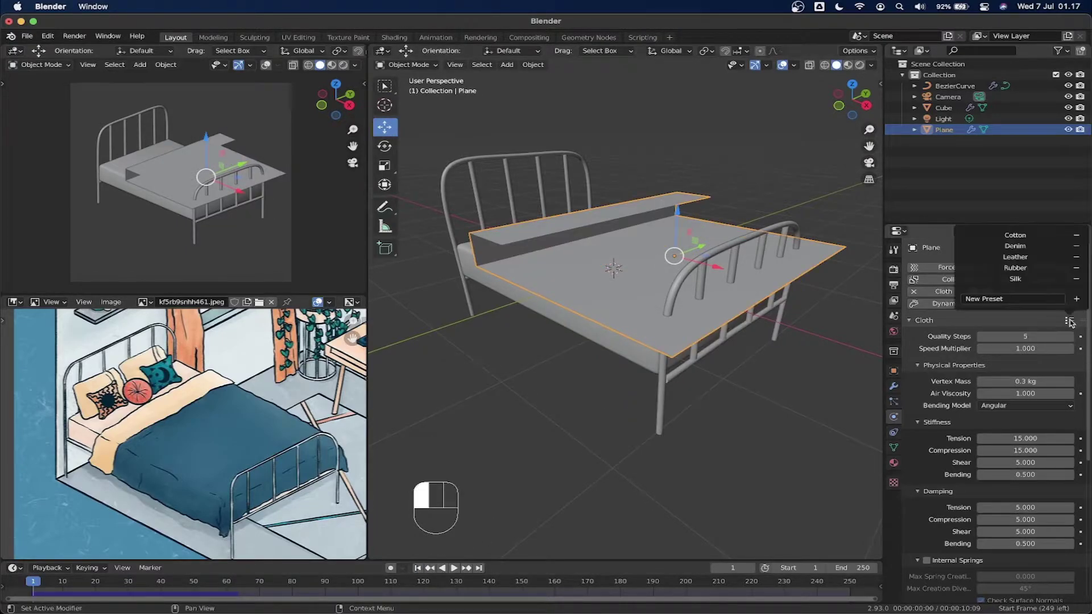
{"action": "left_click", "coordinate": [1008, 281]}
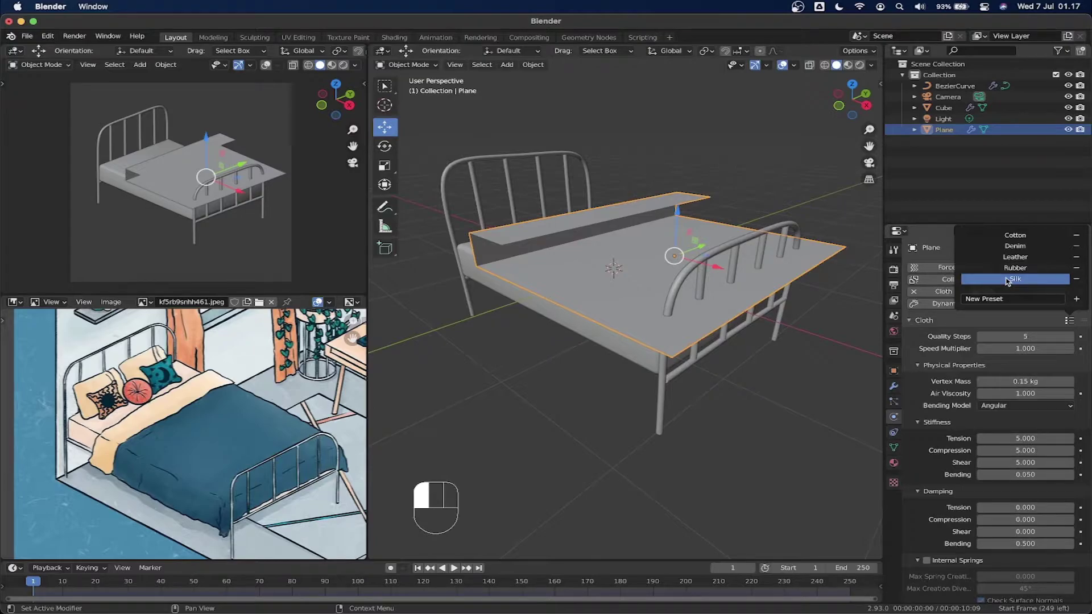
{"action": "left_click", "coordinate": [454, 568]}
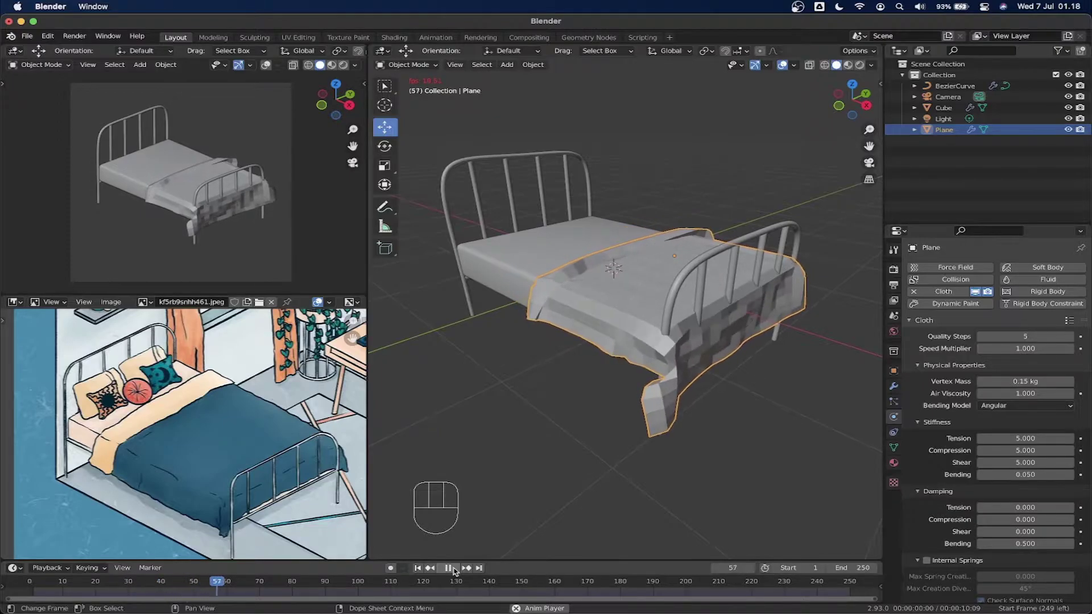
{"action": "left_click", "coordinate": [454, 568]}
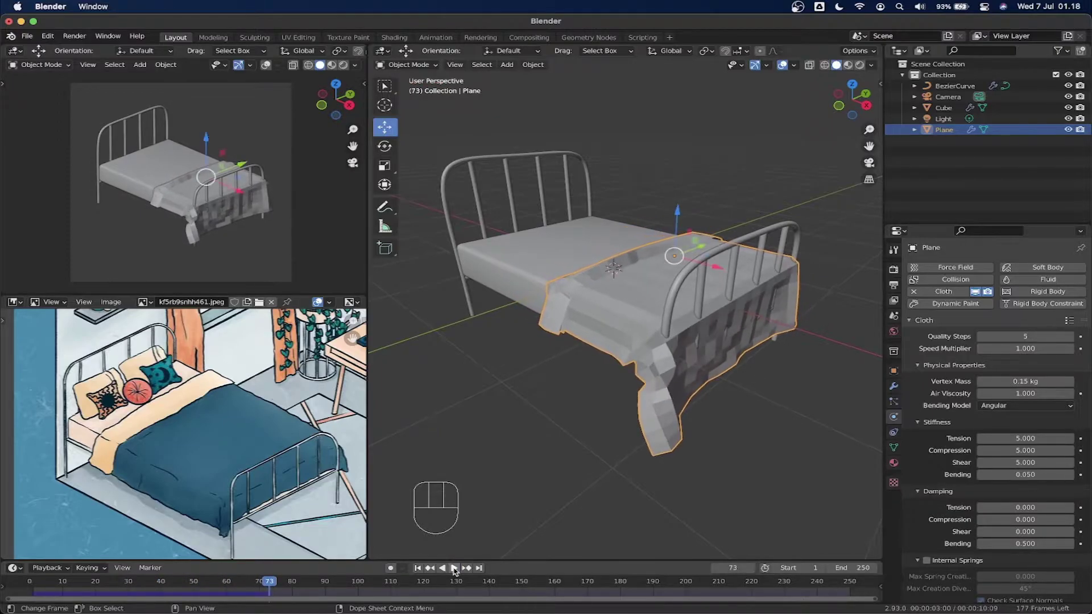
{"action": "middle_click_drag", "start_coordinate": [587, 367], "coordinate": [614, 372]}
{"action": "left_click", "coordinate": [418, 568]}
{"action": "mouse_move", "coordinate": [673, 297]}
{"action": "middle_mouse_down", "text": "shift"}
{"action": "mouse_move", "coordinate": [605, 320]}
{"action": "mouse_move", "coordinate": [654, 297]}
{"action": "middle_mouse_up", "text": "shift"}
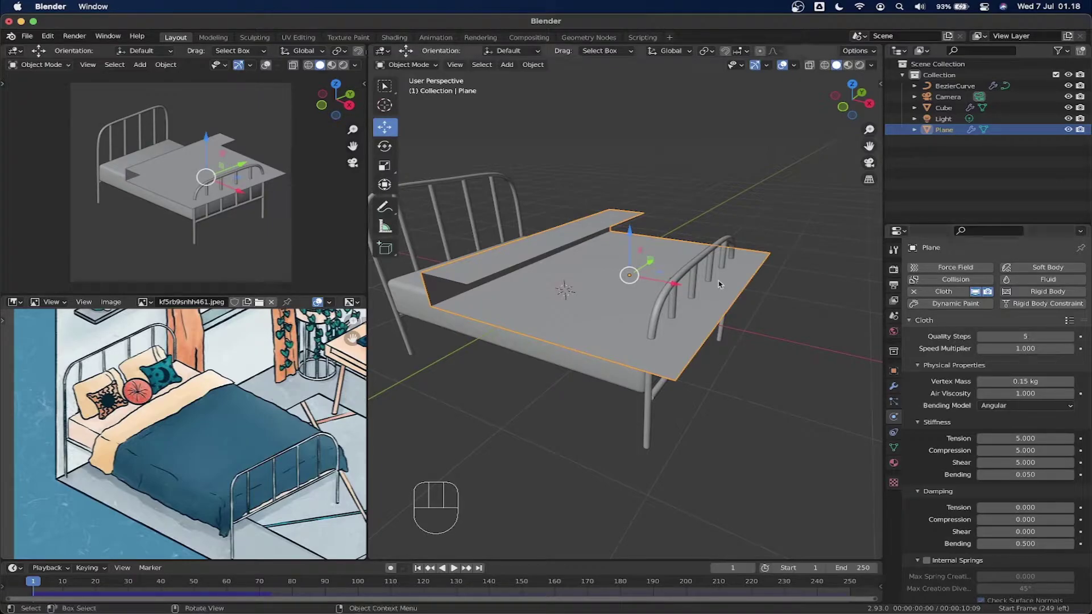
Show the wireframe and add a Subdivision Surface modifier above the blanket's Cloth modifier, with viewport and render levels at 1.
{"action": "key", "text": "shift+f"}
{"action": "left_click", "coordinate": [603, 237]}
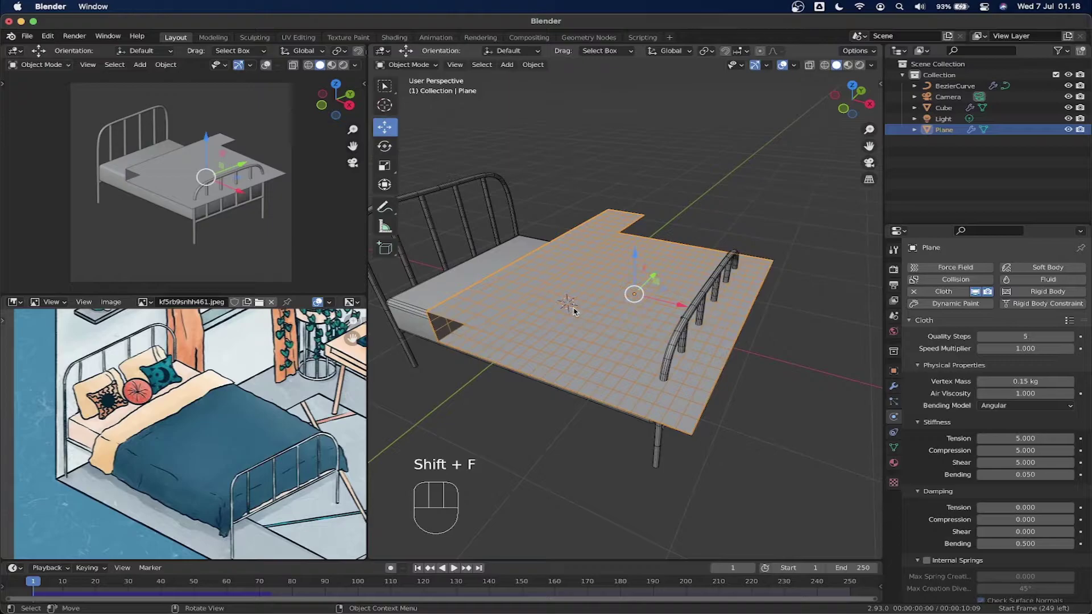
{"action": "left_click", "coordinate": [894, 387]}
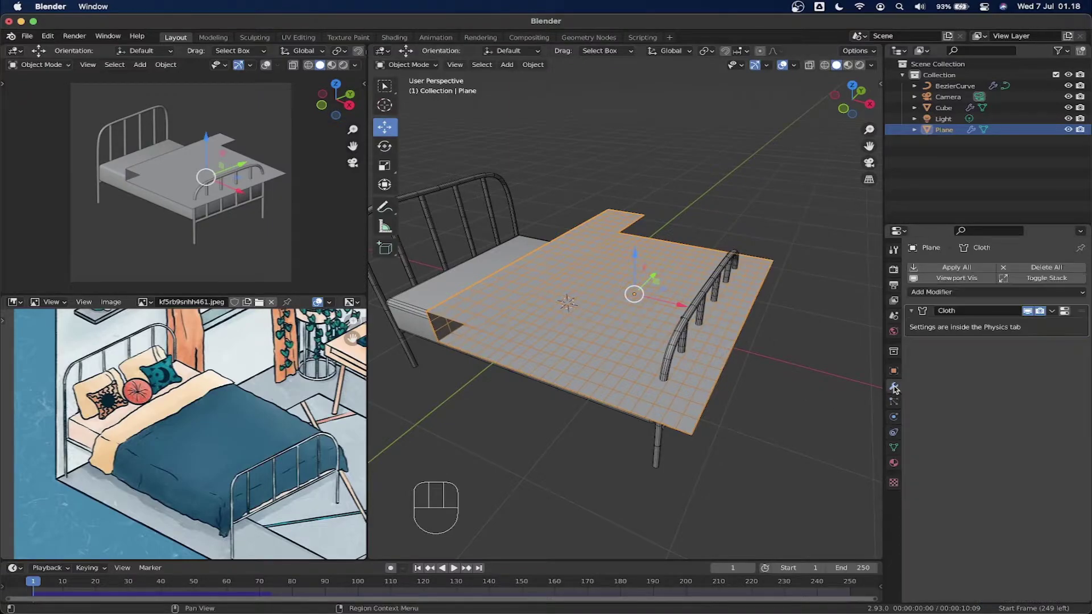
{"action": "left_click", "coordinate": [932, 291]}
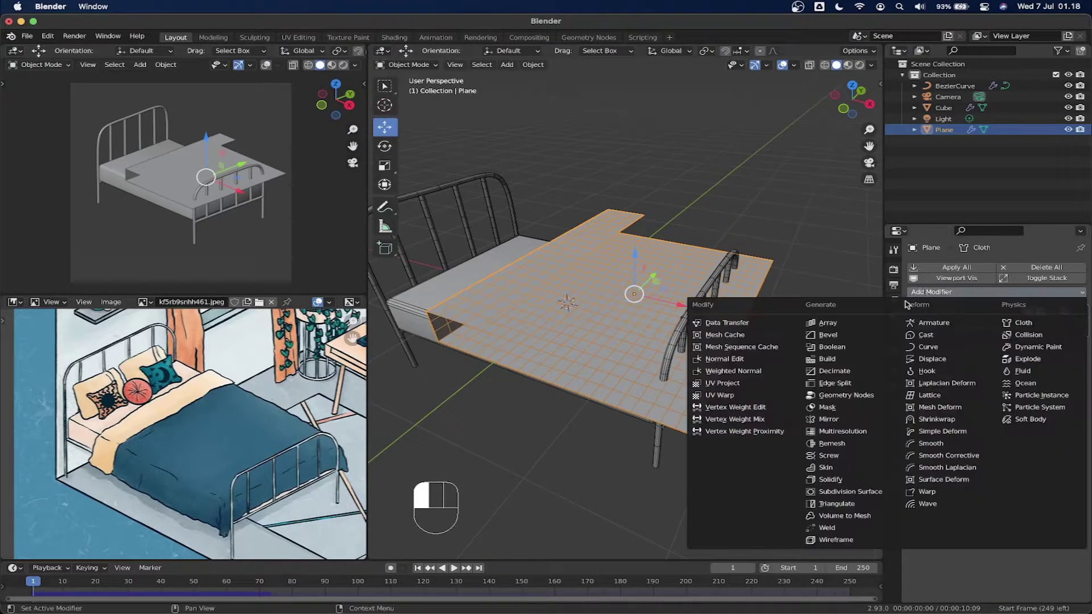
{"action": "left_click", "coordinate": [857, 493]}
{"action": "left_click_drag", "start_coordinate": [1080, 345], "coordinate": [1082, 302]}
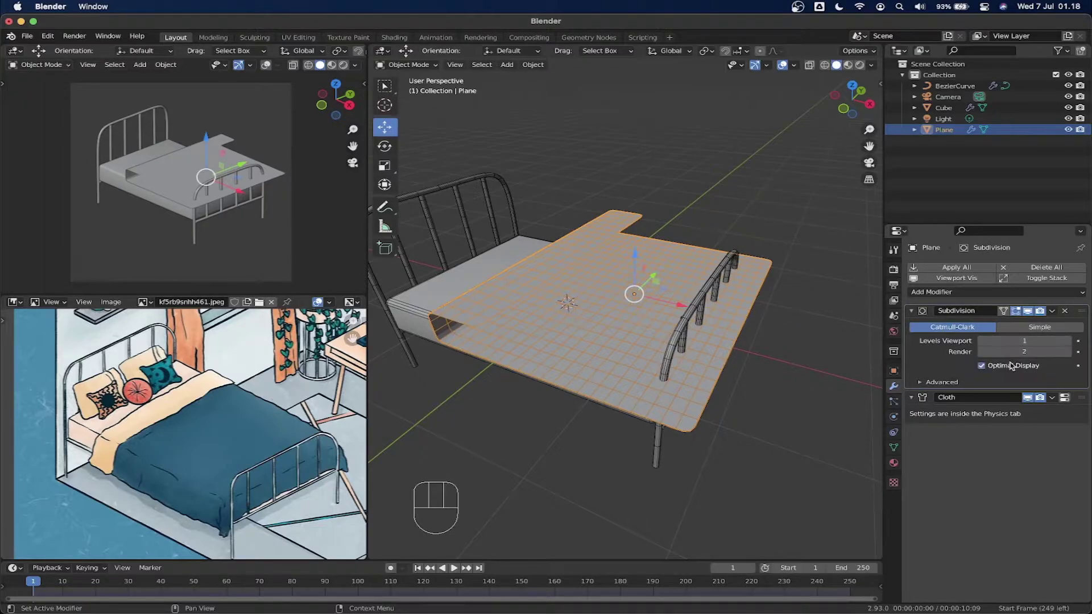
{"action": "left_click", "coordinate": [982, 353]}
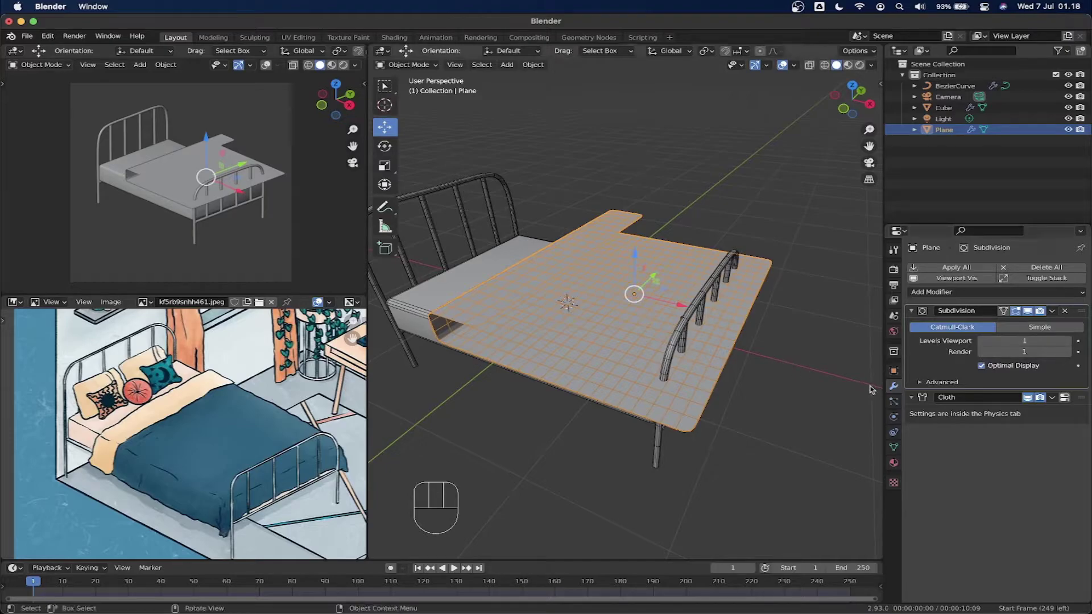
Preview the subdivided blanket's cloth simulation up to about frame 38 and inspect the draped edge.
{"action": "left_click", "coordinate": [1064, 398]}
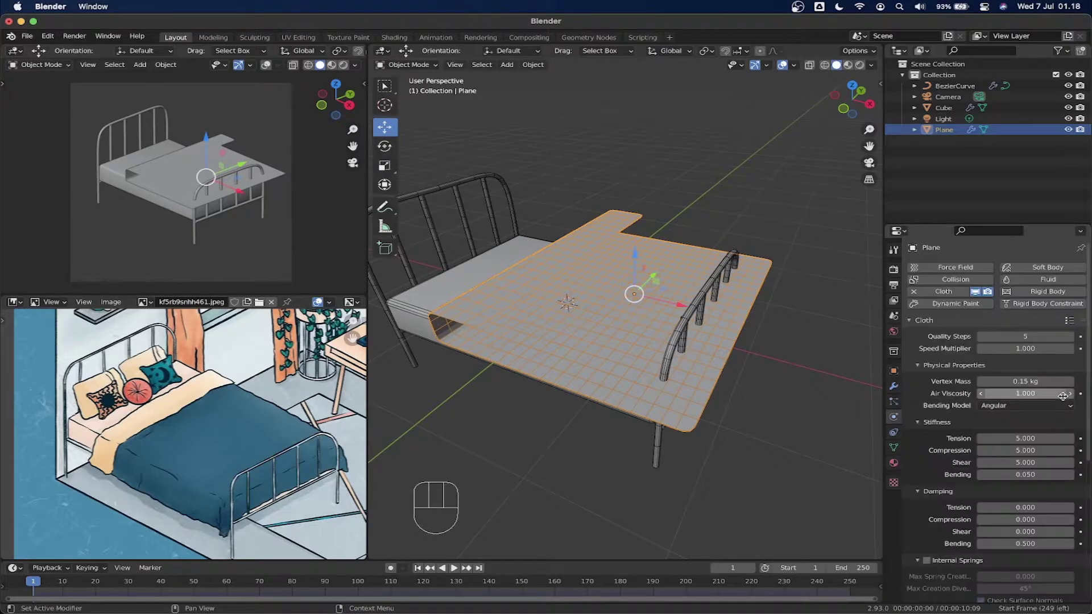
{"action": "middle_click_drag", "start_coordinate": [421, 444], "coordinate": [411, 580]}
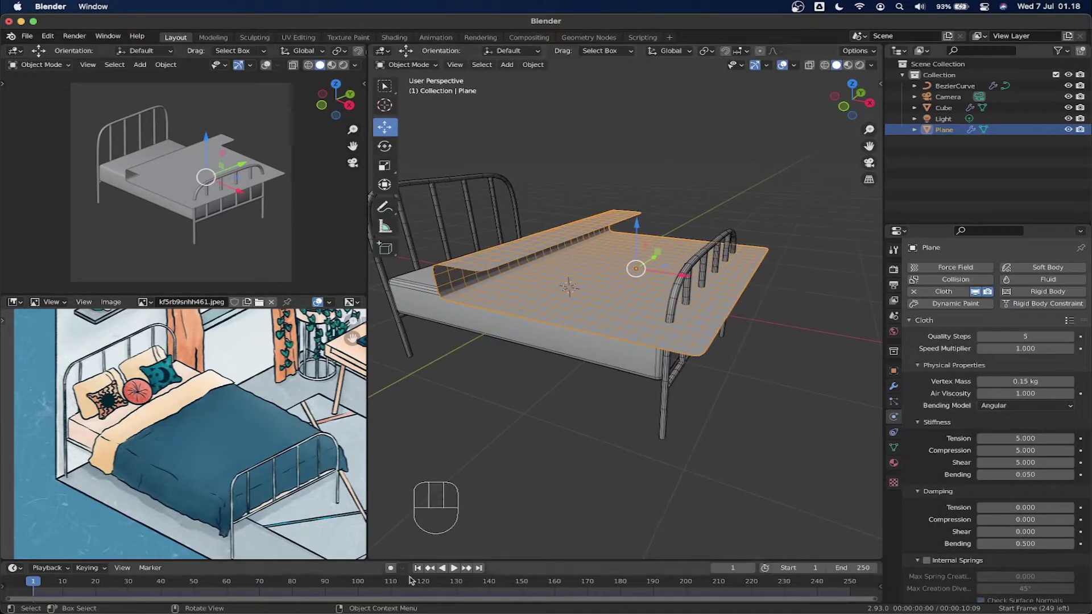
{"action": "left_click", "coordinate": [454, 569]}
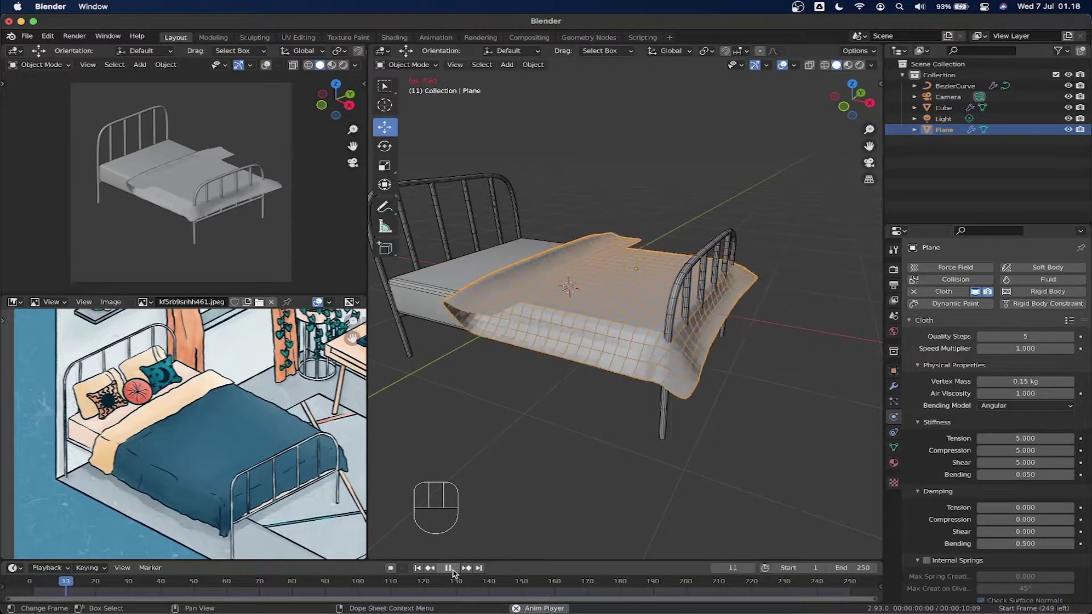
{"action": "left_click", "coordinate": [449, 568]}
{"action": "middle_click_drag", "start_coordinate": [569, 364], "coordinate": [717, 350]}
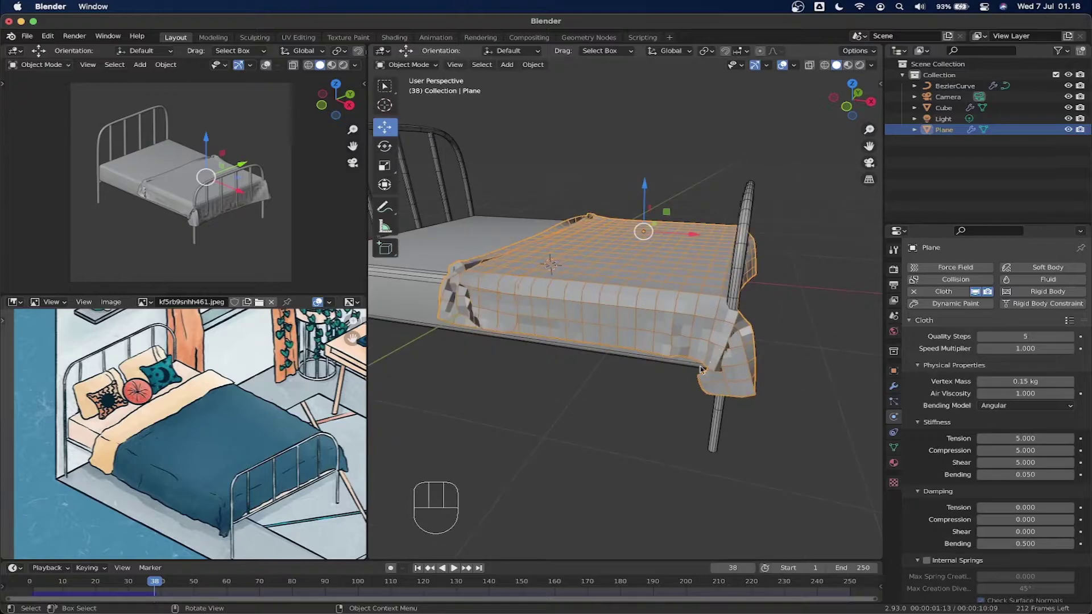
Shade the blanket smooth, hide the wireframe overlay and deselect the blanket.
{"action": "right_click", "coordinate": [572, 305]}
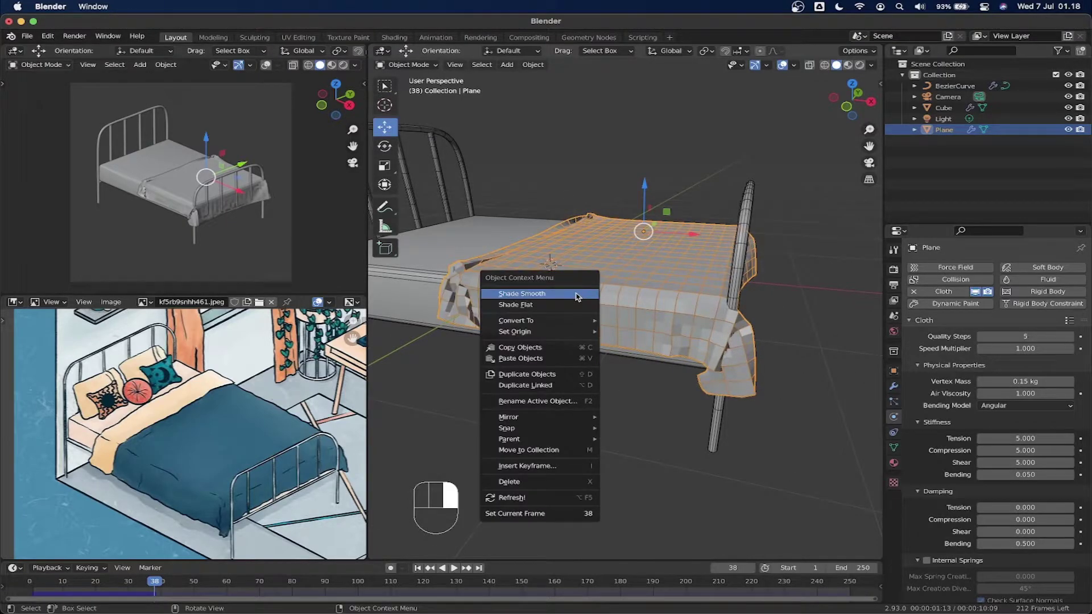
{"action": "left_click", "coordinate": [577, 295]}
{"action": "key", "text": "shift+f"}
{"action": "middle_click_drag", "start_coordinate": [612, 280], "coordinate": [616, 330]}
{"action": "left_click", "coordinate": [641, 157]}
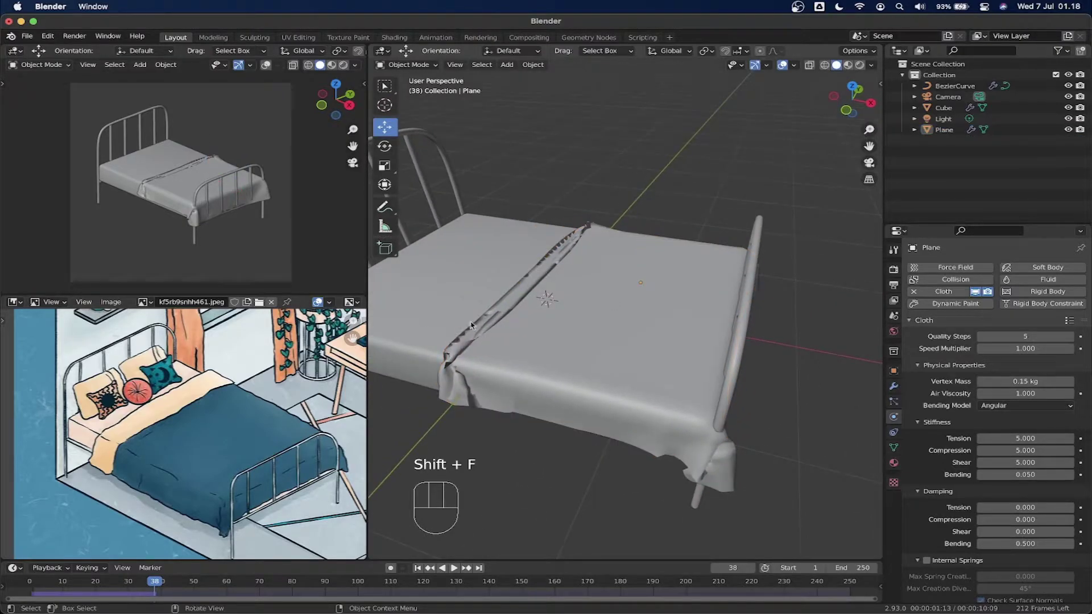
Return to frame 1 and set the blanket's cloth vertex mass to 0.05 kg.
{"action": "left_click", "coordinate": [418, 568]}
{"action": "middle_click_drag", "start_coordinate": [506, 393], "coordinate": [520, 376]}
{"action": "scroll", "coordinate": [519, 373], "scroll_direction": "down", "scroll_amount": 5}
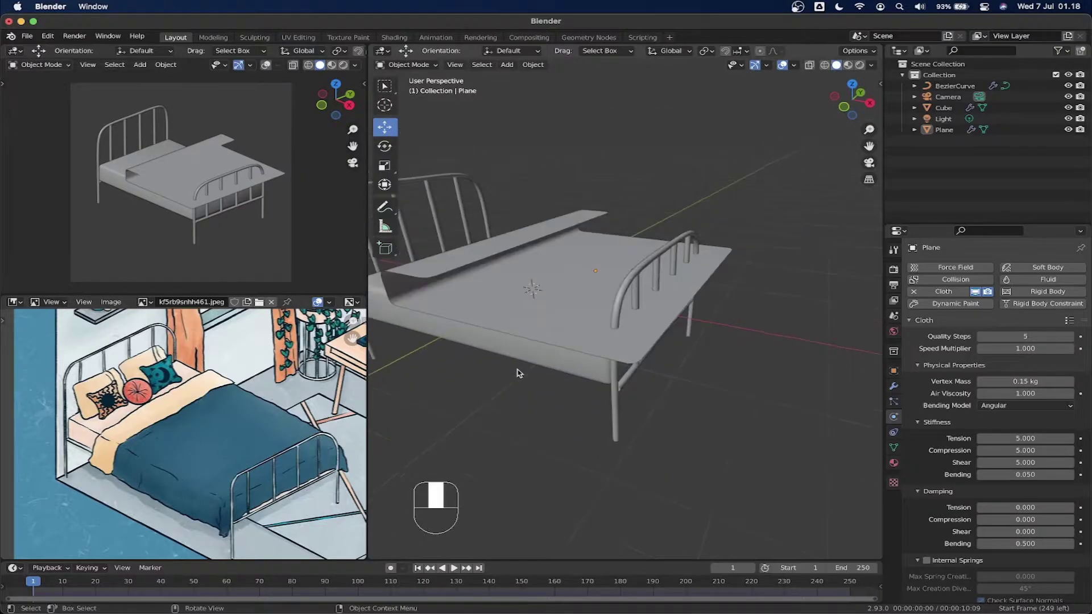
{"action": "left_click", "coordinate": [556, 337]}
{"action": "middle_click_drag", "start_coordinate": [591, 318], "coordinate": [658, 322], "text": "shift"}
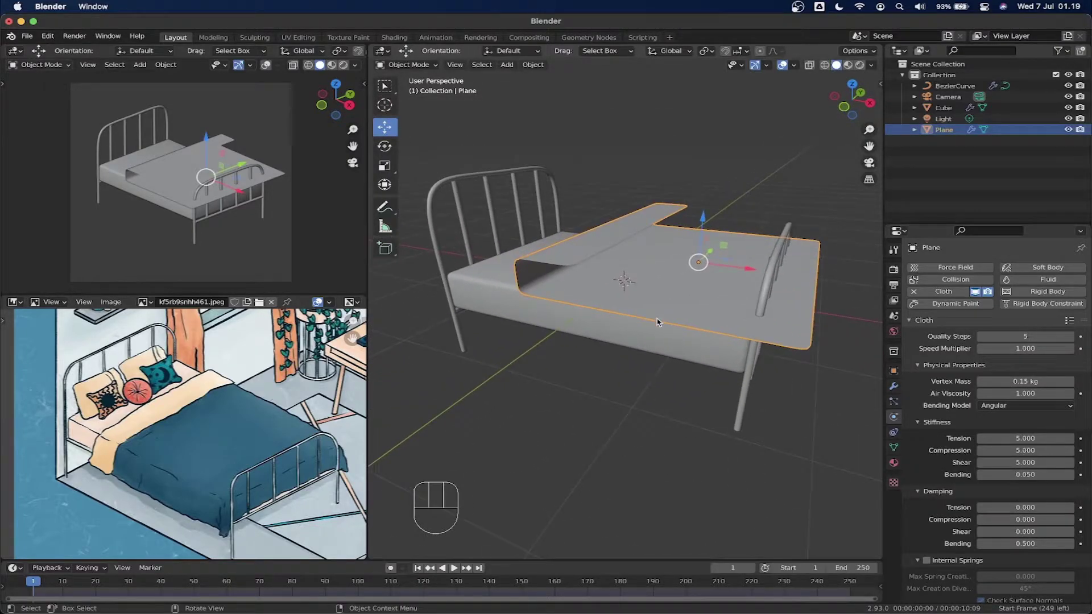
{"action": "left_click", "coordinate": [1016, 381]}
{"action": "left_click", "coordinate": [997, 381]}
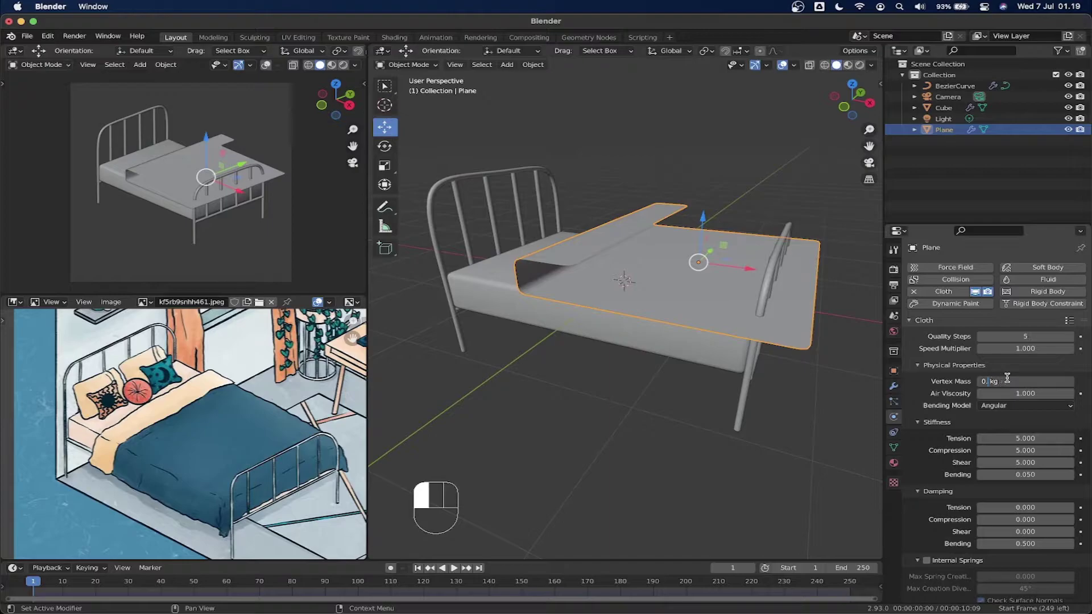
{"action": "type", "text": "05"}
{"action": "key", "text": "Return"}
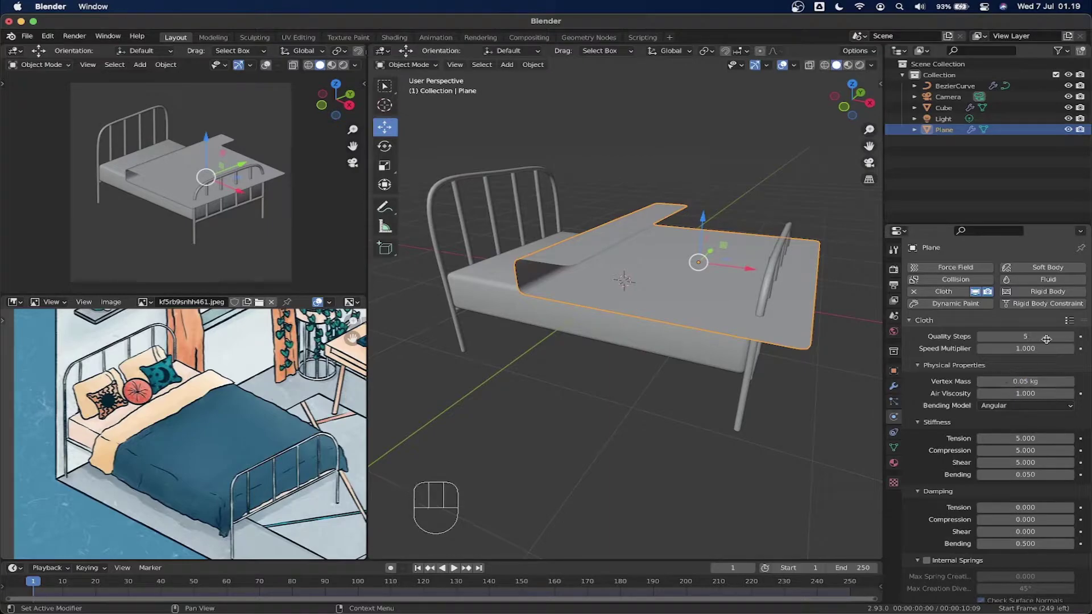
{"action": "key", "text": "shift+f"}
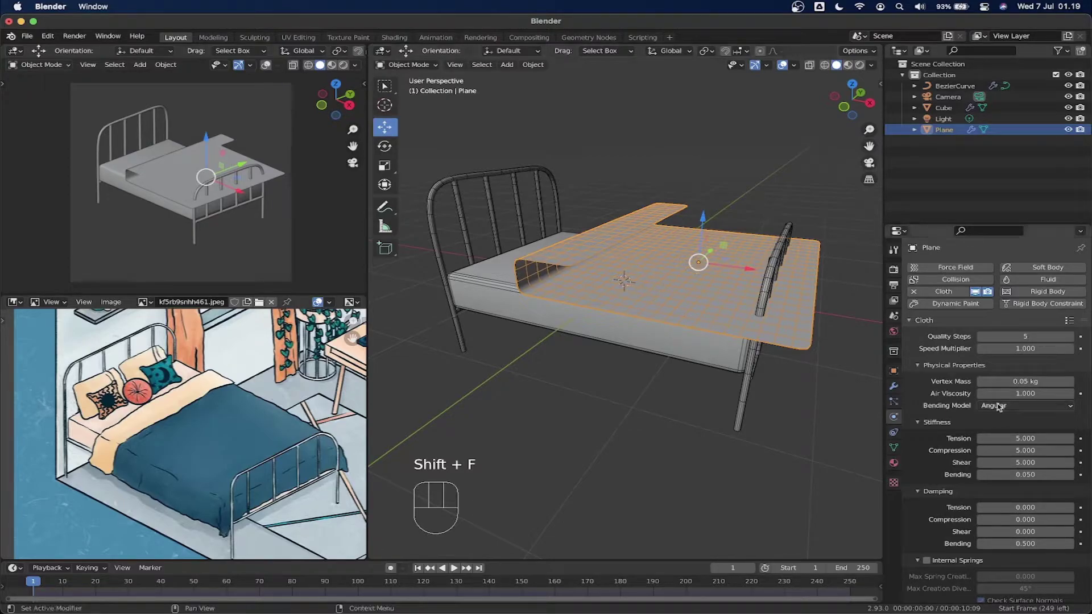
{"action": "key", "text": "shift+f"}
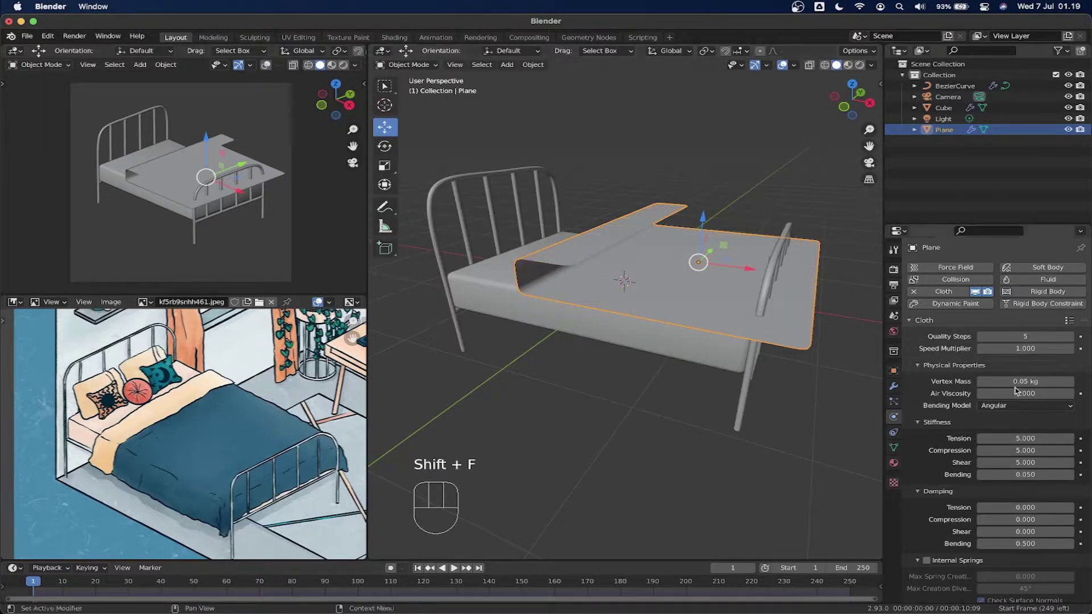
Expand the Collisions settings of the blanket's cloth physics.
{"action": "scroll", "coordinate": [950, 401], "scroll_direction": "down", "scroll_amount": 8}
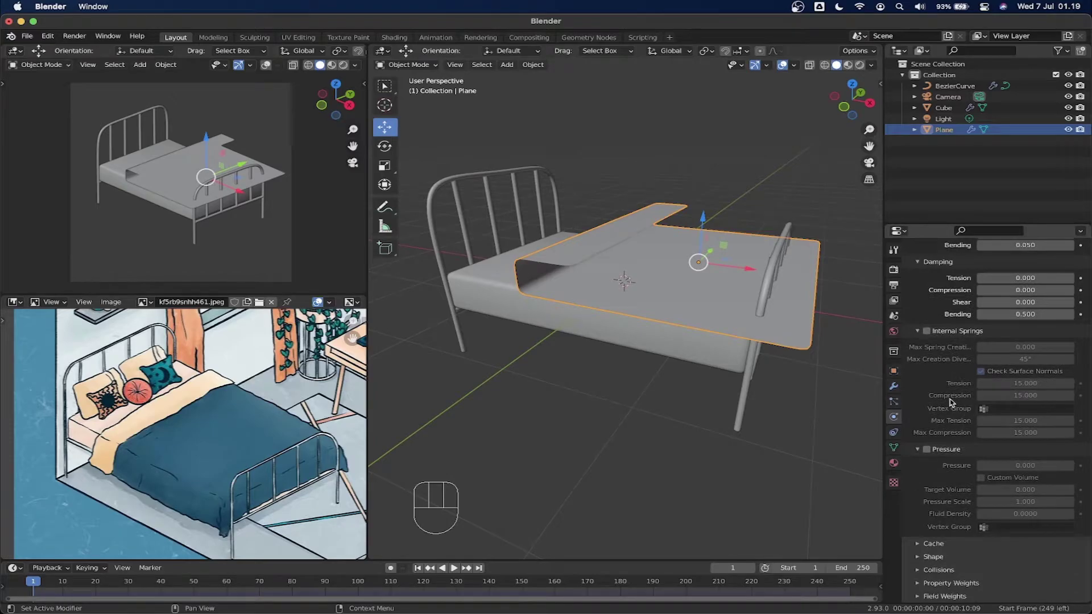
{"action": "left_click", "coordinate": [945, 571]}
{"action": "scroll", "coordinate": [947, 505], "scroll_direction": "down", "scroll_amount": 5}
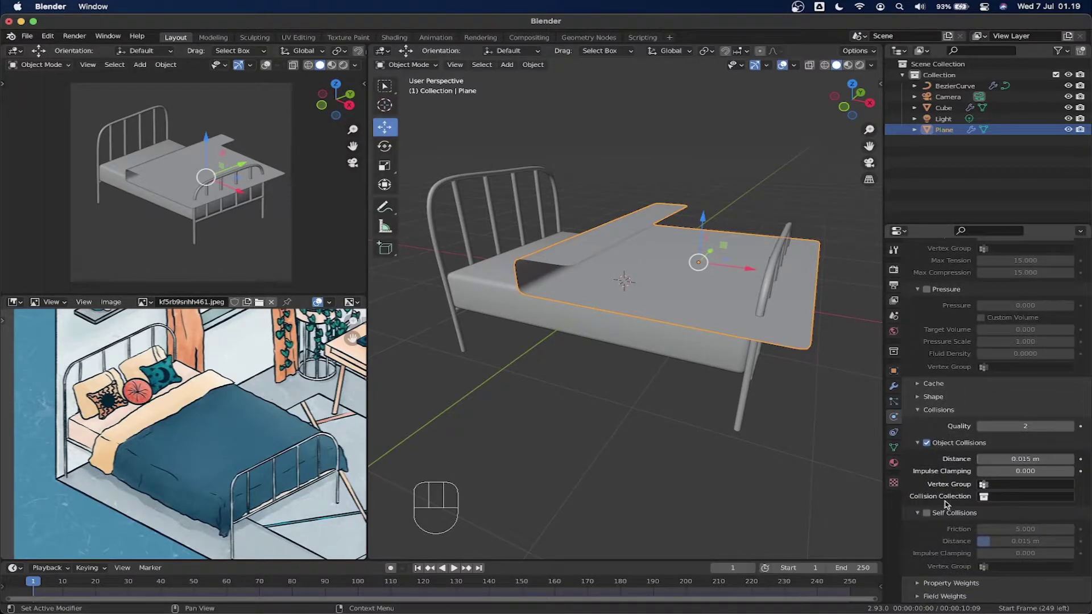
Preview the lighter blanket's simulation up to about frame 48, inspect its gap above the mattress, and return to frame 1.
{"action": "middle_click_drag", "start_coordinate": [739, 318], "coordinate": [654, 319]}
{"action": "left_click", "coordinate": [454, 568]}
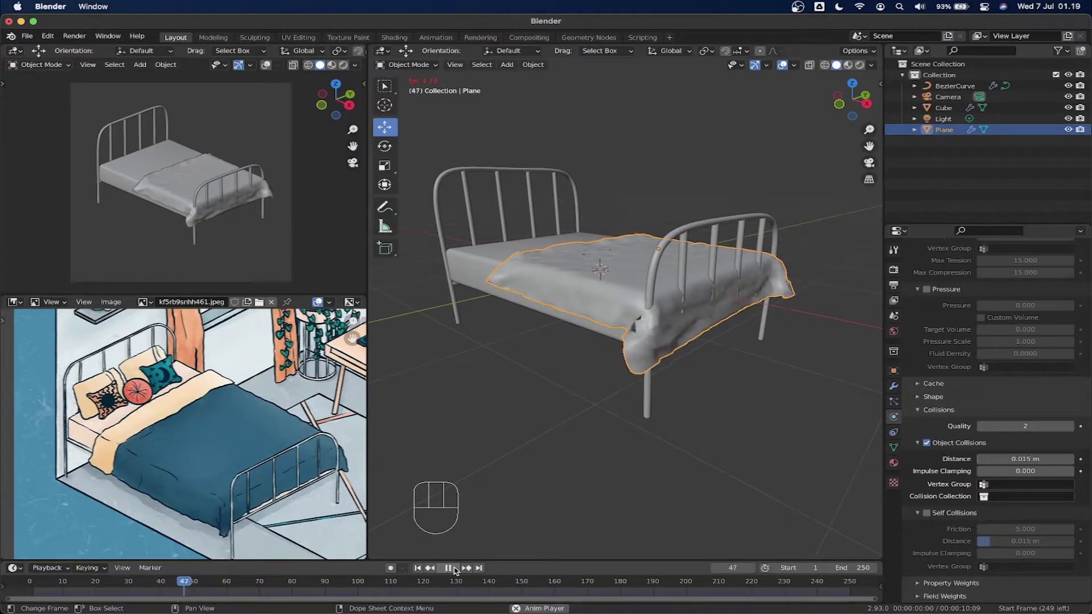
{"action": "left_click", "coordinate": [449, 569]}
{"action": "middle_click_drag", "start_coordinate": [654, 319], "coordinate": [722, 183]}
{"action": "scroll", "coordinate": [711, 287], "scroll_direction": "up", "scroll_amount": 5}
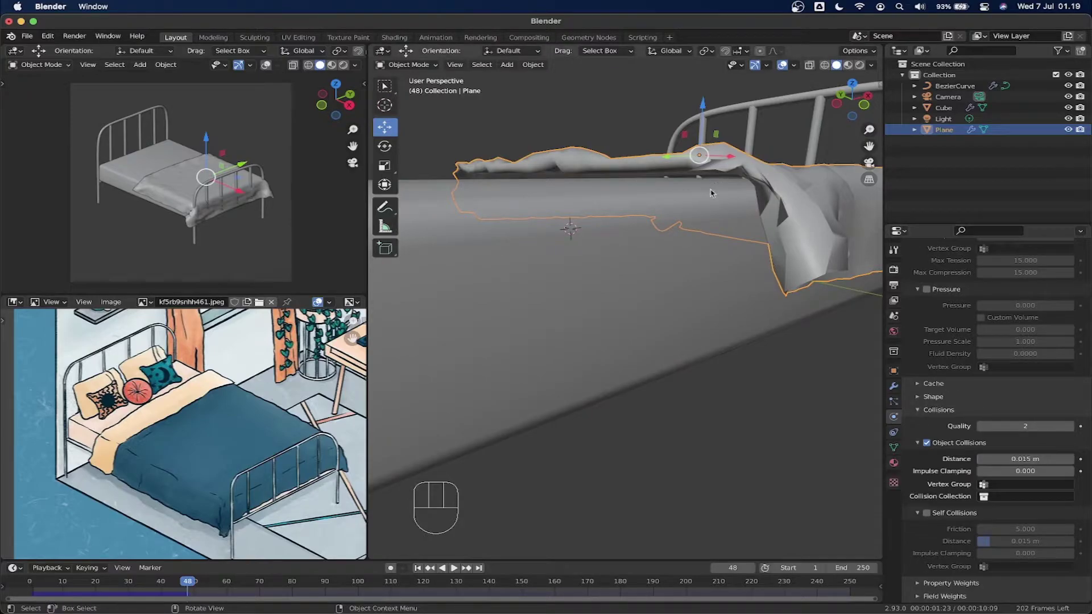
{"action": "scroll", "coordinate": [722, 205], "scroll_direction": "down", "scroll_amount": 5}
{"action": "left_click", "coordinate": [756, 251]}
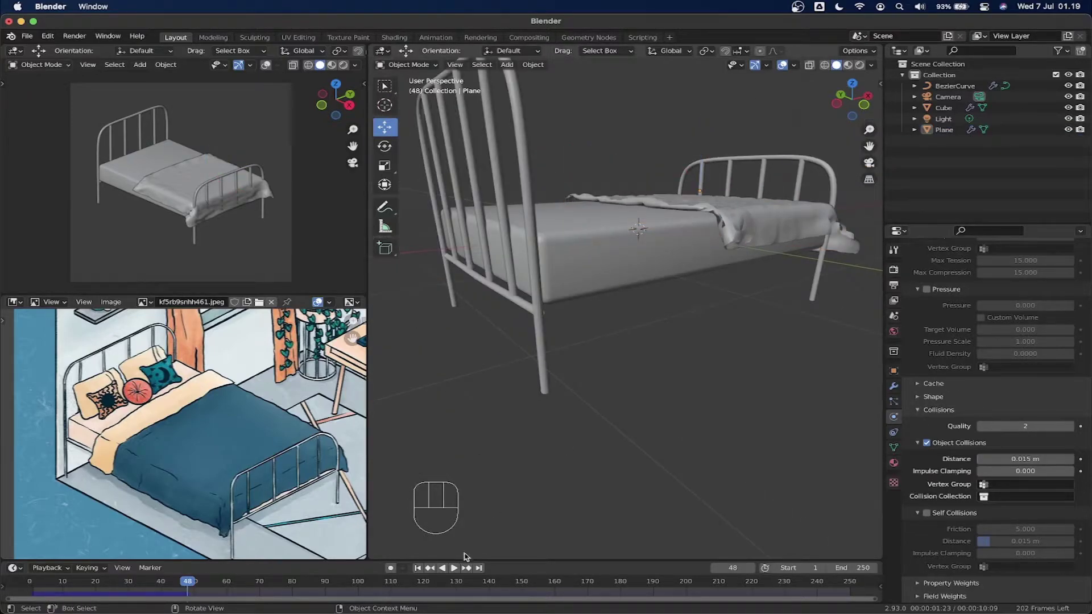
{"action": "left_click", "coordinate": [417, 568]}
{"action": "middle_click_drag", "start_coordinate": [736, 282], "coordinate": [654, 287]}
Set the blanket's object collision distance to 0.002 m.
{"action": "left_click", "coordinate": [1018, 460]}
{"action": "left_click", "coordinate": [1004, 457]}
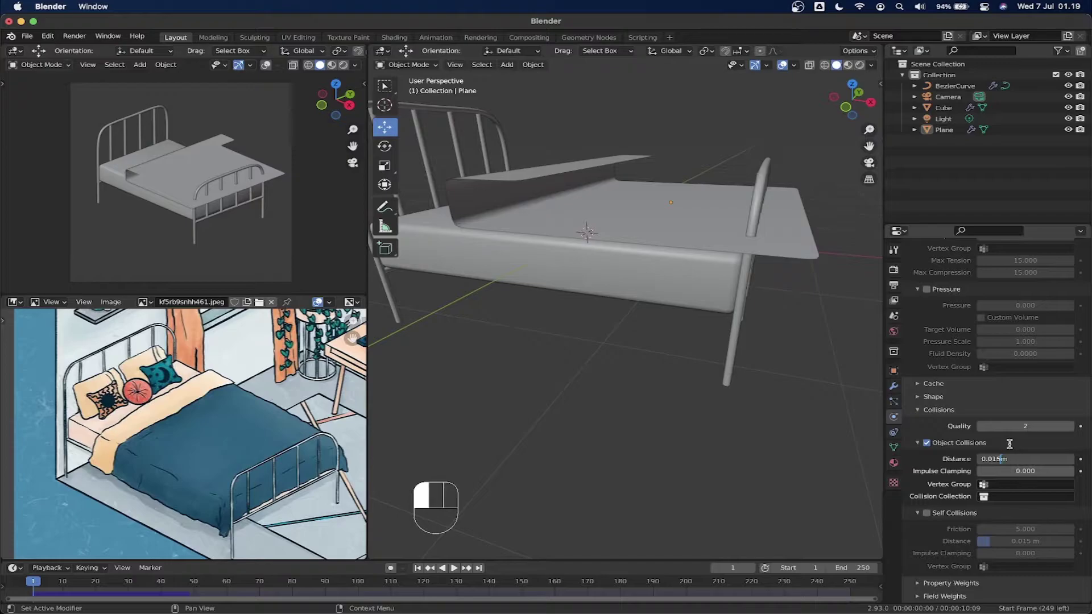
{"action": "key", "text": "BackSpace"}
{"action": "left_click", "coordinate": [1010, 443]}
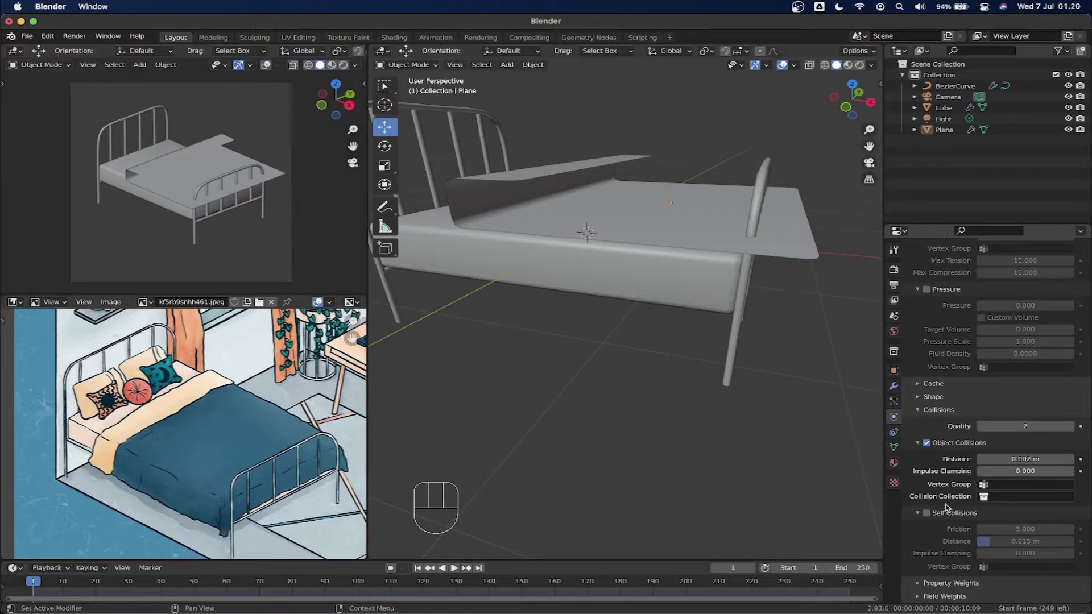
Enable self collisions for the blanket's cloth with a distance of 0.002 m.
{"action": "left_click", "coordinate": [927, 513]}
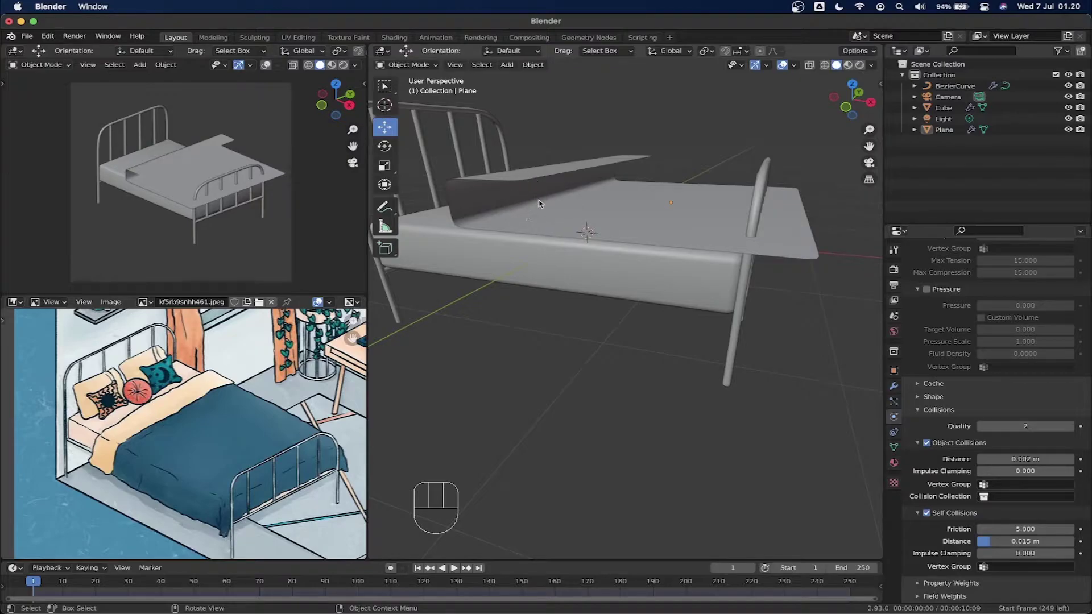
{"action": "left_click", "coordinate": [994, 538]}
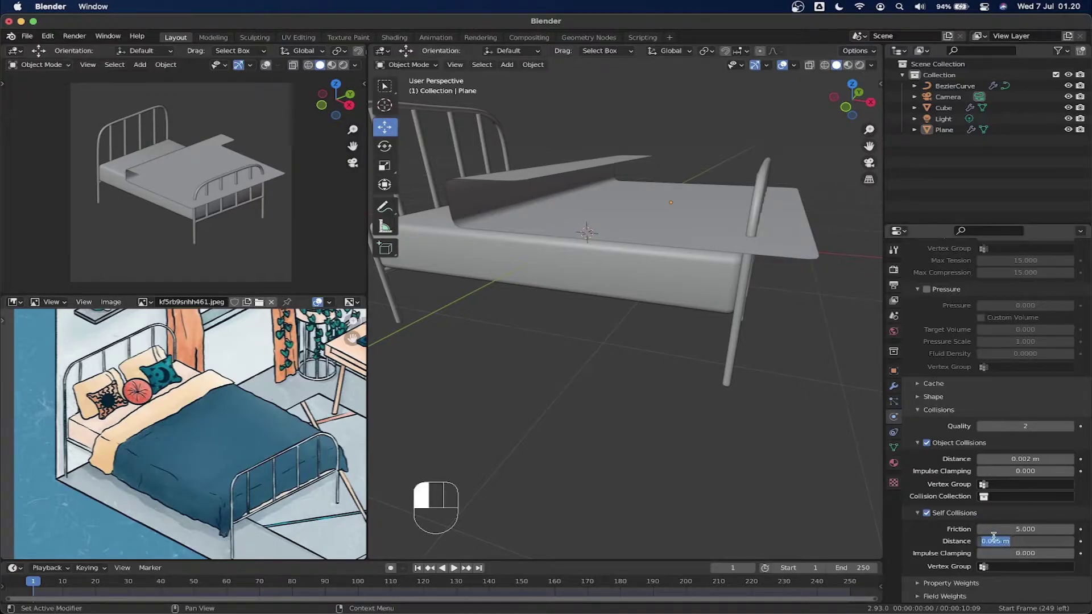
{"action": "left_click", "coordinate": [1000, 542]}
{"action": "key", "text": "BackSpace"}
{"action": "key", "text": "Return"}
Preview the blanket draping with self collisions up to about frame 64, inspect the fold from above, and return to frame 1.
{"action": "left_click", "coordinate": [417, 569]}
{"action": "left_click", "coordinate": [454, 568]}
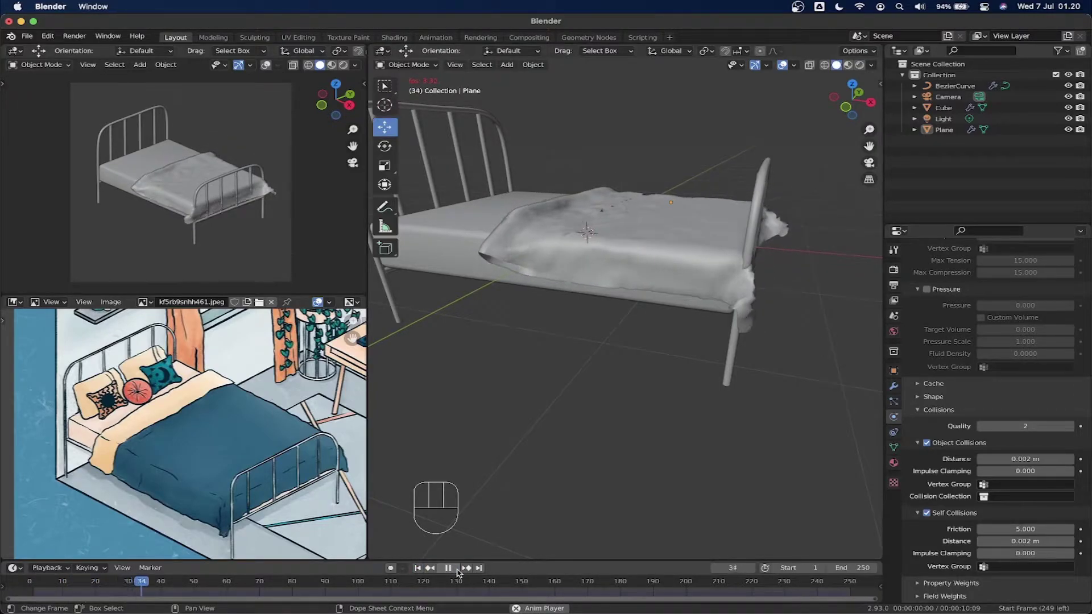
{"action": "left_click", "coordinate": [449, 568]}
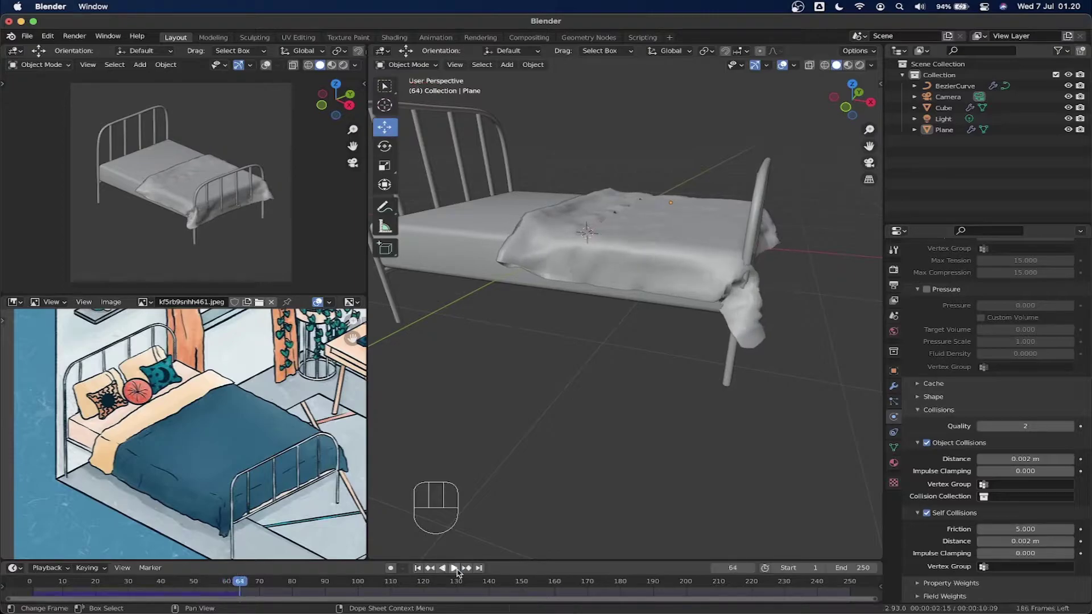
{"action": "middle_click_drag", "start_coordinate": [678, 278], "coordinate": [669, 305]}
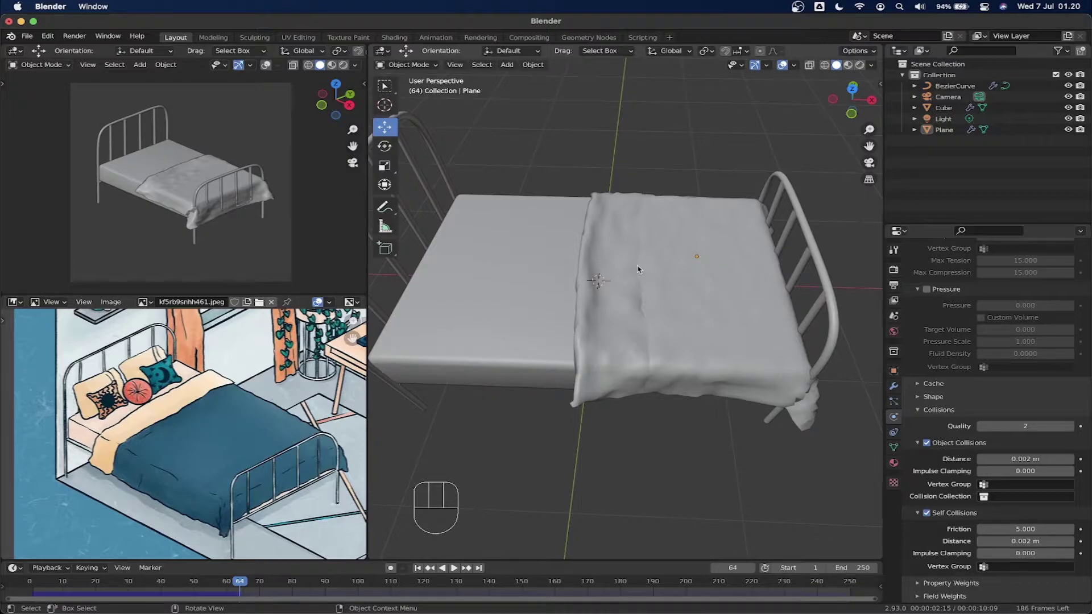
{"action": "left_click", "coordinate": [417, 568]}
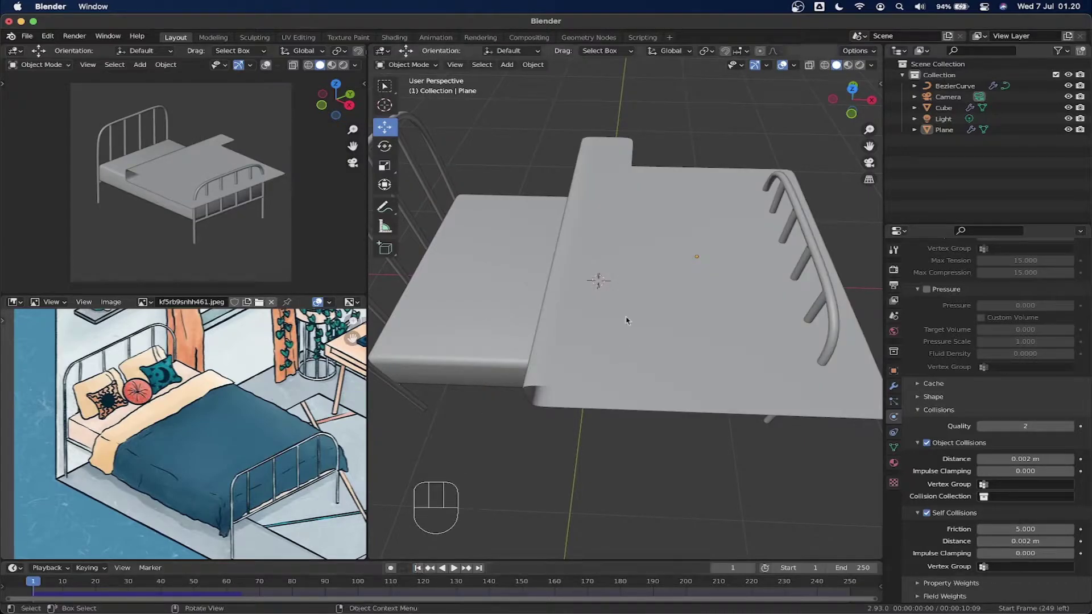
Move the blanket about 0.39 m along the X axis toward the headboard.
{"action": "left_click", "coordinate": [625, 317]}
{"action": "left_click_drag", "start_coordinate": [744, 256], "coordinate": [692, 259]}
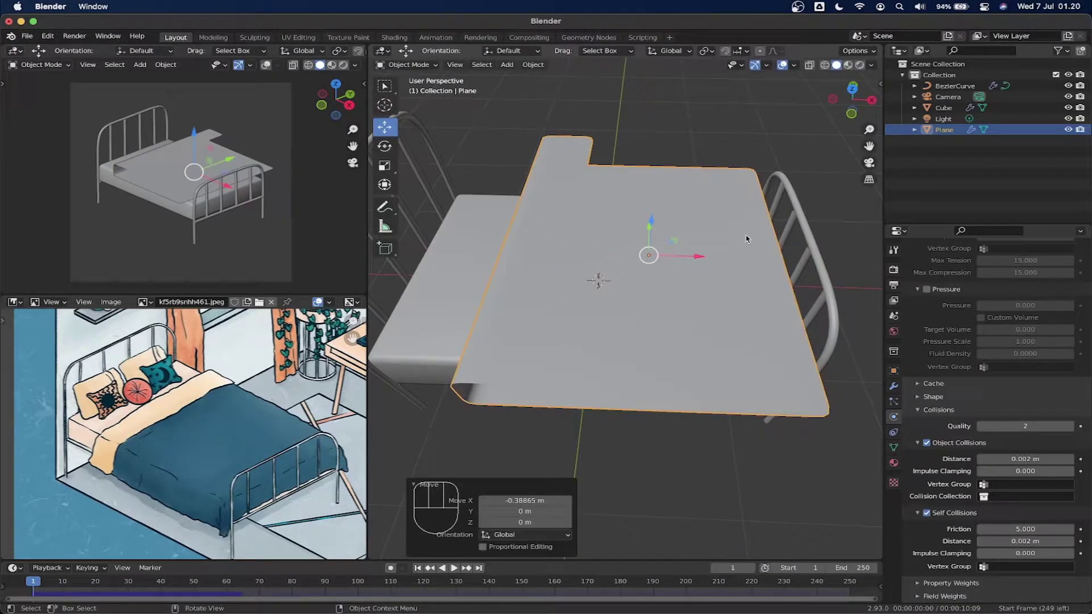
Extrude the blanket's foot-end edge about 0.1 m along X and repeat the extrusion twice so it extends past the footboard.
{"action": "middle_click_drag", "start_coordinate": [692, 259], "coordinate": [711, 284]}
{"action": "key", "text": "Tab"}
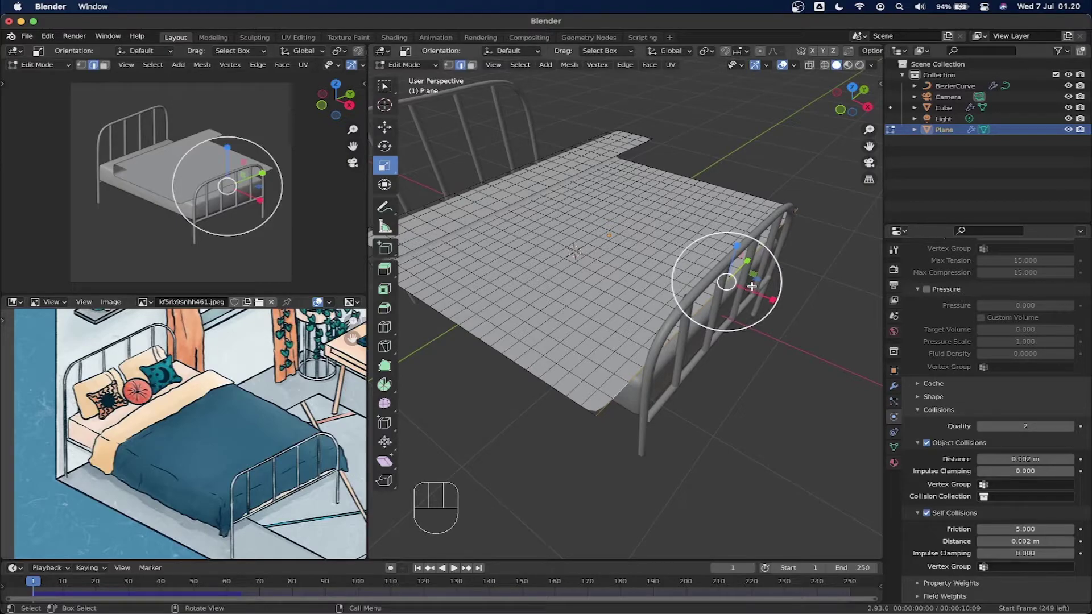
{"action": "key", "text": "e"}
{"action": "key", "text": "x"}
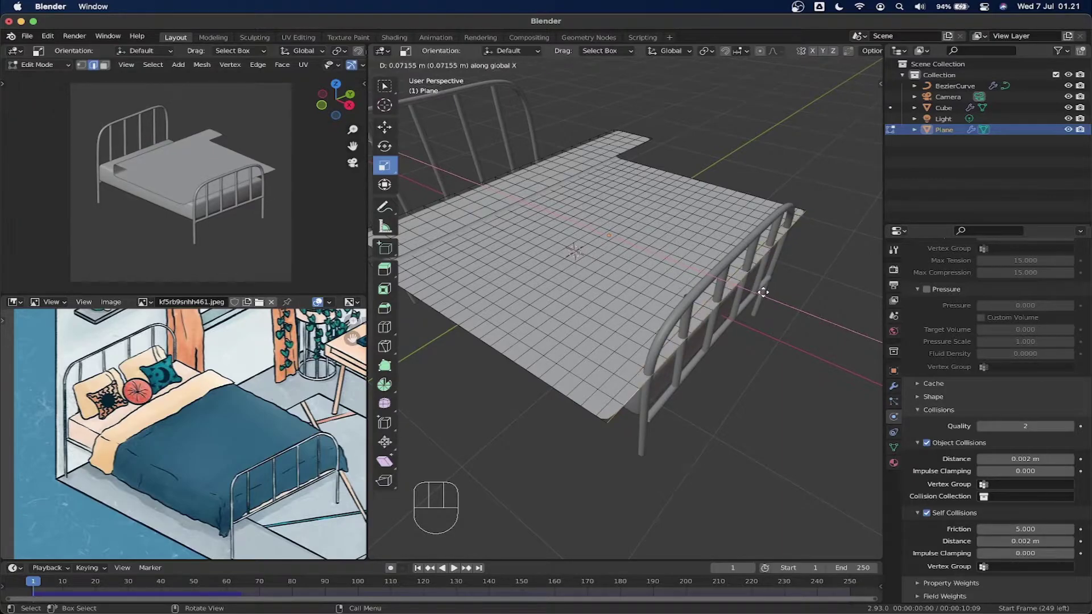
{"action": "left_click", "coordinate": [764, 293]}
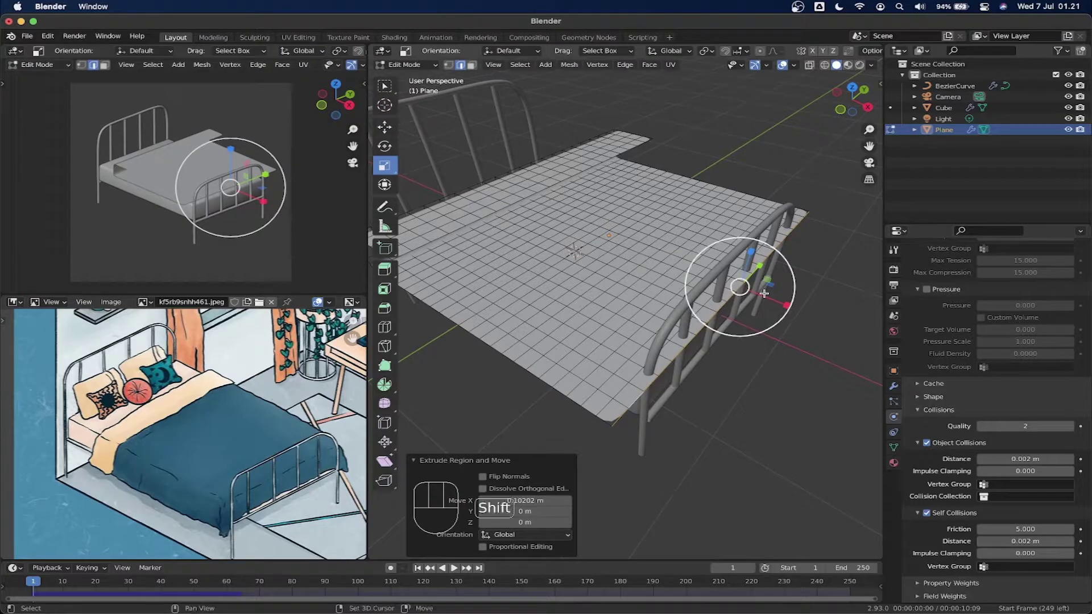
{"action": "key", "text": "shift+r"}
{"action": "key", "text": "shift+r"}
{"action": "middle_click_drag", "start_coordinate": [687, 338], "coordinate": [684, 313]}
{"action": "key", "text": "Tab"}
Set the blanket's cloth collision quality to 5 and its simulation quality steps to 8.
{"action": "middle_click_drag", "start_coordinate": [654, 231], "coordinate": [667, 230]}
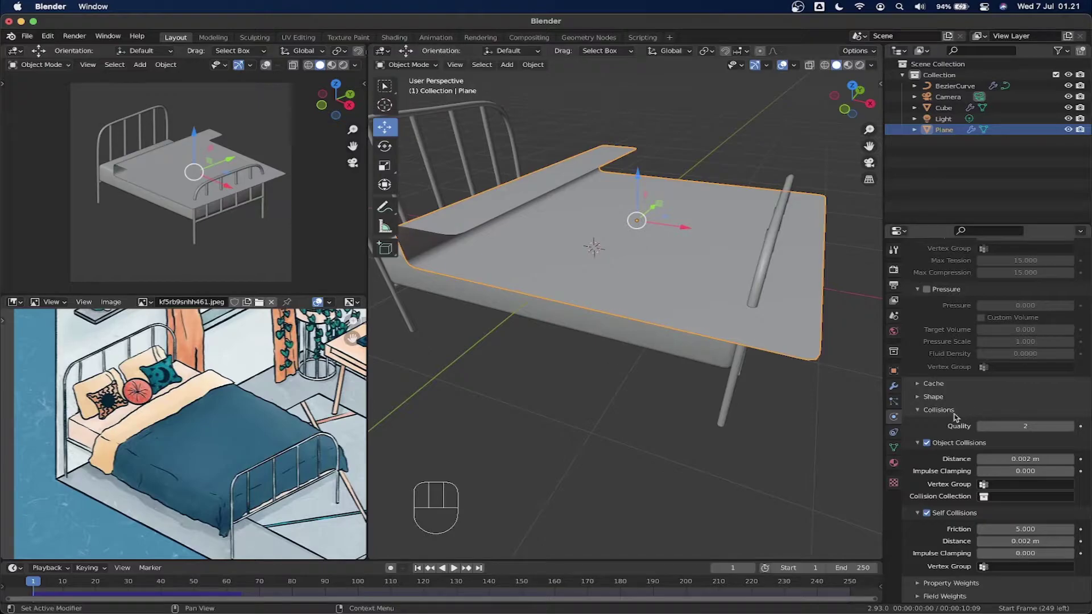
{"action": "left_click", "coordinate": [1028, 427]}
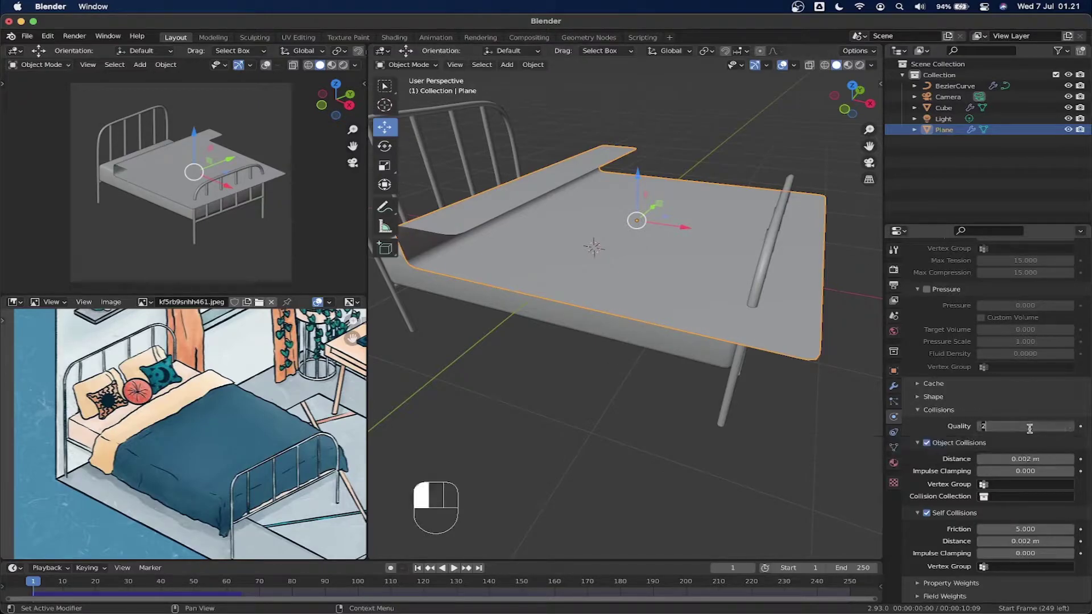
{"action": "type", "text": "5"}
{"action": "key", "text": "Return"}
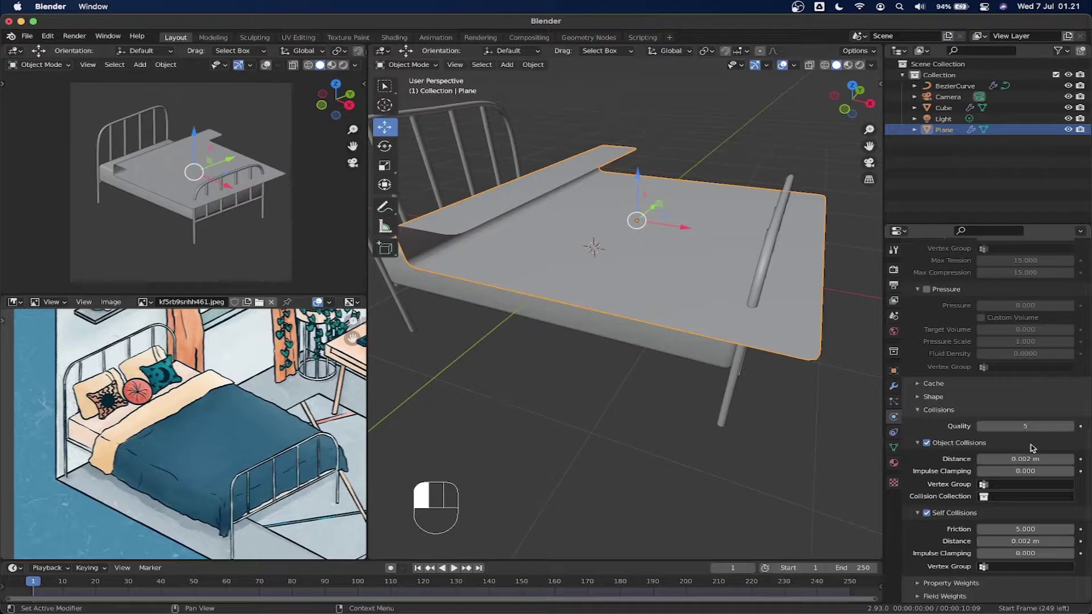
{"action": "scroll", "coordinate": [1024, 444], "scroll_direction": "up", "scroll_amount": 9}
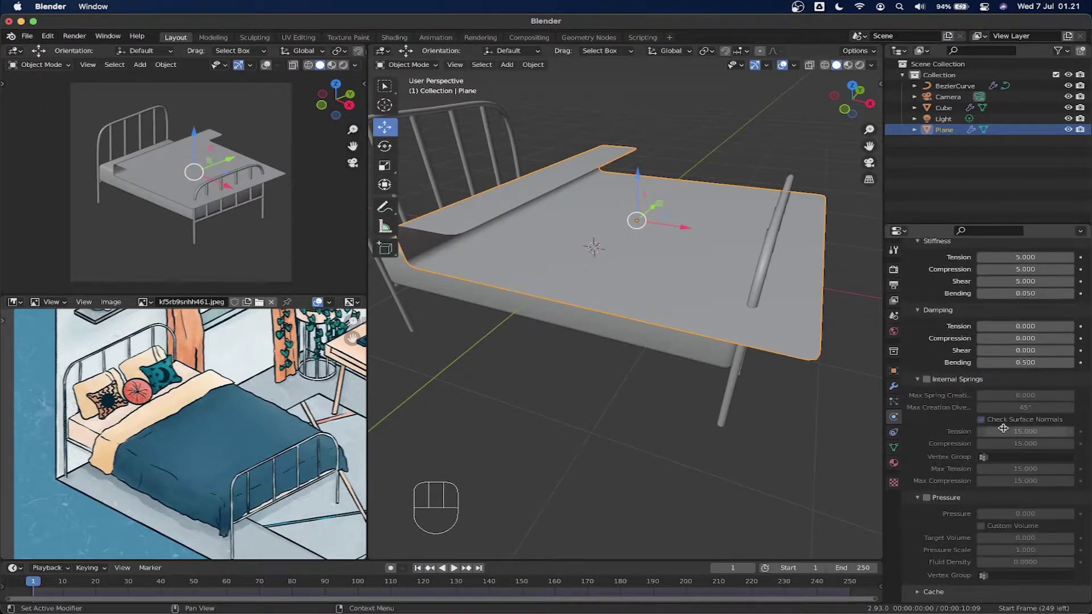
{"action": "scroll", "coordinate": [1004, 428], "scroll_direction": "up", "scroll_amount": 6}
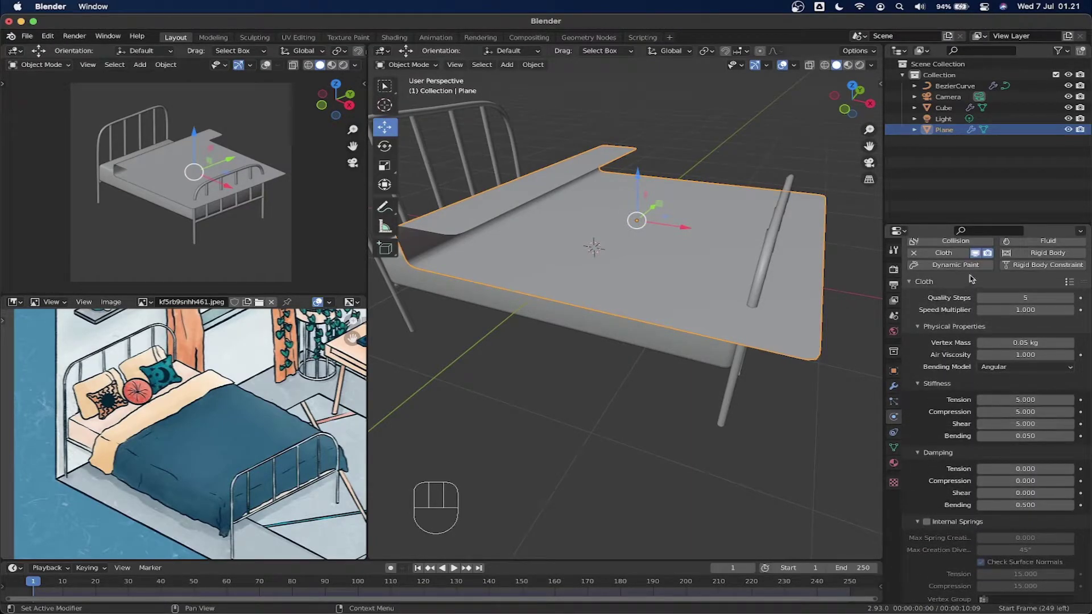
{"action": "left_click", "coordinate": [1017, 297]}
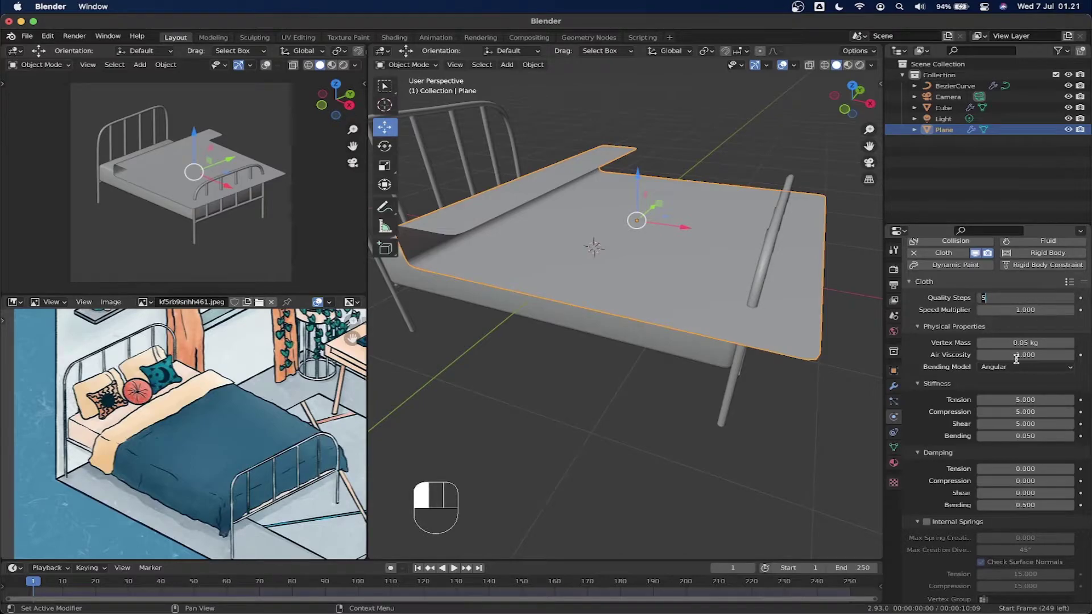
{"action": "key", "text": "Return"}
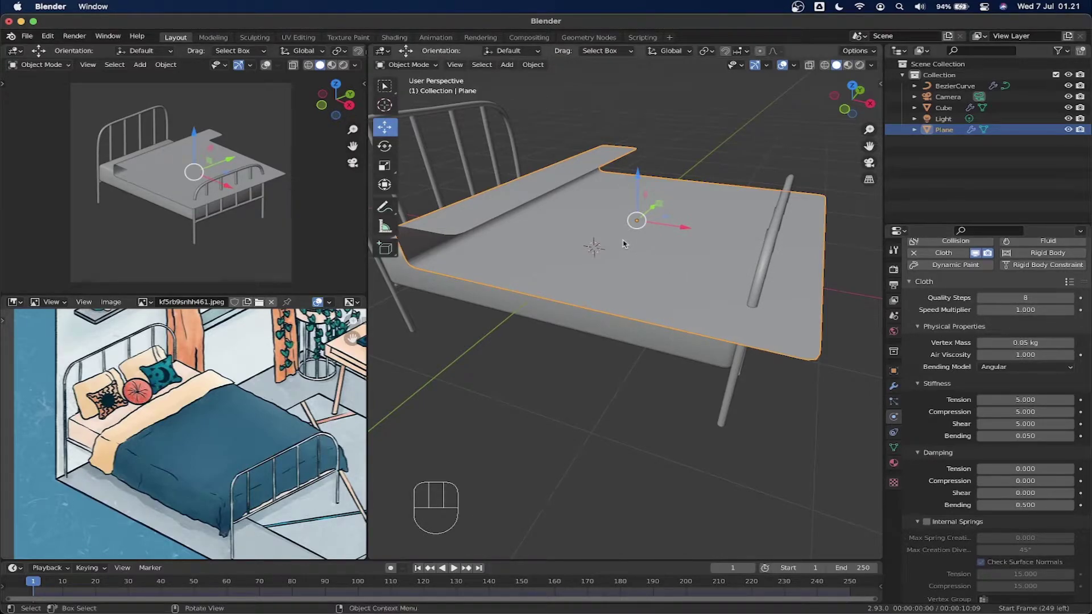
Preview the lengthened blanket's simulation up to about frame 51 and inspect the drape around the footboard.
{"action": "scroll", "coordinate": [624, 243], "scroll_direction": "down", "scroll_amount": 2}
{"action": "middle_click_drag", "start_coordinate": [624, 243], "coordinate": [664, 279], "text": "shift"}
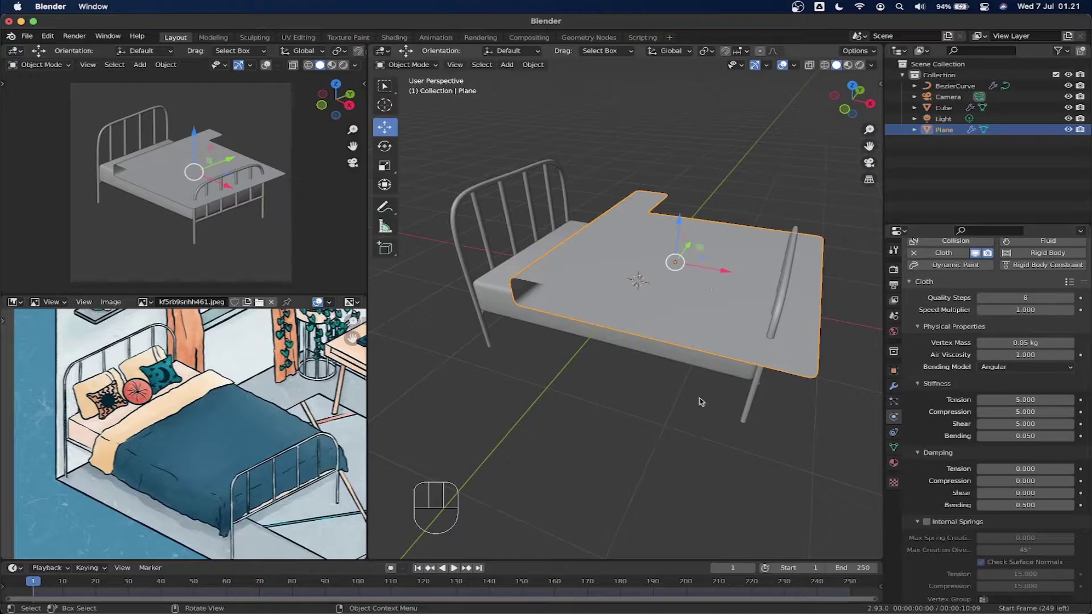
{"action": "left_click", "coordinate": [454, 569]}
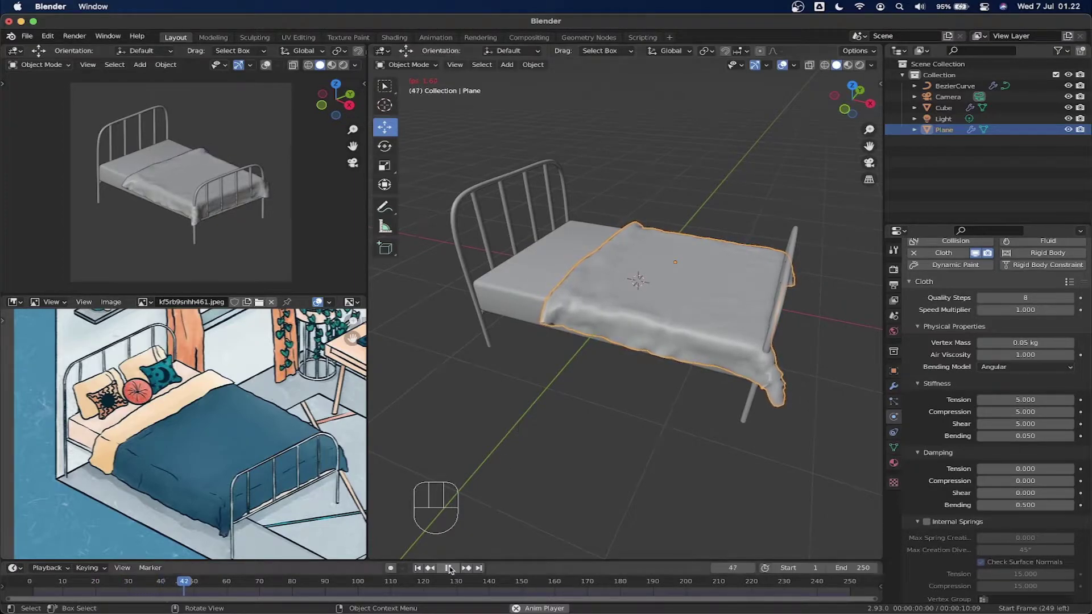
{"action": "key", "text": "space"}
{"action": "middle_click_drag", "start_coordinate": [759, 268], "coordinate": [720, 300]}
{"action": "scroll", "coordinate": [720, 300], "scroll_direction": "up", "scroll_amount": 3}
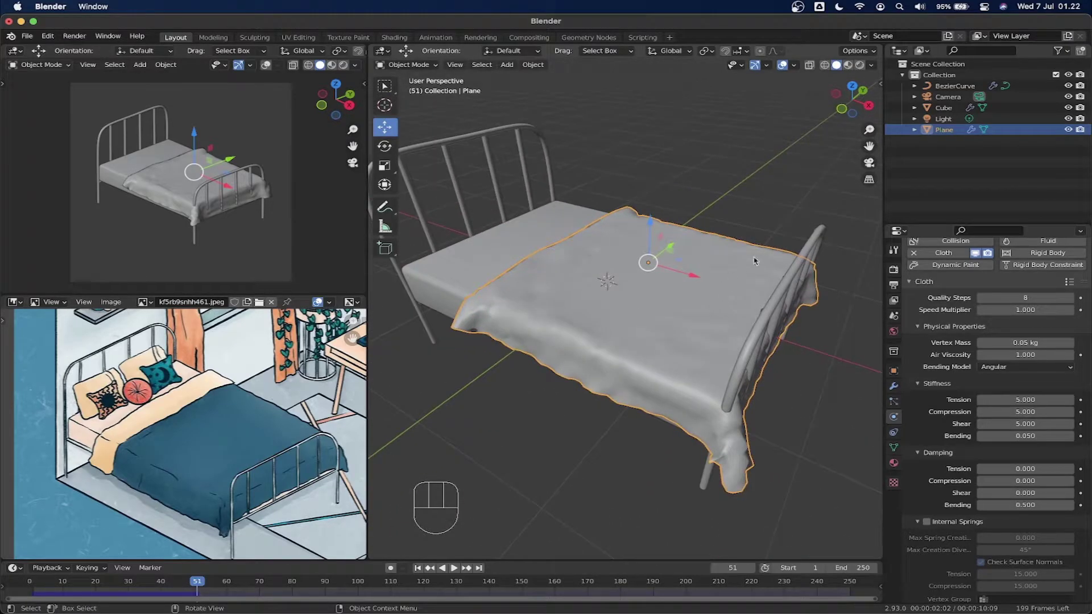
{"action": "mouse_move", "coordinate": [692, 332]}
{"action": "middle_mouse_down"}
{"action": "mouse_move", "coordinate": [699, 295]}
{"action": "mouse_move", "coordinate": [673, 268]}
{"action": "mouse_move", "coordinate": [681, 336]}
{"action": "middle_mouse_up"}
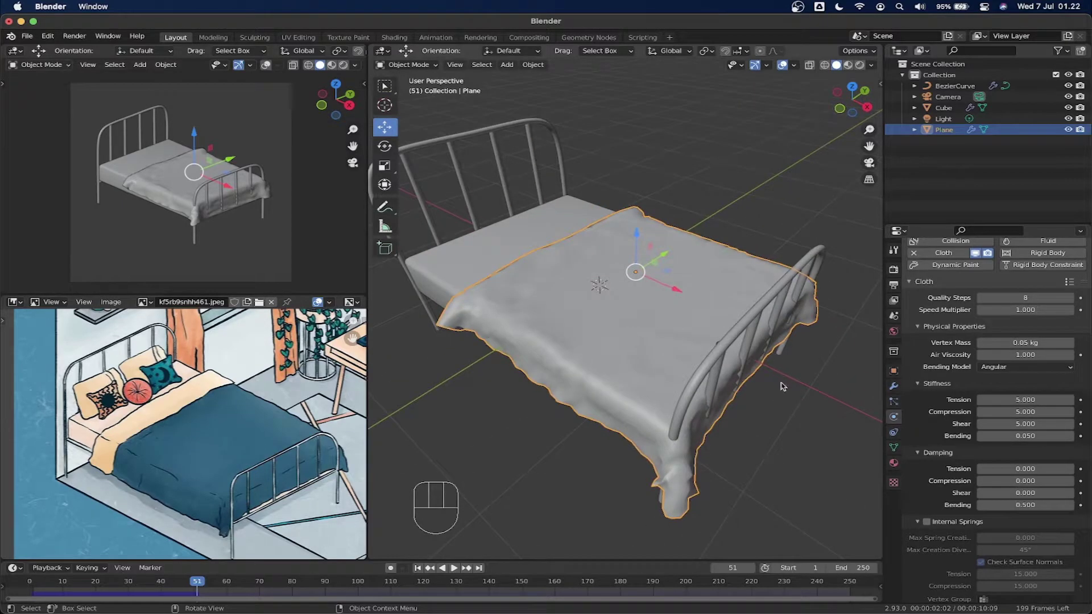
Add a second Subdivision Surface modifier to the blanket after the Cloth modifier.
{"action": "left_click", "coordinate": [894, 388]}
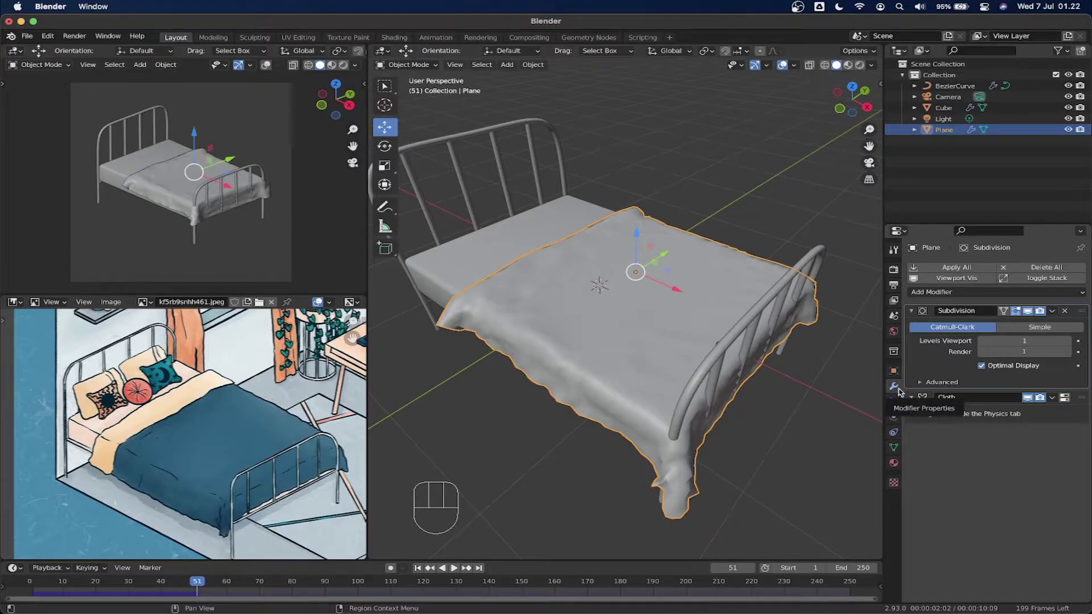
{"action": "left_click", "coordinate": [941, 292]}
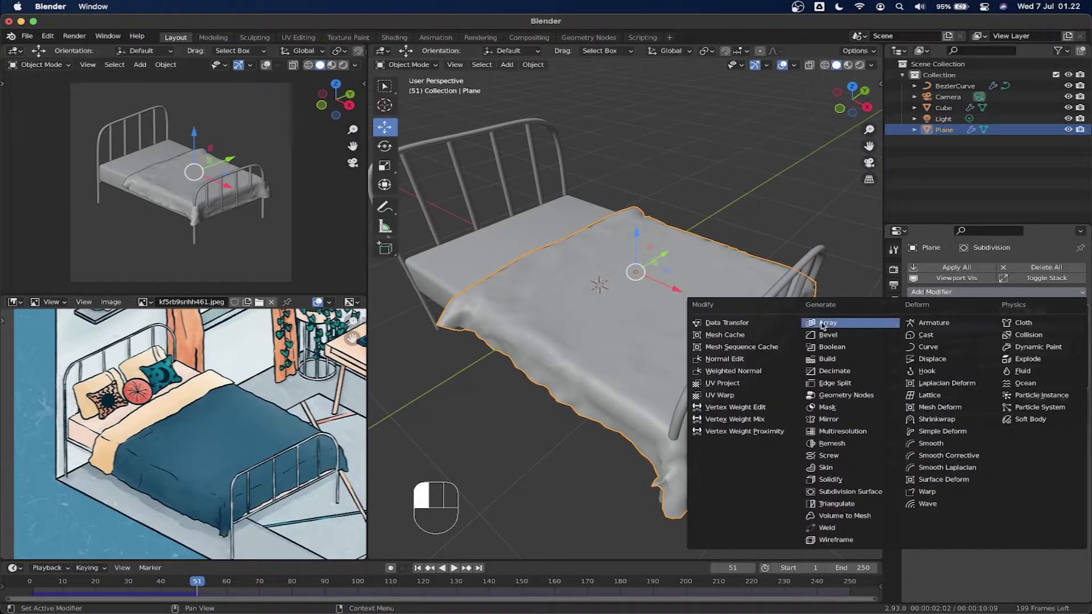
{"action": "left_click", "coordinate": [868, 491]}
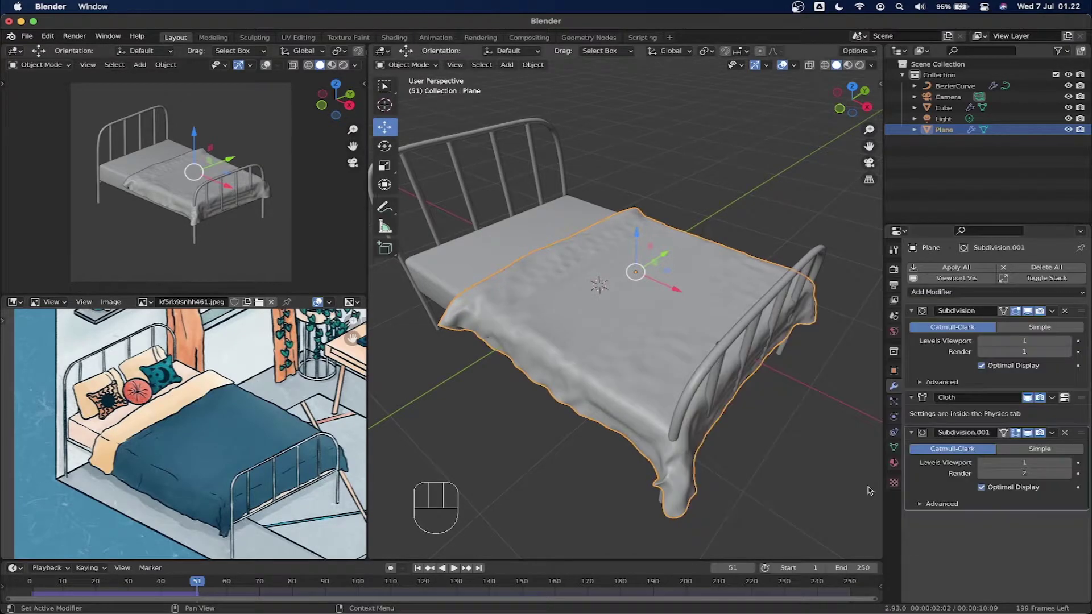
{"action": "middle_click_drag", "start_coordinate": [841, 359], "coordinate": [697, 317]}
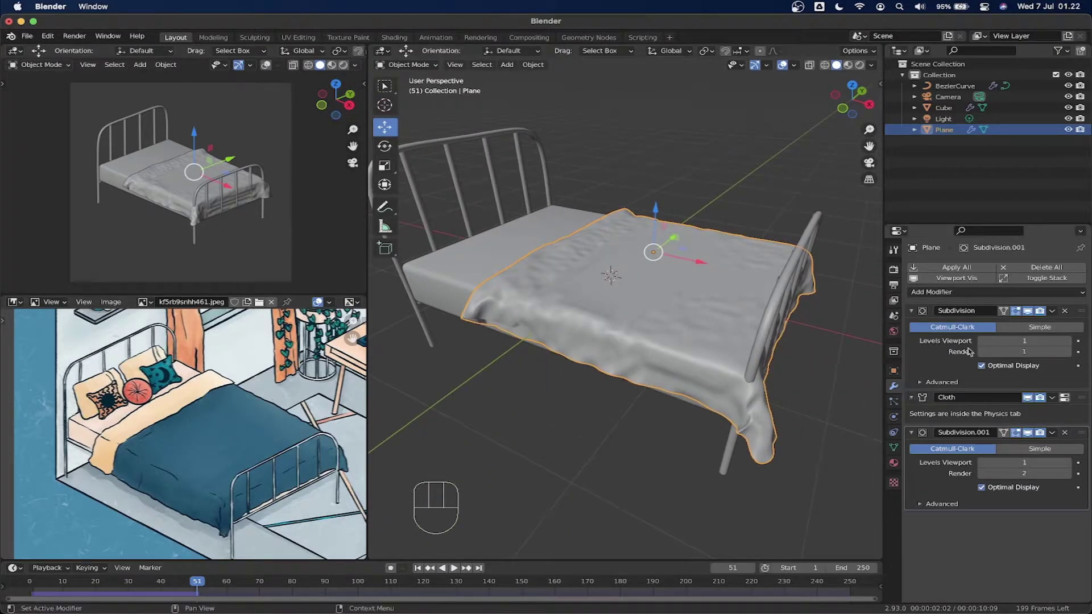
Add a Solidify modifier to the blanket with a thickness of 0.03 m and inspect its fold and edges.
{"action": "left_click_drag", "start_coordinate": [954, 301], "coordinate": [846, 485]}
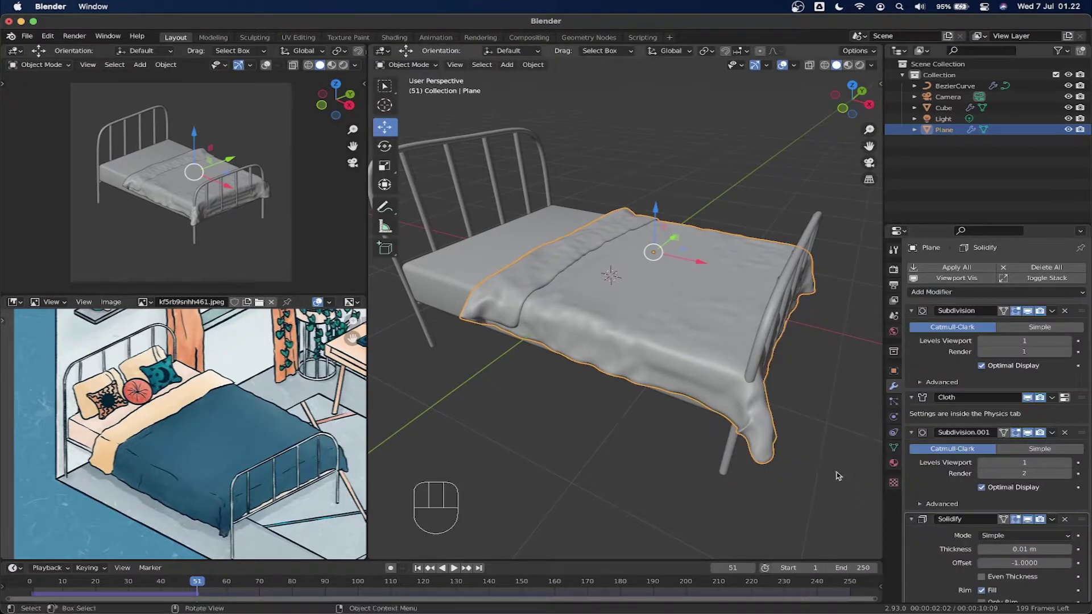
{"action": "scroll", "coordinate": [540, 323], "scroll_direction": "up", "scroll_amount": 3}
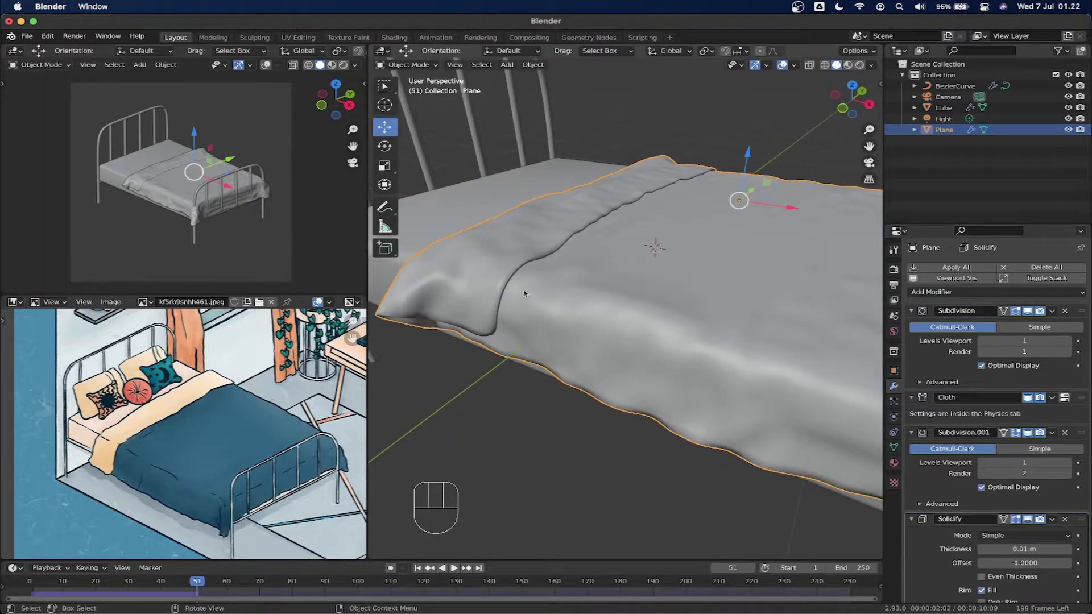
{"action": "scroll", "coordinate": [513, 294], "scroll_direction": "down", "scroll_amount": 5}
{"action": "middle_click_drag", "start_coordinate": [689, 299], "coordinate": [687, 316]}
{"action": "scroll", "coordinate": [1020, 521], "scroll_direction": "down", "scroll_amount": 2}
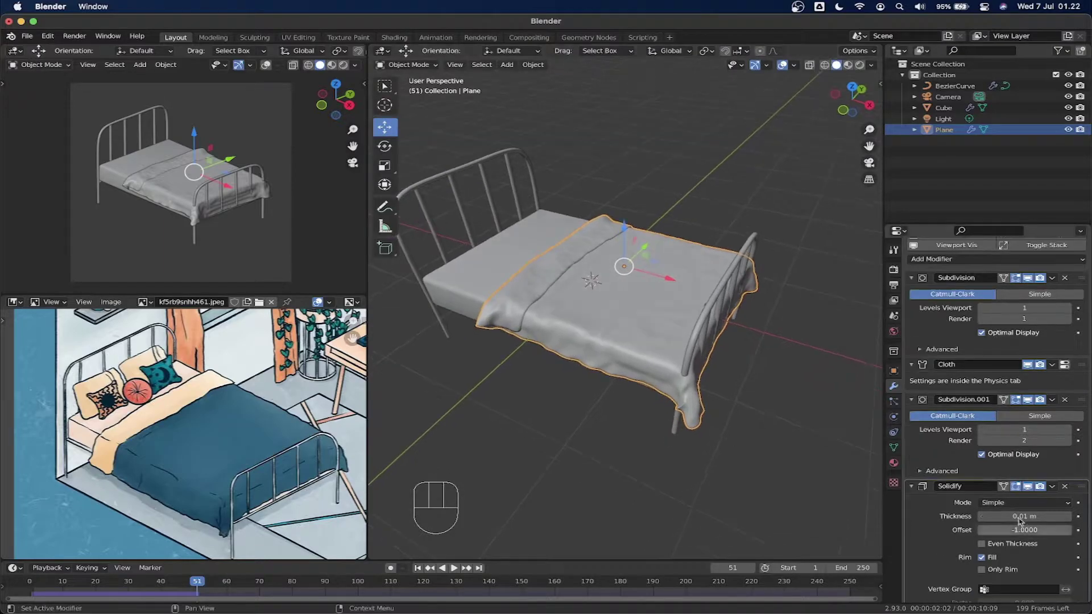
{"action": "mouse_move", "coordinate": [1020, 522]}
{"action": "left_mouse_down"}
{"action": "mouse_move", "coordinate": [1050, 522]}
{"action": "mouse_move", "coordinate": [1040, 522]}
{"action": "left_mouse_up"}
{"action": "mouse_move", "coordinate": [744, 377]}
{"action": "middle_mouse_down"}
{"action": "mouse_move", "coordinate": [683, 360]}
{"action": "mouse_move", "coordinate": [748, 360]}
{"action": "middle_mouse_up"}
{"action": "middle_click_drag", "start_coordinate": [510, 305], "coordinate": [560, 243]}
{"action": "middle_click_drag", "start_coordinate": [670, 269], "coordinate": [608, 296]}
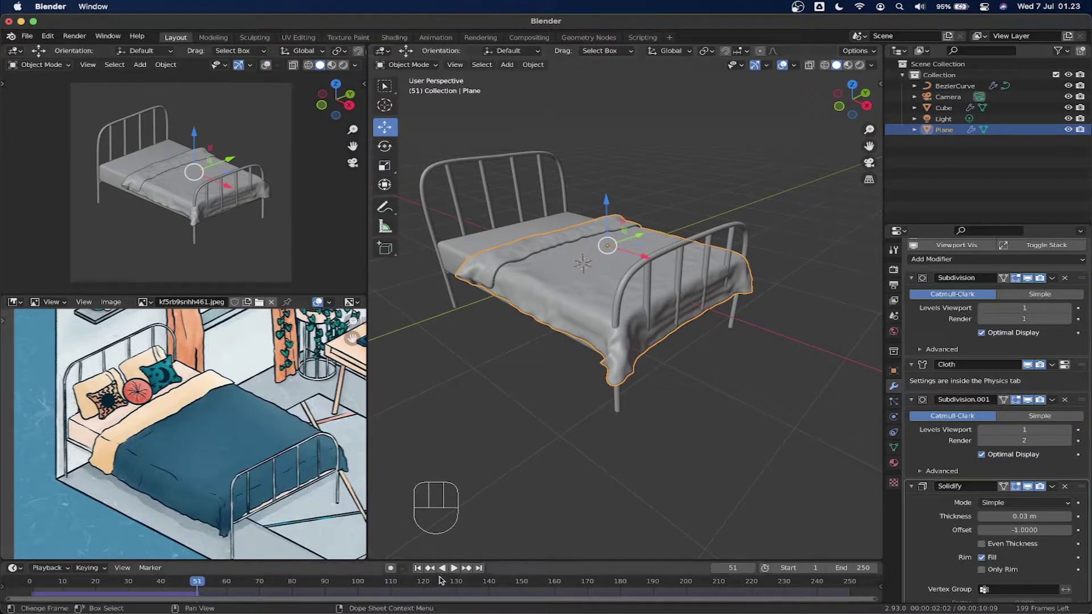
Return to frame 1 and widen the whole blanket mesh along the Y axis in top view.
{"action": "left_click", "coordinate": [418, 568]}
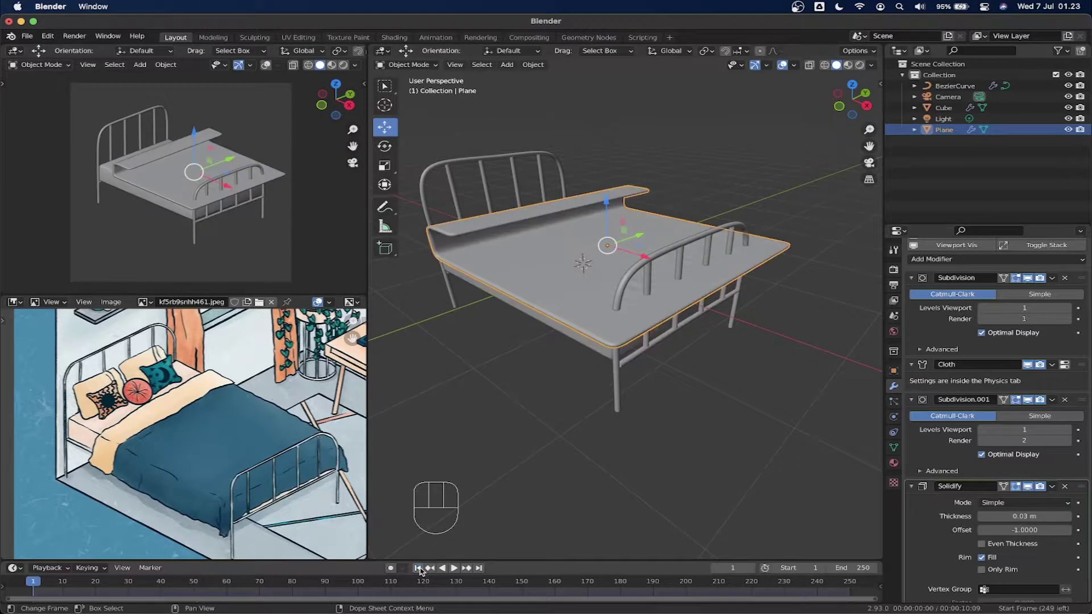
{"action": "middle_click_drag", "start_coordinate": [512, 296], "coordinate": [534, 337]}
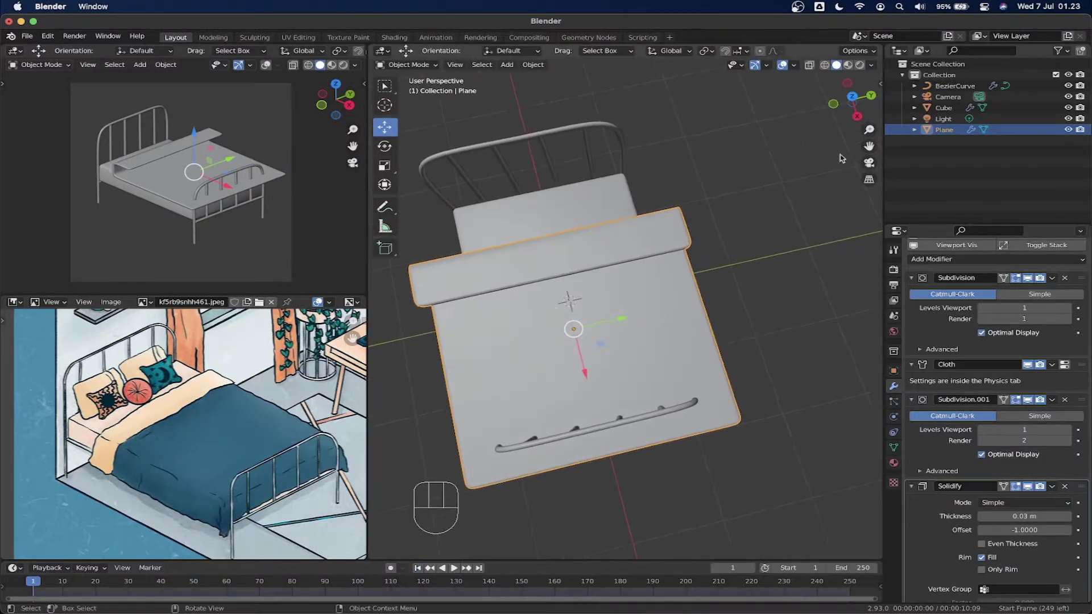
{"action": "left_click", "coordinate": [853, 97]}
{"action": "key", "text": "Tab"}
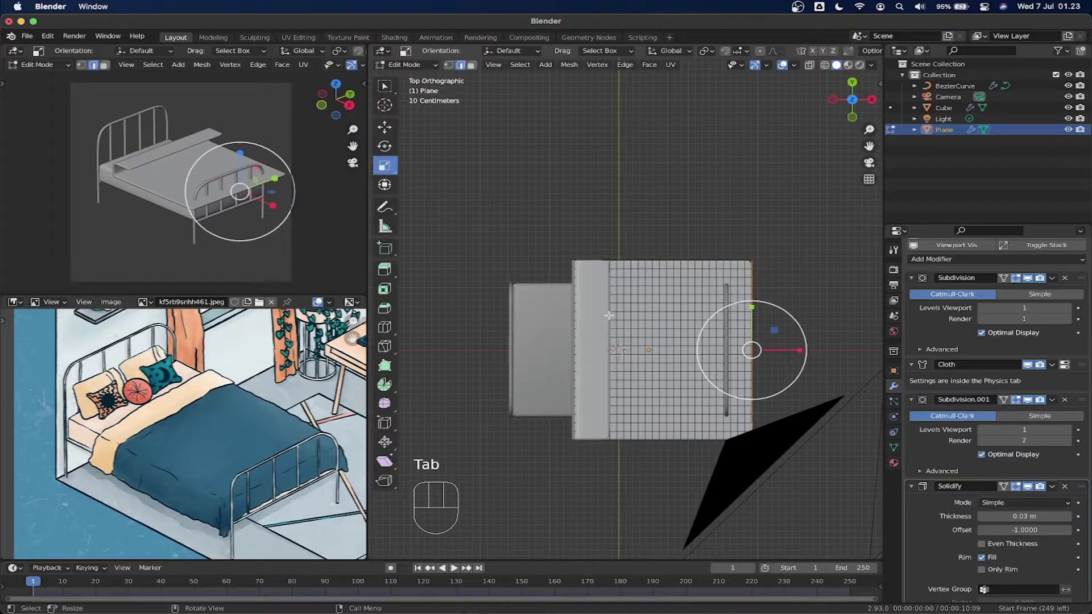
{"action": "key", "text": "a"}
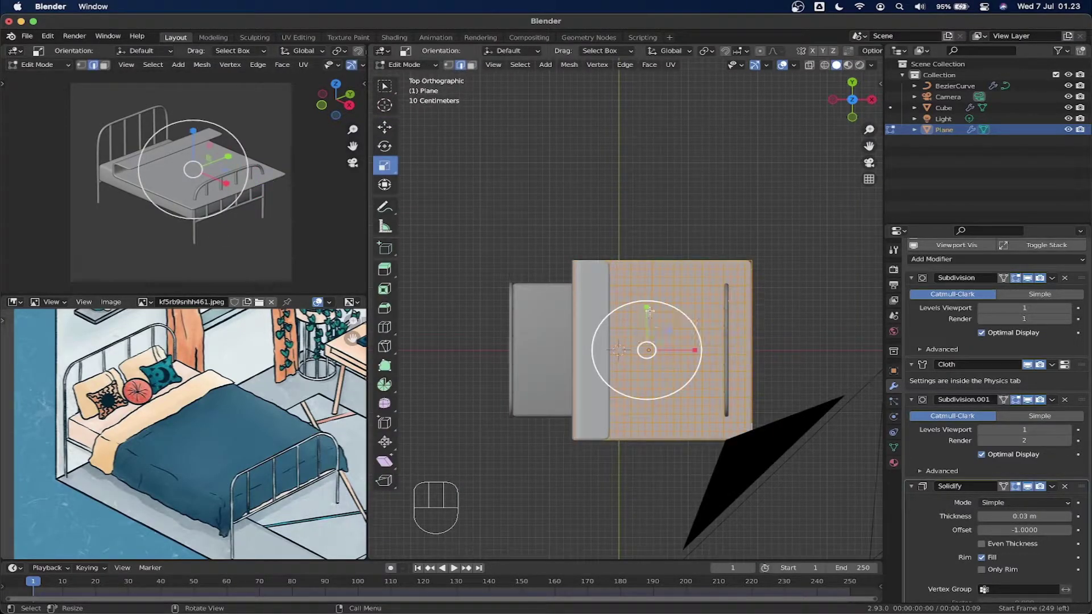
{"action": "left_click_drag", "start_coordinate": [648, 309], "coordinate": [648, 302]}
{"action": "key", "text": "Tab"}
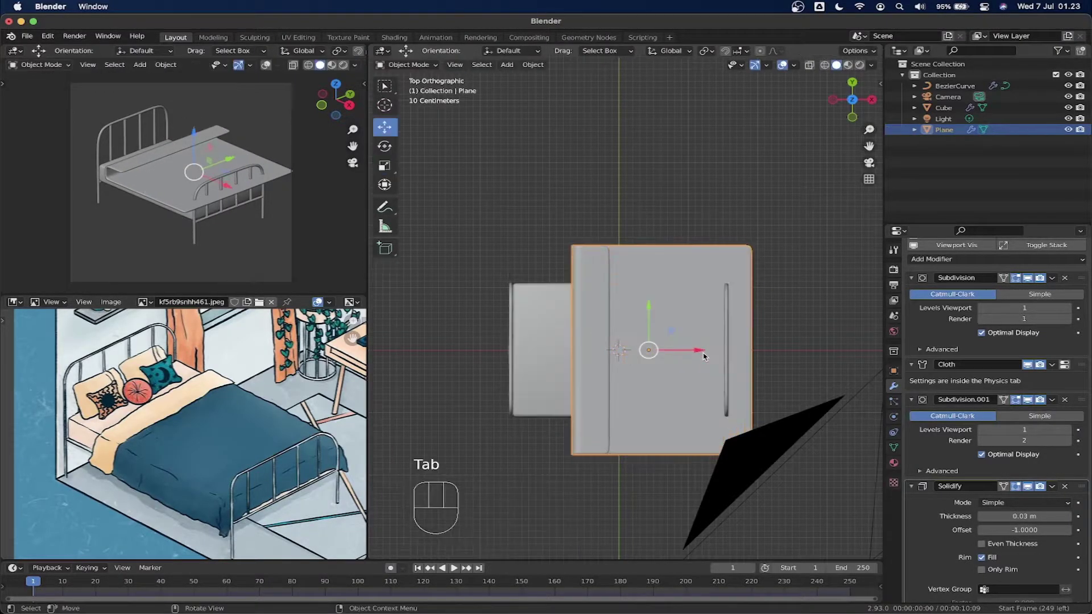
Nudge the widened blanket slightly along the X axis toward the headboard and check its placement over the bed.
{"action": "key", "text": "Tab"}
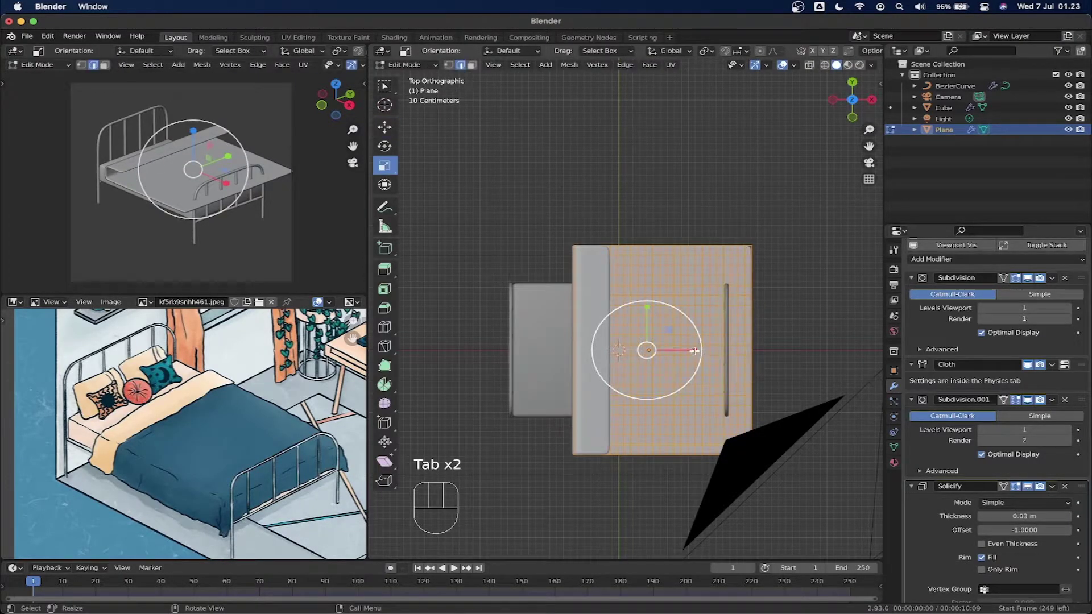
{"action": "key", "text": "Tab"}
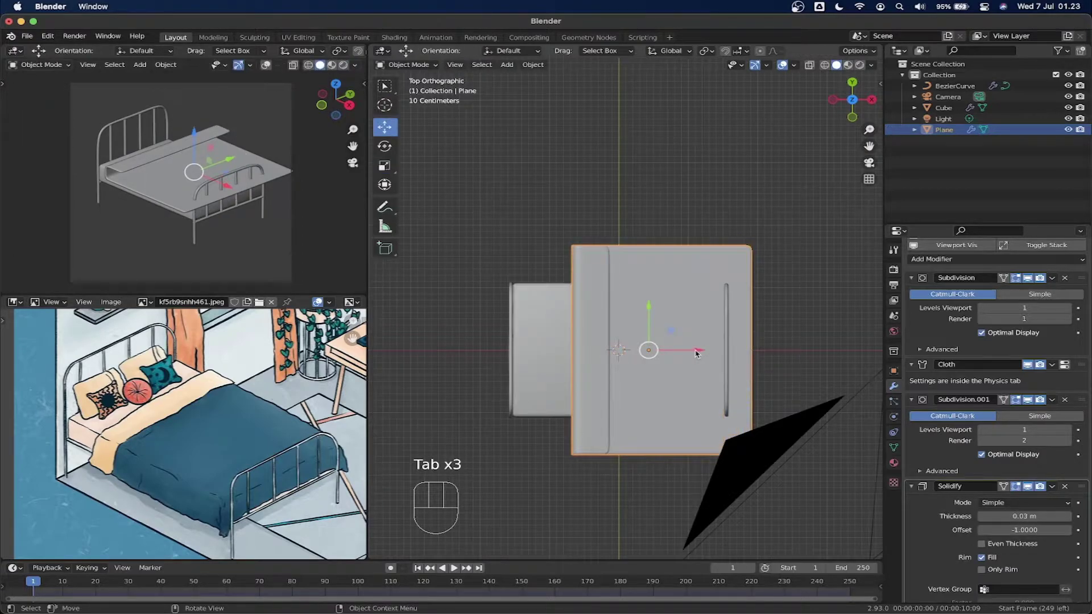
{"action": "key", "text": "space"}
{"action": "left_click_drag", "start_coordinate": [695, 351], "coordinate": [688, 349]}
{"action": "middle_click_drag", "start_coordinate": [687, 350], "coordinate": [659, 307]}
{"action": "key", "text": "Tab"}
{"action": "key", "text": "Tab"}
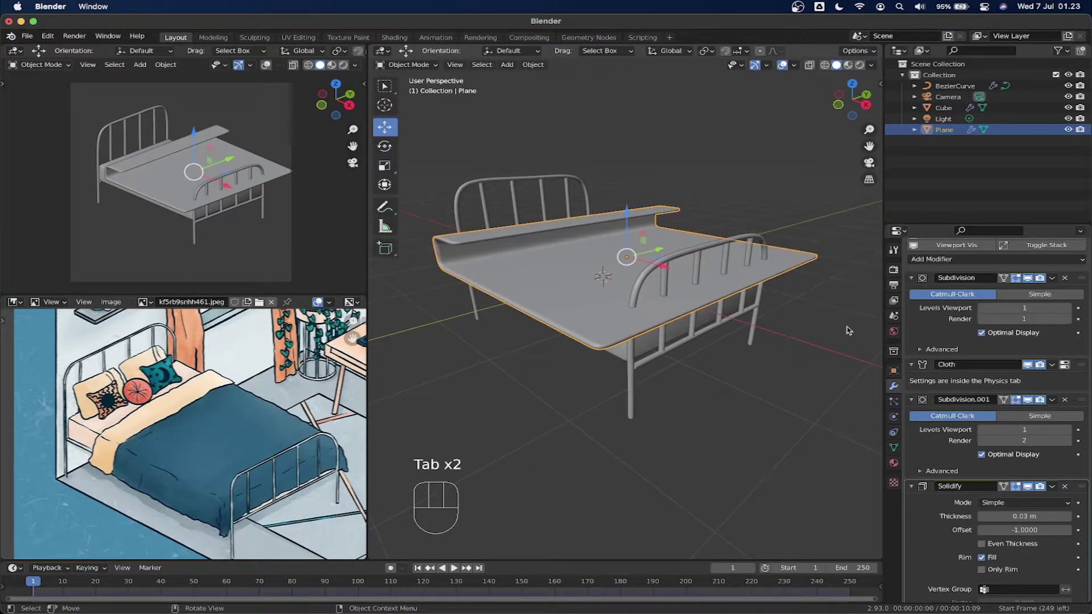
Preview the widened, thickened blanket's simulation up to about frame 64.
{"action": "left_click", "coordinate": [454, 568]}
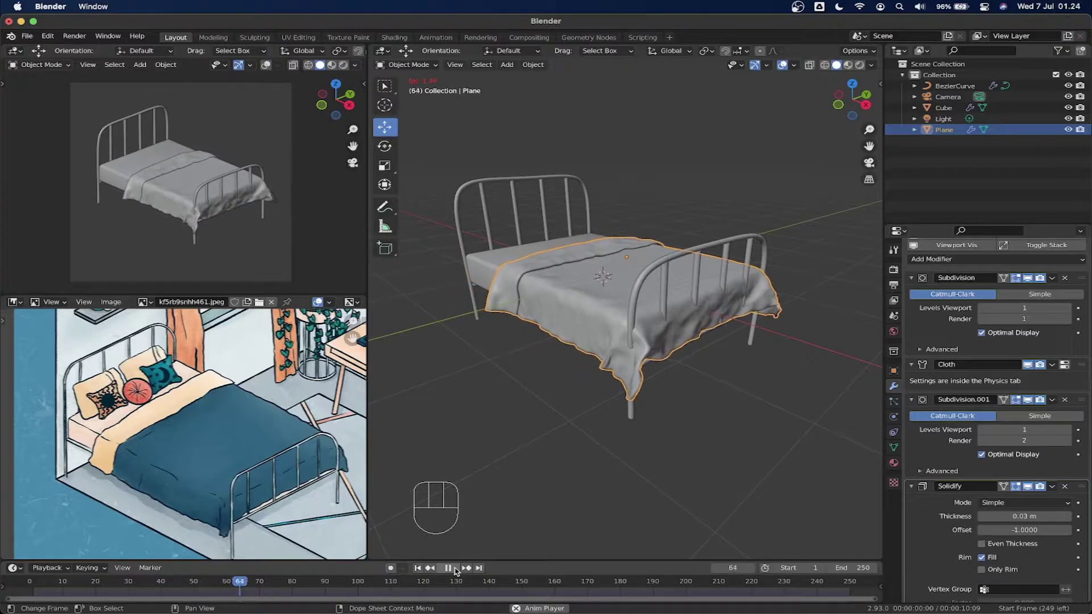
{"action": "key", "text": "Escape"}
{"action": "scroll", "coordinate": [967, 449], "scroll_direction": "down", "scroll_amount": 3}
Set the blanket's cloth vertex mass to 0.1 kg.
{"action": "left_click", "coordinate": [894, 416]}
{"action": "left_click", "coordinate": [1025, 393]}
{"action": "left_click", "coordinate": [585, 282]}
{"action": "left_click", "coordinate": [584, 281]}
Preview the heavier blanket's simulation up to frame 49 and inspect the fold and the overhanging sides.
{"action": "left_click", "coordinate": [451, 568]}
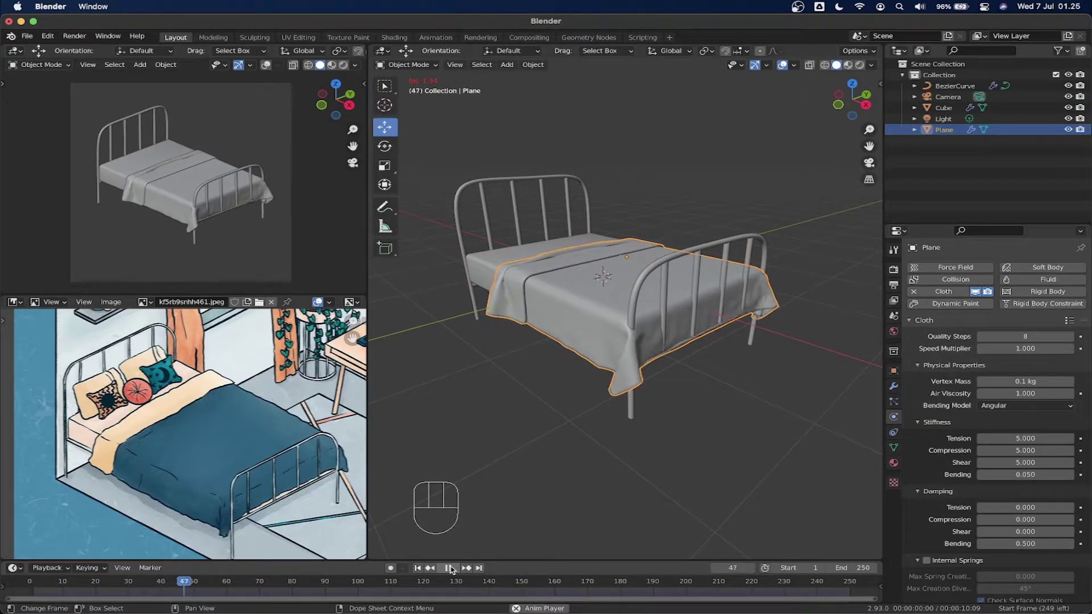
{"action": "left_click", "coordinate": [450, 567]}
{"action": "middle_click_drag", "start_coordinate": [683, 248], "coordinate": [677, 302]}
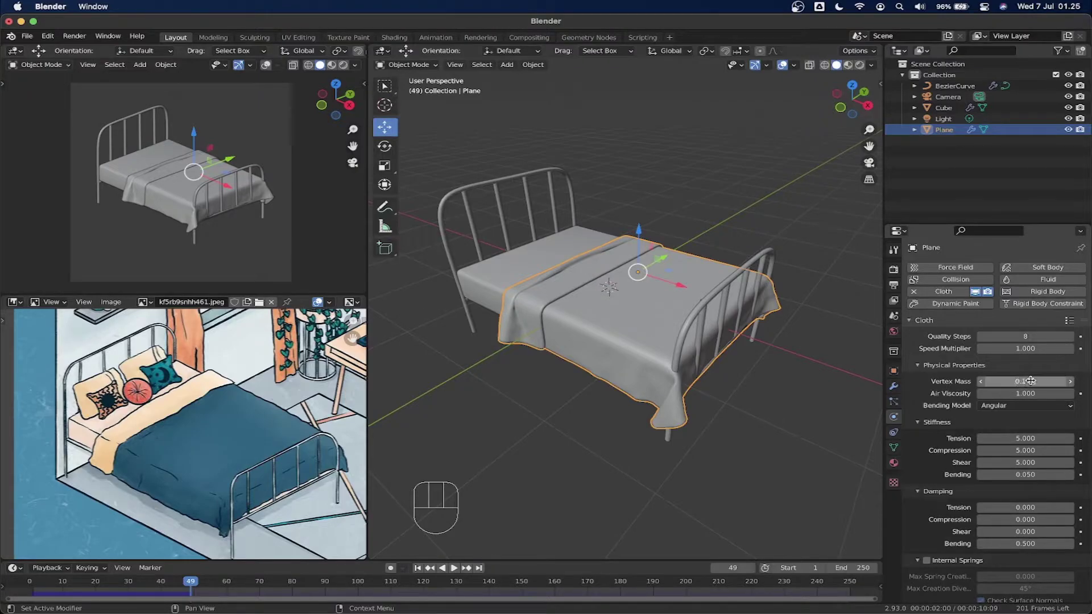
{"action": "middle_click_drag", "start_coordinate": [617, 301], "coordinate": [680, 311]}
{"action": "scroll", "coordinate": [679, 312], "scroll_direction": "up", "scroll_amount": 2}
{"action": "scroll", "coordinate": [679, 312], "scroll_direction": "down", "scroll_amount": 2}
{"action": "scroll", "coordinate": [538, 300], "scroll_direction": "up", "scroll_amount": 2}
{"action": "middle_click_drag", "start_coordinate": [538, 301], "coordinate": [604, 276]}
{"action": "scroll", "coordinate": [588, 278], "scroll_direction": "up", "scroll_amount": 1}
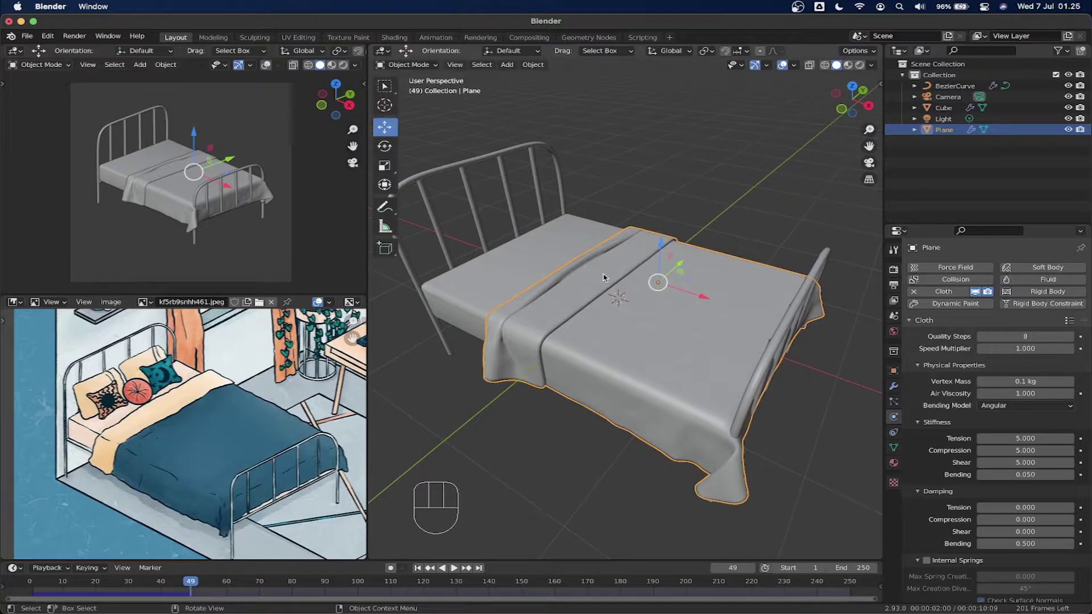
Duplicate the draped blanket in place, leaving the copy at the original's location.
{"action": "left_click", "coordinate": [894, 387]}
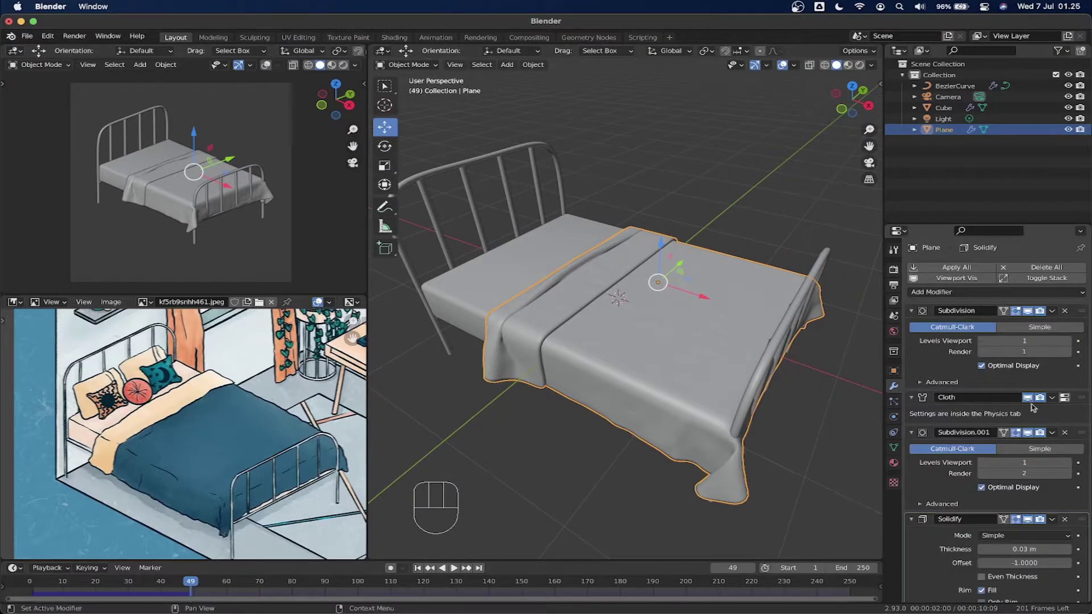
{"action": "left_click", "coordinate": [1065, 397]}
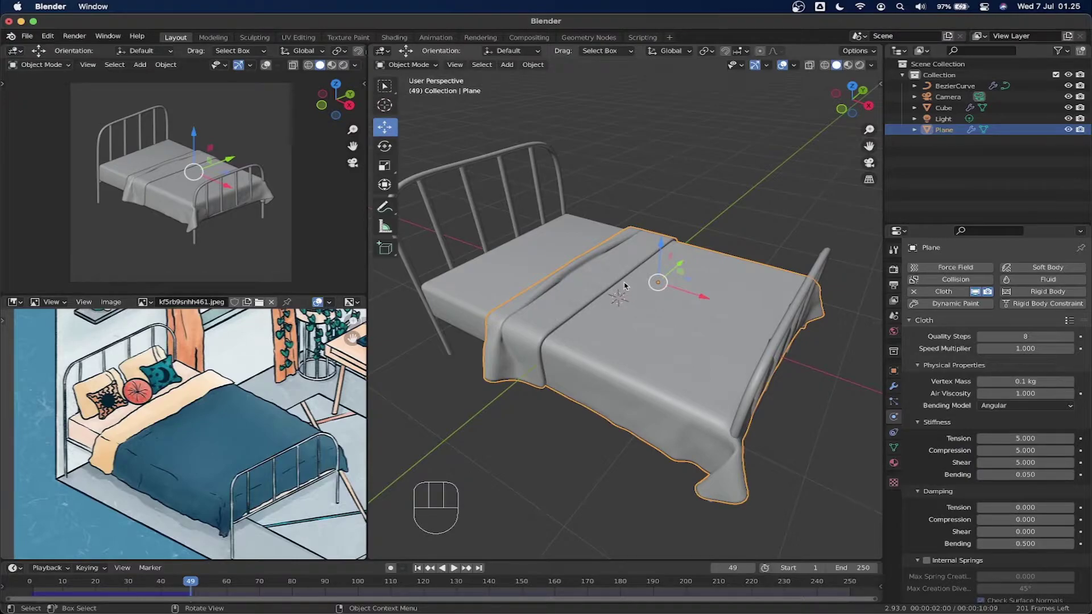
{"action": "key", "text": "shift"}
{"action": "key", "text": "shift+d"}
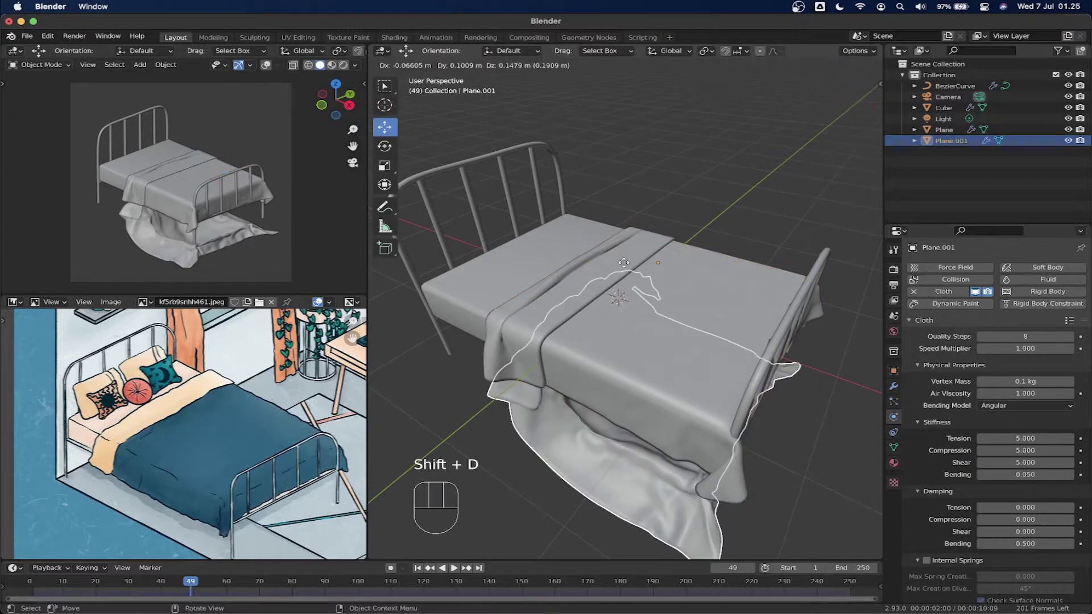
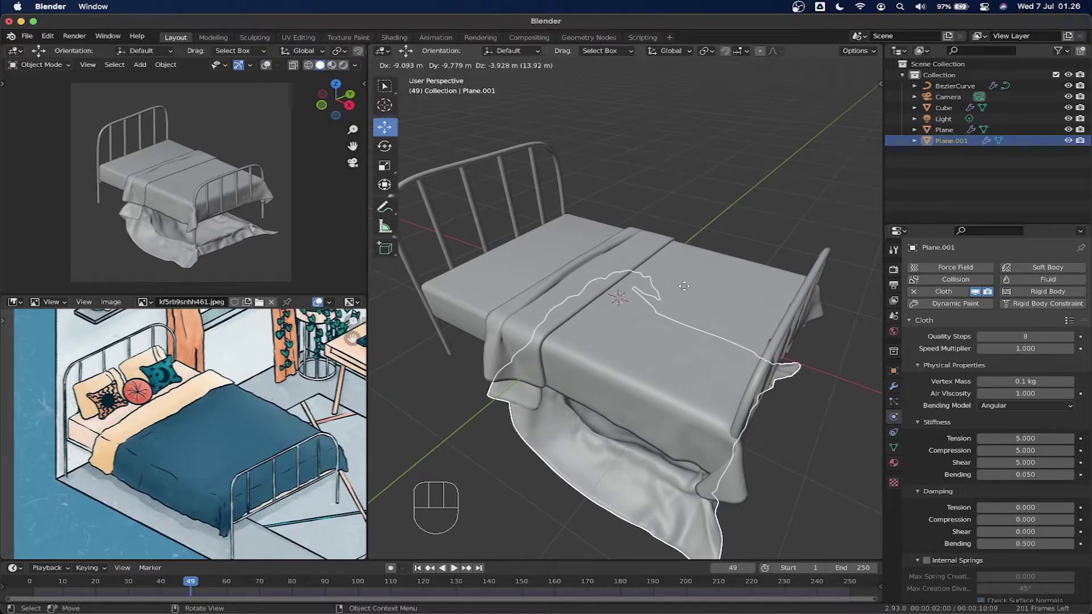
{"action": "right_click", "coordinate": [654, 192]}
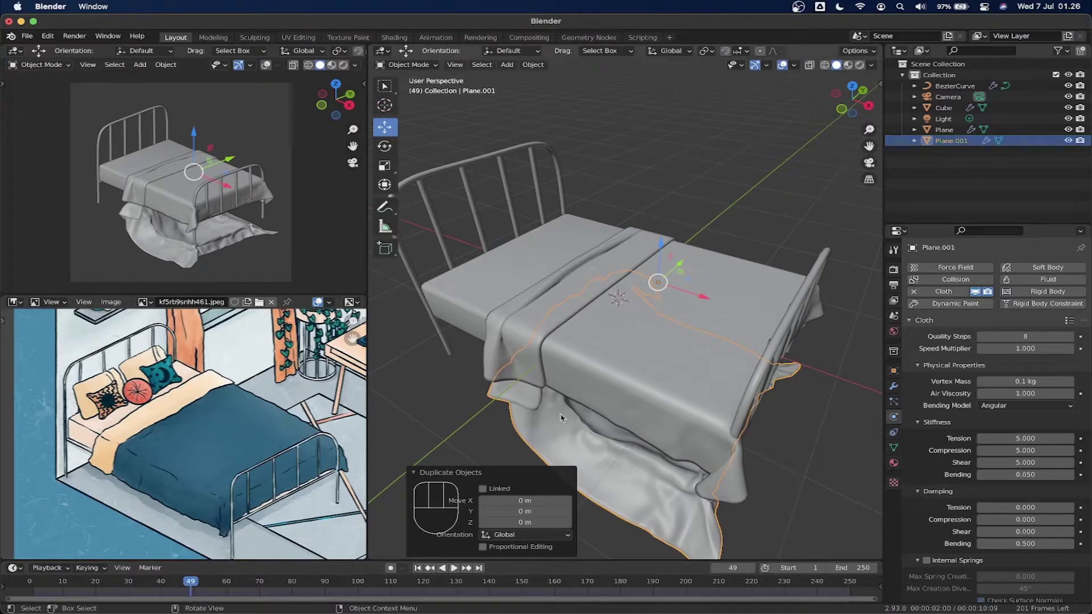
Rename the blanket duplicate to SelimutHide and hide it from the viewport.
{"action": "double_click", "coordinate": [946, 141]}
{"action": "type", "text": "Selim"}
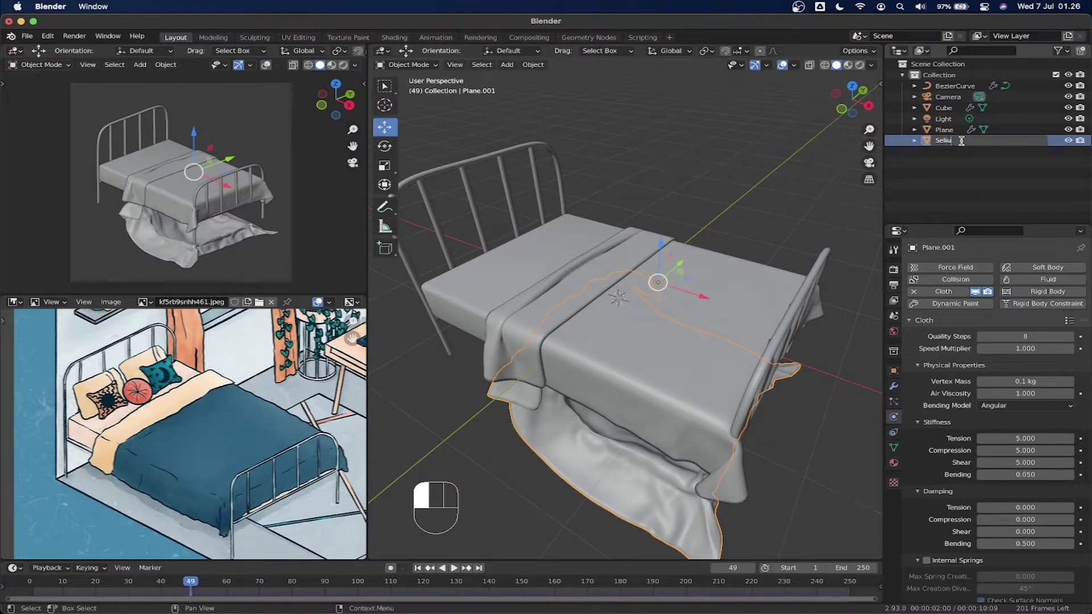
{"action": "key", "text": "BackSpace"}
{"action": "type", "text": "mutSide"}
{"action": "key", "text": "Return"}
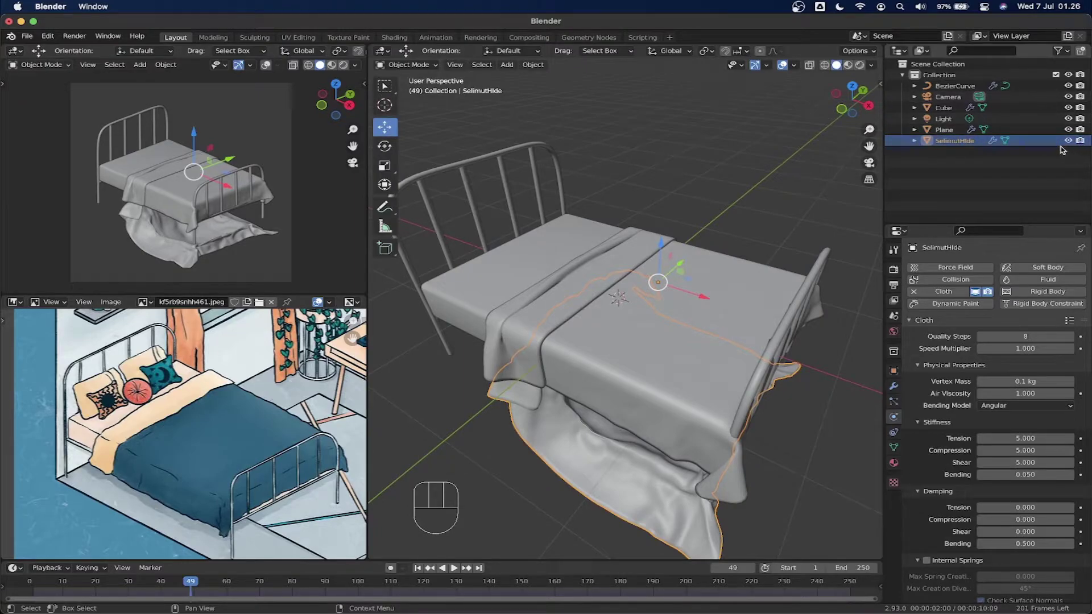
{"action": "left_click", "coordinate": [1068, 140]}
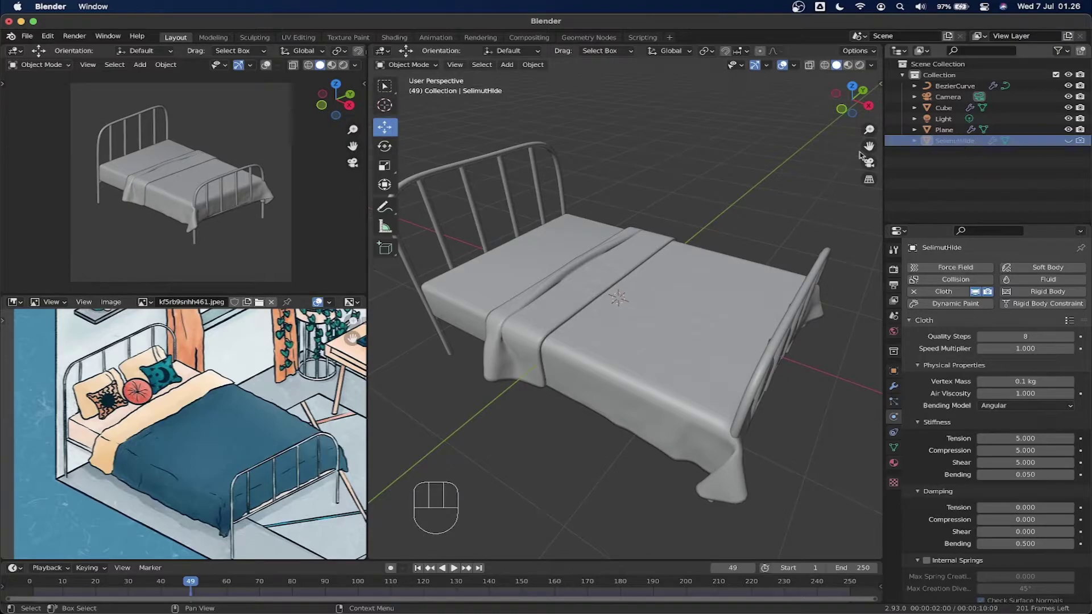
Select the original draped blanket and bring up its modifier stack with the options of the first Subdivision modifier.
{"action": "left_click", "coordinate": [686, 276]}
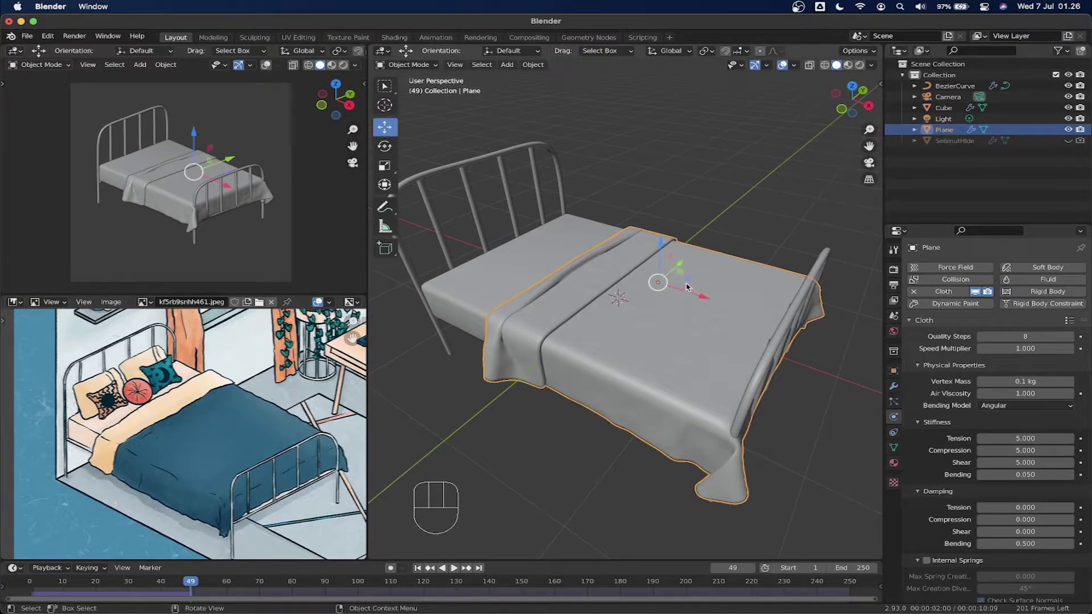
{"action": "left_click", "coordinate": [894, 388]}
{"action": "left_click", "coordinate": [1052, 311]}
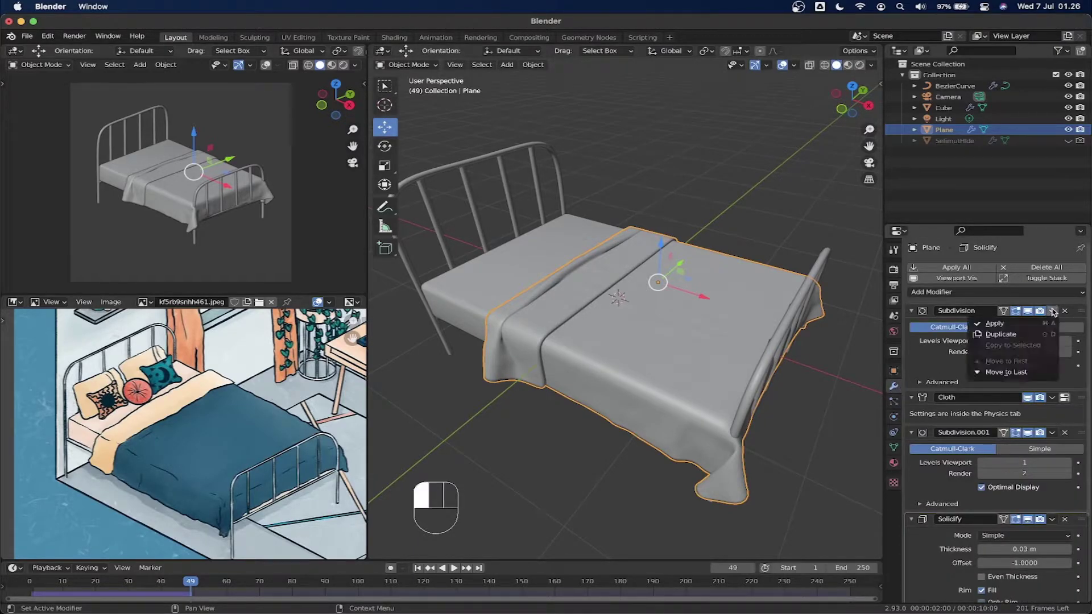
{"action": "left_click", "coordinate": [1053, 311]}
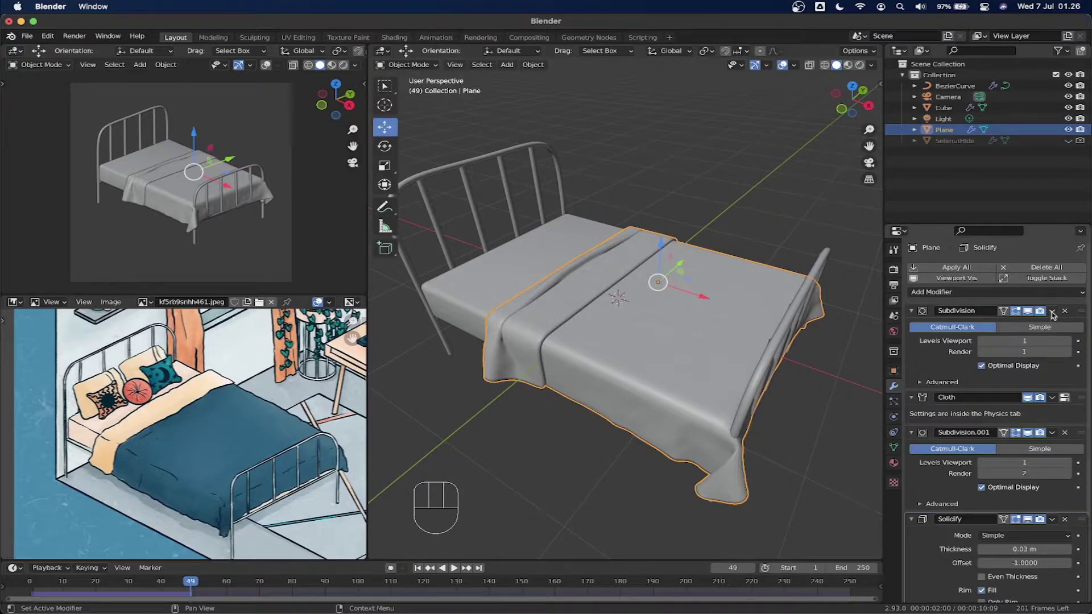
Apply the blanket's first Subdivision modifier and its Cloth modifier, and collapse the panel of the remaining Subdivision modifier.
{"action": "left_click", "coordinate": [1051, 313]}
{"action": "left_click", "coordinate": [996, 323]}
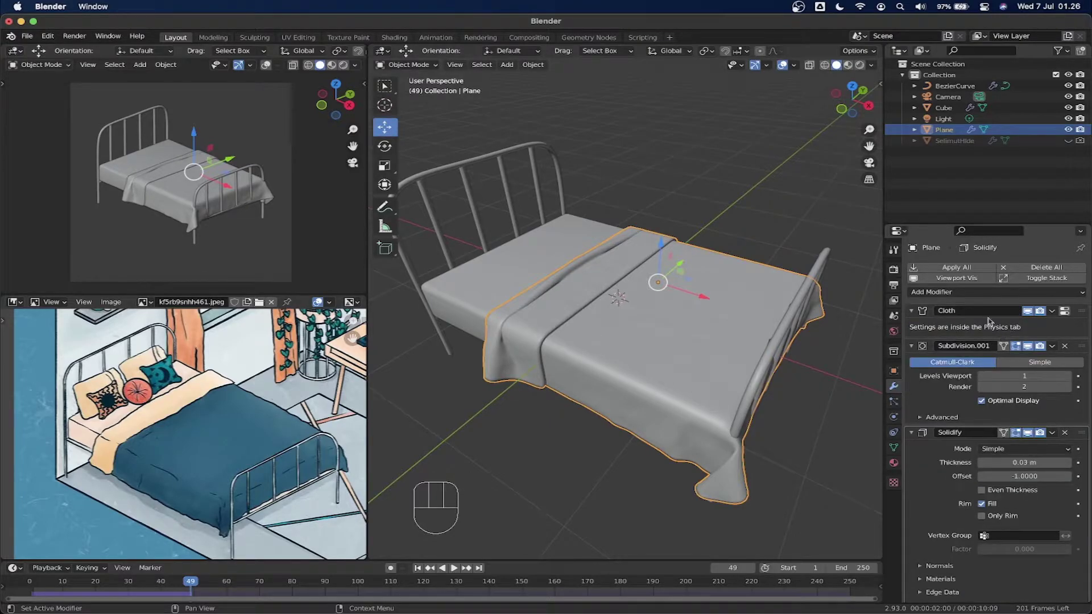
{"action": "left_click", "coordinate": [1051, 311]}
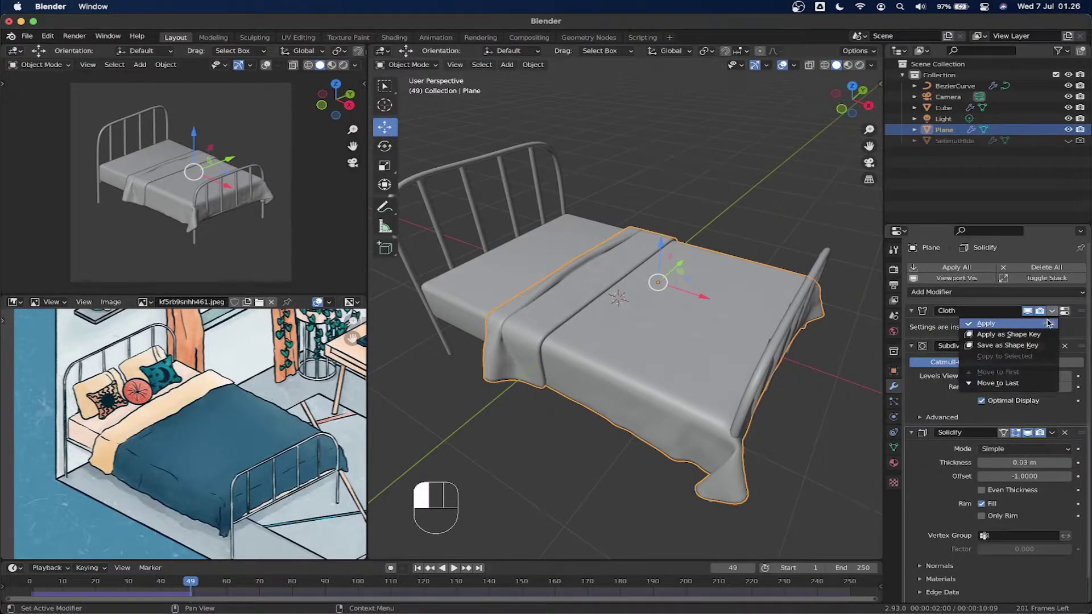
{"action": "left_click", "coordinate": [1049, 323]}
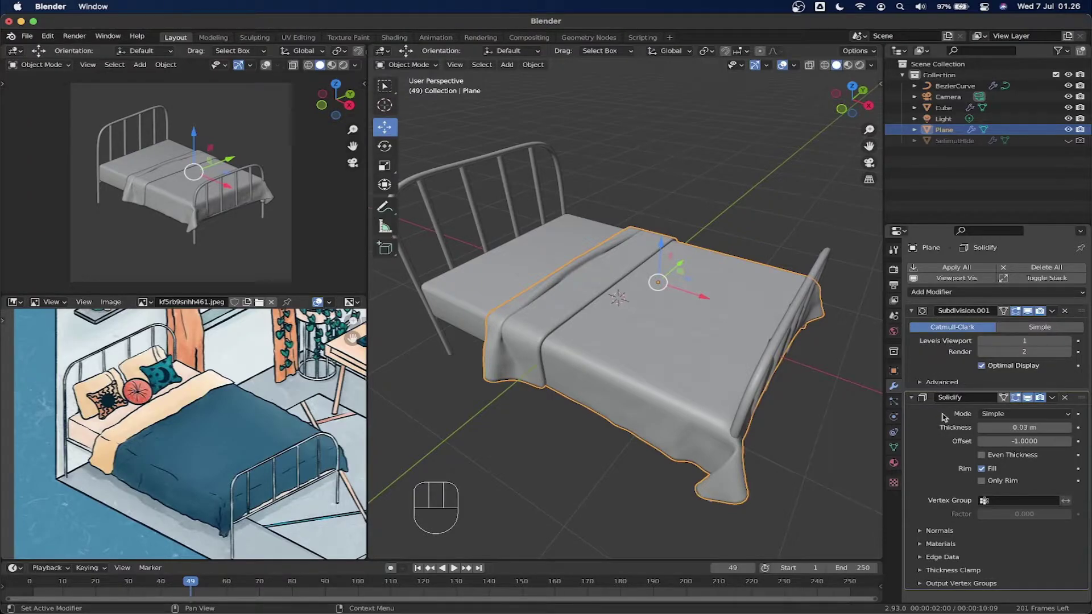
{"action": "left_click", "coordinate": [912, 312]}
{"action": "left_click", "coordinate": [912, 327]}
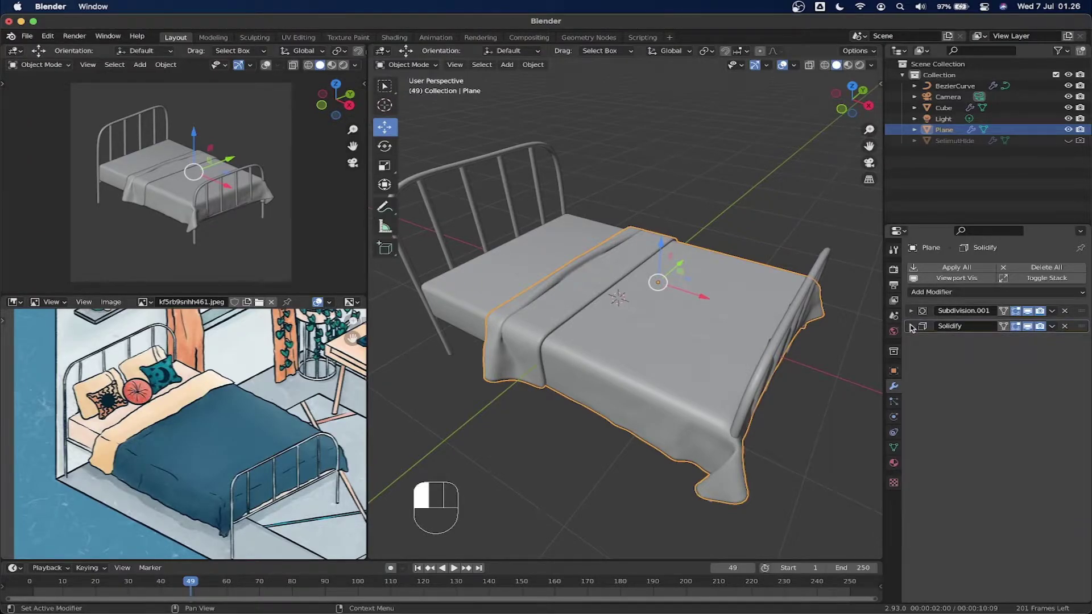
{"action": "left_click", "coordinate": [912, 327]}
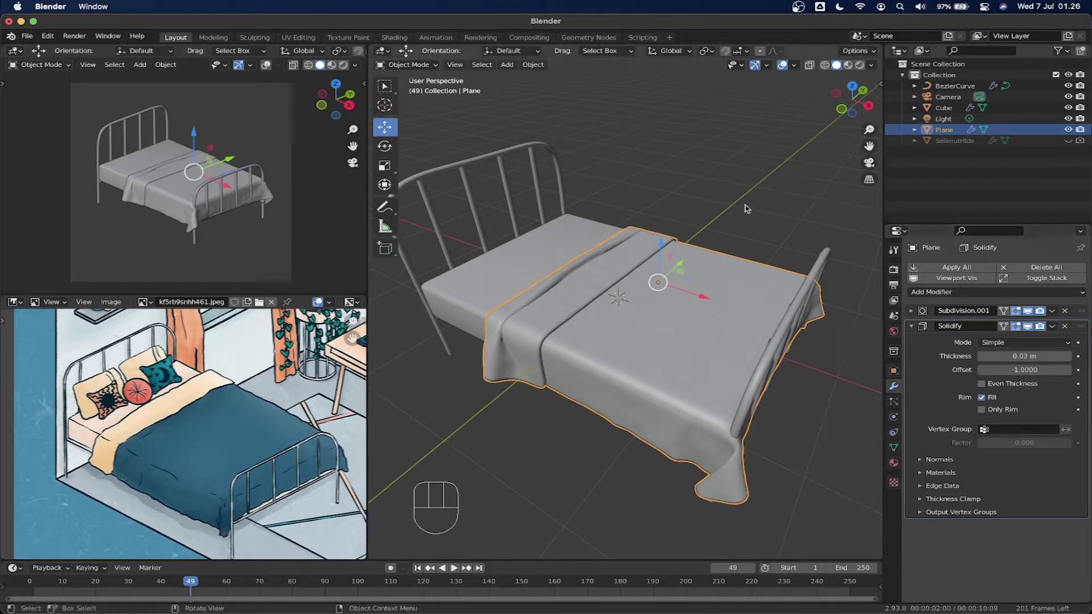
Move the footboard's control points in the bed frame curve outward about 0.08 m along X, clear of the blanket.
{"action": "left_click", "coordinate": [750, 229]}
{"action": "middle_click_drag", "start_coordinate": [750, 229], "coordinate": [734, 261]}
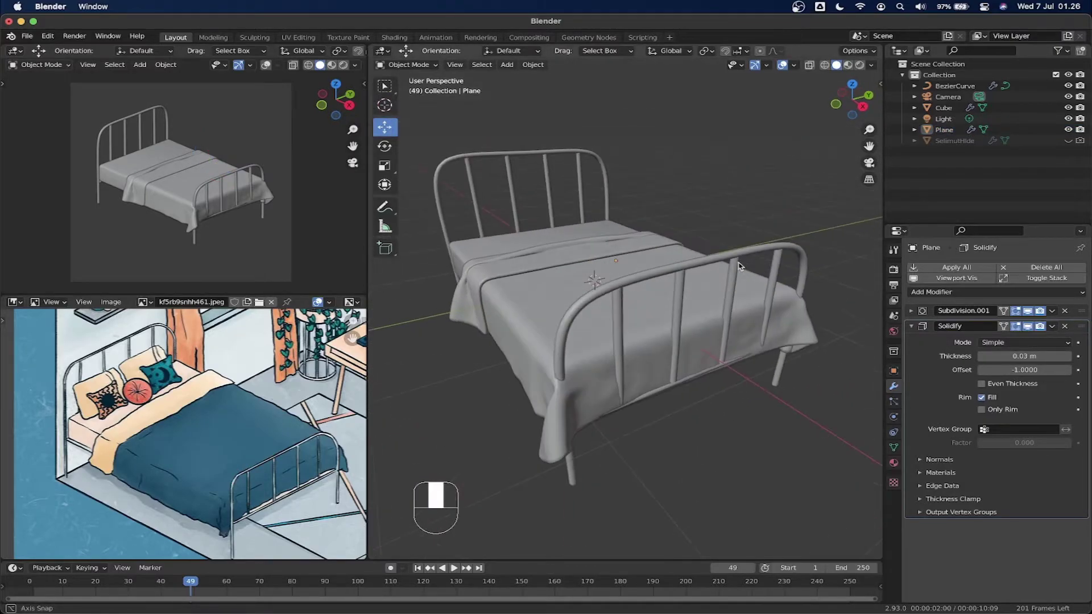
{"action": "left_click", "coordinate": [652, 264]}
{"action": "middle_click_drag", "start_coordinate": [653, 264], "coordinate": [669, 262]}
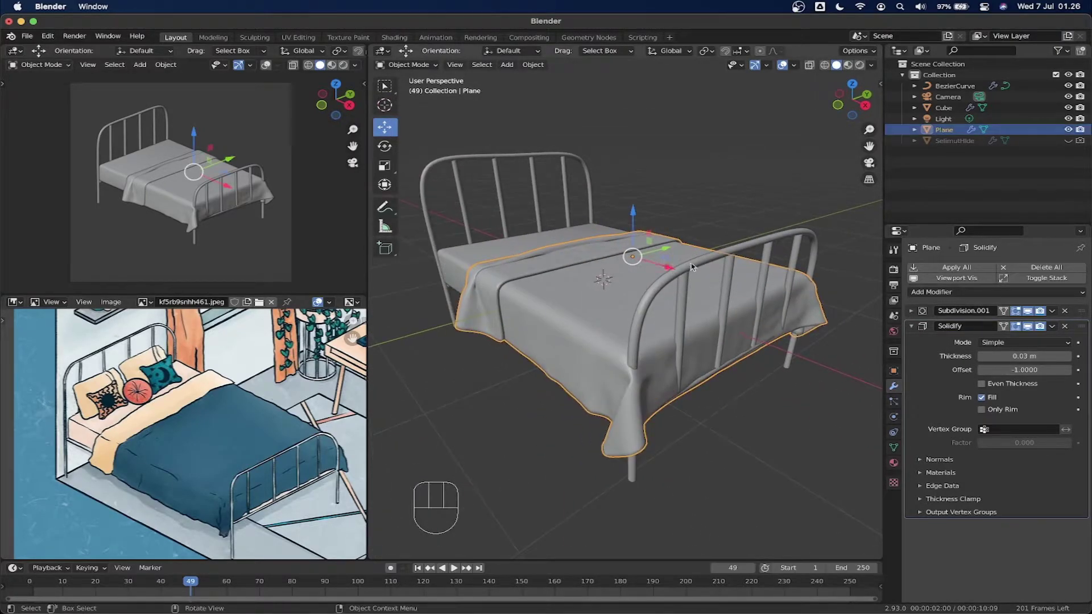
{"action": "left_click", "coordinate": [672, 289]}
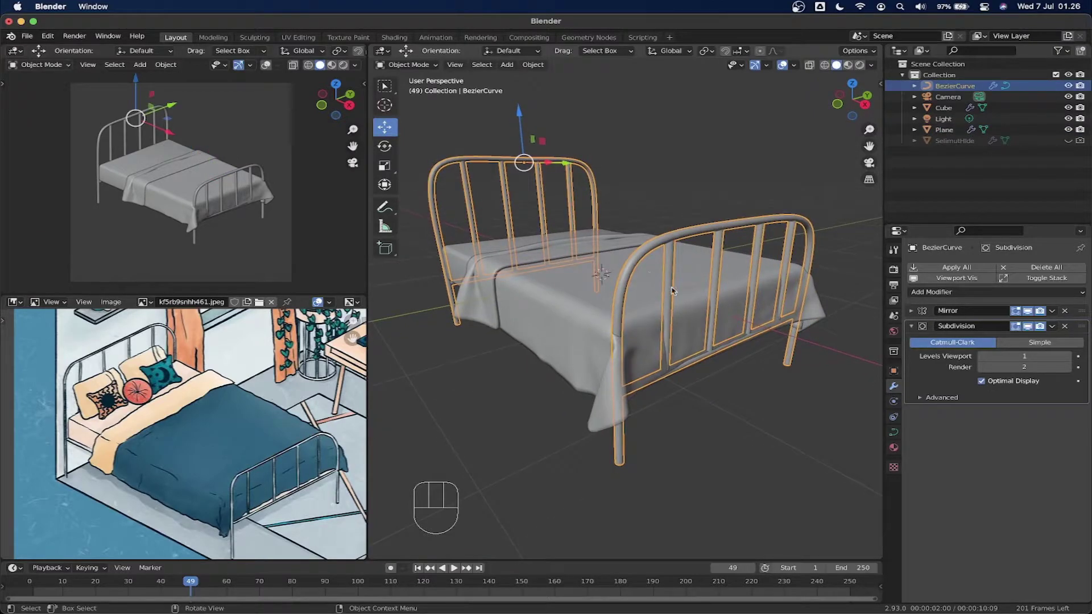
{"action": "key", "text": "Tab"}
{"action": "middle_click_drag", "start_coordinate": [723, 243], "coordinate": [691, 183]}
{"action": "left_click_drag", "start_coordinate": [691, 184], "coordinate": [829, 403]}
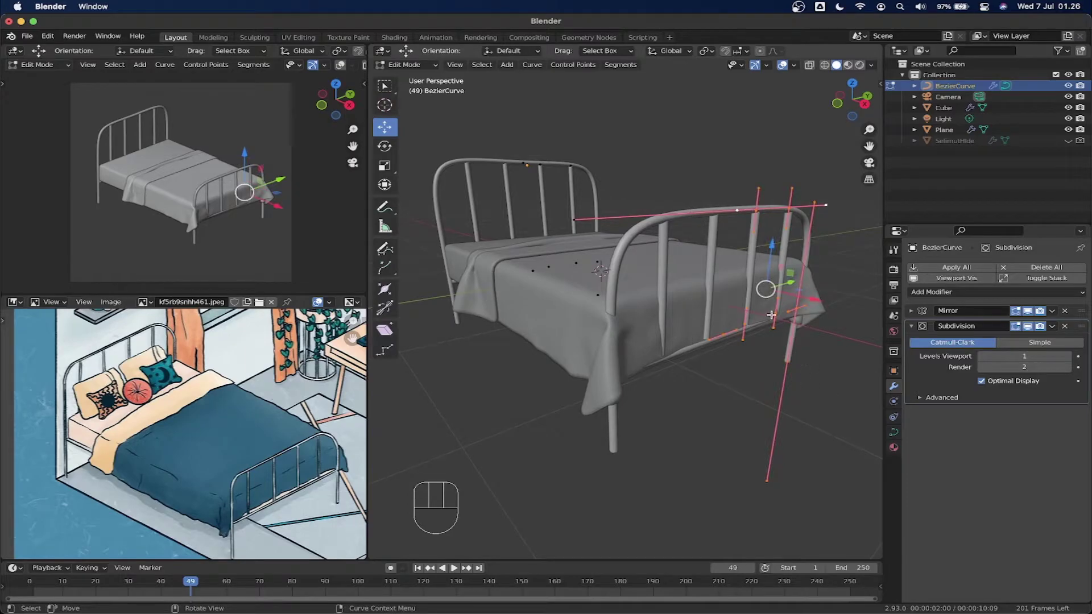
{"action": "left_click_drag", "start_coordinate": [805, 300], "coordinate": [818, 302]}
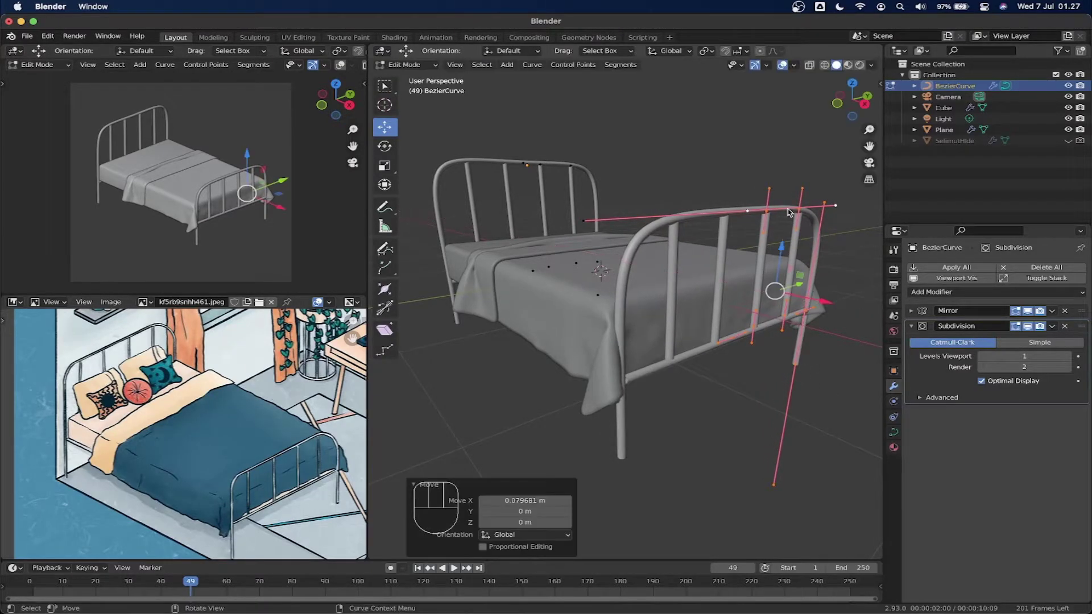
{"action": "key", "text": "Tab"}
{"action": "middle_click_drag", "start_coordinate": [780, 195], "coordinate": [775, 190]}
{"action": "middle_click_drag", "start_coordinate": [651, 233], "coordinate": [700, 248]}
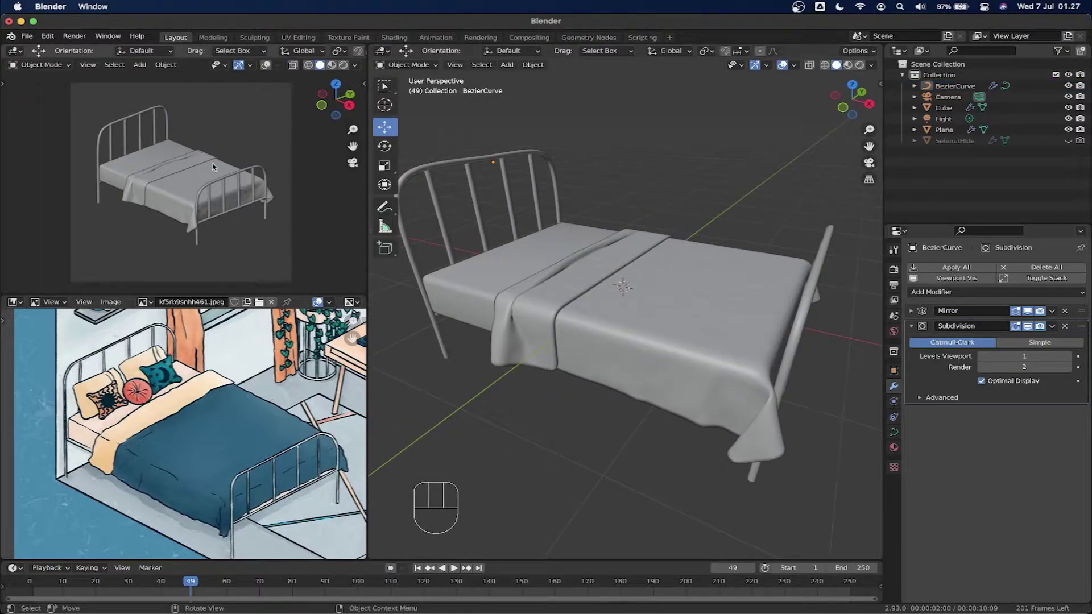
Add a plane mesh for the pillow, raise it above the bed and move it about -1.16 m along X to the headboard end.
{"action": "scroll", "coordinate": [614, 198], "scroll_direction": "down", "scroll_amount": 2}
{"action": "middle_click_drag", "start_coordinate": [644, 236], "coordinate": [669, 201], "text": "shift"}
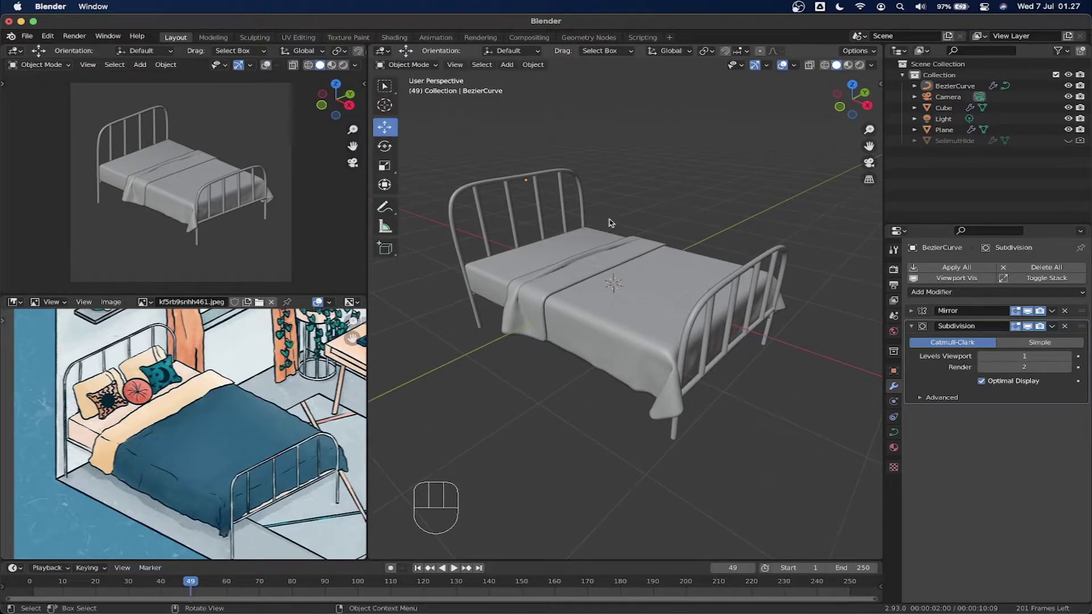
{"action": "scroll", "coordinate": [83, 388], "scroll_direction": "up", "scroll_amount": 4}
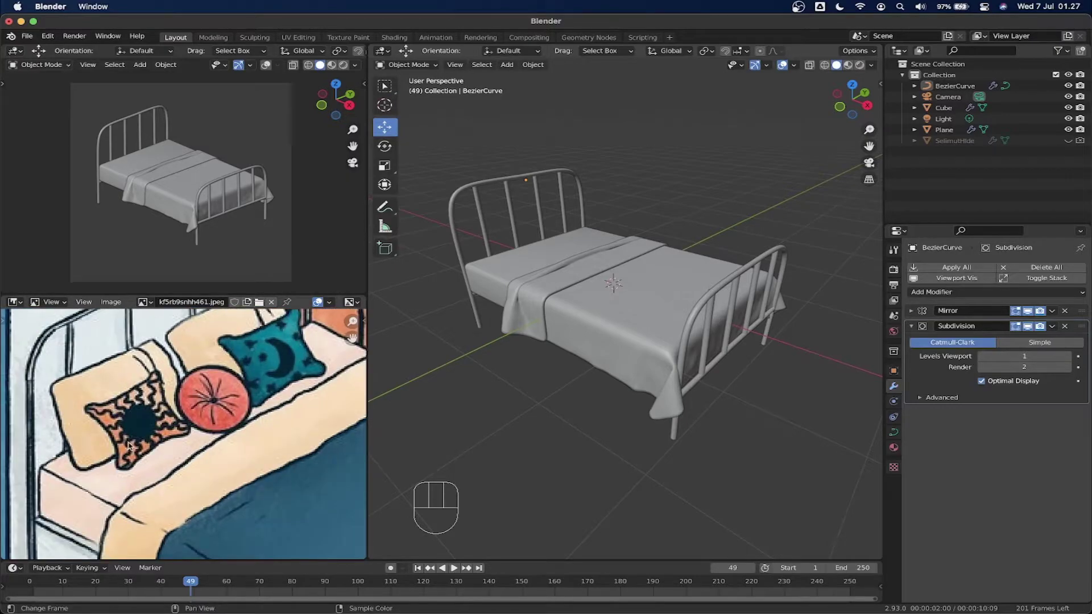
{"action": "middle_click_drag", "start_coordinate": [206, 371], "coordinate": [200, 403]}
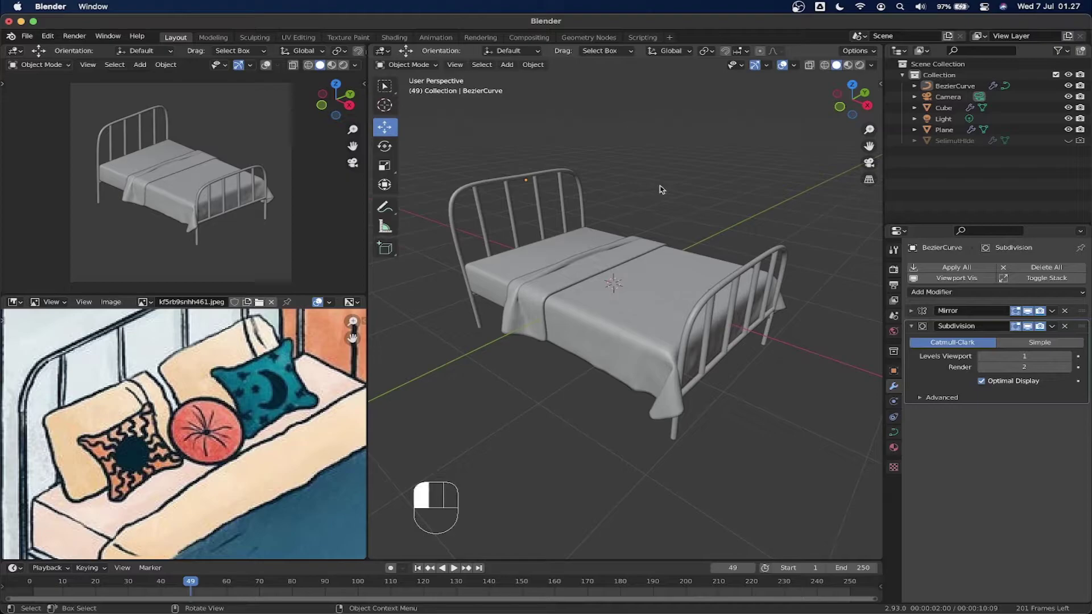
{"action": "key", "text": "shift+a"}
{"action": "mouse_move", "coordinate": [661, 190]}
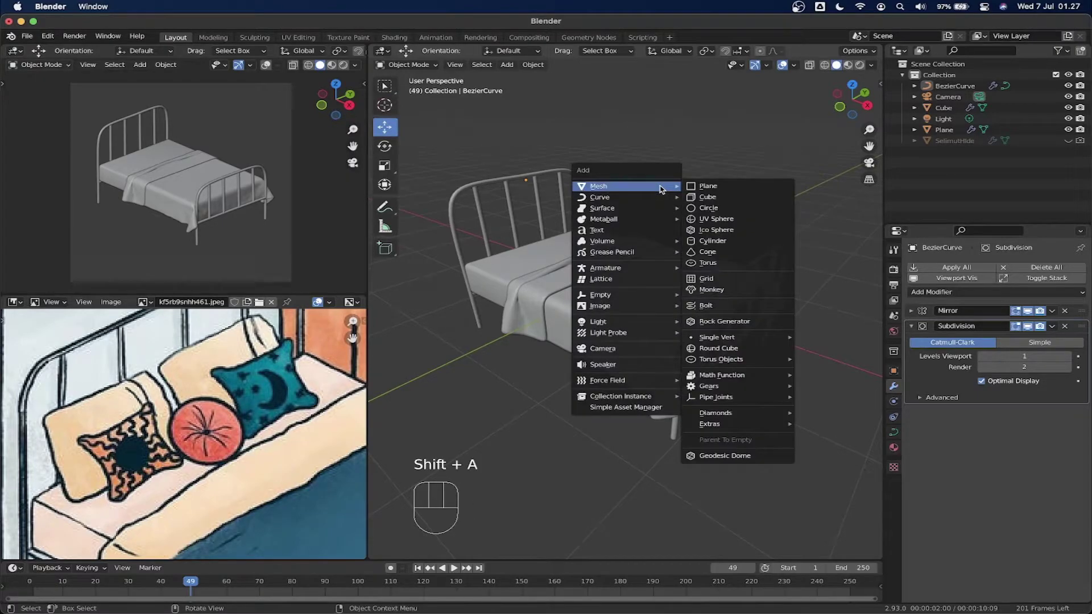
{"action": "left_click", "coordinate": [732, 188]}
{"action": "left_click_drag", "start_coordinate": [611, 254], "coordinate": [604, 205]}
{"action": "middle_click_drag", "start_coordinate": [603, 205], "coordinate": [654, 302]}
{"action": "left_click_drag", "start_coordinate": [671, 307], "coordinate": [562, 282]}
{"action": "middle_click_drag", "start_coordinate": [619, 281], "coordinate": [685, 291], "text": "shift"}
{"action": "scroll", "coordinate": [597, 268], "scroll_direction": "up", "scroll_amount": 3}
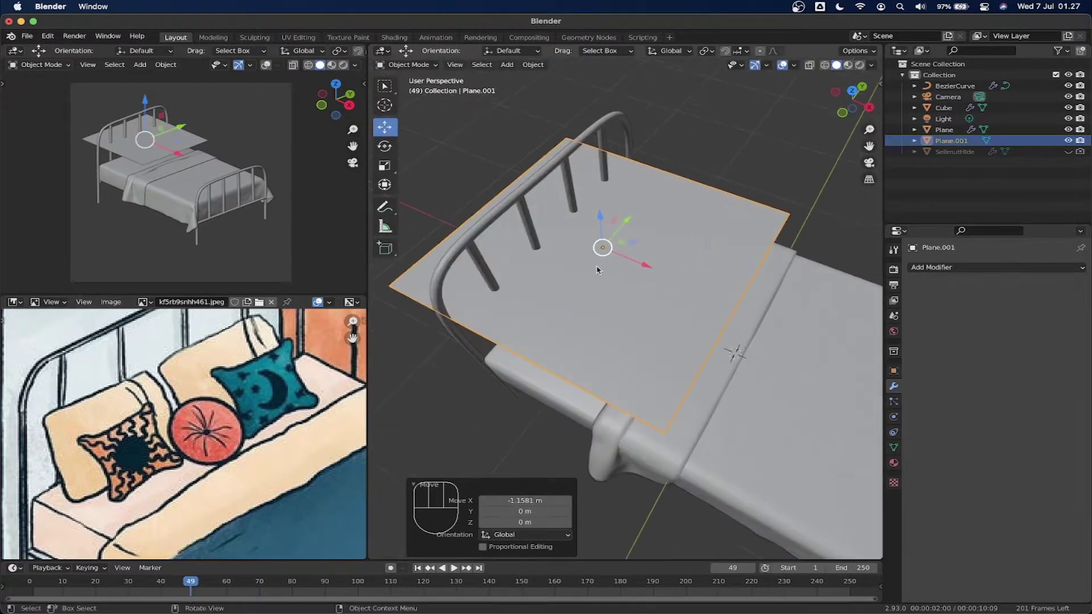
Scale the pillow plane's mesh to about 0.373 overall and stretch it by about 1.308 along Y.
{"action": "scroll", "coordinate": [597, 268], "scroll_direction": "down", "scroll_amount": 2}
{"action": "key", "text": "Tab"}
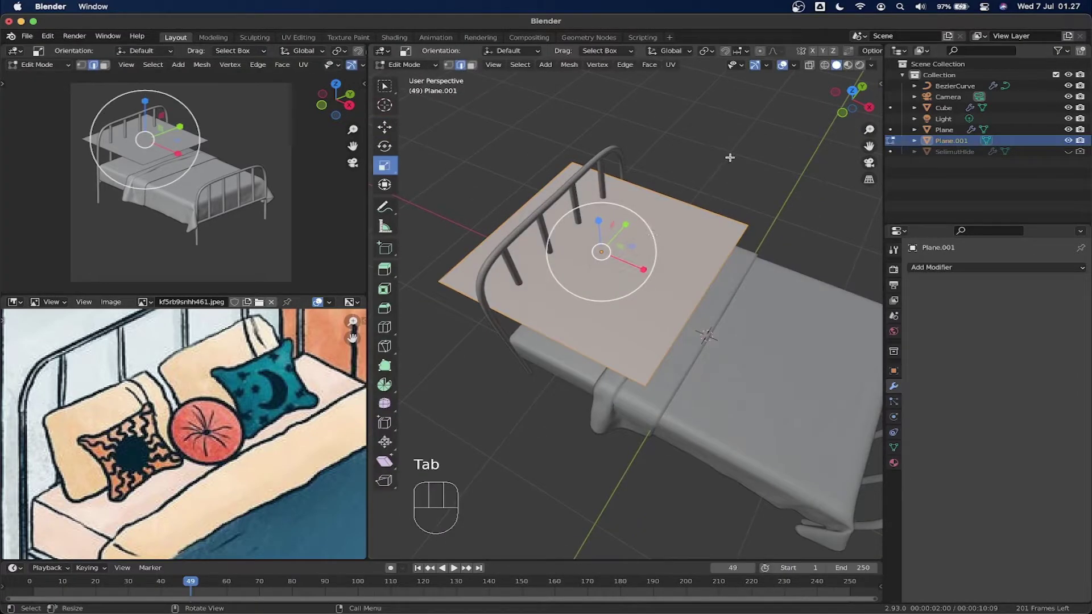
{"action": "key", "text": "s"}
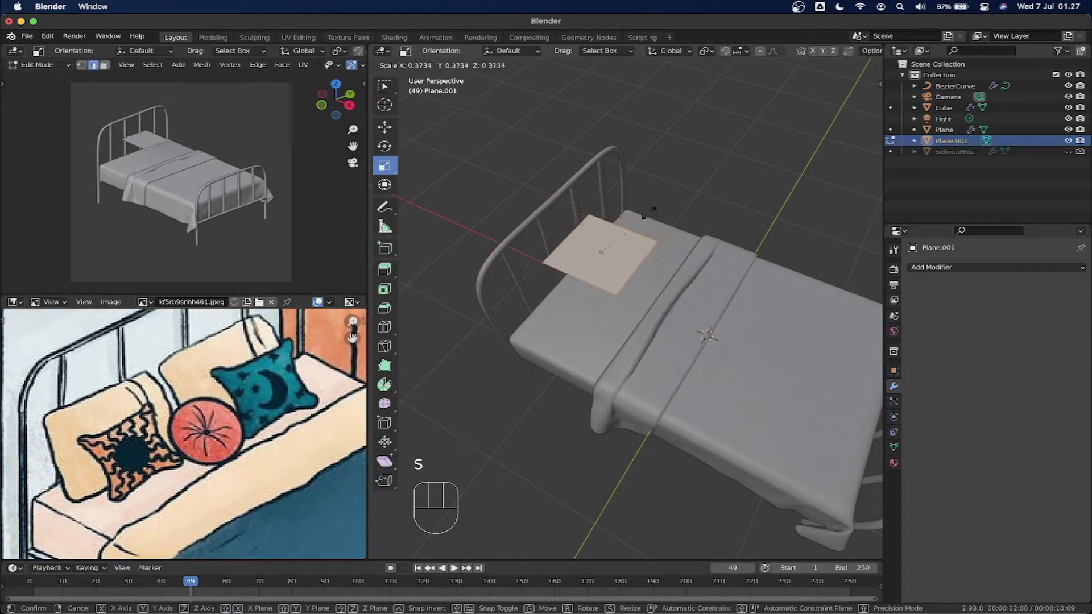
{"action": "left_click", "coordinate": [650, 212]}
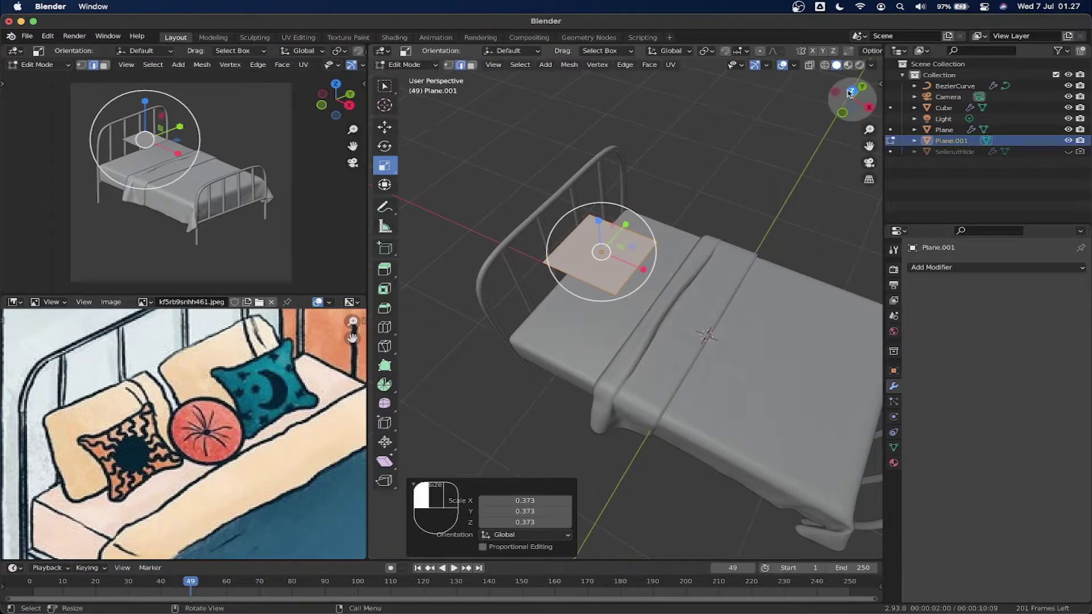
{"action": "left_click", "coordinate": [852, 91]}
{"action": "scroll", "coordinate": [600, 276], "scroll_direction": "up", "scroll_amount": 2}
{"action": "left_click_drag", "start_coordinate": [600, 277], "coordinate": [596, 256]}
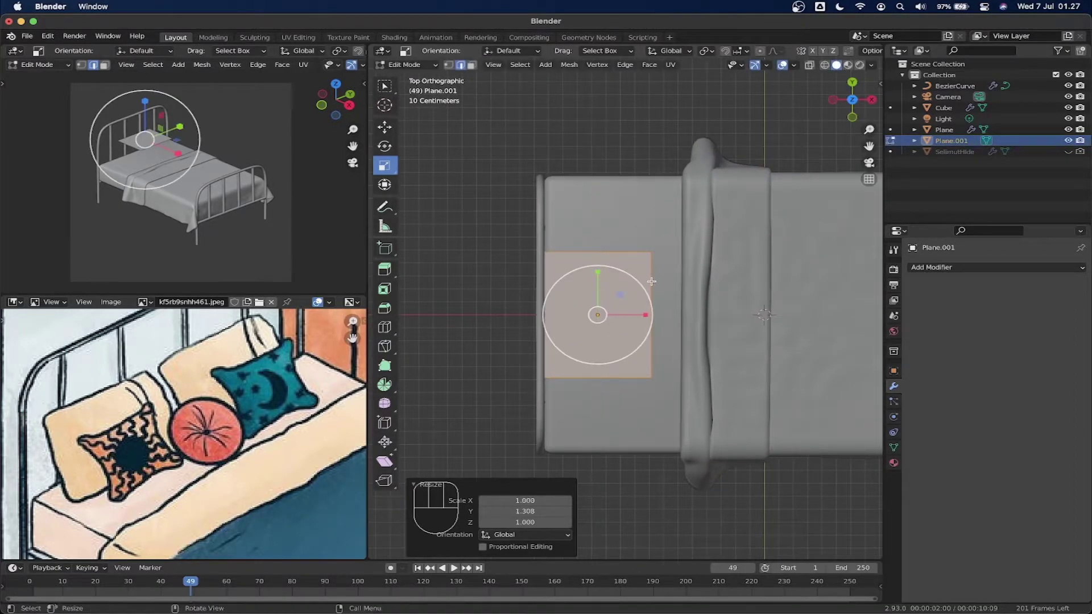
{"action": "middle_click_drag", "start_coordinate": [648, 284], "coordinate": [640, 248], "text": "shift"}
{"action": "key", "text": "Tab"}
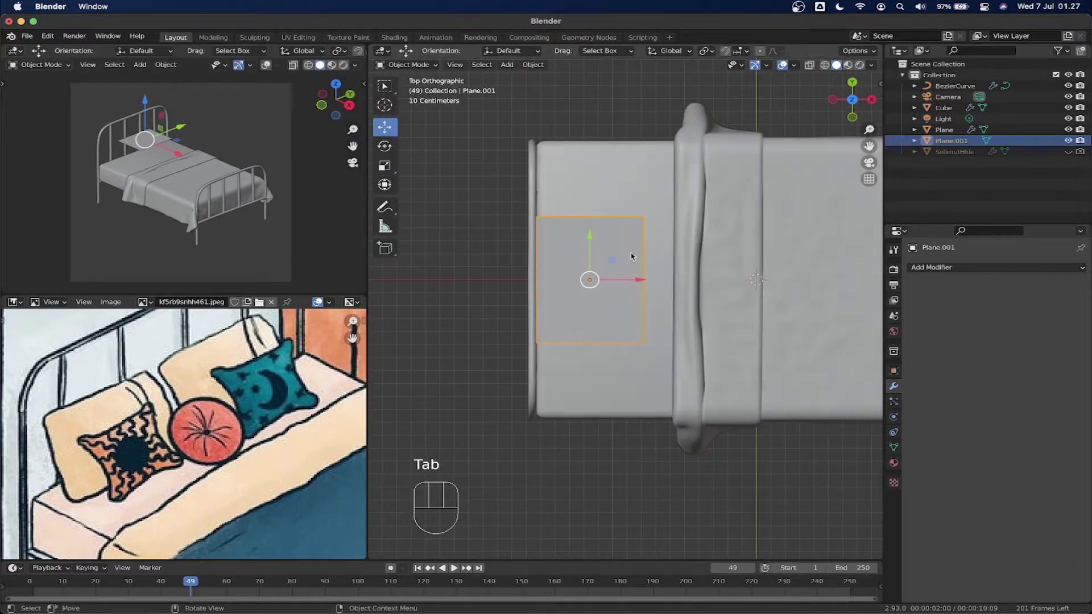
Position the pillow plane over the near half of the mattress head, shrinking it slightly and shifting it about 0.05 m towards the headboard.
{"action": "key", "text": "g"}
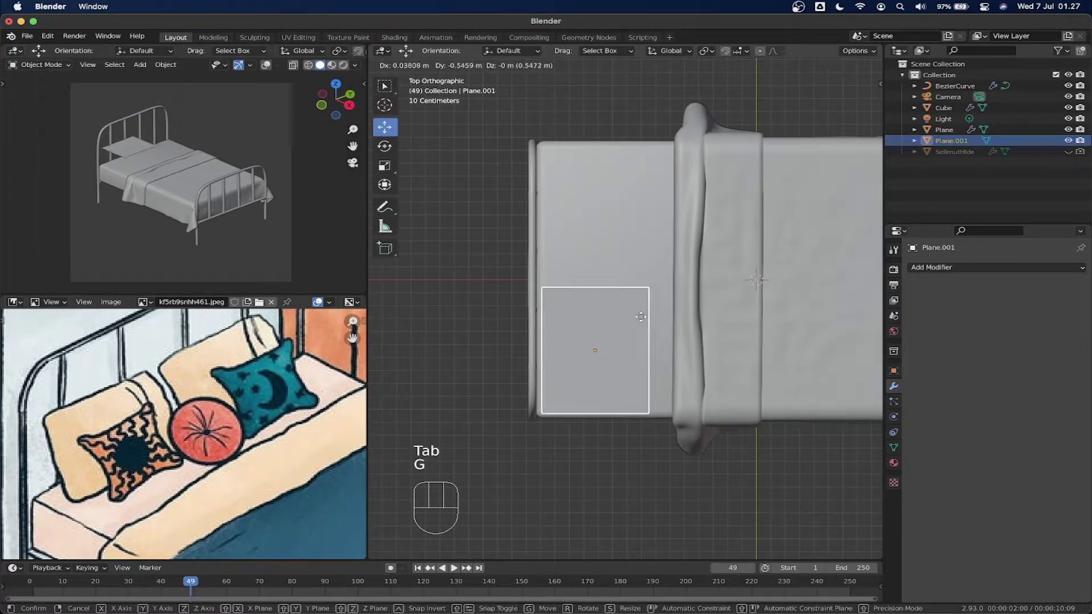
{"action": "left_click", "coordinate": [640, 320]}
{"action": "key", "text": "Tab"}
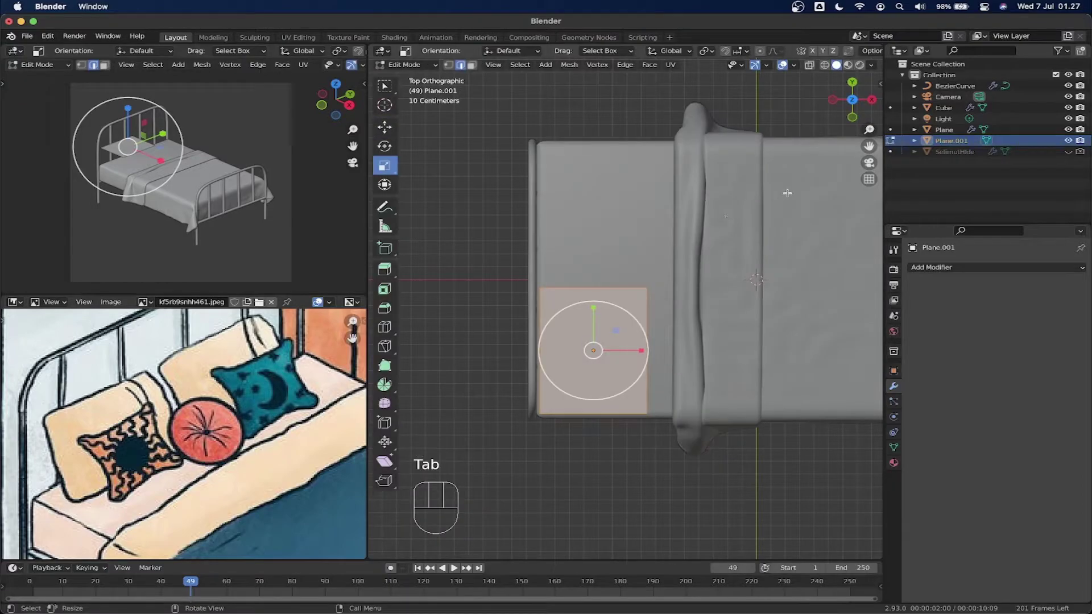
{"action": "key", "text": "a"}
{"action": "key", "text": "s"}
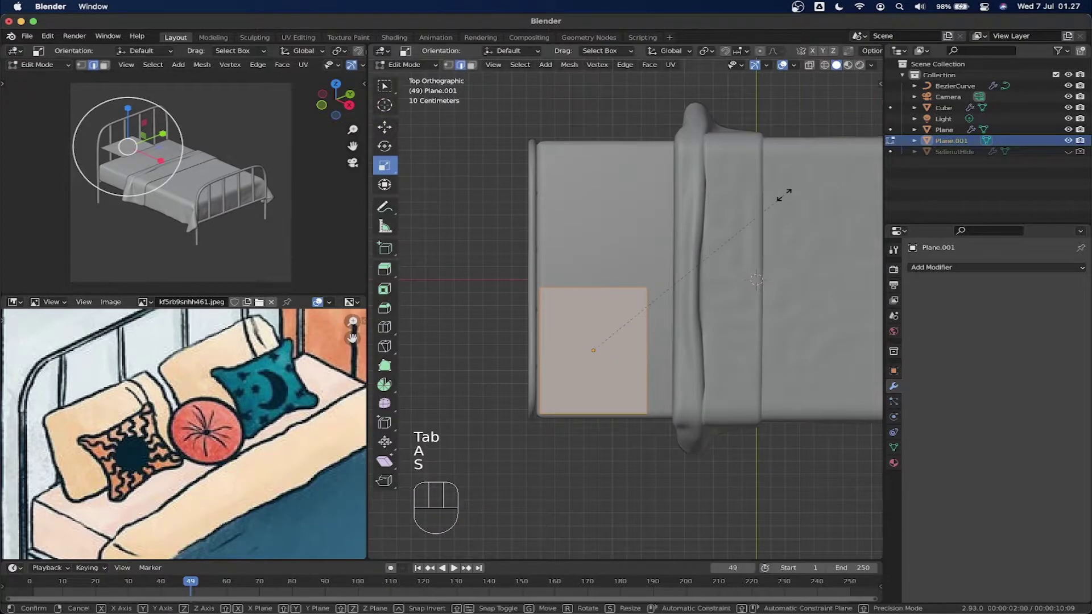
{"action": "left_click", "coordinate": [764, 213]}
{"action": "key", "text": "Tab"}
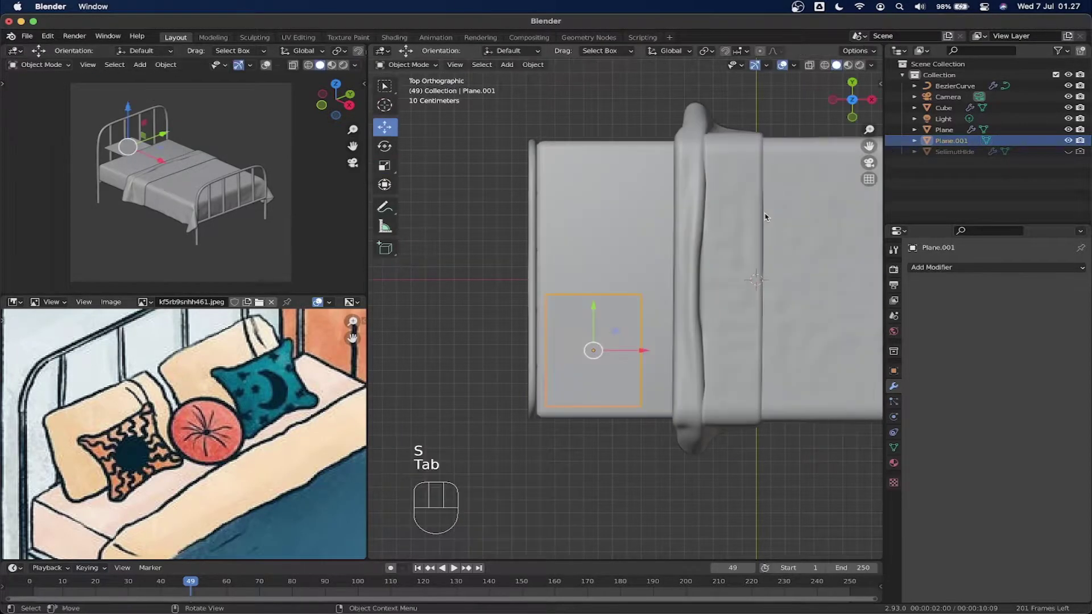
{"action": "left_click_drag", "start_coordinate": [630, 351], "coordinate": [621, 351]}
Subdivide the whole pillow plane with 20 cuts.
{"action": "scroll", "coordinate": [682, 324], "scroll_direction": "up", "scroll_amount": 3}
{"action": "middle_click_drag", "start_coordinate": [675, 275], "coordinate": [672, 307]}
{"action": "middle_click_drag", "start_coordinate": [671, 307], "coordinate": [667, 266], "text": "shift"}
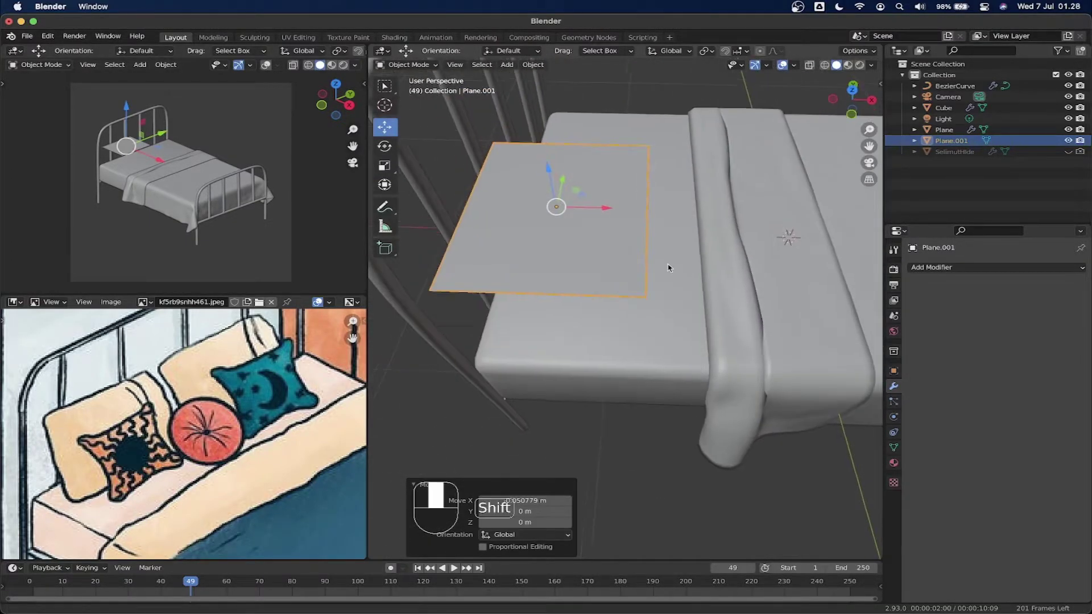
{"action": "scroll", "coordinate": [668, 267], "scroll_direction": "down", "scroll_amount": 1}
{"action": "key", "text": "Tab"}
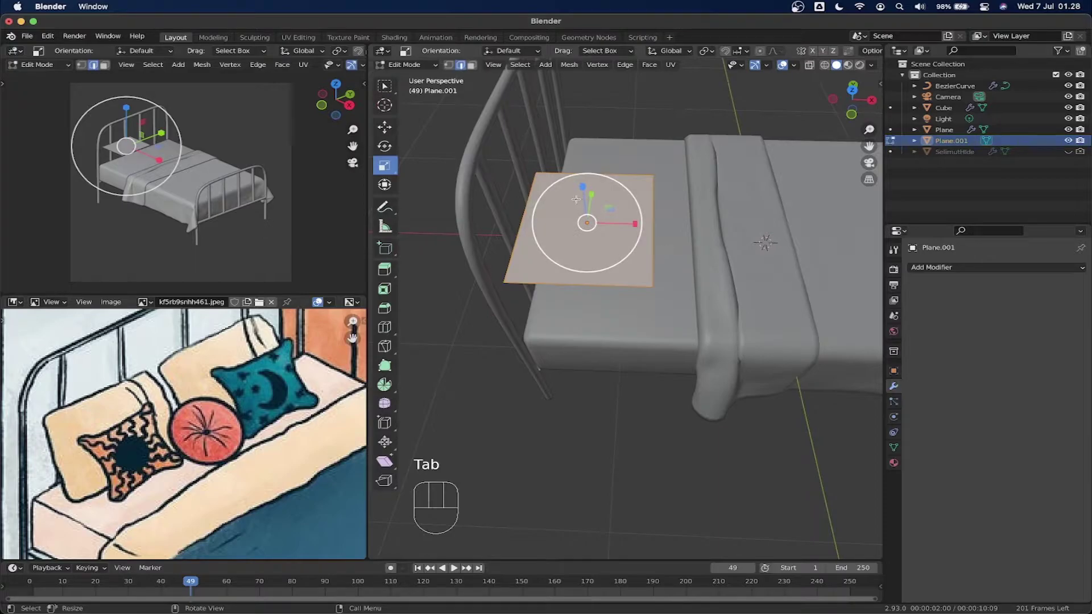
{"action": "left_click", "coordinate": [471, 65]}
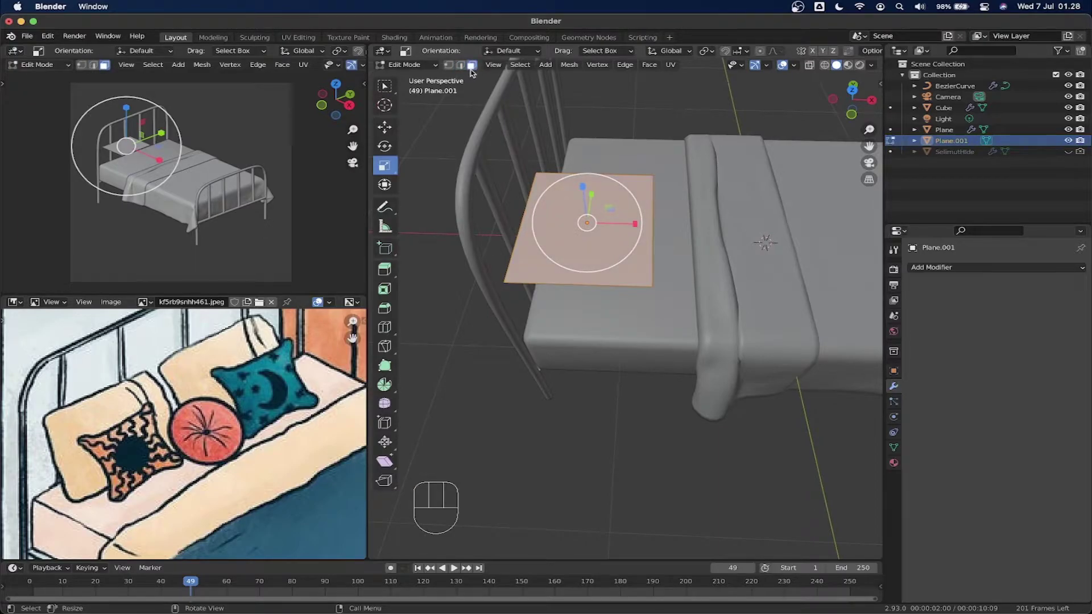
{"action": "key", "text": "a"}
{"action": "right_click", "coordinate": [623, 206]}
{"action": "left_click", "coordinate": [623, 206]}
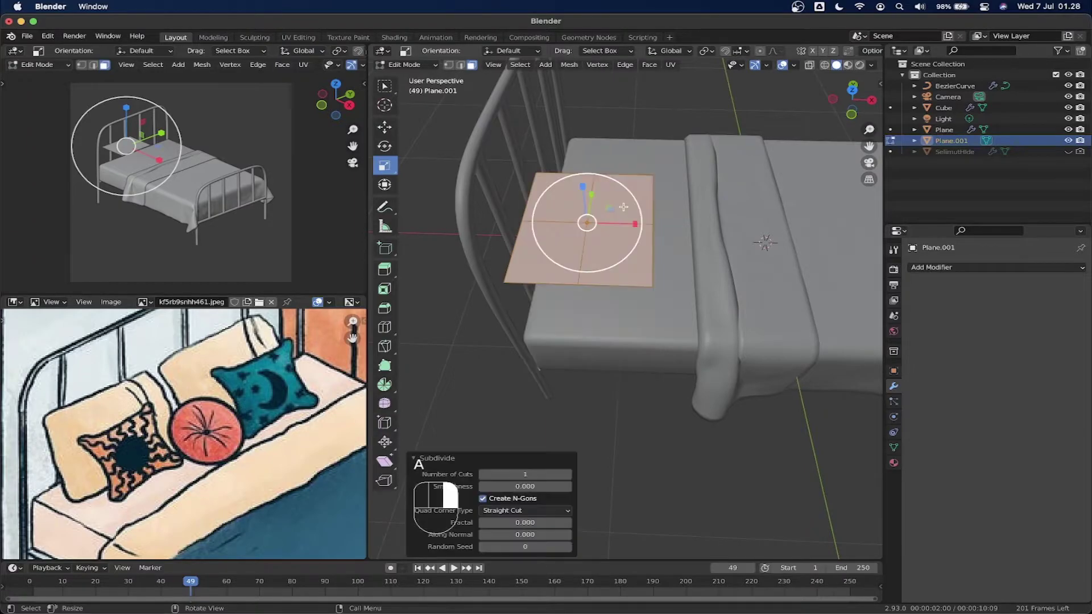
{"action": "left_click", "coordinate": [547, 476]}
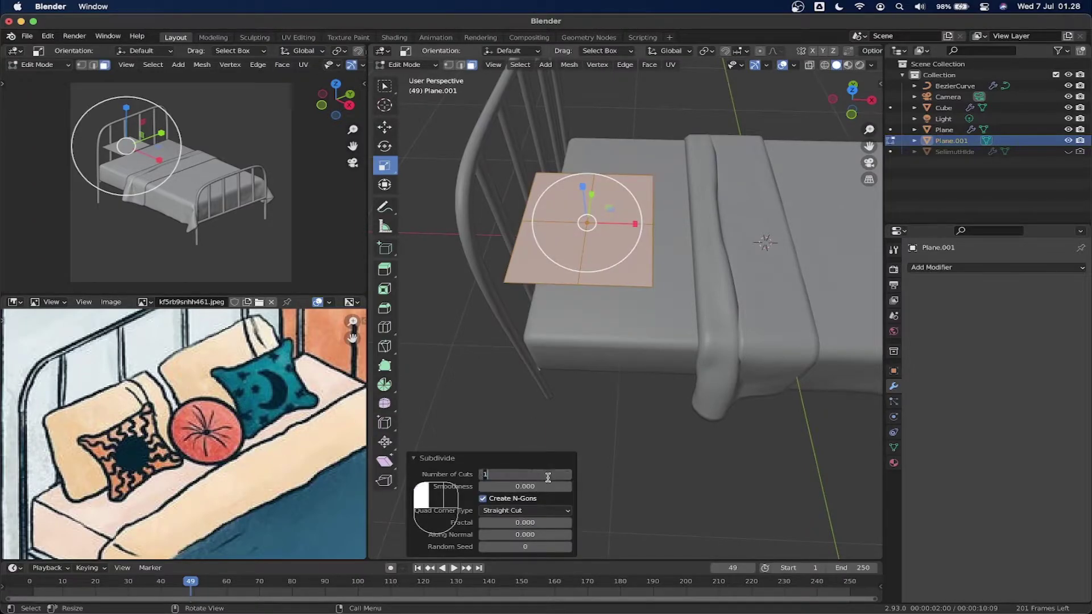
{"action": "key", "text": "Return"}
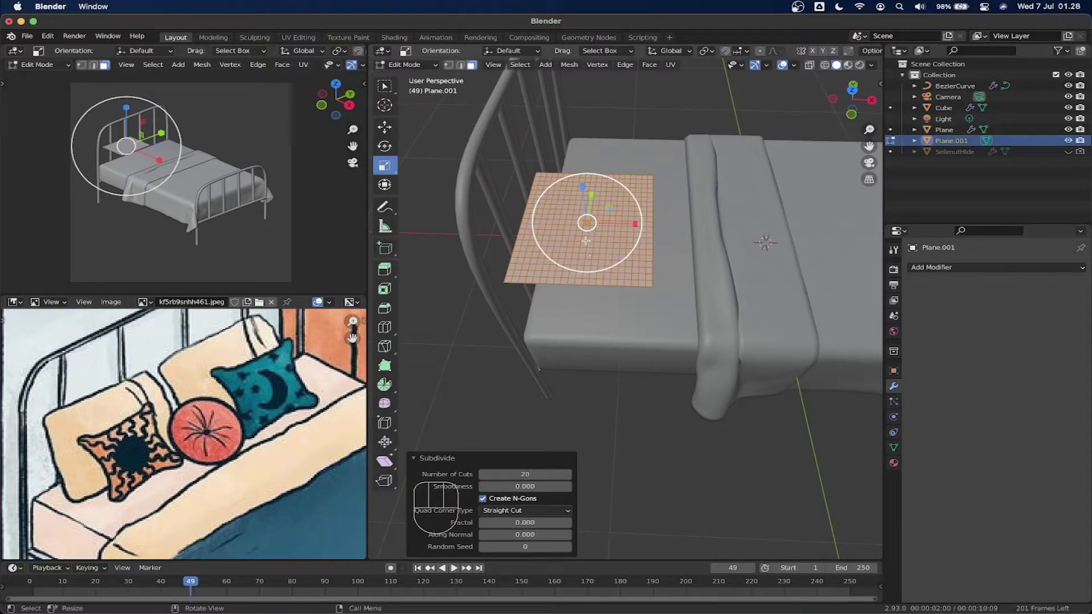
Extrude all faces of the subdivided pillow plane downward by about 0.0076 m to give it a thin side wall.
{"action": "middle_click_drag", "start_coordinate": [587, 243], "coordinate": [562, 228]}
{"action": "scroll", "coordinate": [585, 180], "scroll_direction": "up", "scroll_amount": 2}
{"action": "middle_click_drag", "start_coordinate": [585, 181], "coordinate": [642, 241], "text": "shift"}
{"action": "middle_click_drag", "start_coordinate": [641, 241], "coordinate": [648, 218]}
{"action": "scroll", "coordinate": [621, 204], "scroll_direction": "up", "scroll_amount": 2}
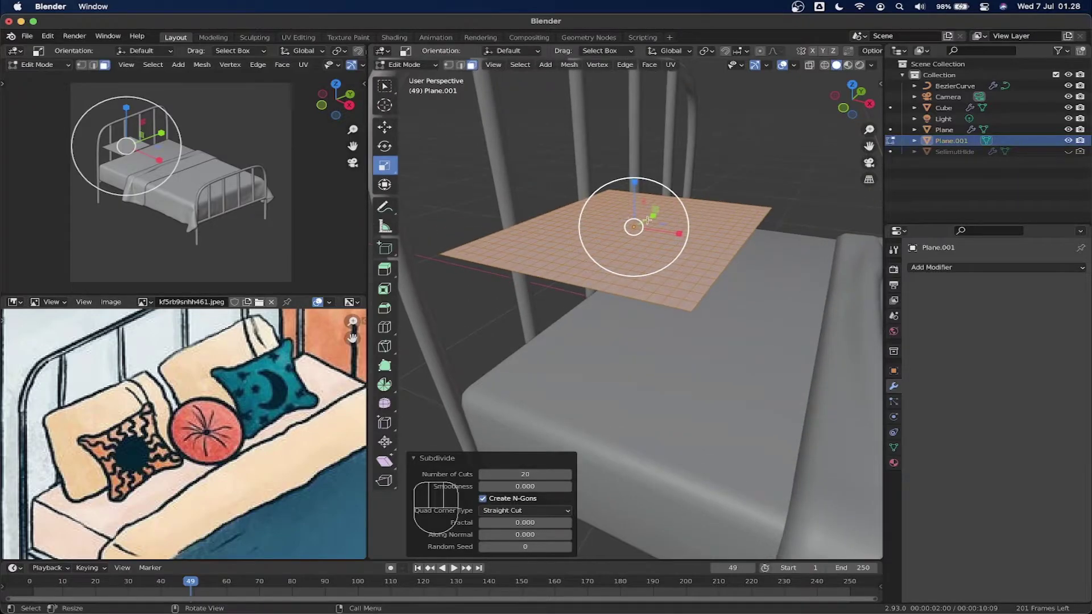
{"action": "key", "text": "e"}
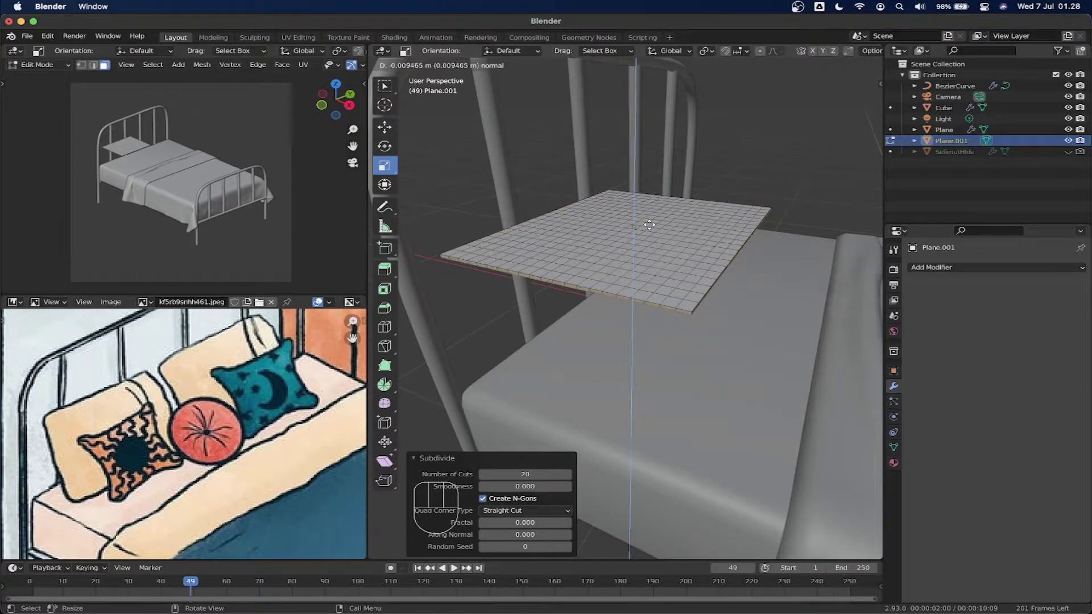
{"action": "left_click", "coordinate": [649, 224]}
With Auto Merge temporarily on, flatten the pillow plane's side-wall face loop to 0 along Z, and return to Object Mode.
{"action": "middle_click_drag", "start_coordinate": [649, 224], "coordinate": [648, 198]}
{"action": "scroll", "coordinate": [648, 198], "scroll_direction": "up", "scroll_amount": 3}
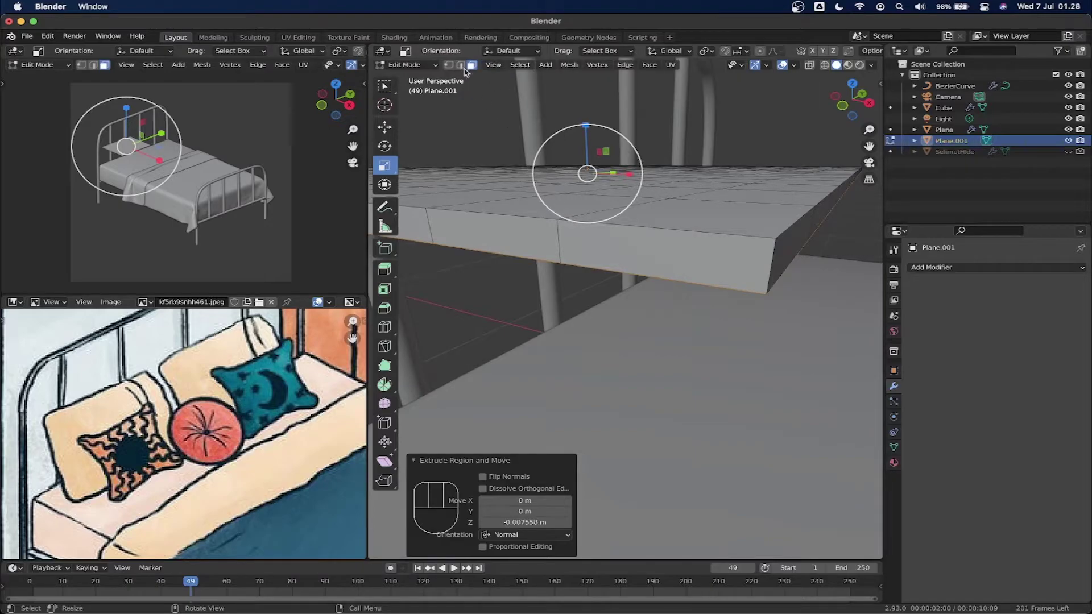
{"action": "left_click", "coordinate": [557, 241], "text": "alt"}
{"action": "scroll", "coordinate": [588, 246], "scroll_direction": "down", "scroll_amount": 4}
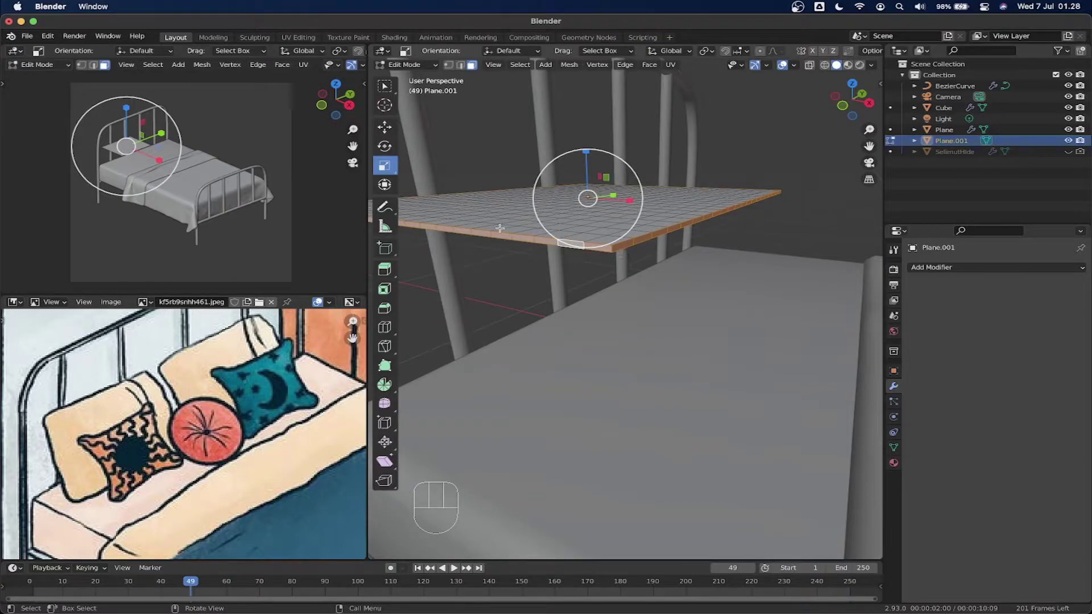
{"action": "left_click", "coordinate": [847, 52]}
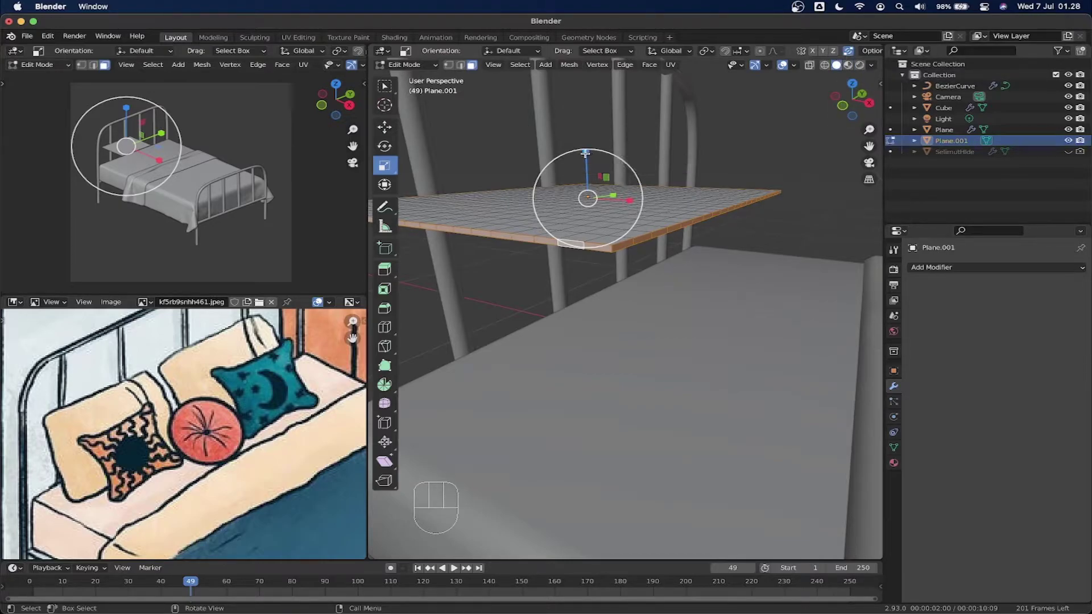
{"action": "left_click_drag", "start_coordinate": [586, 154], "coordinate": [588, 196]}
{"action": "key", "text": "0"}
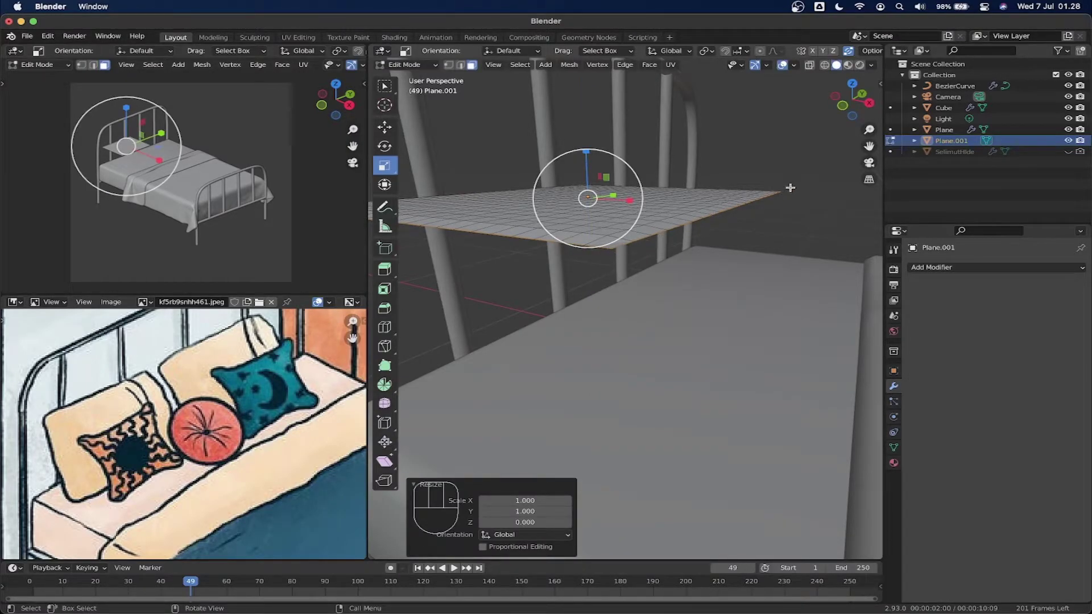
{"action": "left_click", "coordinate": [848, 52]}
{"action": "middle_click_drag", "start_coordinate": [717, 152], "coordinate": [712, 178]}
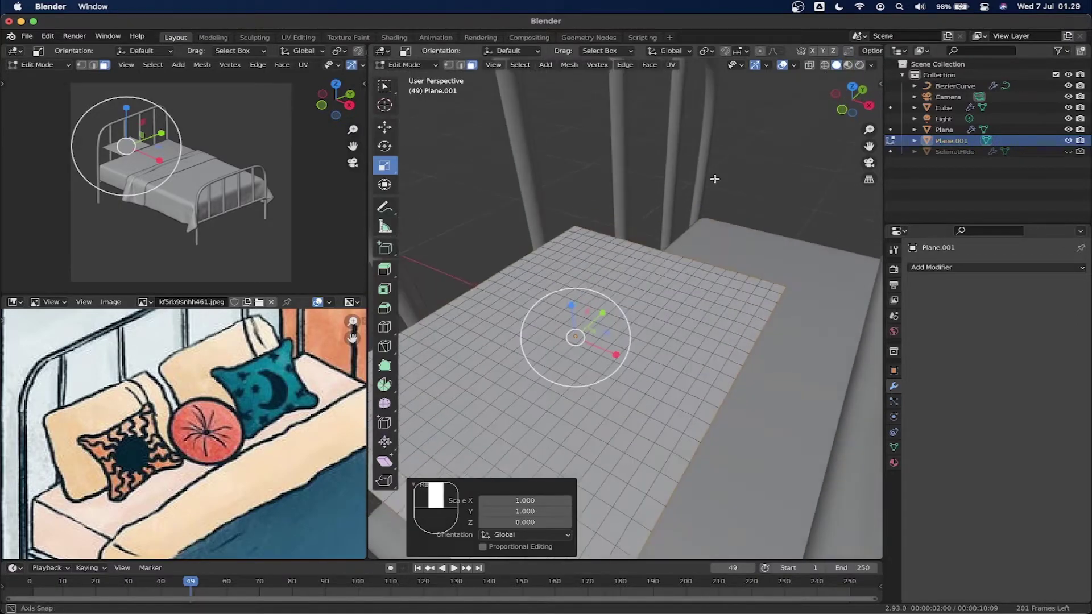
{"action": "scroll", "coordinate": [712, 178], "scroll_direction": "down", "scroll_amount": 3}
{"action": "key", "text": "Tab"}
Select the bed frame curve and open its physics properties.
{"action": "middle_click_drag", "start_coordinate": [659, 232], "coordinate": [623, 241]}
{"action": "scroll", "coordinate": [661, 245], "scroll_direction": "down", "scroll_amount": 2}
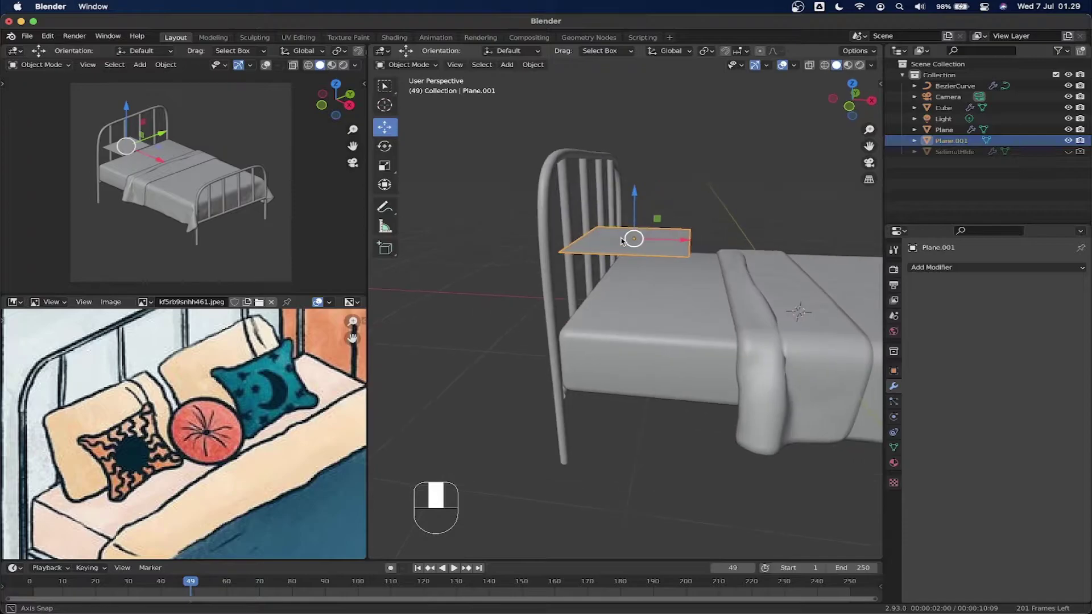
{"action": "left_click", "coordinate": [575, 159]}
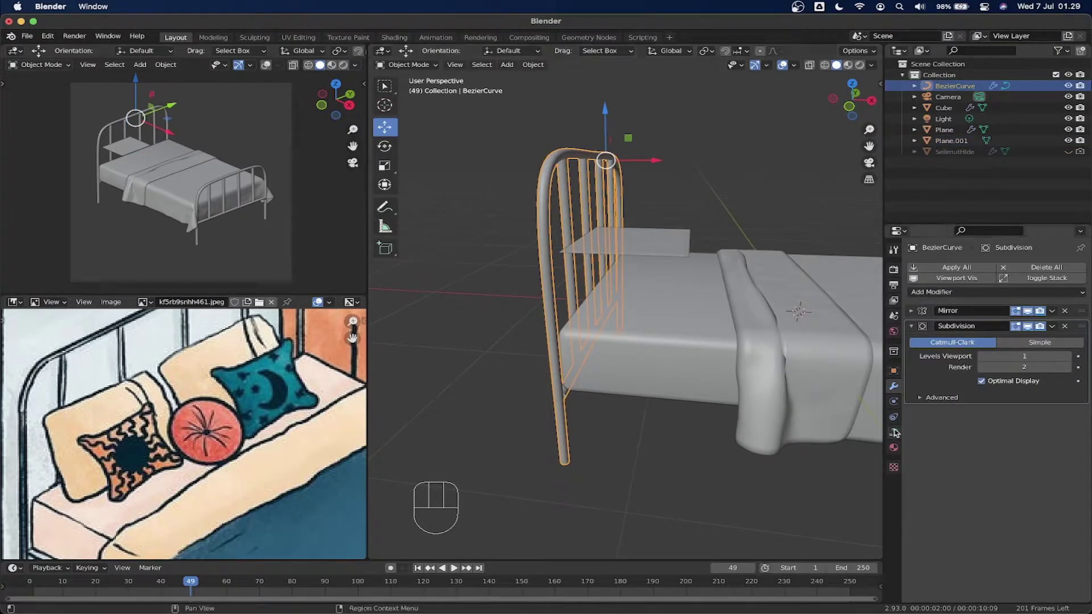
{"action": "left_click", "coordinate": [894, 432]}
{"action": "left_click", "coordinate": [894, 403]}
{"action": "left_click", "coordinate": [894, 418]}
{"action": "left_click", "coordinate": [894, 402]}
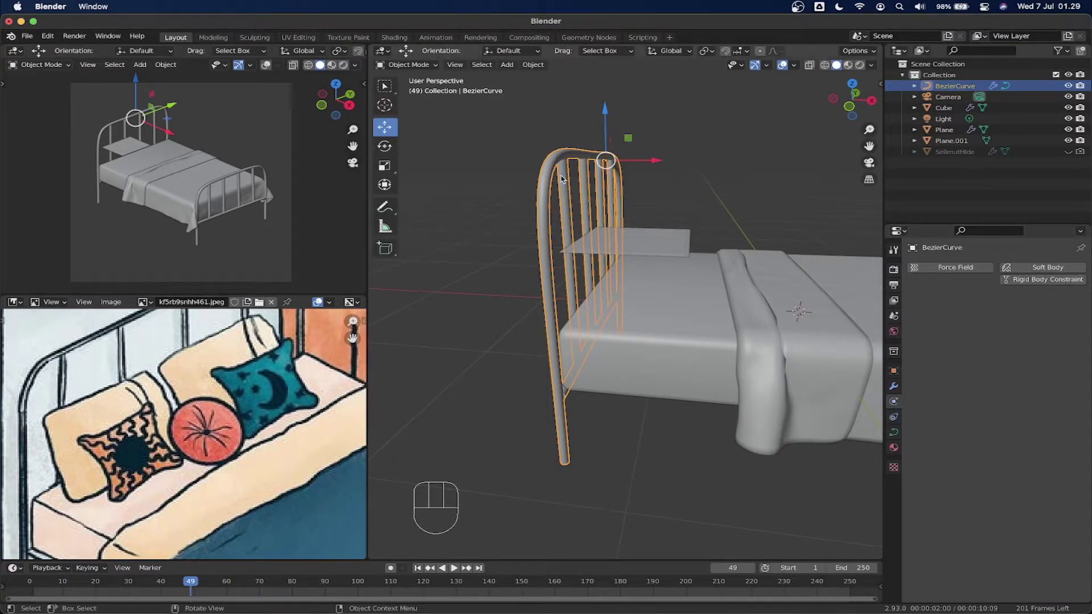
Duplicate the bed frame in place, rename the copy KerangkaKasurHide and hide it as a backup.
{"action": "middle_click_drag", "start_coordinate": [654, 178], "coordinate": [569, 230], "text": "shift"}
{"action": "scroll", "coordinate": [603, 219], "scroll_direction": "down", "scroll_amount": 1}
{"action": "scroll", "coordinate": [570, 230], "scroll_direction": "down", "scroll_amount": 1}
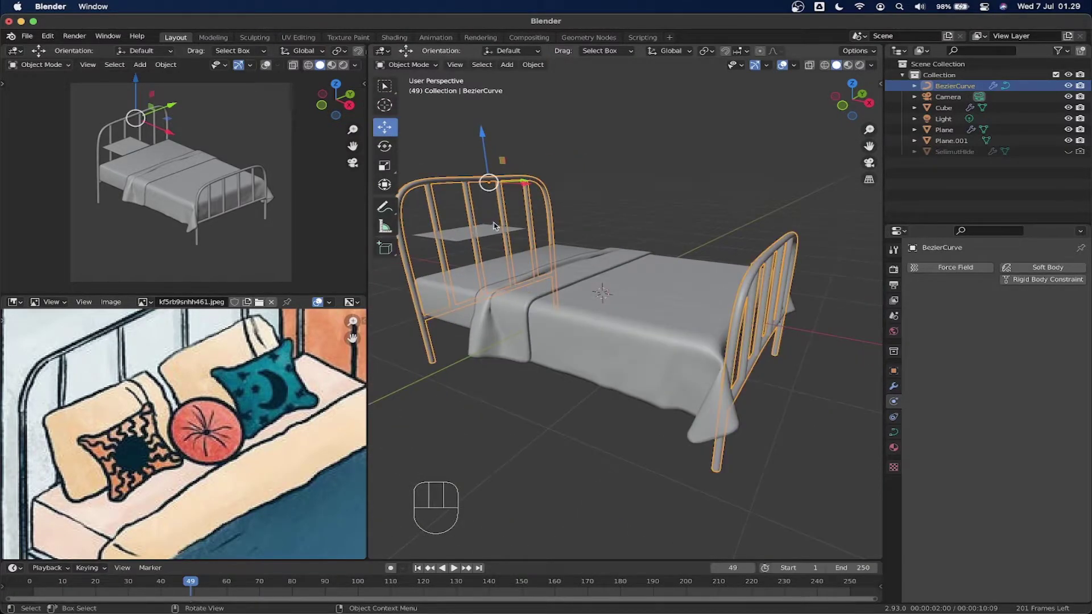
{"action": "key", "text": "shift+d"}
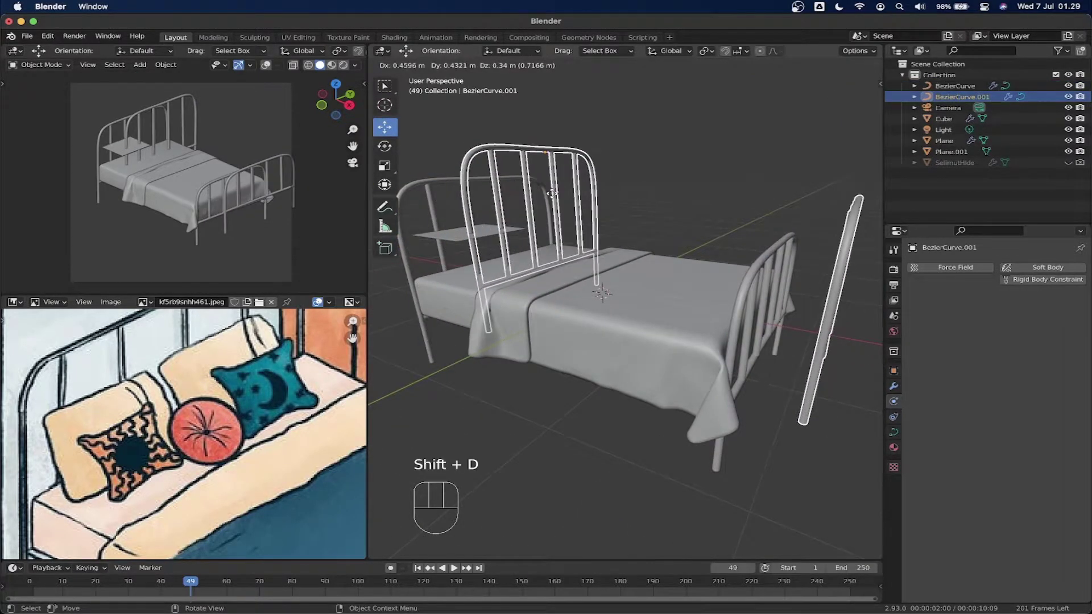
{"action": "right_click", "coordinate": [552, 197]}
{"action": "double_click", "coordinate": [971, 97]}
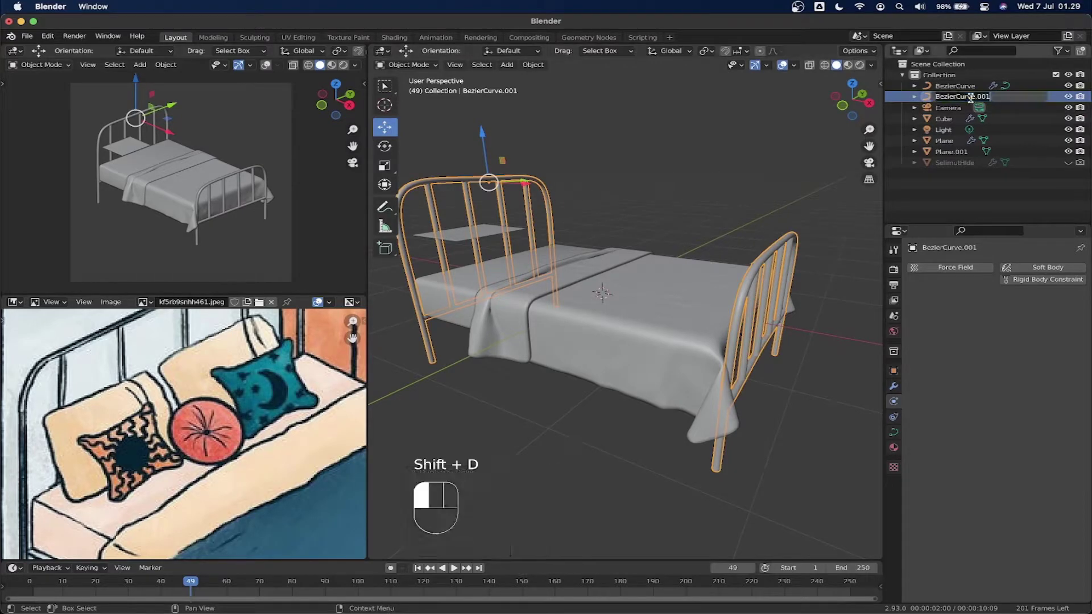
{"action": "type", "text": "KerangkaKasurHide"}
{"action": "key", "text": "Return"}
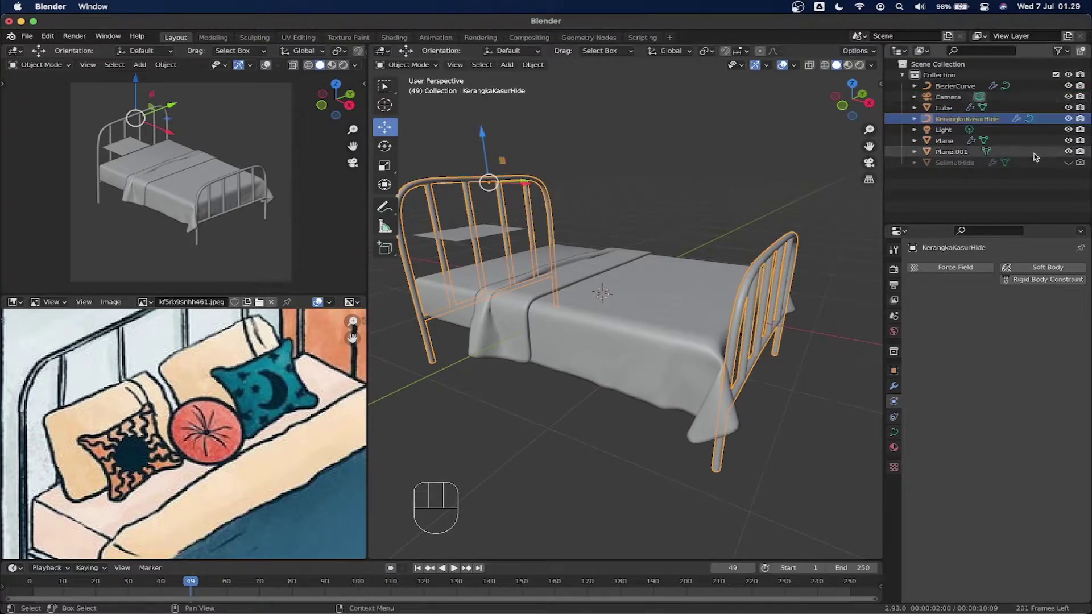
{"action": "left_click", "coordinate": [1068, 119]}
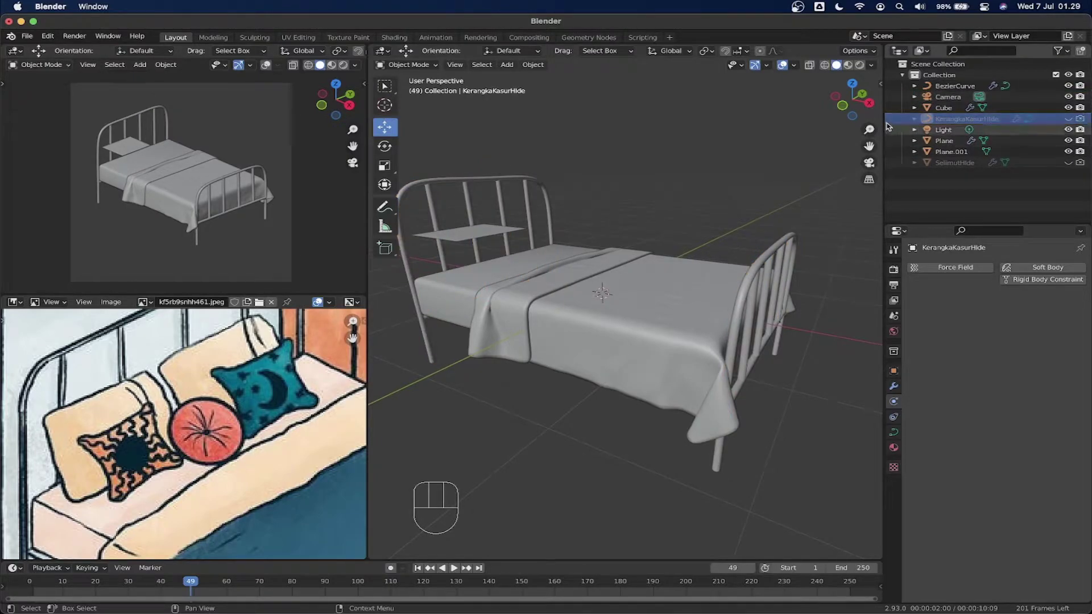
Convert the original bed frame curve to a mesh and enable Collision physics on it.
{"action": "left_click", "coordinate": [516, 185]}
{"action": "middle_click_drag", "start_coordinate": [517, 185], "coordinate": [614, 202], "text": "shift"}
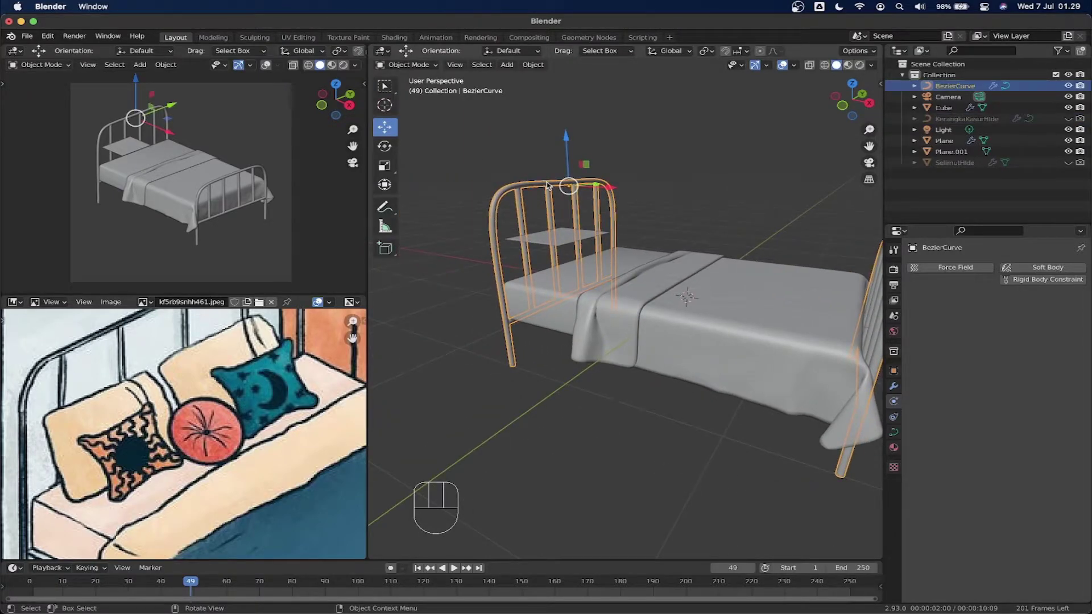
{"action": "right_click", "coordinate": [548, 185]}
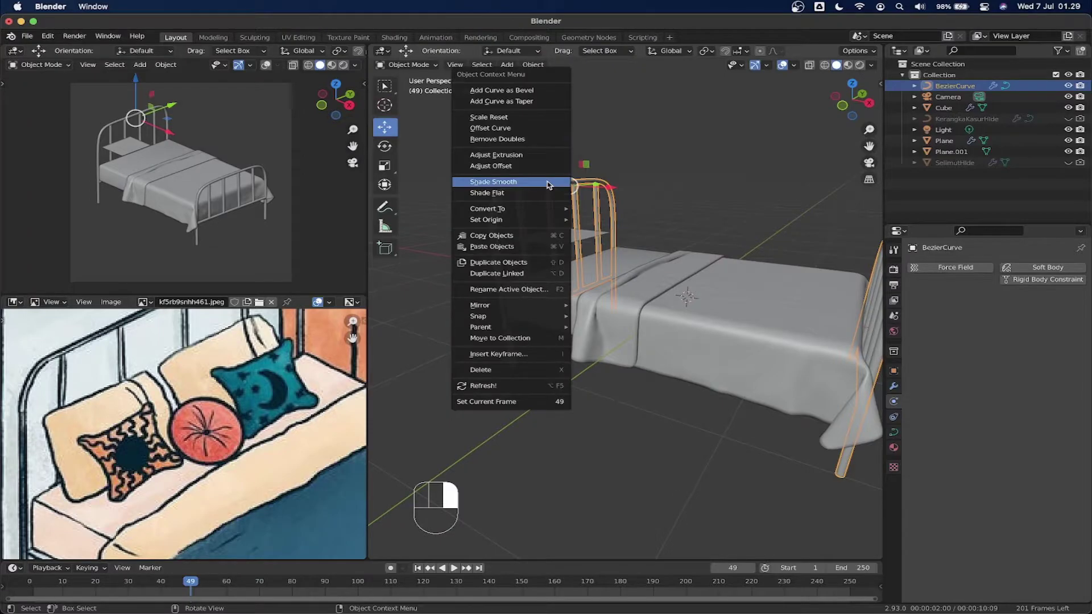
{"action": "mouse_move", "coordinate": [549, 212]}
{"action": "left_click", "coordinate": [603, 215]}
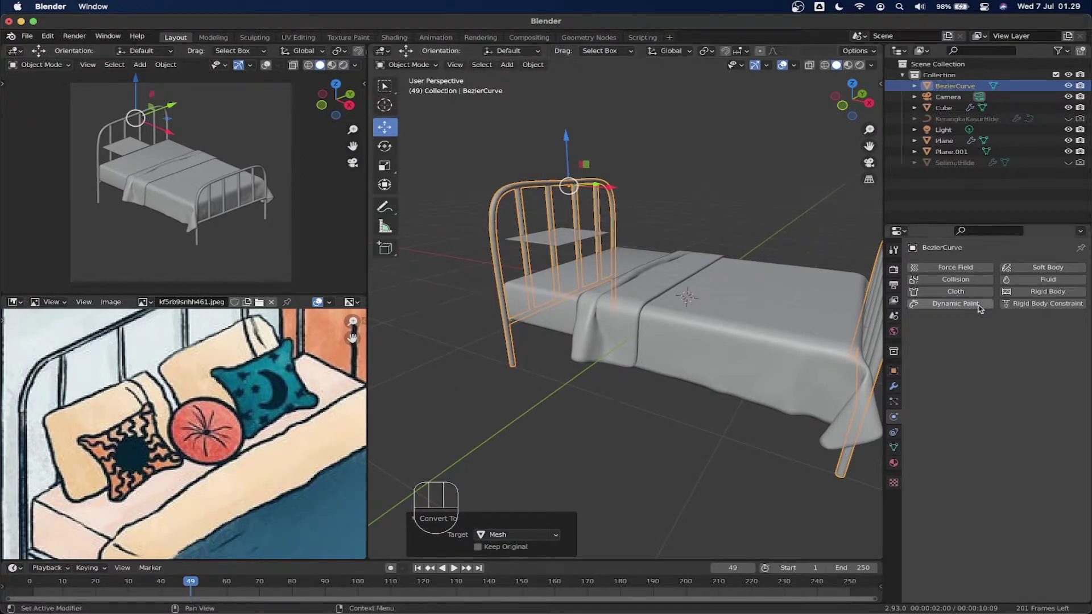
{"action": "left_click", "coordinate": [946, 281]}
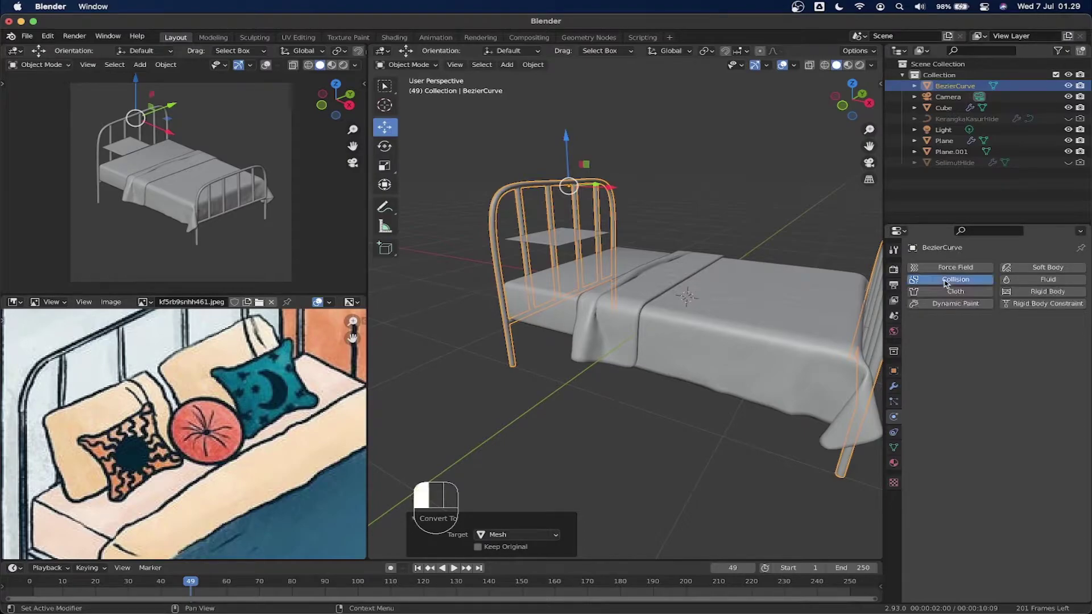
Add Cloth physics to the pillow plane and return the timeline to frame 1.
{"action": "left_click", "coordinate": [580, 274]}
{"action": "left_click", "coordinate": [559, 237]}
{"action": "middle_click_drag", "start_coordinate": [559, 239], "coordinate": [563, 242]}
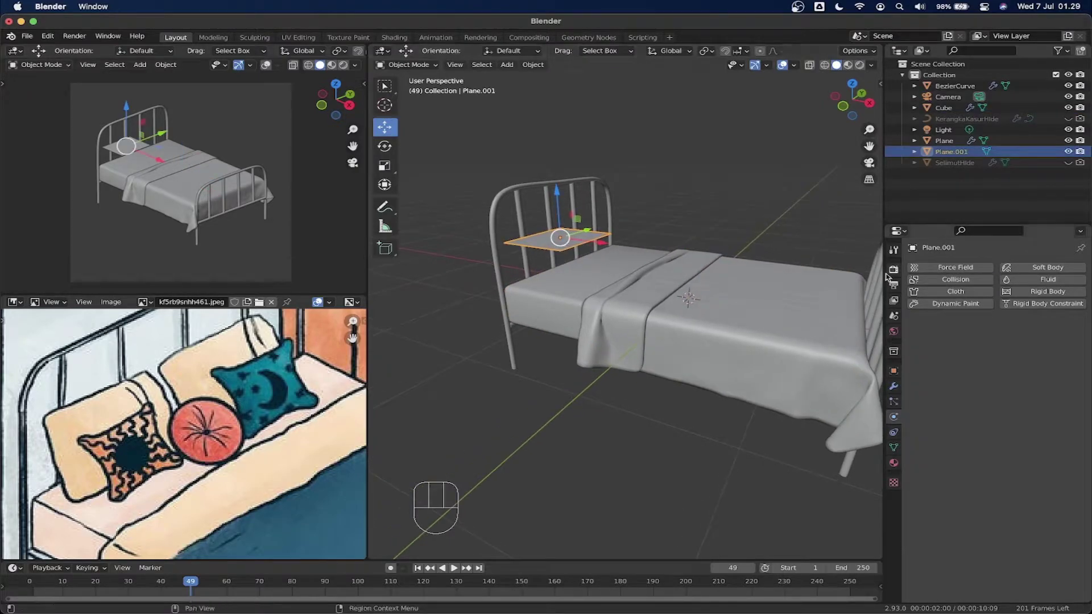
{"action": "left_click", "coordinate": [948, 291]}
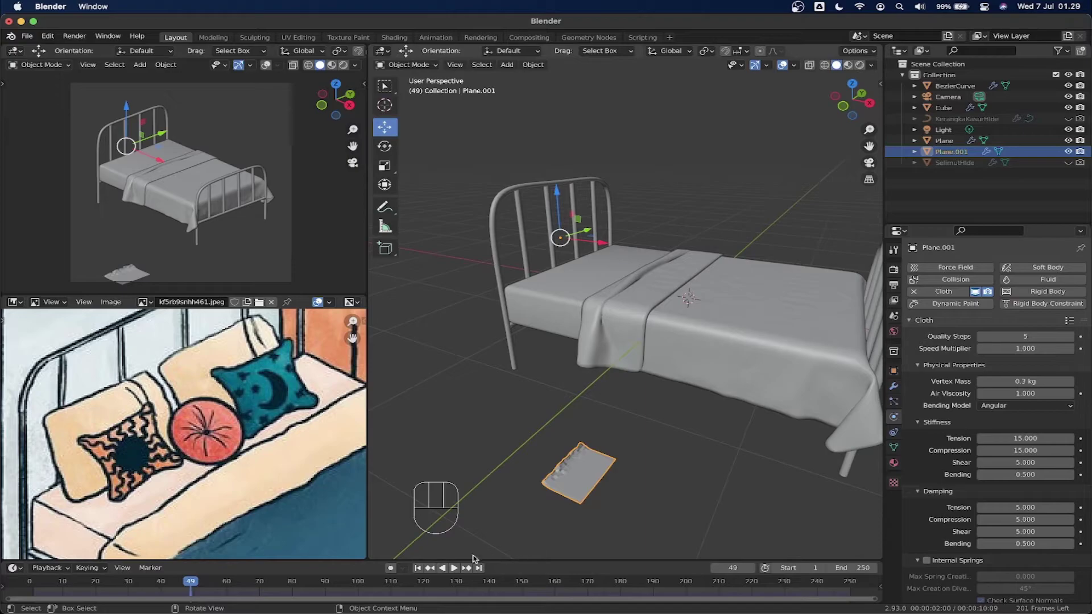
{"action": "left_click", "coordinate": [418, 568]}
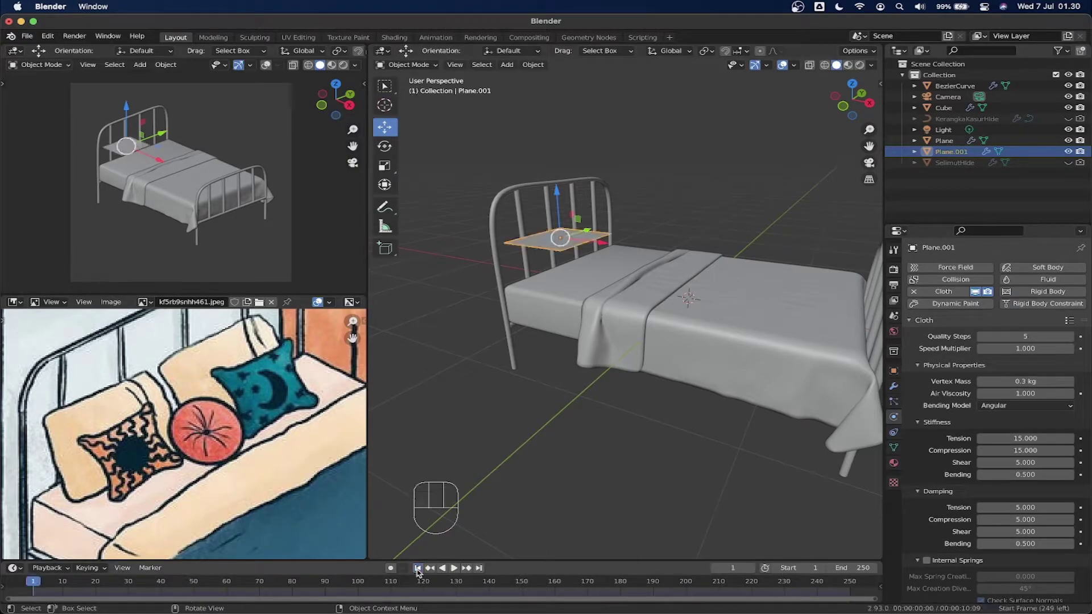
Raise the pillow plane about 0.10 m and tilt it about 43.7° in front view so its upper edge faces the headboard.
{"action": "middle_click_drag", "start_coordinate": [563, 265], "coordinate": [585, 196]}
{"action": "left_click_drag", "start_coordinate": [584, 197], "coordinate": [585, 187]}
{"action": "left_click", "coordinate": [853, 107]}
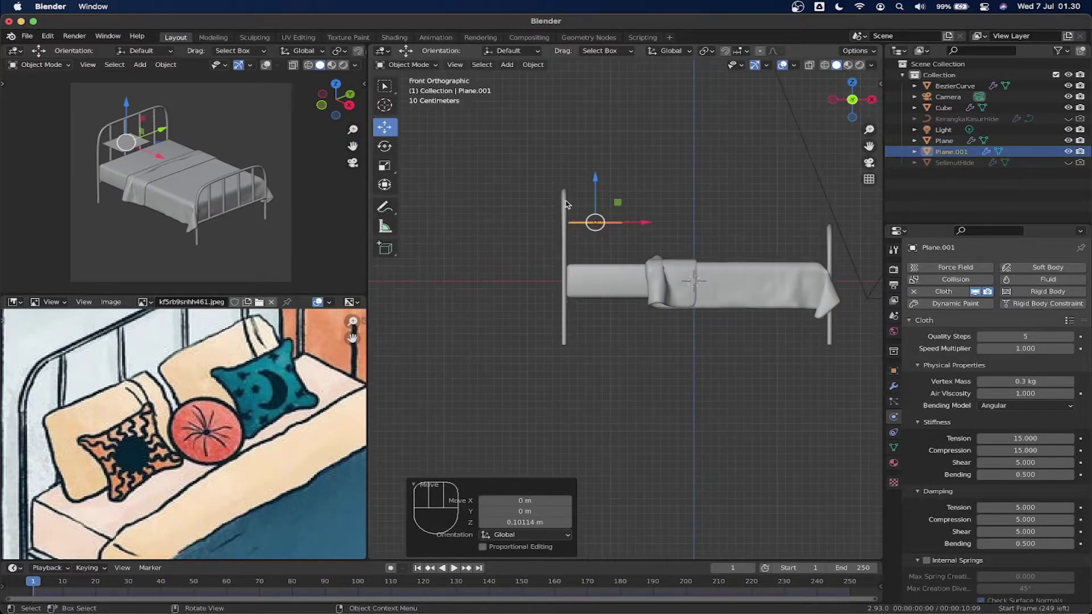
{"action": "scroll", "coordinate": [674, 192], "scroll_direction": "up", "scroll_amount": 5}
{"action": "key", "text": "r"}
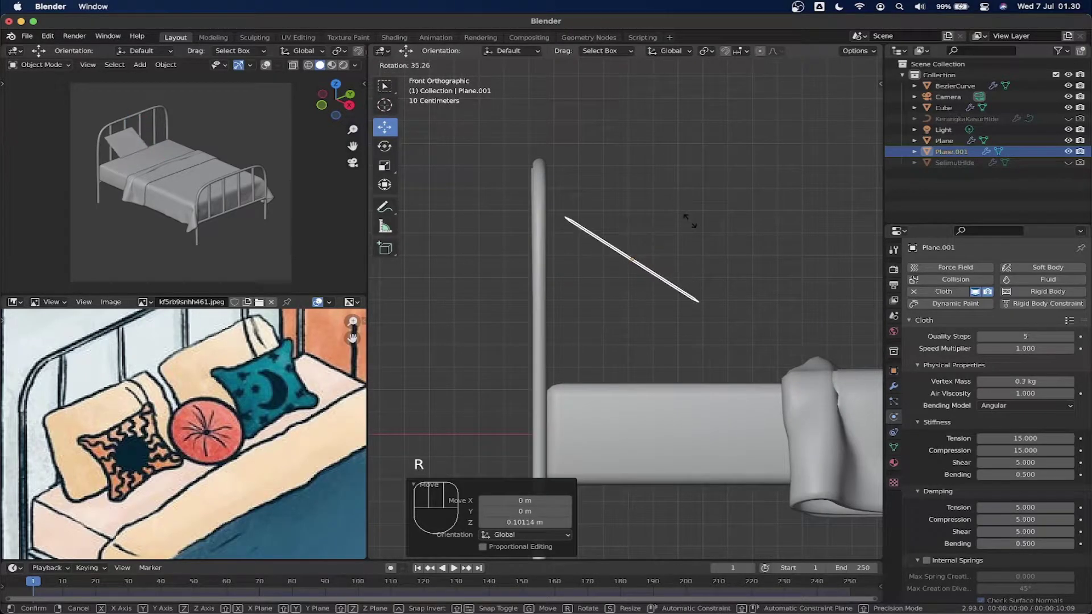
{"action": "left_click", "coordinate": [694, 231]}
Lower the tilted pillow plane about 0.29 m to just above the mattress, shifting it about 0.09 m towards the headboard.
{"action": "key", "text": "g"}
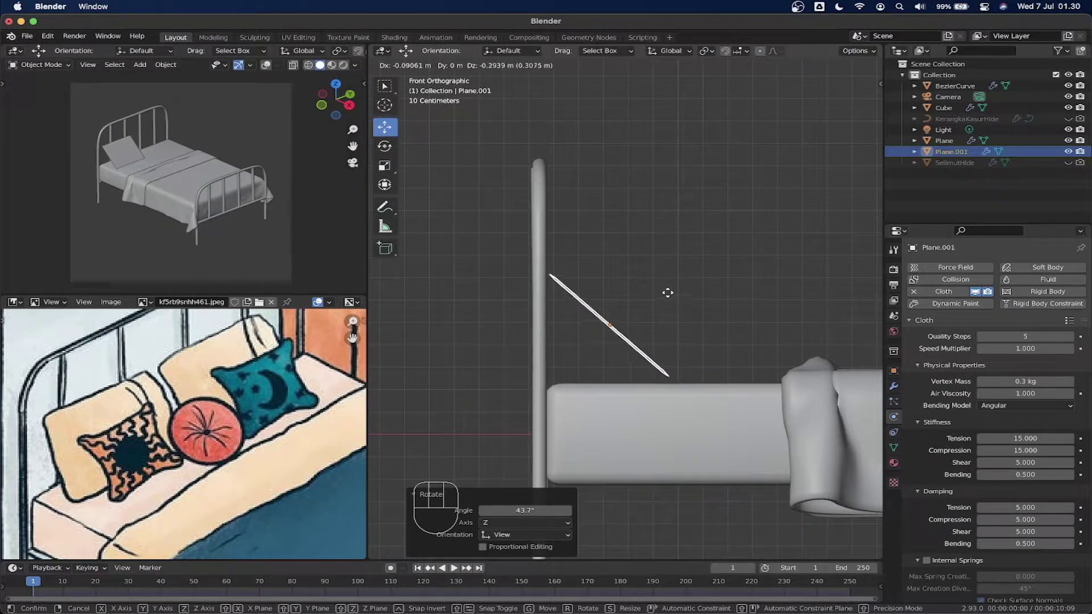
{"action": "left_click", "coordinate": [669, 297]}
{"action": "middle_click_drag", "start_coordinate": [688, 261], "coordinate": [667, 228], "text": "shift"}
{"action": "middle_click_drag", "start_coordinate": [672, 251], "coordinate": [658, 270]}
{"action": "scroll", "coordinate": [616, 282], "scroll_direction": "down", "scroll_amount": 2}
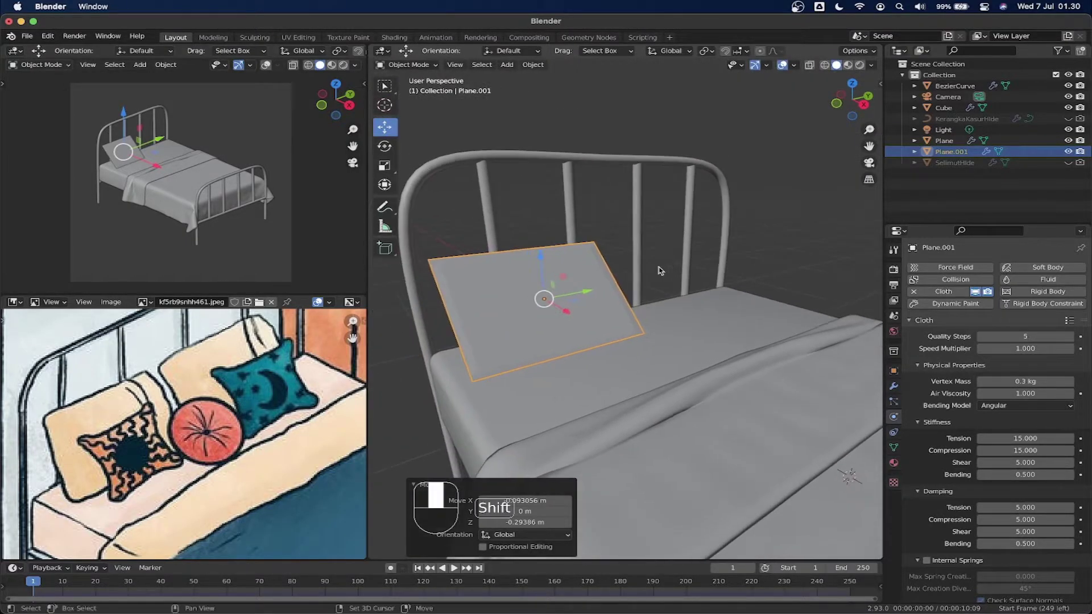
Set the pillow cloth's vertex mass to 0.1 kg and enable Pressure with a value of 5.
{"action": "left_click", "coordinate": [1028, 382]}
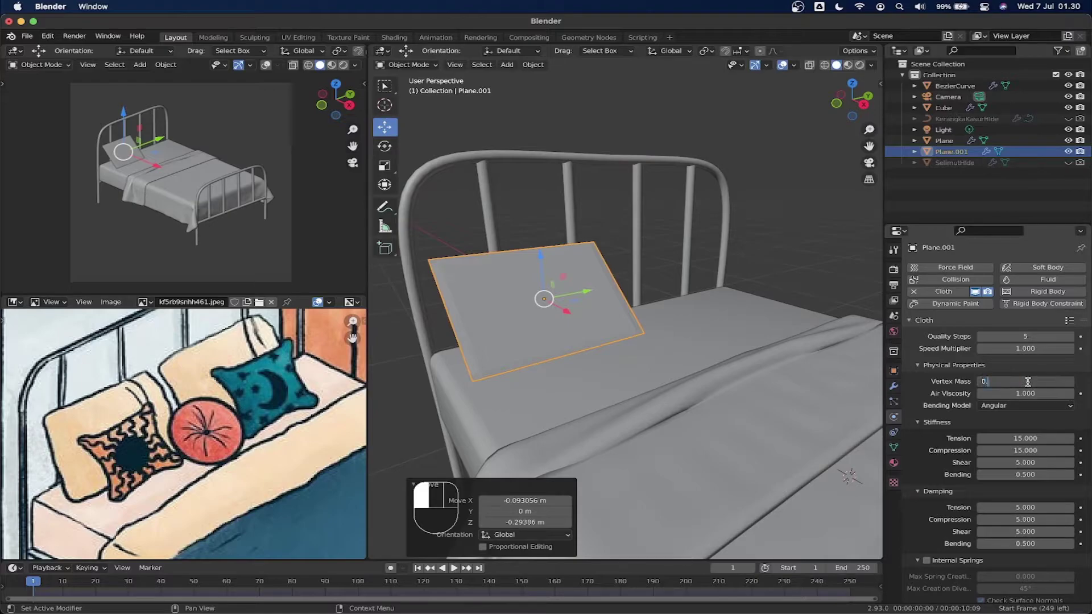
{"action": "type", "text": "0.1 kg"}
{"action": "key", "text": "Return"}
{"action": "scroll", "coordinate": [948, 398], "scroll_direction": "down", "scroll_amount": 5}
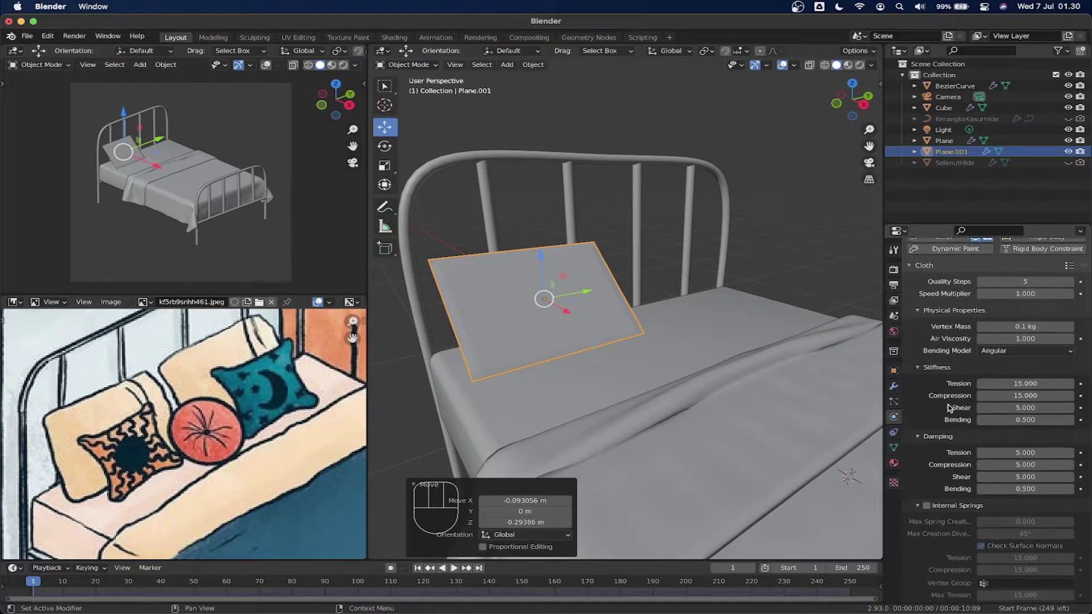
{"action": "scroll", "coordinate": [948, 407], "scroll_direction": "down", "scroll_amount": 6}
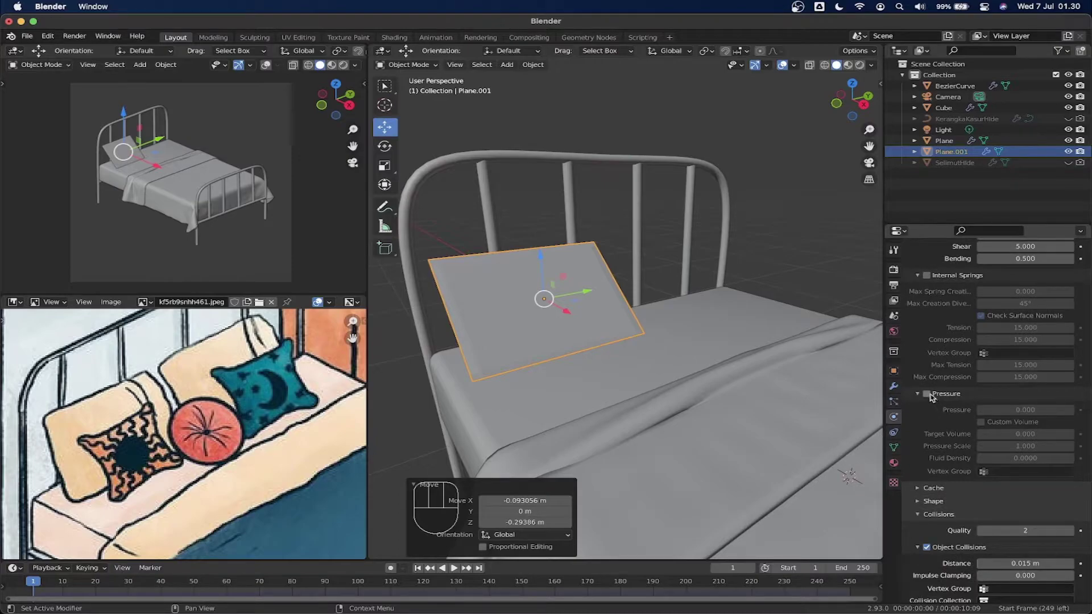
{"action": "left_click", "coordinate": [927, 395]}
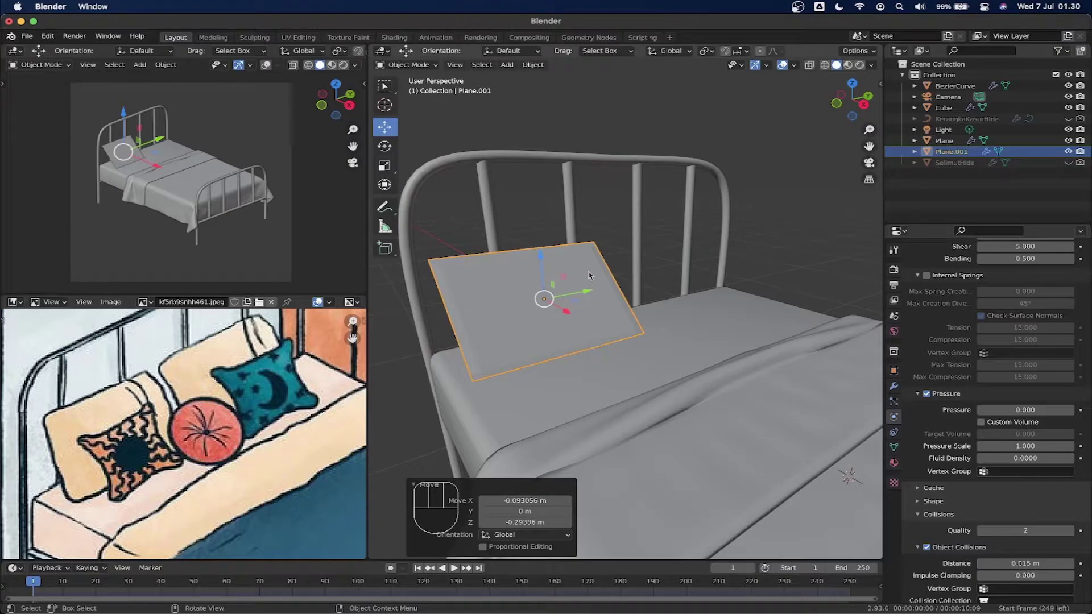
{"action": "left_click", "coordinate": [1022, 409]}
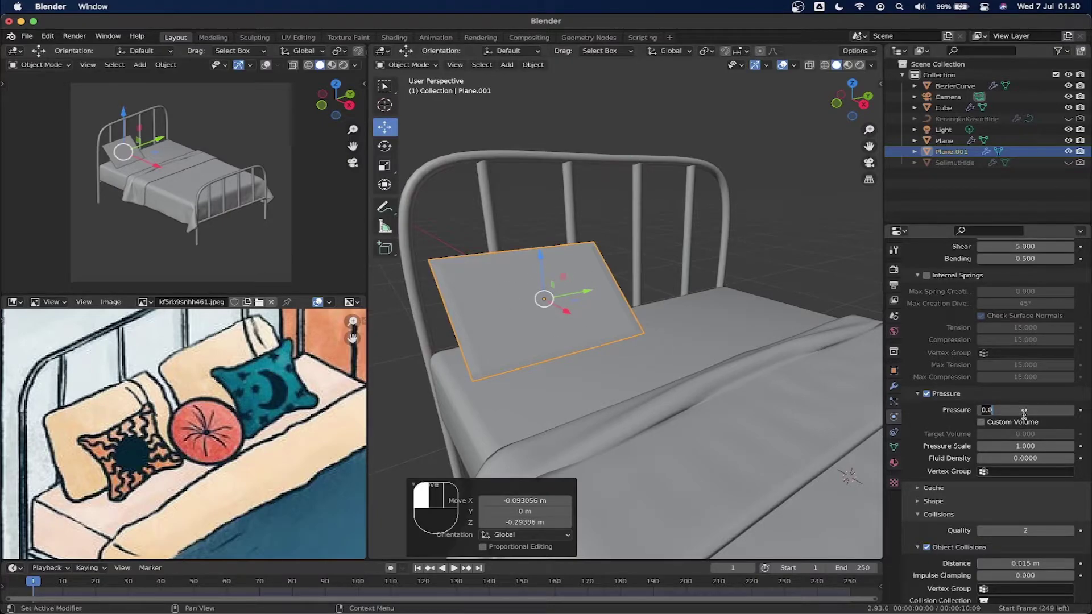
{"action": "type", "text": "5"}
{"action": "key", "text": "Return"}
Set the pillow cloth's collision quality to 5 and its object collision distance to 0.002 m.
{"action": "scroll", "coordinate": [935, 442], "scroll_direction": "down", "scroll_amount": 3}
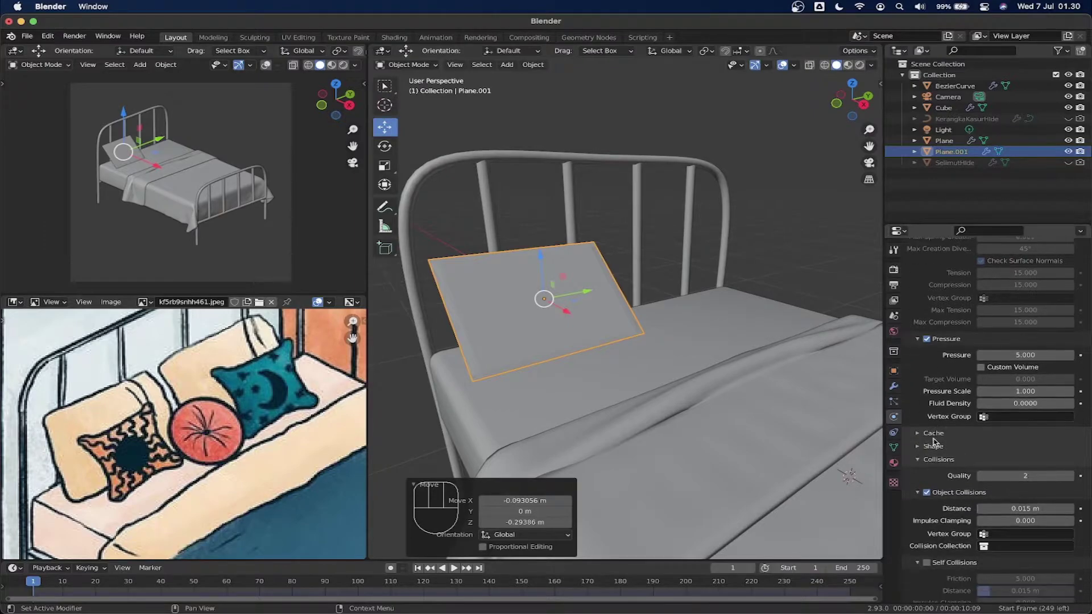
{"action": "left_click", "coordinate": [1026, 427]}
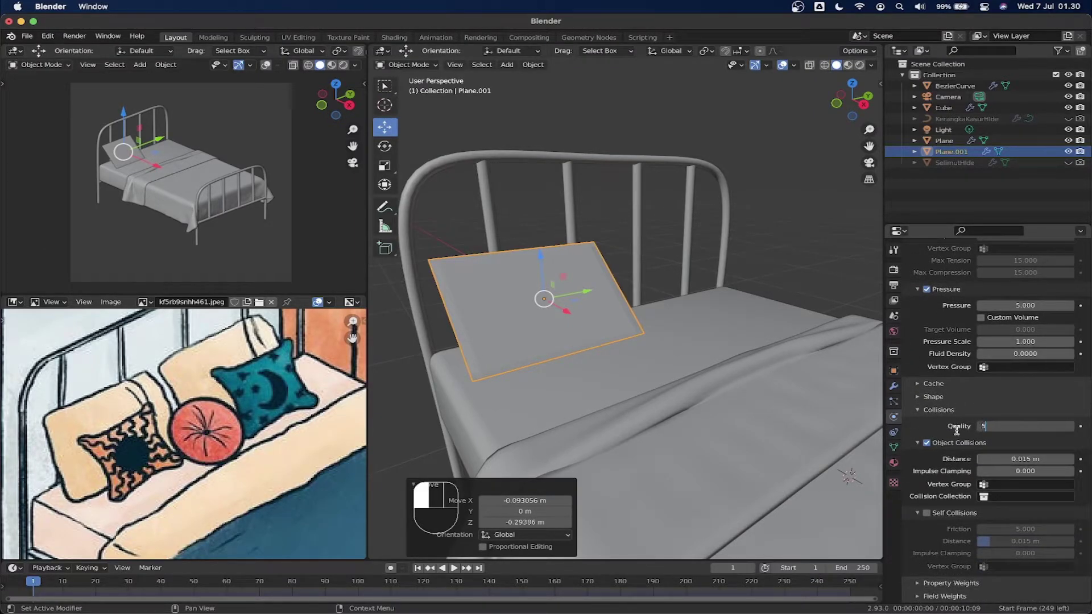
{"action": "left_click", "coordinate": [1033, 458]}
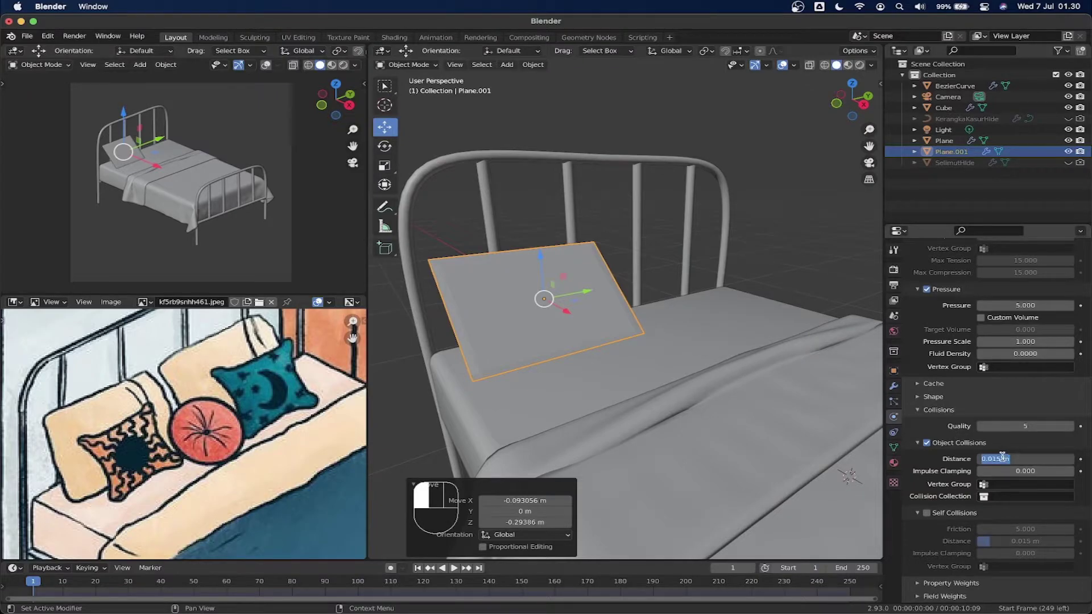
{"action": "key", "text": "BackSpace"}
{"action": "key", "text": "BackSpace"}
{"action": "type", "text": "02"}
{"action": "key", "text": "Return"}
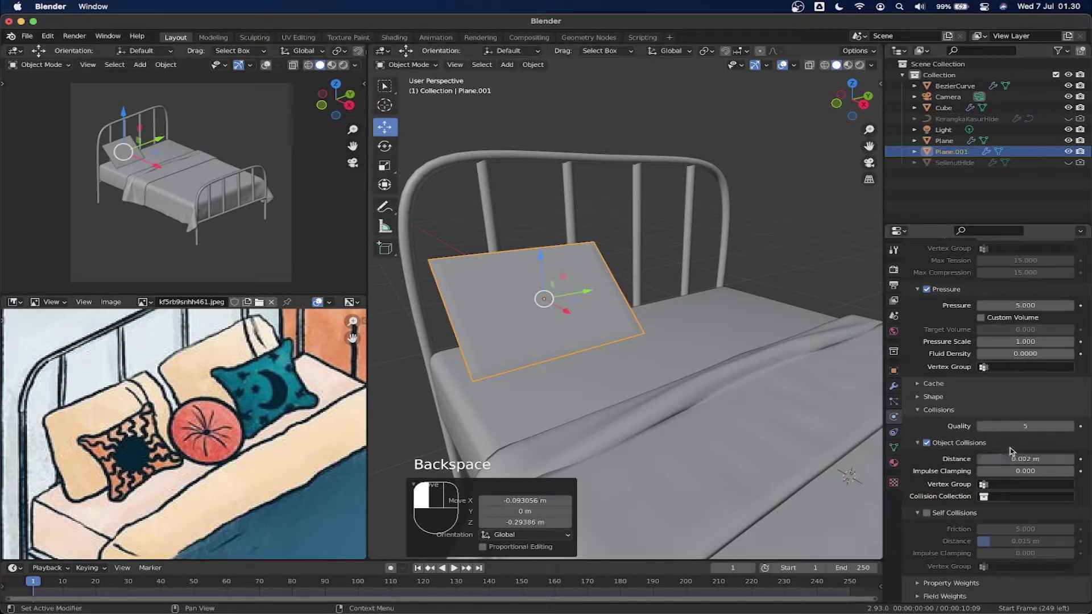
Enable Self Collisions for the pillow cloth and reduce its self-collision distance.
{"action": "left_click", "coordinate": [927, 513]}
{"action": "left_click", "coordinate": [1026, 542]}
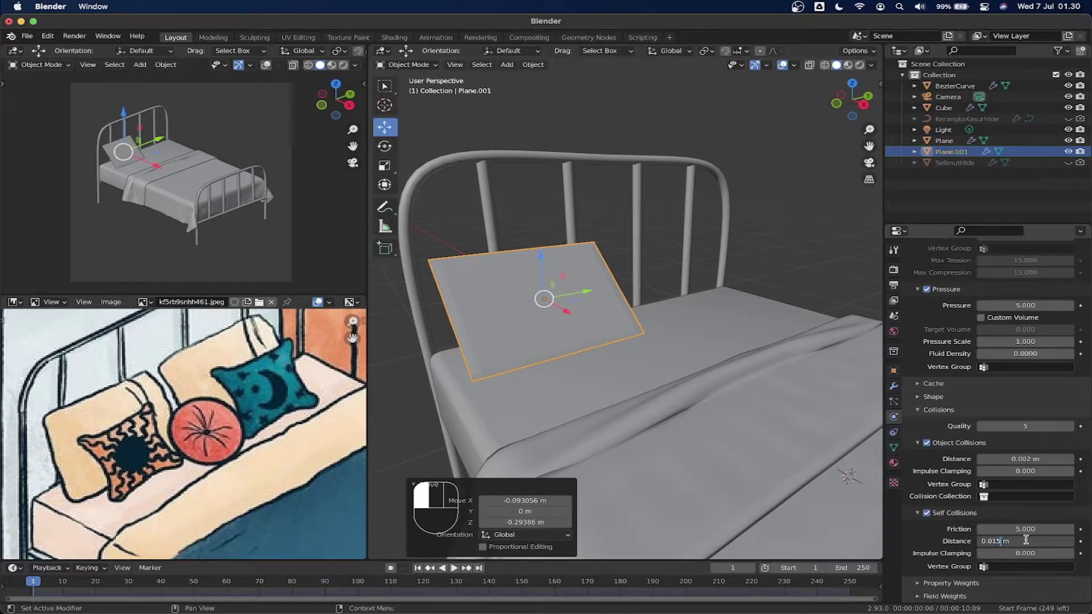
{"action": "key", "text": "BackSpace"}
{"action": "key", "text": "BackSpace"}
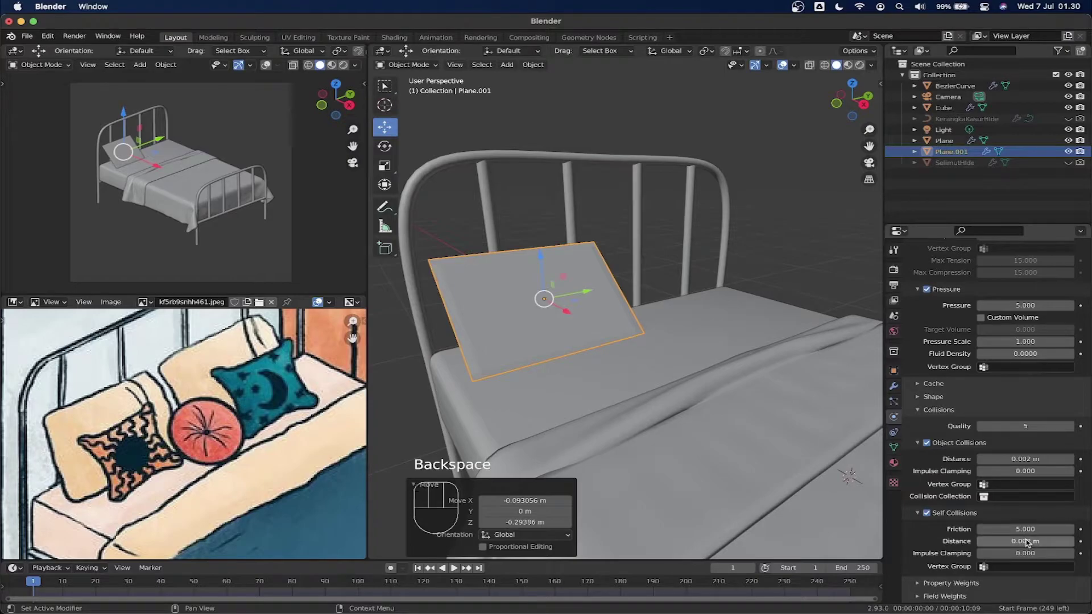
Play the pillow's cloth simulation to about frame 27, examine the inflated shape from several angles, and return to frame 1.
{"action": "middle_click_drag", "start_coordinate": [636, 322], "coordinate": [677, 314]}
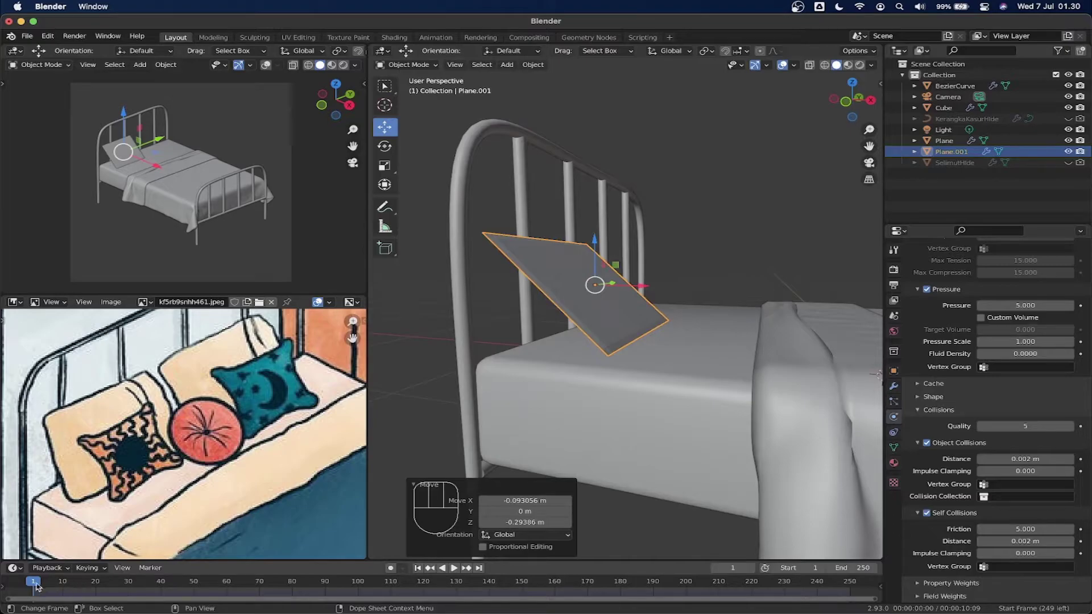
{"action": "left_click", "coordinate": [454, 568]}
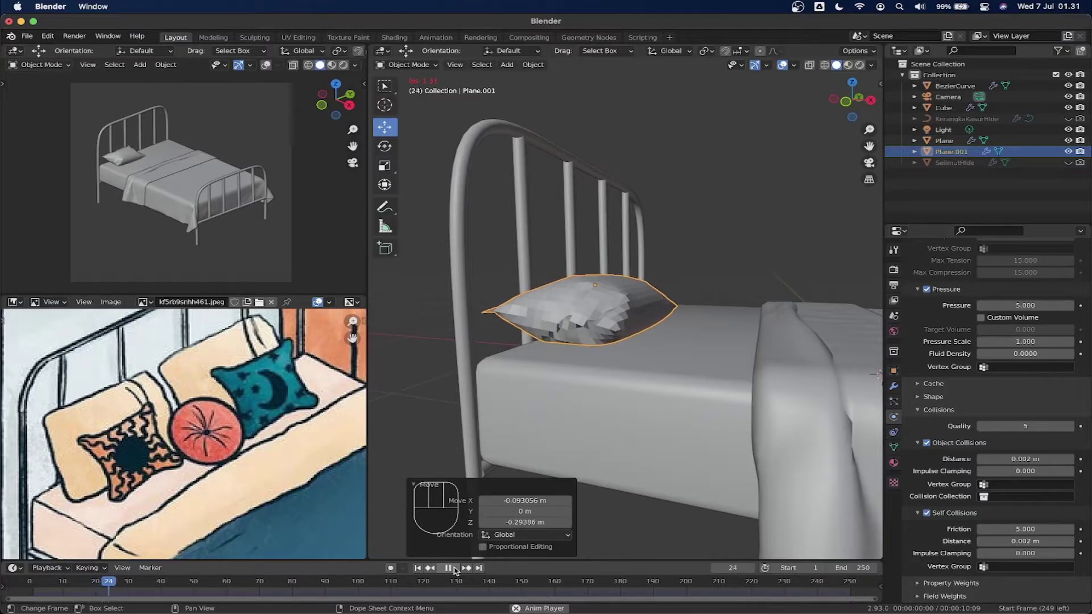
{"action": "left_click", "coordinate": [454, 568]}
{"action": "middle_click_drag", "start_coordinate": [682, 307], "coordinate": [571, 311]}
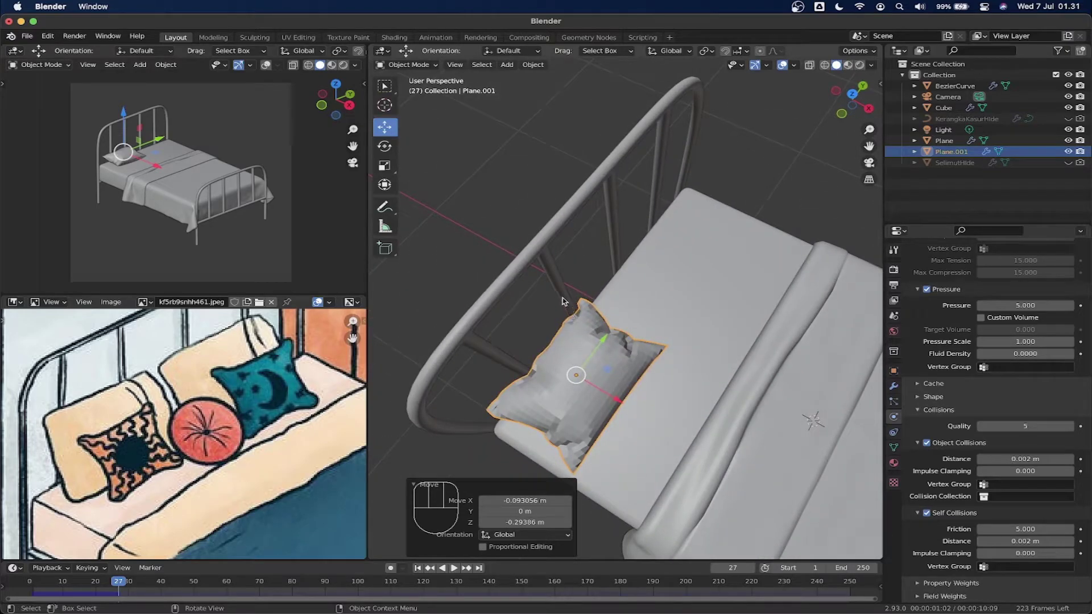
{"action": "middle_click_drag", "start_coordinate": [540, 380], "coordinate": [597, 393]}
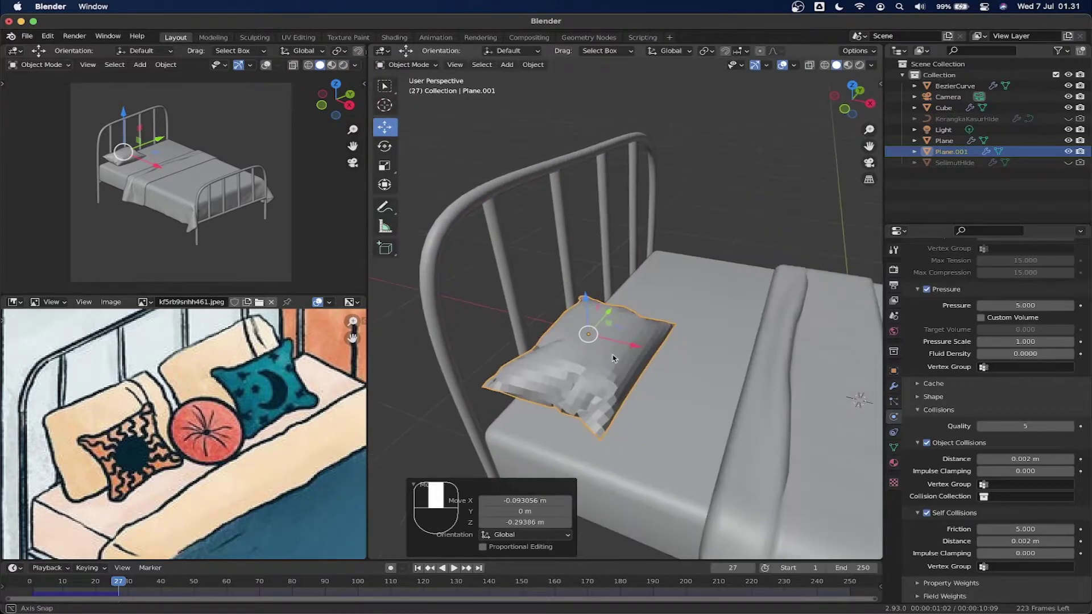
{"action": "left_click", "coordinate": [419, 569]}
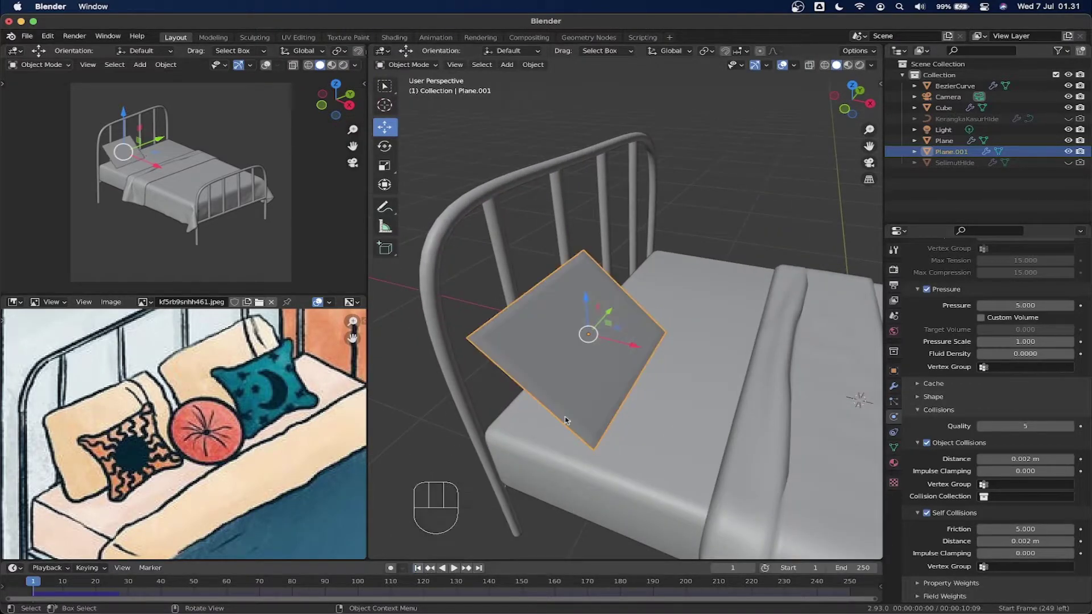
Enlarge the whole pillow mesh in Edit Mode, then return to Object Mode.
{"action": "key", "text": "Tab"}
{"action": "key", "text": "a"}
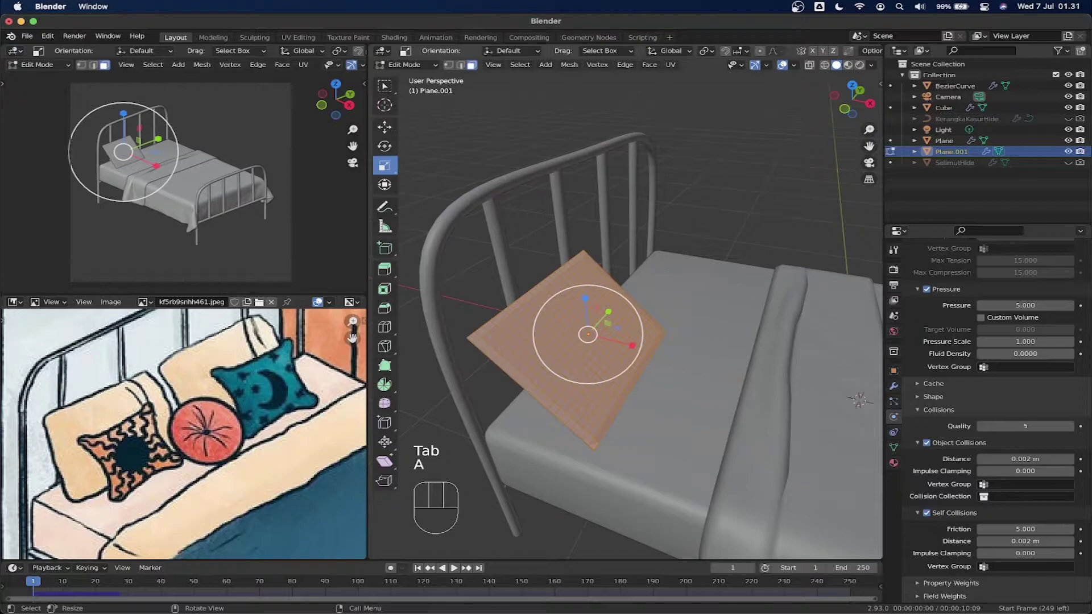
{"action": "key", "text": "s"}
{"action": "left_click", "coordinate": [671, 262]}
{"action": "key", "text": "Tab"}
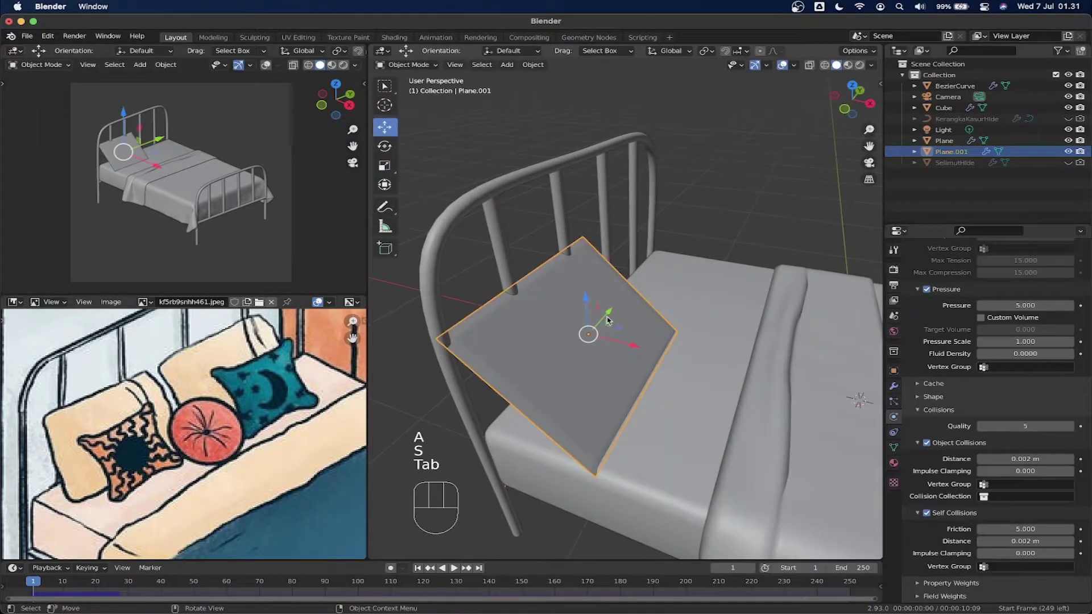
Reposition the enlarged pillow plane in front of the headboard, shifting it about 0.08 m along Y and raising it above the mattress.
{"action": "left_click_drag", "start_coordinate": [622, 345], "coordinate": [642, 349]}
{"action": "left_click_drag", "start_coordinate": [607, 305], "coordinate": [606, 286]}
{"action": "middle_click_drag", "start_coordinate": [606, 287], "coordinate": [503, 281]}
{"action": "left_click_drag", "start_coordinate": [574, 276], "coordinate": [595, 275]}
{"action": "middle_click_drag", "start_coordinate": [538, 292], "coordinate": [648, 239]}
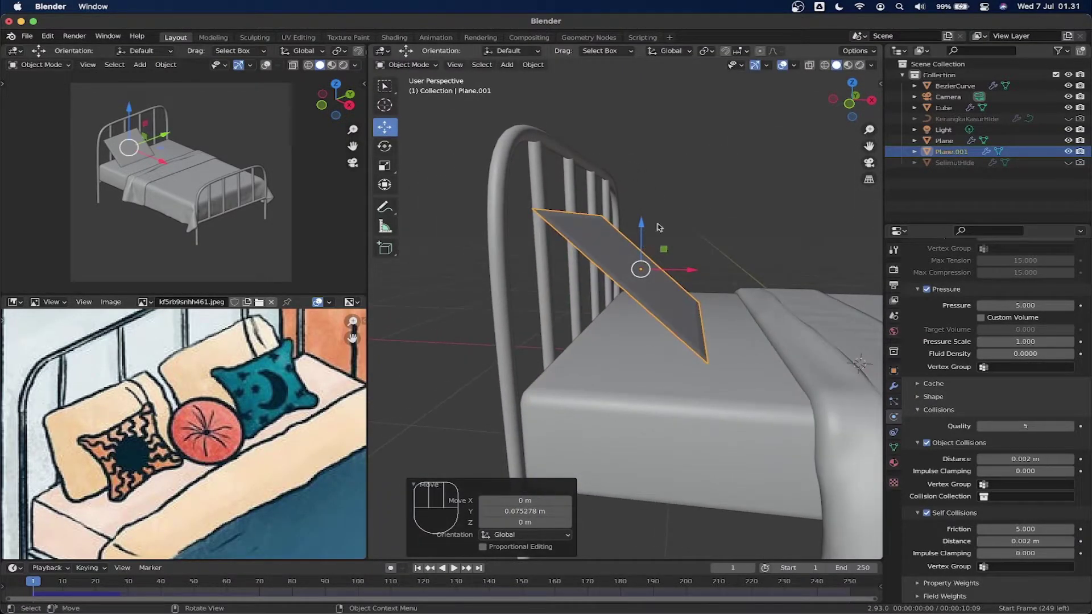
{"action": "left_click_drag", "start_coordinate": [640, 220], "coordinate": [636, 203]}
{"action": "middle_click_drag", "start_coordinate": [644, 233], "coordinate": [643, 310]}
Set the pillow cloth's vertex mass to 0.01 kg and simulate the cloth up to frame 29.
{"action": "left_click", "coordinate": [454, 569]}
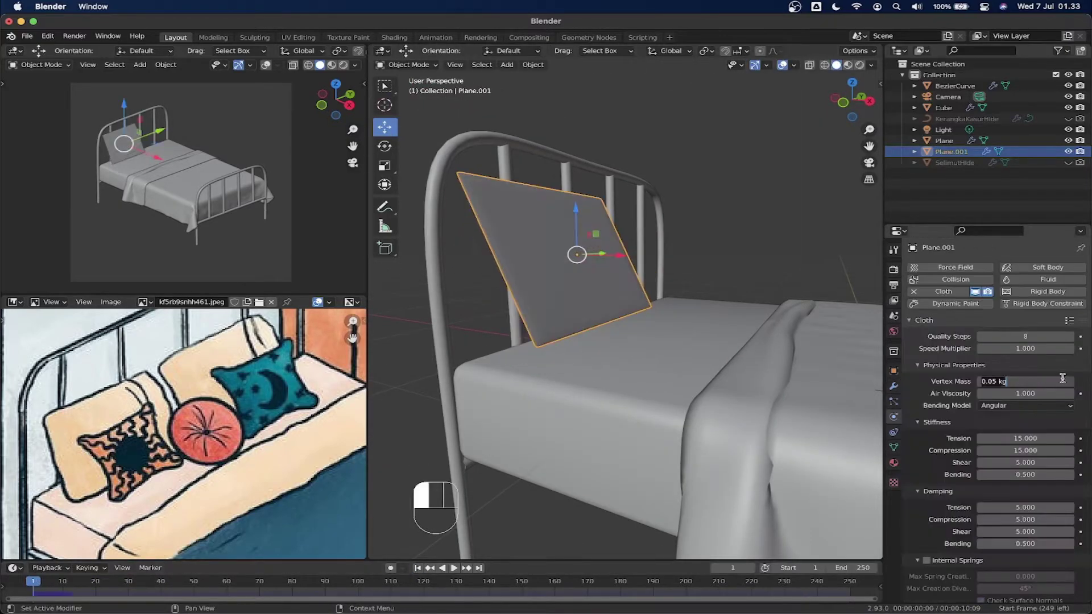
{"action": "left_click", "coordinate": [1027, 380]}
{"action": "left_click", "coordinate": [454, 569]}
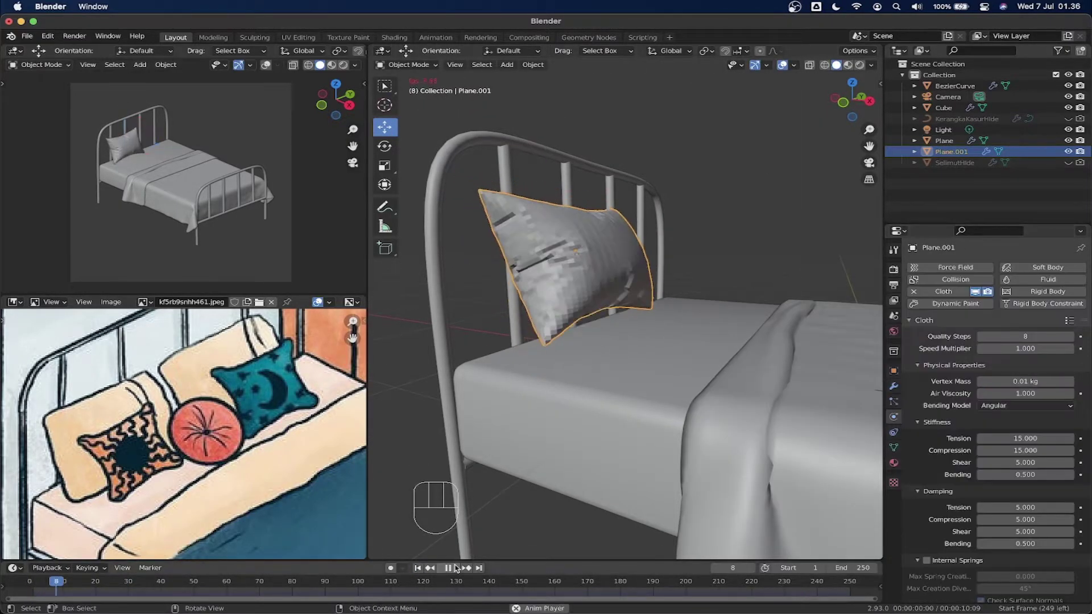
{"action": "left_click", "coordinate": [454, 567]}
{"action": "middle_click_drag", "start_coordinate": [621, 262], "coordinate": [611, 302]}
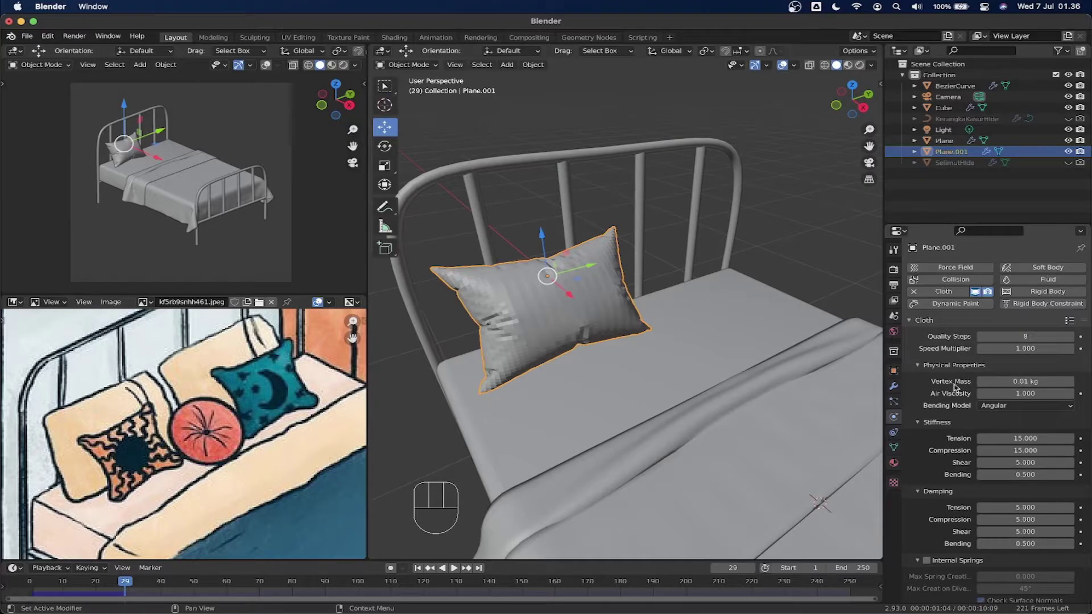
Review the pillow's cloth settings and modifier stack, and apply smooth shading to the pillow.
{"action": "scroll", "coordinate": [953, 425], "scroll_direction": "down", "scroll_amount": 10}
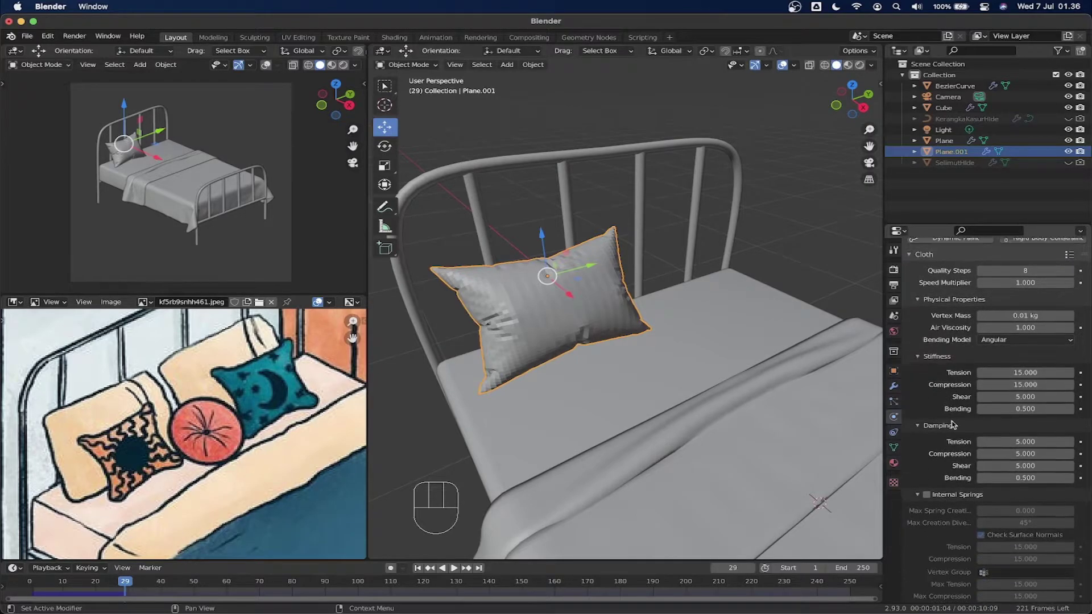
{"action": "scroll", "coordinate": [953, 425], "scroll_direction": "down", "scroll_amount": 2}
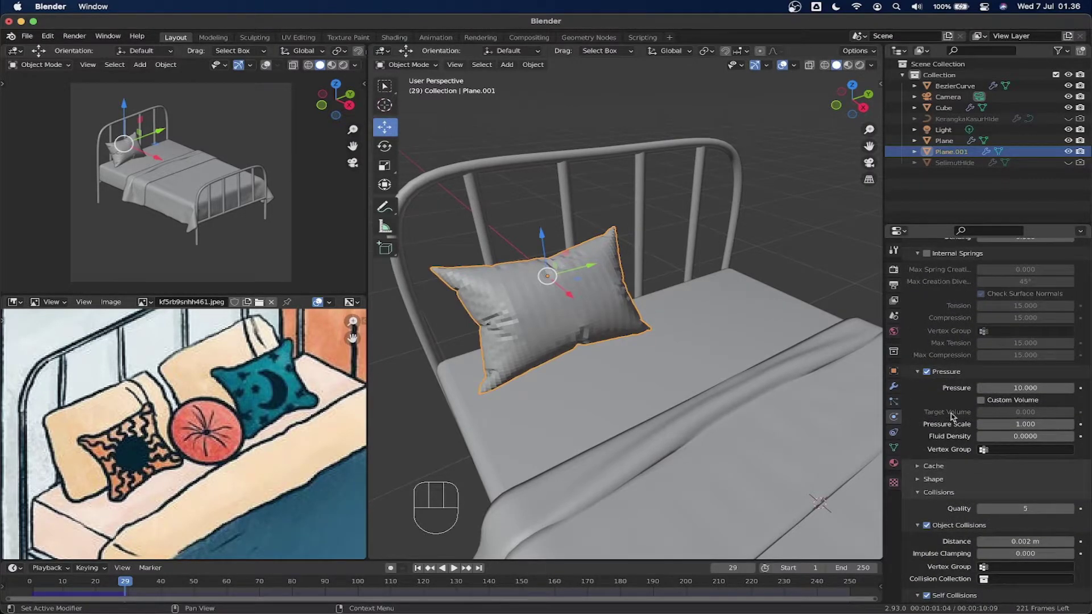
{"action": "left_click", "coordinate": [893, 388]}
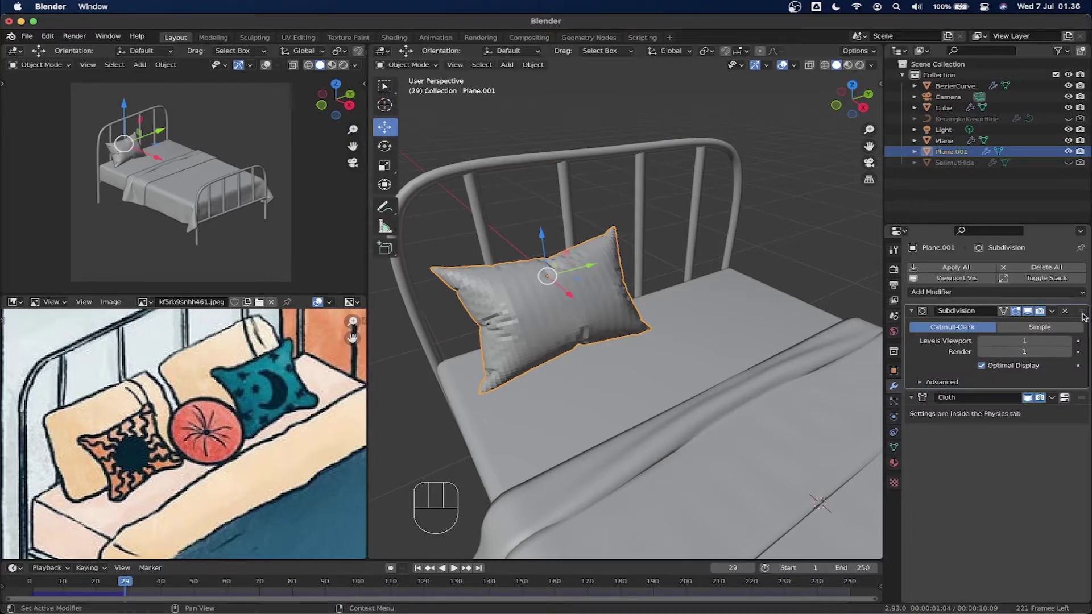
{"action": "middle_click_drag", "start_coordinate": [525, 316], "coordinate": [551, 306]}
{"action": "right_click", "coordinate": [552, 304]}
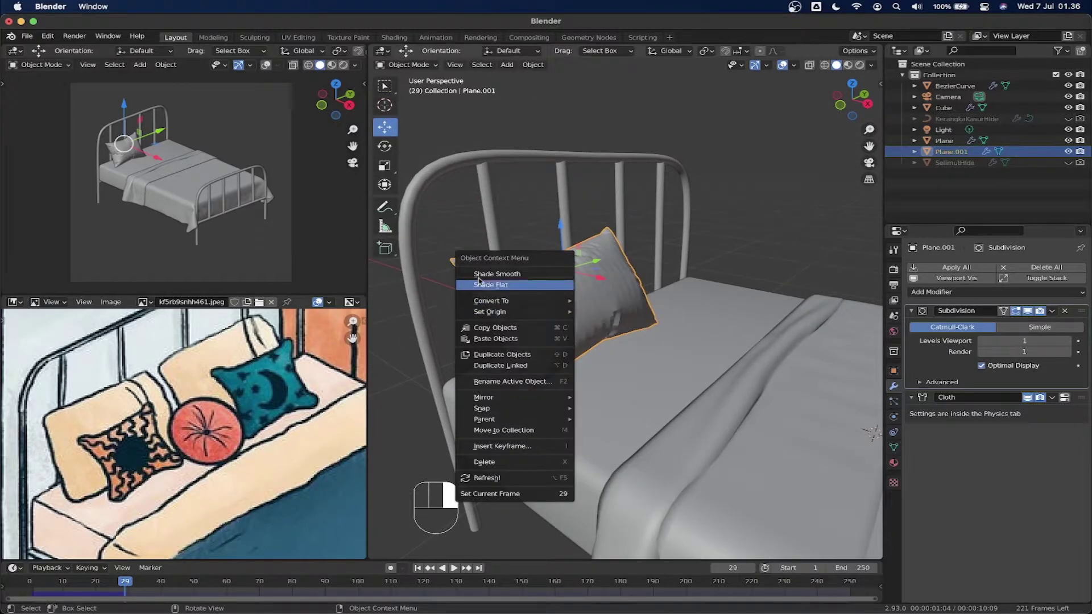
{"action": "left_click", "coordinate": [481, 276]}
{"action": "middle_click_drag", "start_coordinate": [653, 293], "coordinate": [598, 288]}
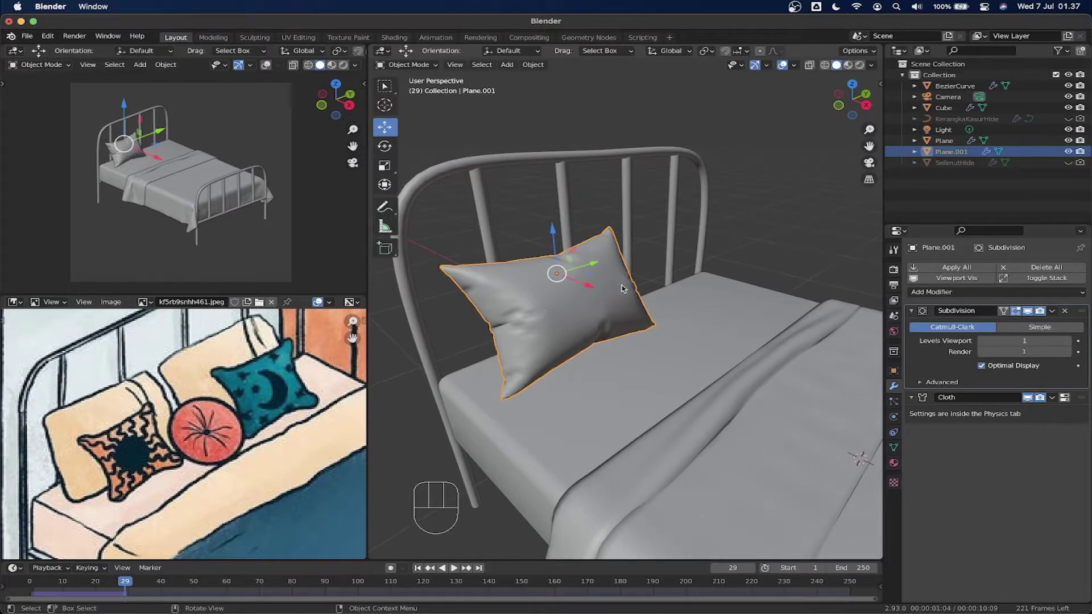
Duplicate the simulated pillow in place as a backup copy.
{"action": "key", "text": "shift"}
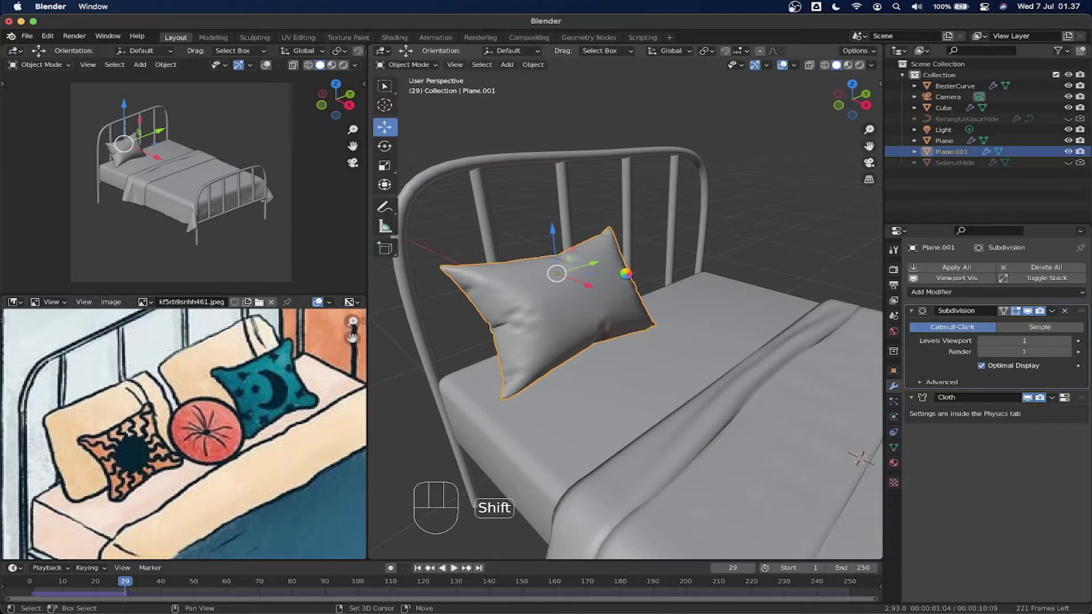
{"action": "key", "text": "shift+d"}
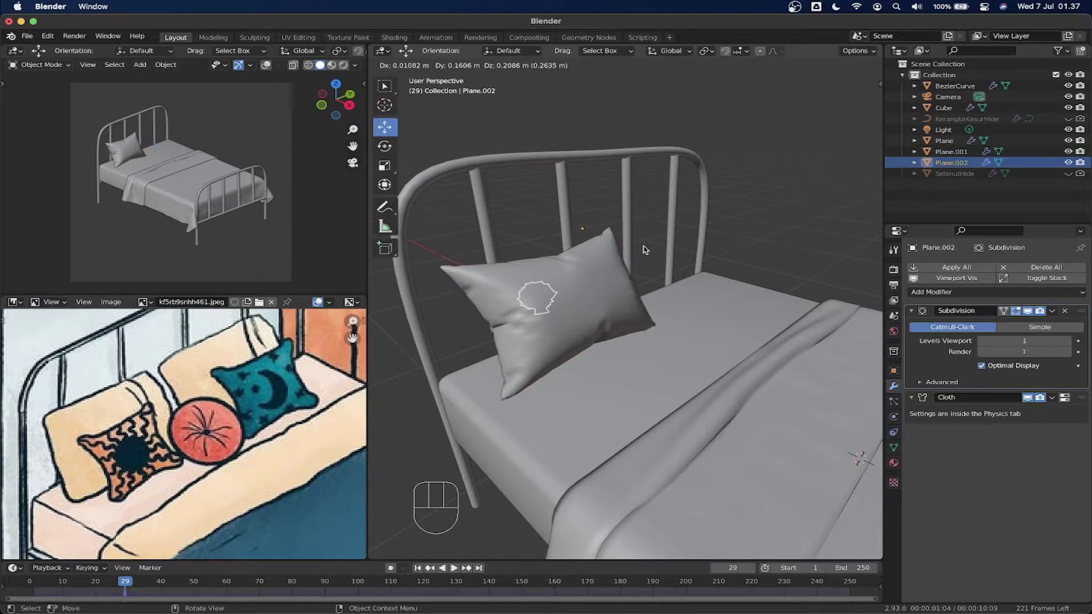
{"action": "left_click", "coordinate": [703, 289]}
Rename the duplicate pillow to bantalHide1 and hide it in both the viewport and renders.
{"action": "double_click", "coordinate": [951, 163]}
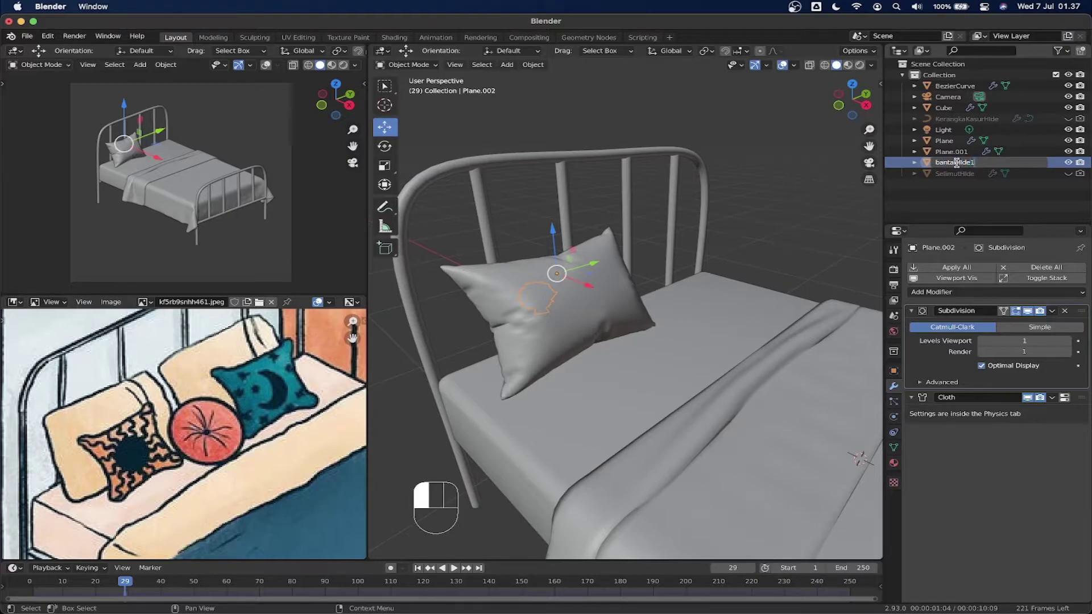
{"action": "type", "text": "bantalHide1"}
{"action": "key", "text": "Return"}
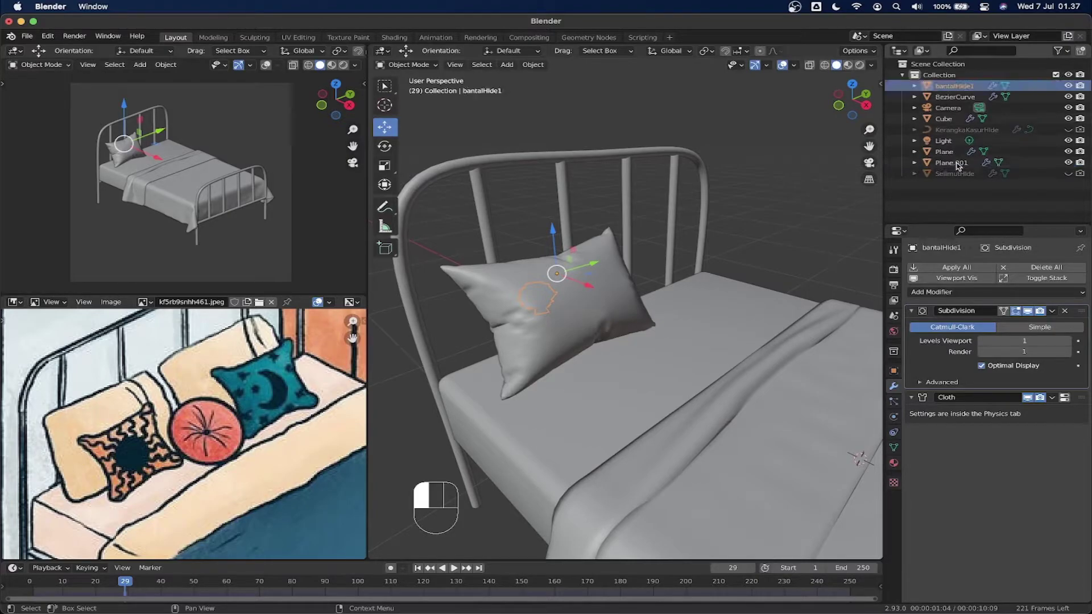
{"action": "left_click", "coordinate": [1069, 85]}
{"action": "left_click", "coordinate": [1080, 86]}
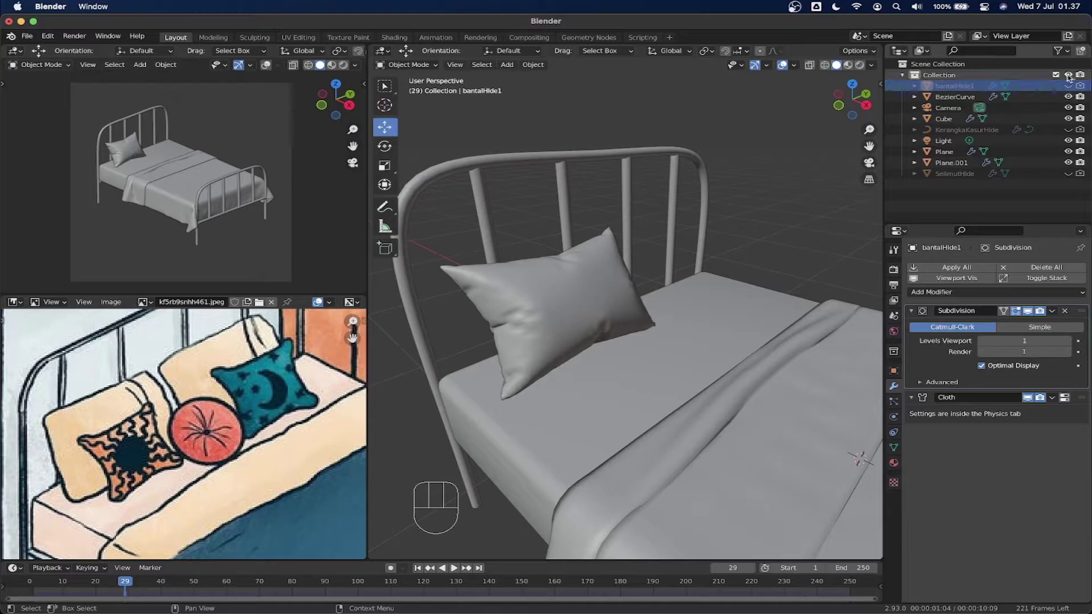
Apply the Subdivision and Cloth modifiers on the original visible pillow.
{"action": "left_click", "coordinate": [541, 302]}
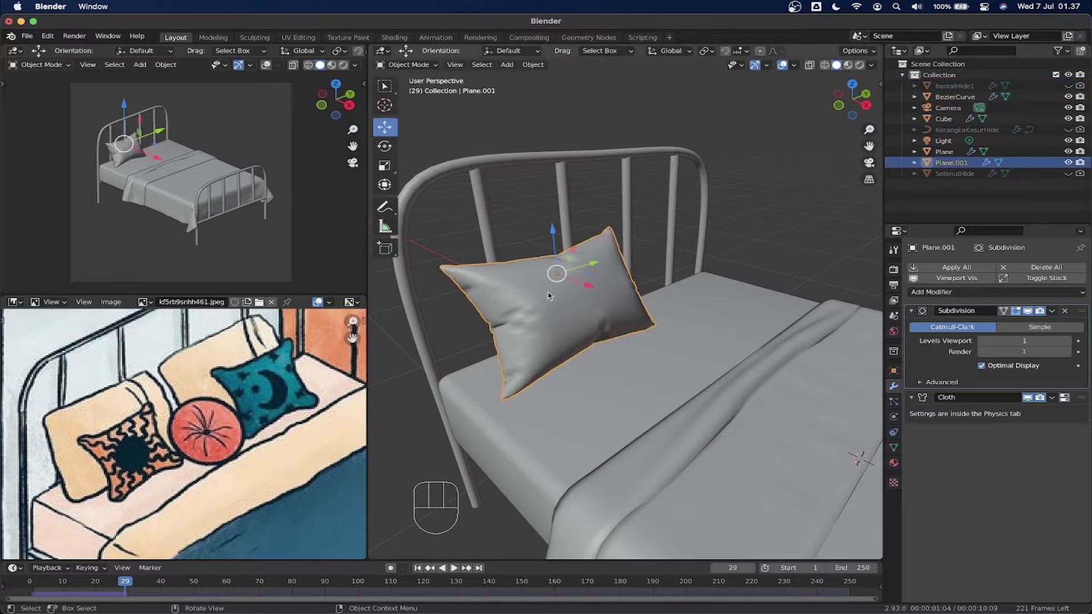
{"action": "left_click", "coordinate": [1051, 311]}
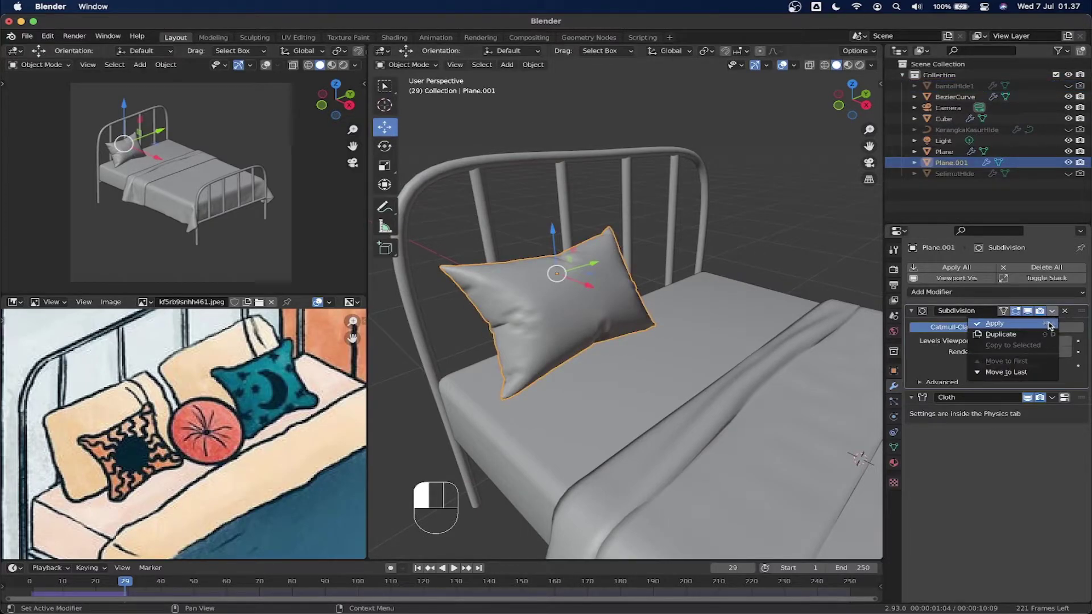
{"action": "left_click", "coordinate": [1001, 323]}
{"action": "left_click", "coordinate": [1052, 314]}
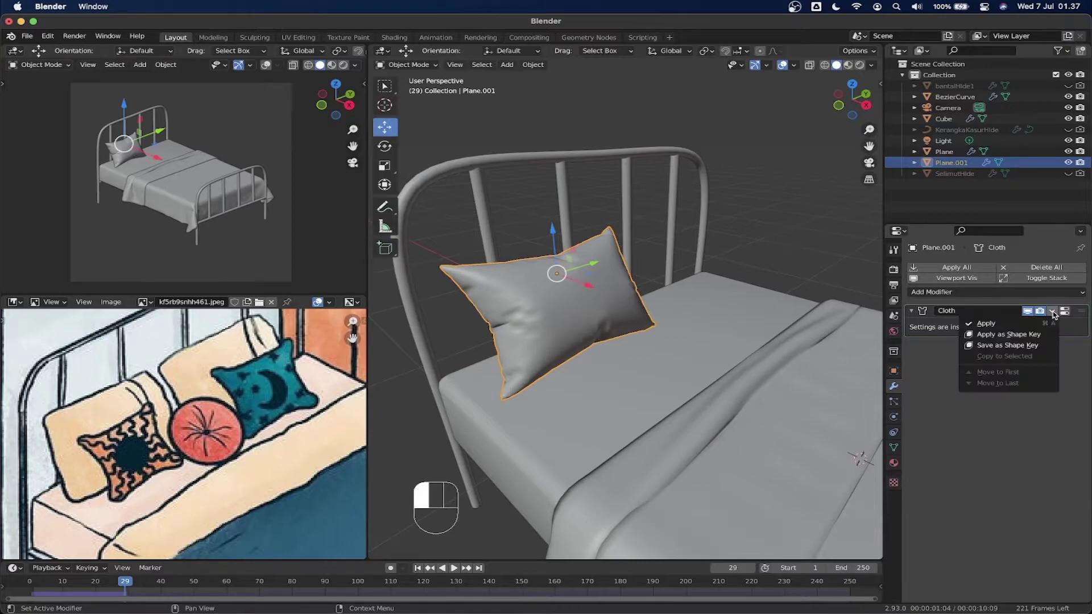
{"action": "left_click", "coordinate": [1023, 324]}
Duplicate the pillow about 0.99 m along the Y axis and mirror the copy on global Y.
{"action": "middle_click_drag", "start_coordinate": [569, 318], "coordinate": [577, 284]}
{"action": "key", "text": "shift+d"}
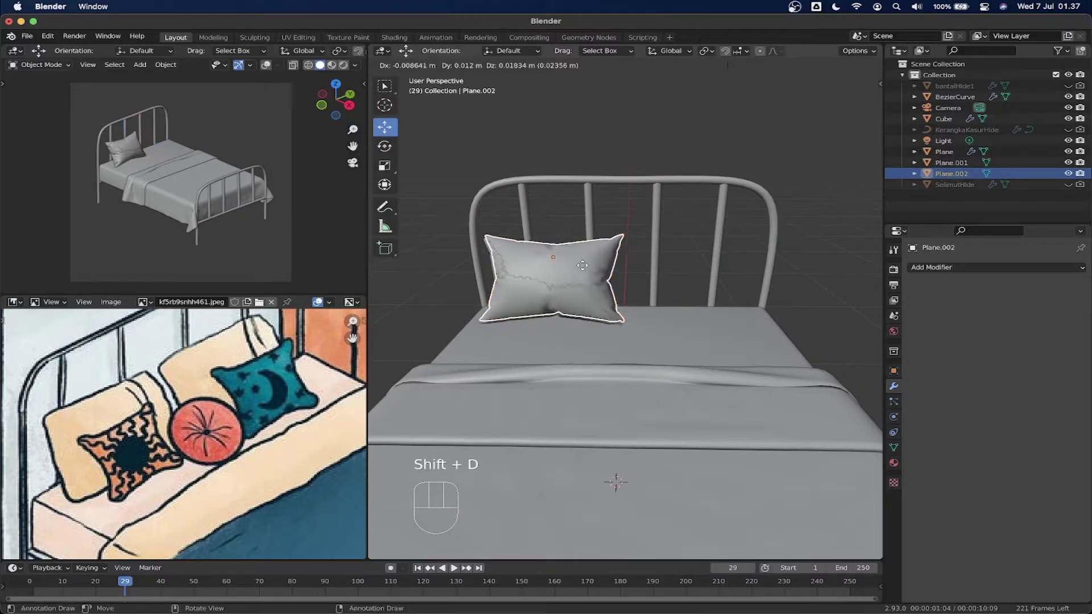
{"action": "key", "text": "y"}
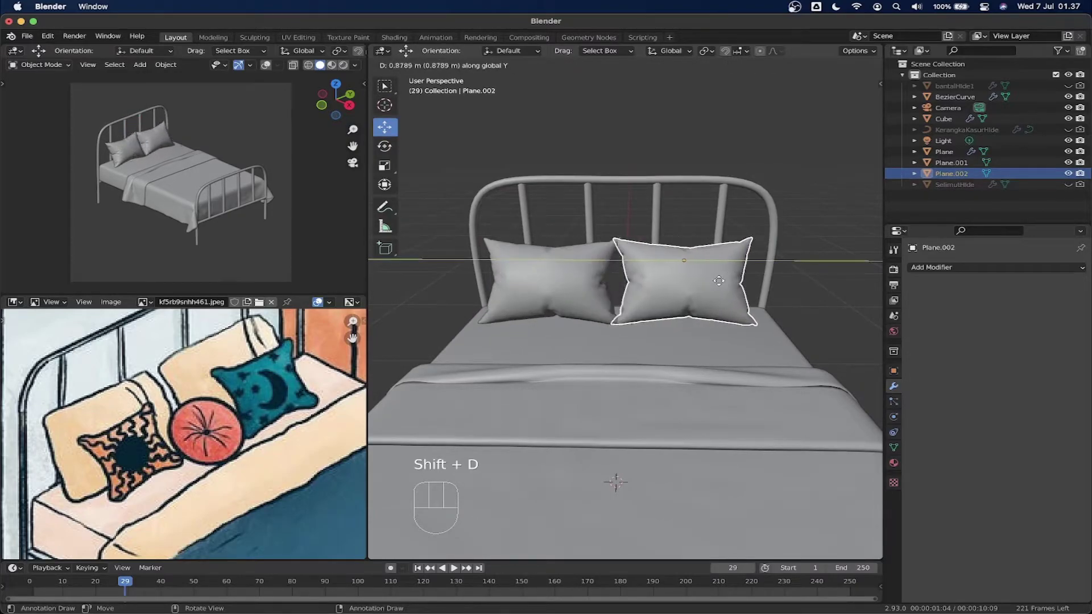
{"action": "left_click", "coordinate": [727, 284]}
{"action": "right_click", "coordinate": [691, 279]}
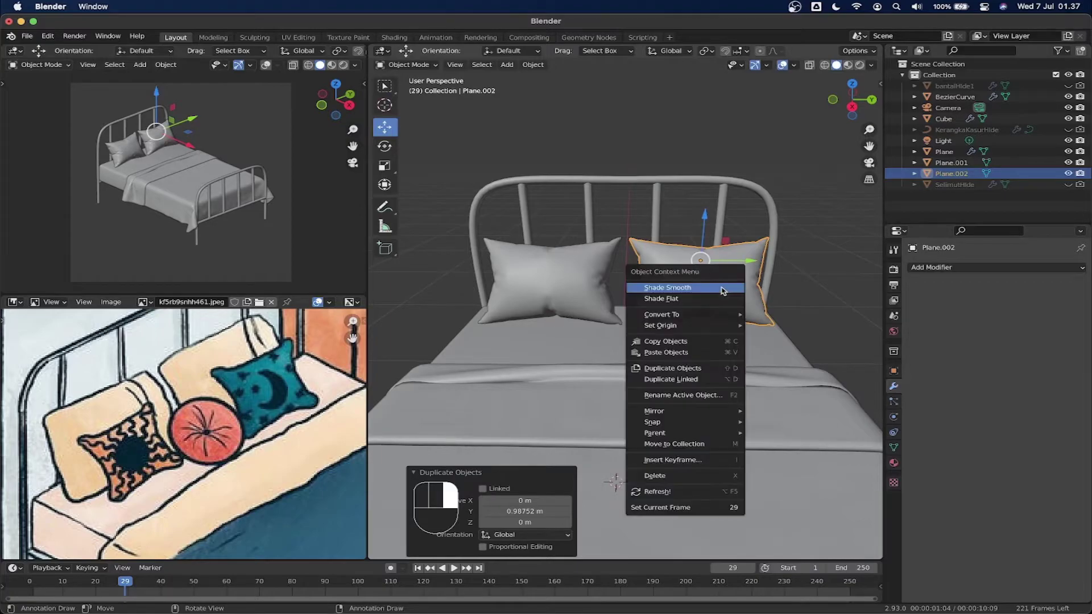
{"action": "mouse_move", "coordinate": [700, 411]}
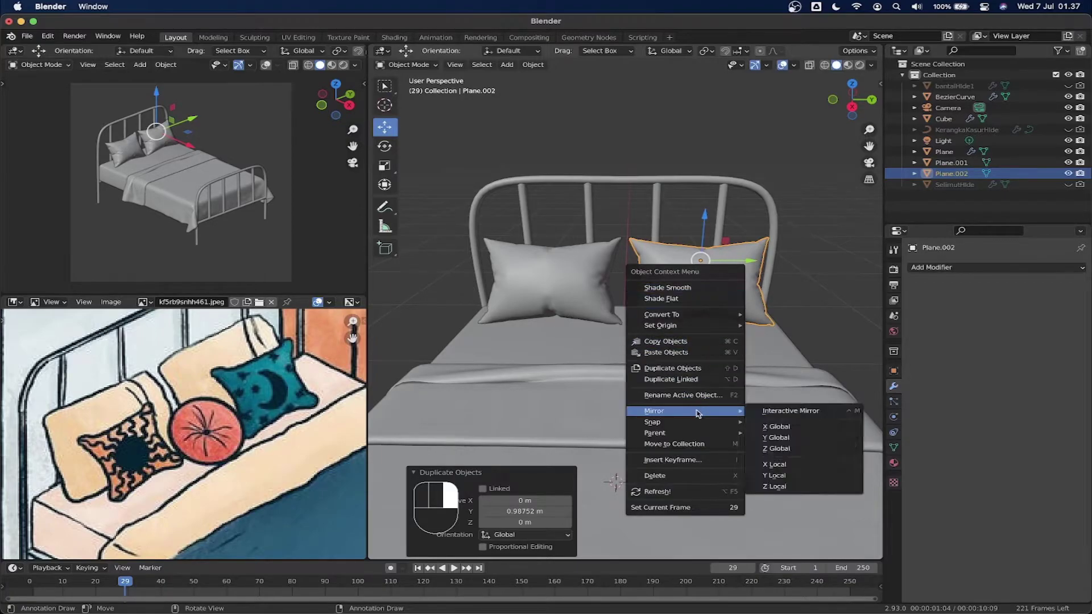
{"action": "left_click", "coordinate": [804, 437]}
In the back view, rotate the second pillow by -15.6° and move it about 0.02 m in X and 0.03 m in Z.
{"action": "middle_click_drag", "start_coordinate": [797, 406], "coordinate": [631, 403]}
{"action": "left_click", "coordinate": [852, 112]}
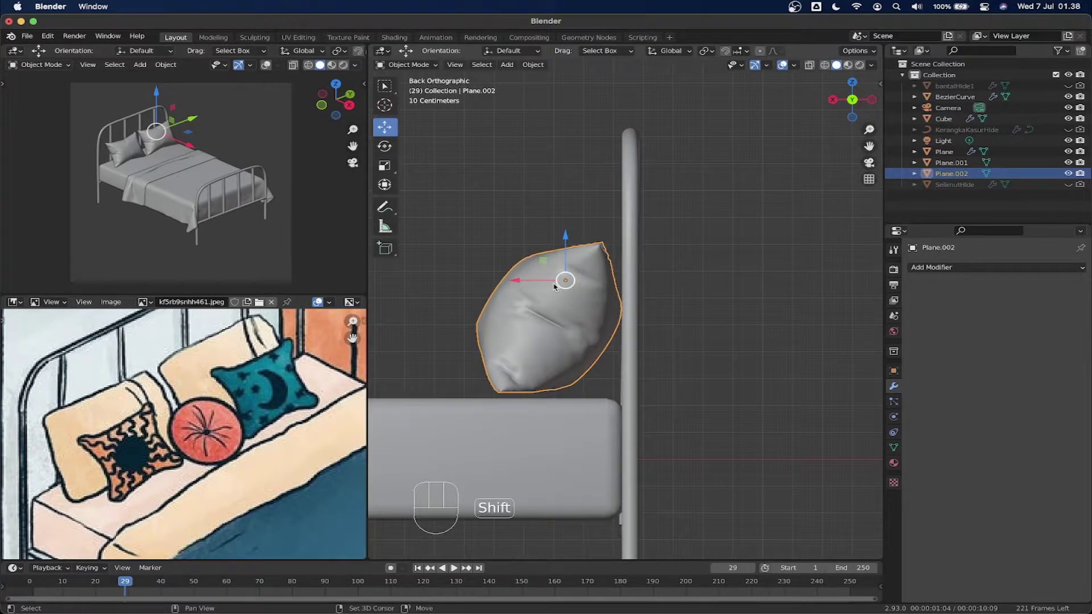
{"action": "middle_click_drag", "start_coordinate": [556, 289], "coordinate": [609, 221], "text": "shift"}
{"action": "scroll", "coordinate": [609, 220], "scroll_direction": "up", "scroll_amount": 2}
{"action": "left_click_drag", "start_coordinate": [480, 211], "coordinate": [619, 293]}
{"action": "left_click_drag", "start_coordinate": [623, 169], "coordinate": [623, 175]}
{"action": "left_click", "coordinate": [588, 195]}
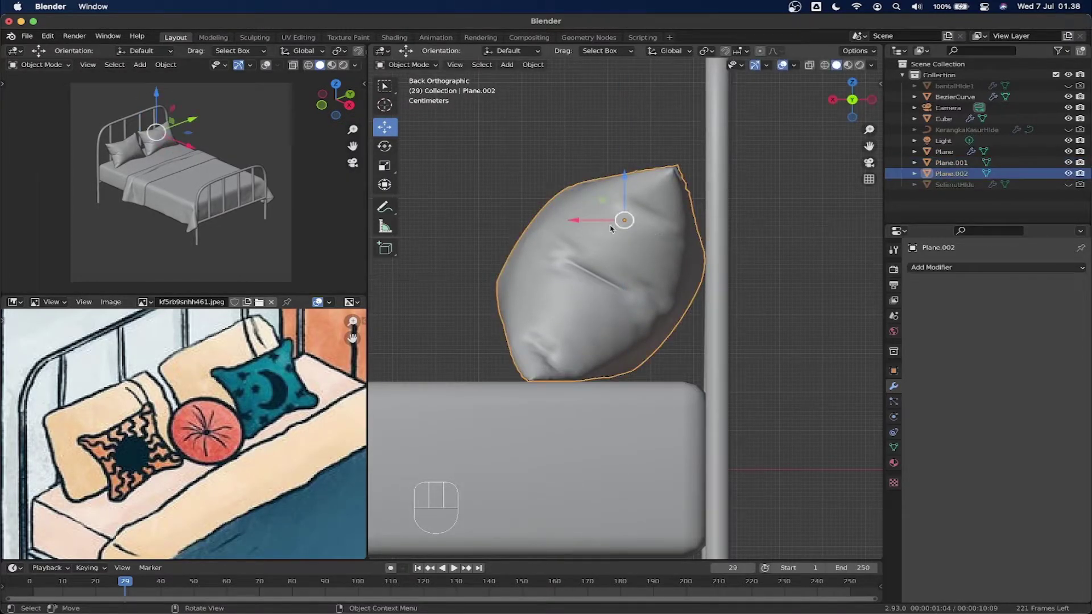
{"action": "key", "text": "r"}
{"action": "left_click", "coordinate": [677, 156]}
{"action": "key", "text": "g"}
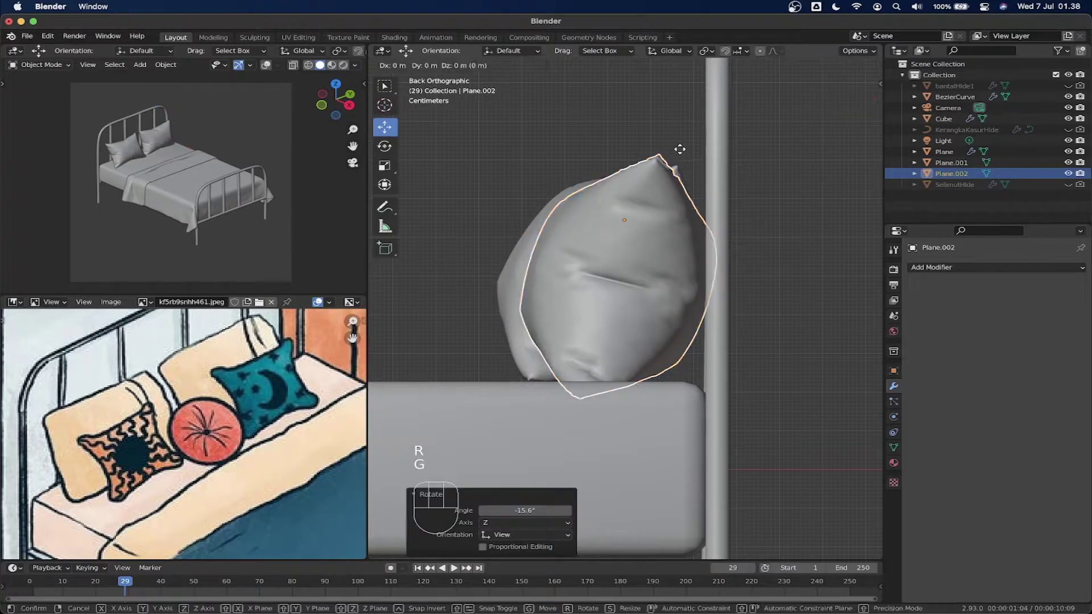
{"action": "left_click", "coordinate": [684, 151]}
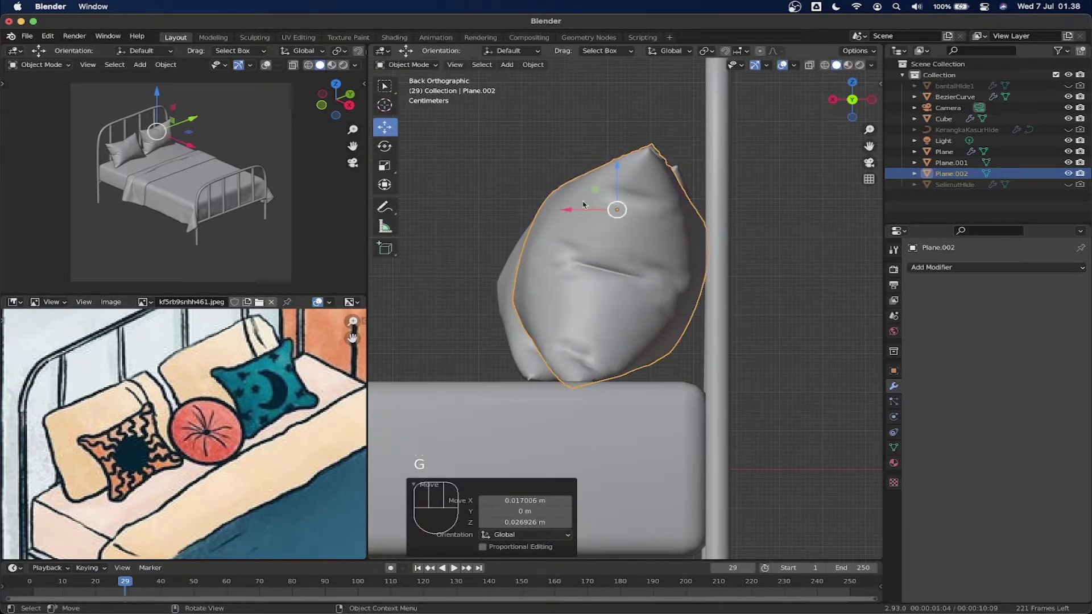
{"action": "left_click", "coordinate": [487, 175]}
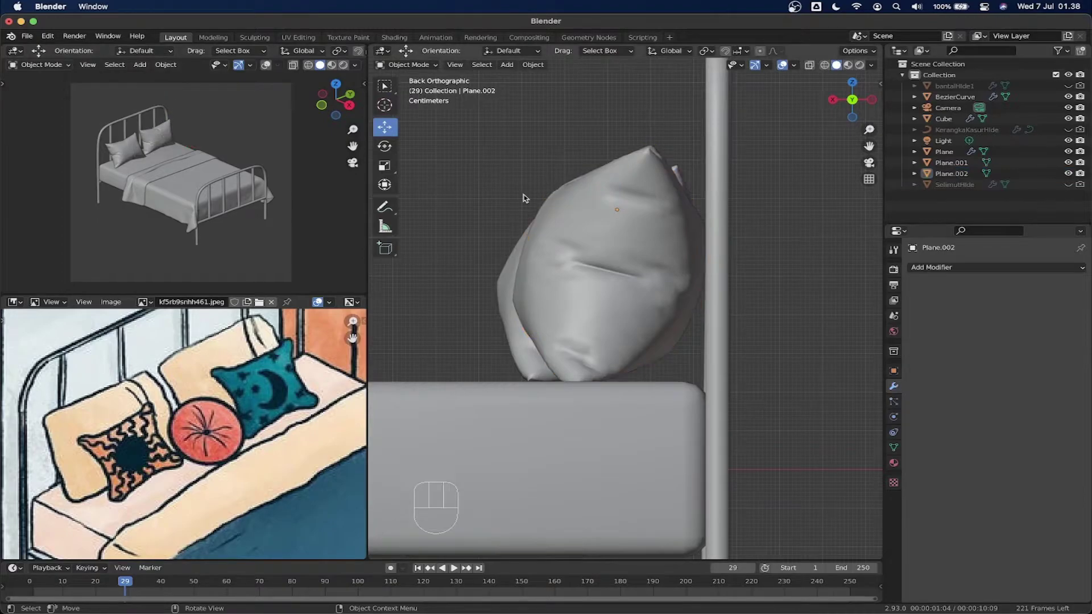
Check the whole bed with both pillows in perspective and save the file.
{"action": "scroll", "coordinate": [523, 197], "scroll_direction": "down", "scroll_amount": 5}
{"action": "middle_click_drag", "start_coordinate": [466, 219], "coordinate": [595, 250]}
{"action": "scroll", "coordinate": [654, 240], "scroll_direction": "down", "scroll_amount": 6}
{"action": "scroll", "coordinate": [590, 234], "scroll_direction": "down", "scroll_amount": 2}
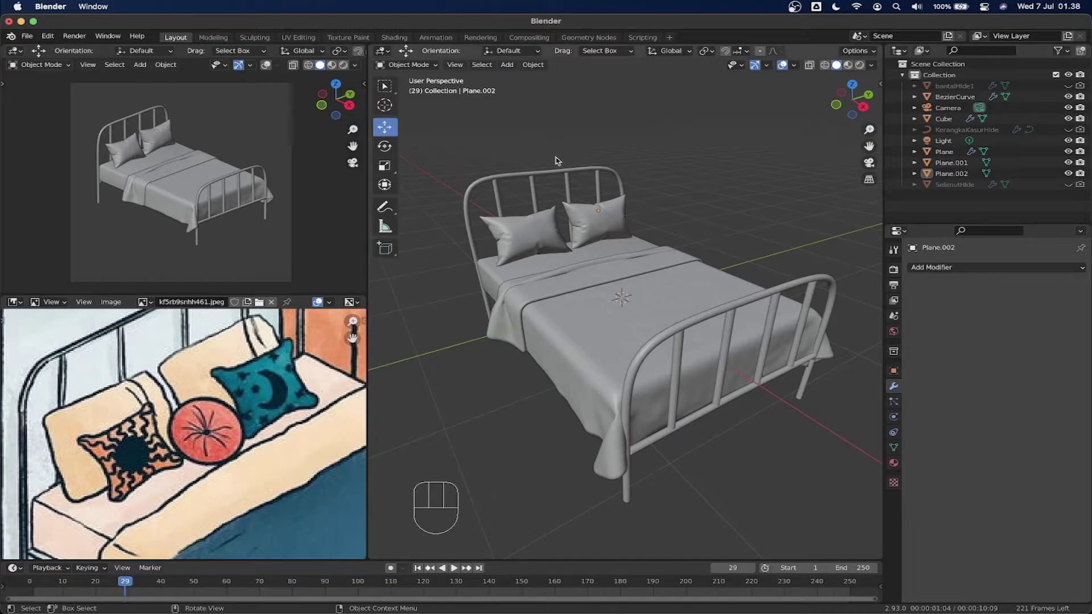
{"action": "left_click", "coordinate": [25, 37]}
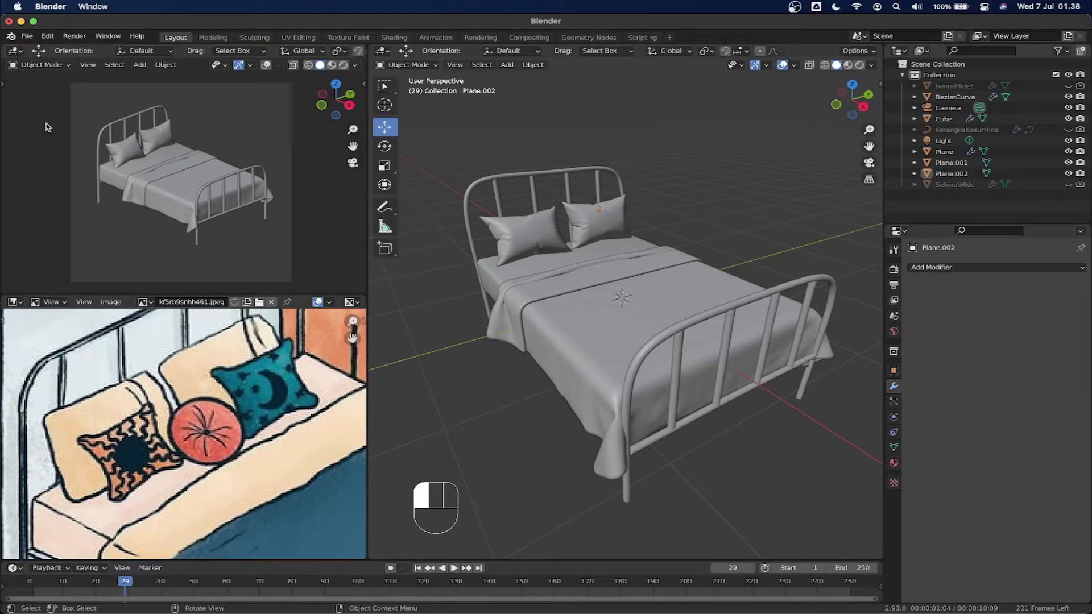
Save the project as Kasur_001.blend and examine the small square cushion in the reference image.
{"action": "key", "text": "shift+super+s"}
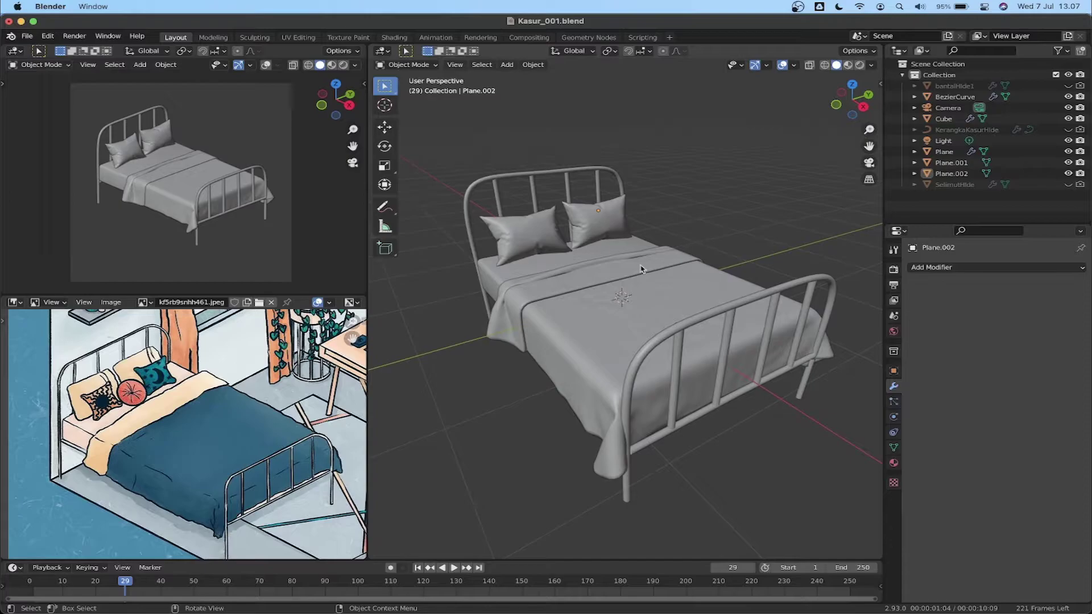
{"action": "middle_click_drag", "start_coordinate": [641, 269], "coordinate": [671, 267]}
{"action": "scroll", "coordinate": [164, 419], "scroll_direction": "up", "scroll_amount": 6}
{"action": "scroll", "coordinate": [164, 420], "scroll_direction": "down", "scroll_amount": 1}
{"action": "middle_click_drag", "start_coordinate": [71, 469], "coordinate": [171, 429]}
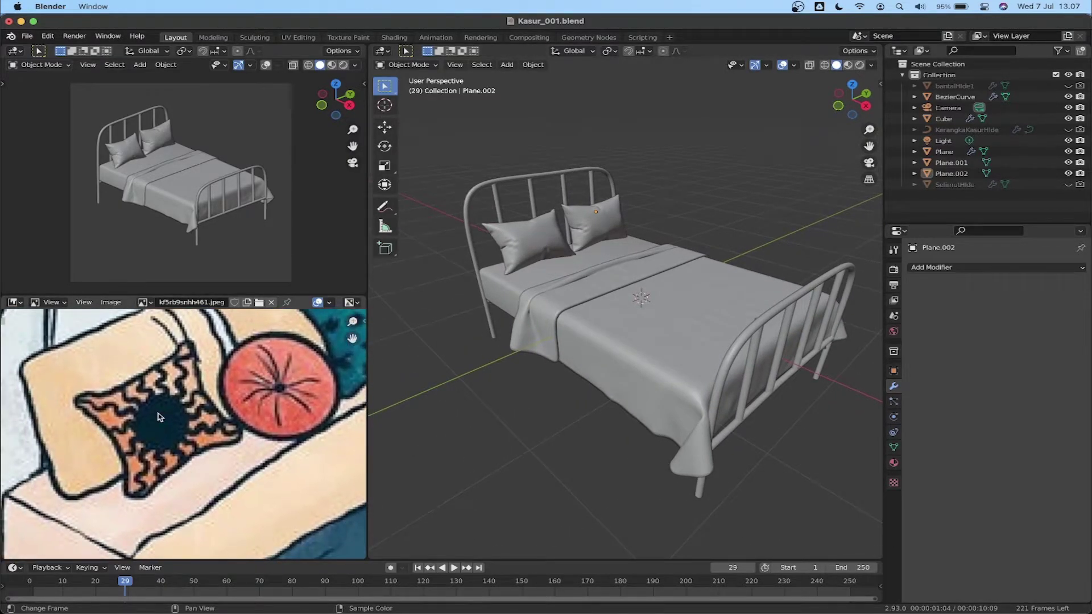
Duplicate the pillow nearest the open side of the bed and move the copy about 0.34 m forward along the X axis.
{"action": "middle_click_drag", "start_coordinate": [652, 235], "coordinate": [633, 244]}
{"action": "left_click", "coordinate": [509, 250]}
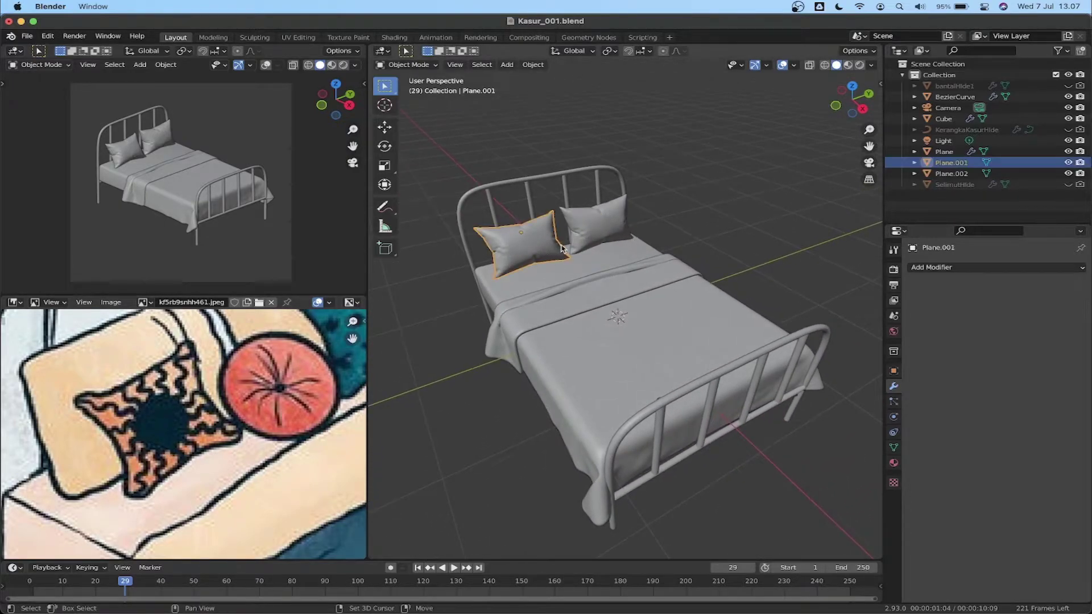
{"action": "middle_click_drag", "start_coordinate": [509, 249], "coordinate": [567, 281]}
{"action": "scroll", "coordinate": [567, 281], "scroll_direction": "up", "scroll_amount": 2}
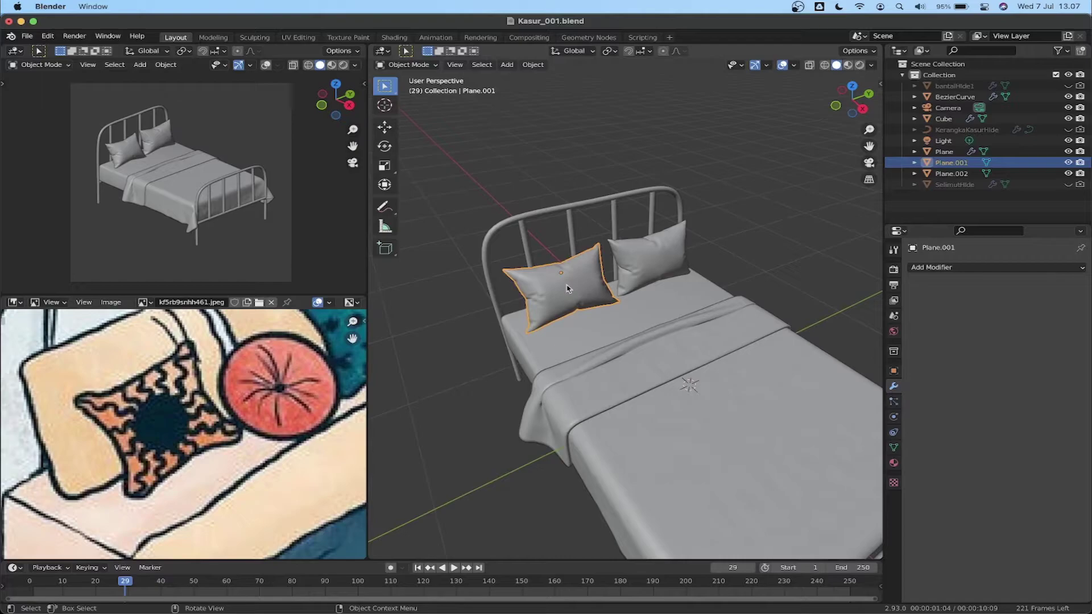
{"action": "key", "text": "shift+d"}
{"action": "key", "text": "x"}
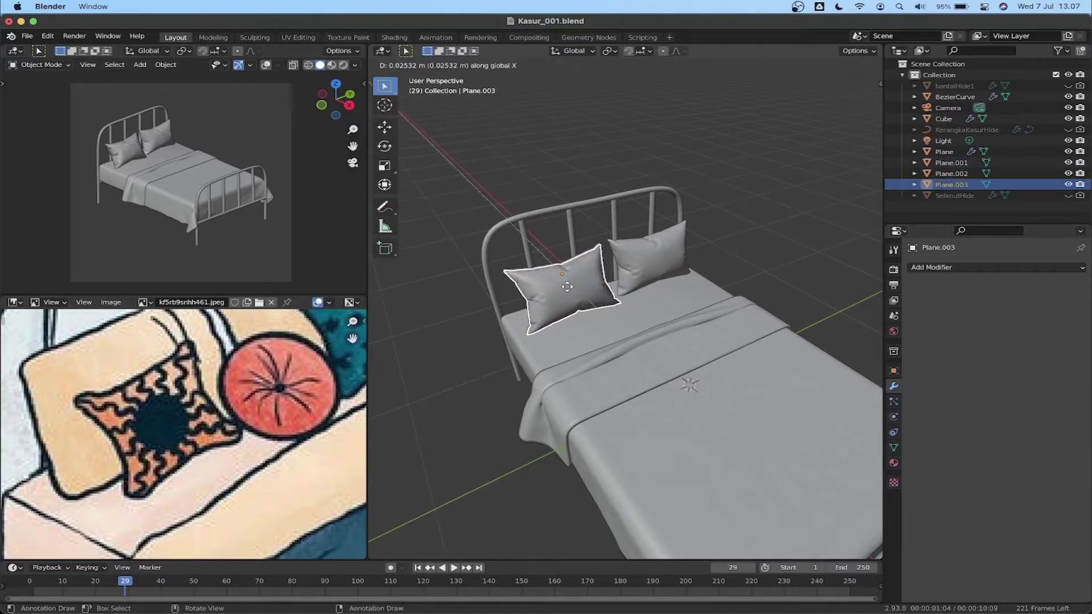
{"action": "left_click", "coordinate": [582, 299]}
{"action": "middle_click_drag", "start_coordinate": [584, 284], "coordinate": [593, 312], "text": "shift"}
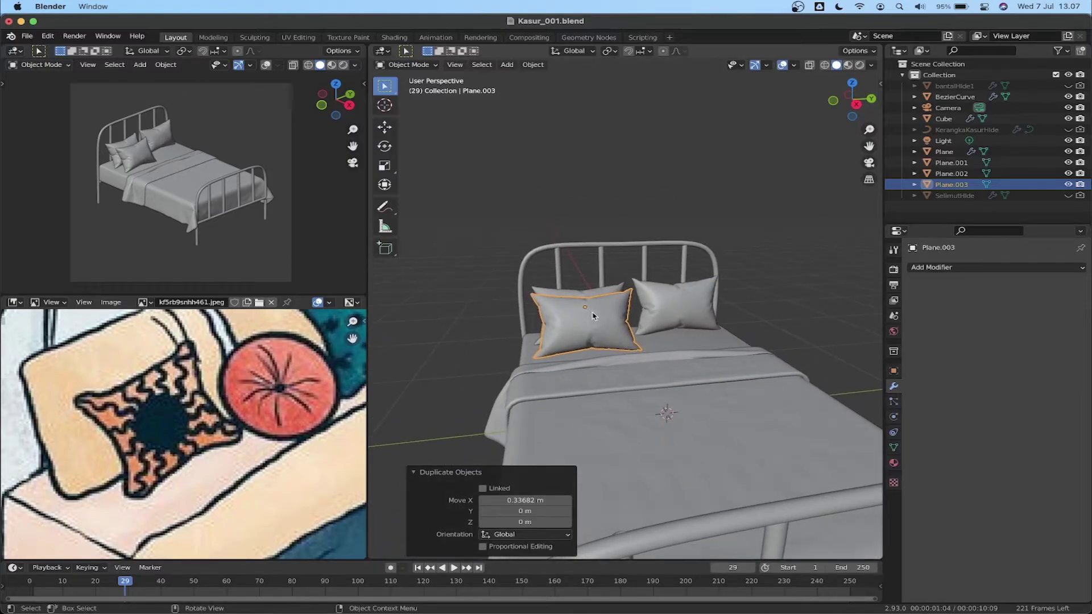
Scale the copied pillow's mesh to about 0.68 along Y and reduce it uniformly to form a small square cushion.
{"action": "key", "text": "Tab"}
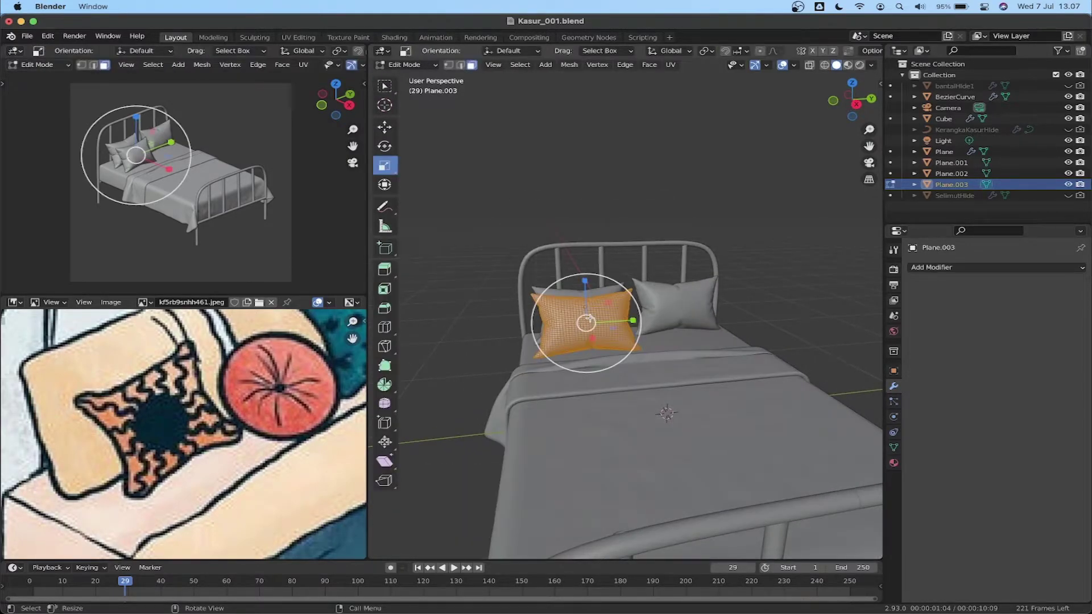
{"action": "left_click_drag", "start_coordinate": [631, 321], "coordinate": [616, 322]}
{"action": "scroll", "coordinate": [601, 341], "scroll_direction": "up", "scroll_amount": 4}
{"action": "middle_click_drag", "start_coordinate": [574, 320], "coordinate": [602, 311]}
{"action": "key", "text": "s"}
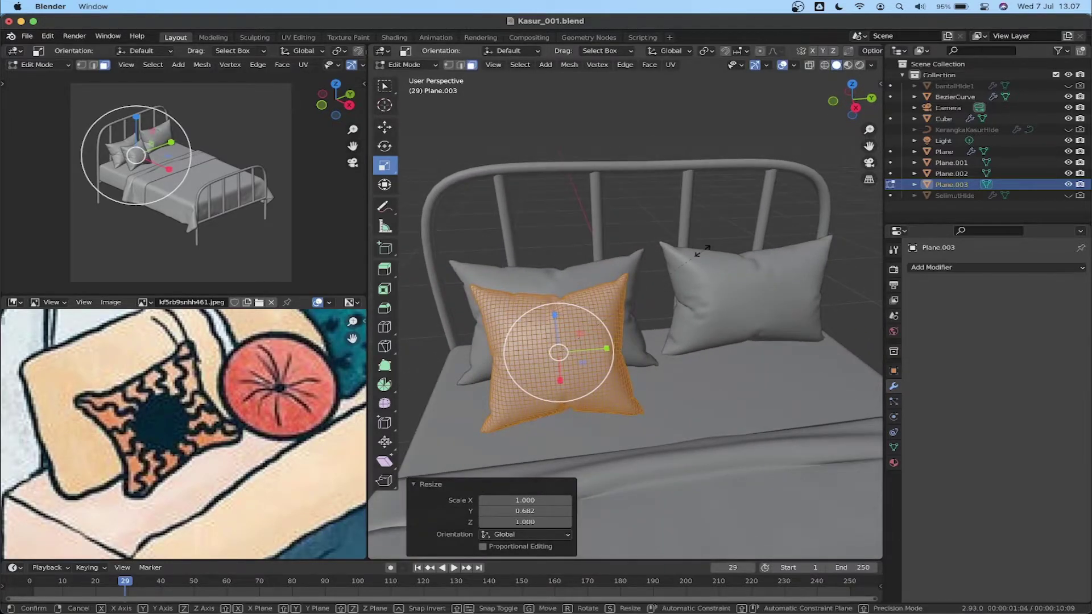
{"action": "left_click", "coordinate": [673, 272]}
{"action": "key", "text": "Tab"}
Shift the small cushion along the Y axis to position it in front of the large pillow.
{"action": "middle_click_drag", "start_coordinate": [673, 272], "coordinate": [621, 319]}
{"action": "key", "text": "shift+space"}
{"action": "key", "text": "g"}
{"action": "middle_click_drag", "start_coordinate": [698, 282], "coordinate": [667, 300]}
{"action": "left_click_drag", "start_coordinate": [621, 302], "coordinate": [644, 305]}
{"action": "mouse_move", "coordinate": [644, 305]}
{"action": "middle_mouse_down"}
{"action": "mouse_move", "coordinate": [657, 309]}
{"action": "mouse_move", "coordinate": [631, 316]}
{"action": "middle_mouse_up"}
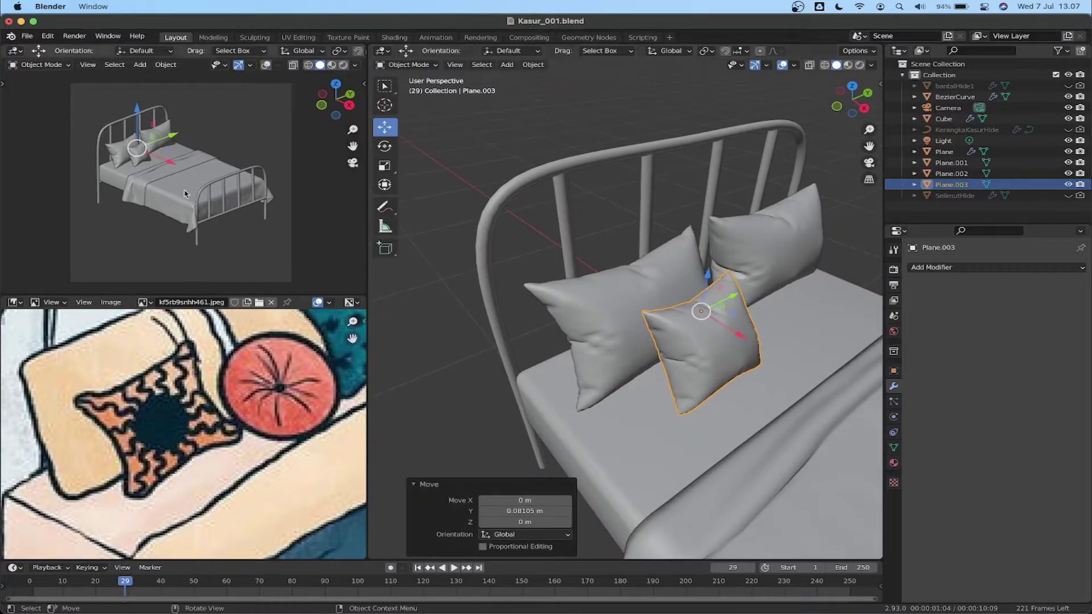
{"action": "left_click_drag", "start_coordinate": [734, 303], "coordinate": [714, 317]}
{"action": "mouse_move", "coordinate": [714, 317]}
{"action": "middle_mouse_down"}
{"action": "mouse_move", "coordinate": [748, 323]}
{"action": "mouse_move", "coordinate": [736, 295]}
{"action": "mouse_move", "coordinate": [716, 302]}
{"action": "middle_mouse_up"}
Set the transform orientation to Local and scale the small cushion's mesh thinner through its thickness.
{"action": "key", "text": "Tab"}
{"action": "scroll", "coordinate": [738, 293], "scroll_direction": "up", "scroll_amount": 4}
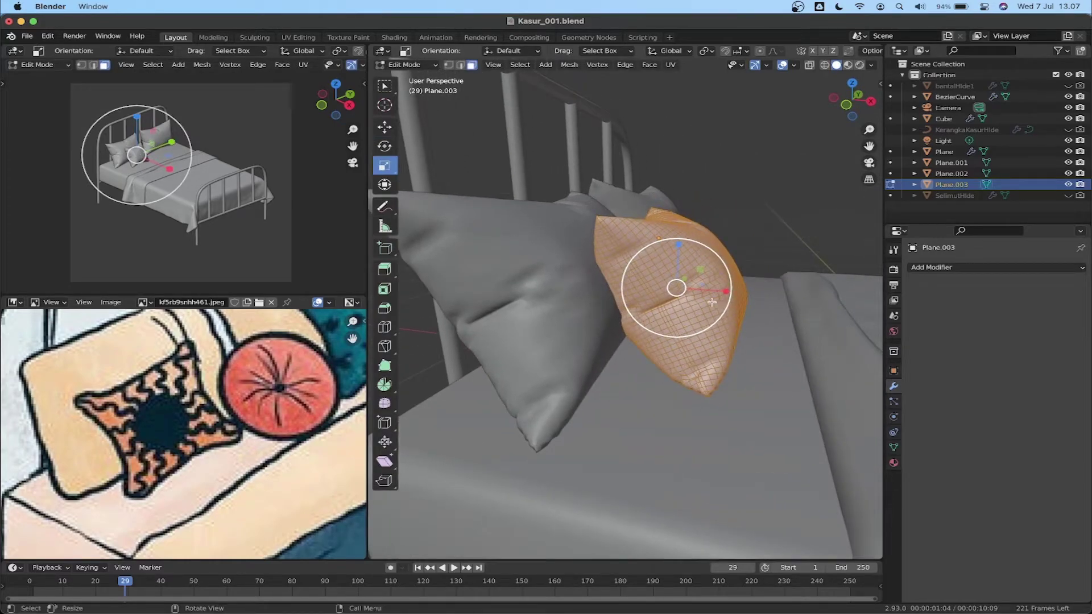
{"action": "middle_click_drag", "start_coordinate": [673, 264], "coordinate": [737, 257]}
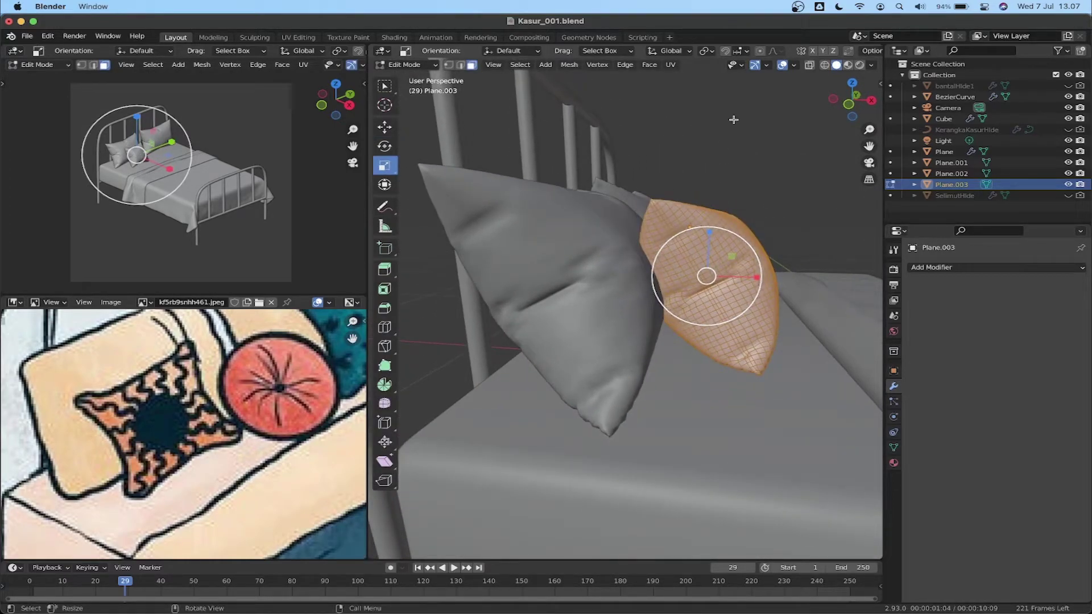
{"action": "left_click", "coordinate": [676, 56]}
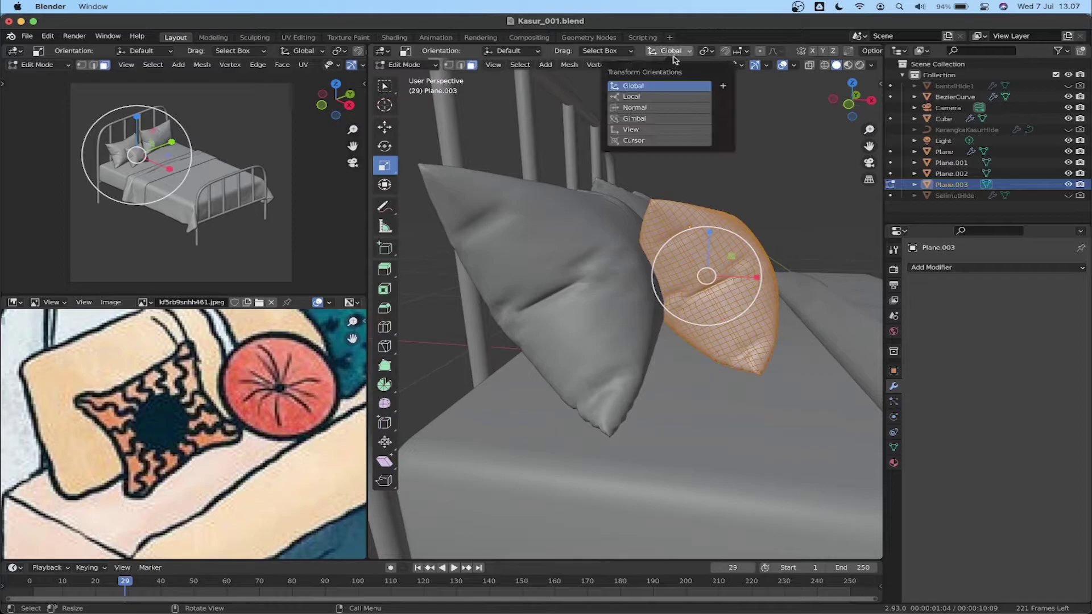
{"action": "left_click", "coordinate": [664, 95]}
{"action": "left_click_drag", "start_coordinate": [751, 258], "coordinate": [738, 260]}
{"action": "key", "text": "Tab"}
{"action": "middle_click_drag", "start_coordinate": [738, 260], "coordinate": [655, 276]}
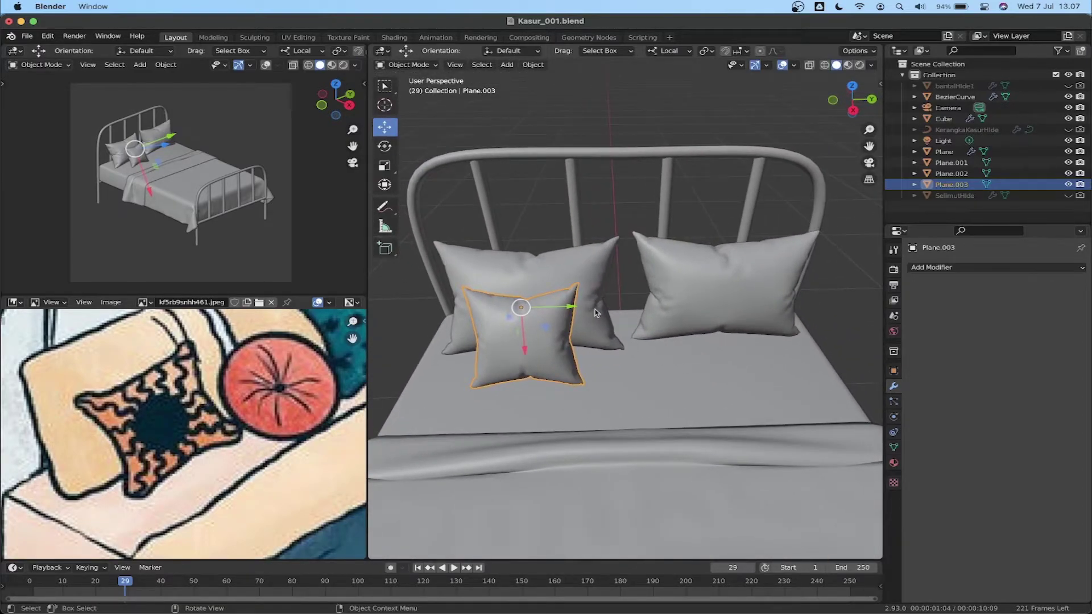
Duplicate the small cushion about 0.90 m along local Y in front of the other pillow and mirror the copy.
{"action": "key", "text": "shift+d"}
{"action": "key", "text": "x"}
{"action": "key", "text": "x"}
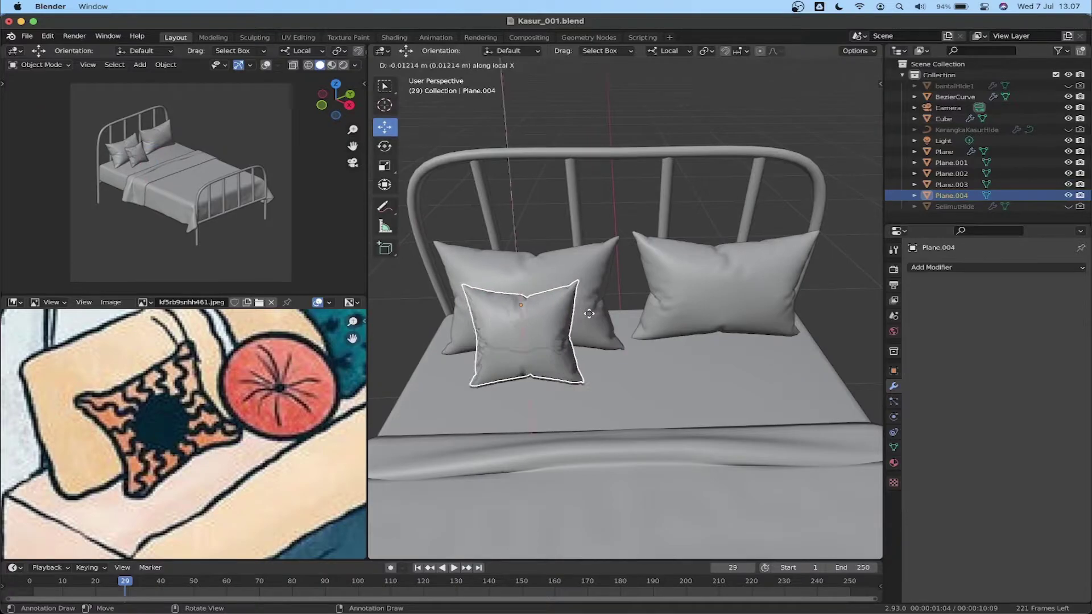
{"action": "key", "text": "y"}
{"action": "key", "text": "y"}
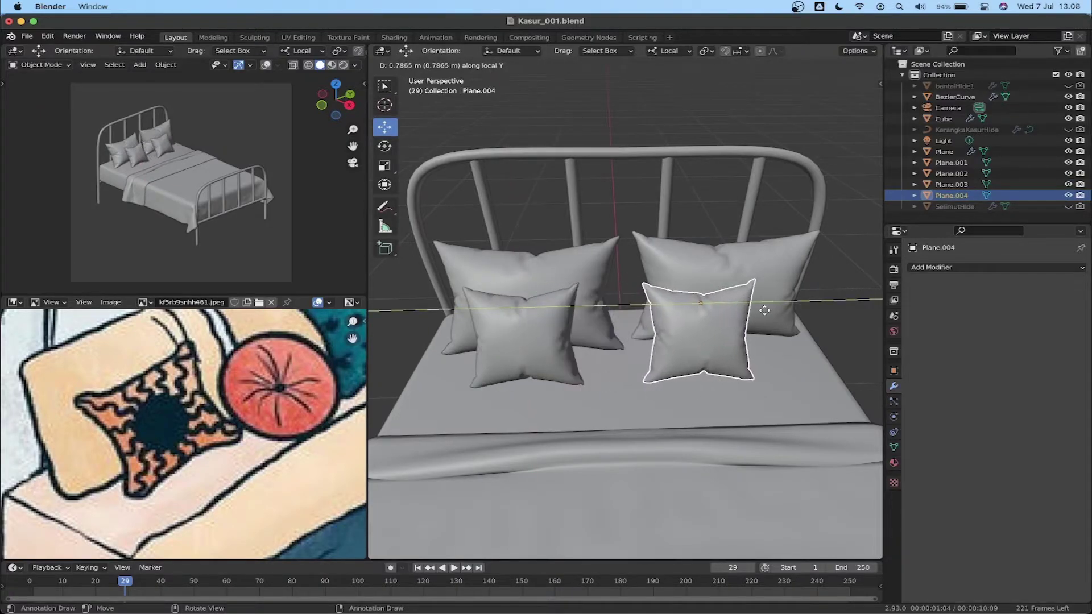
{"action": "left_click", "coordinate": [791, 313]}
{"action": "middle_click_drag", "start_coordinate": [702, 342], "coordinate": [688, 289], "text": "shift"}
{"action": "right_click", "coordinate": [688, 286]}
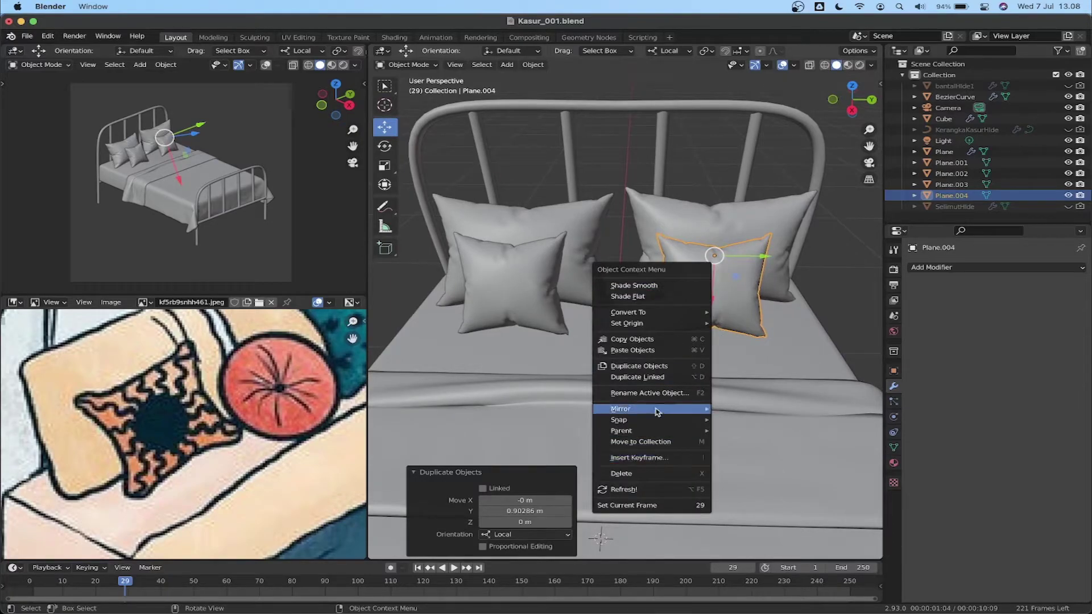
{"action": "mouse_move", "coordinate": [659, 411]}
{"action": "left_click", "coordinate": [738, 435]}
Nudge the mirrored small cushion into place against its large pillow and clear the selection.
{"action": "middle_click_drag", "start_coordinate": [736, 438], "coordinate": [571, 272]}
{"action": "left_click_drag", "start_coordinate": [536, 242], "coordinate": [560, 286]}
{"action": "middle_click_drag", "start_coordinate": [560, 286], "coordinate": [723, 279]}
{"action": "left_click", "coordinate": [769, 184]}
{"action": "middle_click_drag", "start_coordinate": [722, 195], "coordinate": [762, 210], "text": "shift"}
{"action": "left_click", "coordinate": [660, 114]}
{"action": "scroll", "coordinate": [667, 165], "scroll_direction": "down", "scroll_amount": 3}
{"action": "middle_click_drag", "start_coordinate": [641, 264], "coordinate": [586, 193], "text": "shift"}
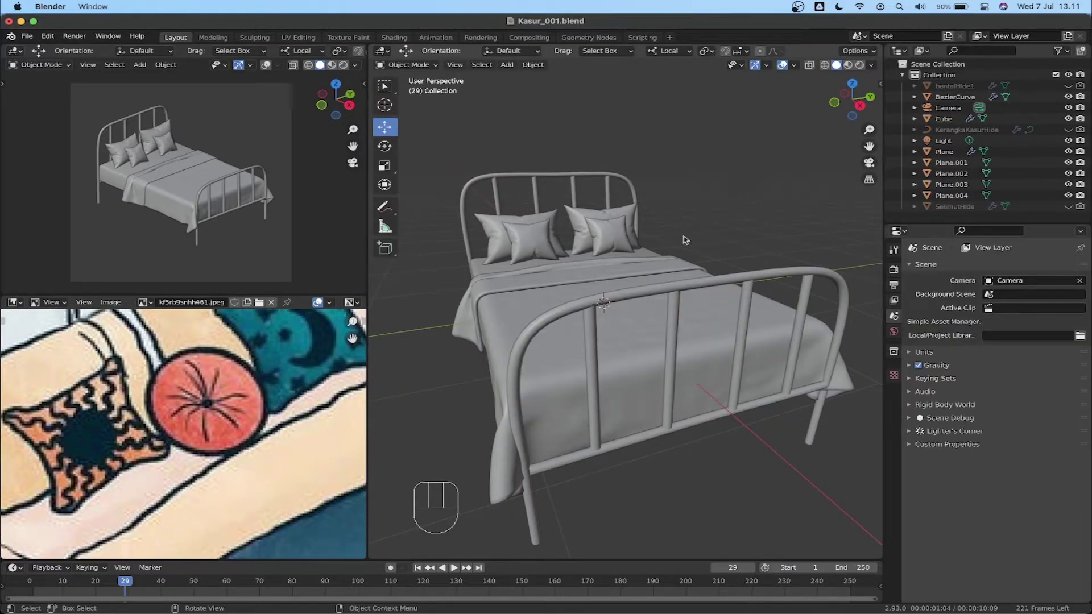
Add a 32-vertex cylinder mesh with 1 m radius and 2 m depth as the base for the round cushion.
{"action": "middle_click_drag", "start_coordinate": [207, 401], "coordinate": [194, 415]}
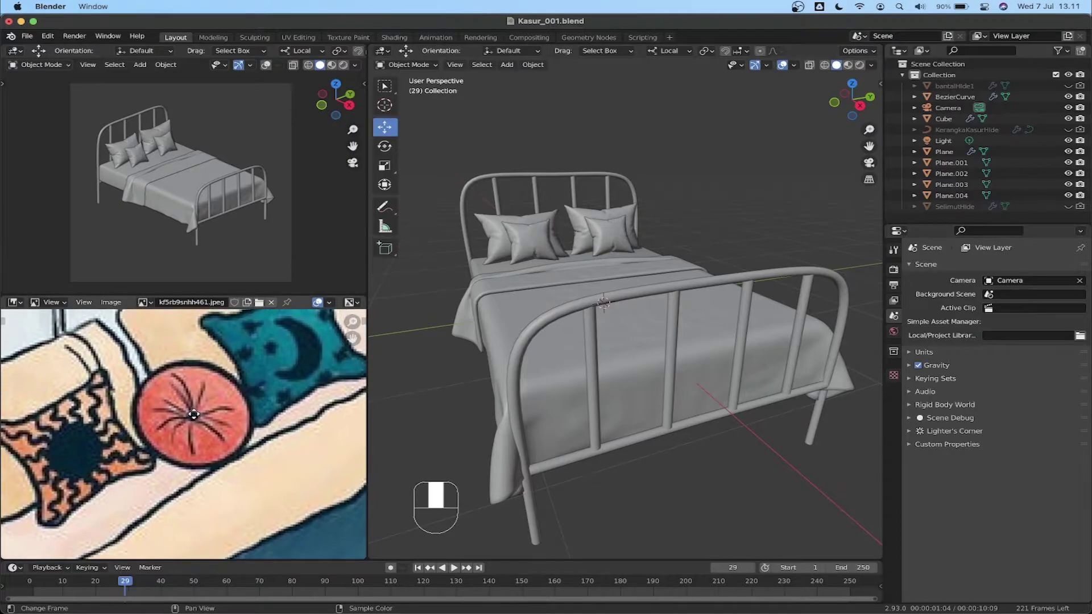
{"action": "middle_click_drag", "start_coordinate": [644, 250], "coordinate": [652, 266]}
{"action": "left_click", "coordinate": [667, 226]}
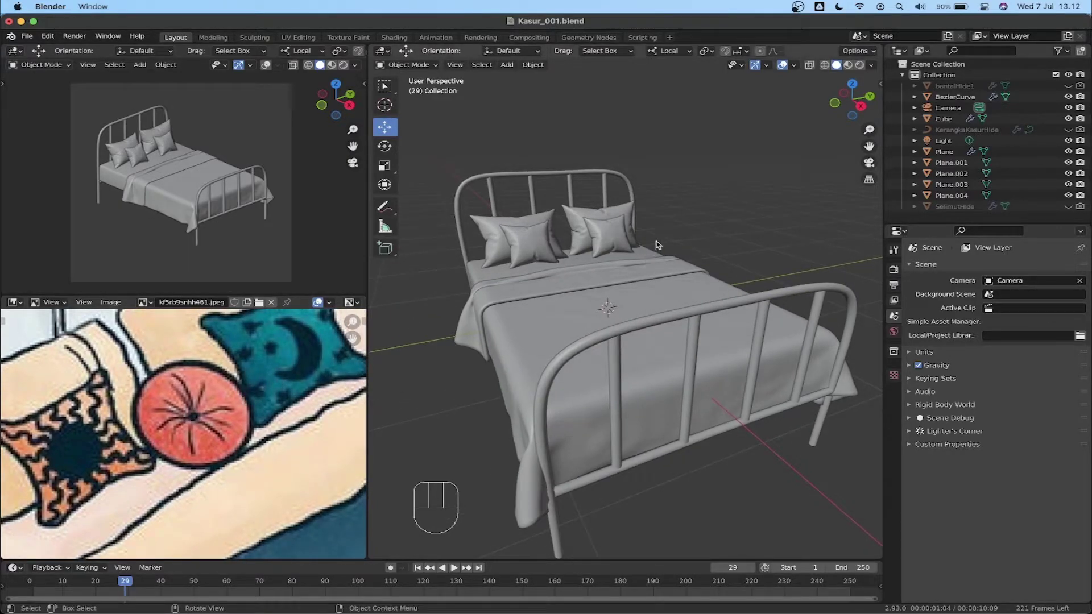
{"action": "key", "text": "shift+a"}
{"action": "mouse_move", "coordinate": [657, 244]}
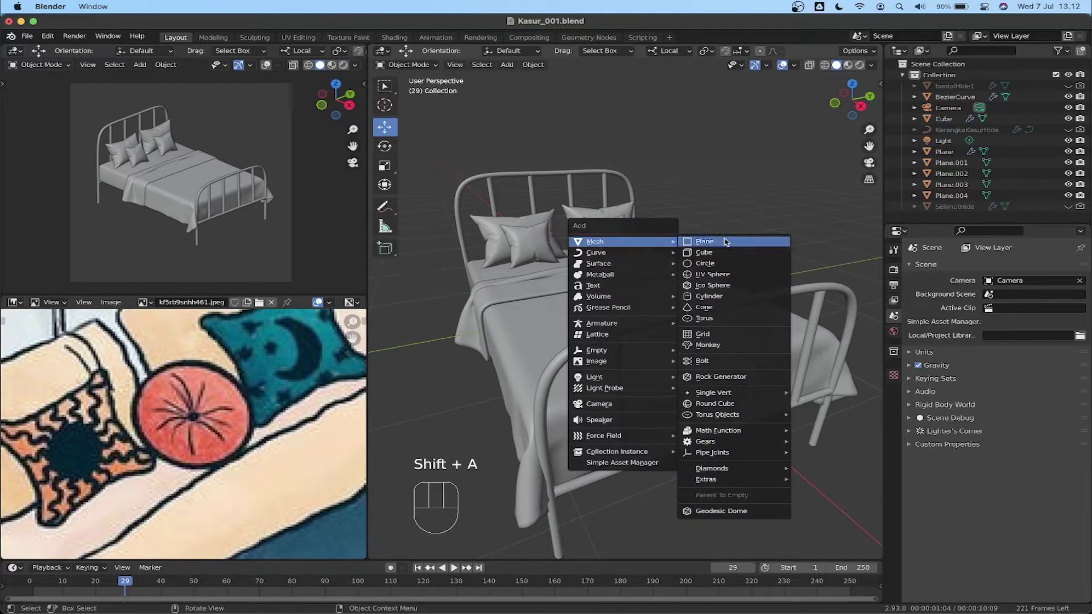
{"action": "left_click", "coordinate": [712, 297]}
{"action": "middle_click_drag", "start_coordinate": [626, 286], "coordinate": [628, 287], "text": "shift"}
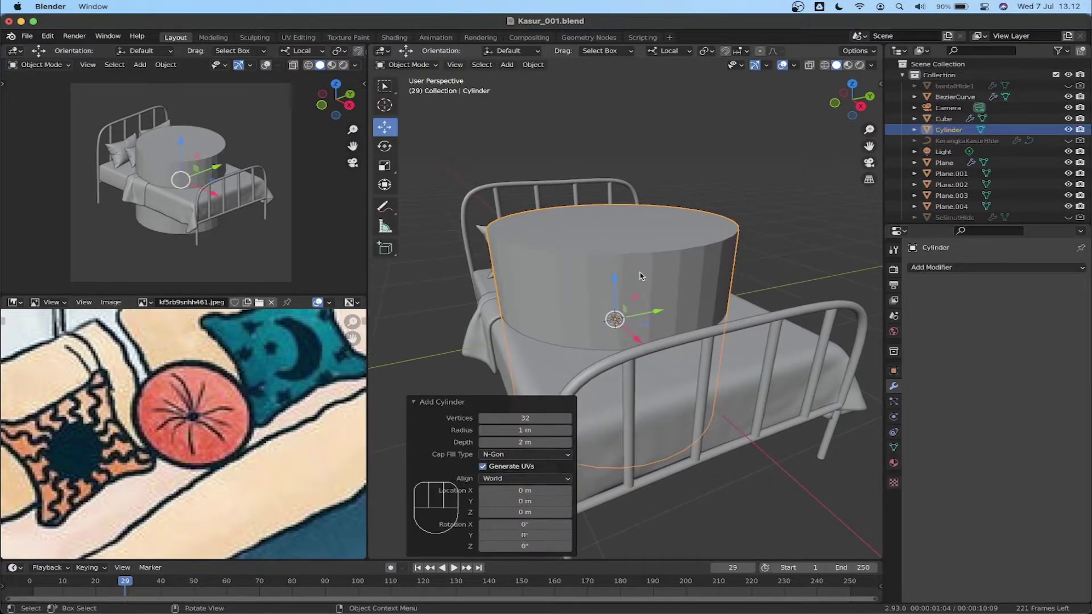
Raise the cylinder above the bed and move it slightly toward the headboard.
{"action": "left_click_drag", "start_coordinate": [614, 278], "coordinate": [617, 179]}
{"action": "middle_click_drag", "start_coordinate": [584, 220], "coordinate": [755, 236]}
{"action": "left_click_drag", "start_coordinate": [757, 229], "coordinate": [734, 225]}
{"action": "middle_click_drag", "start_coordinate": [734, 225], "coordinate": [722, 208]}
Scale the cylinder's mesh down to about a third and flatten it along Z into a thick disc.
{"action": "key", "text": "Tab"}
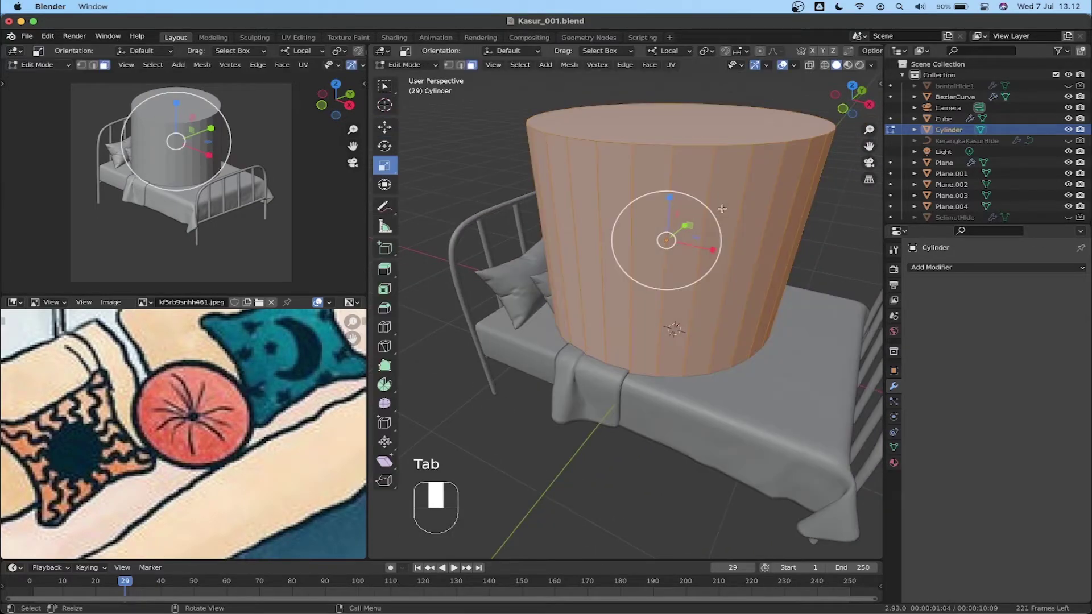
{"action": "key", "text": "s"}
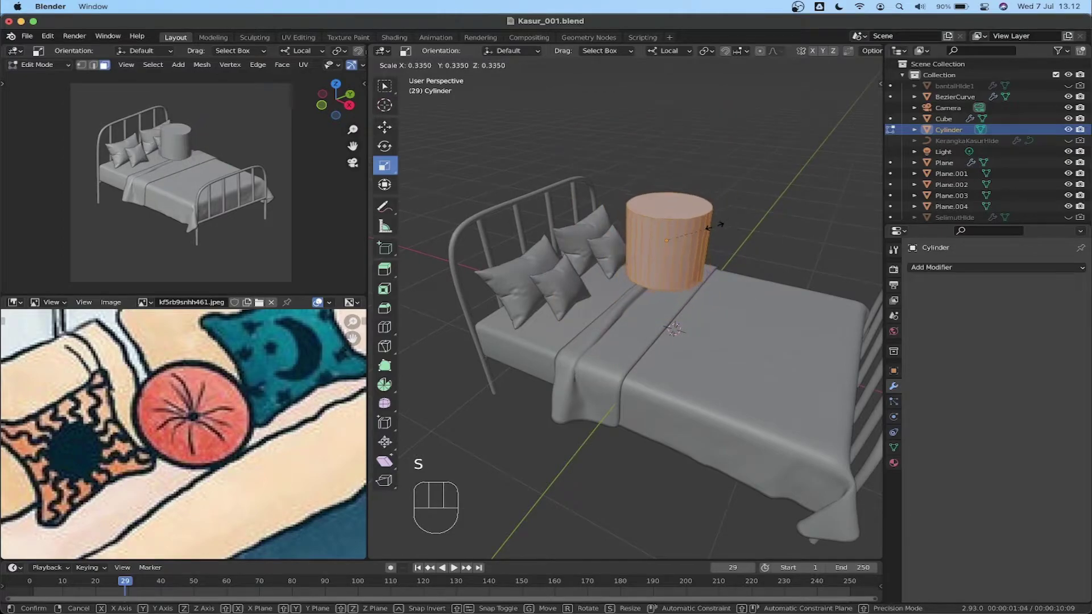
{"action": "left_click", "coordinate": [710, 231]}
{"action": "middle_click_drag", "start_coordinate": [691, 226], "coordinate": [690, 237], "text": "shift"}
{"action": "left_click_drag", "start_coordinate": [669, 211], "coordinate": [669, 242]}
{"action": "middle_click_drag", "start_coordinate": [677, 213], "coordinate": [680, 237]}
{"action": "key", "text": "Tab"}
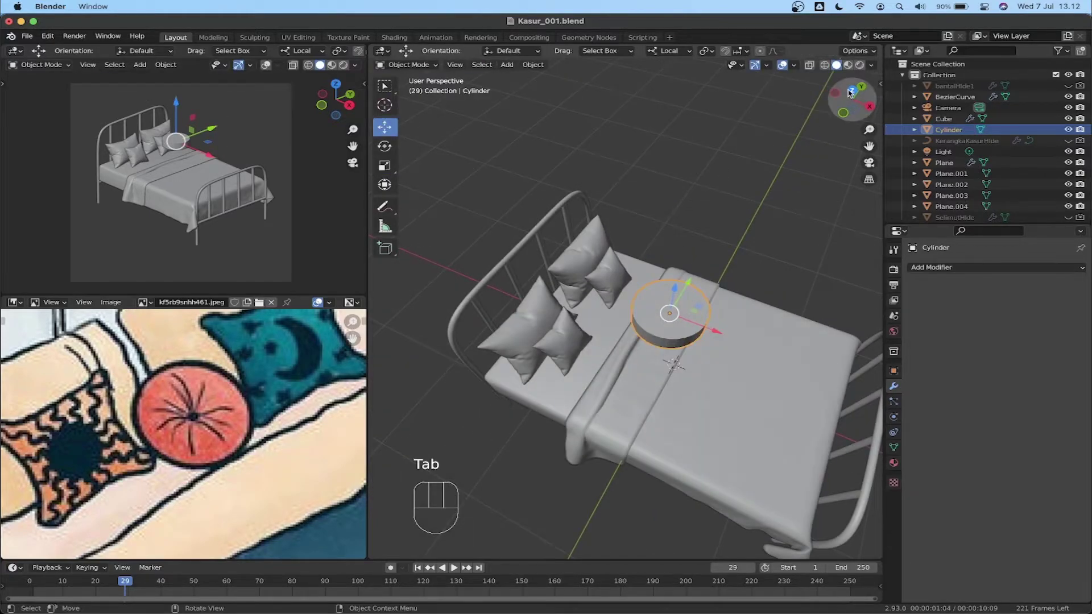
In the top view, move the disc about -0.73 m in X and 0.02 m in Y, between the two small cushions.
{"action": "left_click", "coordinate": [850, 93]}
{"action": "scroll", "coordinate": [730, 359], "scroll_direction": "up", "scroll_amount": 4}
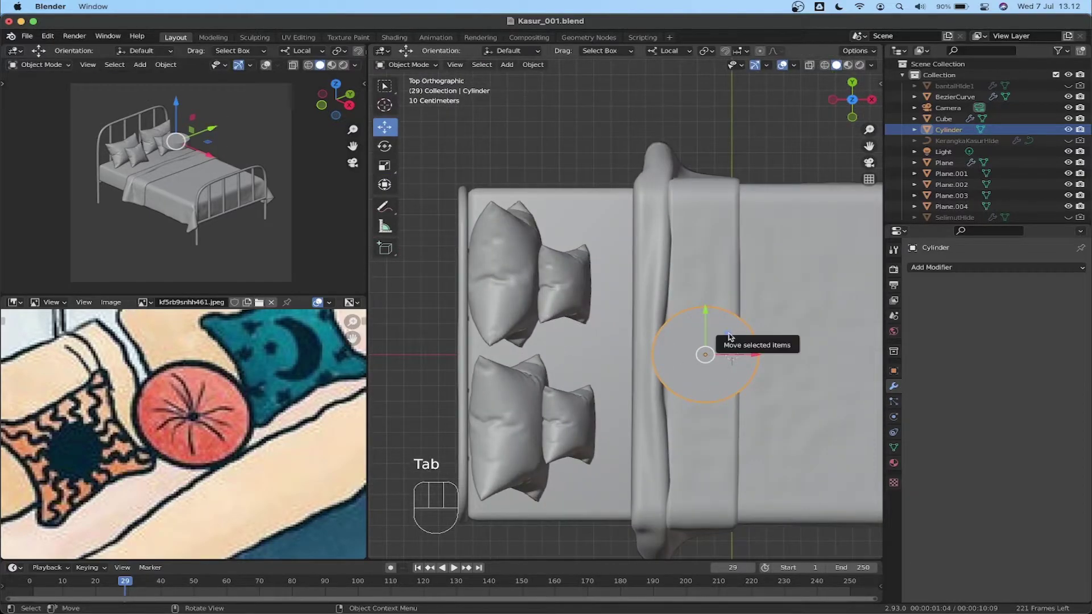
{"action": "key", "text": "g"}
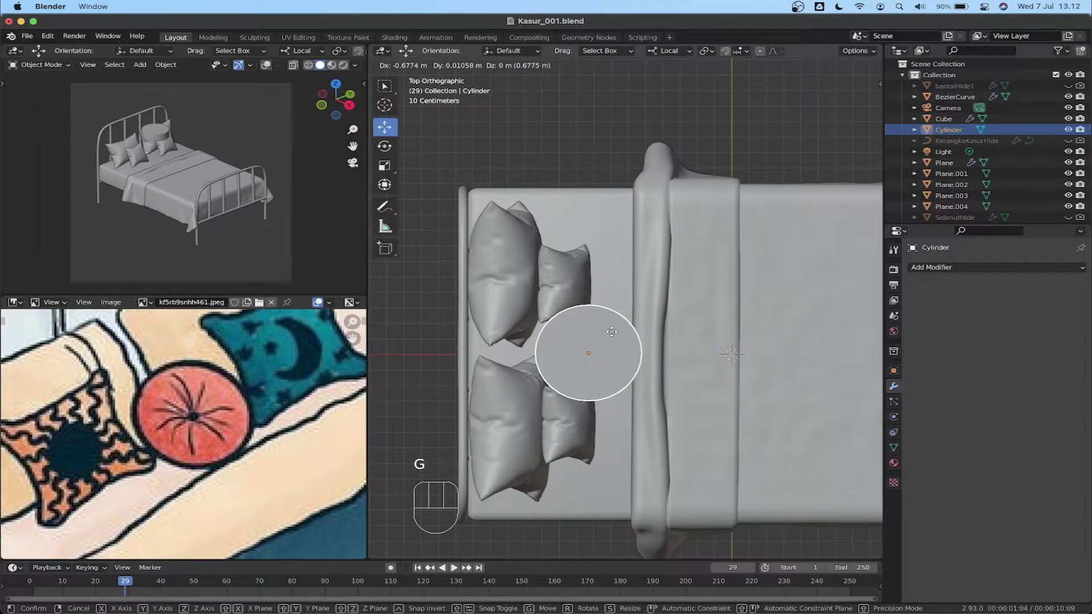
{"action": "left_click", "coordinate": [604, 333]}
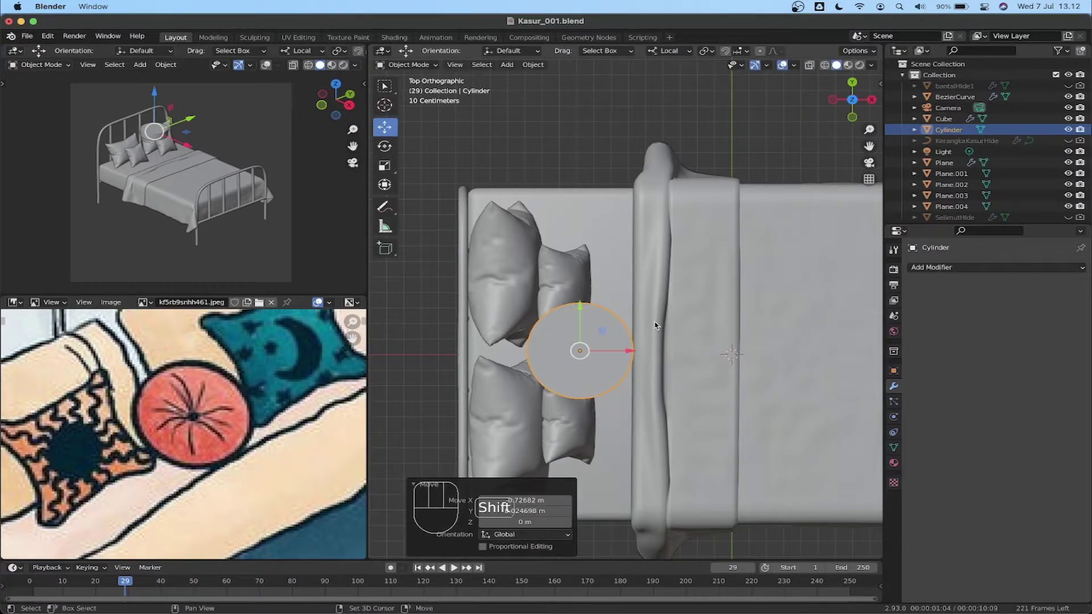
{"action": "middle_click_drag", "start_coordinate": [655, 325], "coordinate": [655, 335], "text": "shift"}
{"action": "middle_click_drag", "start_coordinate": [616, 369], "coordinate": [655, 352]}
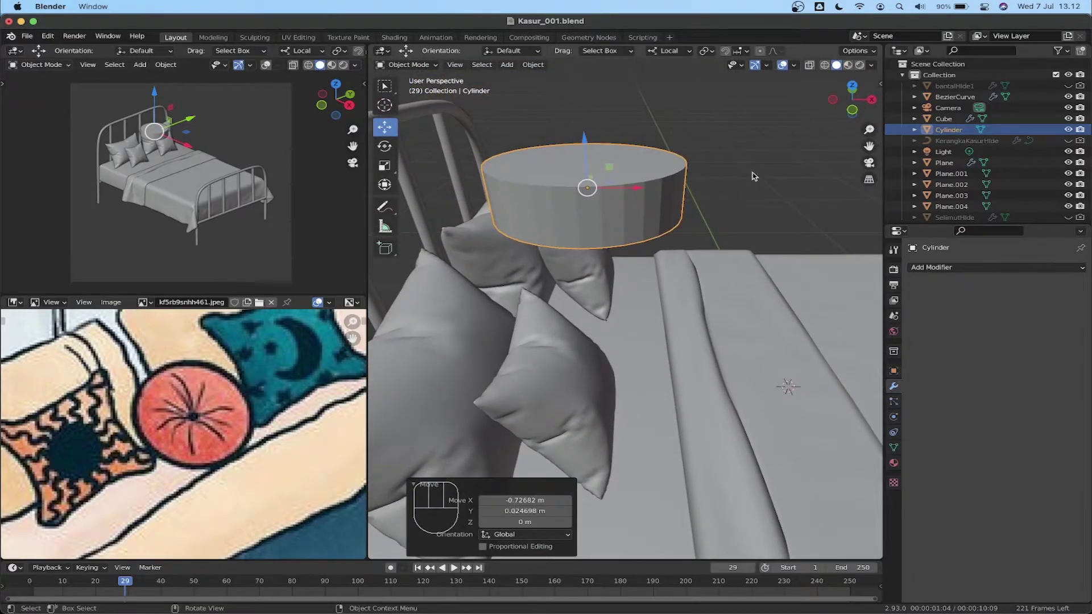
Scale the disc's entire mesh uniformly to about 0.84 and clear the face selection.
{"action": "key", "text": "Tab"}
{"action": "key", "text": "a"}
{"action": "key", "text": "s"}
{"action": "left_click", "coordinate": [745, 166]}
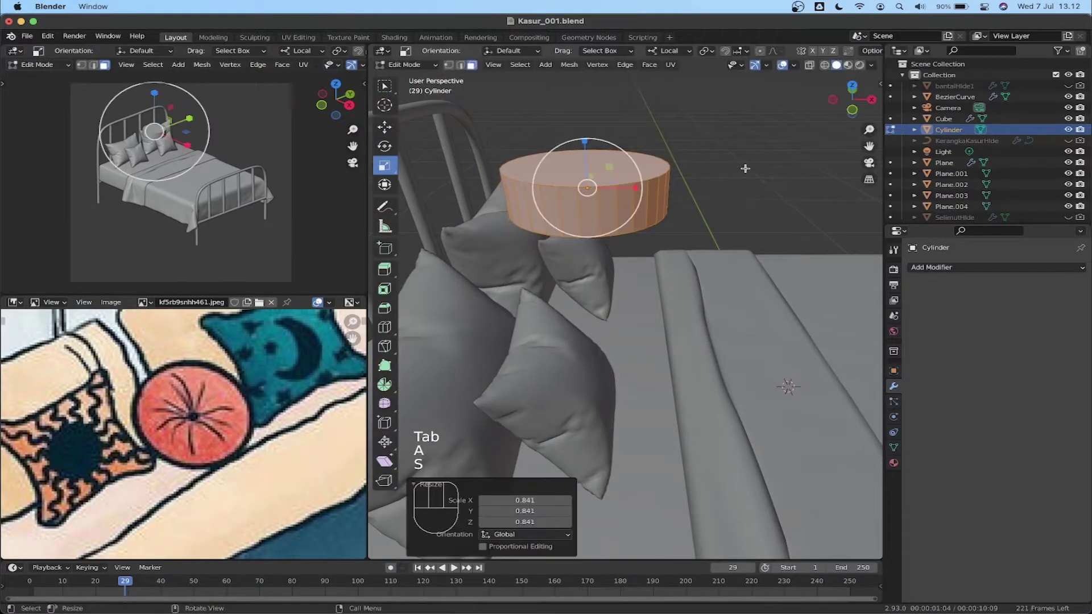
{"action": "middle_click_drag", "start_coordinate": [726, 164], "coordinate": [743, 205], "text": "shift"}
{"action": "left_click", "coordinate": [739, 211]}
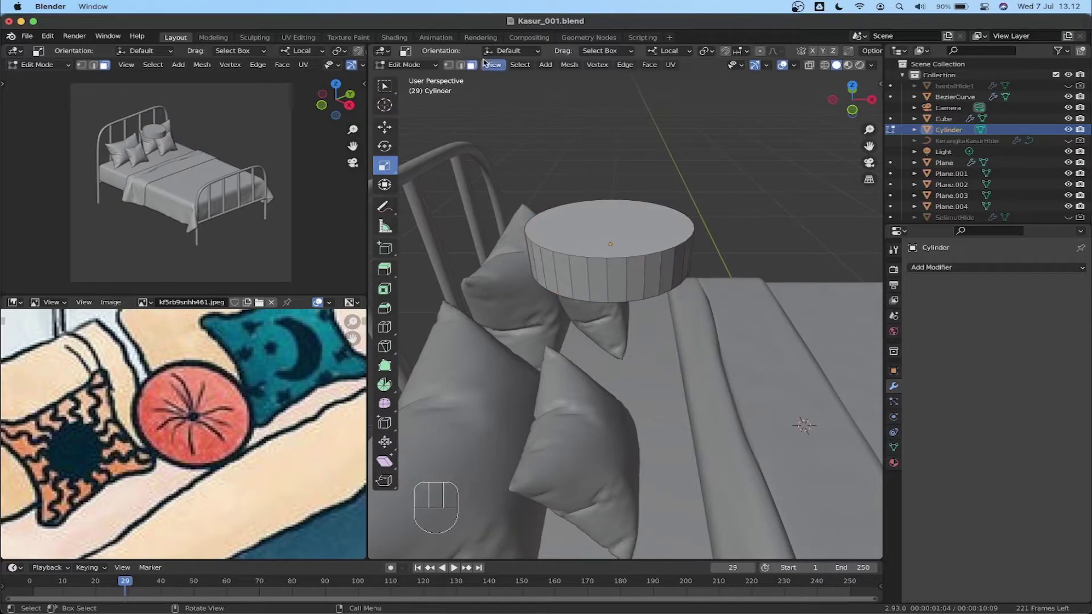
Inset the disc's top face by about 0.04 m and repeat the inset five times toward the centre.
{"action": "left_click", "coordinate": [625, 229]}
{"action": "middle_click_drag", "start_coordinate": [625, 229], "coordinate": [680, 187]}
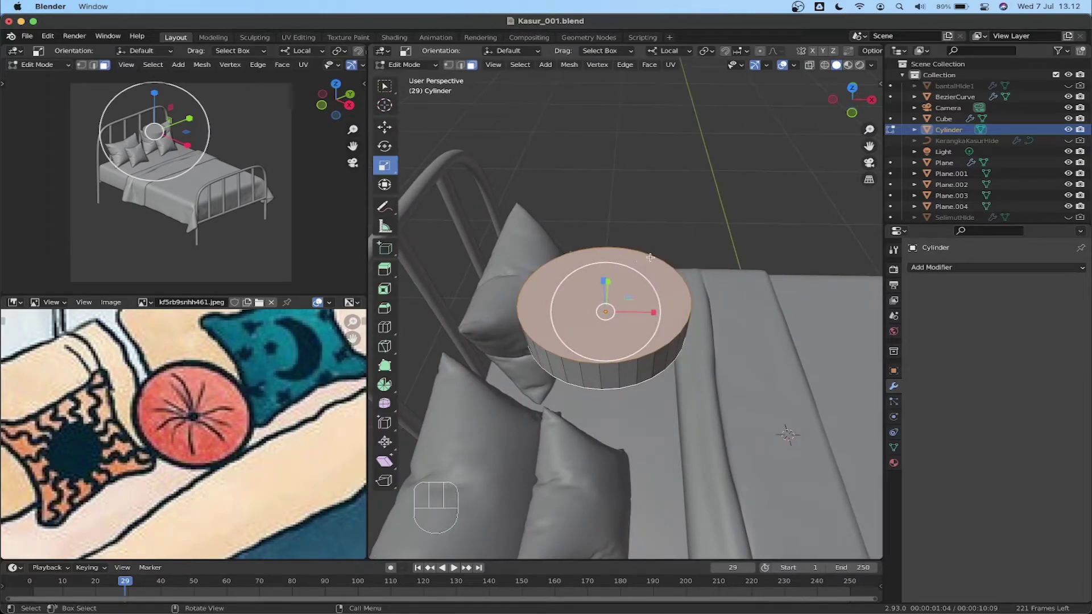
{"action": "key", "text": "i"}
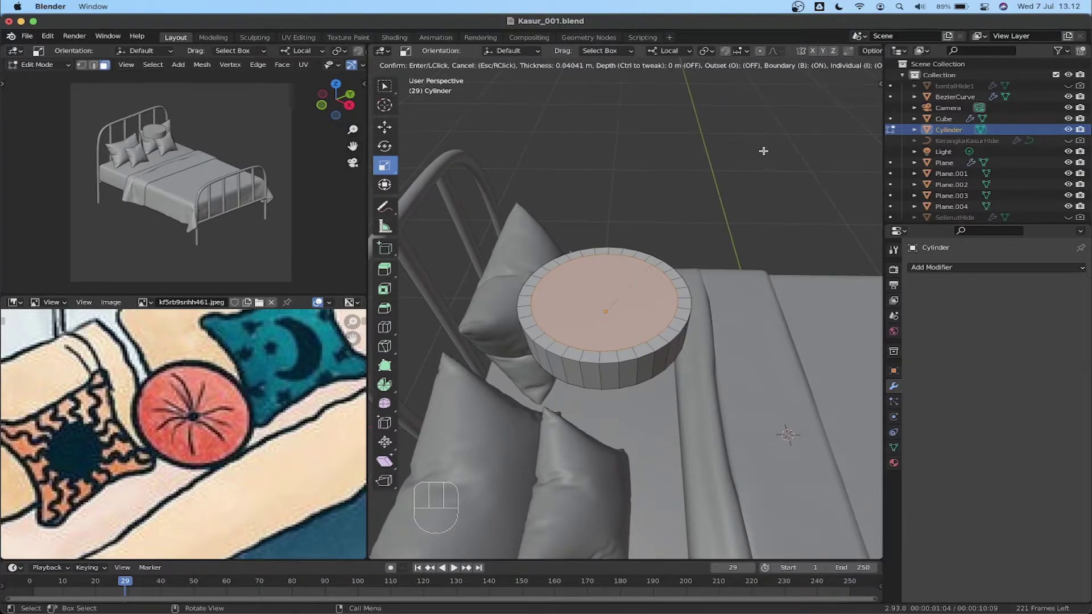
{"action": "left_click", "coordinate": [764, 151]}
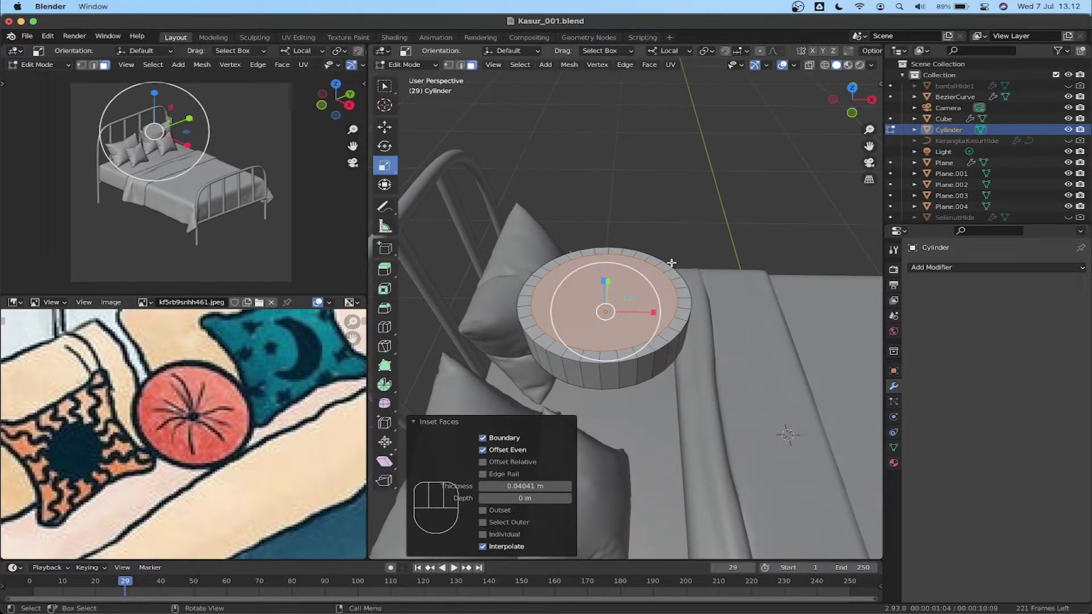
{"action": "key", "text": "shift+r"}
{"action": "key", "text": "shift+r"}
{"action": "key", "text": "shift+r"}
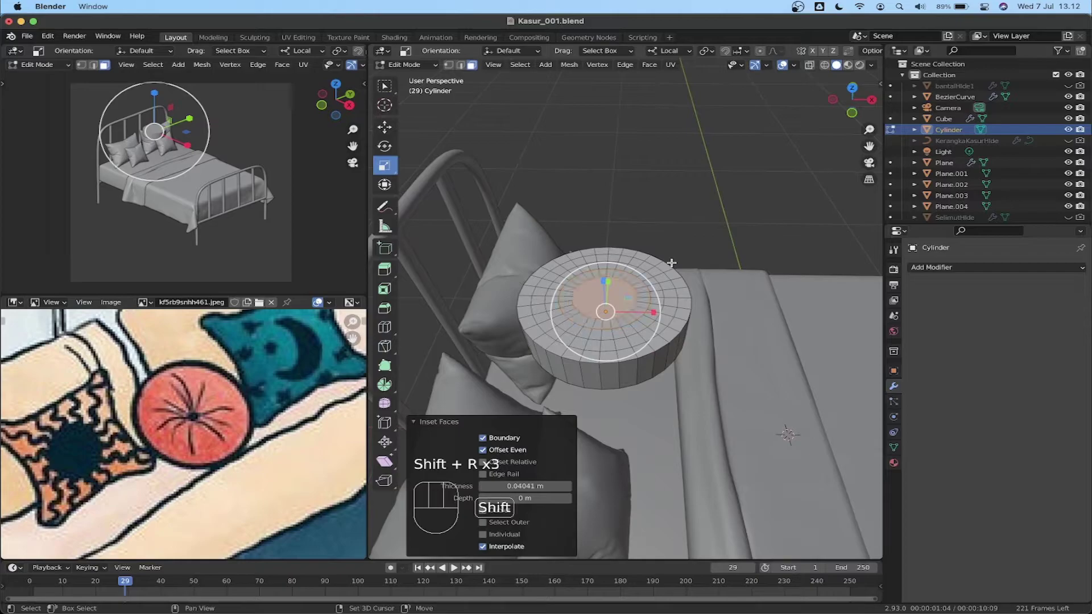
{"action": "key", "text": "shift+r"}
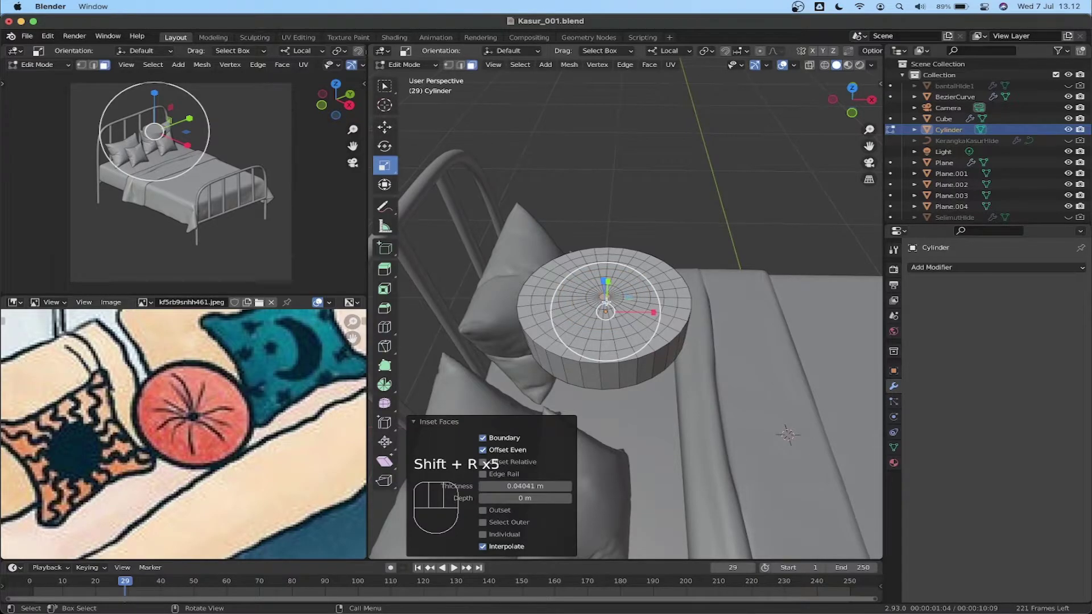
Leave mesh editing and add a Subdivision Surface modifier with a viewport level of 2 to the disc.
{"action": "scroll", "coordinate": [606, 303], "scroll_direction": "up", "scroll_amount": 5}
{"action": "scroll", "coordinate": [606, 303], "scroll_direction": "down", "scroll_amount": 3}
{"action": "key", "text": "Tab"}
{"action": "middle_click_drag", "start_coordinate": [626, 321], "coordinate": [590, 296]}
{"action": "key", "text": "shift+f"}
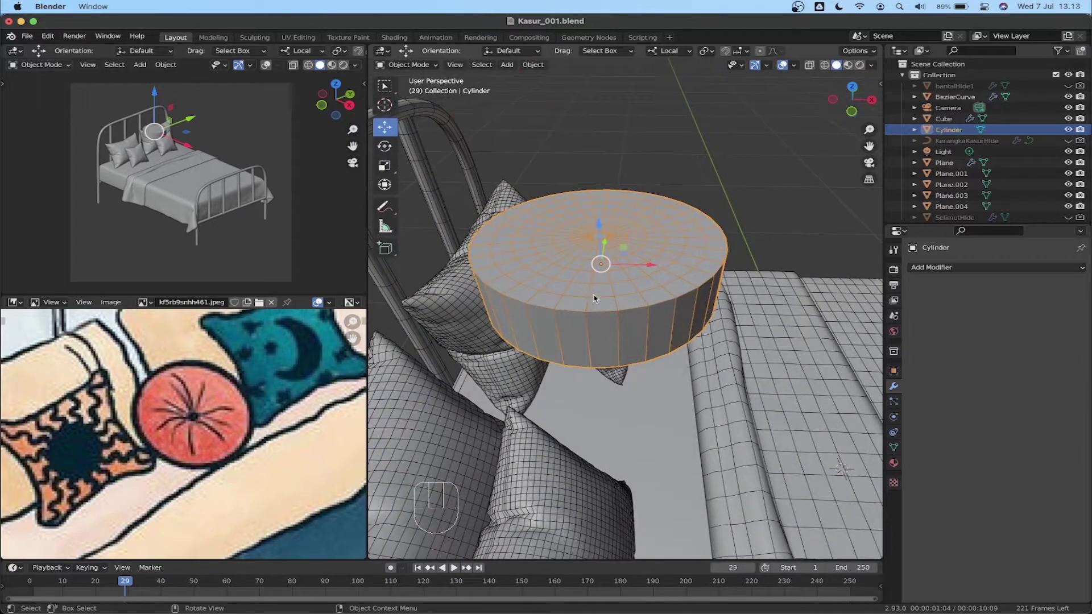
{"action": "key", "text": "Tab"}
{"action": "key", "text": "Tab"}
{"action": "left_click", "coordinate": [930, 269]}
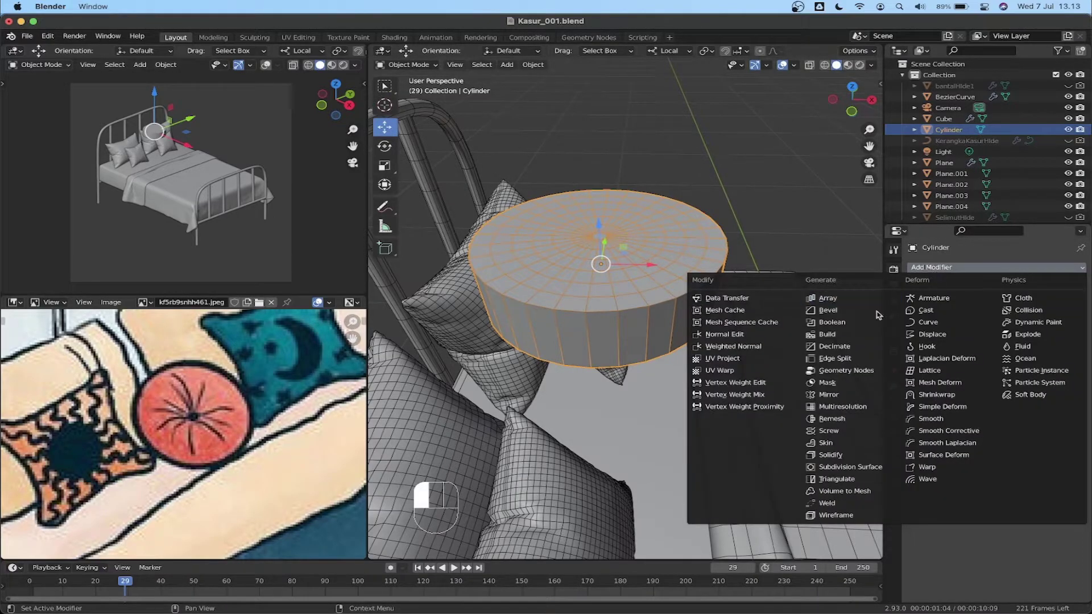
{"action": "left_click", "coordinate": [855, 468]}
{"action": "left_click", "coordinate": [1067, 341]}
{"action": "key", "text": "shift+f"}
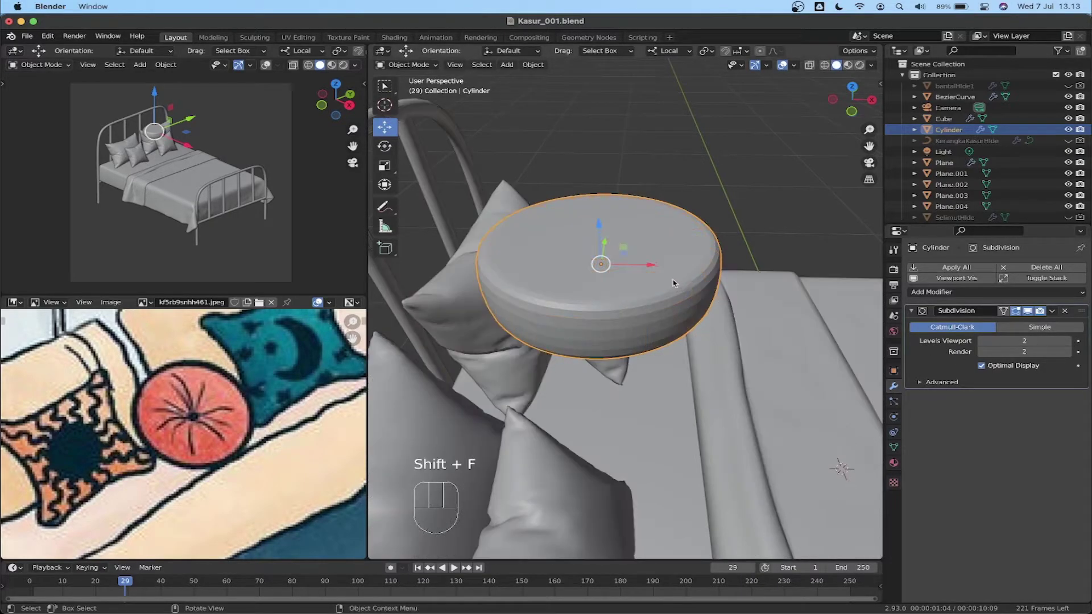
Shade the disc smooth and move it about -0.016 m along its local Z axis.
{"action": "right_click", "coordinate": [615, 138]}
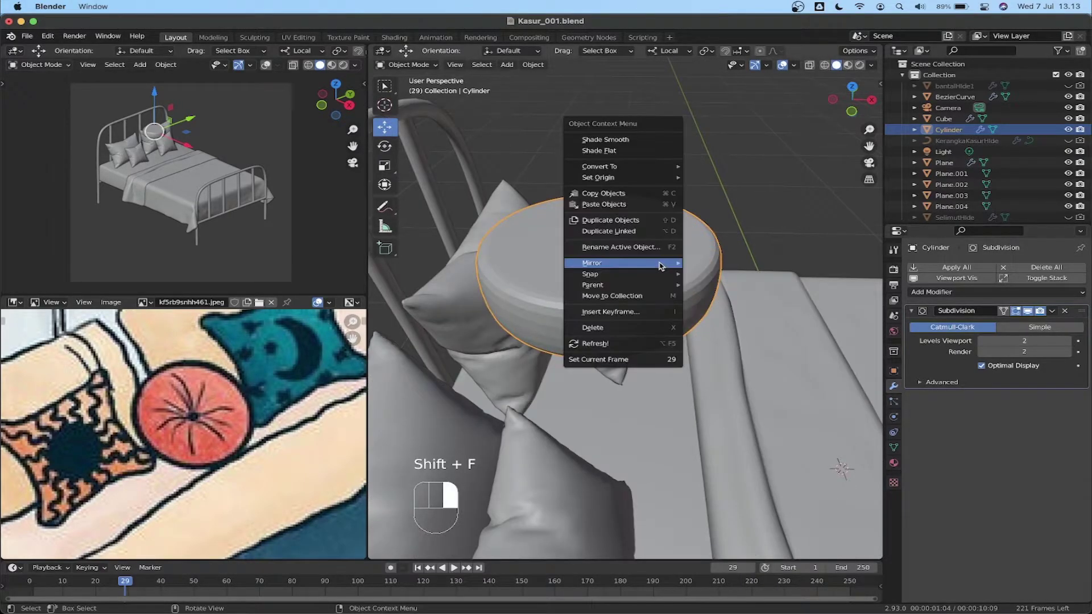
{"action": "left_click", "coordinate": [614, 140]}
{"action": "middle_click_drag", "start_coordinate": [644, 211], "coordinate": [653, 273]}
{"action": "left_click_drag", "start_coordinate": [626, 169], "coordinate": [626, 173]}
{"action": "middle_click_drag", "start_coordinate": [627, 174], "coordinate": [664, 245]}
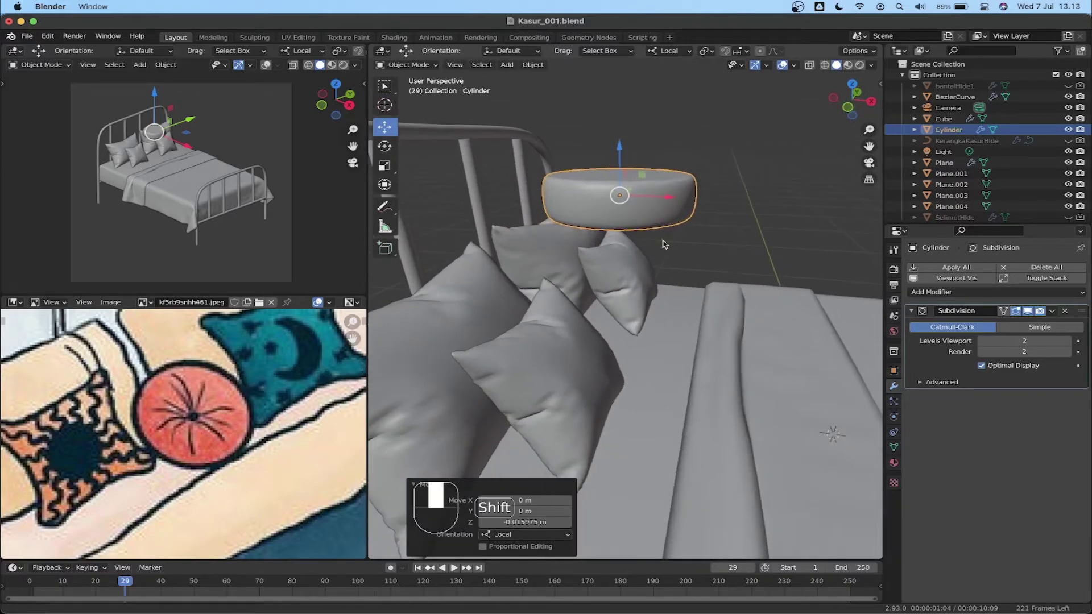
Add Cloth physics to the disc and return the timeline to frame 1.
{"action": "left_click", "coordinate": [894, 418]}
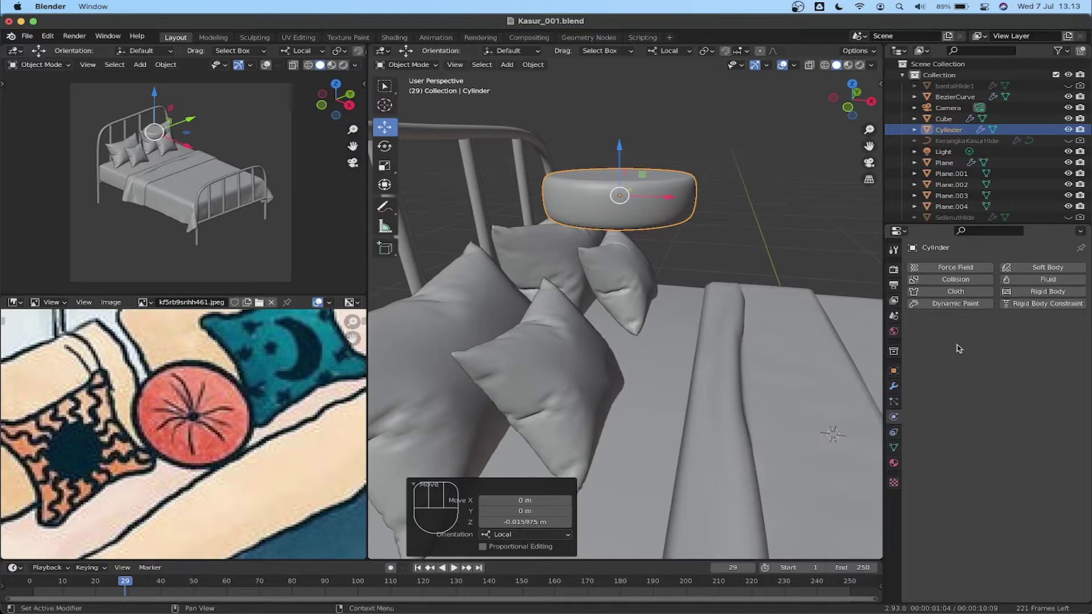
{"action": "left_click", "coordinate": [944, 292]}
{"action": "left_click_drag", "start_coordinate": [1022, 337], "coordinate": [1023, 337]}
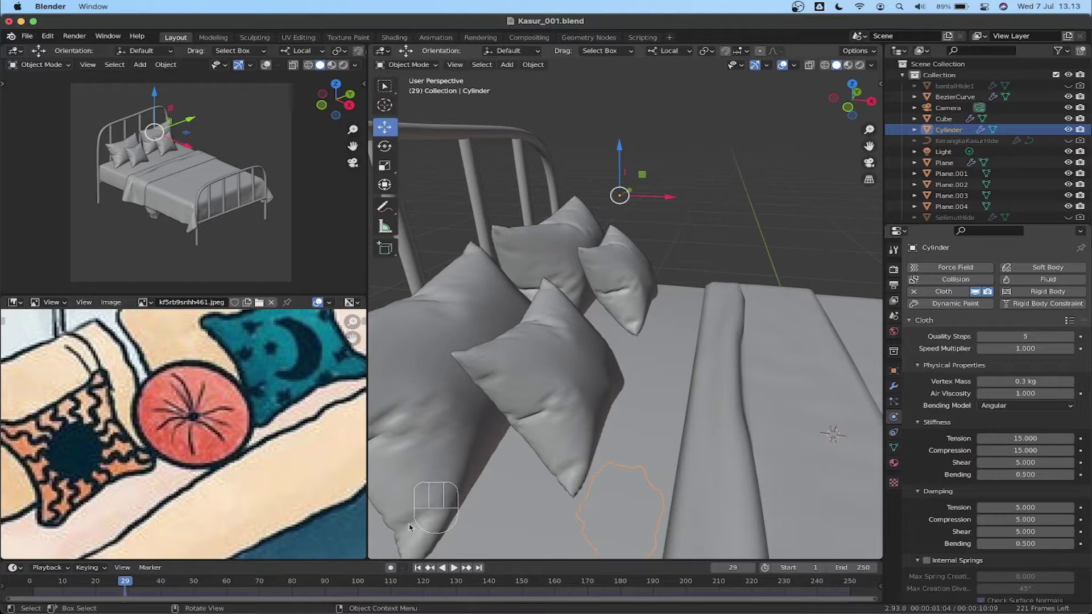
{"action": "scroll", "coordinate": [622, 373], "scroll_direction": "down", "scroll_amount": 2}
{"action": "middle_click_drag", "start_coordinate": [634, 414], "coordinate": [609, 472], "text": "shift"}
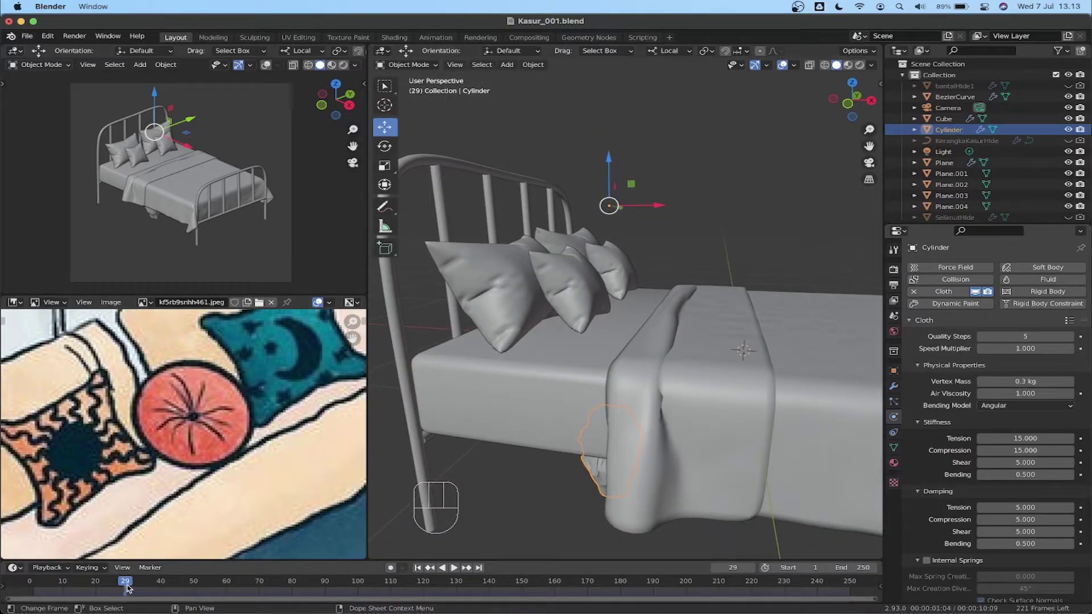
{"action": "left_click", "coordinate": [418, 568]}
{"action": "middle_click_drag", "start_coordinate": [695, 256], "coordinate": [687, 284]}
{"action": "scroll", "coordinate": [604, 305], "scroll_direction": "up", "scroll_amount": 5}
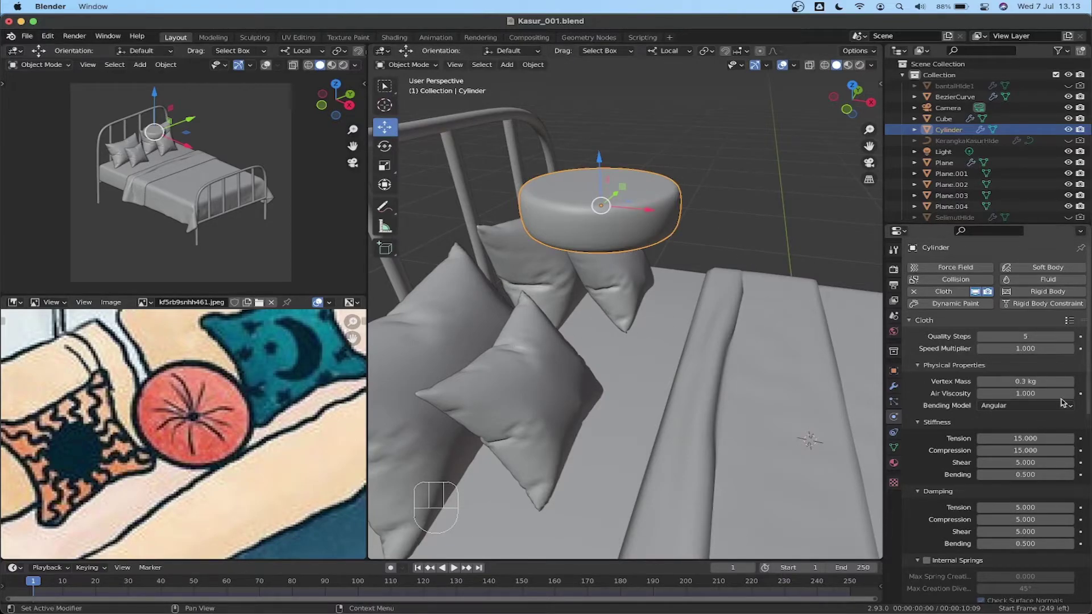
Apply the Silk cloth preset to the disc and enable Pressure with a value of 5.
{"action": "left_click", "coordinate": [1070, 321]}
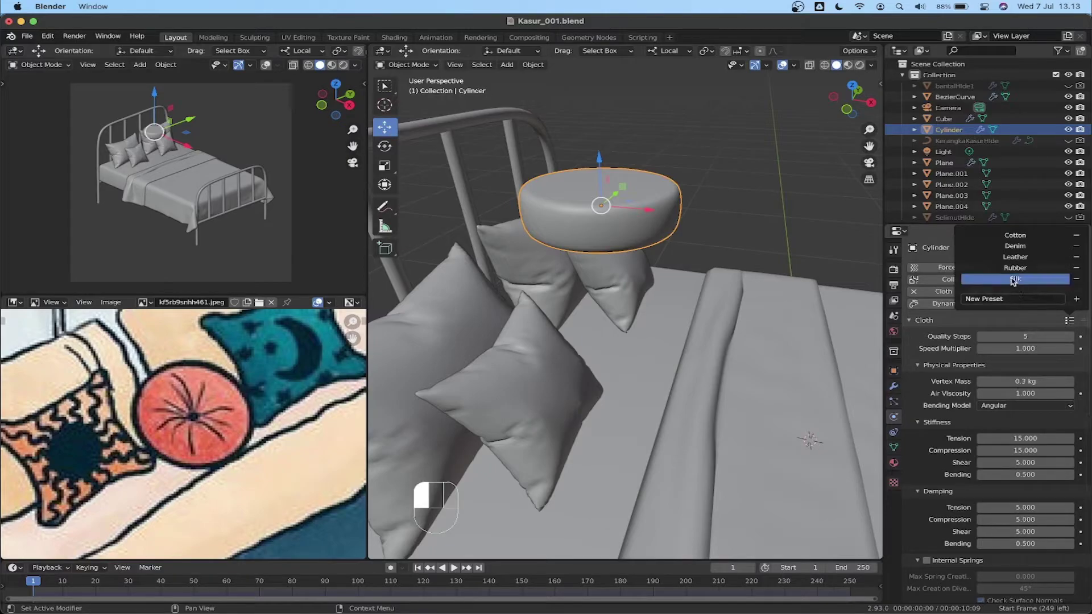
{"action": "left_click", "coordinate": [1019, 281]}
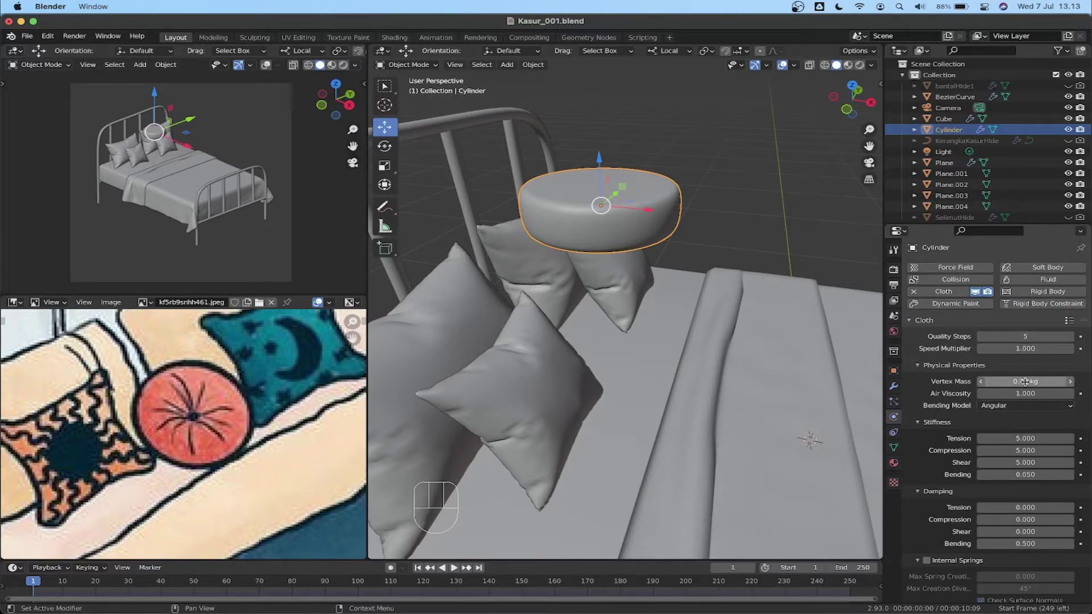
{"action": "scroll", "coordinate": [946, 506], "scroll_direction": "down", "scroll_amount": 10}
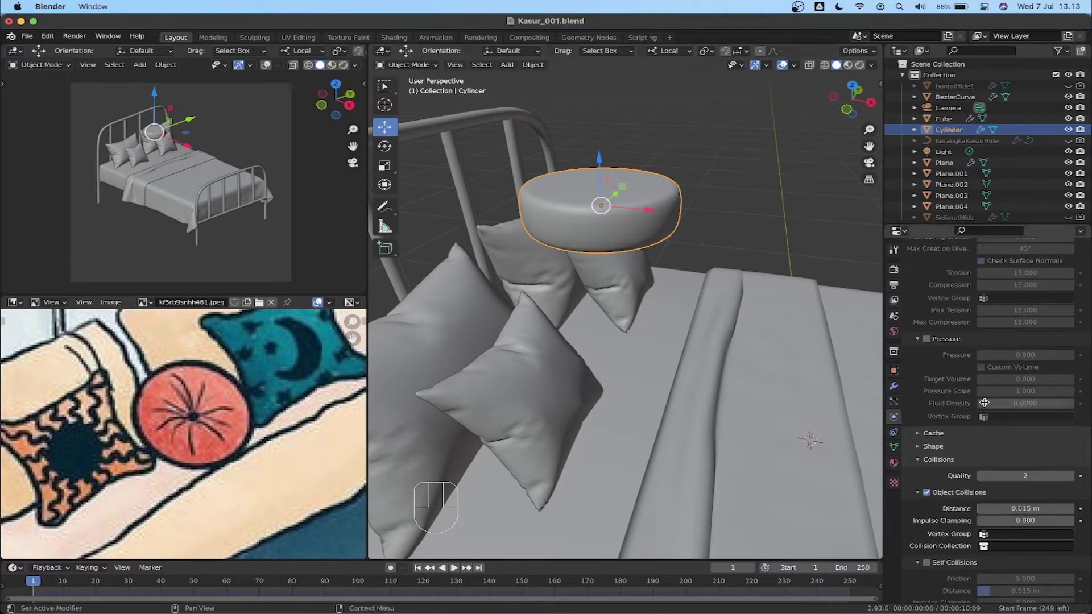
{"action": "left_click", "coordinate": [926, 340]}
{"action": "left_click", "coordinate": [1020, 354]}
{"action": "type", "text": "5"}
{"action": "key", "text": "Return"}
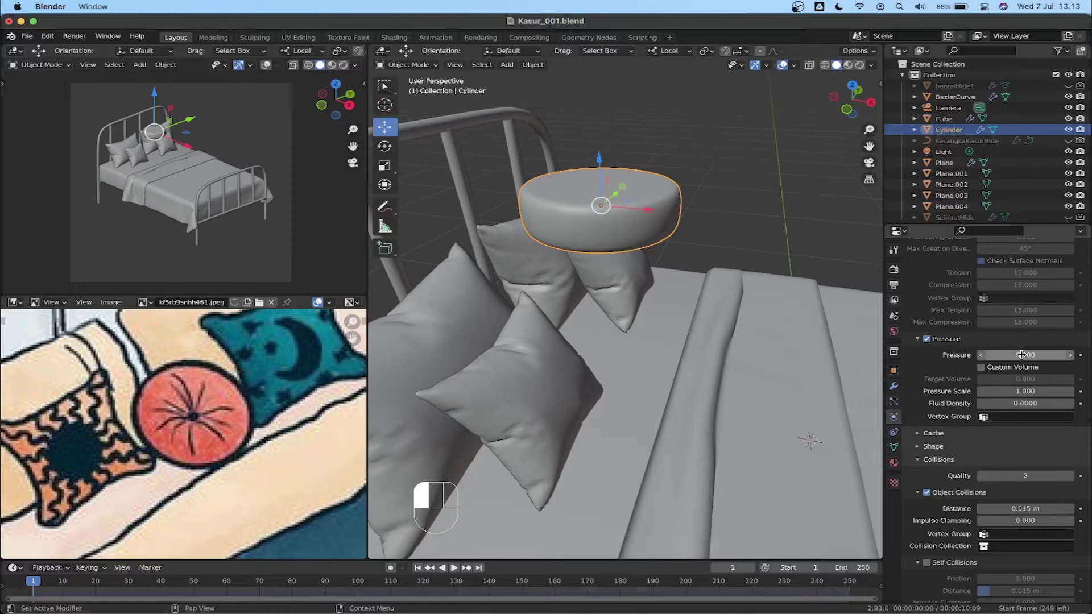
Set the disc's object collision distance to 0.002 m, keeping the collision quality at 2.
{"action": "scroll", "coordinate": [937, 407], "scroll_direction": "down", "scroll_amount": 2}
{"action": "scroll", "coordinate": [937, 407], "scroll_direction": "down", "scroll_amount": 1}
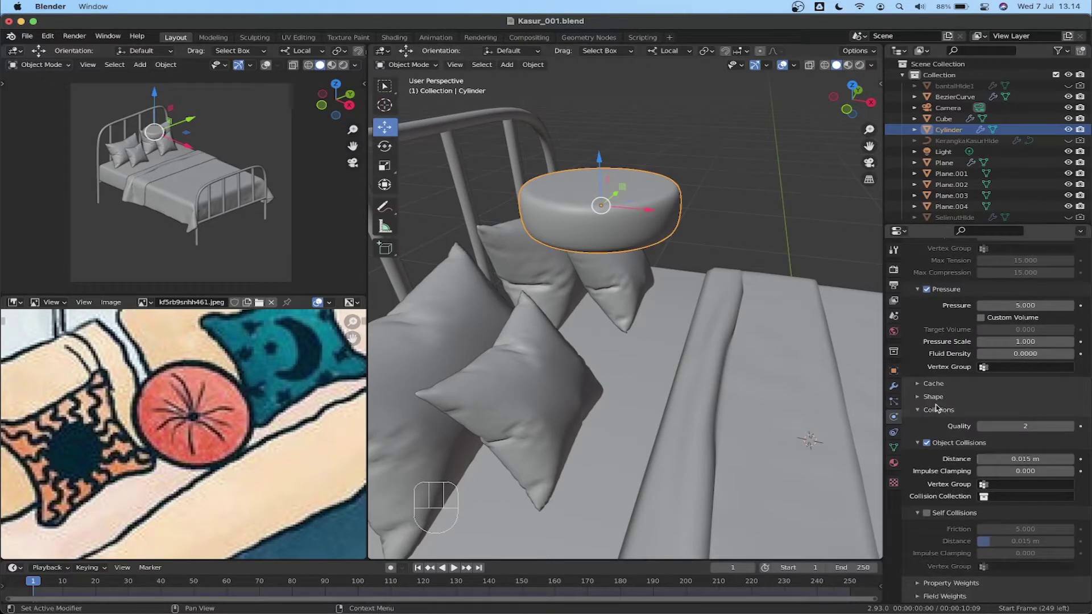
{"action": "left_click", "coordinate": [1015, 426]}
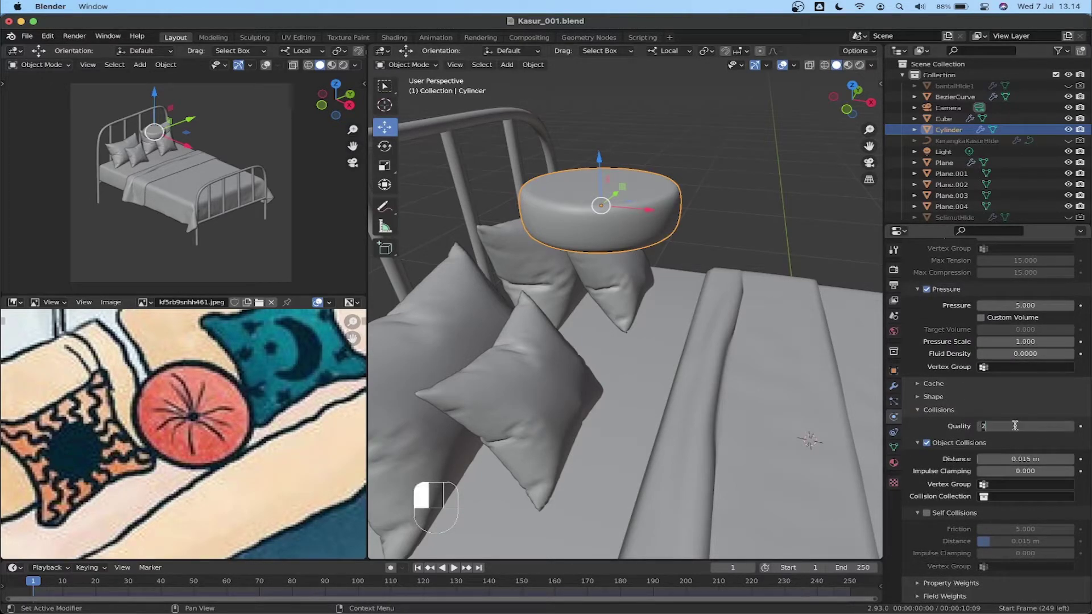
{"action": "key", "text": "Return"}
{"action": "left_click", "coordinate": [1018, 458]}
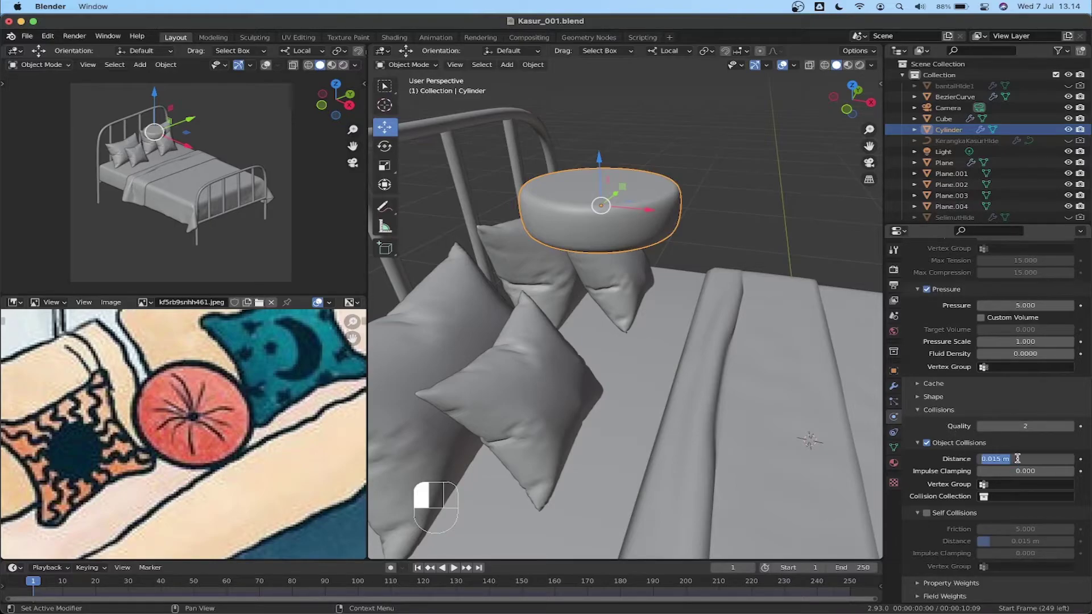
{"action": "key", "text": "BackSpace"}
{"action": "key", "text": "BackSpace"}
{"action": "key", "text": "Return"}
Enable self collisions for the disc's cloth and set their distance to 0.002 m.
{"action": "left_click", "coordinate": [926, 514]}
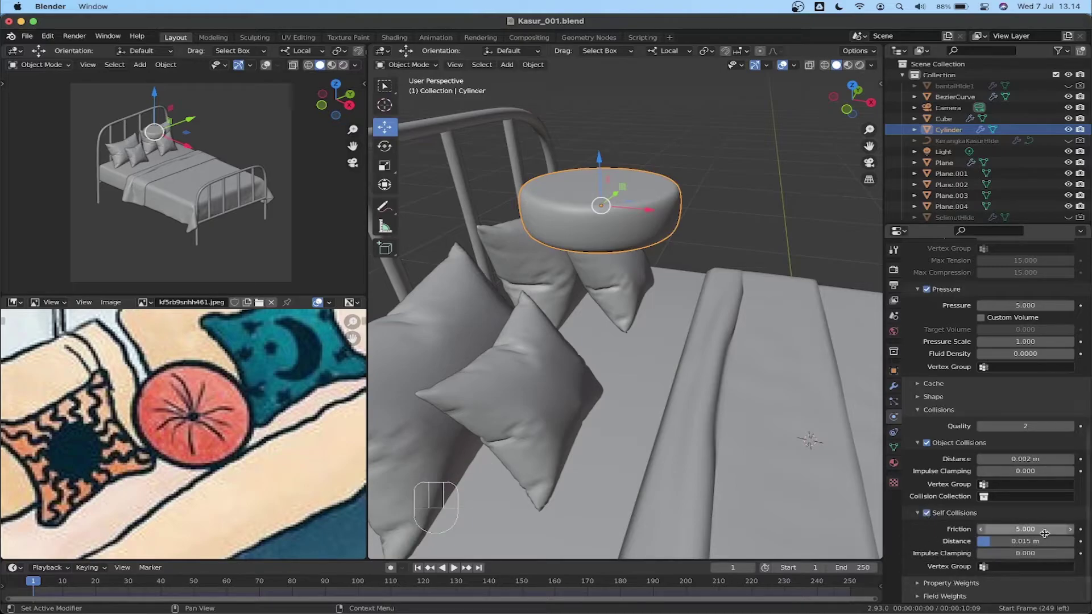
{"action": "left_click", "coordinate": [1006, 542]}
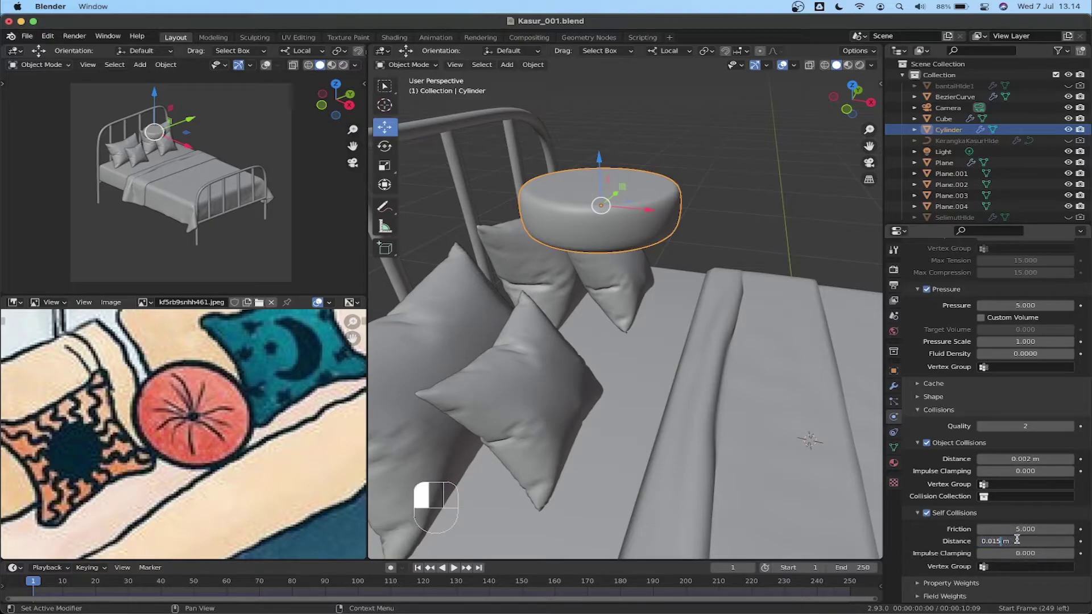
{"action": "key", "text": "BackSpace"}
{"action": "key", "text": "BackSpace"}
{"action": "type", "text": "02"}
{"action": "key", "text": "Return"}
Play the cloth simulation, stop it at frame 26, and examine the round cushion's shape on the bed.
{"action": "middle_click_drag", "start_coordinate": [571, 381], "coordinate": [539, 418]}
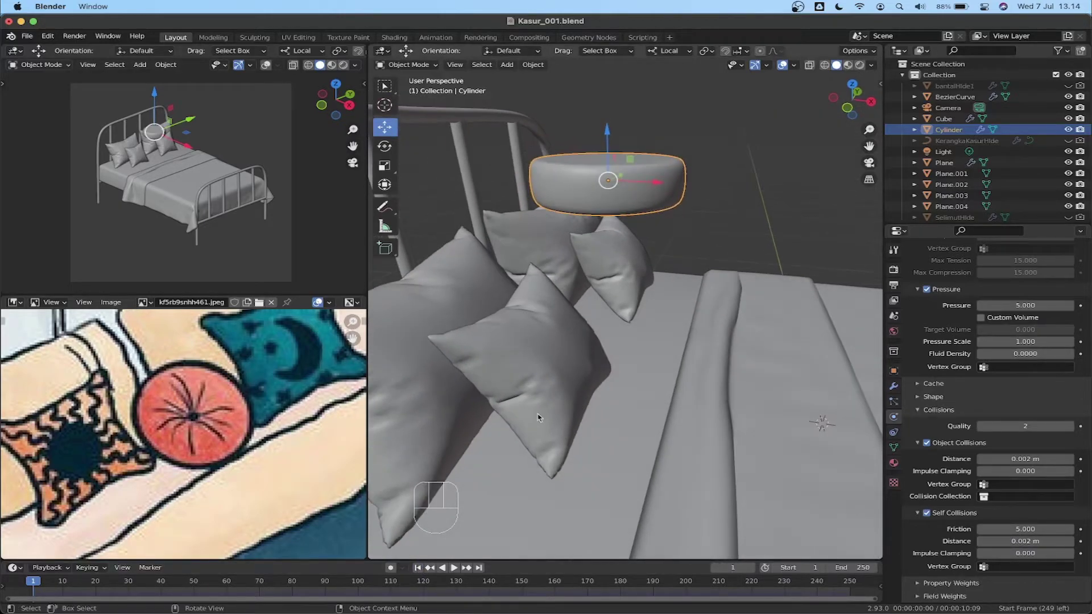
{"action": "left_click", "coordinate": [454, 569]}
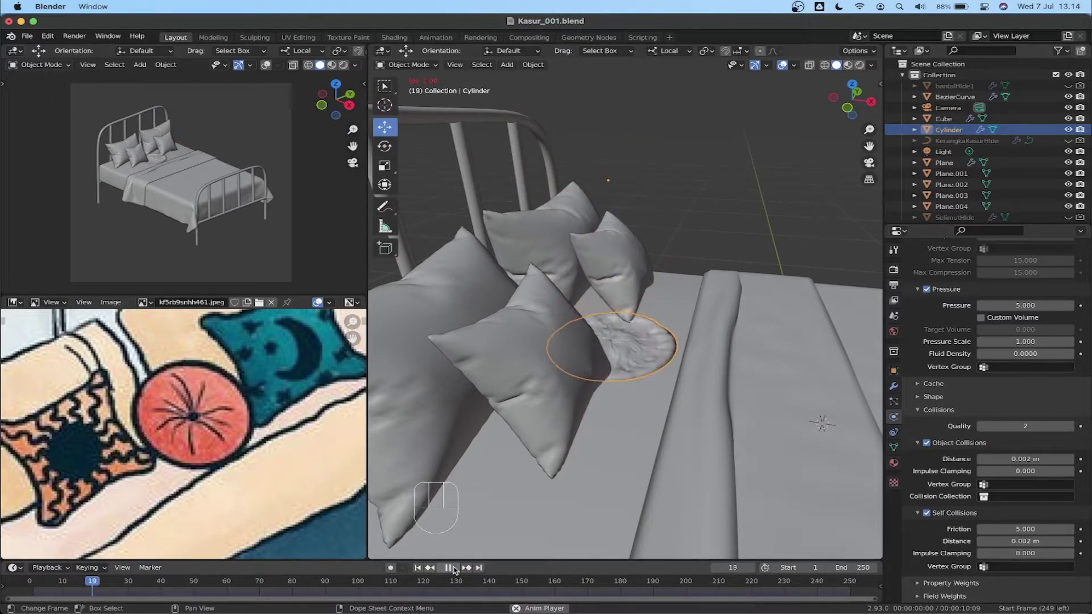
{"action": "left_click", "coordinate": [448, 568]}
{"action": "mouse_move", "coordinate": [602, 361]}
{"action": "middle_mouse_down"}
{"action": "mouse_move", "coordinate": [546, 367]}
{"action": "mouse_move", "coordinate": [563, 377]}
{"action": "mouse_move", "coordinate": [594, 368]}
{"action": "middle_mouse_up"}
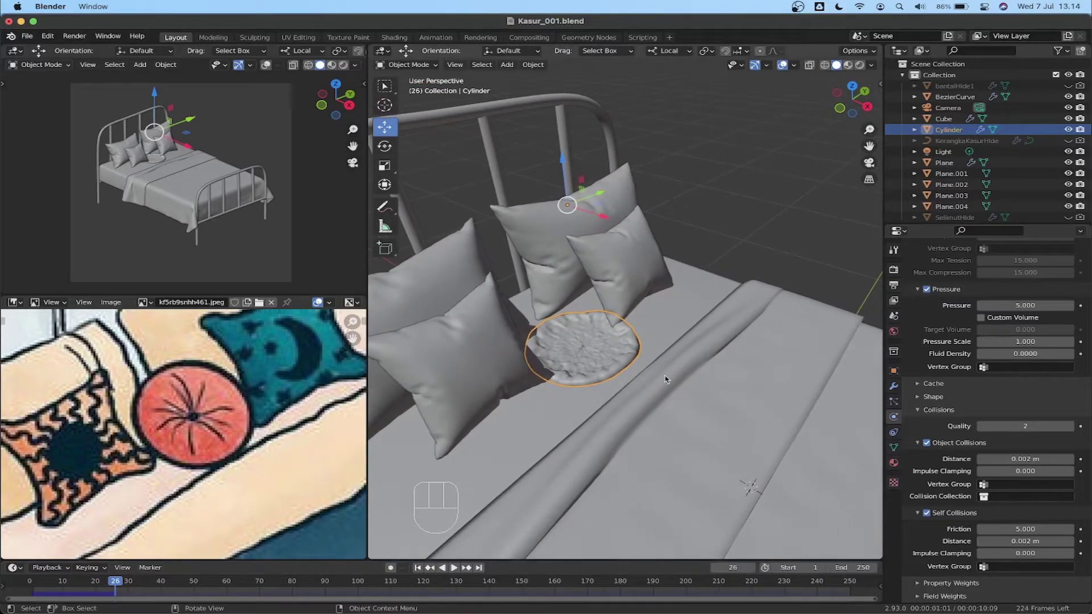
{"action": "scroll", "coordinate": [918, 388], "scroll_direction": "up", "scroll_amount": 8}
{"action": "scroll", "coordinate": [918, 388], "scroll_direction": "up", "scroll_amount": 5}
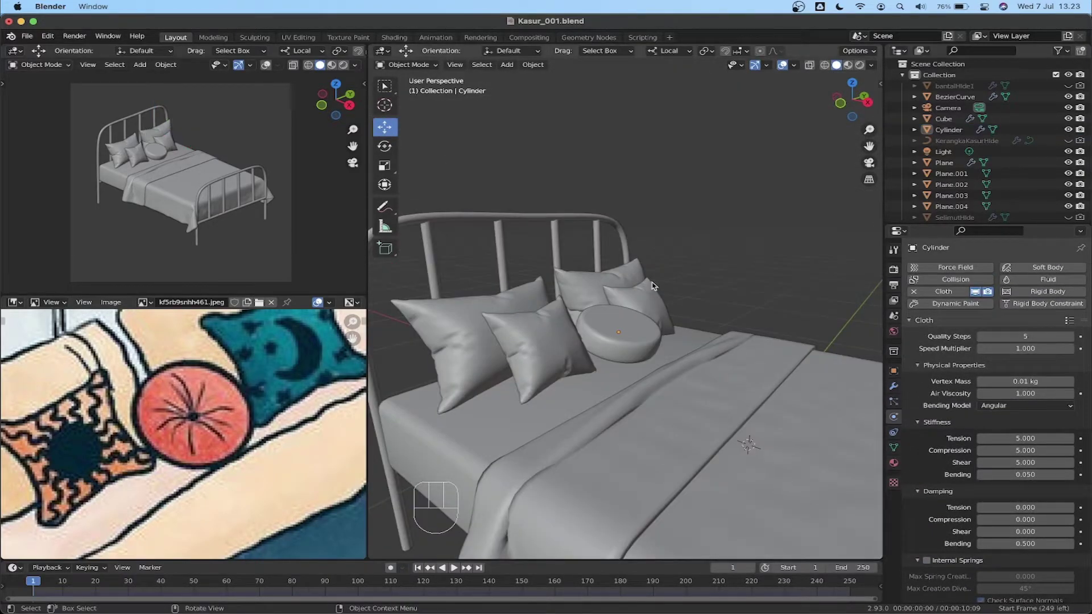
Review the tilted disc's vertex mass, pressure and collision distances, and its placement between the small cushions.
{"action": "middle_click_drag", "start_coordinate": [640, 287], "coordinate": [633, 292]}
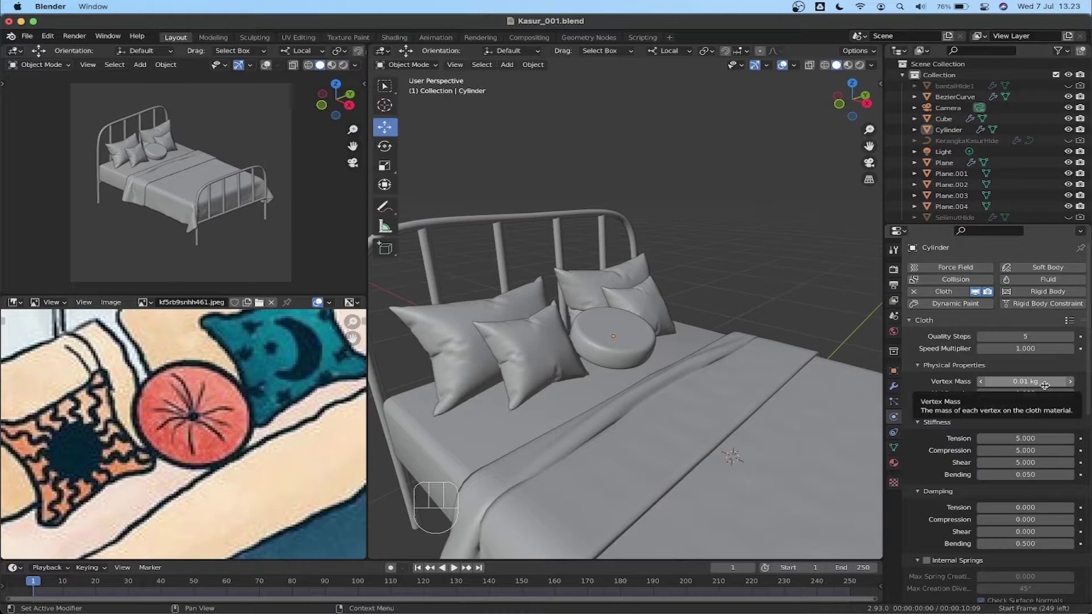
{"action": "scroll", "coordinate": [935, 448], "scroll_direction": "down", "scroll_amount": 8}
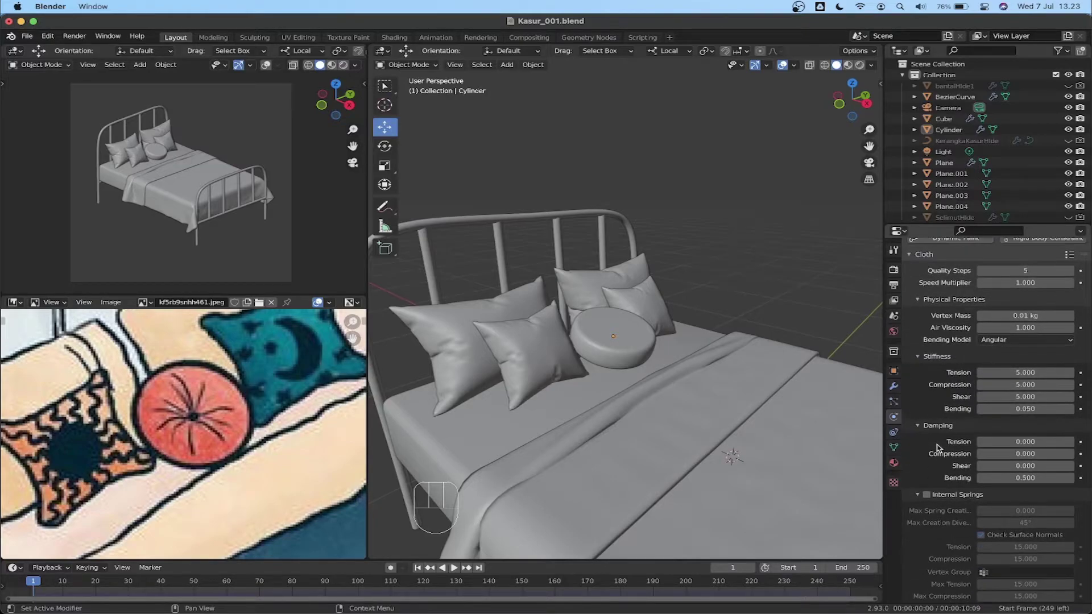
{"action": "scroll", "coordinate": [937, 448], "scroll_direction": "down", "scroll_amount": 8}
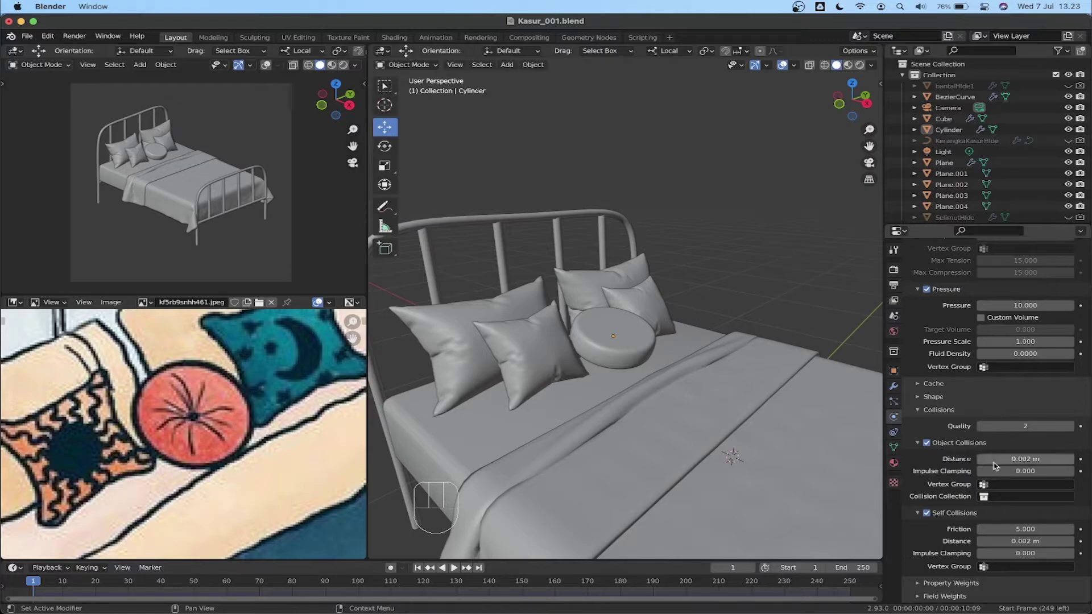
{"action": "left_click", "coordinate": [608, 328]}
{"action": "middle_click_drag", "start_coordinate": [633, 371], "coordinate": [696, 319]}
{"action": "scroll", "coordinate": [655, 327], "scroll_direction": "up", "scroll_amount": 4}
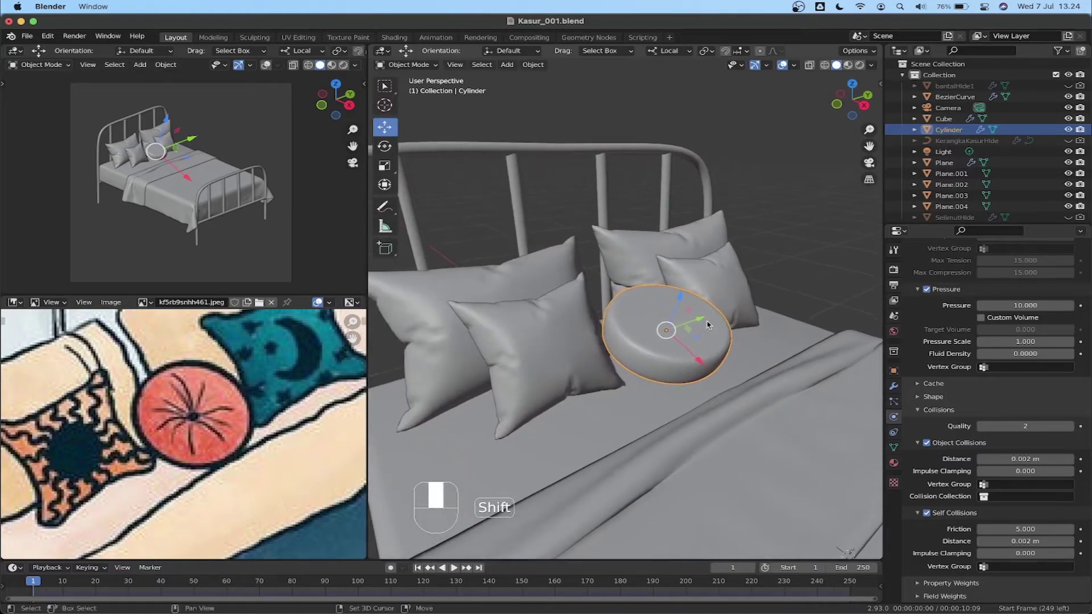
{"action": "middle_click_drag", "start_coordinate": [704, 362], "coordinate": [663, 299]}
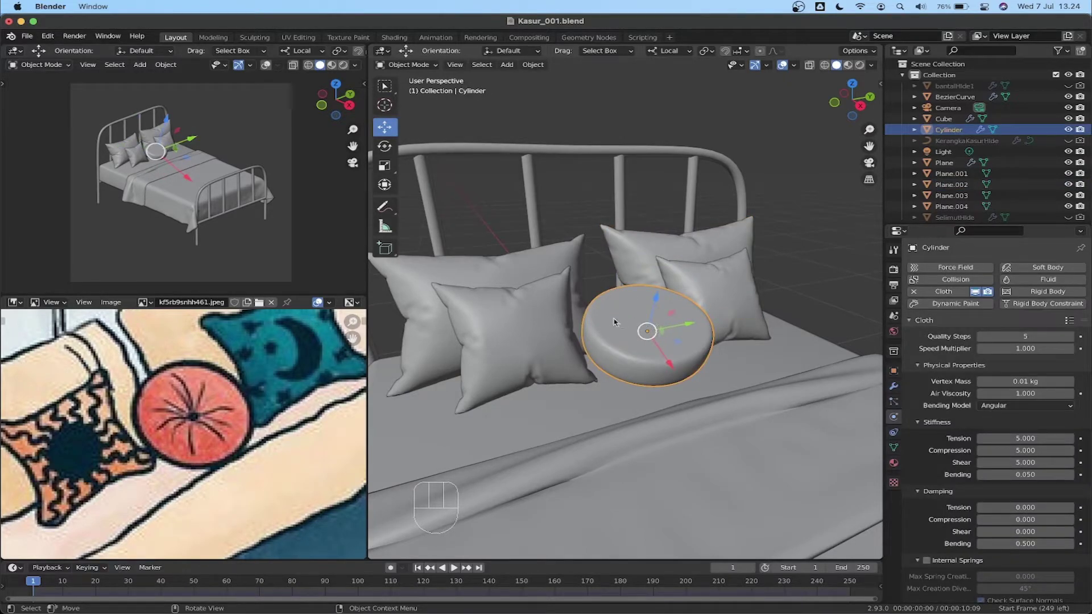
Isolate the disc and the mattress in local view and select only the disc.
{"action": "left_click", "coordinate": [768, 368], "text": "shift"}
{"action": "middle_click_drag", "start_coordinate": [712, 357], "coordinate": [733, 340], "text": "shift"}
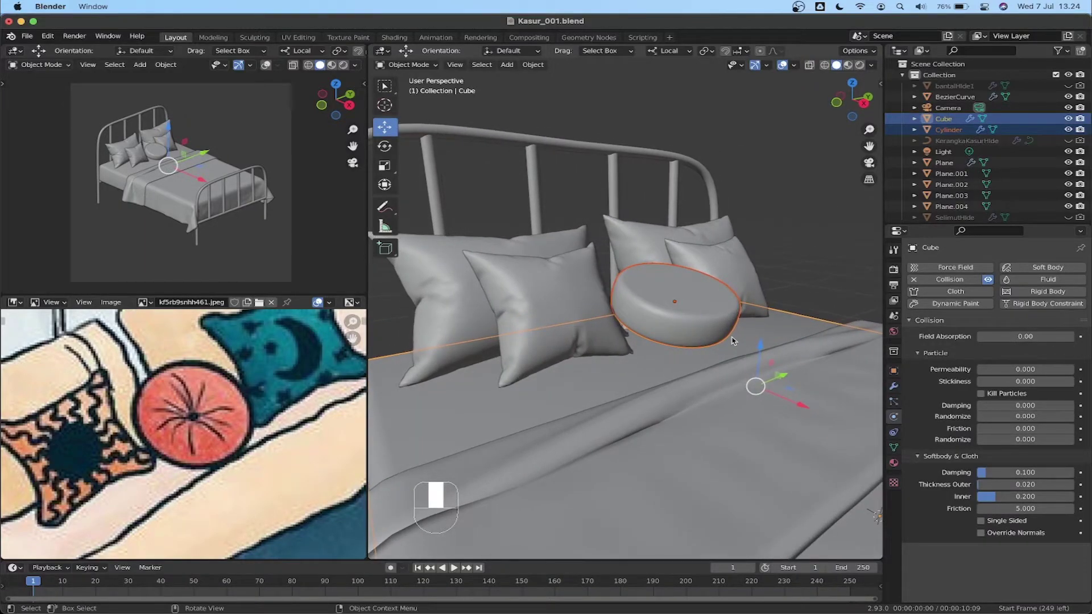
{"action": "key", "text": "slash"}
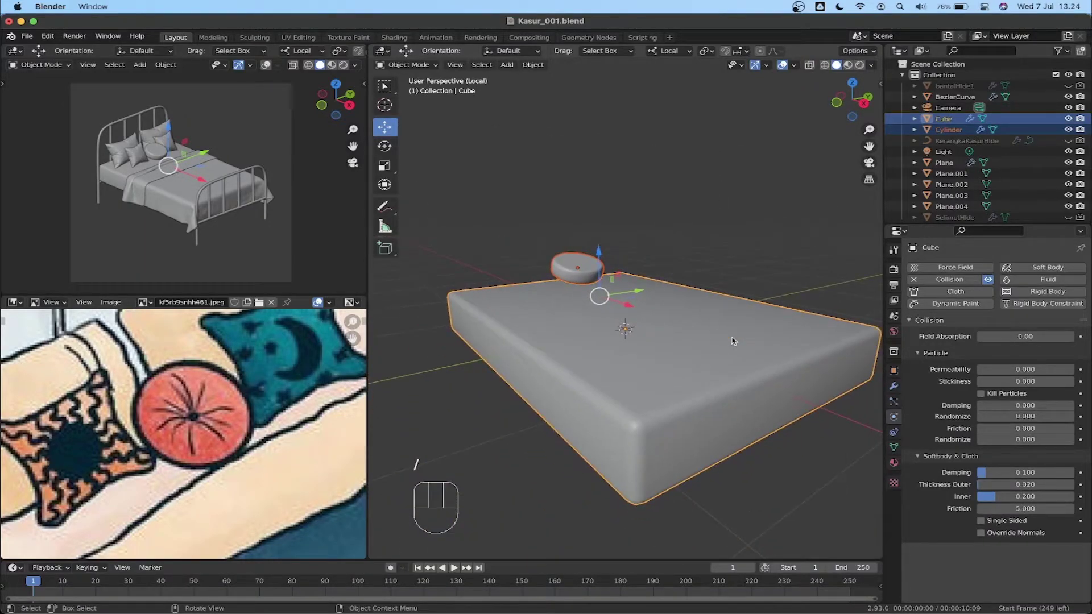
{"action": "middle_click", "coordinate": [491, 267]}
{"action": "middle_click_drag", "start_coordinate": [558, 321], "coordinate": [589, 326]}
{"action": "middle_click_drag", "start_coordinate": [550, 266], "coordinate": [596, 295], "text": "shift"}
{"action": "scroll", "coordinate": [599, 291], "scroll_direction": "up", "scroll_amount": 4}
{"action": "middle_click_drag", "start_coordinate": [637, 227], "coordinate": [605, 321]}
{"action": "left_click", "coordinate": [609, 330]}
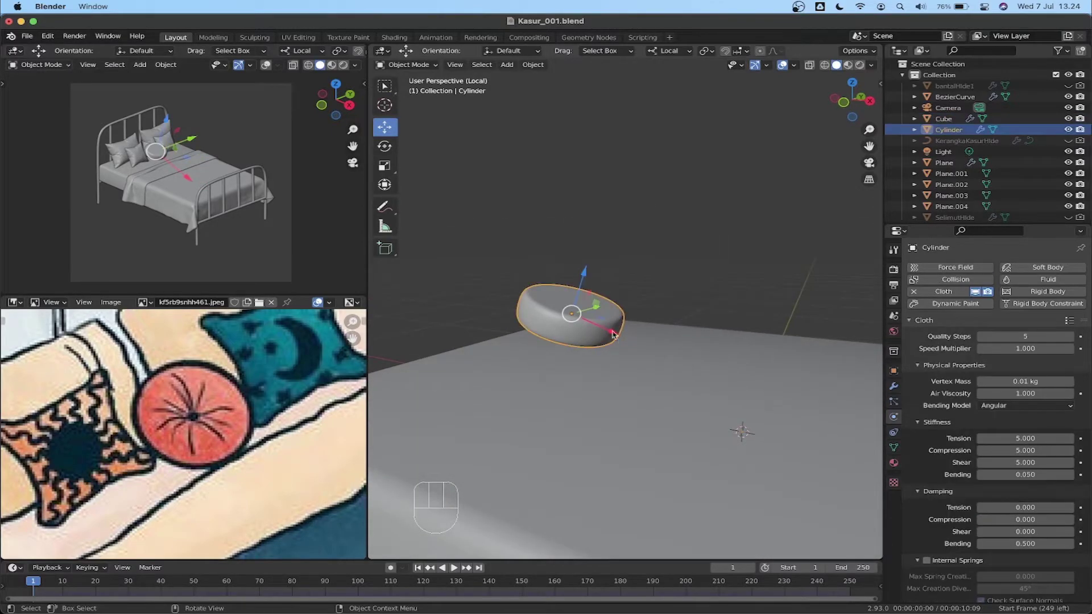
Run the disc's cloth simulation up to frame 50 and exit local view to bring back the whole bed.
{"action": "left_click", "coordinate": [454, 568]}
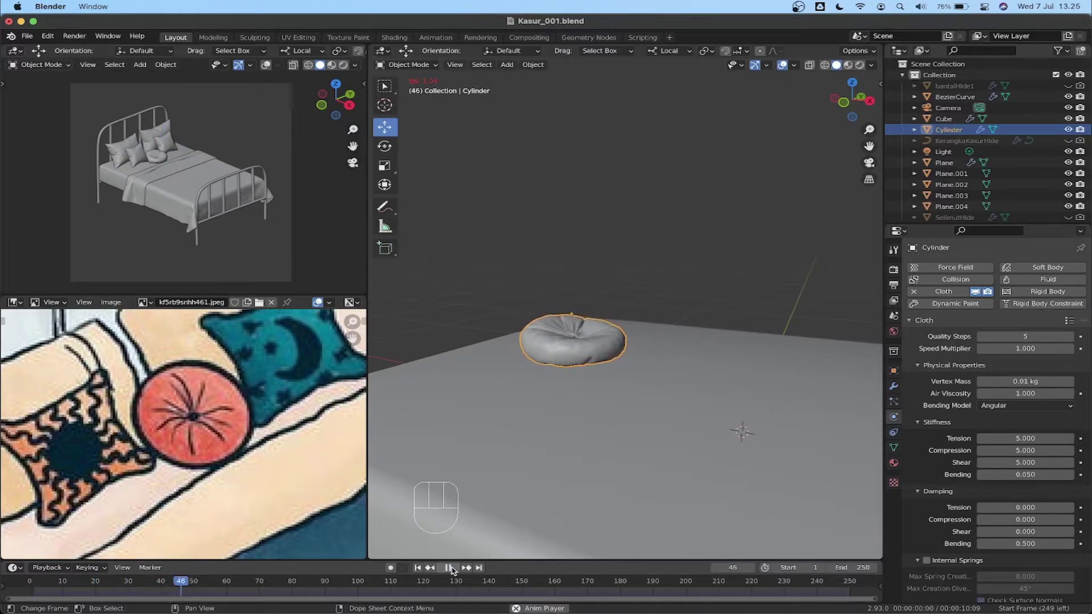
{"action": "left_click", "coordinate": [449, 568]}
{"action": "middle_click_drag", "start_coordinate": [576, 408], "coordinate": [581, 397]}
{"action": "scroll", "coordinate": [569, 364], "scroll_direction": "up", "scroll_amount": 6}
{"action": "middle_click_drag", "start_coordinate": [510, 291], "coordinate": [674, 313]}
{"action": "left_click", "coordinate": [673, 315]}
{"action": "left_click", "coordinate": [669, 291]}
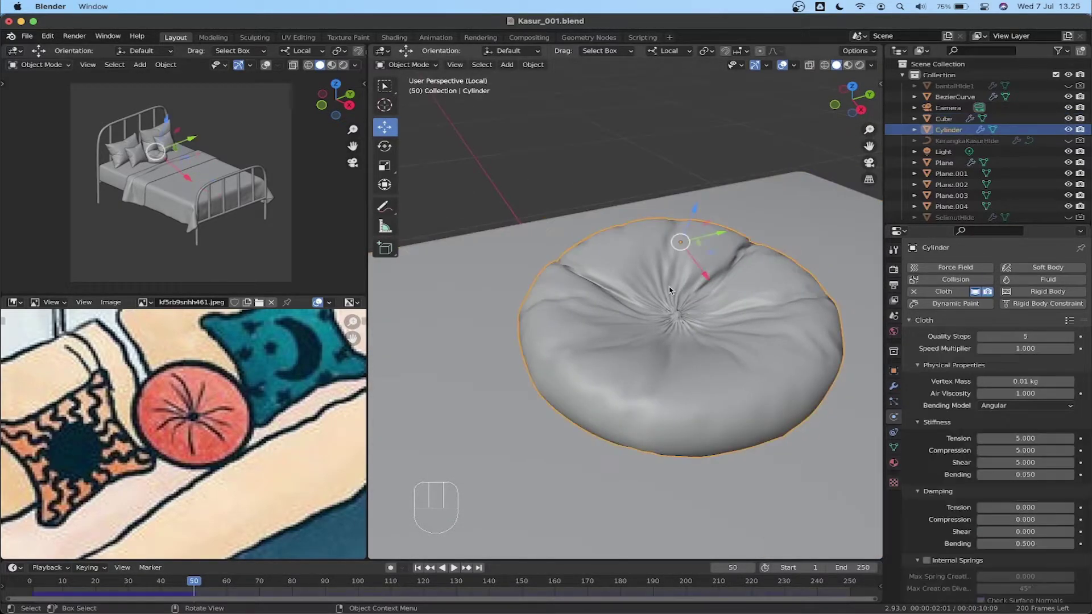
{"action": "key", "text": "KP_Decimal"}
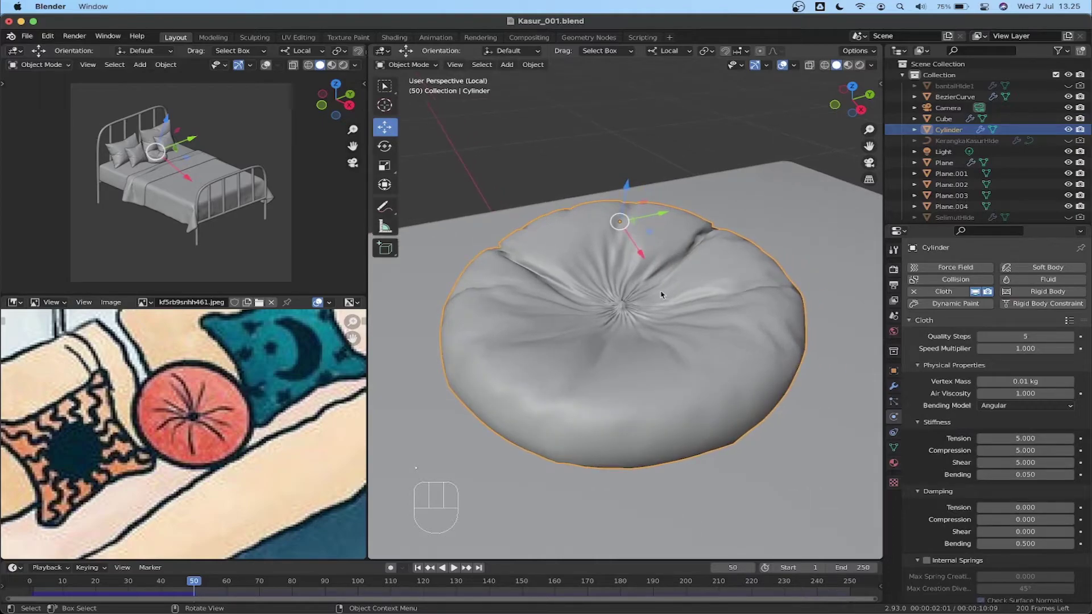
{"action": "middle_click_drag", "start_coordinate": [611, 300], "coordinate": [628, 278]}
{"action": "scroll", "coordinate": [625, 281], "scroll_direction": "down", "scroll_amount": 3}
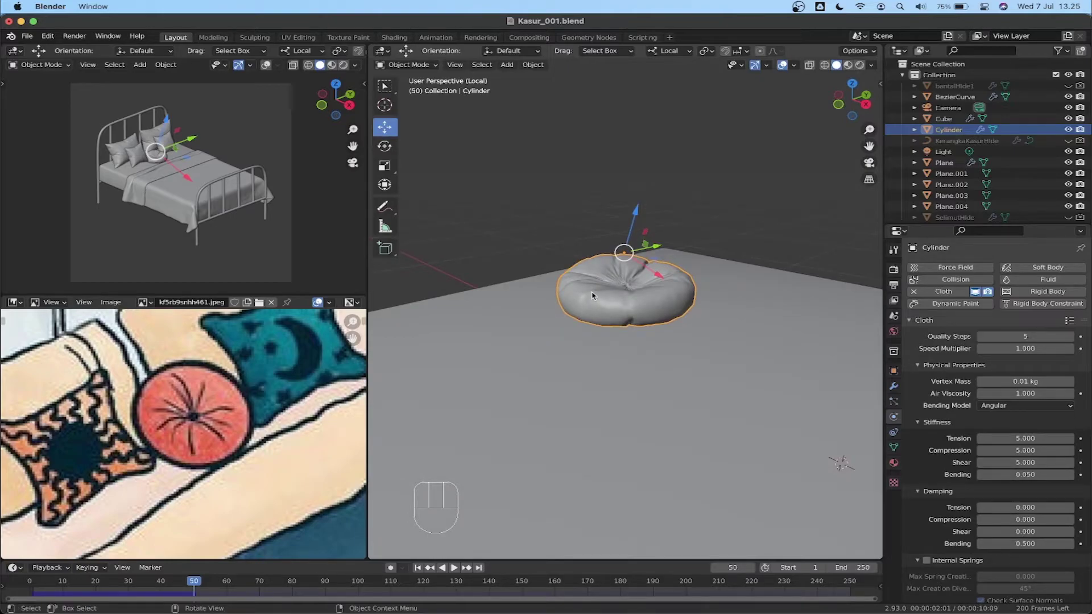
{"action": "key", "text": "slash"}
{"action": "middle_click_drag", "start_coordinate": [647, 288], "coordinate": [686, 365]}
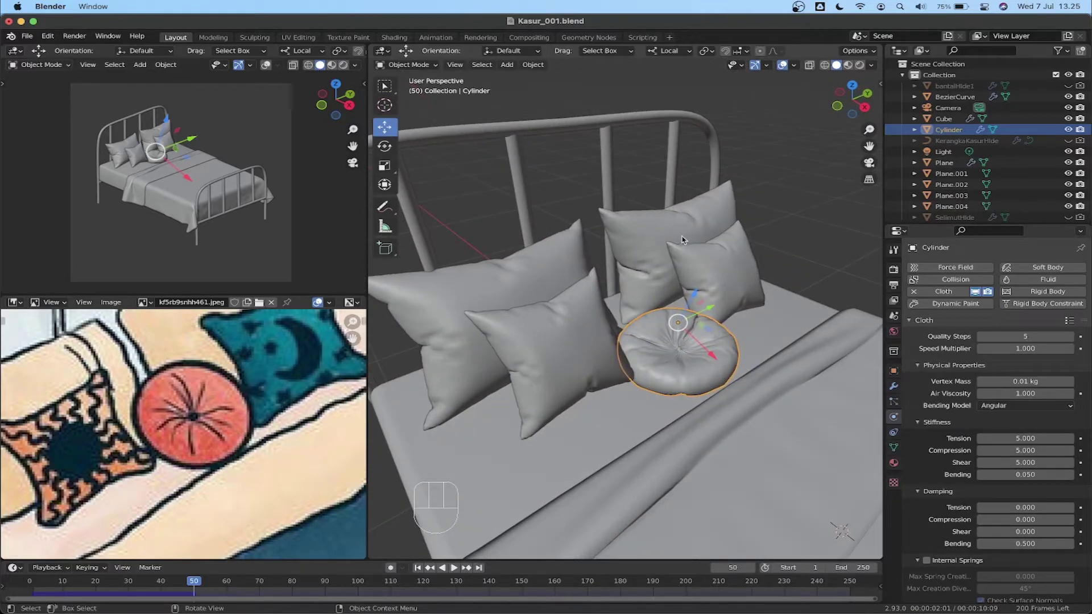
Duplicate the simulated round cushion in place, rename the copy BantalLingkaranHide and hide it.
{"action": "middle_click_drag", "start_coordinate": [709, 325], "coordinate": [676, 343], "text": "shift"}
{"action": "key", "text": "shift"}
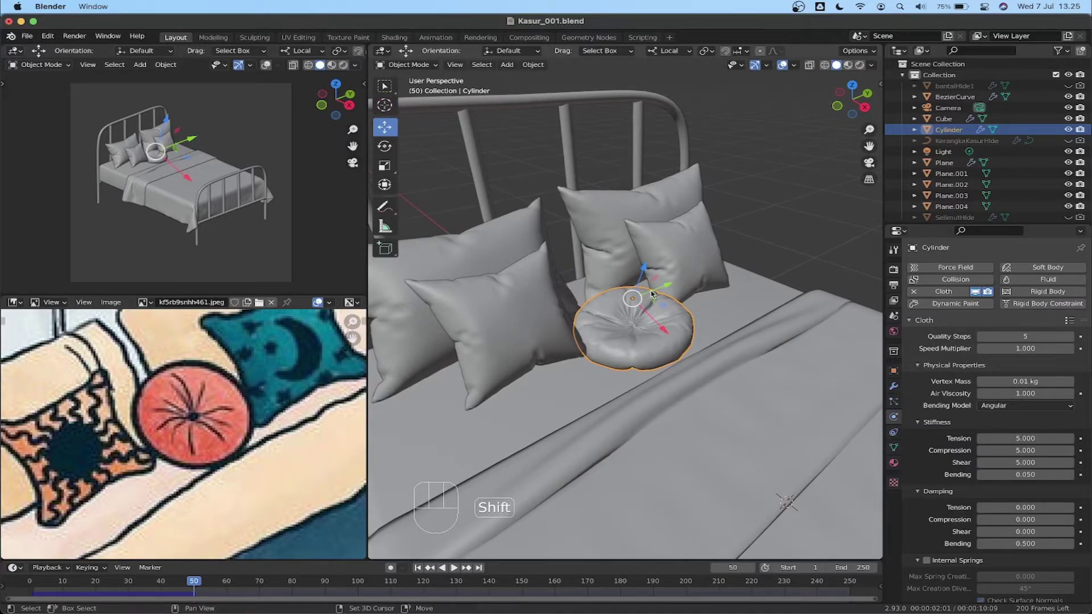
{"action": "key", "text": "shift+d"}
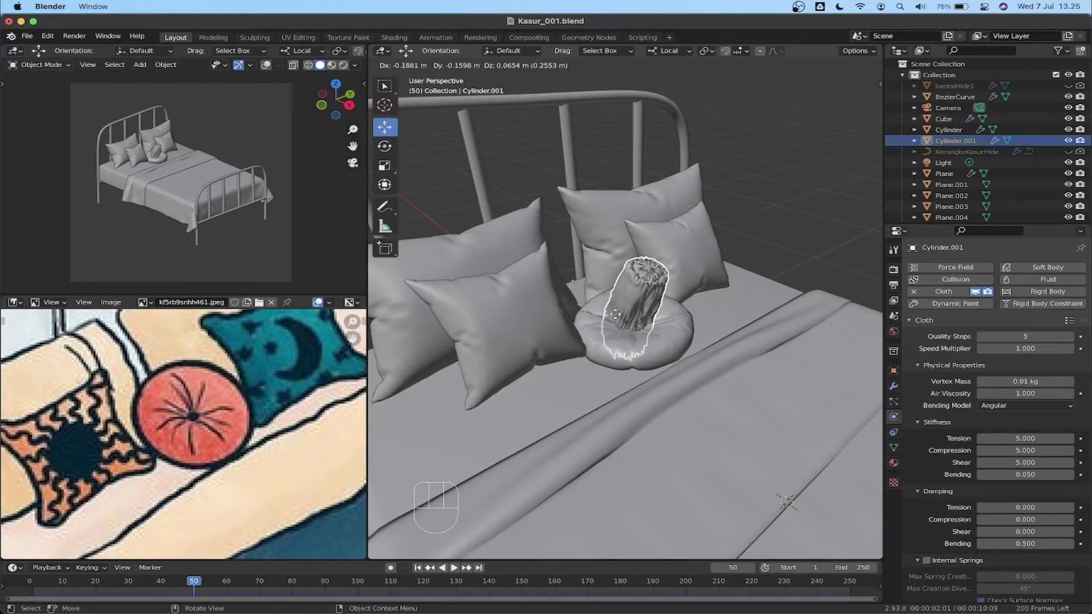
{"action": "left_click", "coordinate": [683, 314]}
{"action": "double_click", "coordinate": [957, 140]}
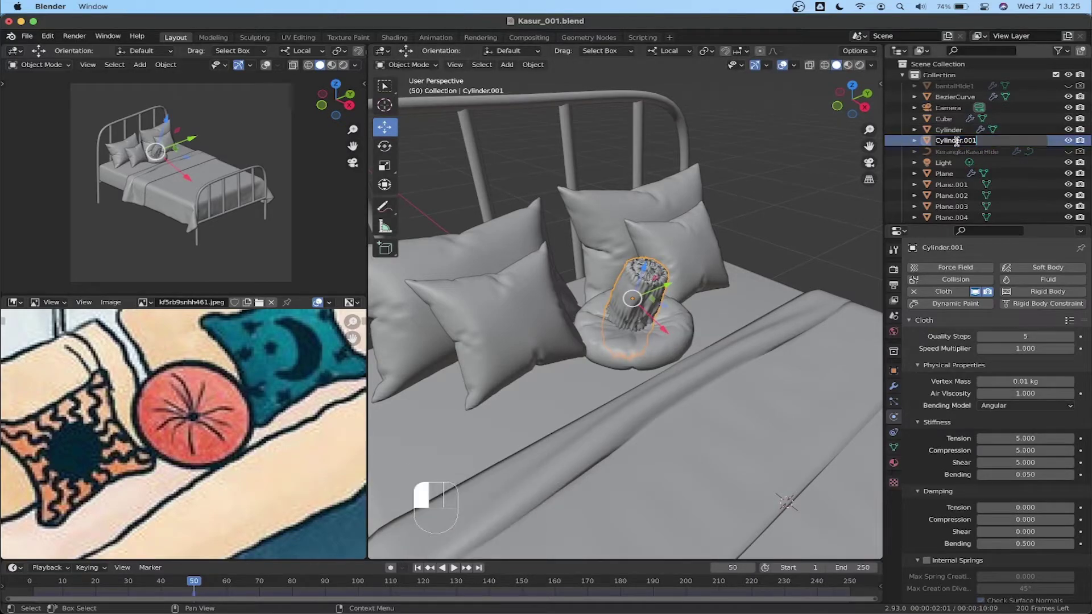
{"action": "type", "text": "BantalLingkaranHi"}
{"action": "key", "text": "Return"}
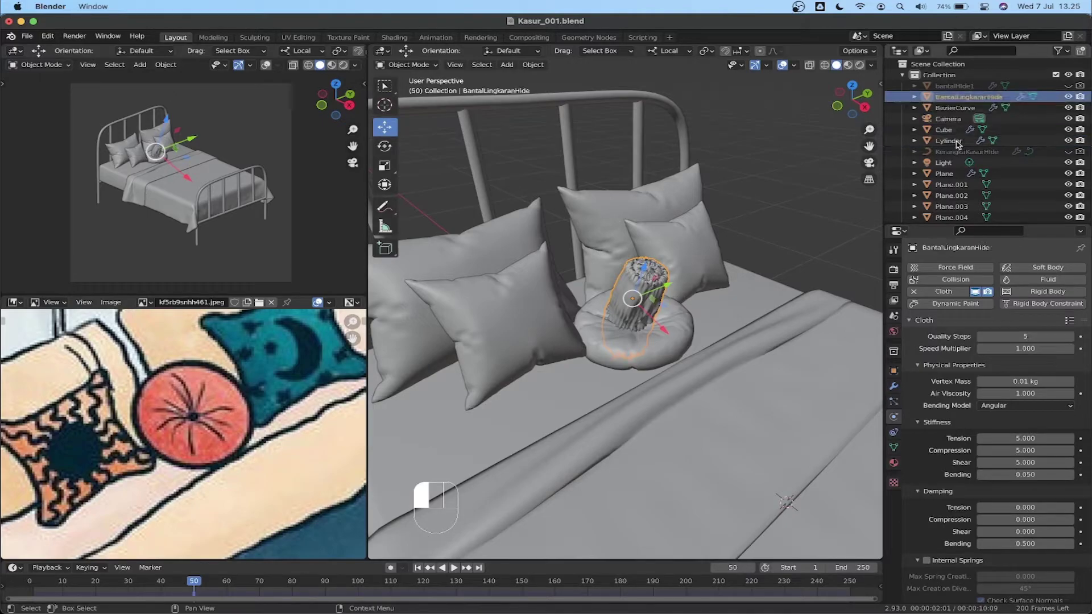
{"action": "left_click", "coordinate": [1069, 97]}
Apply the Subdivision and Cloth modifiers on the visible round cushion.
{"action": "left_click", "coordinate": [679, 329]}
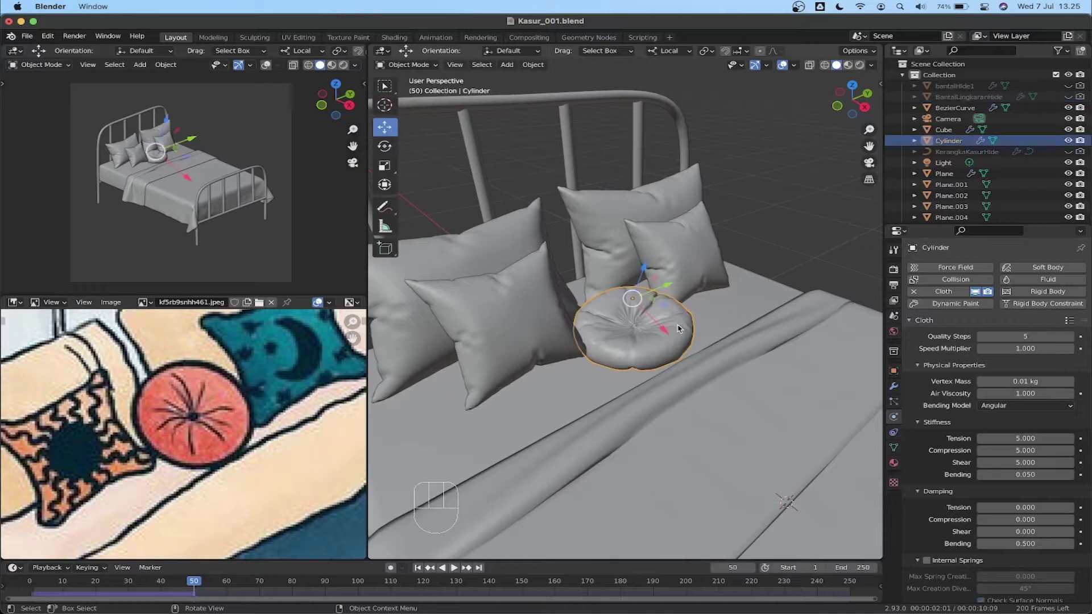
{"action": "left_click", "coordinate": [893, 386]}
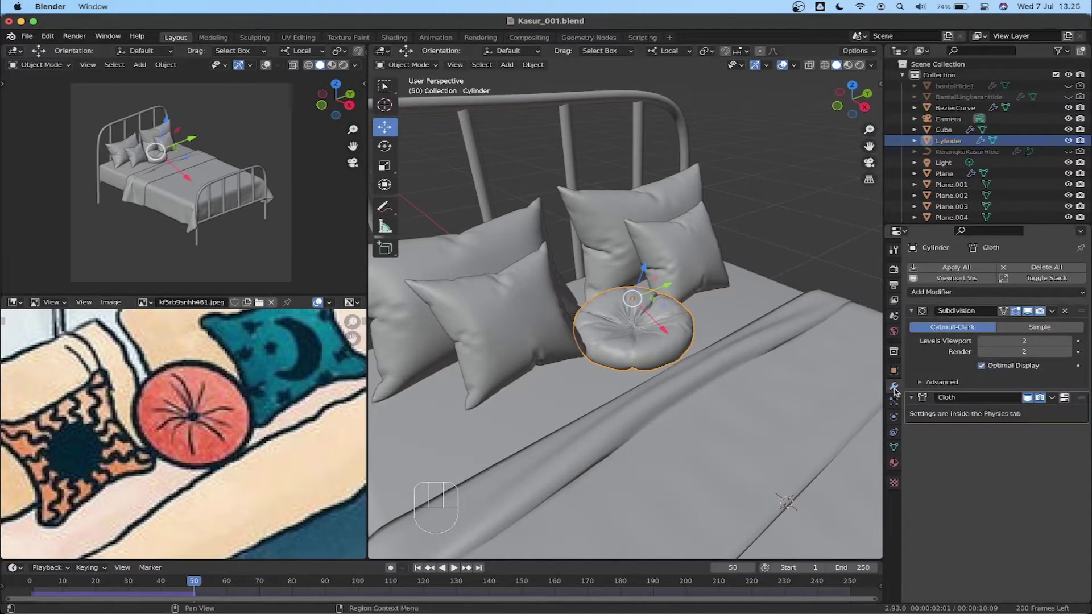
{"action": "left_click", "coordinate": [1052, 316]}
{"action": "left_click", "coordinate": [1053, 311]}
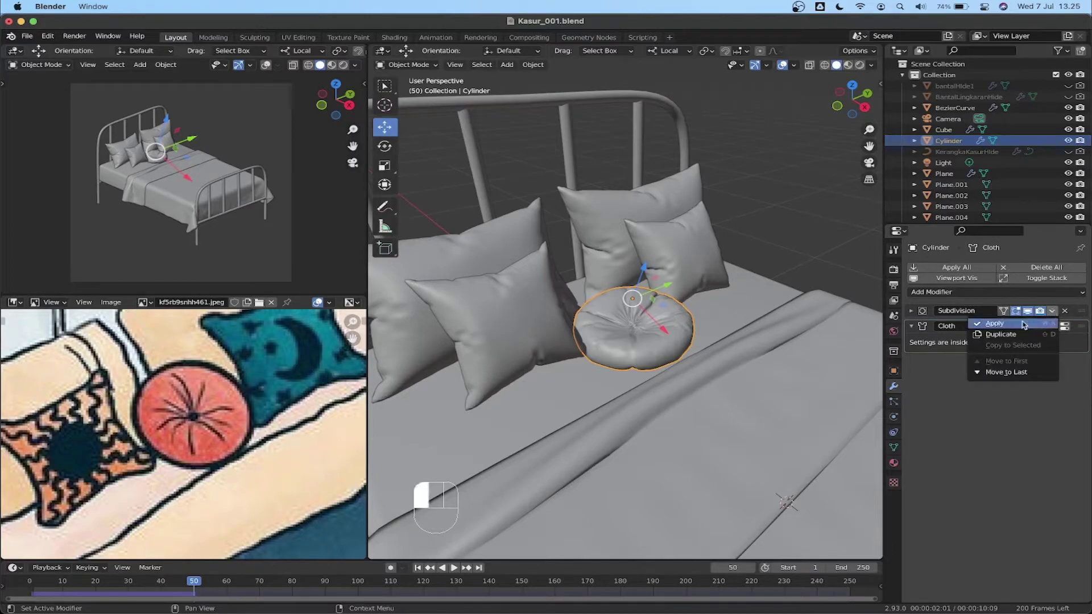
{"action": "left_click", "coordinate": [997, 324]}
{"action": "left_click", "coordinate": [1052, 311]}
{"action": "left_click", "coordinate": [996, 324]}
Scale the round cushion's entire mesh slightly in edit mode.
{"action": "mouse_move", "coordinate": [660, 316]}
{"action": "middle_mouse_down"}
{"action": "mouse_move", "coordinate": [635, 329]}
{"action": "mouse_move", "coordinate": [643, 325]}
{"action": "middle_mouse_up"}
{"action": "scroll", "coordinate": [643, 325], "scroll_direction": "up", "scroll_amount": 3}
{"action": "key", "text": "Tab"}
{"action": "key", "text": "a"}
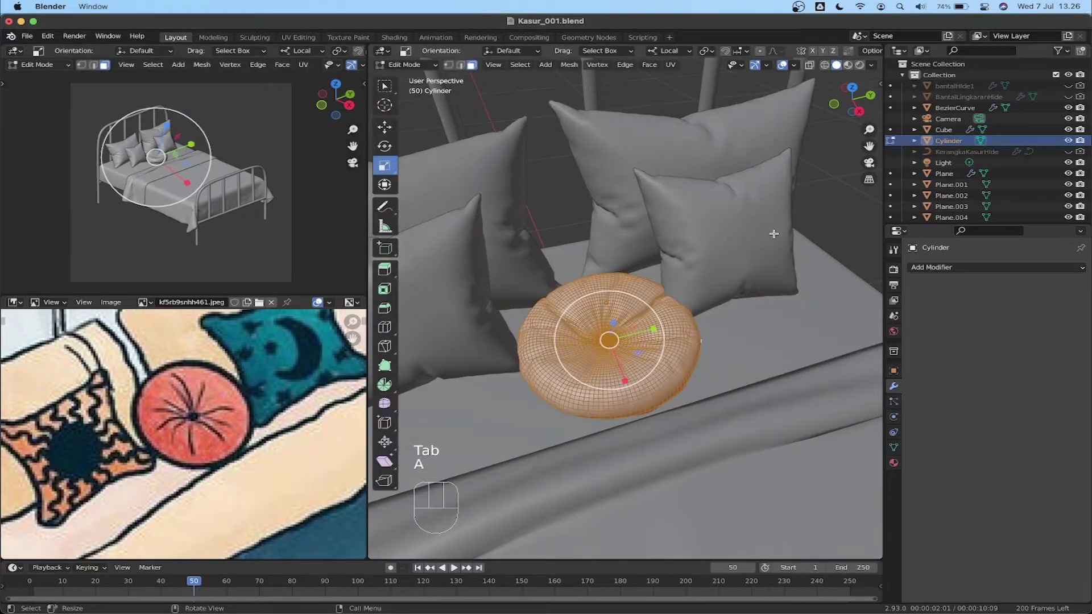
{"action": "key", "text": "s"}
{"action": "left_click", "coordinate": [783, 232]}
{"action": "key", "text": "Tab"}
Rotate the round cushion about 11.9° around its local Y axis and set its origin to the geometry.
{"action": "middle_click_drag", "start_coordinate": [782, 231], "coordinate": [731, 245]}
{"action": "key", "text": "space"}
{"action": "left_click", "coordinate": [728, 254]}
{"action": "left_click_drag", "start_coordinate": [705, 235], "coordinate": [667, 262]}
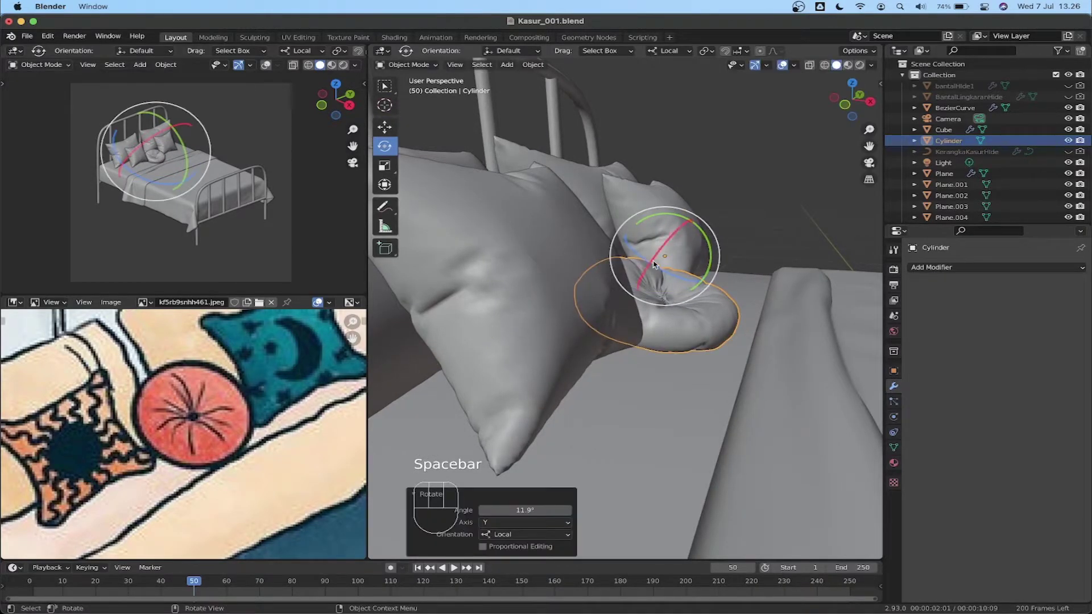
{"action": "middle_click_drag", "start_coordinate": [668, 263], "coordinate": [678, 272]}
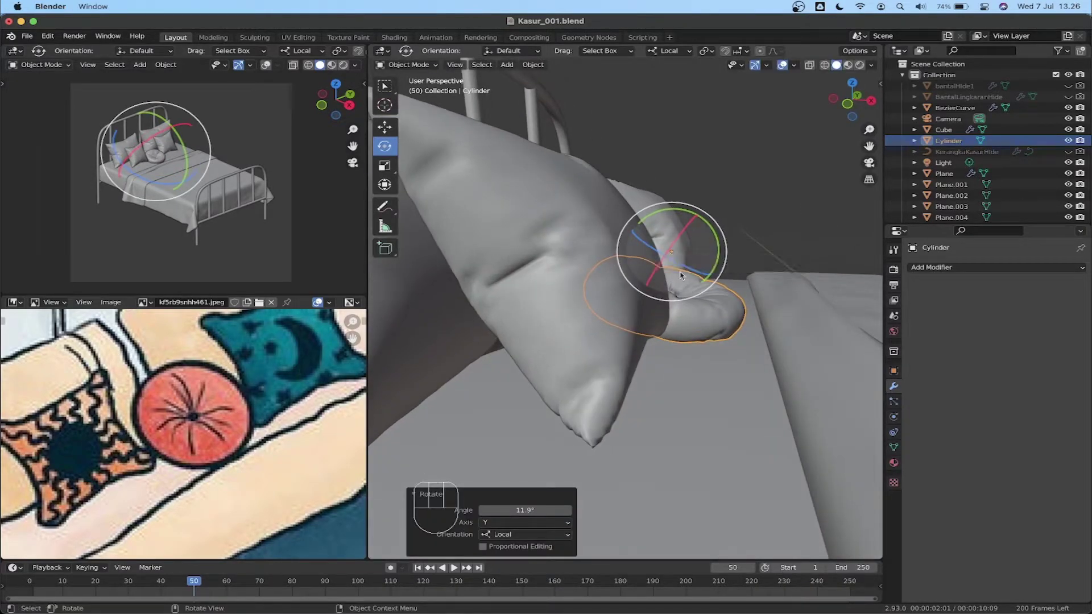
{"action": "right_click", "coordinate": [695, 299]}
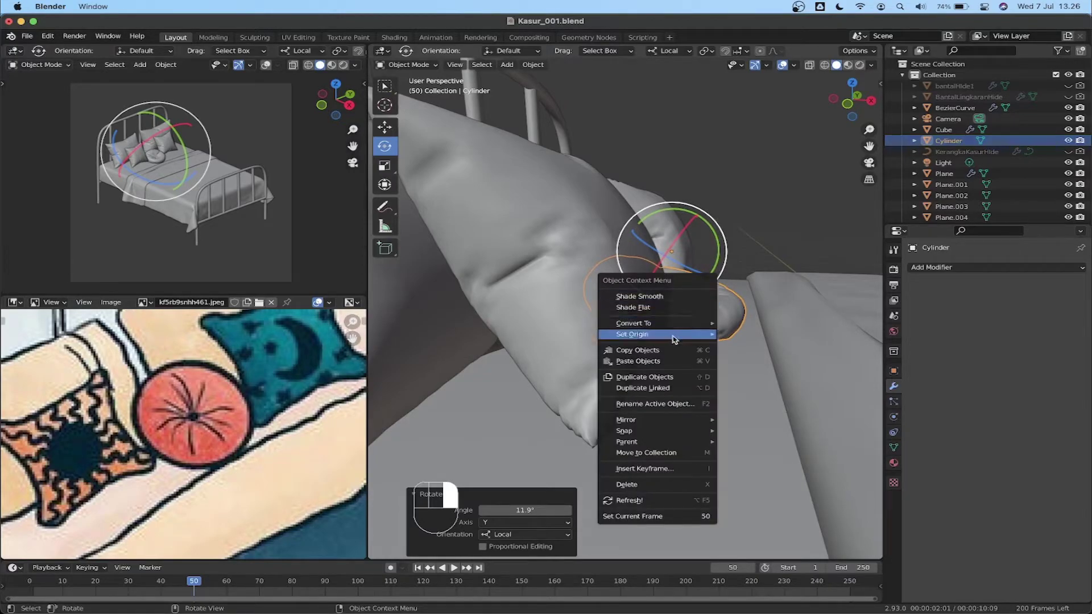
{"action": "mouse_move", "coordinate": [691, 337]}
{"action": "left_click", "coordinate": [757, 343]}
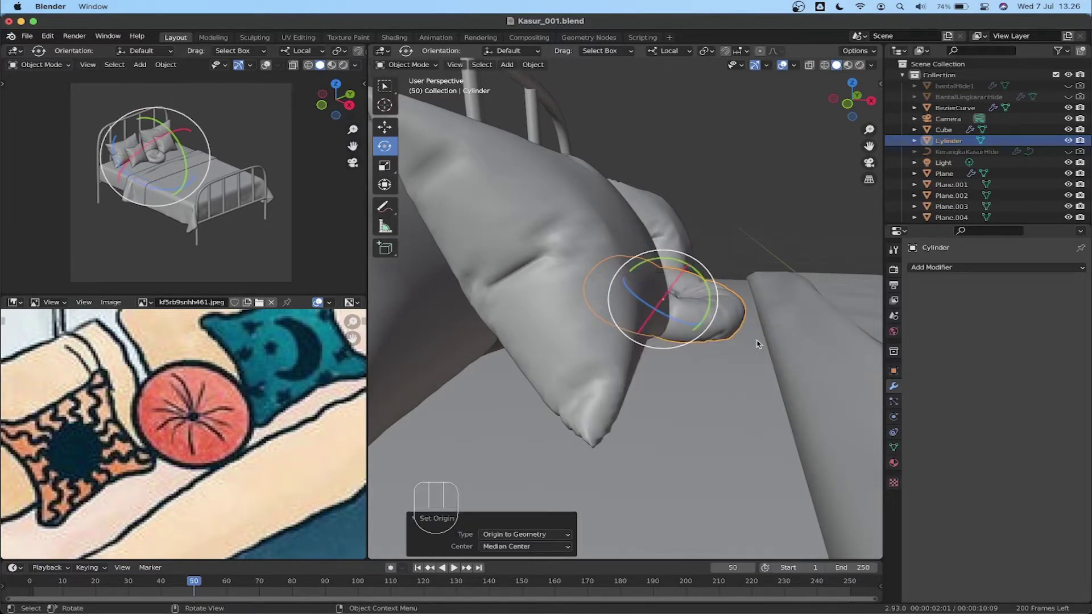
In front view, tilt the round cushion by about 12.1° and raise it so it rests on the mattress.
{"action": "left_click", "coordinate": [848, 104]}
{"action": "scroll", "coordinate": [693, 270], "scroll_direction": "up", "scroll_amount": 4}
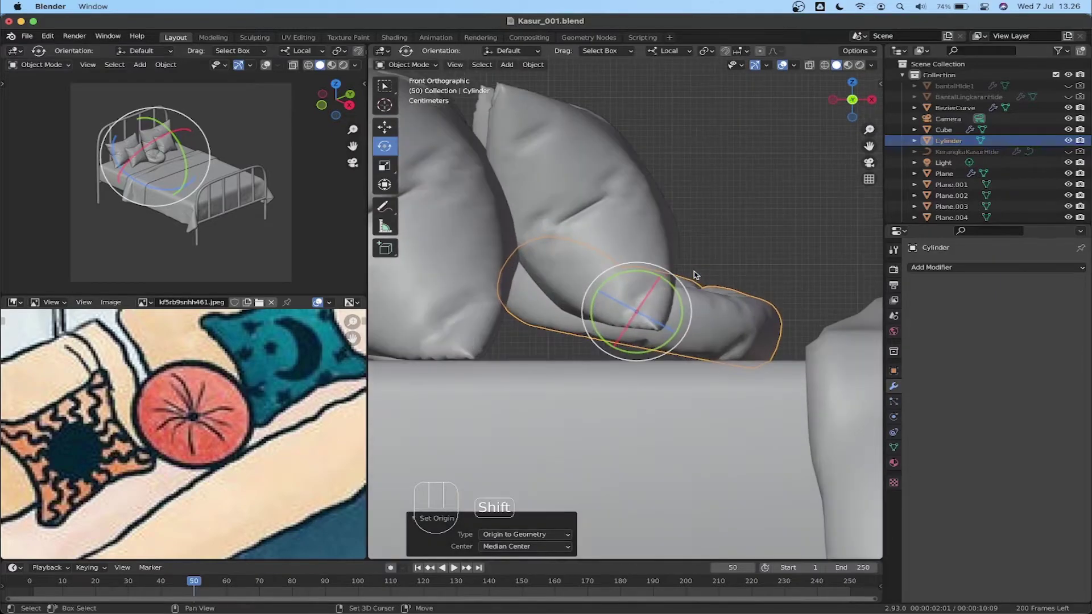
{"action": "middle_click_drag", "start_coordinate": [694, 271], "coordinate": [686, 279], "text": "shift"}
{"action": "key", "text": "r"}
{"action": "left_click", "coordinate": [714, 234]}
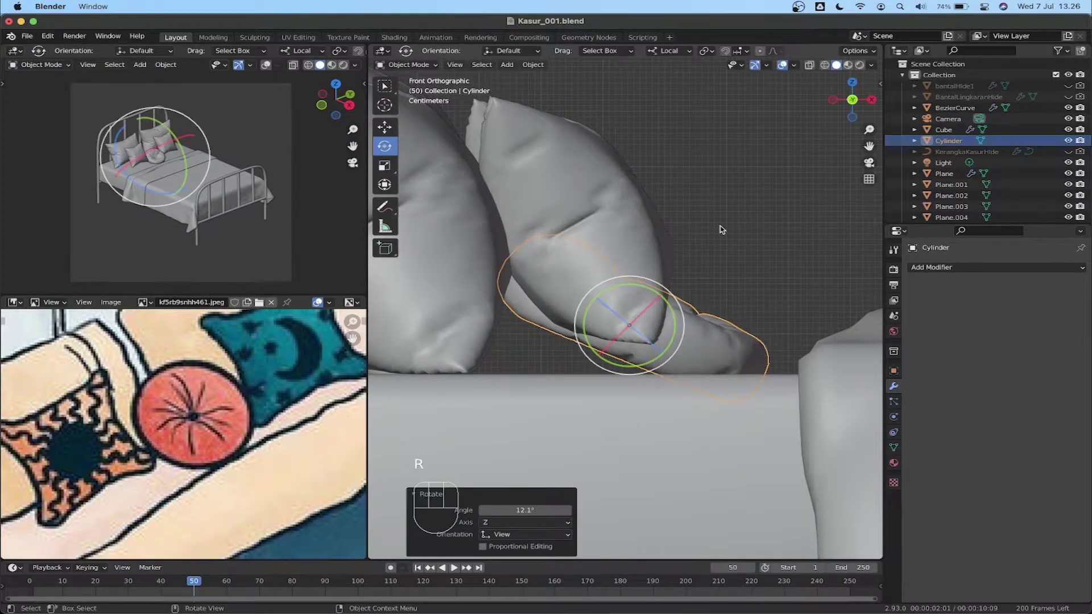
{"action": "key", "text": "g"}
{"action": "left_click", "coordinate": [739, 183]}
Lower both small square cushions onto the mattress, the front one by about 0.061 m.
{"action": "left_click", "coordinate": [608, 190]}
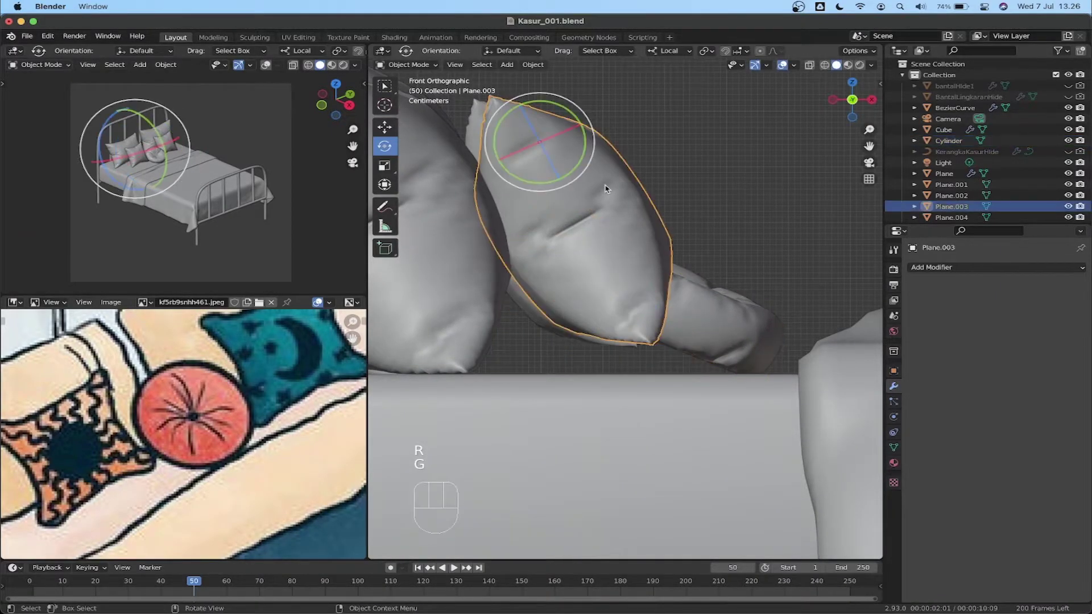
{"action": "key", "text": "g"}
{"action": "left_click", "coordinate": [582, 221]}
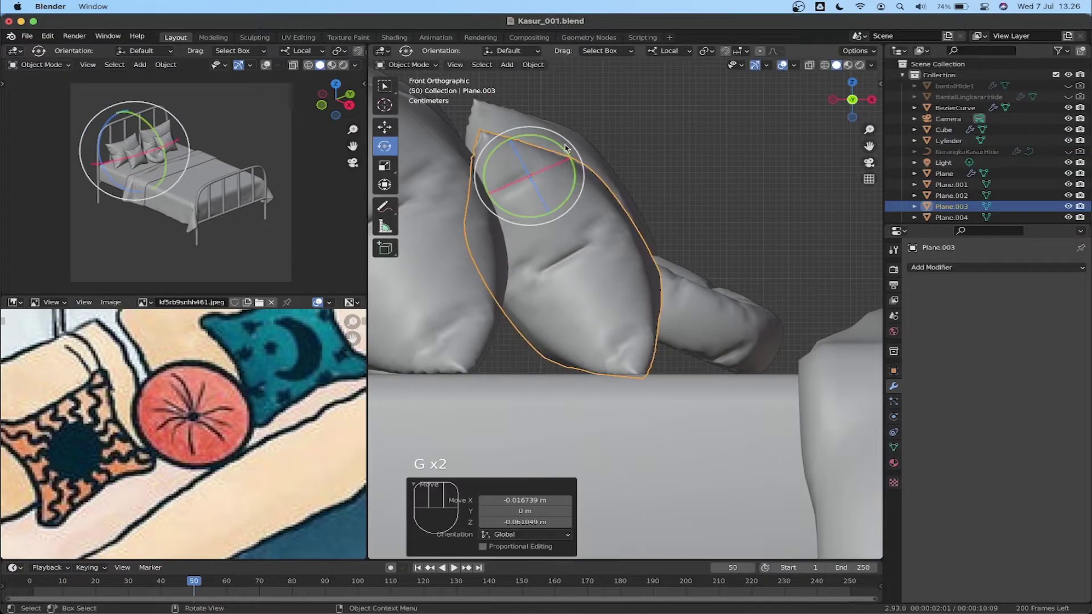
{"action": "left_click", "coordinate": [564, 146]}
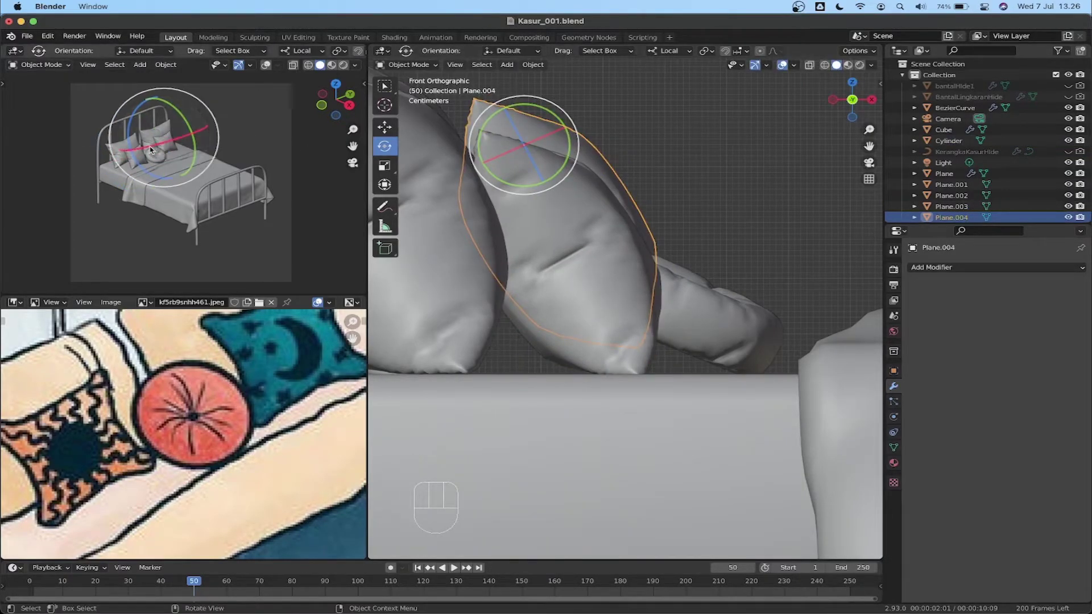
{"action": "scroll", "coordinate": [153, 151], "scroll_direction": "up", "scroll_amount": 5}
{"action": "key", "text": "g"}
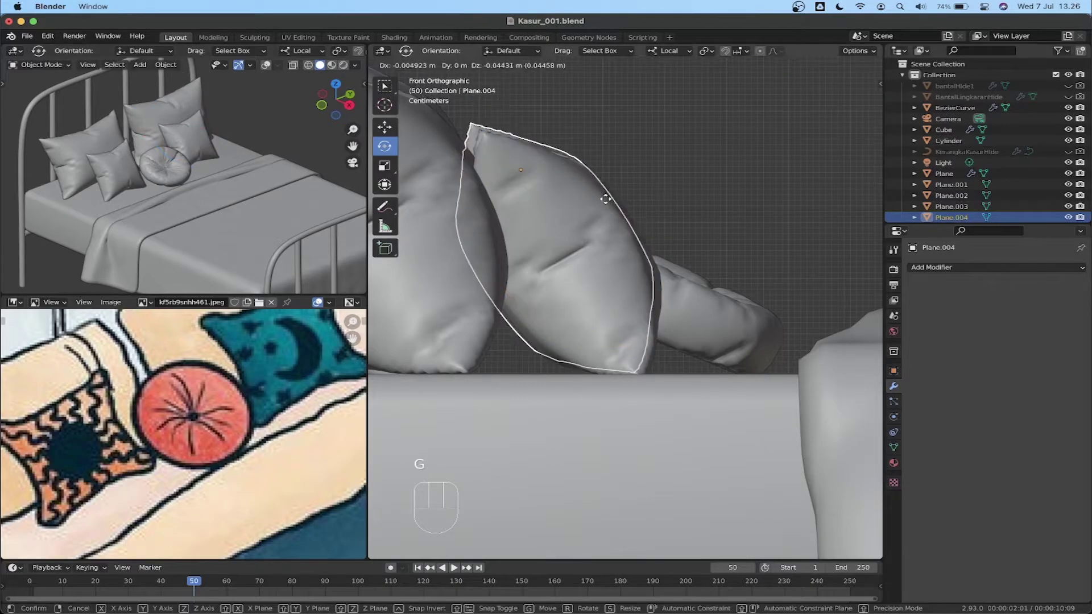
{"action": "left_click", "coordinate": [609, 195]}
In top view with global orientation, move the round cushion about -0.148 m along X, in between the small square cushions.
{"action": "middle_click_drag", "start_coordinate": [609, 195], "coordinate": [802, 141]}
{"action": "left_click", "coordinate": [614, 248]}
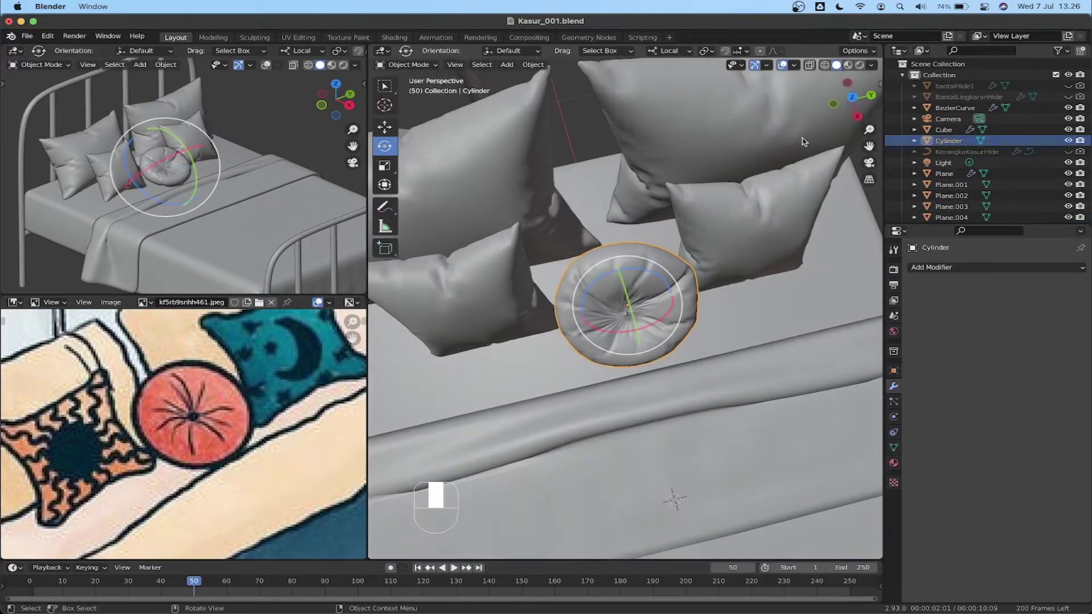
{"action": "left_click", "coordinate": [852, 96]}
{"action": "scroll", "coordinate": [640, 277], "scroll_direction": "up", "scroll_amount": 2}
{"action": "key", "text": "space"}
{"action": "key", "text": "g"}
{"action": "left_click", "coordinate": [669, 51]}
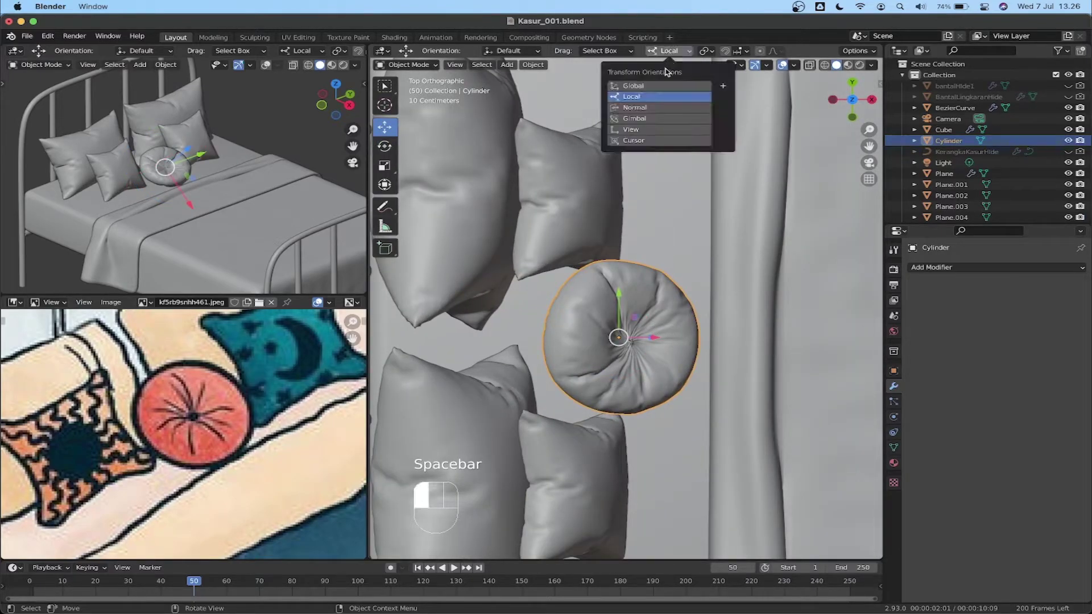
{"action": "left_click", "coordinate": [666, 83]}
{"action": "left_click_drag", "start_coordinate": [669, 340], "coordinate": [609, 336]}
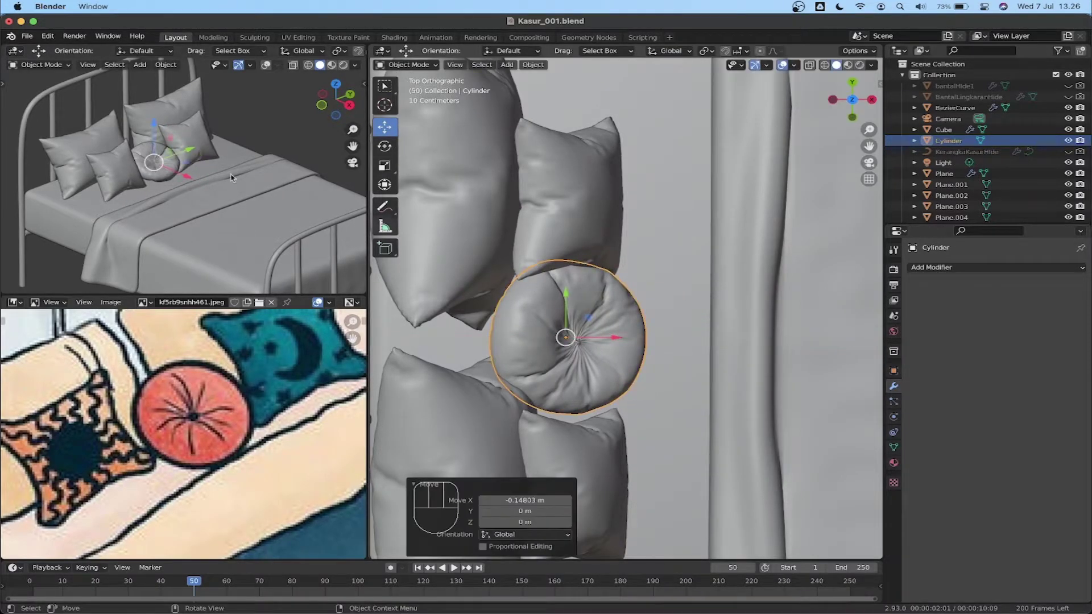
Spread the two small square cushions apart along Y, moving the far one about 0.054 m, and nudge the round cushion along X.
{"action": "left_click", "coordinate": [118, 170]}
{"action": "middle_click_drag", "start_coordinate": [628, 297], "coordinate": [630, 244], "text": "shift"}
{"action": "mouse_move", "coordinate": [553, 409]}
{"action": "left_mouse_down"}
{"action": "mouse_move", "coordinate": [552, 426]}
{"action": "mouse_move", "coordinate": [552, 415]}
{"action": "left_mouse_up"}
{"action": "left_click", "coordinate": [574, 302]}
{"action": "left_click_drag", "start_coordinate": [622, 287], "coordinate": [631, 287]}
{"action": "left_click", "coordinate": [582, 111]}
{"action": "left_click_drag", "start_coordinate": [553, 109], "coordinate": [553, 79]}
{"action": "scroll", "coordinate": [635, 251], "scroll_direction": "down", "scroll_amount": 6}
{"action": "middle_click_drag", "start_coordinate": [635, 250], "coordinate": [587, 264]}
{"action": "scroll", "coordinate": [588, 264], "scroll_direction": "up", "scroll_amount": 5}
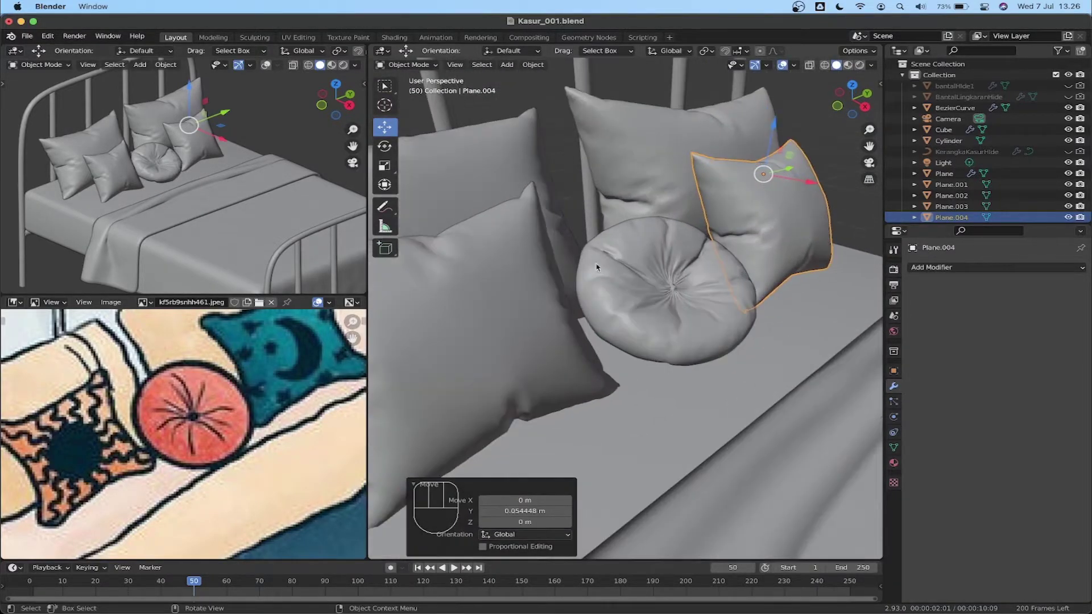
{"action": "scroll", "coordinate": [659, 255], "scroll_direction": "up", "scroll_amount": 2}
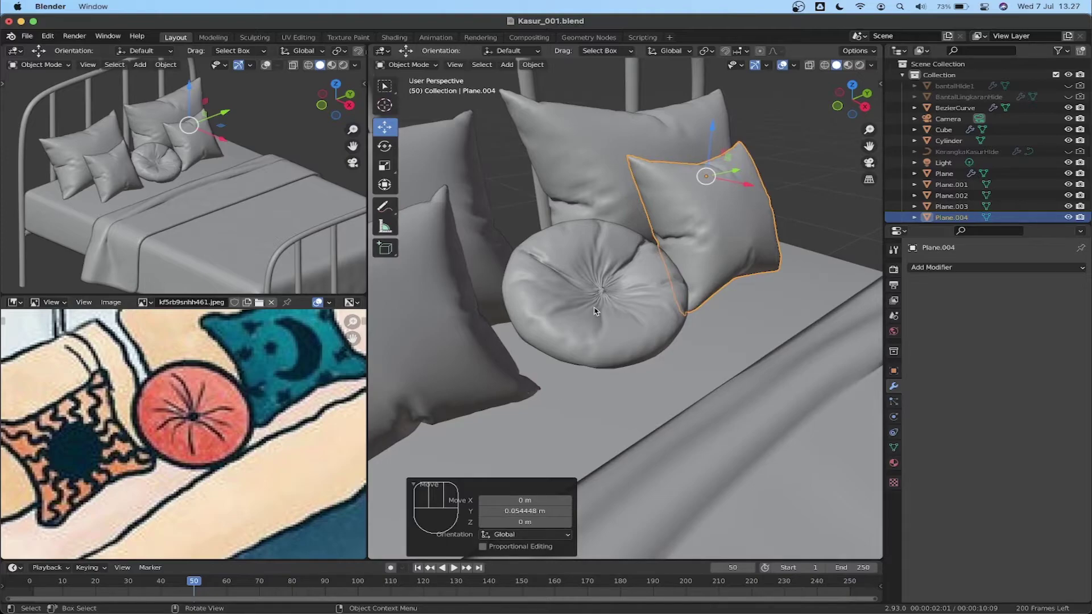
{"action": "scroll", "coordinate": [603, 298], "scroll_direction": "down", "scroll_amount": 4}
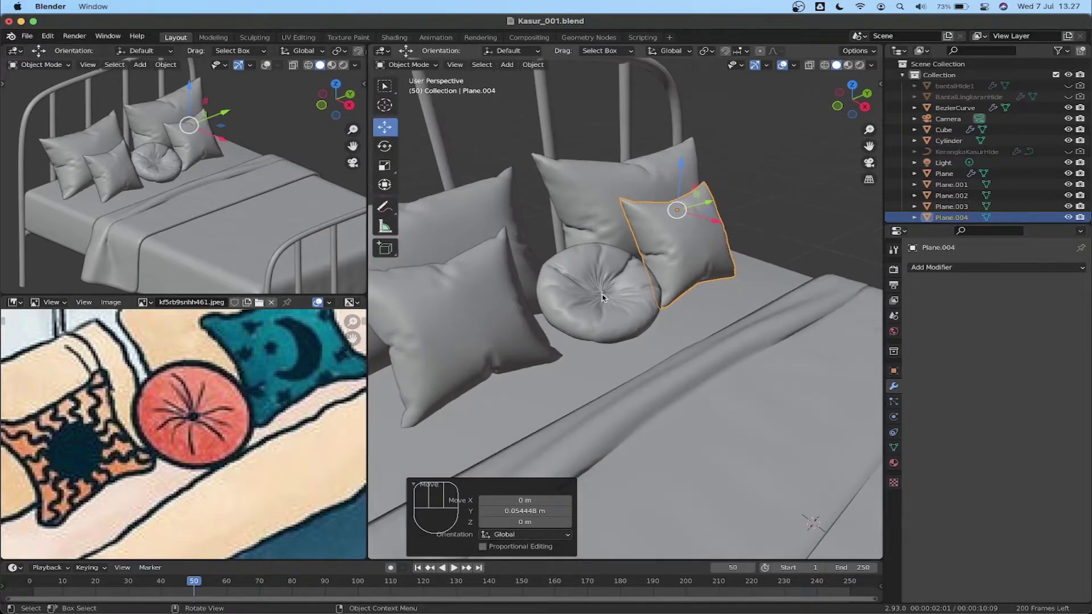
{"action": "middle_click_drag", "start_coordinate": [626, 297], "coordinate": [621, 299], "text": "shift"}
Add a UV sphere with 12 segments and adjust its ring count.
{"action": "left_click", "coordinate": [758, 200]}
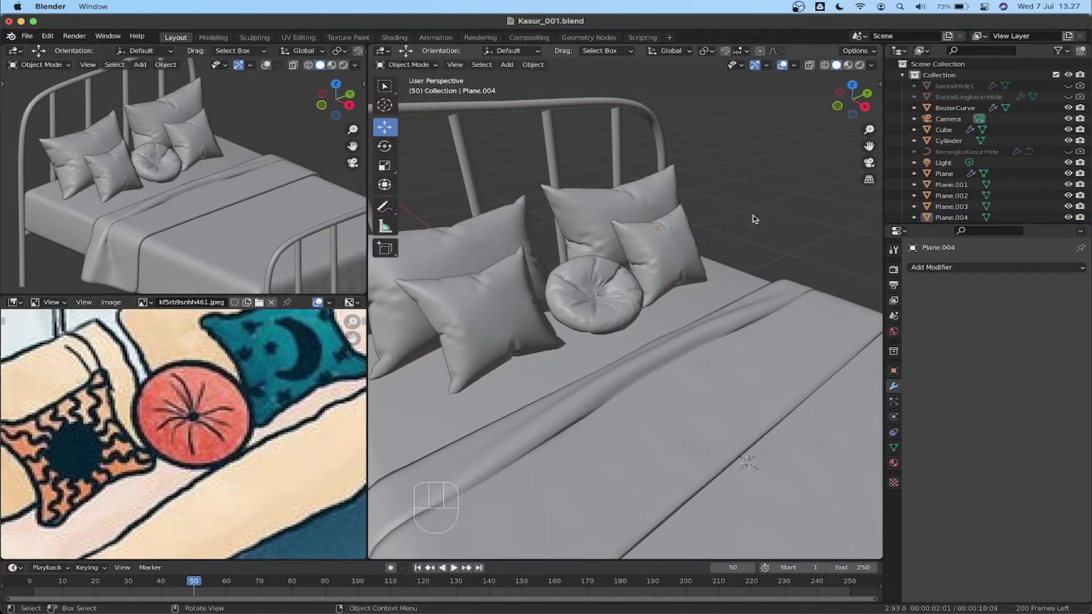
{"action": "key", "text": "shift+a"}
{"action": "mouse_move", "coordinate": [737, 215]}
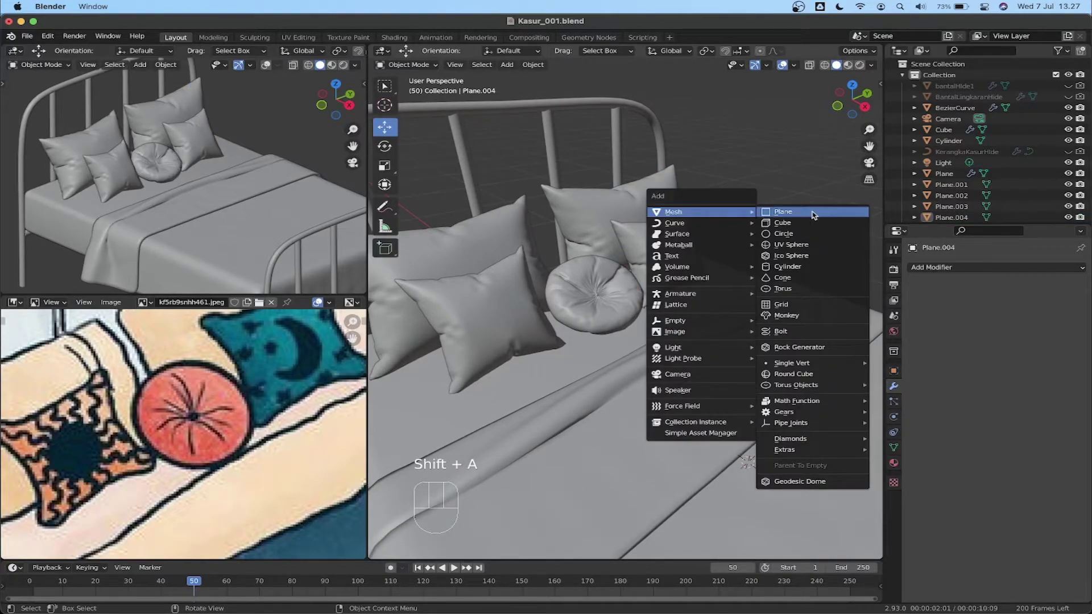
{"action": "left_click", "coordinate": [802, 245]}
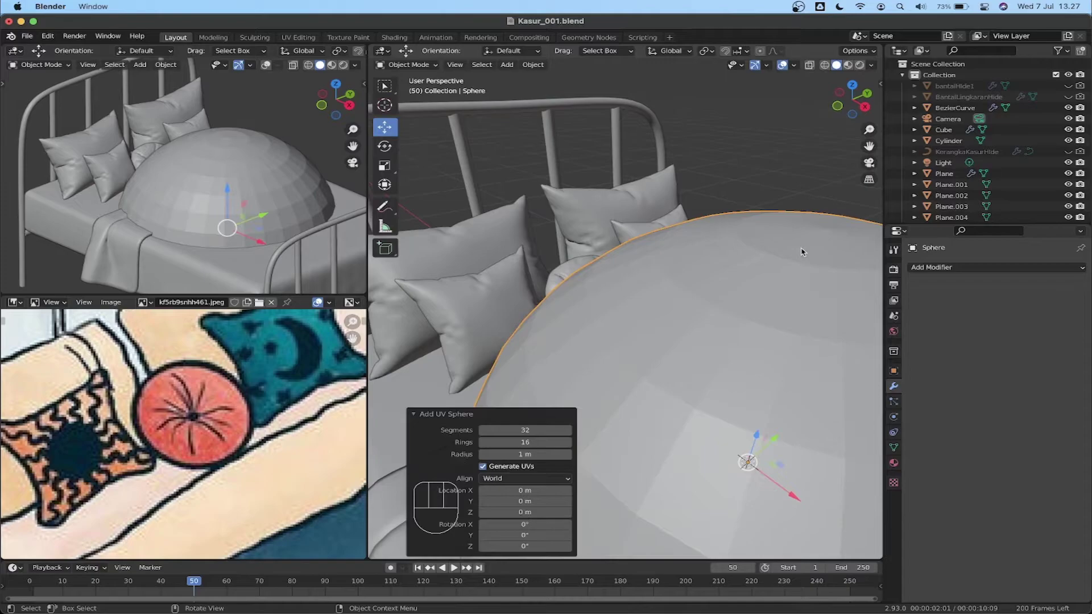
{"action": "scroll", "coordinate": [741, 269], "scroll_direction": "down", "scroll_amount": 5}
{"action": "left_click", "coordinate": [534, 431]}
{"action": "type", "text": "12"}
{"action": "key", "text": "Return"}
{"action": "left_click", "coordinate": [527, 442]}
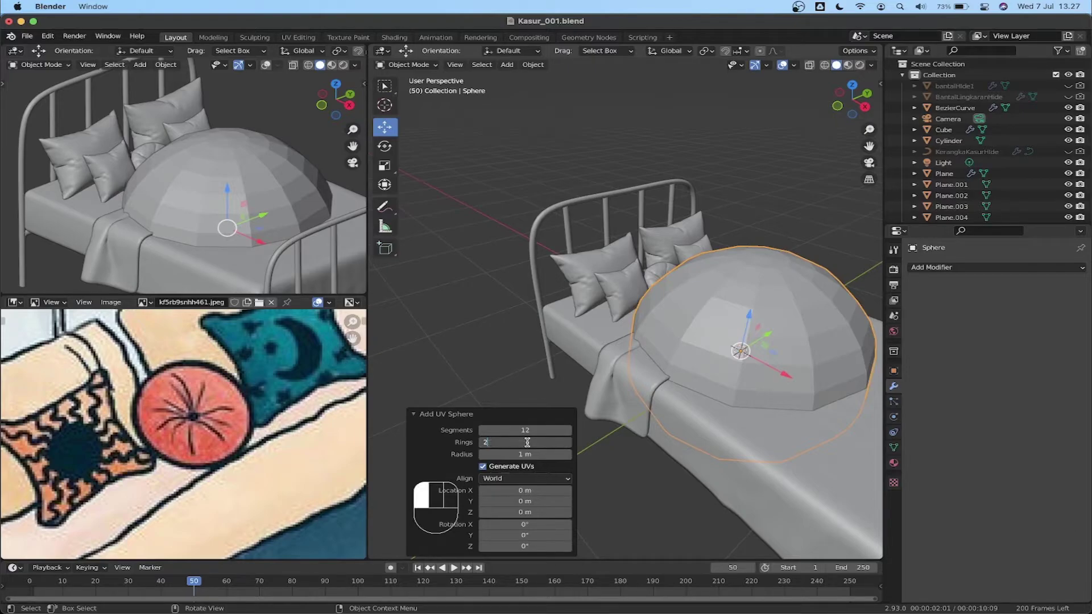
{"action": "type", "text": "2"}
{"action": "key", "text": "BackSpace"}
{"action": "key", "text": "Return"}
Scale the sphere's entire mesh down in edit mode and raise the sphere above the mattress.
{"action": "key", "text": "Tab"}
{"action": "middle_click_drag", "start_coordinate": [803, 235], "coordinate": [737, 220], "text": "shift"}
{"action": "key", "text": "a"}
{"action": "key", "text": "s"}
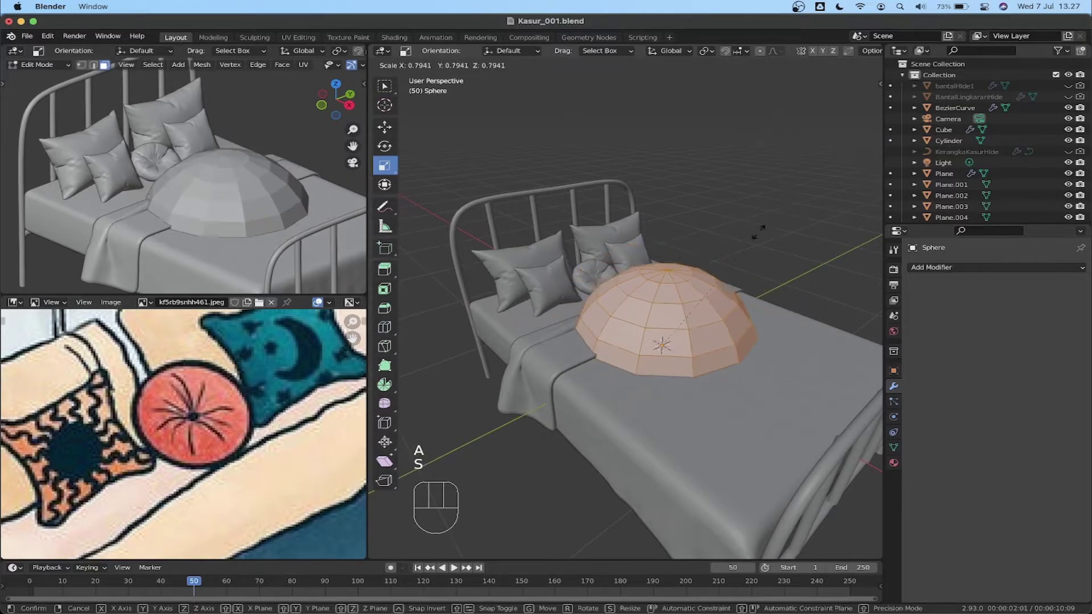
{"action": "left_click", "coordinate": [712, 282]}
{"action": "key", "text": "Tab"}
{"action": "left_click_drag", "start_coordinate": [663, 325], "coordinate": [730, 221]}
Flatten the sphere's mesh to 0.2 along Z and shrink it to a small button-sized disc.
{"action": "key", "text": "Tab"}
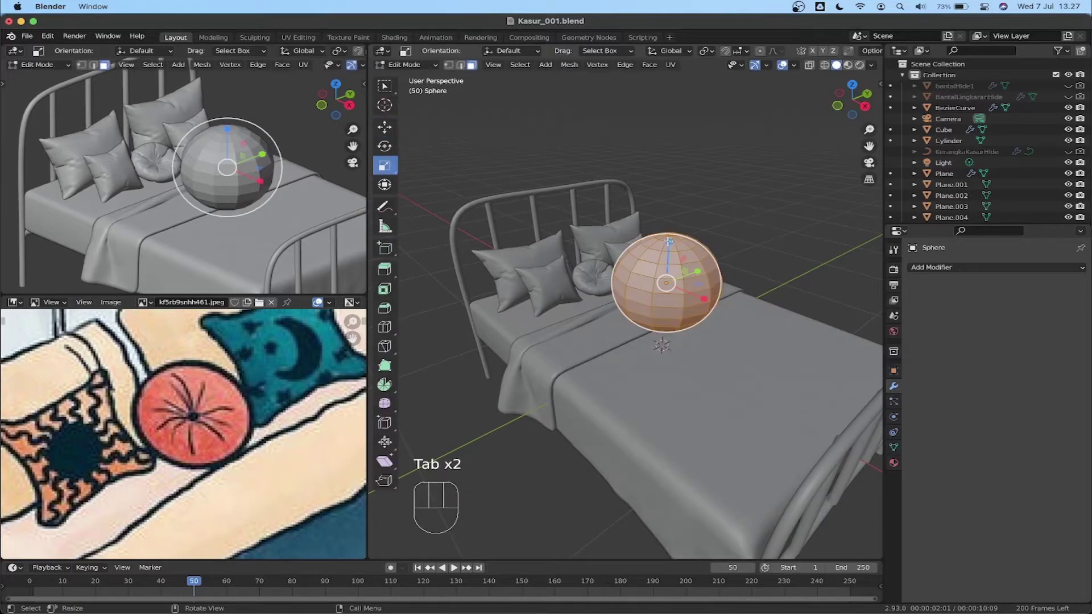
{"action": "left_click_drag", "start_coordinate": [670, 242], "coordinate": [668, 277]}
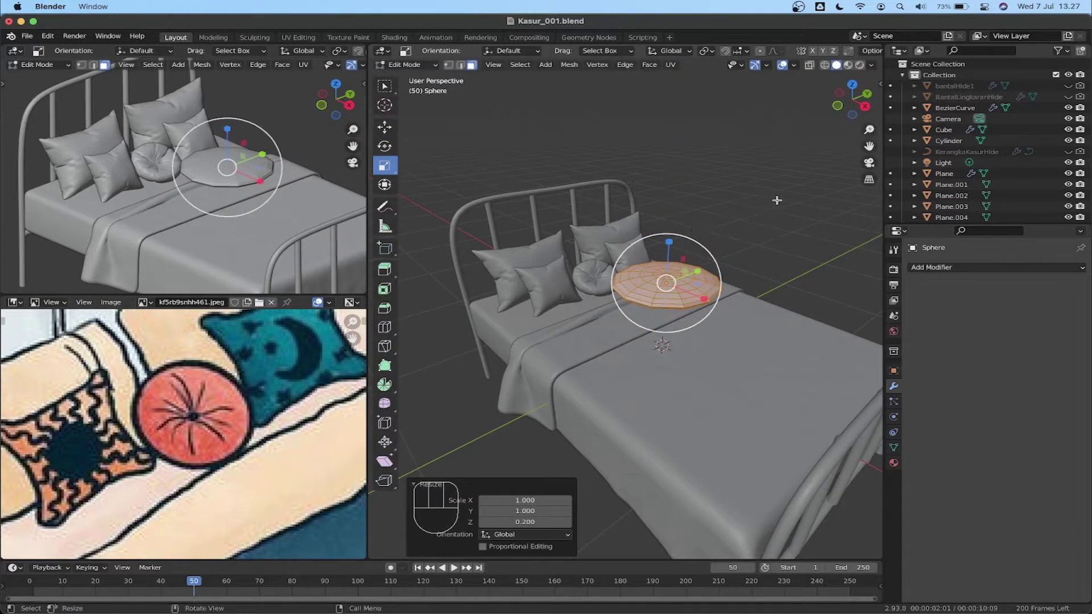
{"action": "key", "text": "s"}
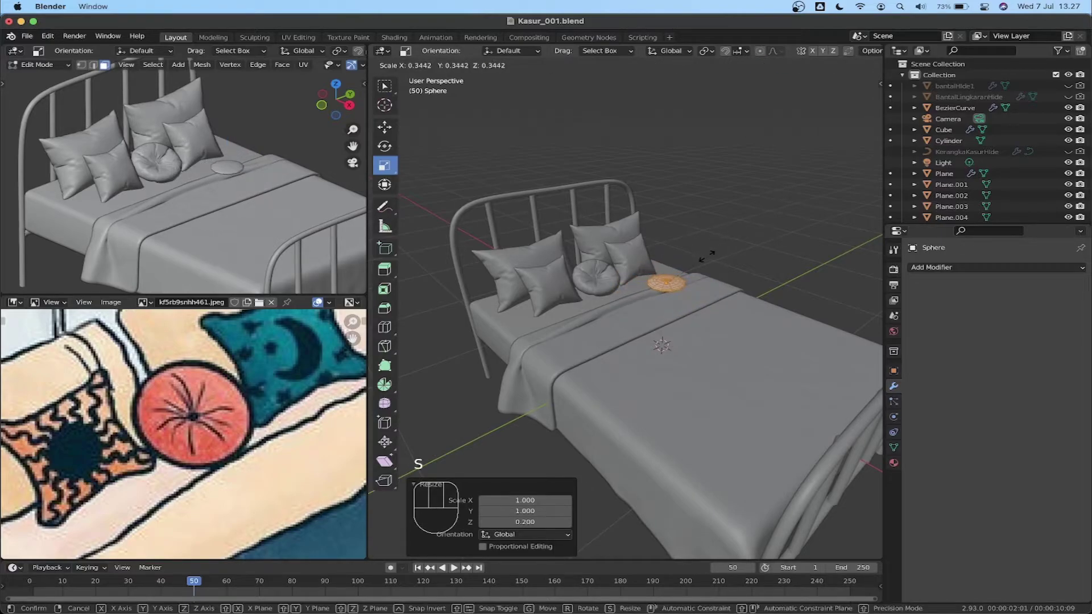
{"action": "left_click", "coordinate": [707, 256]}
{"action": "middle_click_drag", "start_coordinate": [717, 224], "coordinate": [700, 244]}
{"action": "key", "text": "Tab"}
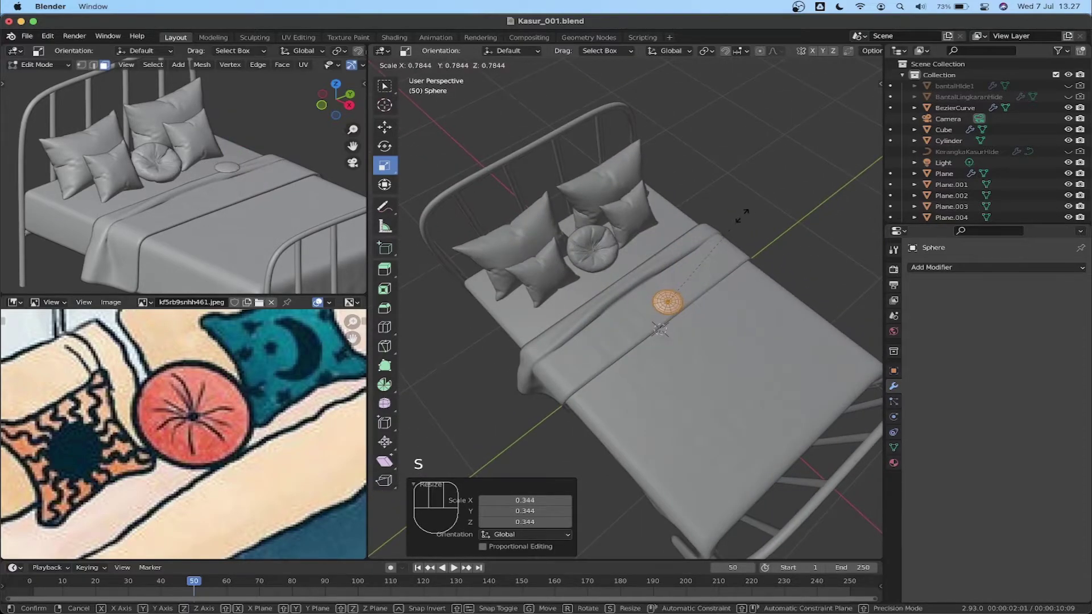
Move the small disc about -0.861 m along X and lower it to just above the round cushion's centre.
{"action": "left_click_drag", "start_coordinate": [689, 328], "coordinate": [617, 272]}
{"action": "middle_click_drag", "start_coordinate": [617, 272], "coordinate": [691, 194]}
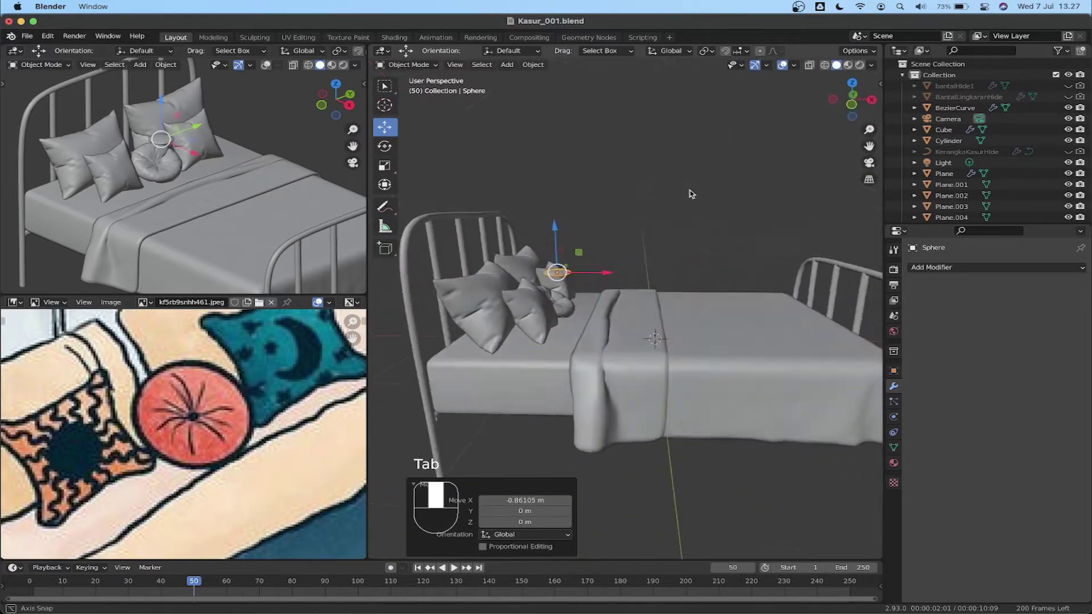
{"action": "left_click", "coordinate": [554, 232]}
{"action": "left_click", "coordinate": [556, 273]}
{"action": "left_click_drag", "start_coordinate": [556, 245], "coordinate": [557, 270]}
{"action": "key", "text": "KP_Decimal"}
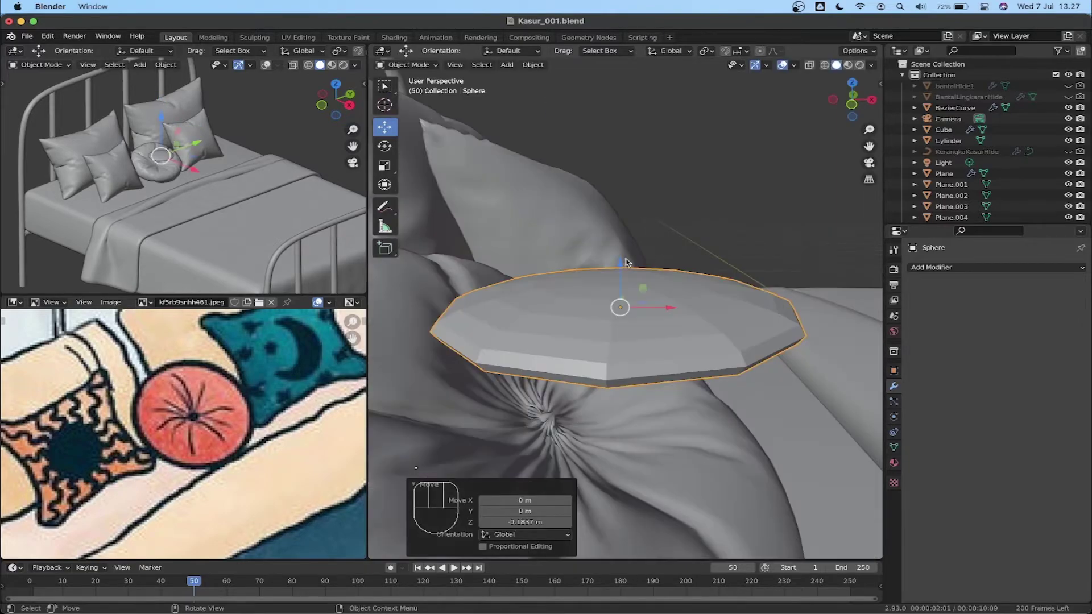
Shrink the disc's entire mesh further in edit mode and lower the disc about 0.107 m along Z toward the round cushion.
{"action": "scroll", "coordinate": [688, 222], "scroll_direction": "down", "scroll_amount": 2}
{"action": "middle_click_drag", "start_coordinate": [687, 222], "coordinate": [675, 223]}
{"action": "scroll", "coordinate": [675, 223], "scroll_direction": "down", "scroll_amount": 2}
{"action": "key", "text": "Tab"}
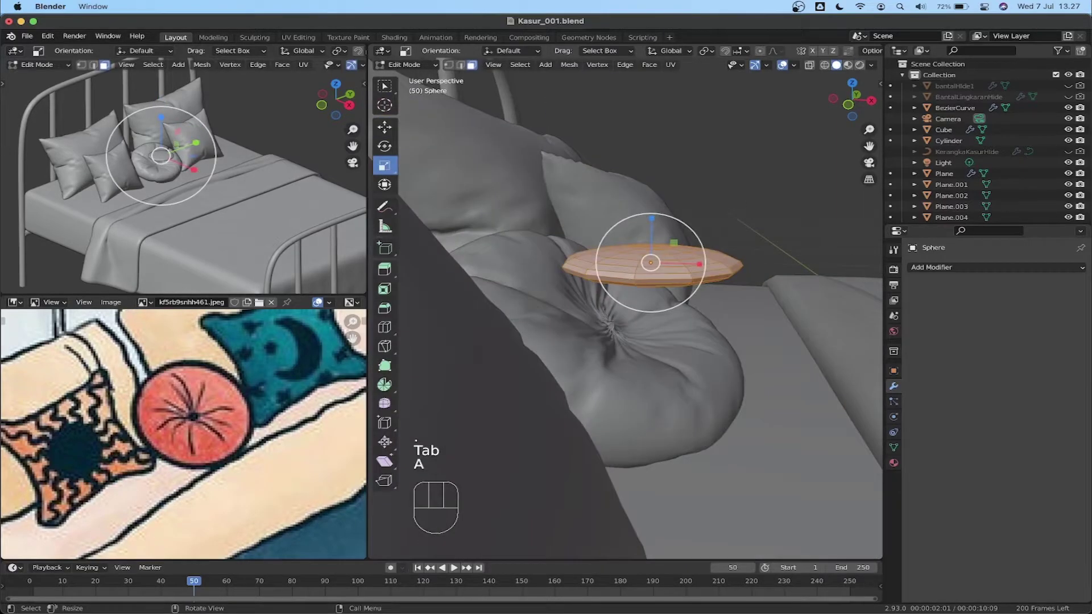
{"action": "key", "text": "a"}
{"action": "key", "text": "s"}
{"action": "left_click", "coordinate": [701, 234]}
{"action": "left_click_drag", "start_coordinate": [653, 236], "coordinate": [652, 283]}
{"action": "key", "text": "s"}
{"action": "key", "text": "Tab"}
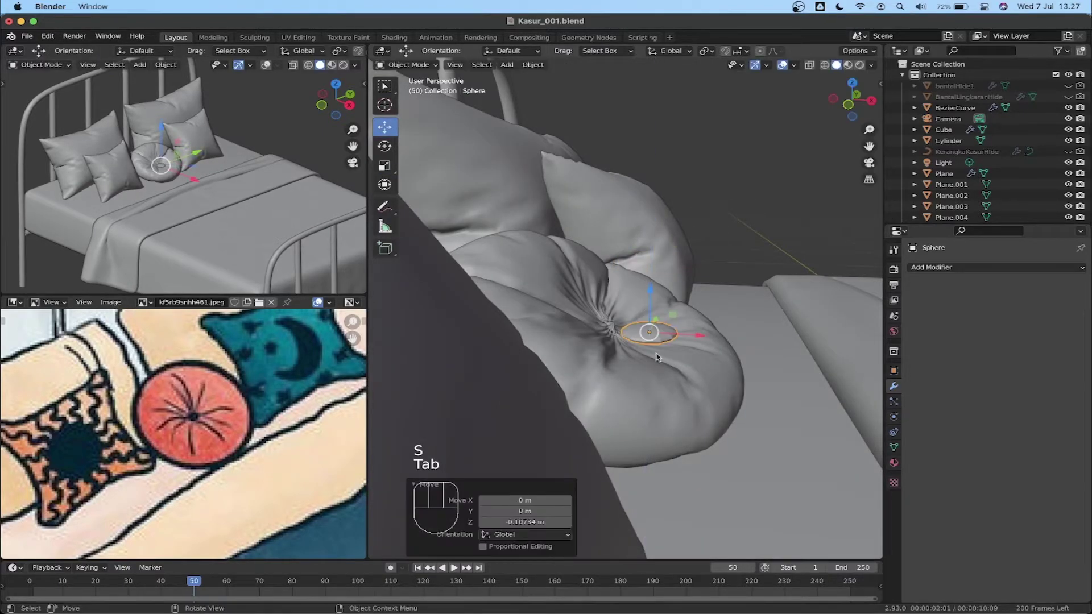
Move the disc onto the round cushion's gathered centre and rotate it to match the cushion's tilt.
{"action": "middle_click_drag", "start_coordinate": [655, 283], "coordinate": [665, 339]}
{"action": "left_click_drag", "start_coordinate": [698, 315], "coordinate": [652, 311]}
{"action": "middle_click_drag", "start_coordinate": [652, 312], "coordinate": [626, 259]}
{"action": "scroll", "coordinate": [615, 305], "scroll_direction": "up", "scroll_amount": 10}
{"action": "scroll", "coordinate": [626, 259], "scroll_direction": "down", "scroll_amount": 4}
{"action": "scroll", "coordinate": [627, 259], "scroll_direction": "down", "scroll_amount": 2}
{"action": "scroll", "coordinate": [626, 259], "scroll_direction": "up", "scroll_amount": 1}
{"action": "key", "text": "space"}
{"action": "left_click", "coordinate": [626, 266]}
{"action": "mouse_move", "coordinate": [651, 248]}
{"action": "left_mouse_down"}
{"action": "mouse_move", "coordinate": [670, 277]}
{"action": "mouse_move", "coordinate": [665, 262]}
{"action": "left_mouse_up"}
{"action": "key", "text": "g"}
{"action": "left_click", "coordinate": [675, 253]}
Enlarge the disc's entire mesh slightly in edit mode and nudge the disc over the cushion's centre.
{"action": "key", "text": "Tab"}
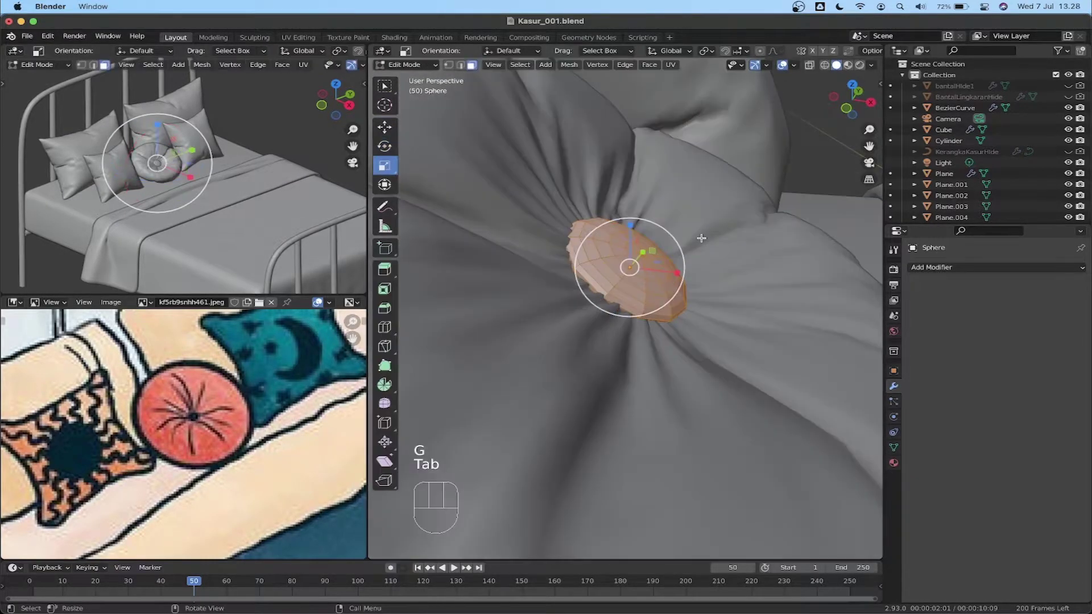
{"action": "key", "text": "a"}
{"action": "key", "text": "s"}
{"action": "left_click", "coordinate": [689, 251]}
{"action": "key", "text": "Tab"}
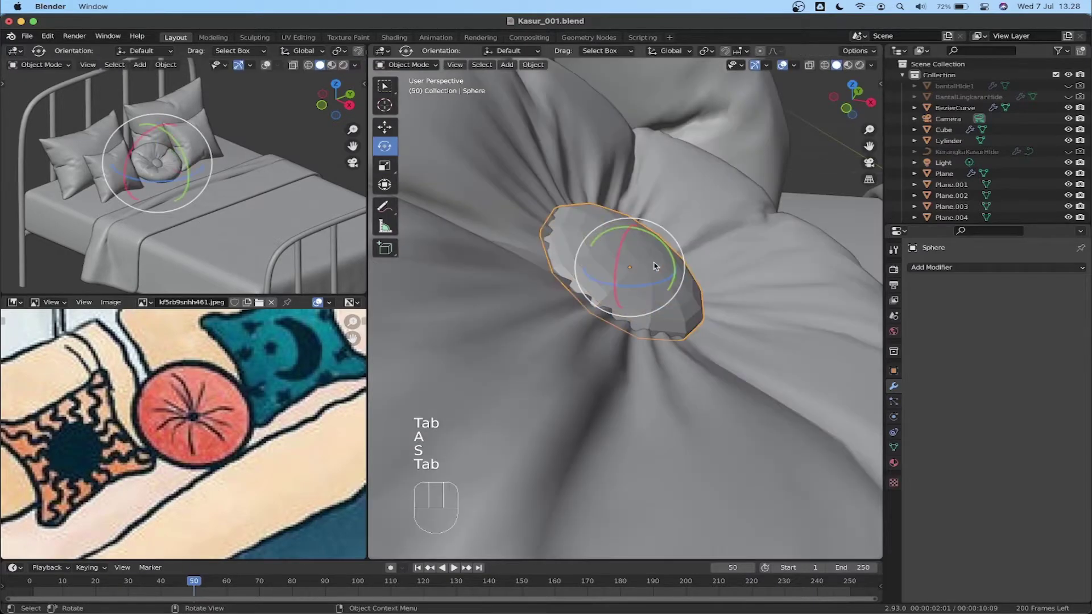
{"action": "key", "text": "g"}
{"action": "left_click", "coordinate": [654, 262]}
{"action": "key", "text": "space"}
{"action": "left_click", "coordinate": [656, 252]}
Set the transform orientation to Local and raise the disc slightly out of the cushion along its local Z axis.
{"action": "left_click", "coordinate": [669, 50]}
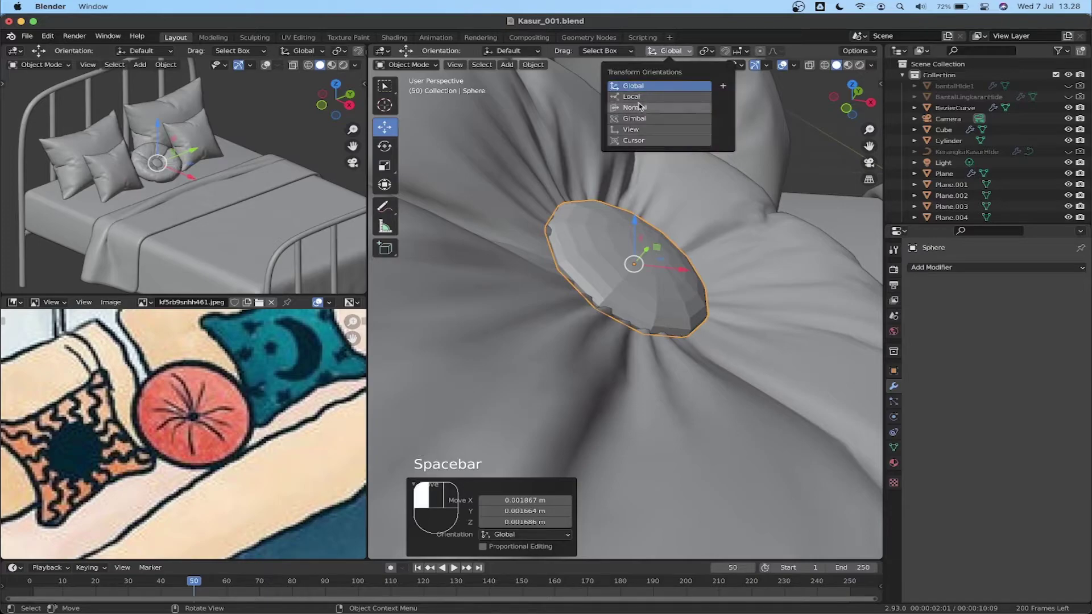
{"action": "left_click", "coordinate": [632, 97]}
{"action": "key", "text": "g"}
{"action": "key", "text": "z"}
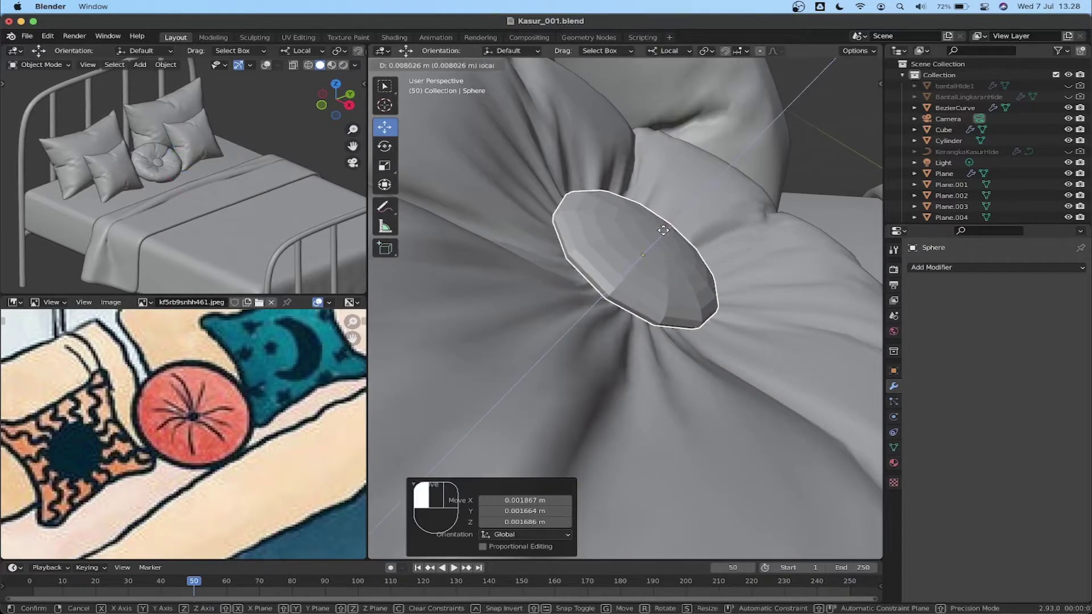
{"action": "left_click", "coordinate": [662, 231]}
{"action": "key", "text": "Tab"}
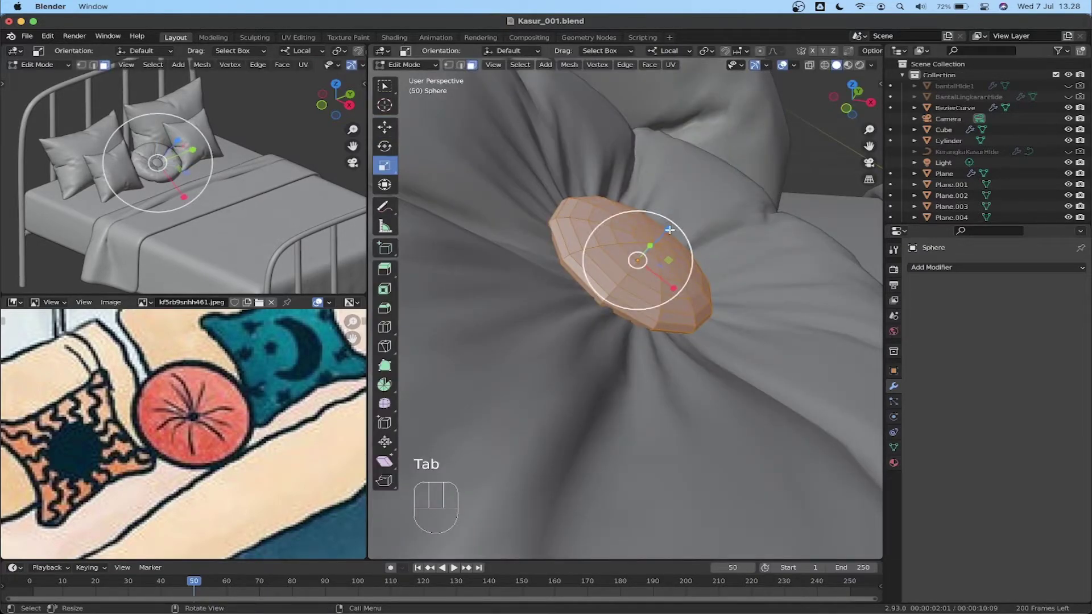
{"action": "key", "text": "Tab"}
Shade the cushion button smooth and add a Subdivision Surface modifier to it.
{"action": "middle_click_drag", "start_coordinate": [697, 200], "coordinate": [588, 251]}
{"action": "scroll", "coordinate": [587, 251], "scroll_direction": "down", "scroll_amount": 3}
{"action": "right_click", "coordinate": [627, 261]}
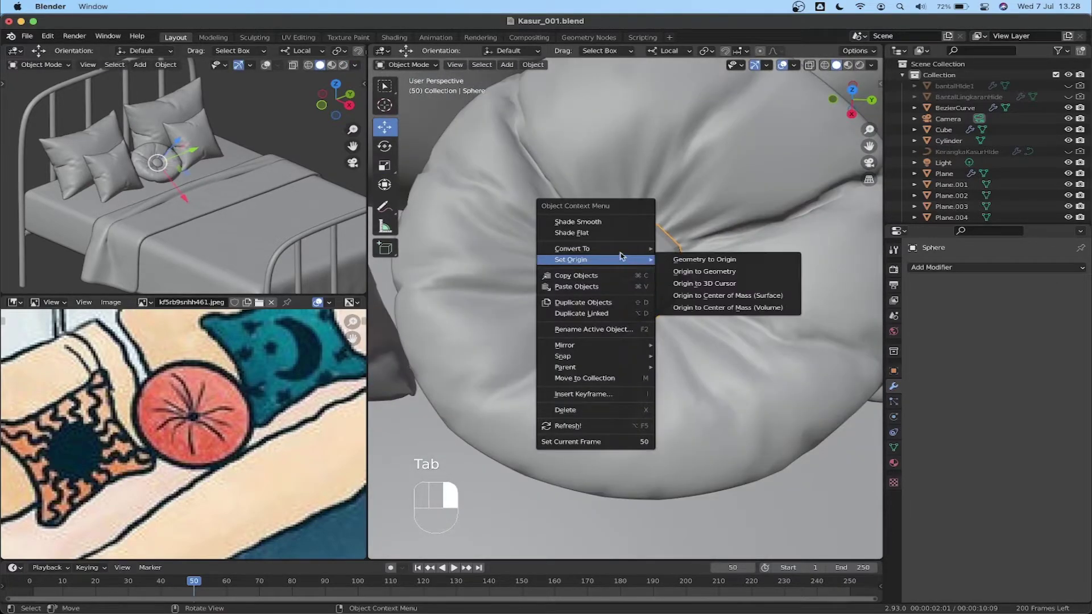
{"action": "left_click", "coordinate": [607, 226]}
{"action": "middle_click_drag", "start_coordinate": [654, 255], "coordinate": [685, 246]}
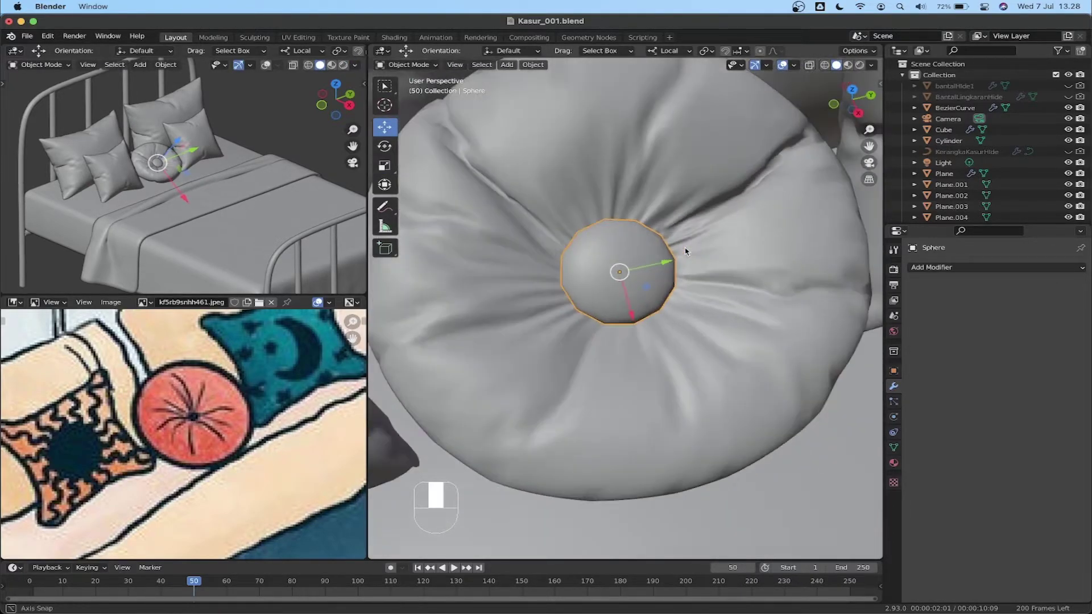
{"action": "left_click", "coordinate": [958, 267]}
{"action": "left_click", "coordinate": [850, 467]}
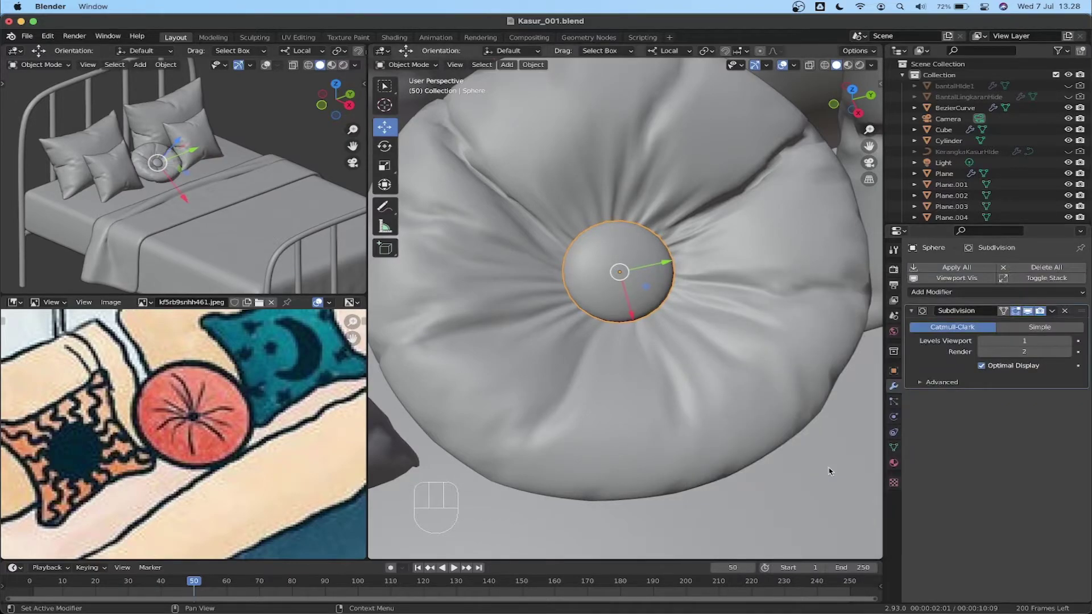
Scale the button's entire mesh down in edit mode to make it smaller on the round cushion.
{"action": "middle_click_drag", "start_coordinate": [605, 341], "coordinate": [654, 268]}
{"action": "key", "text": "Tab"}
{"action": "key", "text": "a"}
{"action": "key", "text": "s"}
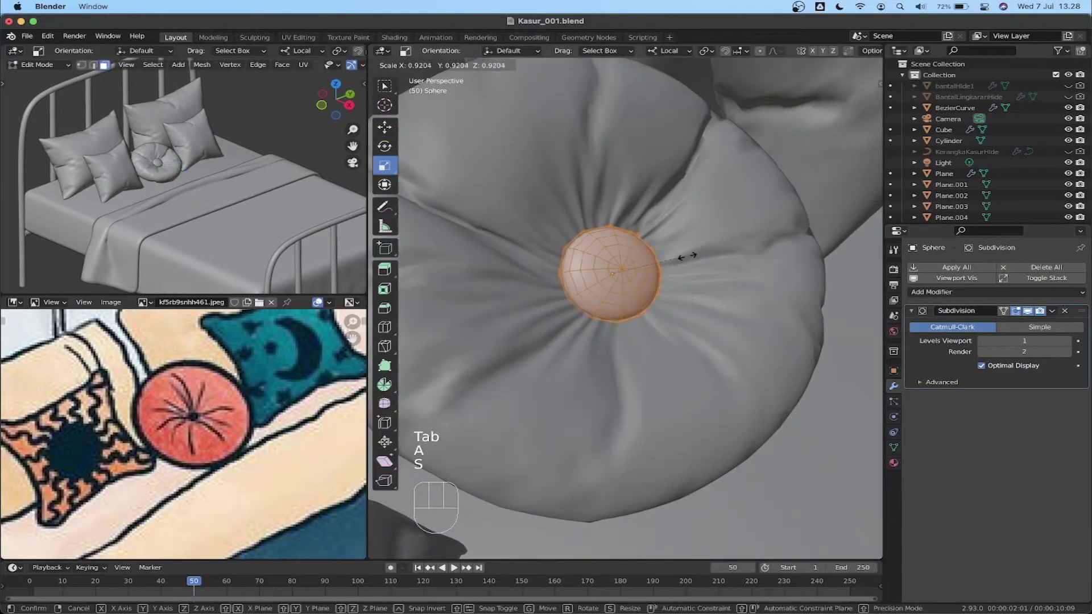
{"action": "left_click", "coordinate": [676, 257]}
{"action": "key", "text": "Tab"}
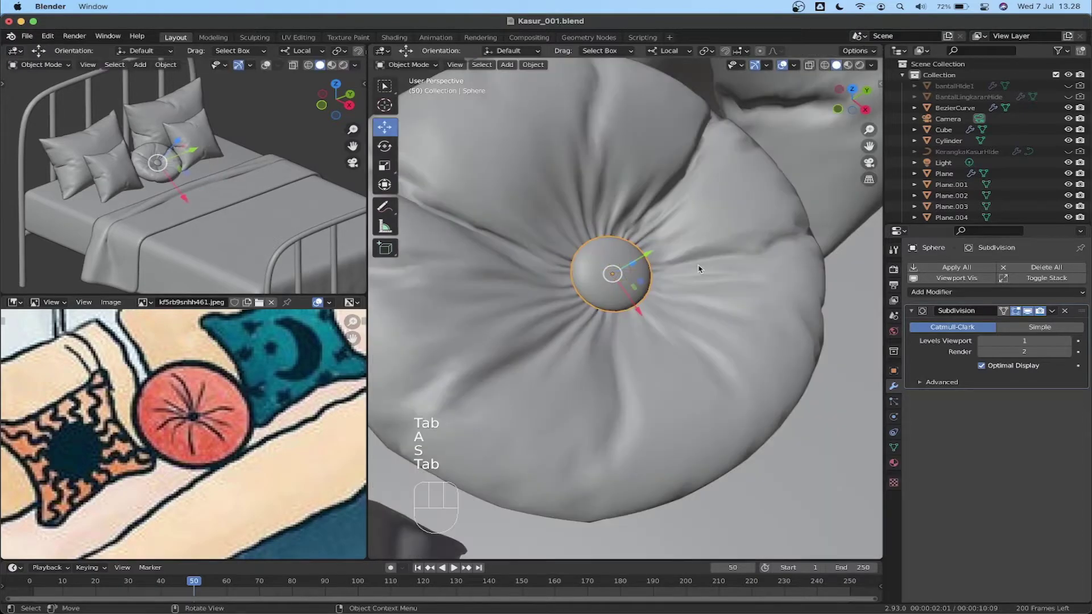
Examine the whole bed with its cushions against the full reference illustration.
{"action": "scroll", "coordinate": [700, 269], "scroll_direction": "down", "scroll_amount": 5}
{"action": "left_click", "coordinate": [777, 202]}
{"action": "middle_click_drag", "start_coordinate": [757, 257], "coordinate": [719, 286]}
{"action": "scroll", "coordinate": [712, 286], "scroll_direction": "down", "scroll_amount": 5}
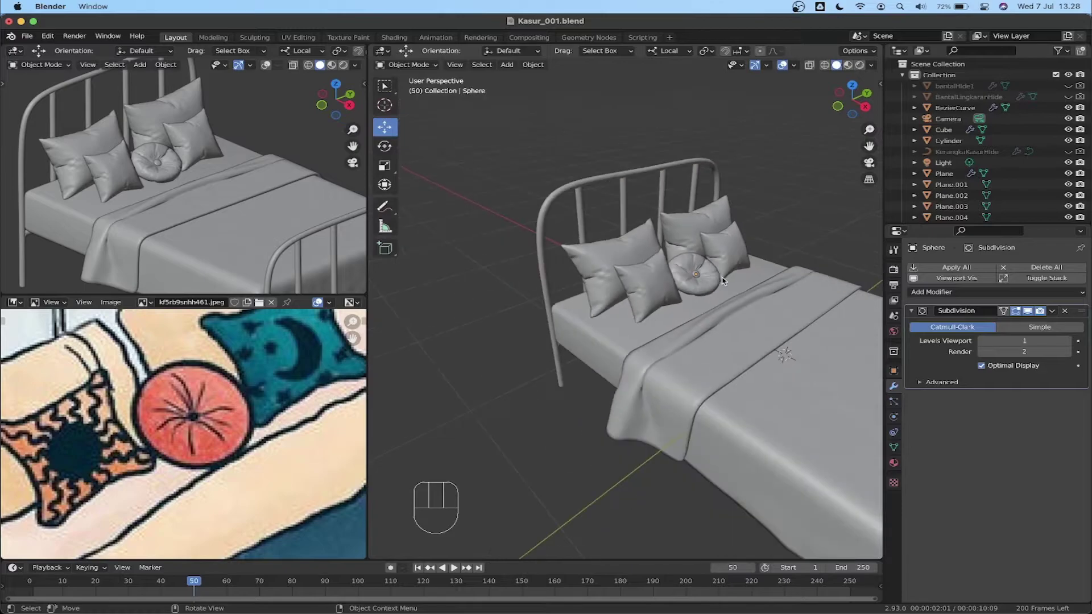
{"action": "scroll", "coordinate": [285, 406], "scroll_direction": "down", "scroll_amount": 5}
{"action": "middle_click_drag", "start_coordinate": [241, 419], "coordinate": [147, 391], "text": "shift"}
{"action": "scroll", "coordinate": [705, 314], "scroll_direction": "down", "scroll_amount": 3}
{"action": "middle_click_drag", "start_coordinate": [703, 313], "coordinate": [581, 304], "text": "shift"}
{"action": "scroll", "coordinate": [574, 318], "scroll_direction": "up", "scroll_amount": 1}
{"action": "scroll", "coordinate": [607, 300], "scroll_direction": "up", "scroll_amount": 2}
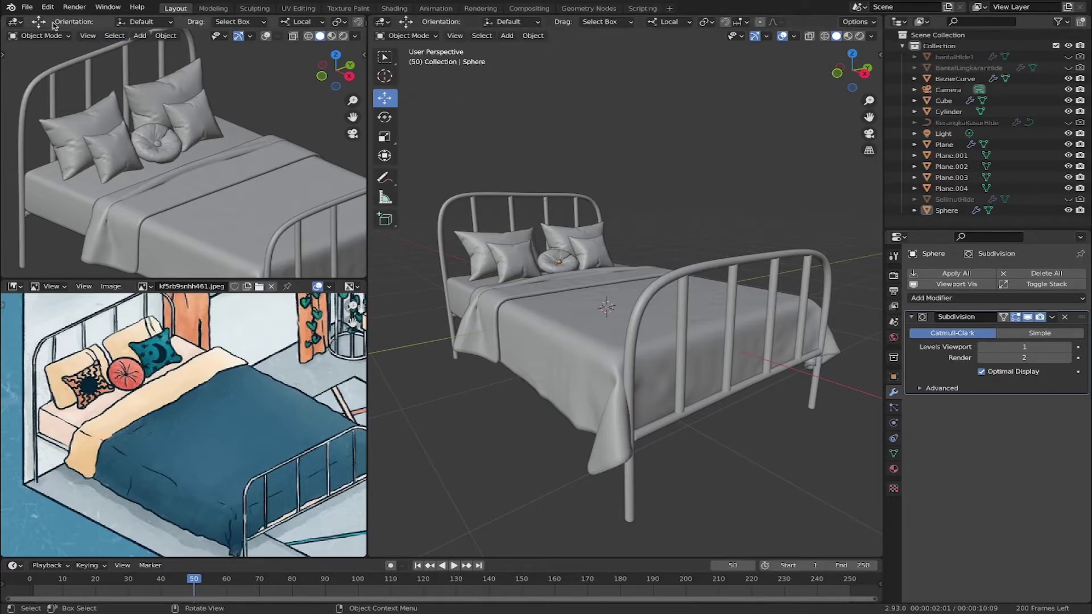
Save the scene as a new incremental file named Kasur_002.blend.
{"action": "left_click", "coordinate": [27, 7]}
{"action": "left_click", "coordinate": [50, 90]}
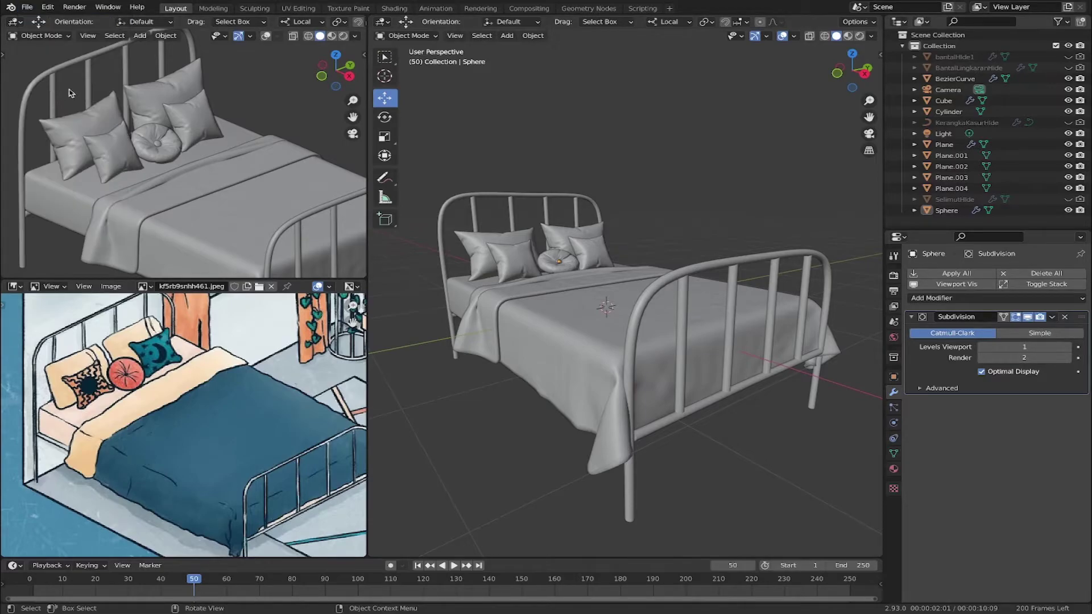
{"action": "left_click", "coordinate": [434, 477]}
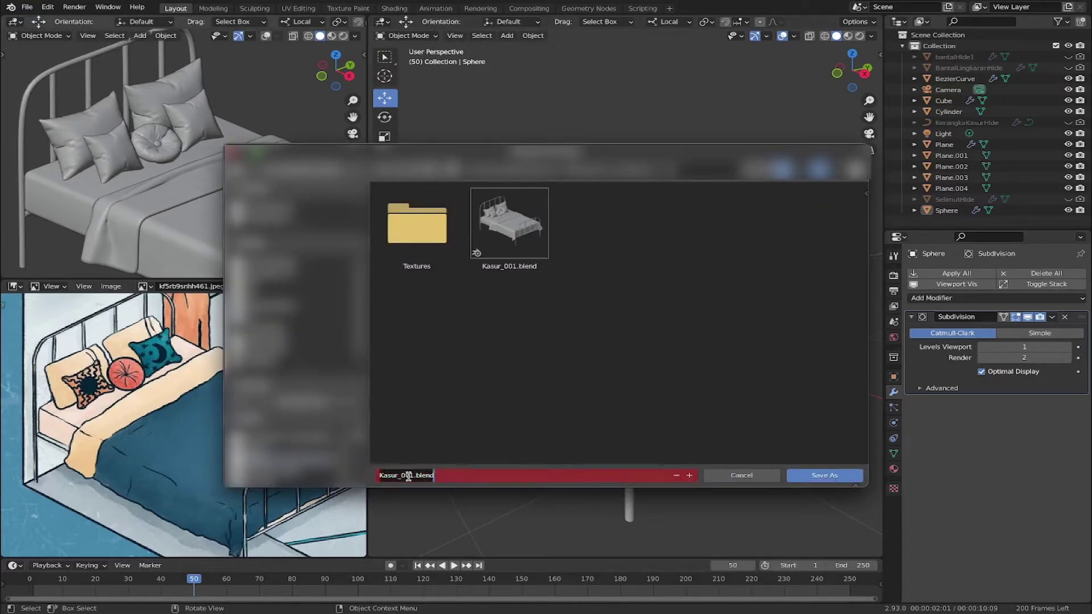
{"action": "left_click", "coordinate": [413, 475]}
{"action": "left_click", "coordinate": [706, 446]}
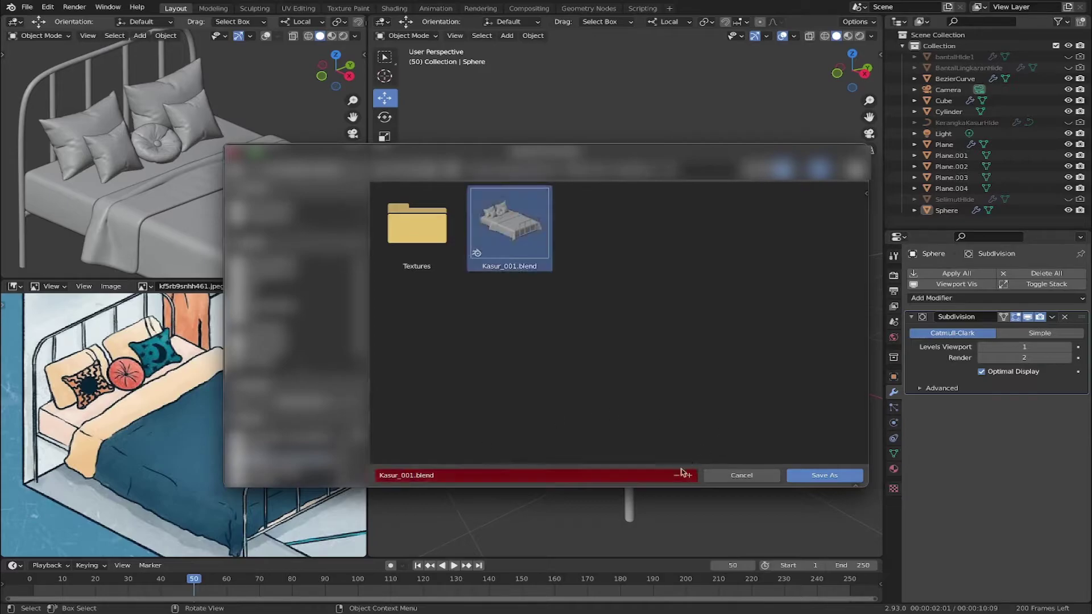
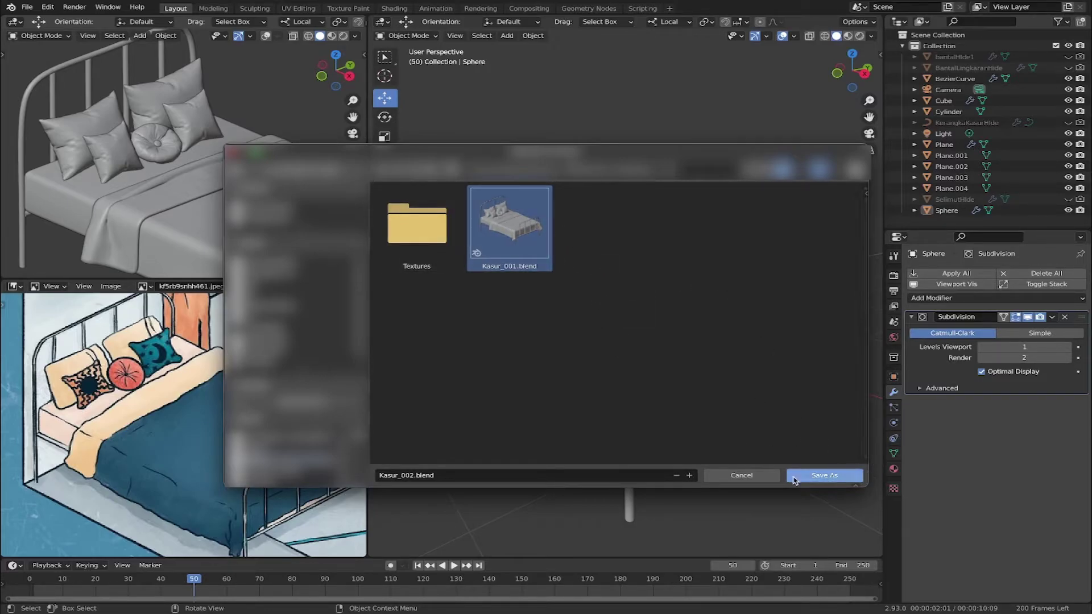
{"action": "left_click", "coordinate": [824, 477]}
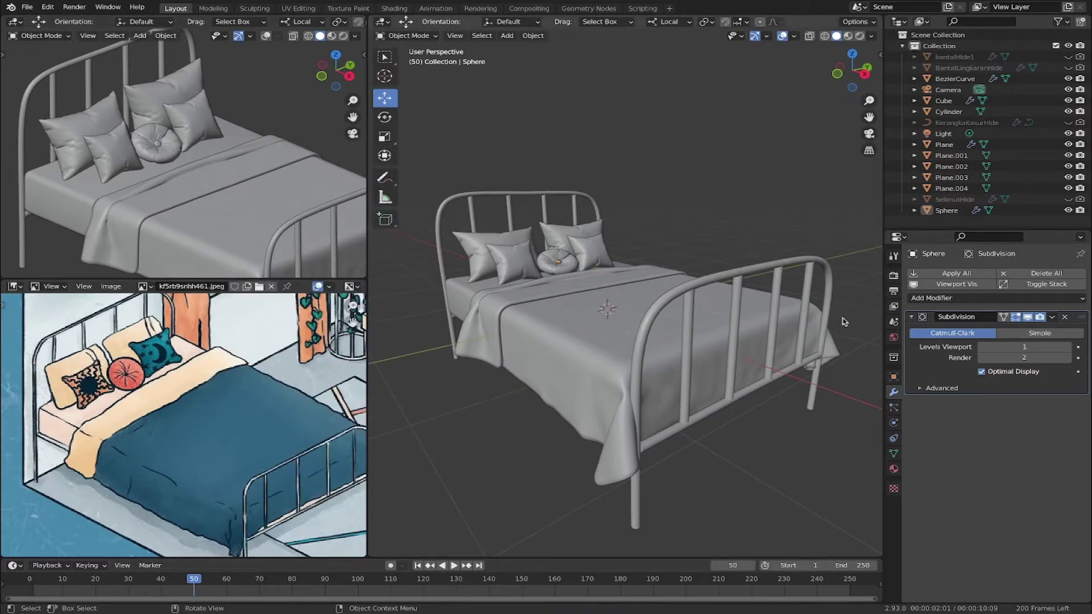
Set the render engine to Cycles and enable adaptive sampling and NLM render denoising.
{"action": "left_click", "coordinate": [894, 275]}
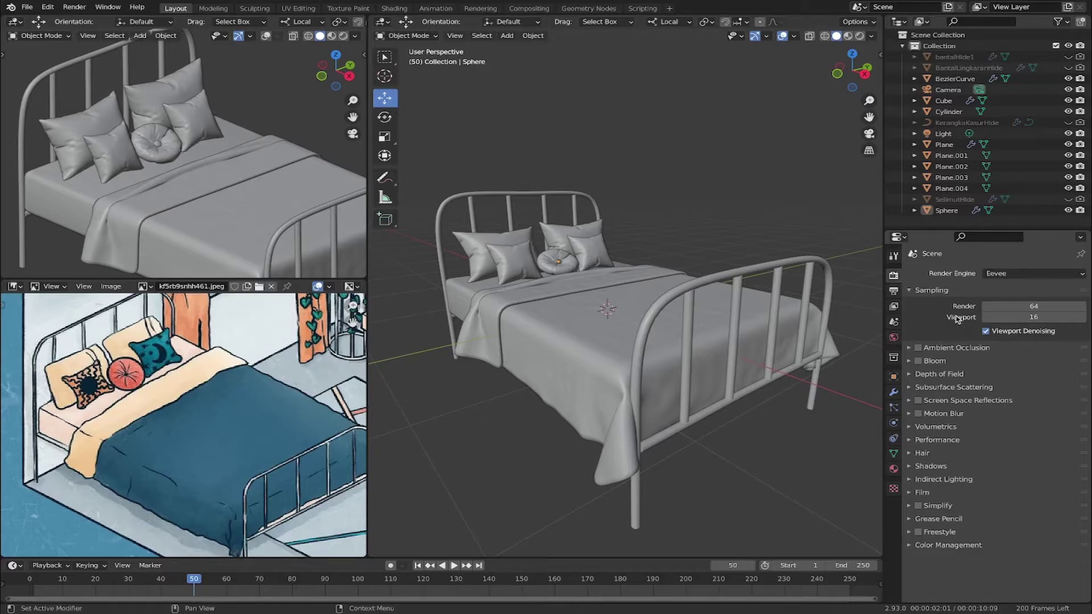
{"action": "left_click", "coordinate": [1022, 275]}
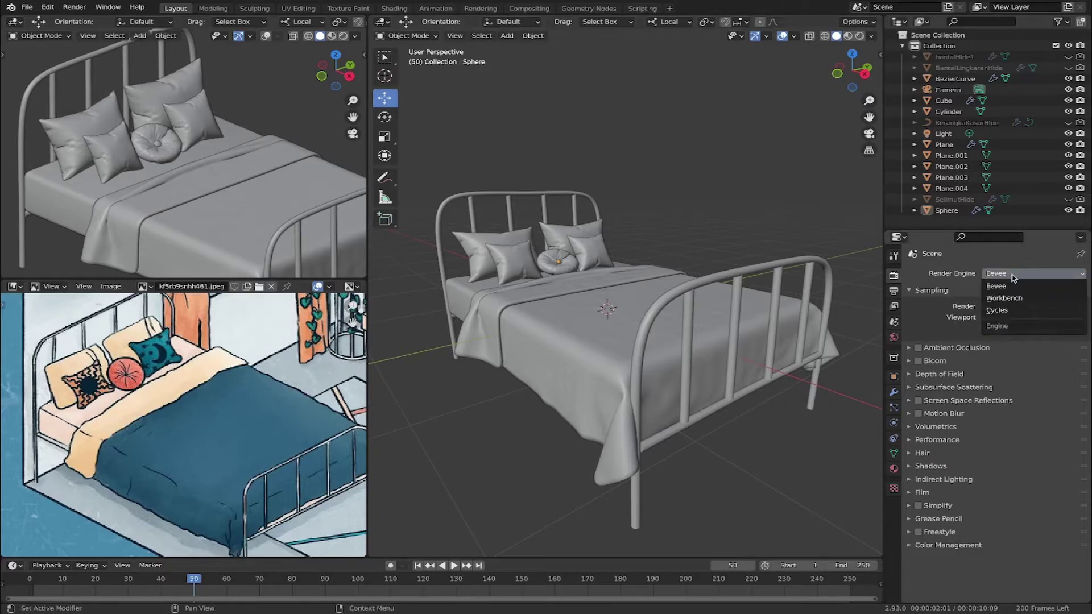
{"action": "left_click", "coordinate": [1013, 312]}
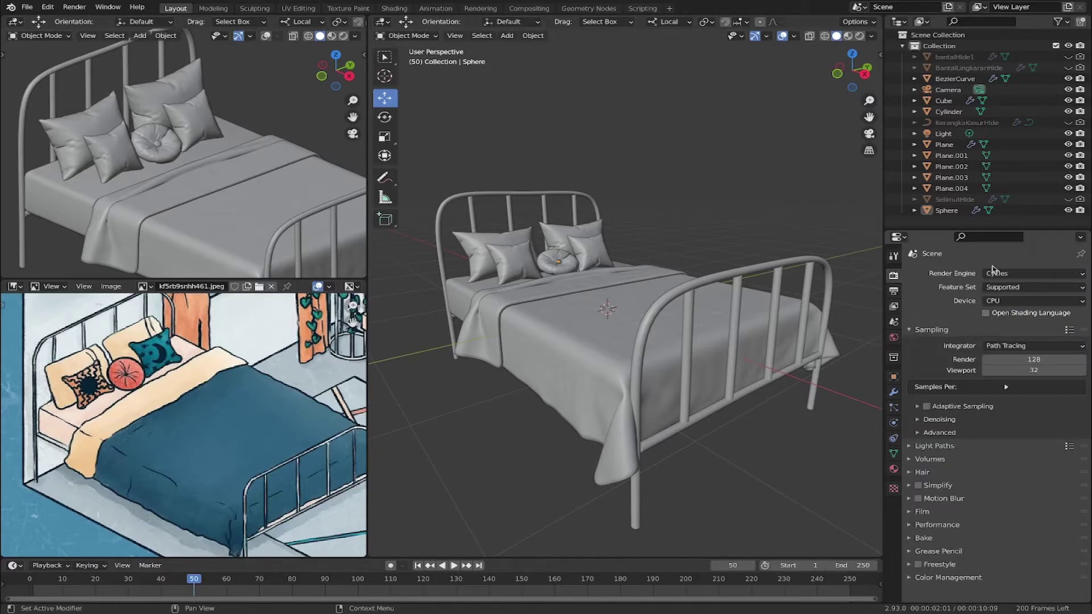
{"action": "left_click", "coordinate": [926, 406]}
{"action": "left_click", "coordinate": [937, 422]}
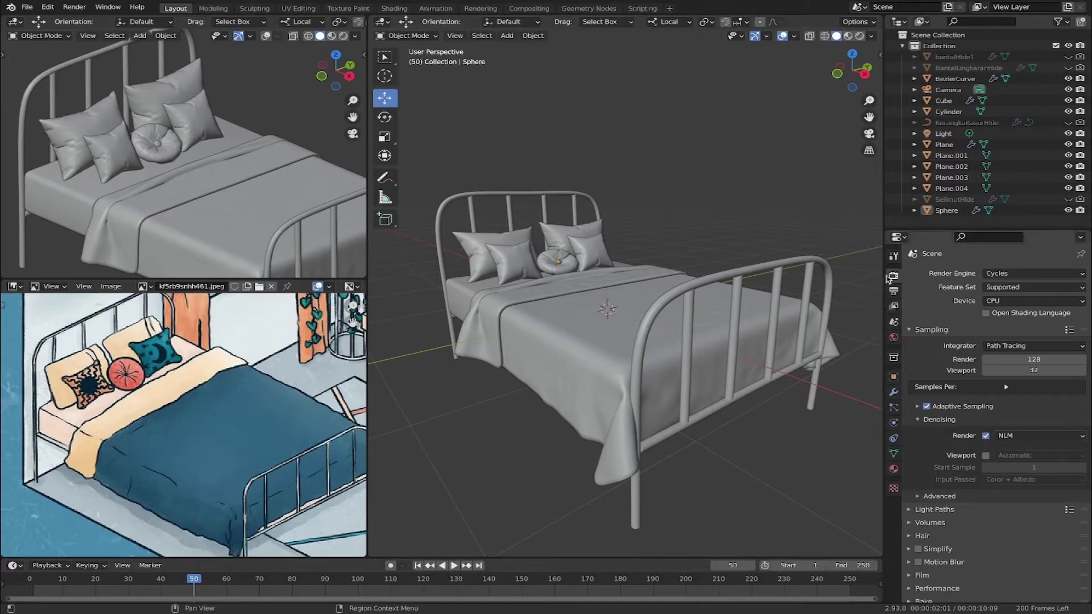
Delete the default light above the bed from the scene.
{"action": "left_click", "coordinate": [894, 337]}
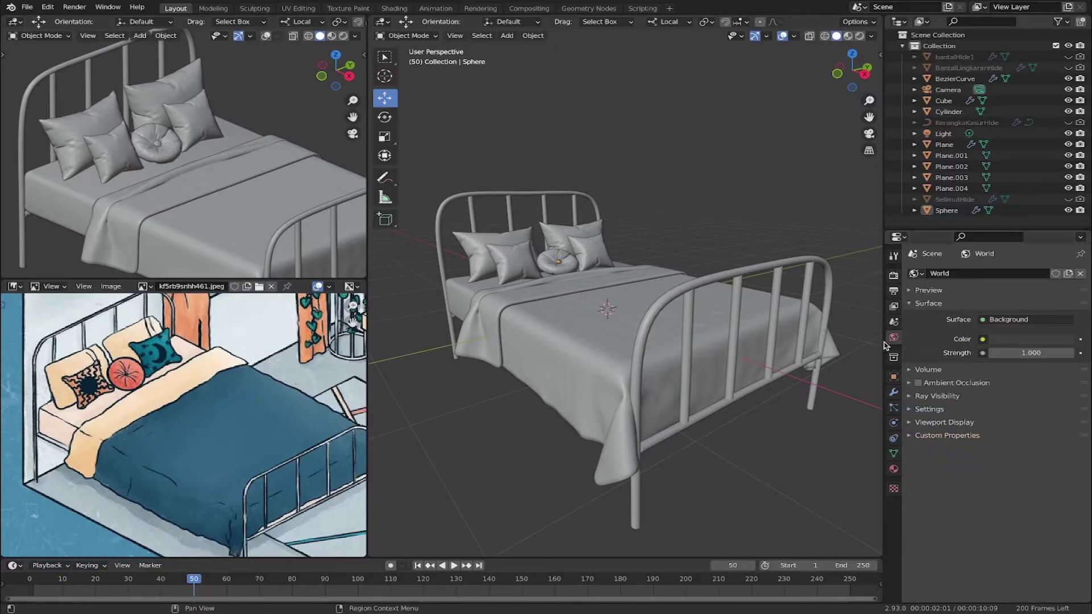
{"action": "middle_click_drag", "start_coordinate": [755, 223], "coordinate": [751, 230]}
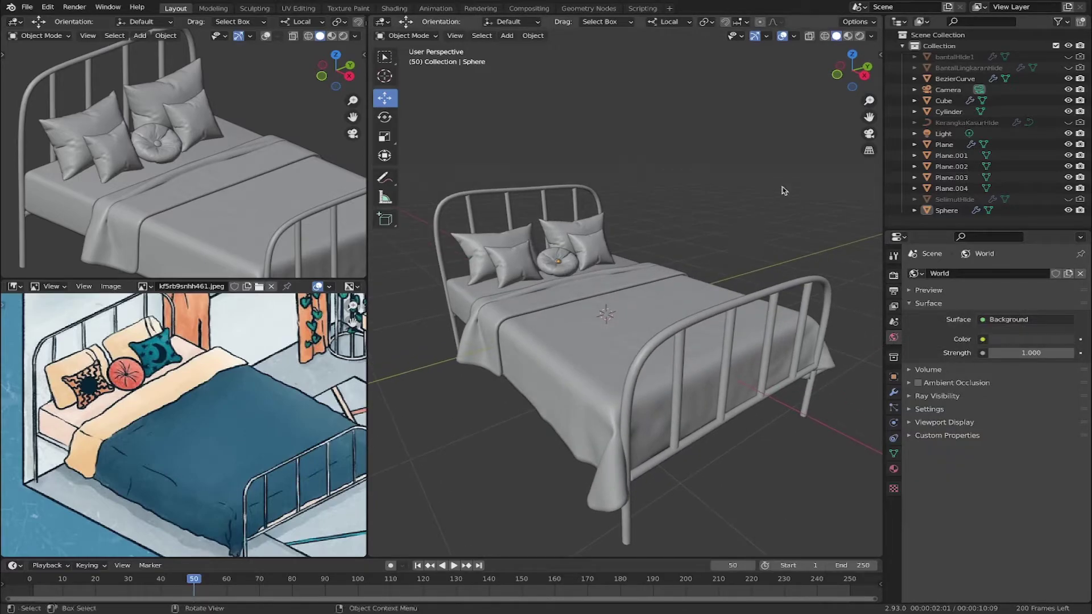
{"action": "scroll", "coordinate": [684, 203], "scroll_direction": "down", "scroll_amount": 8}
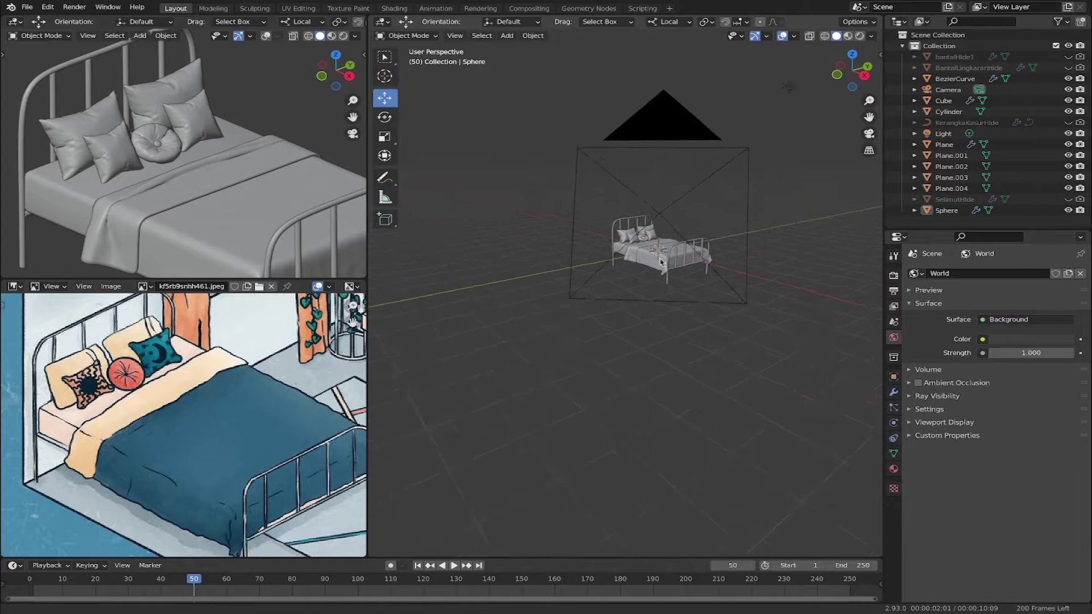
{"action": "middle_click_drag", "start_coordinate": [770, 121], "coordinate": [738, 234], "text": "shift"}
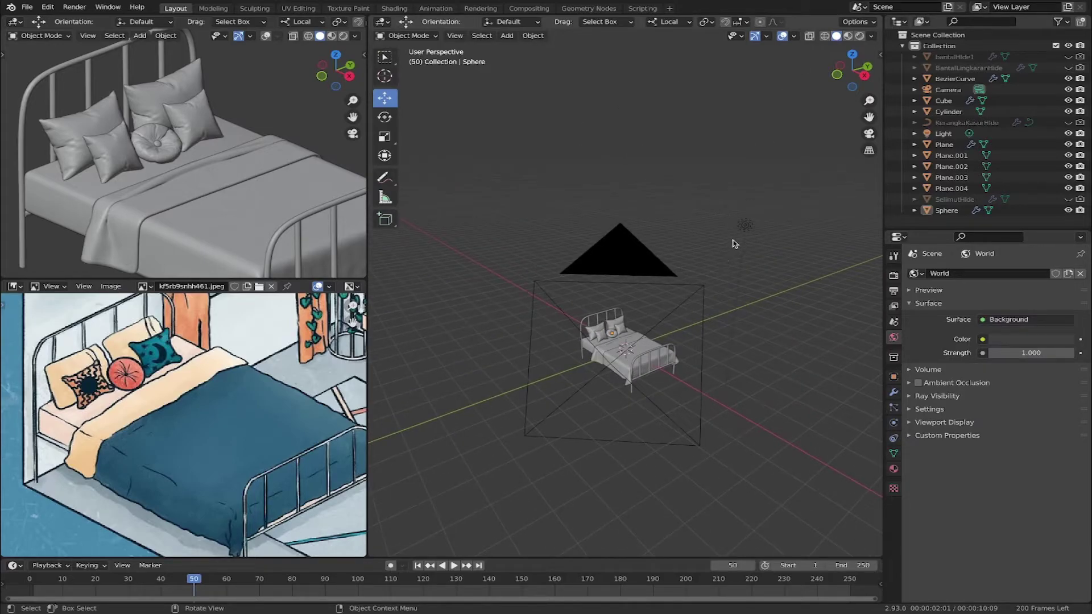
{"action": "left_click", "coordinate": [745, 226]}
{"action": "middle_click_drag", "start_coordinate": [746, 265], "coordinate": [687, 217]}
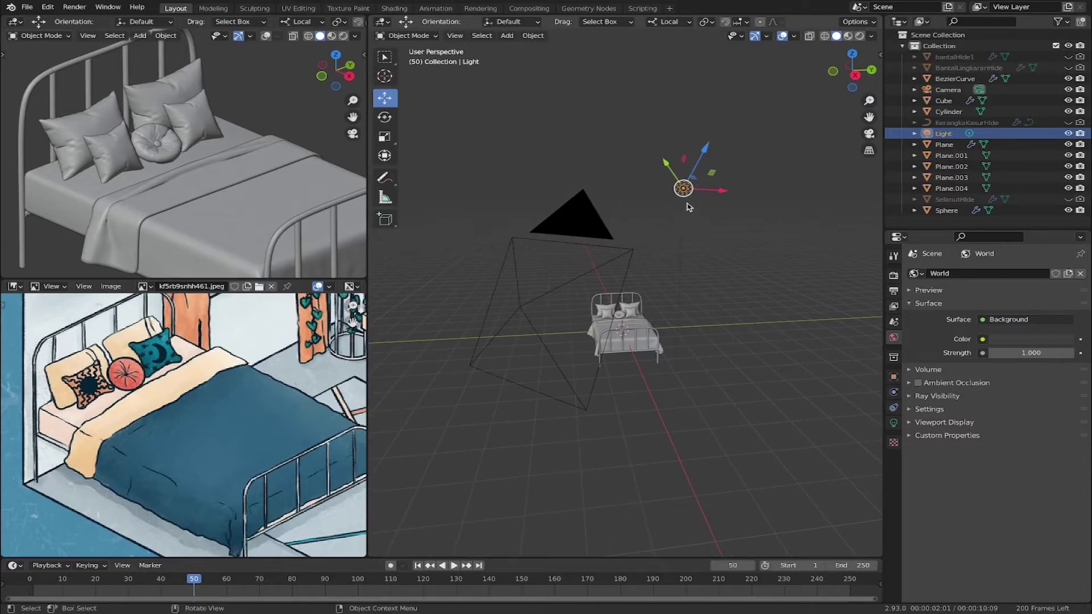
{"action": "key", "text": "x"}
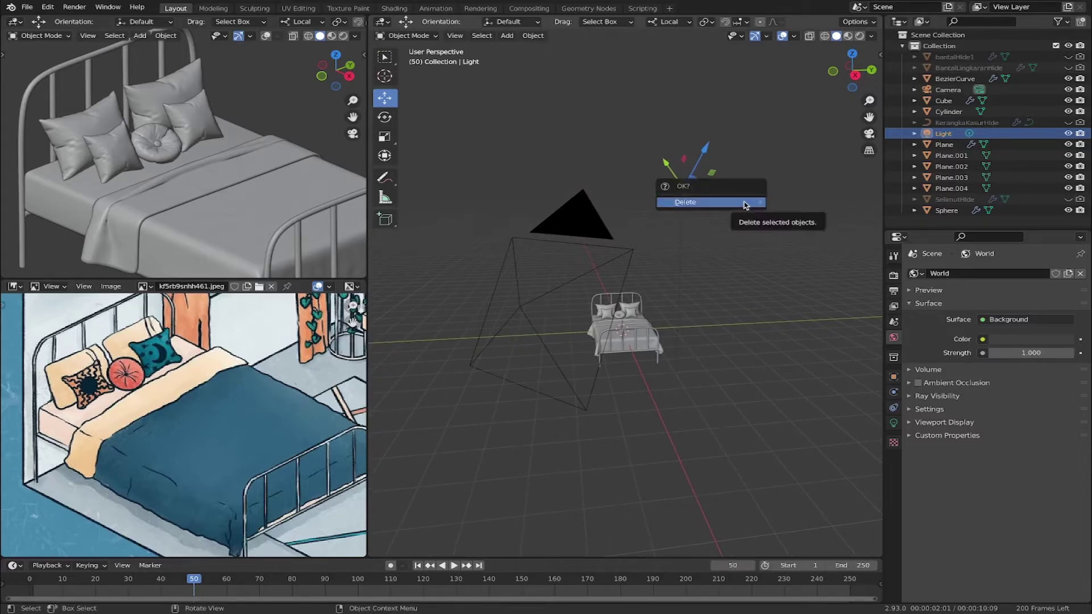
{"action": "left_click", "coordinate": [745, 204]}
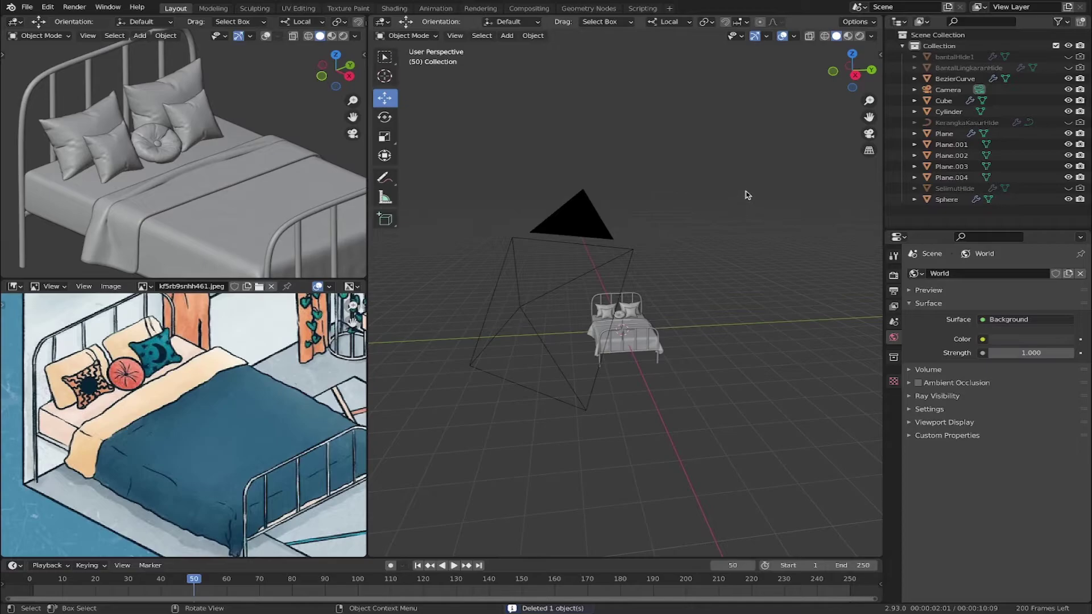
Turn on the Screencast Keys display in the 3D viewport.
{"action": "left_click", "coordinate": [880, 56]}
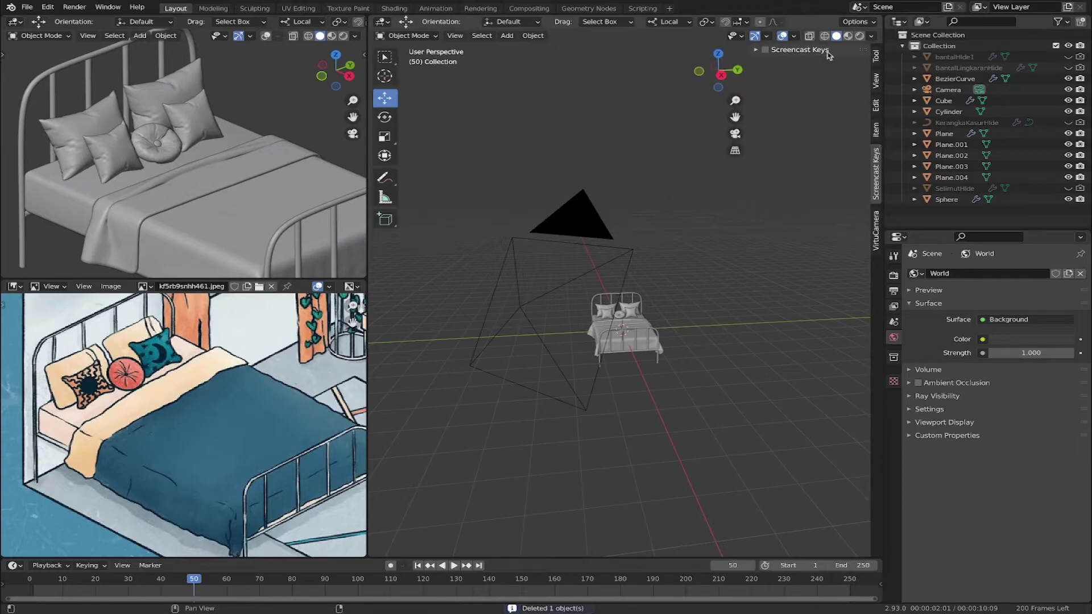
{"action": "key", "text": "n"}
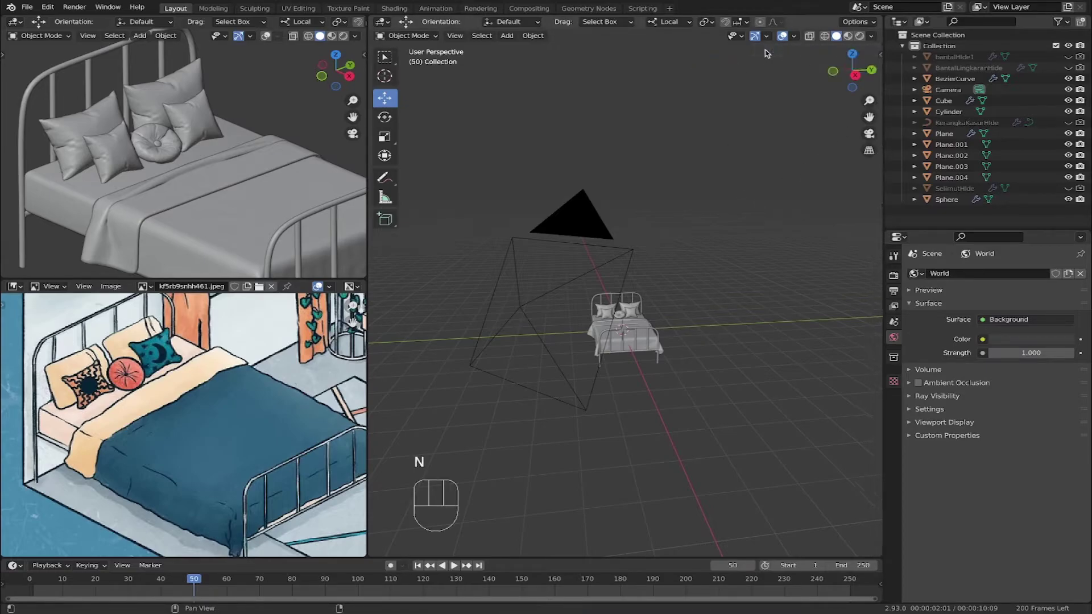
Use an Environment Texture for the world background's colour.
{"action": "middle_click_drag", "start_coordinate": [639, 314], "coordinate": [754, 331]}
{"action": "middle_click_drag", "start_coordinate": [671, 329], "coordinate": [759, 296]}
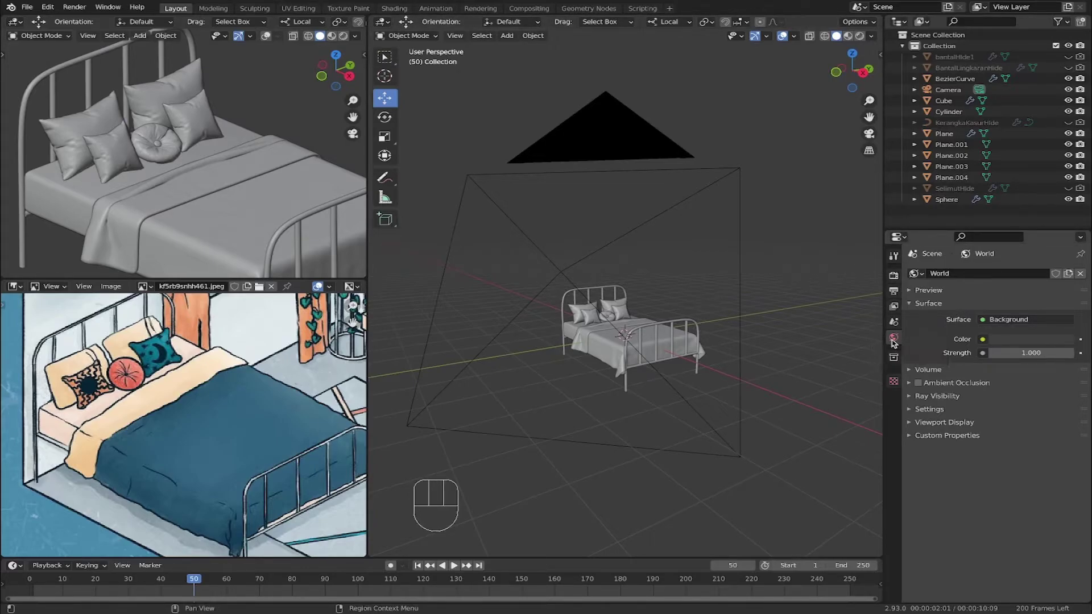
{"action": "left_click", "coordinate": [982, 340]}
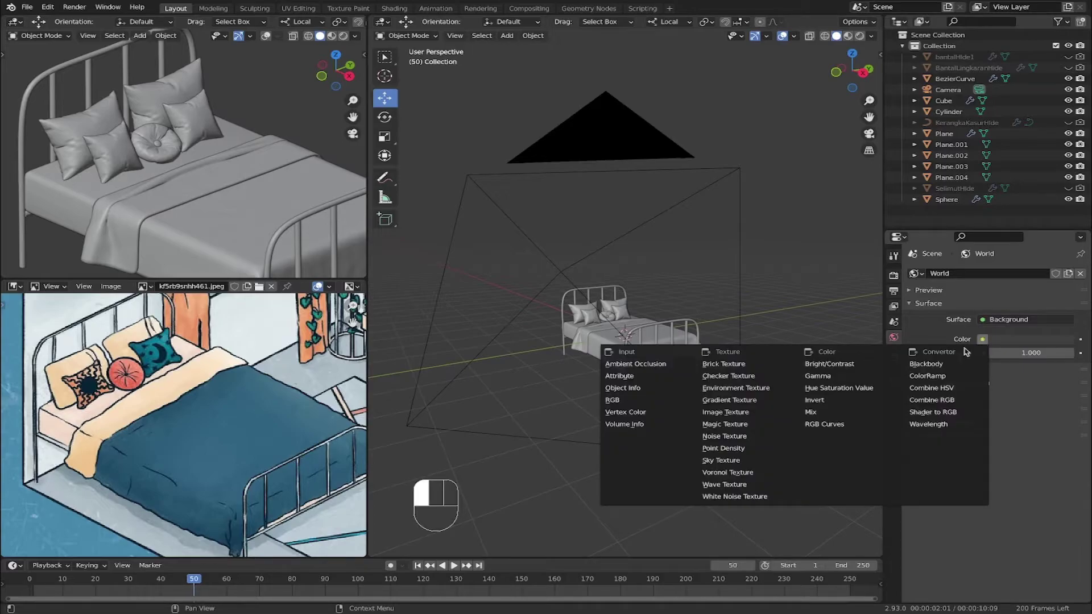
{"action": "left_click", "coordinate": [739, 389]}
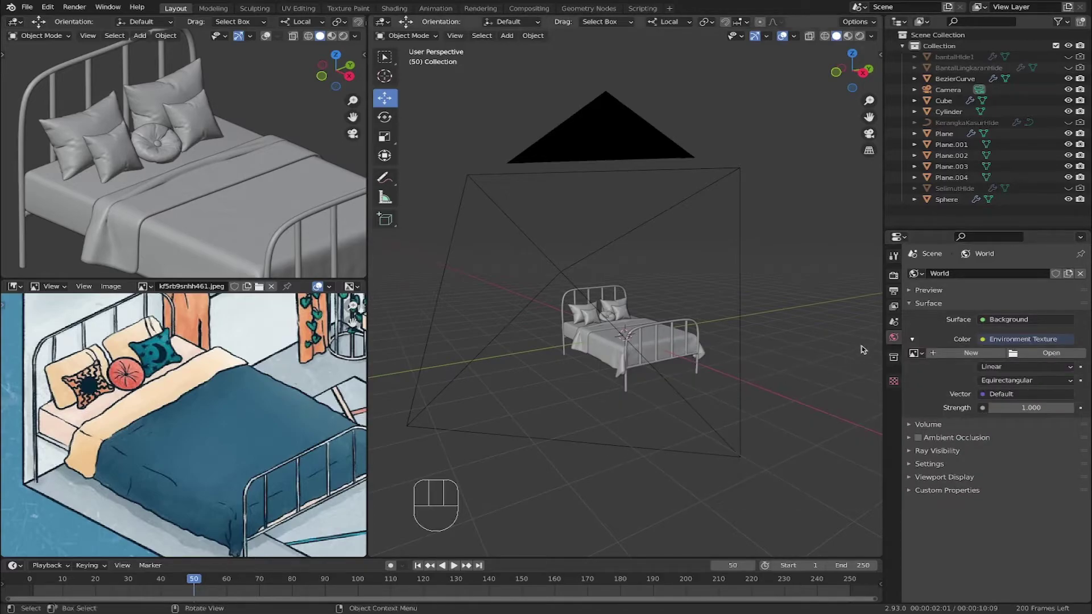
Load studio_small_03_4k.hdr as the image for the world's environment texture.
{"action": "left_click", "coordinate": [1041, 353]}
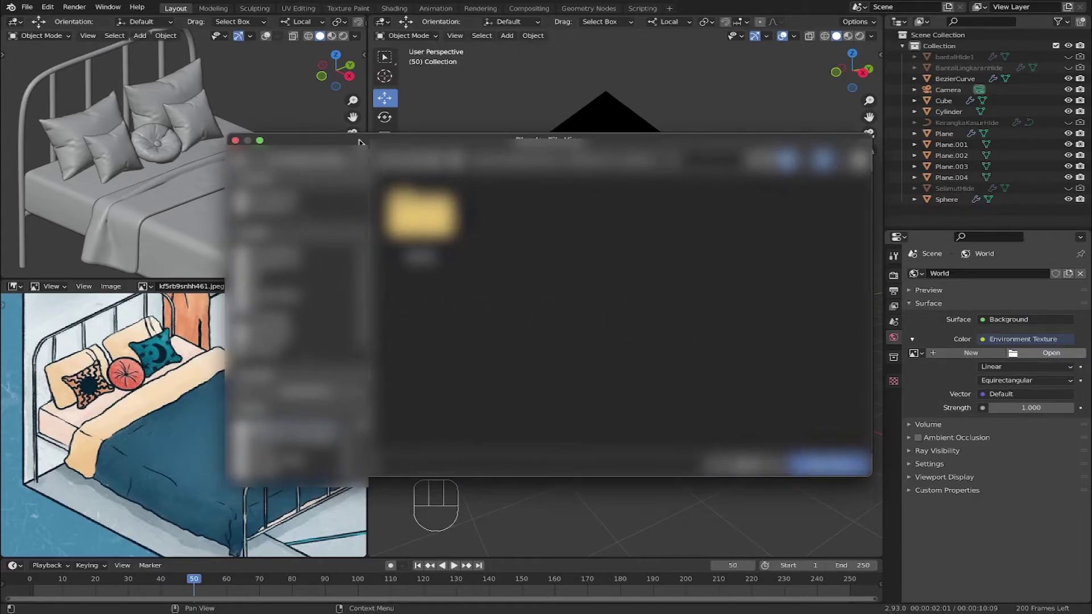
{"action": "left_click", "coordinate": [285, 275]}
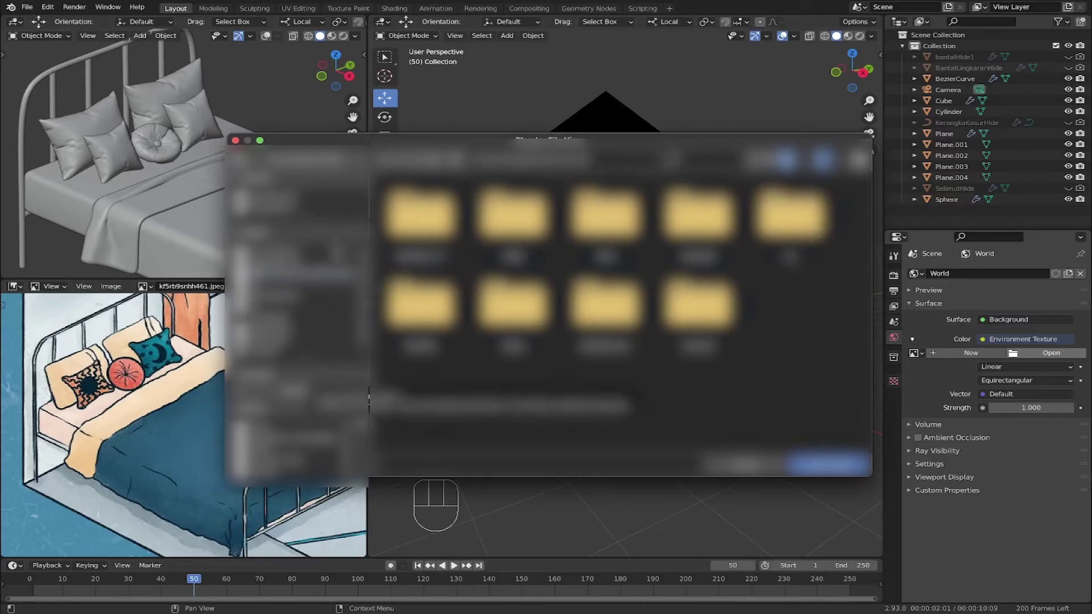
{"action": "double_click", "coordinate": [514, 227]}
{"action": "left_click", "coordinate": [713, 236]}
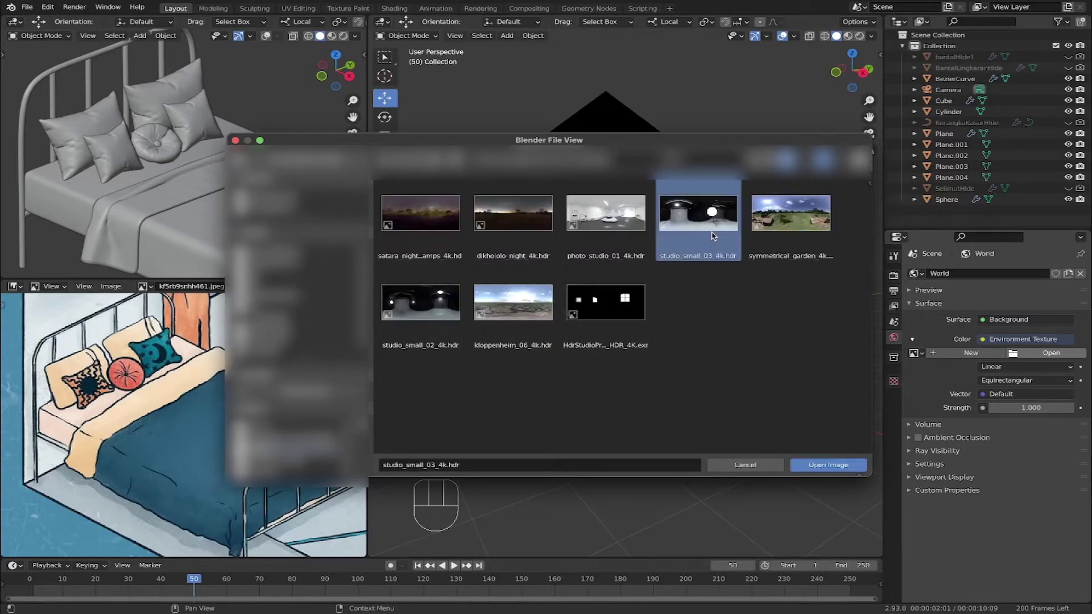
{"action": "left_click", "coordinate": [846, 466]}
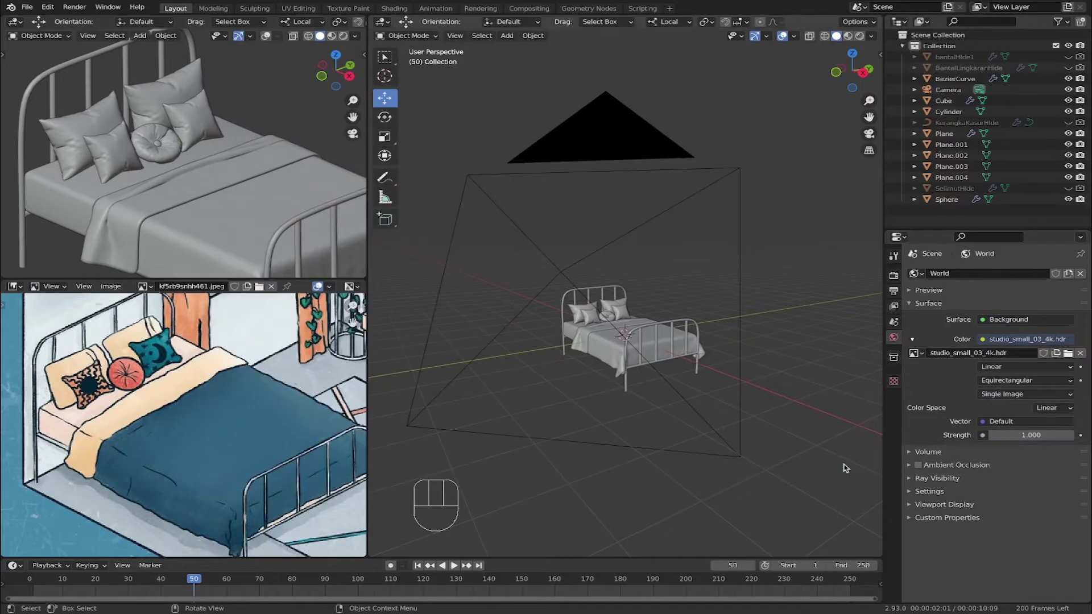
Preview the bed with the environment lighting in Rendered viewport shading.
{"action": "scroll", "coordinate": [698, 278], "scroll_direction": "up", "scroll_amount": 3}
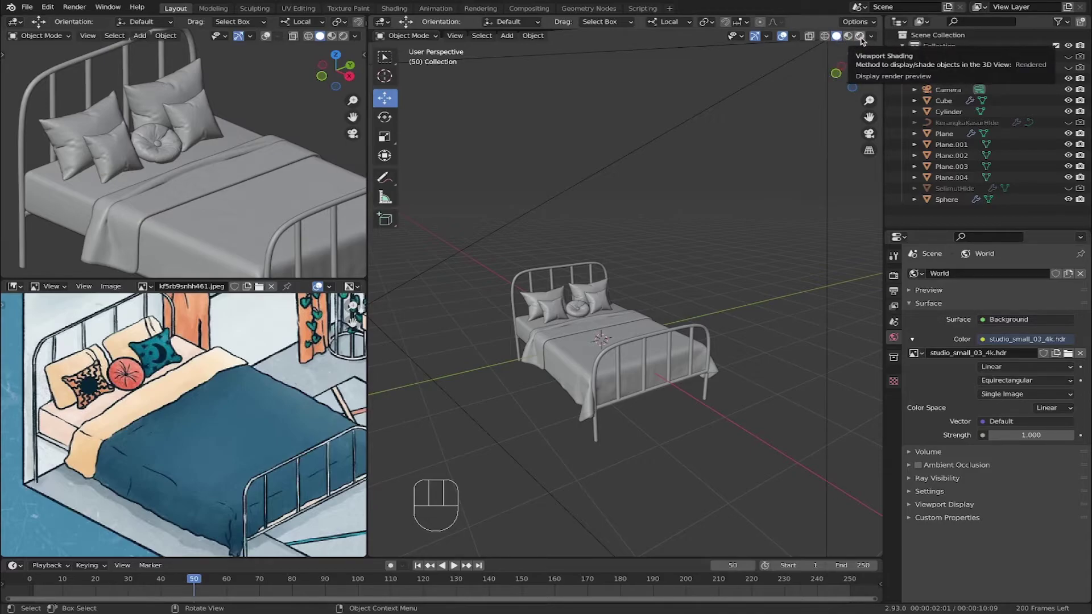
{"action": "left_click", "coordinate": [860, 37]}
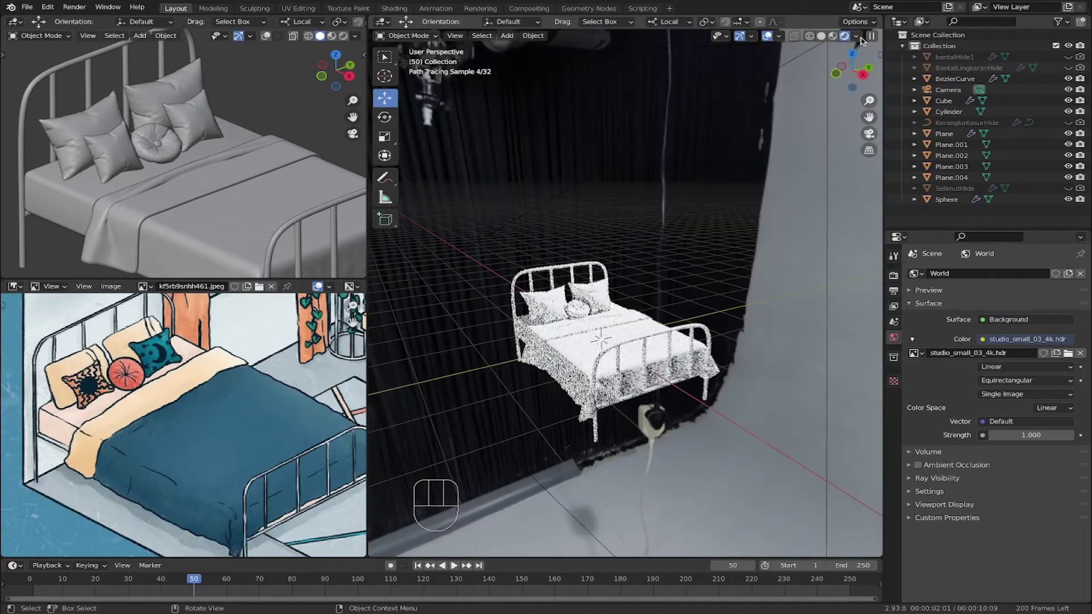
{"action": "mouse_move", "coordinate": [620, 367]}
{"action": "middle_mouse_down", "text": "shift"}
{"action": "mouse_move", "coordinate": [620, 354]}
{"action": "mouse_move", "coordinate": [662, 348]}
{"action": "mouse_move", "coordinate": [698, 242]}
{"action": "middle_mouse_up", "text": "shift"}
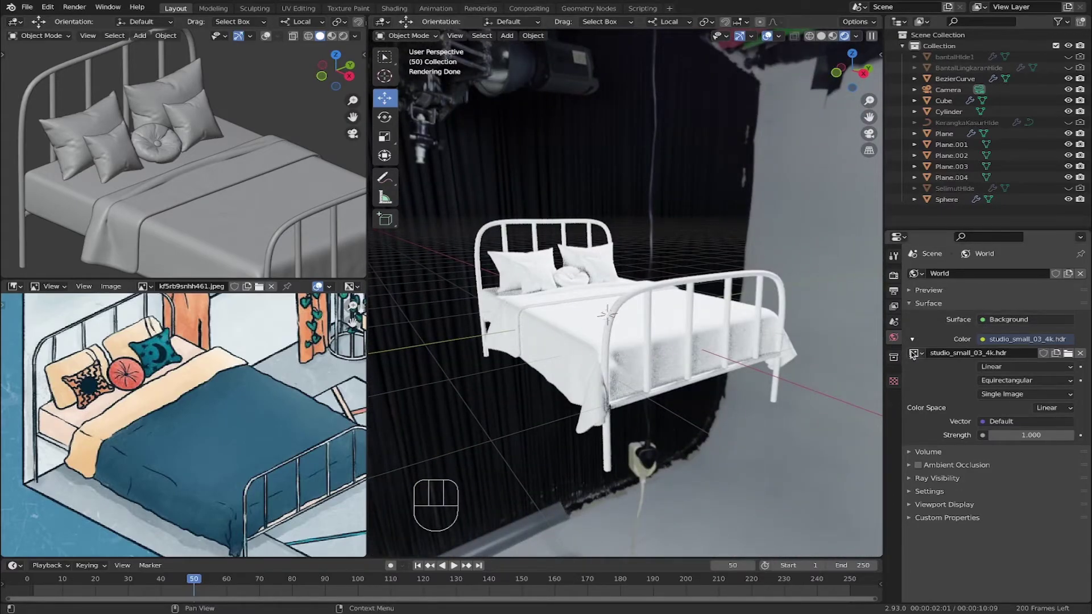
Enable the Transparent film option in the render settings so the environment image is hidden behind the bed.
{"action": "left_click", "coordinate": [893, 276]}
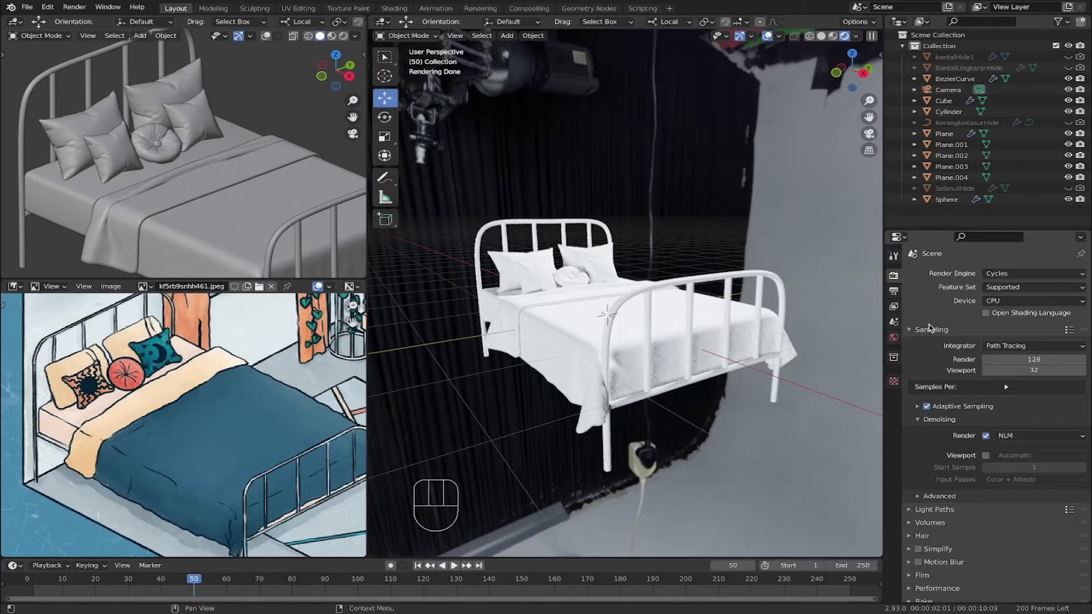
{"action": "scroll", "coordinate": [933, 404], "scroll_direction": "down", "scroll_amount": 2}
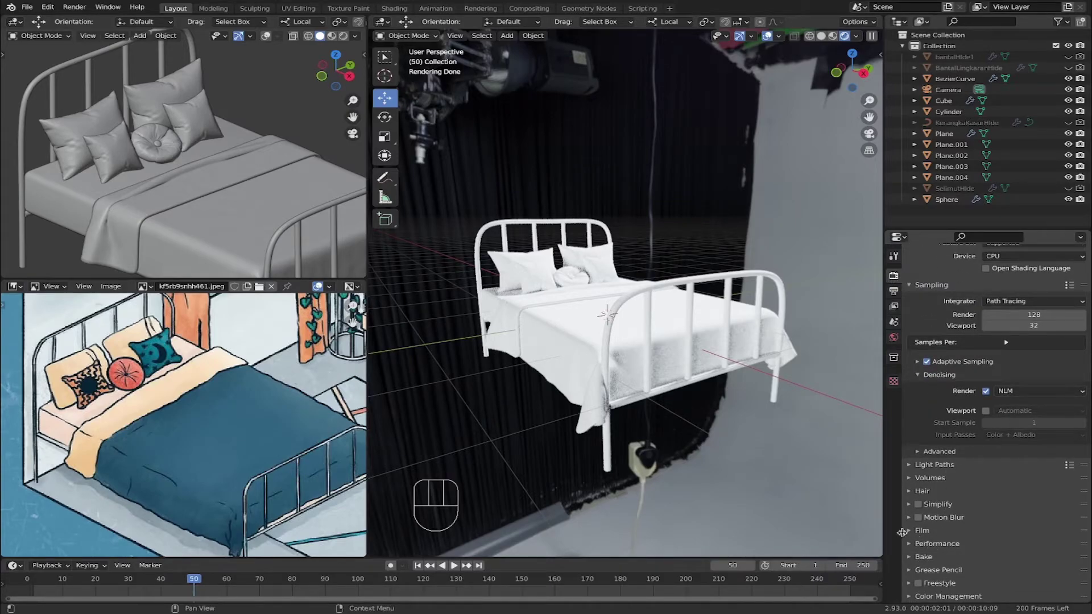
{"action": "left_click", "coordinate": [912, 534]}
{"action": "scroll", "coordinate": [983, 532], "scroll_direction": "down", "scroll_amount": 5}
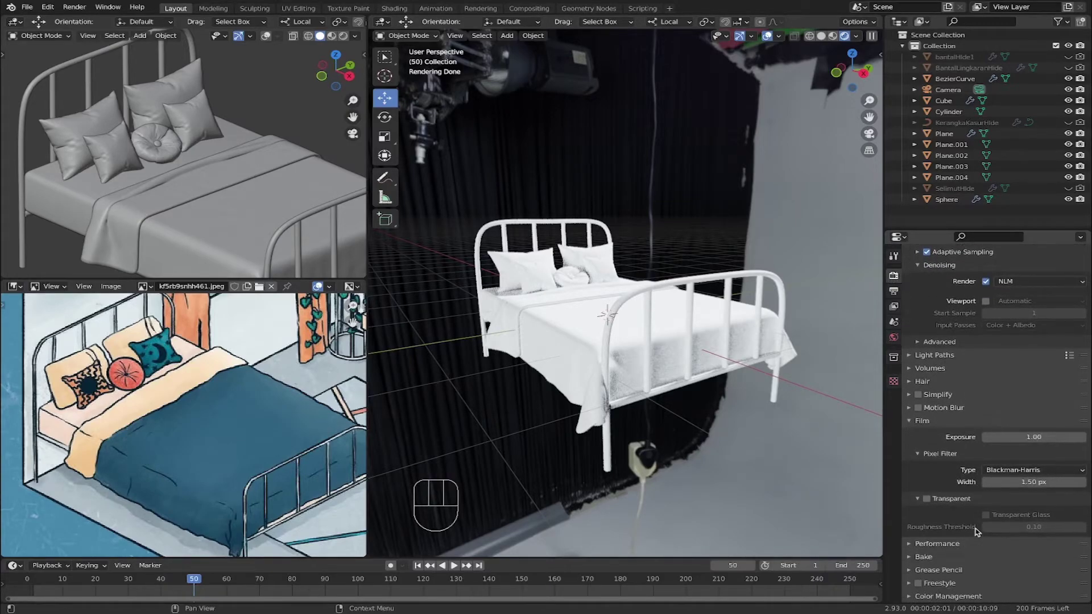
{"action": "left_click", "coordinate": [927, 499]}
{"action": "mouse_move", "coordinate": [594, 266]}
{"action": "middle_mouse_down"}
{"action": "mouse_move", "coordinate": [607, 287]}
{"action": "mouse_move", "coordinate": [595, 267]}
{"action": "mouse_move", "coordinate": [603, 276]}
{"action": "middle_mouse_up"}
{"action": "scroll", "coordinate": [594, 267], "scroll_direction": "up", "scroll_amount": 3}
{"action": "scroll", "coordinate": [592, 318], "scroll_direction": "down", "scroll_amount": 2}
{"action": "middle_click_drag", "start_coordinate": [603, 344], "coordinate": [583, 322], "text": "shift"}
{"action": "scroll", "coordinate": [592, 322], "scroll_direction": "up", "scroll_amount": 1}
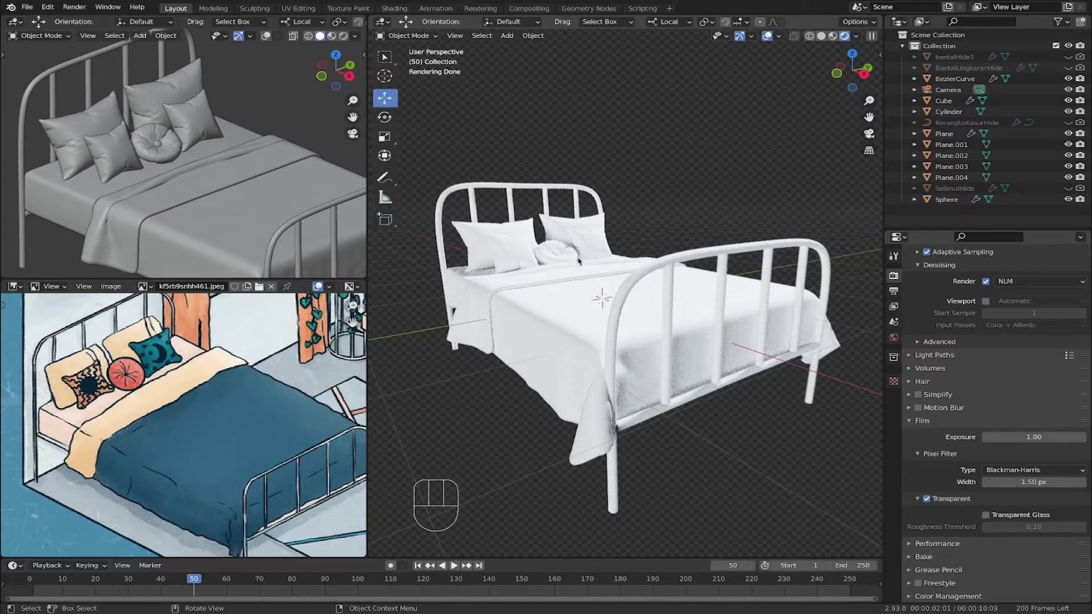
Switch the large 3D viewport to Material Preview shading and light it with the Scene World.
{"action": "left_click", "coordinate": [833, 37]}
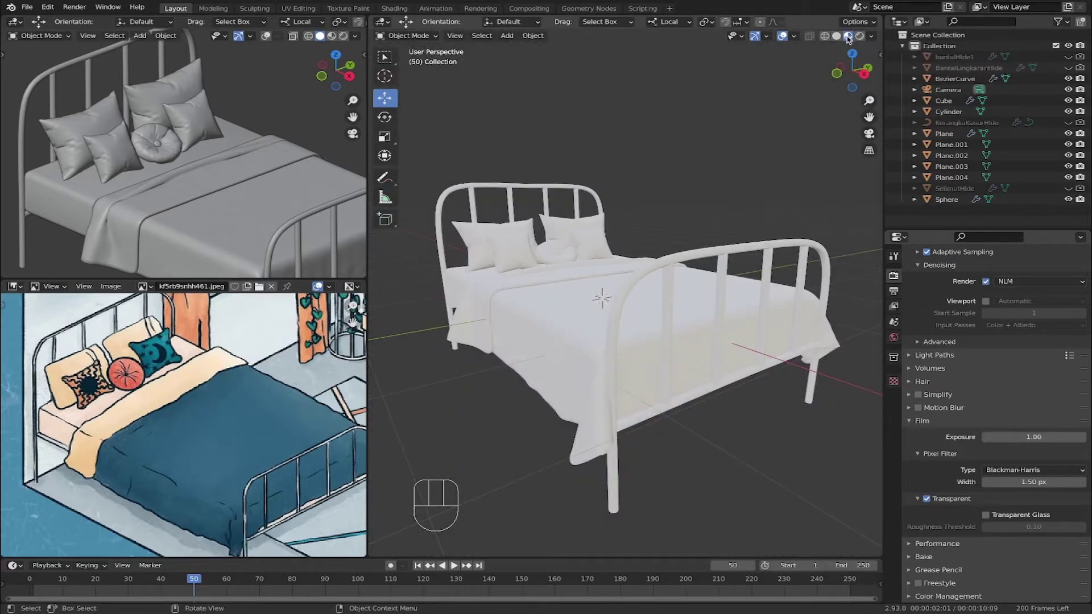
{"action": "left_click", "coordinate": [875, 38]}
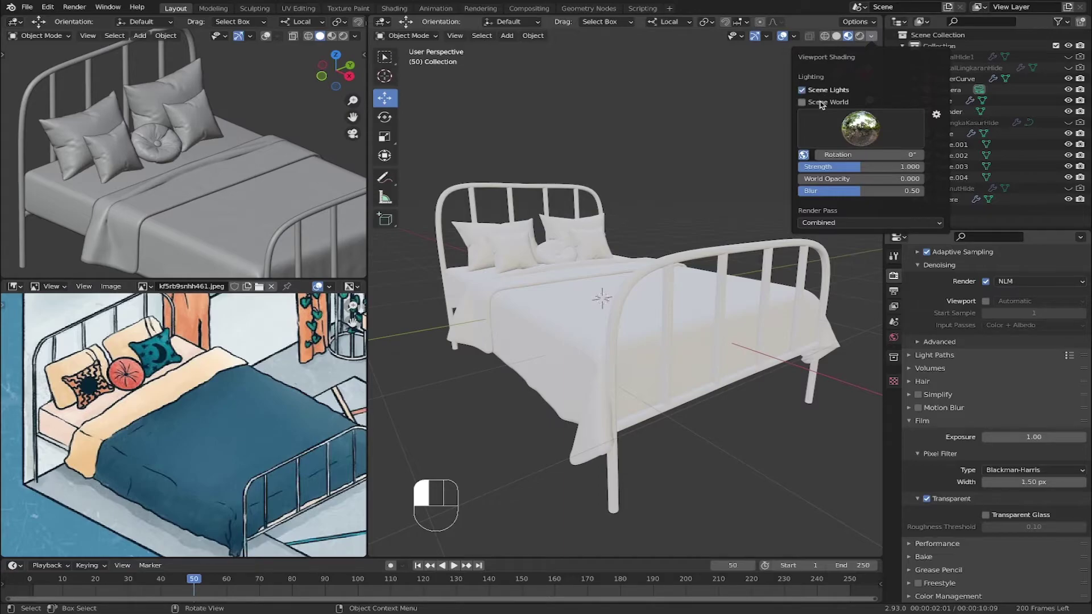
{"action": "left_click", "coordinate": [803, 103]}
{"action": "middle_click_drag", "start_coordinate": [644, 233], "coordinate": [639, 233]}
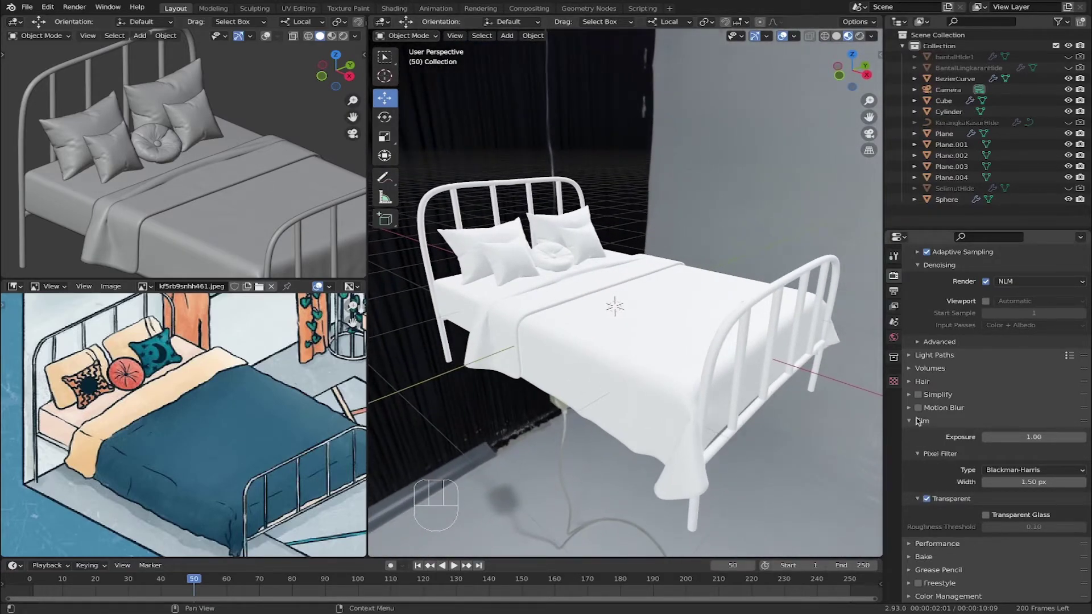
Compare the bed in Rendered shading with Material Preview, ending in Material Preview.
{"action": "left_click", "coordinate": [861, 39]}
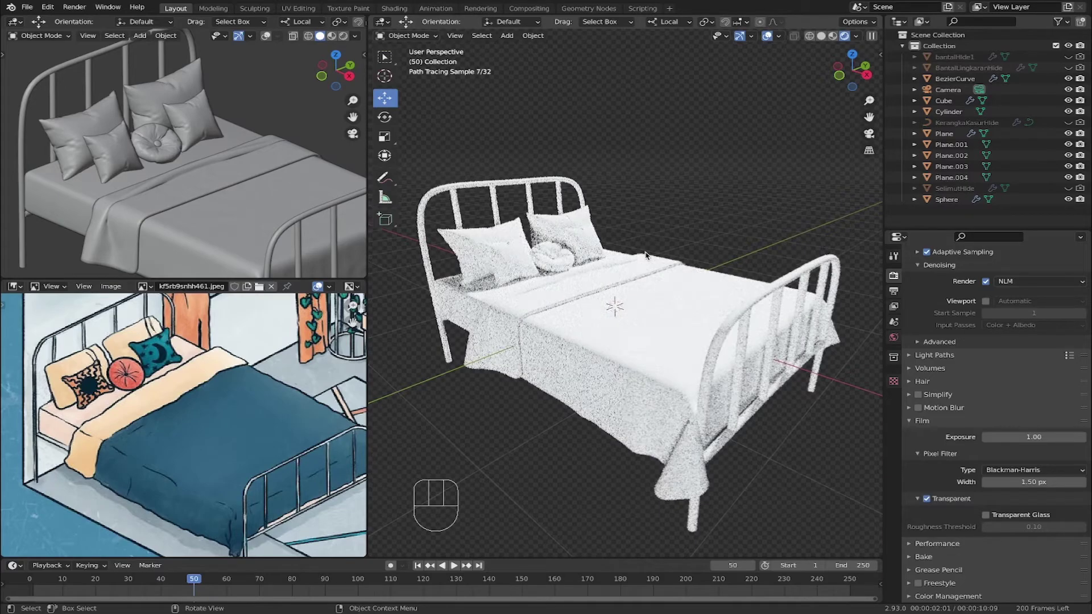
{"action": "left_click", "coordinate": [834, 37]}
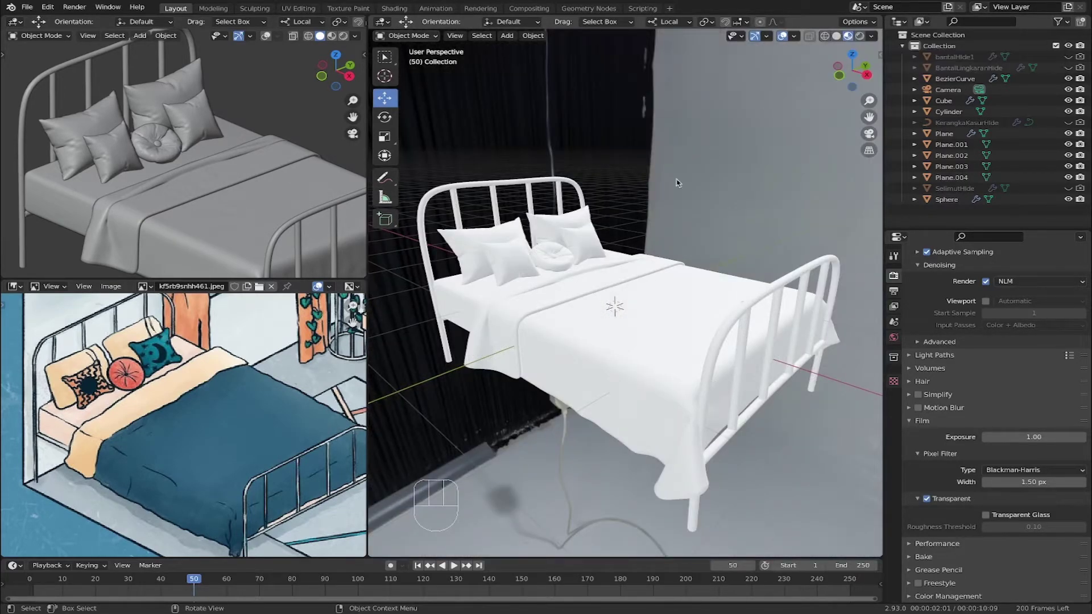
{"action": "middle_click_drag", "start_coordinate": [465, 274], "coordinate": [527, 256], "text": "shift"}
{"action": "middle_click_drag", "start_coordinate": [582, 280], "coordinate": [611, 256], "text": "shift"}
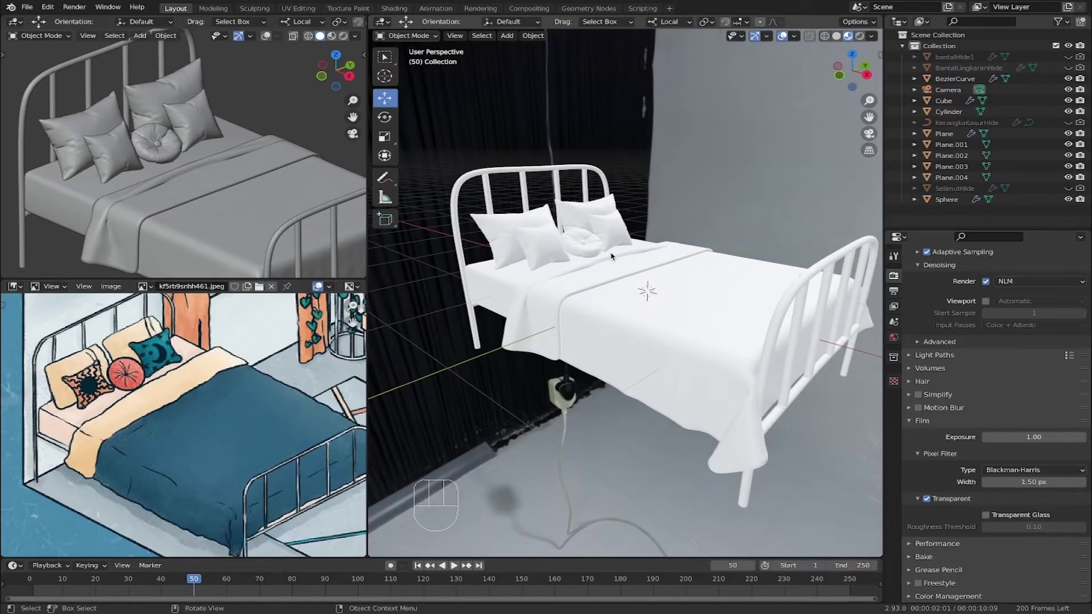
Select the mattress and remove its existing material slot.
{"action": "left_click", "coordinate": [479, 279]}
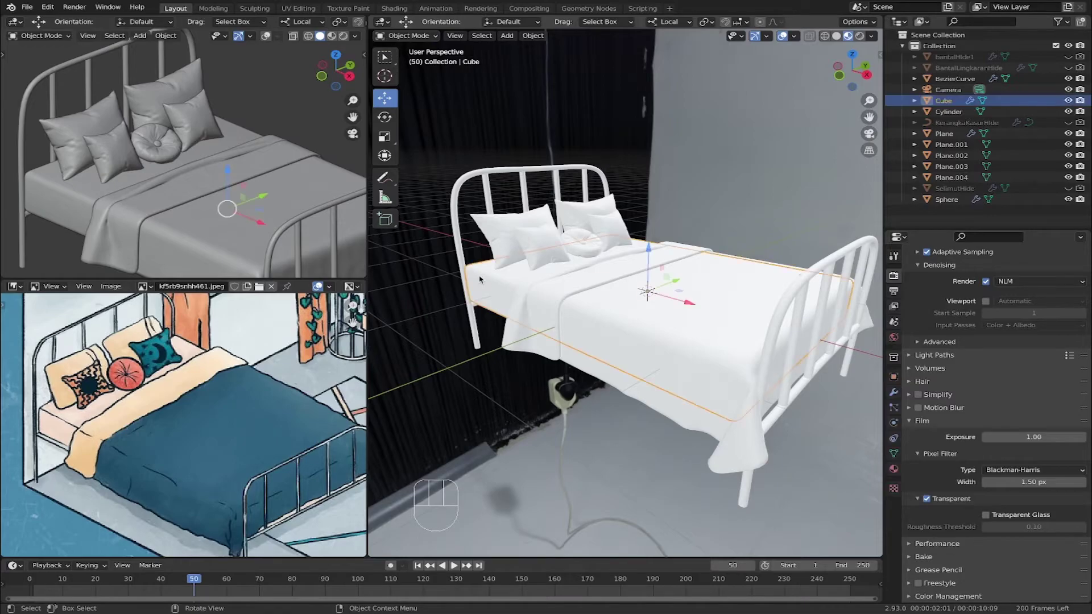
{"action": "left_click", "coordinate": [894, 469]}
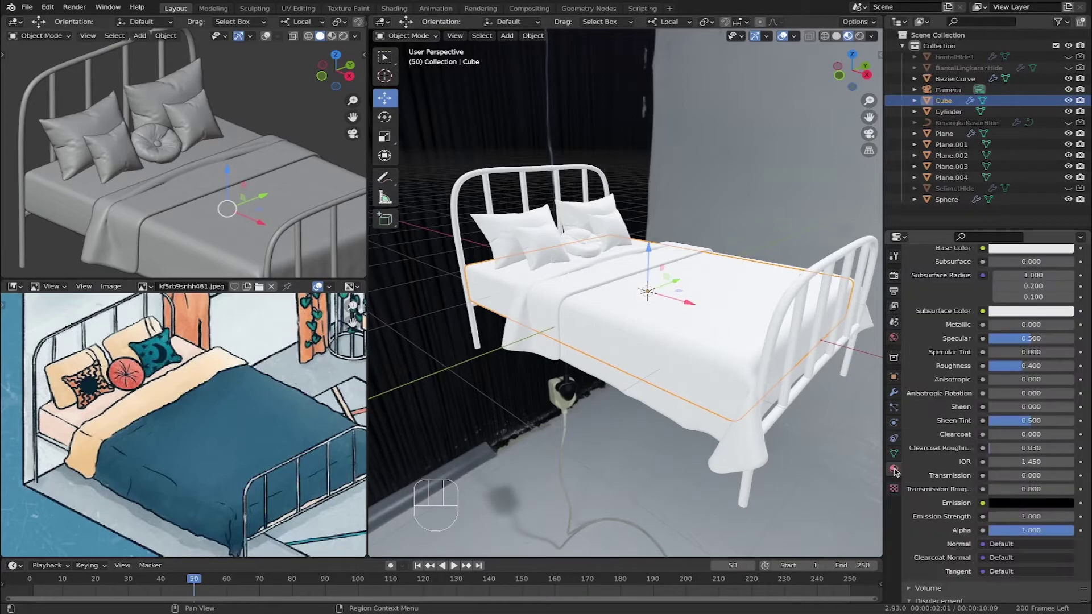
{"action": "scroll", "coordinate": [929, 436], "scroll_direction": "up", "scroll_amount": 2}
{"action": "scroll", "coordinate": [930, 437], "scroll_direction": "up", "scroll_amount": 2}
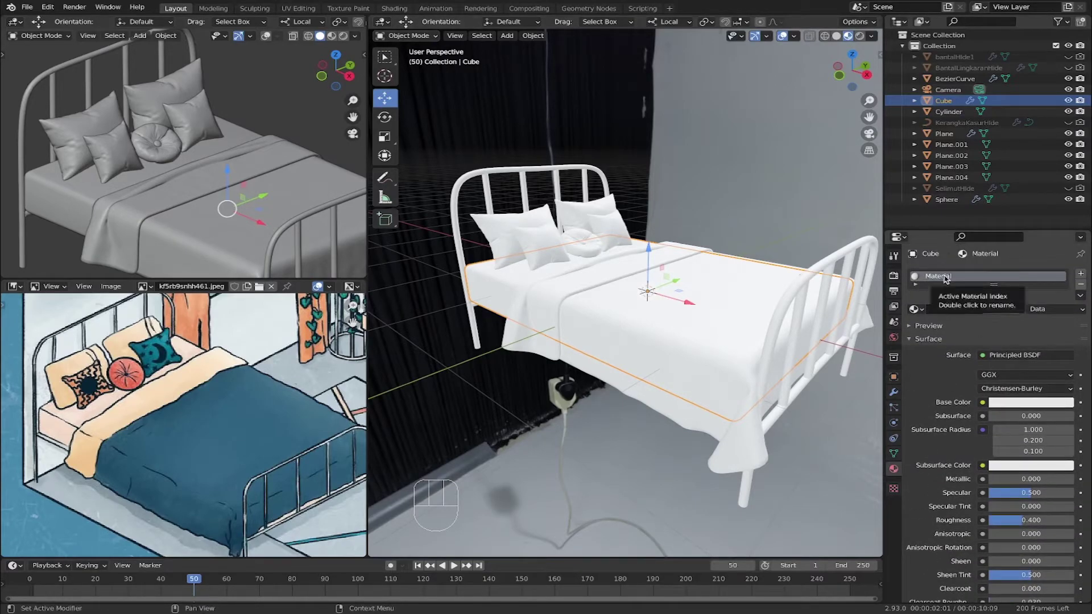
{"action": "left_click_drag", "start_coordinate": [439, 159], "coordinate": [654, 449]}
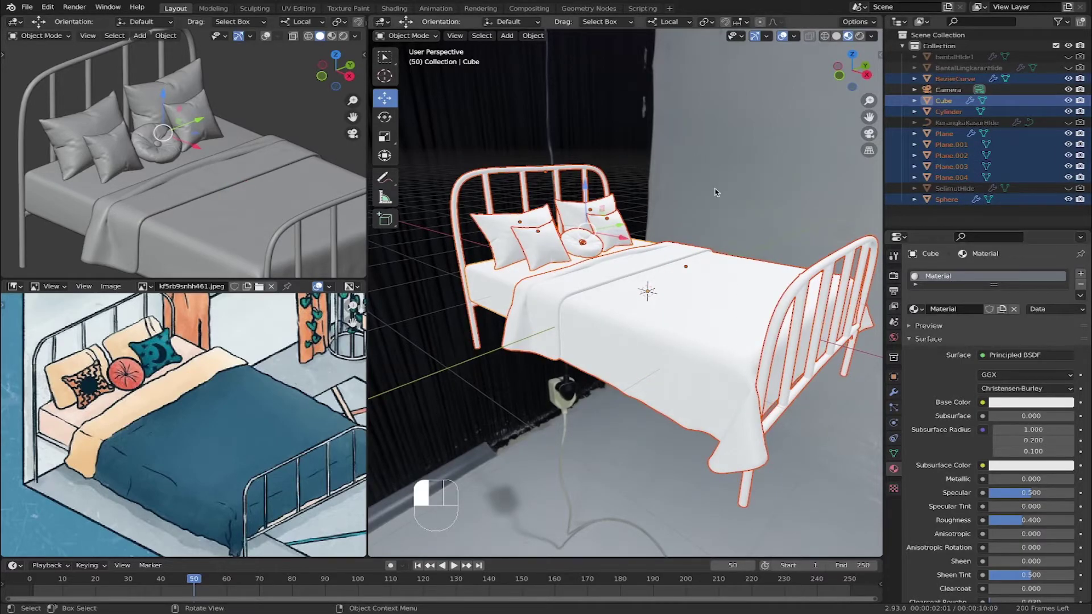
{"action": "left_click", "coordinate": [506, 288]}
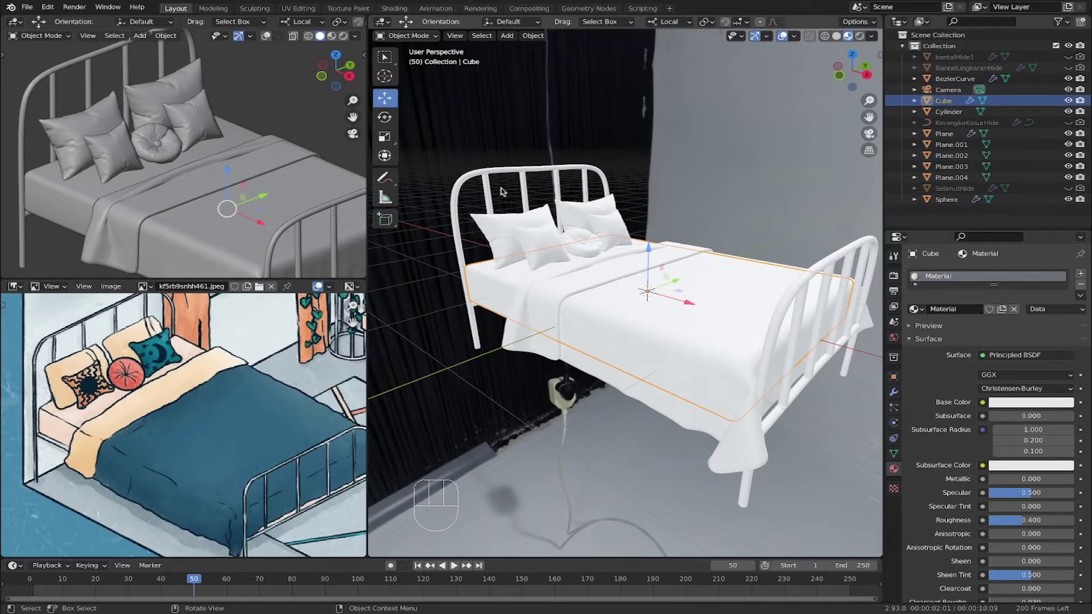
{"action": "left_click", "coordinate": [1081, 287]}
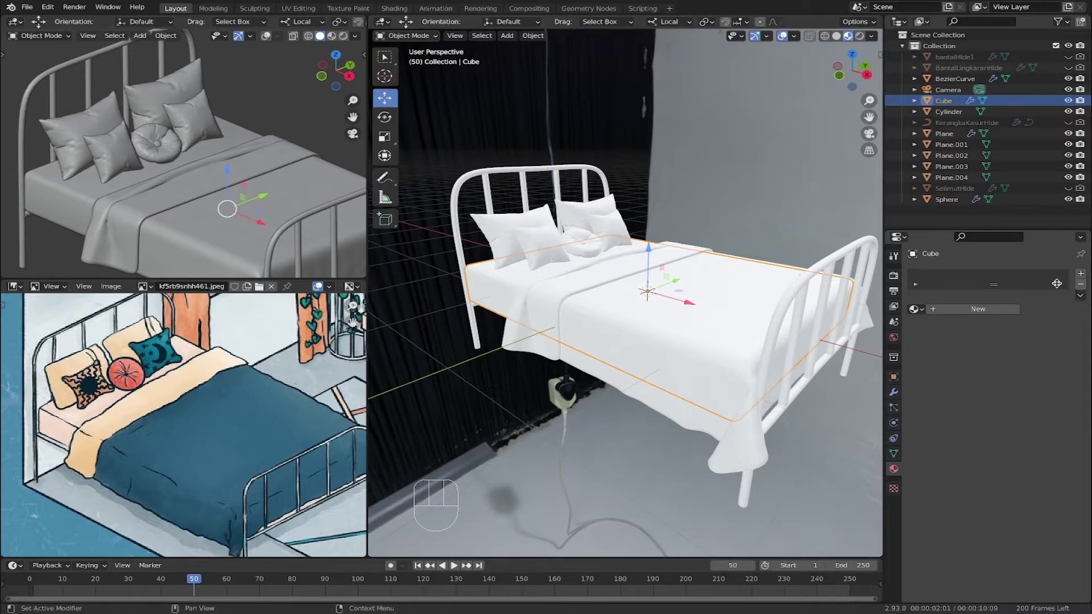
Add a material slot with a new material to the mattress and name it Matras.
{"action": "left_click", "coordinate": [1081, 275]}
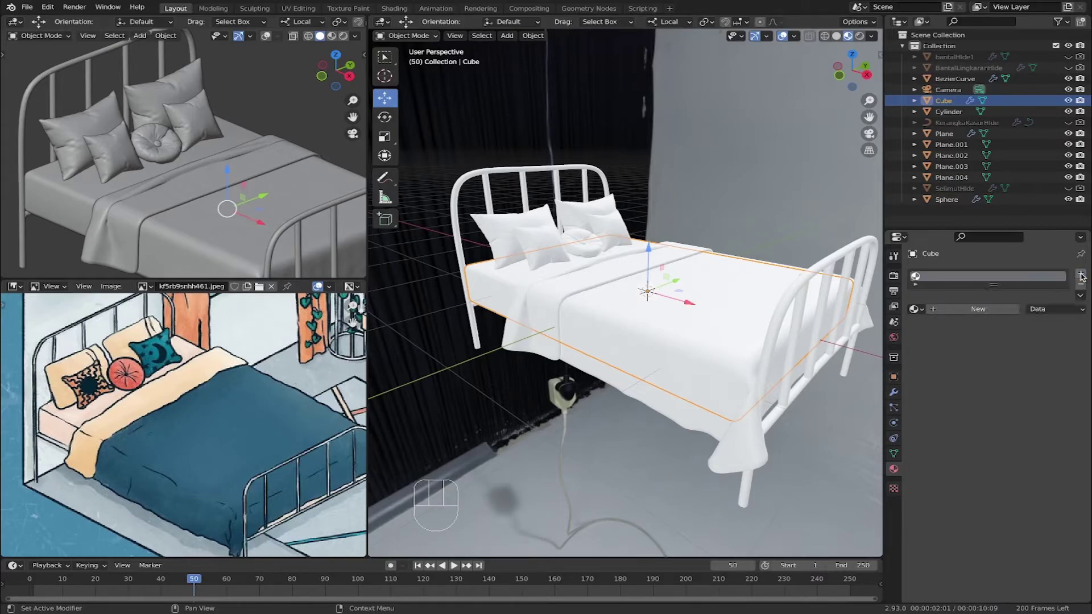
{"action": "left_click", "coordinate": [978, 309]}
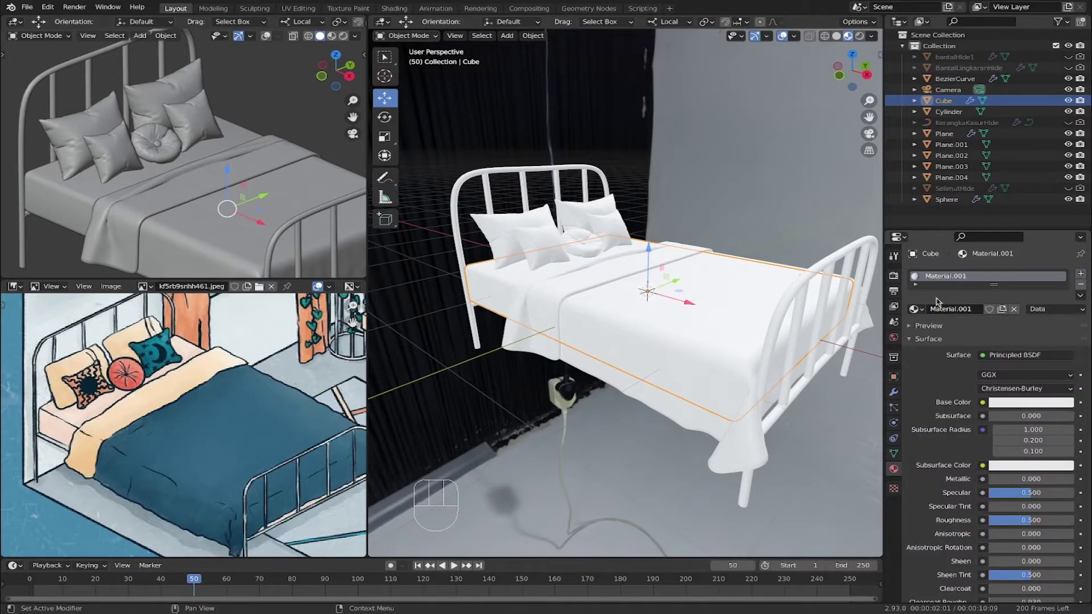
{"action": "double_click", "coordinate": [944, 277]}
{"action": "type", "text": "Matras"}
{"action": "key", "text": "Return"}
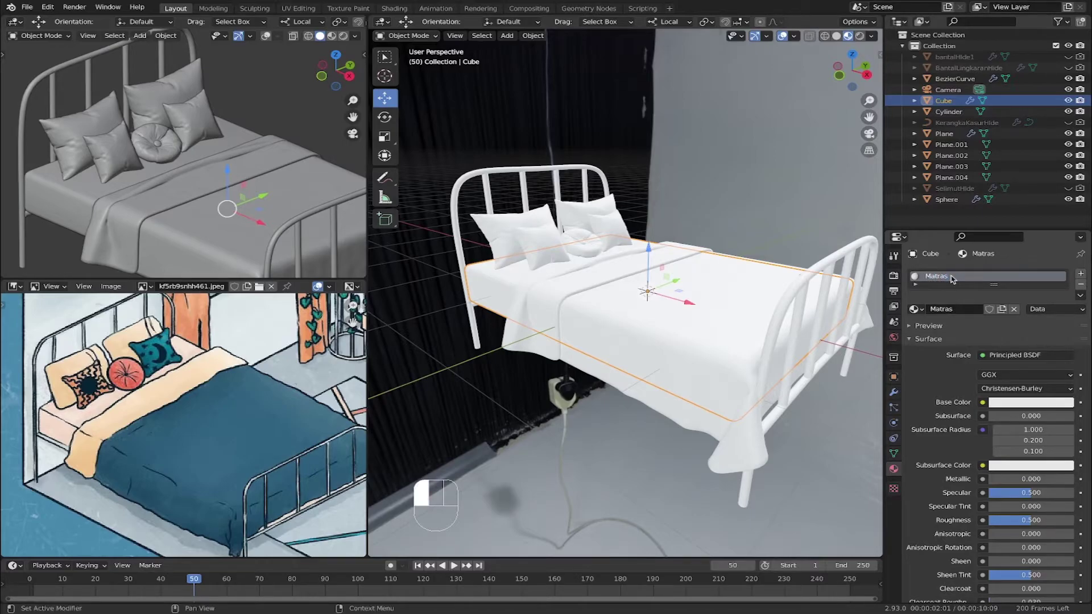
Set the Matras base colour by sampling the pale pink mattress in the reference illustration with the eyedropper.
{"action": "middle_click_drag", "start_coordinate": [536, 268], "coordinate": [535, 274]}
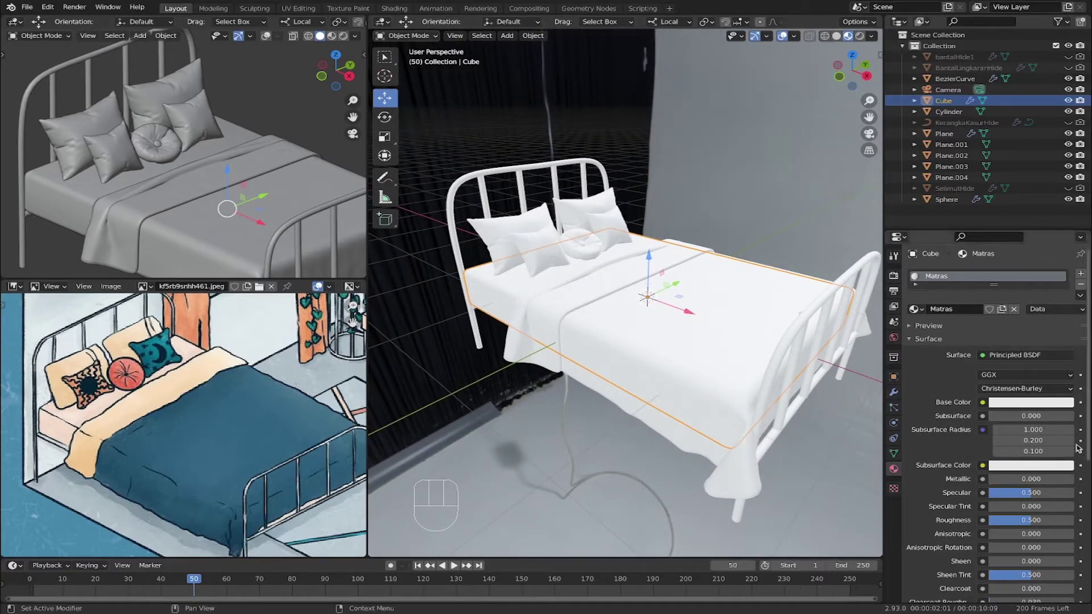
{"action": "left_click", "coordinate": [1023, 404]}
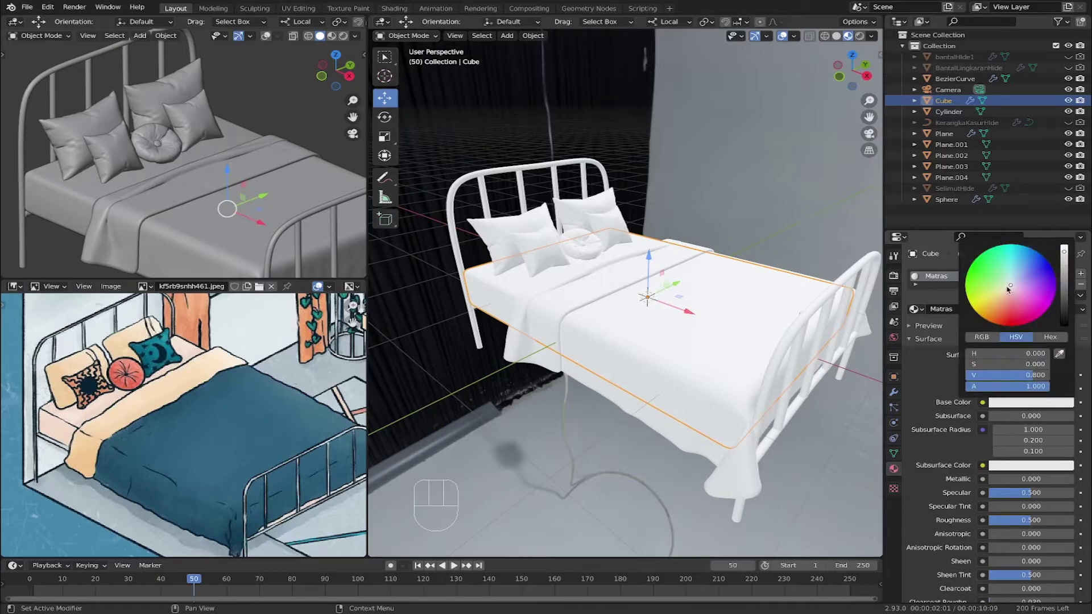
{"action": "left_click_drag", "start_coordinate": [1009, 288], "coordinate": [997, 302]}
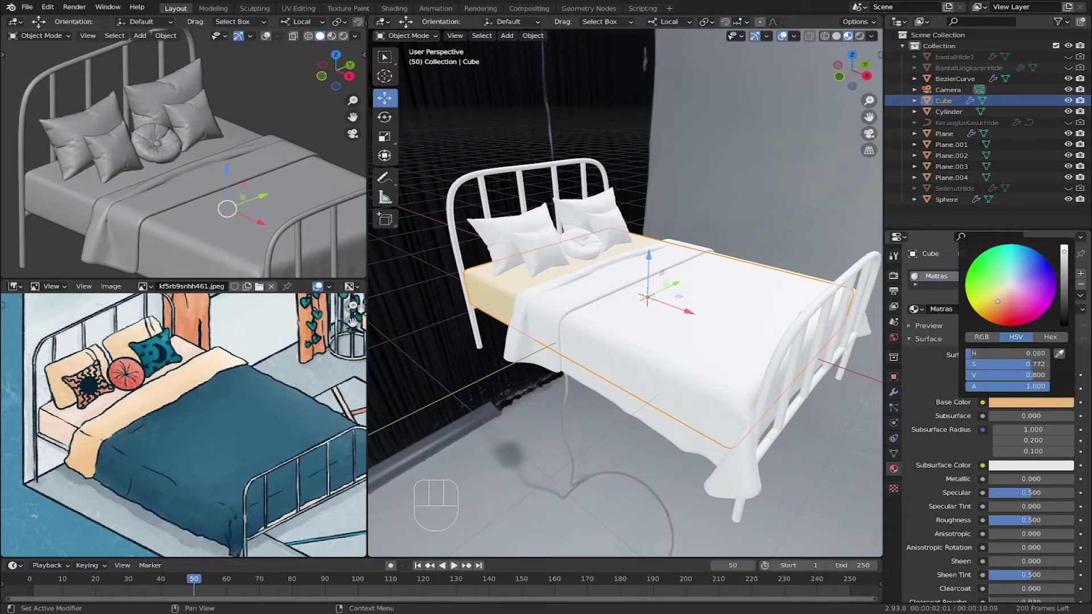
{"action": "left_click", "coordinate": [1059, 356]}
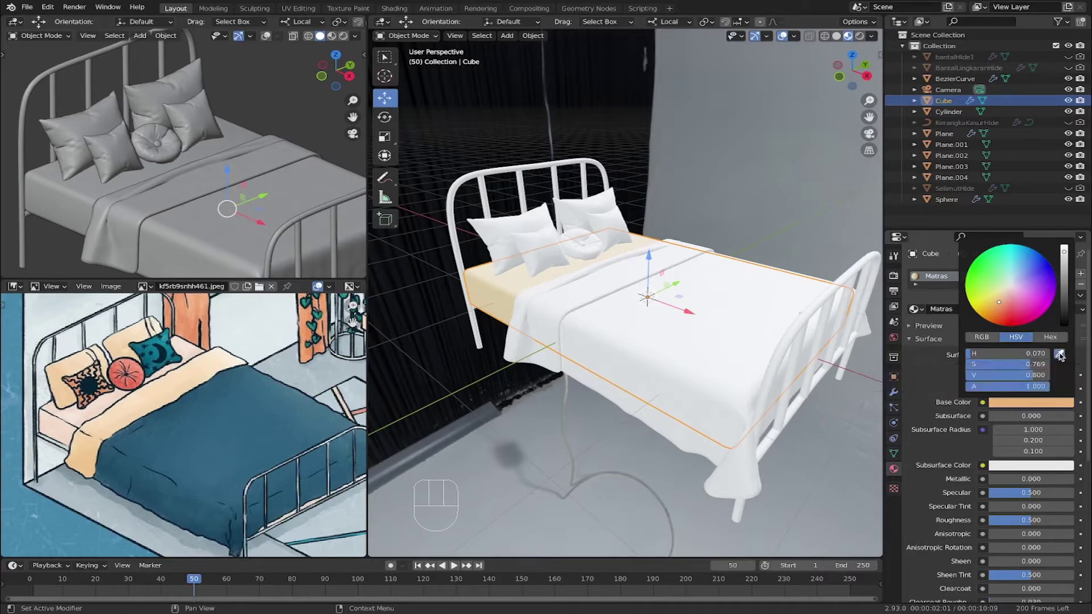
{"action": "left_click", "coordinate": [82, 414]}
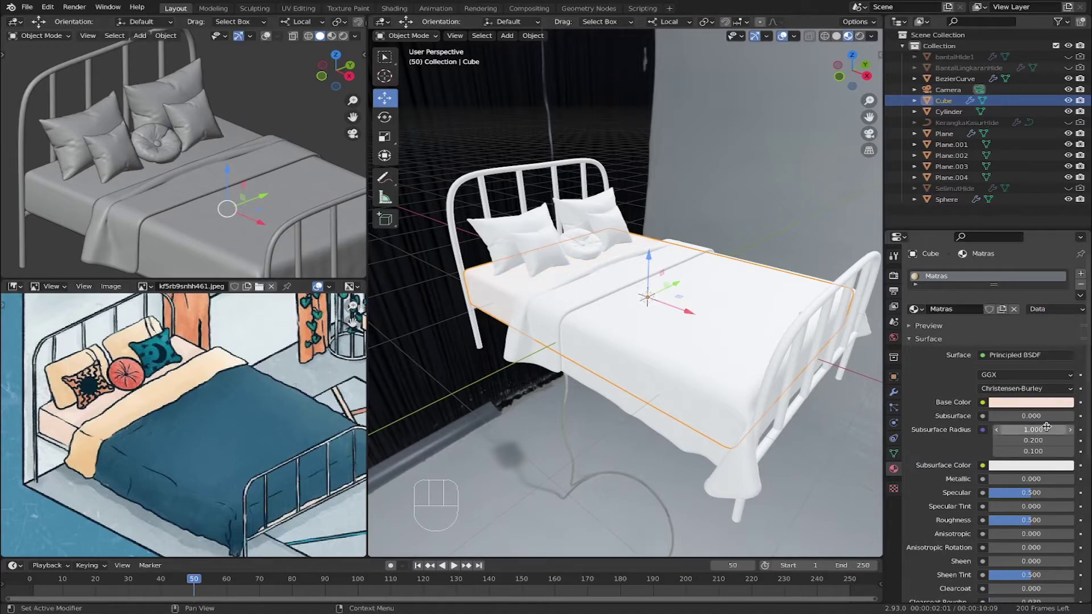
Check the mattress colour in Rendered shading and return to Material Preview.
{"action": "middle_click_drag", "start_coordinate": [750, 331], "coordinate": [703, 149]}
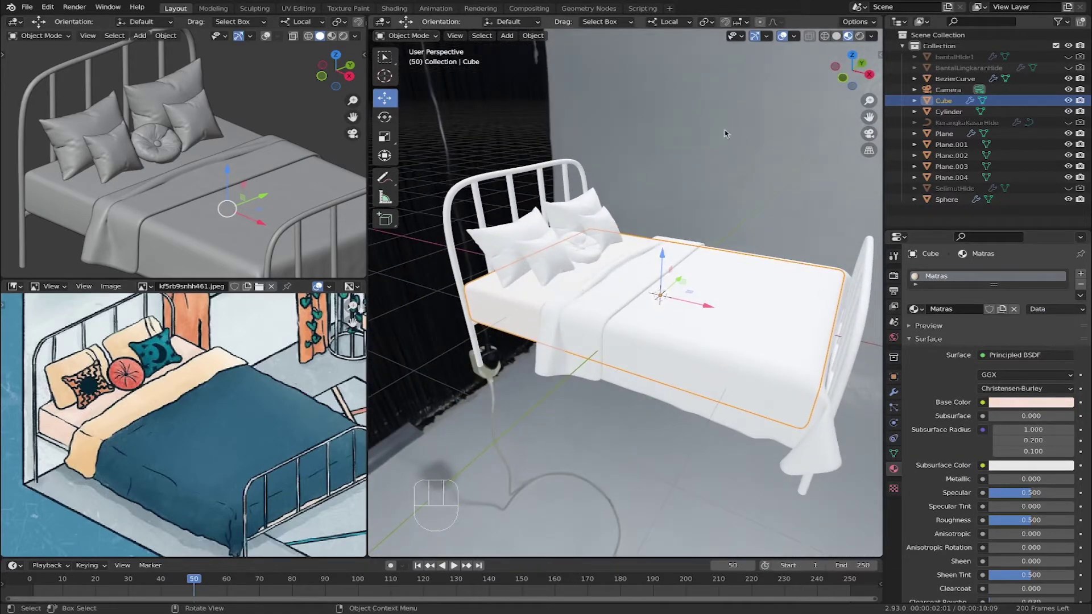
{"action": "left_click", "coordinate": [859, 36]}
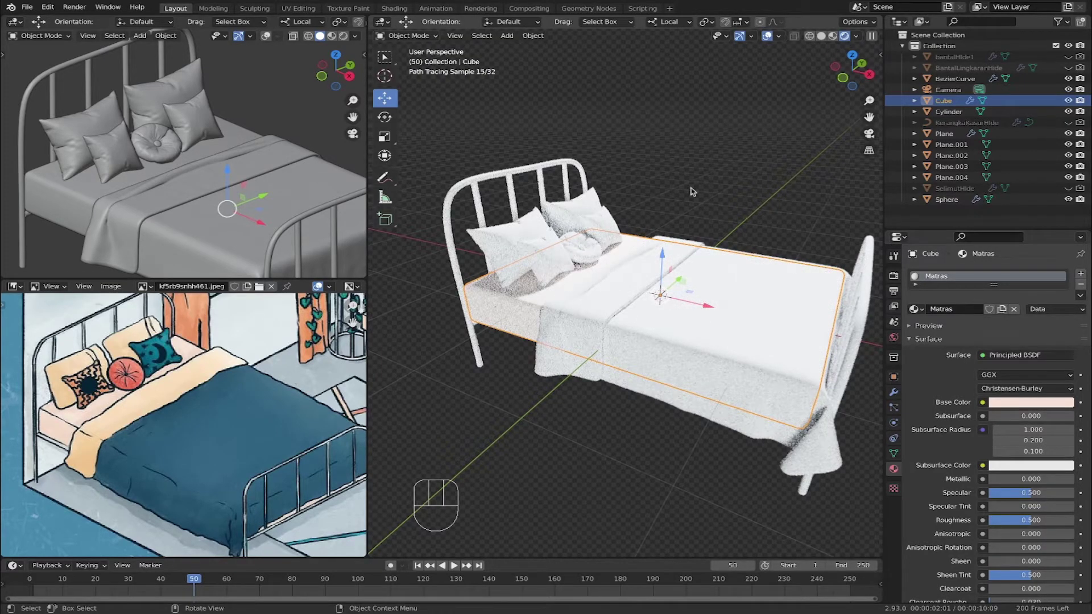
{"action": "left_click", "coordinate": [833, 36]}
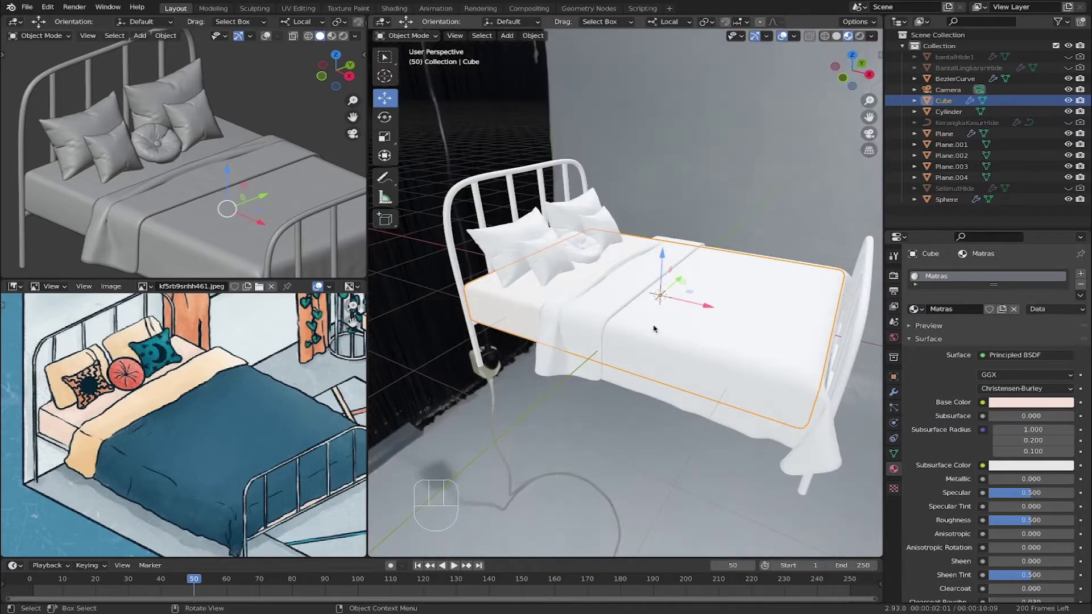
Darken the Matras base colour and make it more saturated, to a dusty salmon pink.
{"action": "left_click", "coordinate": [1036, 402]}
{"action": "left_click_drag", "start_coordinate": [1064, 248], "coordinate": [1064, 264]}
{"action": "left_click_drag", "start_coordinate": [1009, 291], "coordinate": [1005, 298]}
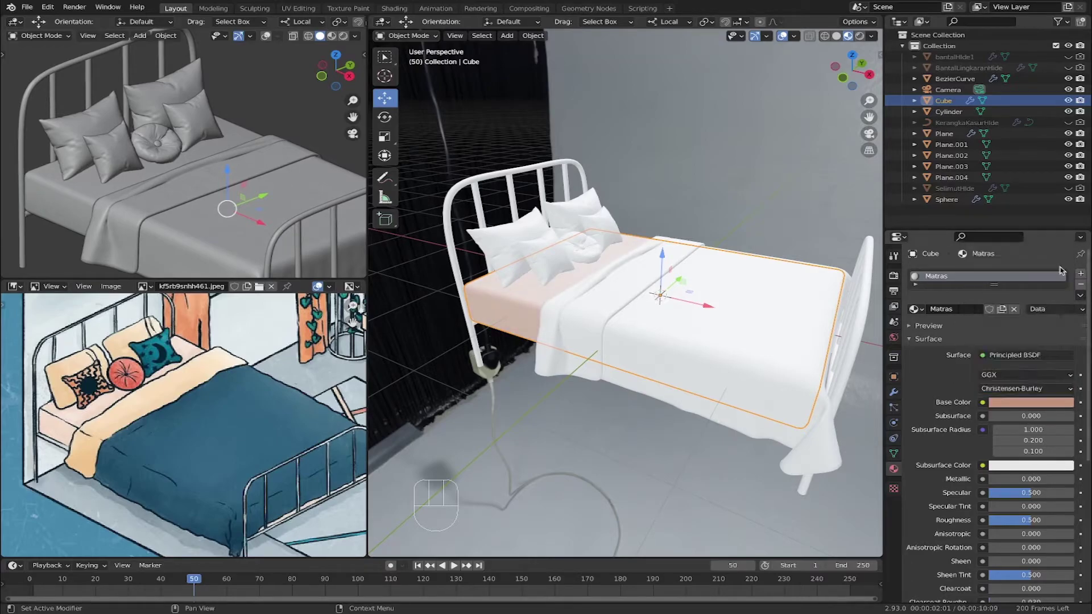
Raise the Sheen of the mattress's Matras material to 2.000.
{"action": "middle_click_drag", "start_coordinate": [679, 283], "coordinate": [554, 304]}
{"action": "scroll", "coordinate": [540, 278], "scroll_direction": "up", "scroll_amount": 3}
{"action": "scroll", "coordinate": [540, 278], "scroll_direction": "down", "scroll_amount": 1}
{"action": "scroll", "coordinate": [541, 278], "scroll_direction": "up", "scroll_amount": 1}
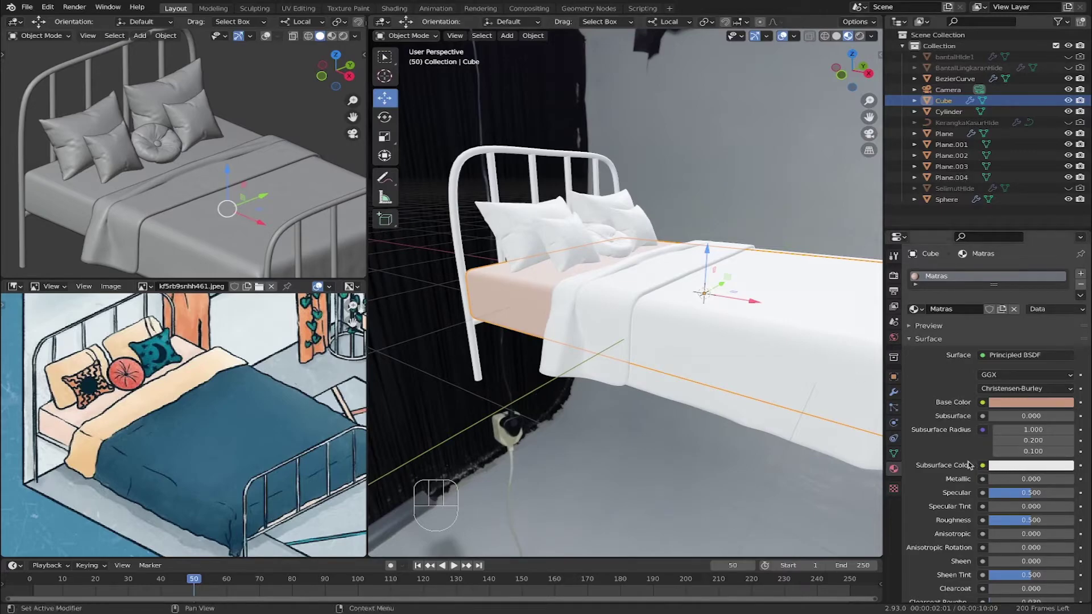
{"action": "scroll", "coordinate": [953, 478], "scroll_direction": "down", "scroll_amount": 6}
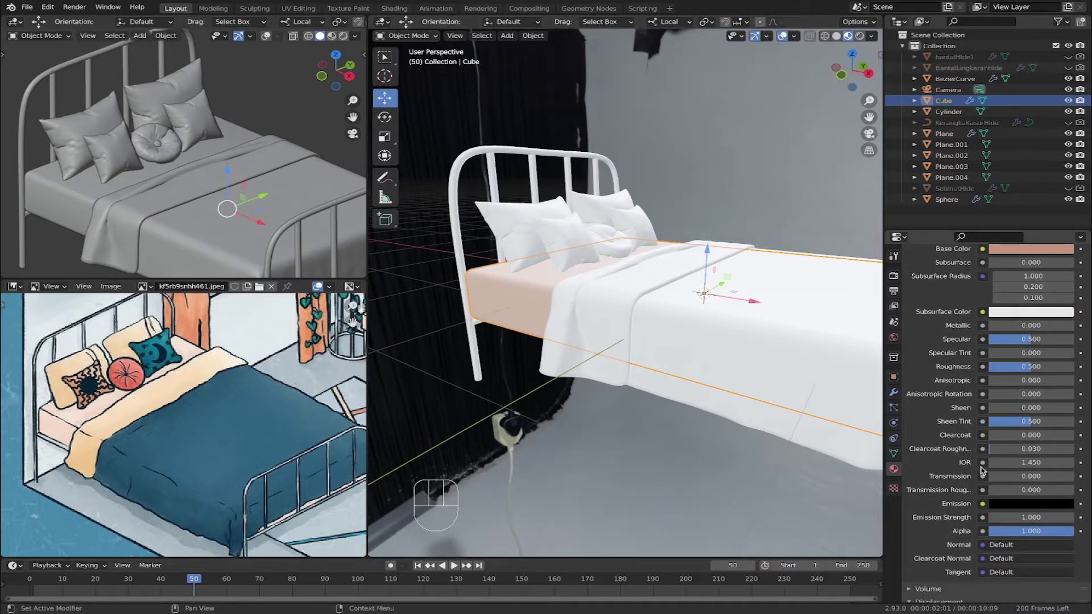
{"action": "left_click_drag", "start_coordinate": [994, 411], "coordinate": [1060, 411]}
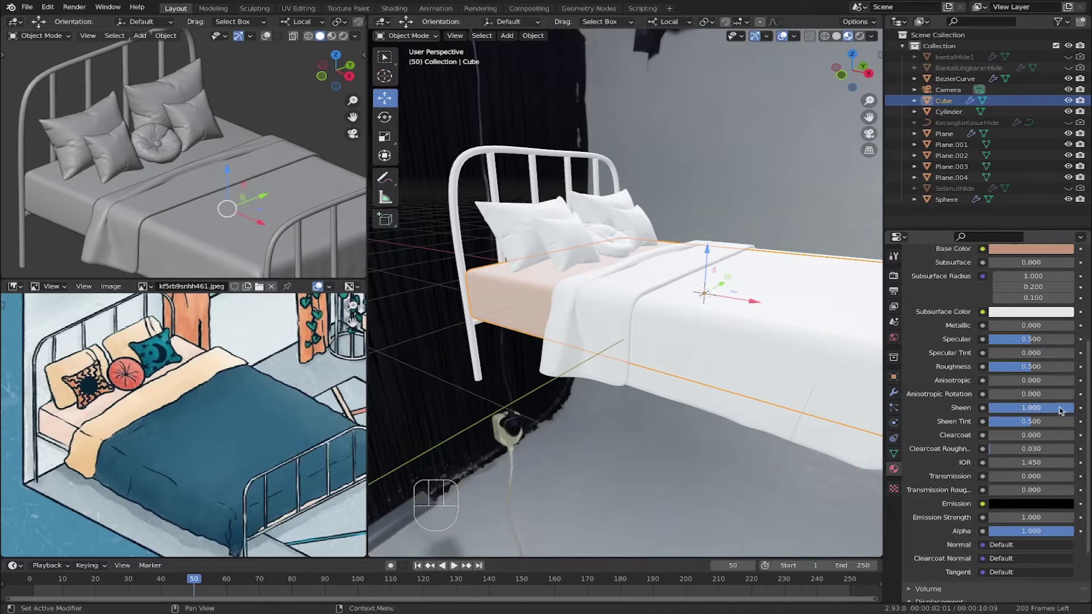
{"action": "scroll", "coordinate": [978, 413], "scroll_direction": "up", "scroll_amount": 3}
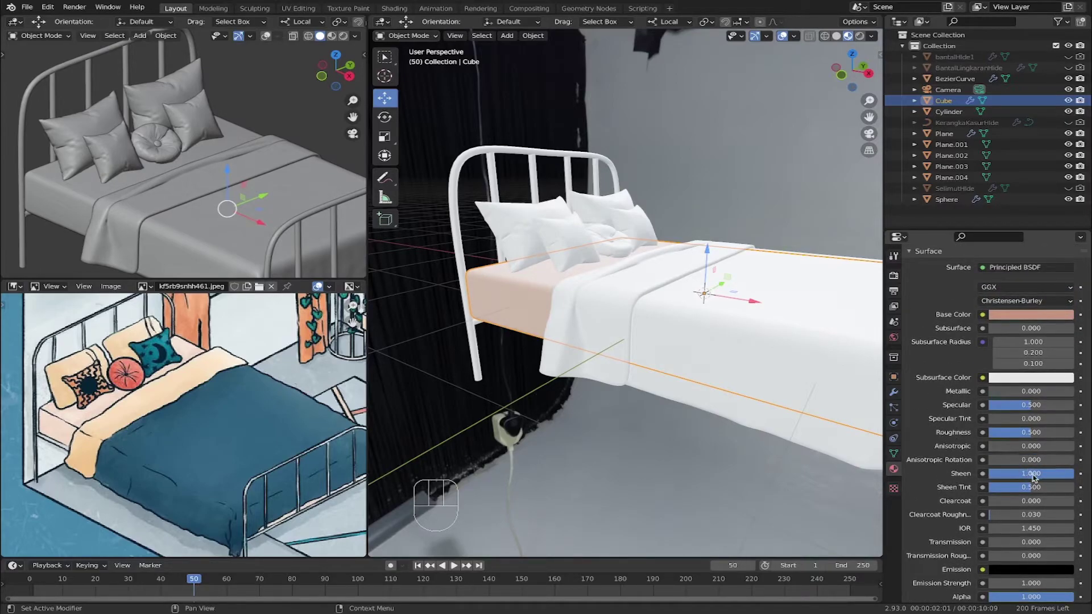
{"action": "left_click", "coordinate": [1032, 477]}
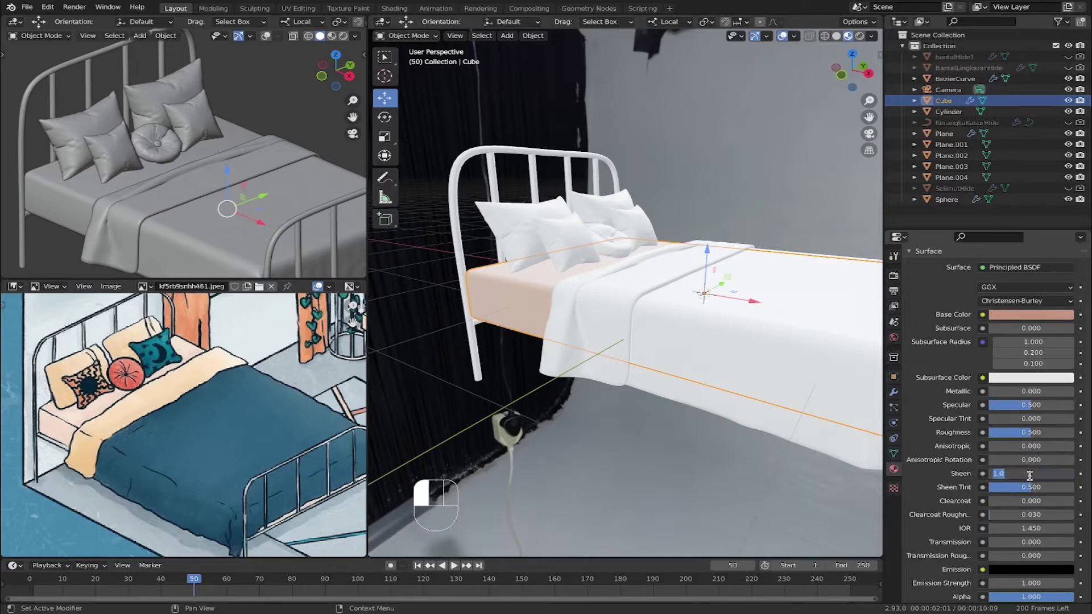
{"action": "type", "text": "2"}
{"action": "key", "text": "Return"}
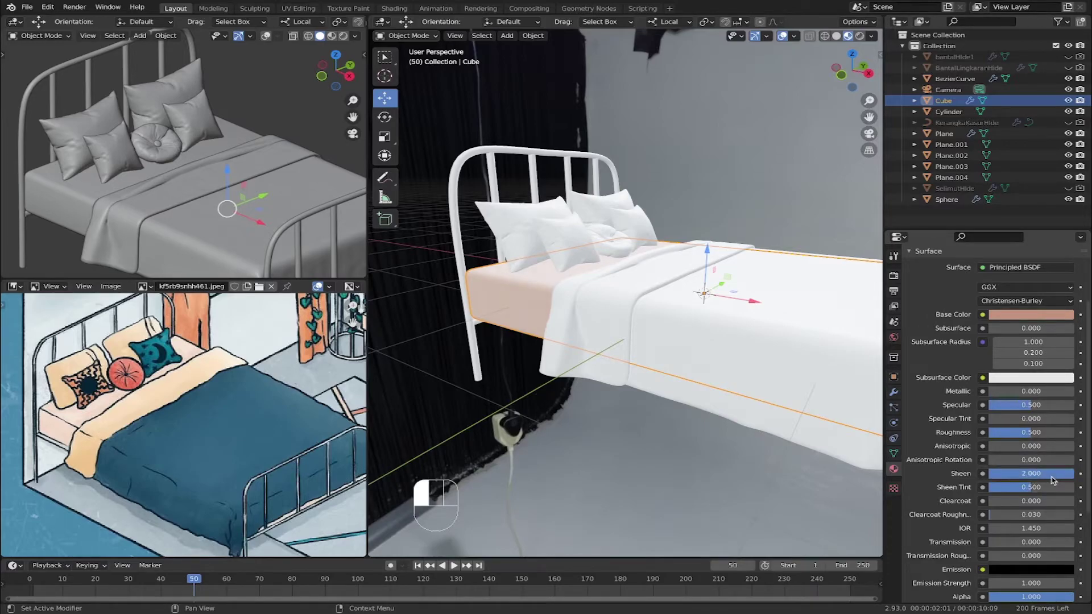
Select the blanket draped over the bed, give it a new material and open the material's name for editing.
{"action": "middle_click_drag", "start_coordinate": [607, 241], "coordinate": [607, 262]}
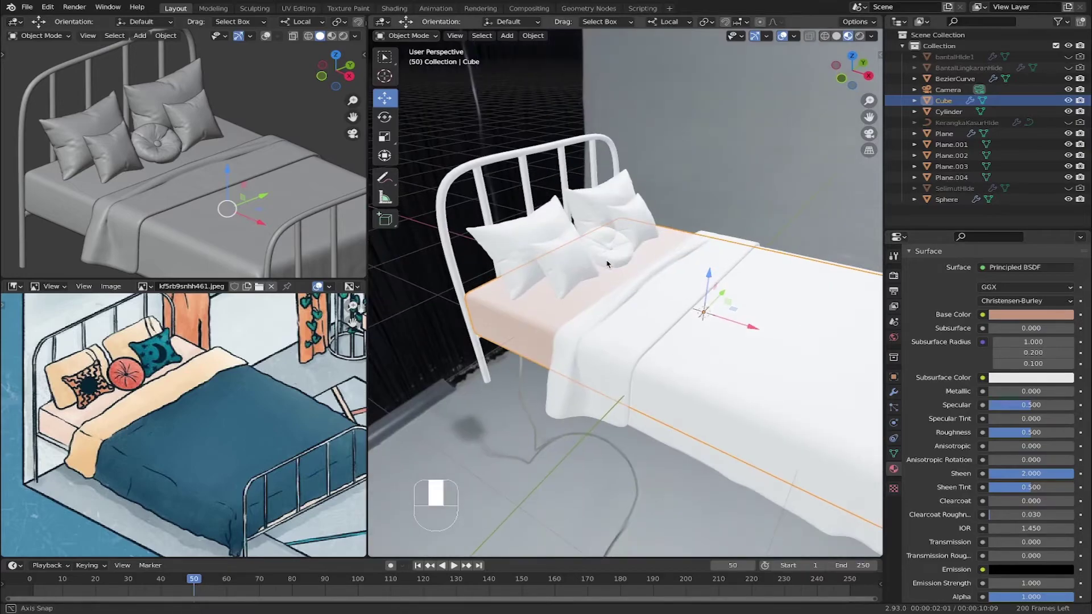
{"action": "left_click", "coordinate": [695, 216]}
{"action": "middle_click_drag", "start_coordinate": [696, 266], "coordinate": [692, 225], "text": "shift"}
{"action": "left_click", "coordinate": [624, 266]}
{"action": "middle_click_drag", "start_coordinate": [734, 258], "coordinate": [684, 265], "text": "shift"}
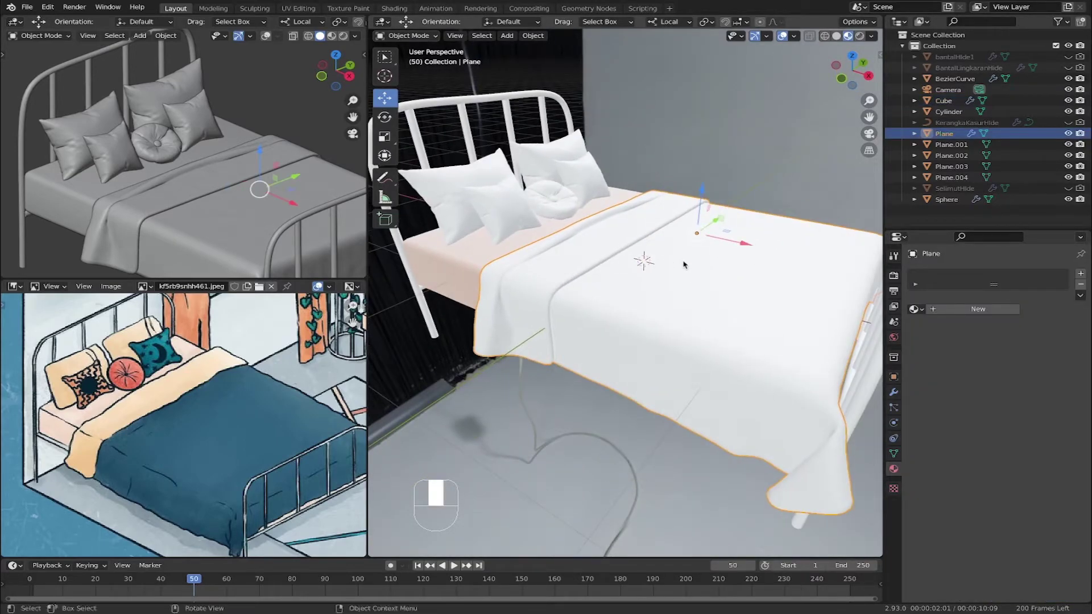
{"action": "left_click", "coordinate": [948, 310]}
{"action": "double_click", "coordinate": [956, 277]}
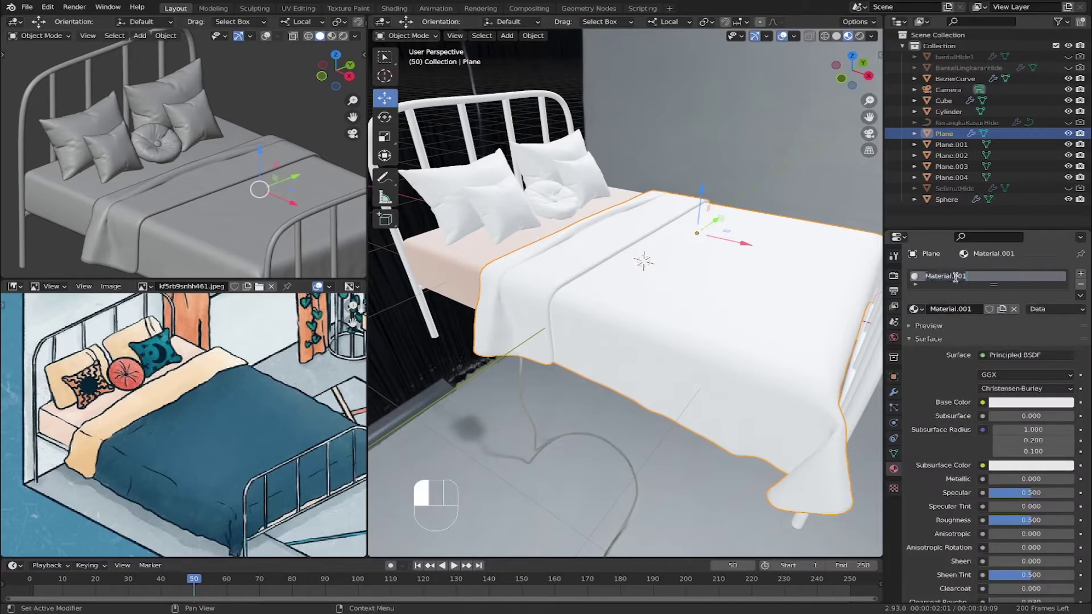
Rename the blanket's material as Selimut.
{"action": "type", "text": "Selimut"}
{"action": "key", "text": "Return"}
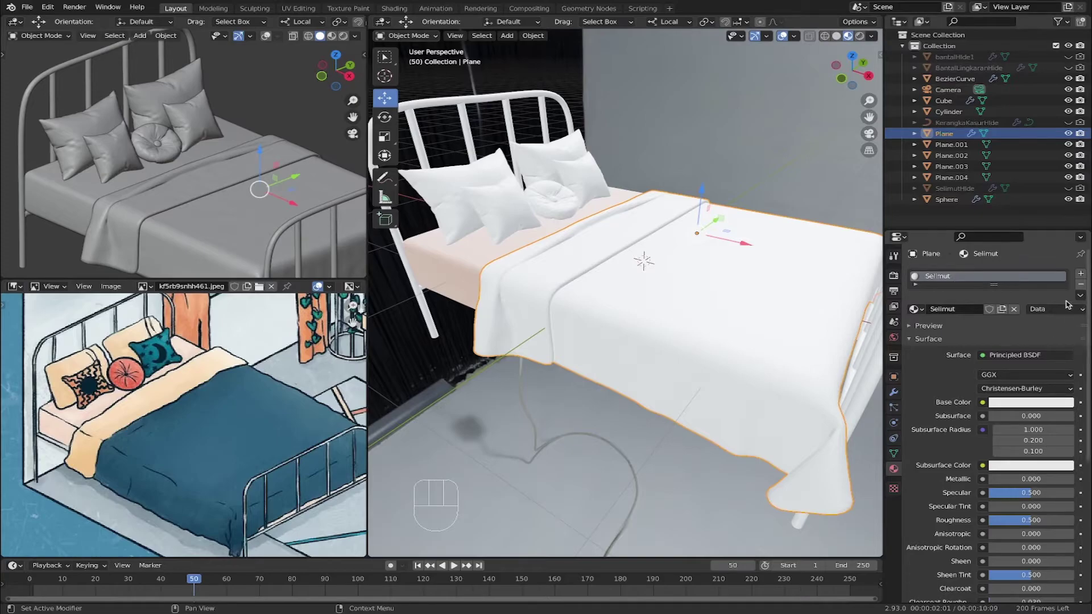
{"action": "mouse_move", "coordinate": [699, 284]}
{"action": "middle_mouse_down"}
{"action": "mouse_move", "coordinate": [704, 275]}
{"action": "mouse_move", "coordinate": [698, 283]}
{"action": "middle_mouse_up"}
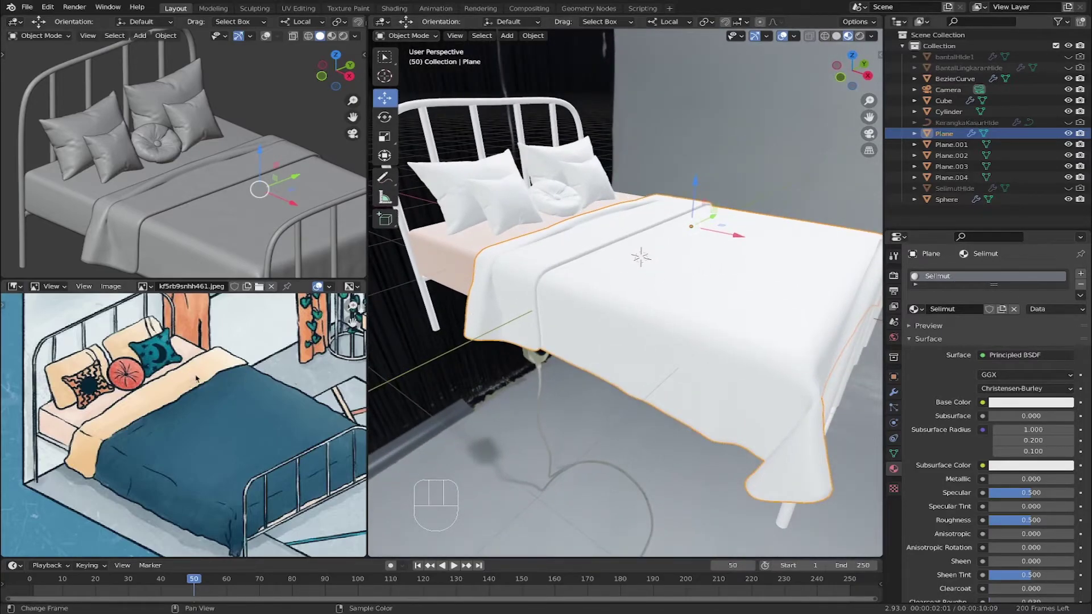
{"action": "mouse_move", "coordinate": [659, 277]}
{"action": "middle_mouse_down"}
{"action": "mouse_move", "coordinate": [688, 280]}
{"action": "mouse_move", "coordinate": [662, 281]}
{"action": "middle_mouse_up"}
{"action": "middle_click_drag", "start_coordinate": [544, 300], "coordinate": [659, 265]}
Add a second material slot to the blanket and rename its first material Selimut Dalam.
{"action": "left_click", "coordinate": [1081, 273]}
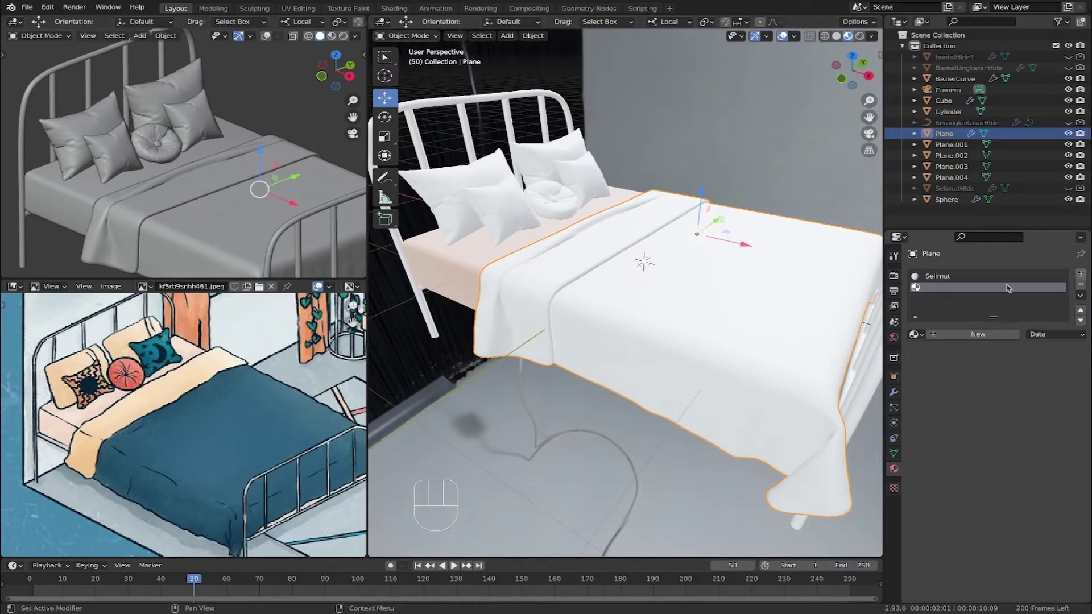
{"action": "left_click", "coordinate": [941, 277]}
{"action": "left_click", "coordinate": [959, 279]}
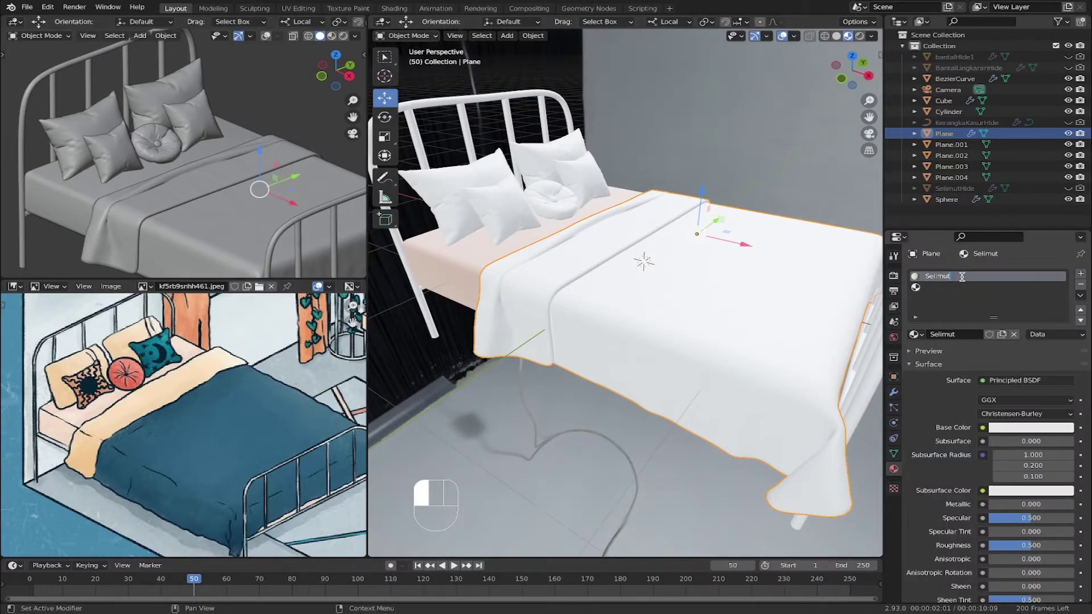
{"action": "type", "text": "Dalam"}
{"action": "key", "text": "Return"}
Create a new material in the blanket's empty second slot and name it Selimut Luar.
{"action": "left_click", "coordinate": [960, 289]}
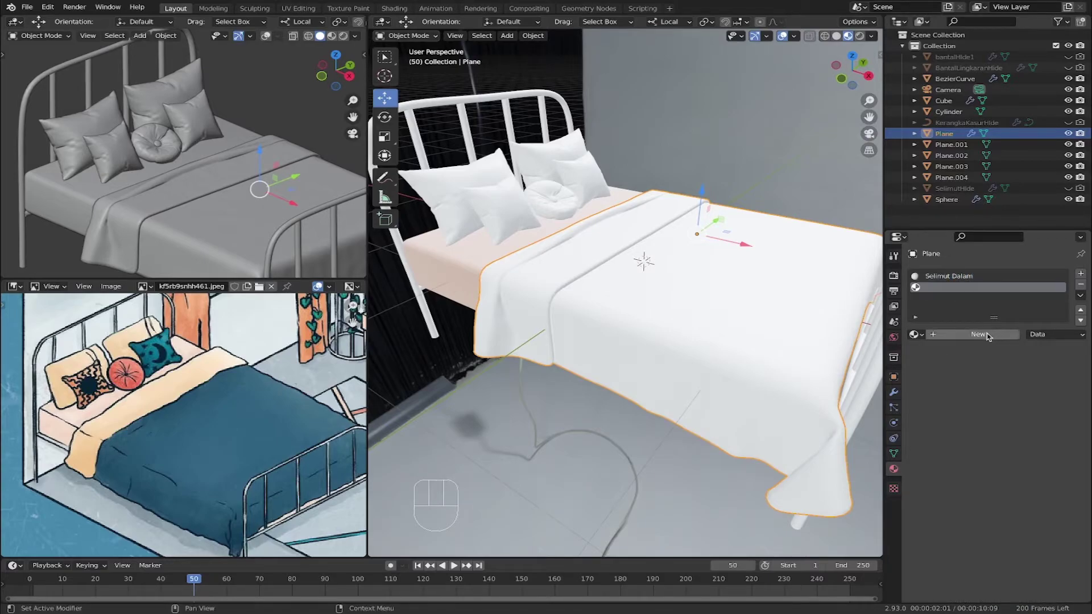
{"action": "left_click", "coordinate": [987, 335]}
{"action": "double_click", "coordinate": [947, 287]}
{"action": "type", "text": "Selimut Luar"}
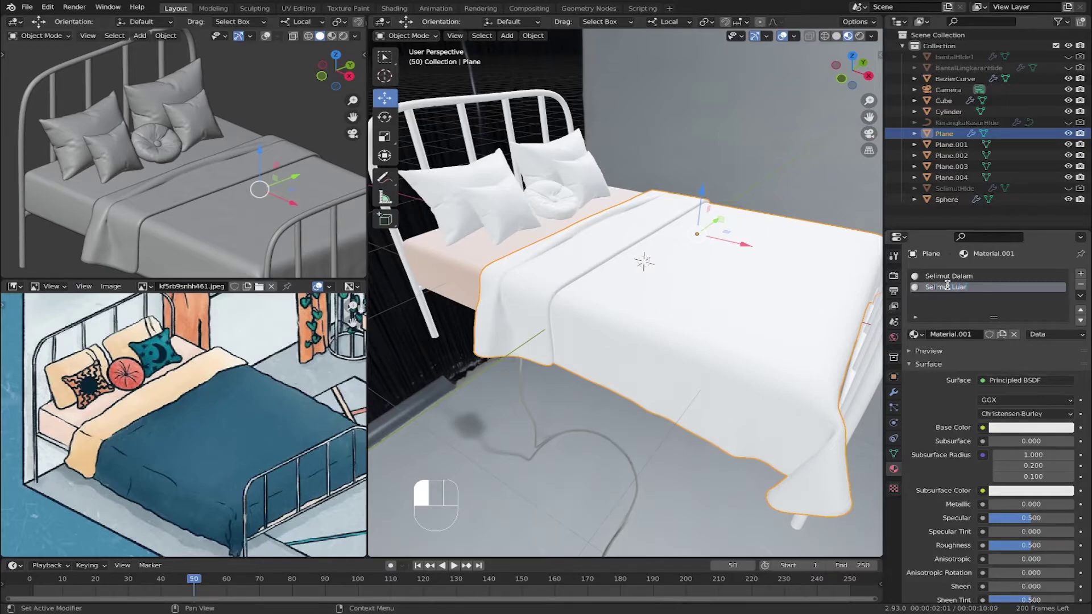
{"action": "key", "text": "Return"}
Turn off the viewport display of the blanket's Subdivision and Solidify modifiers.
{"action": "left_click", "coordinate": [949, 276]}
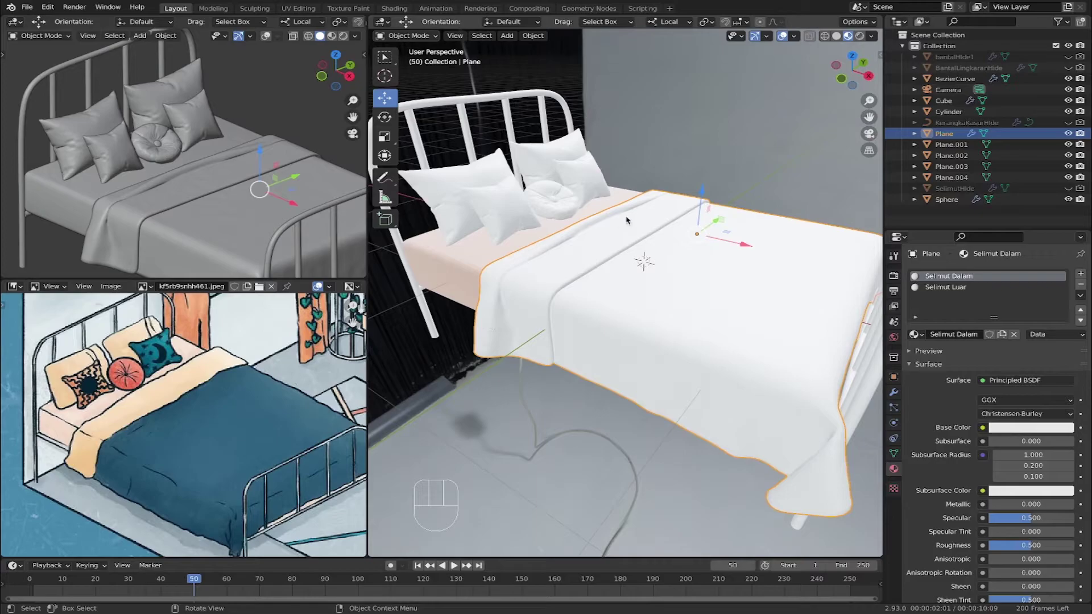
{"action": "key", "text": "Tab"}
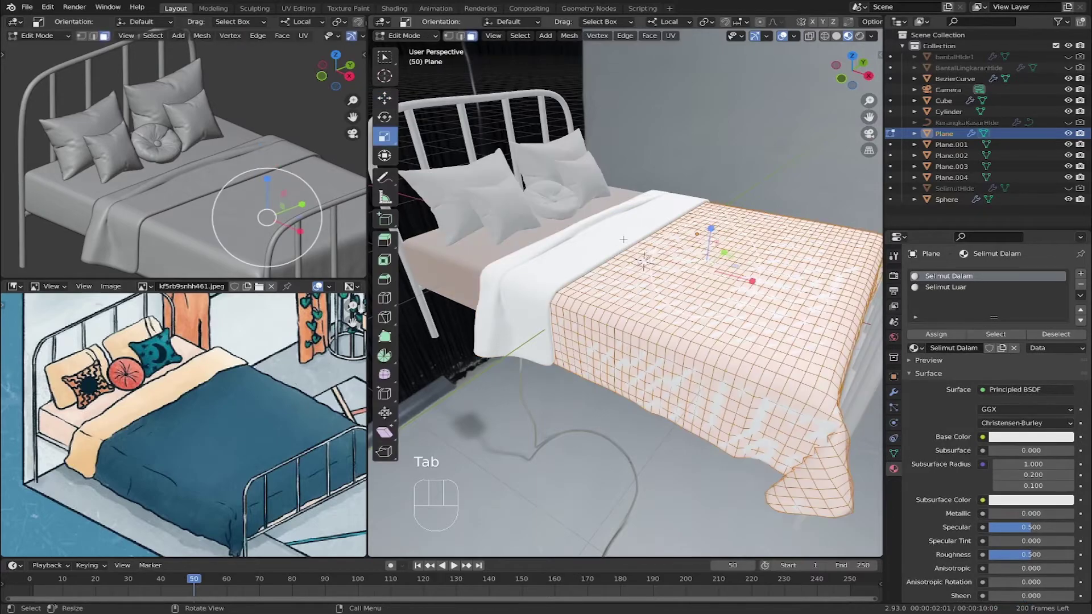
{"action": "key", "text": "Tab"}
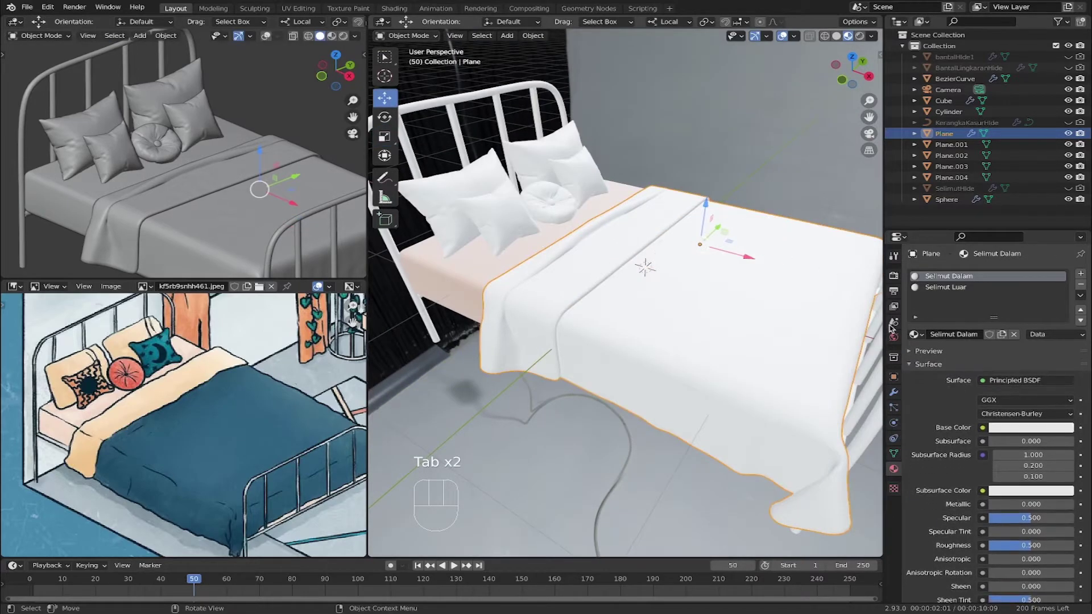
{"action": "left_click", "coordinate": [894, 392]}
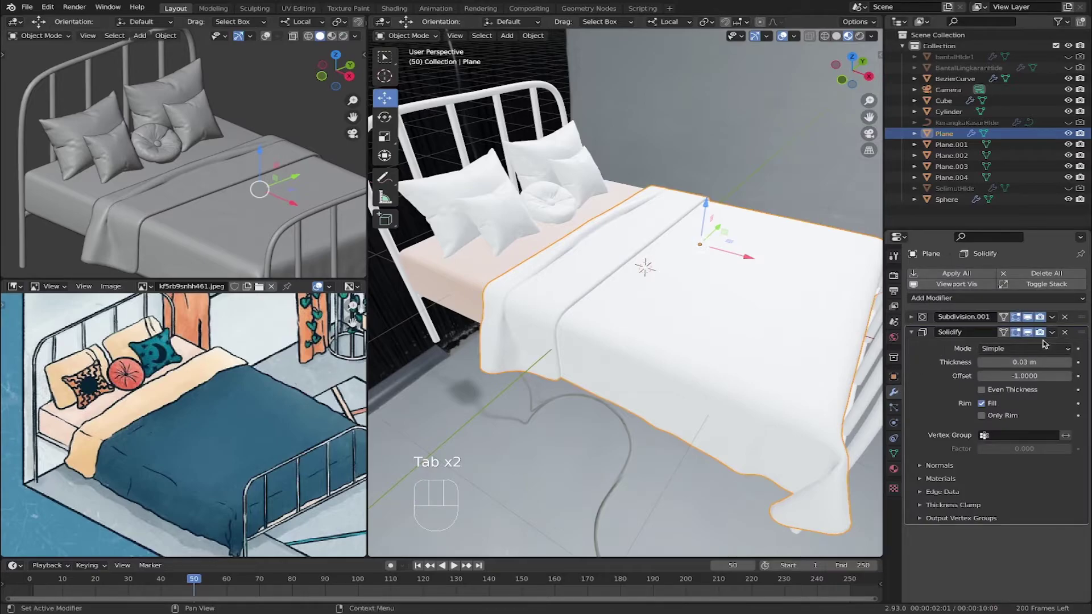
{"action": "left_click", "coordinate": [1028, 317]}
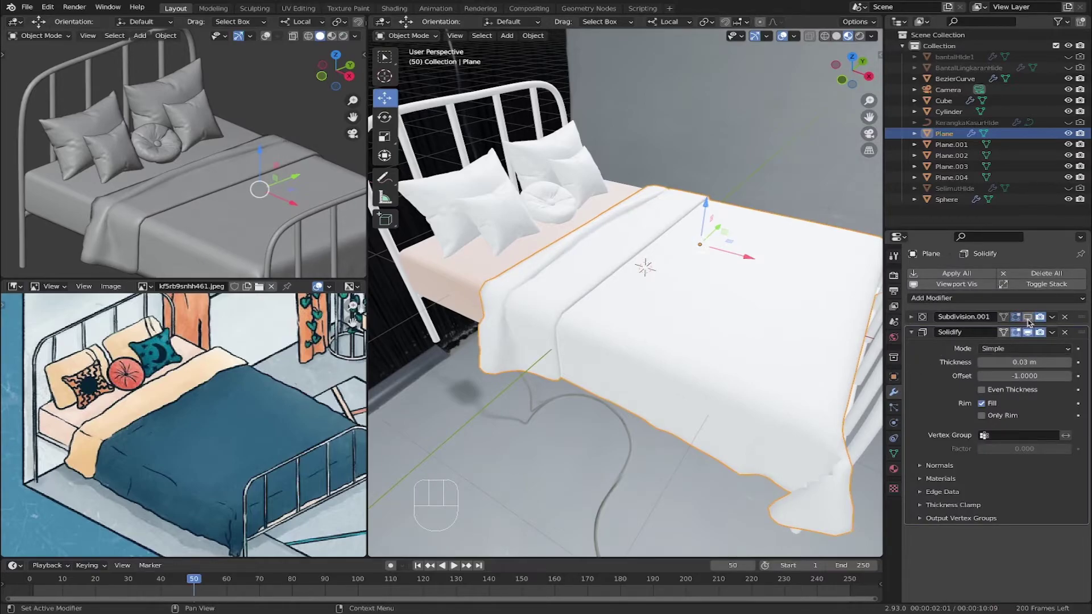
{"action": "left_click", "coordinate": [1028, 333]}
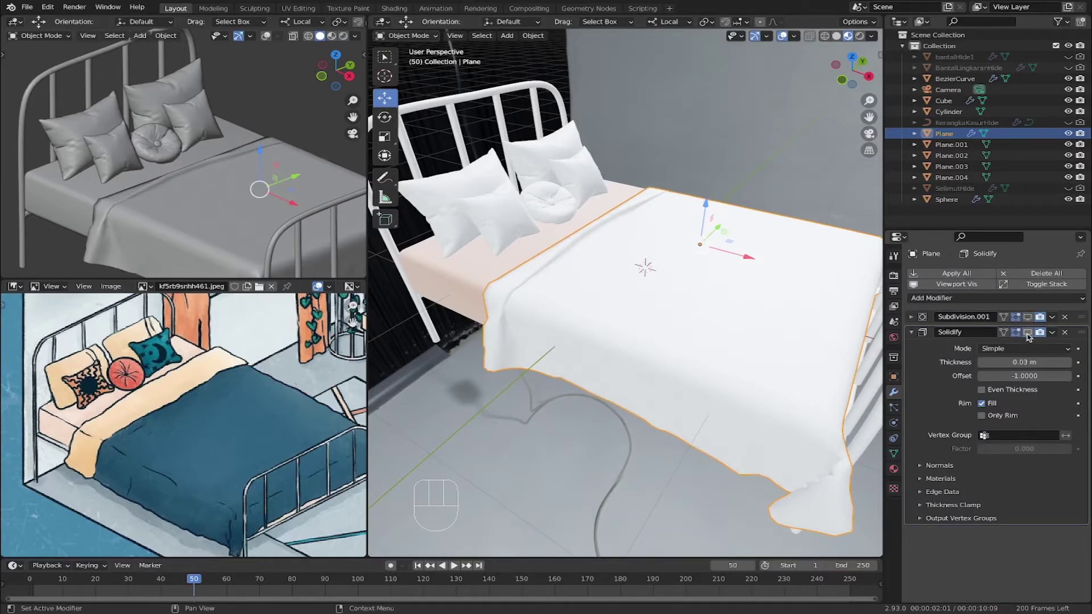
{"action": "scroll", "coordinate": [562, 300], "scroll_direction": "up", "scroll_amount": 2}
{"action": "scroll", "coordinate": [561, 300], "scroll_direction": "down", "scroll_amount": 2}
Select the face loop running across the blanket's width where the folded-back section should end, in Edit Mode.
{"action": "key", "text": "Tab"}
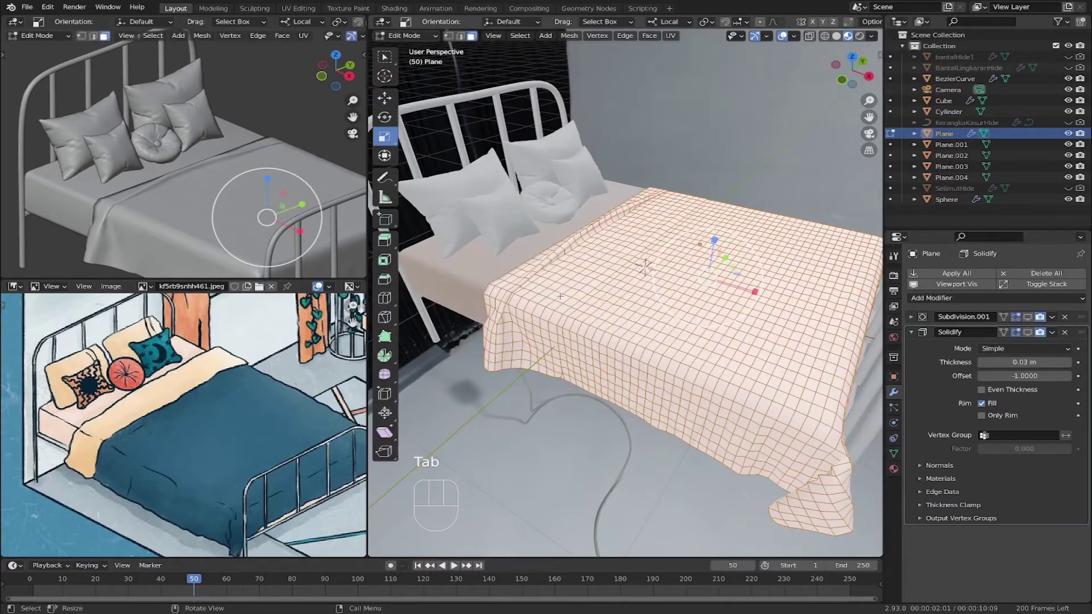
{"action": "middle_click_drag", "start_coordinate": [560, 295], "coordinate": [572, 279]}
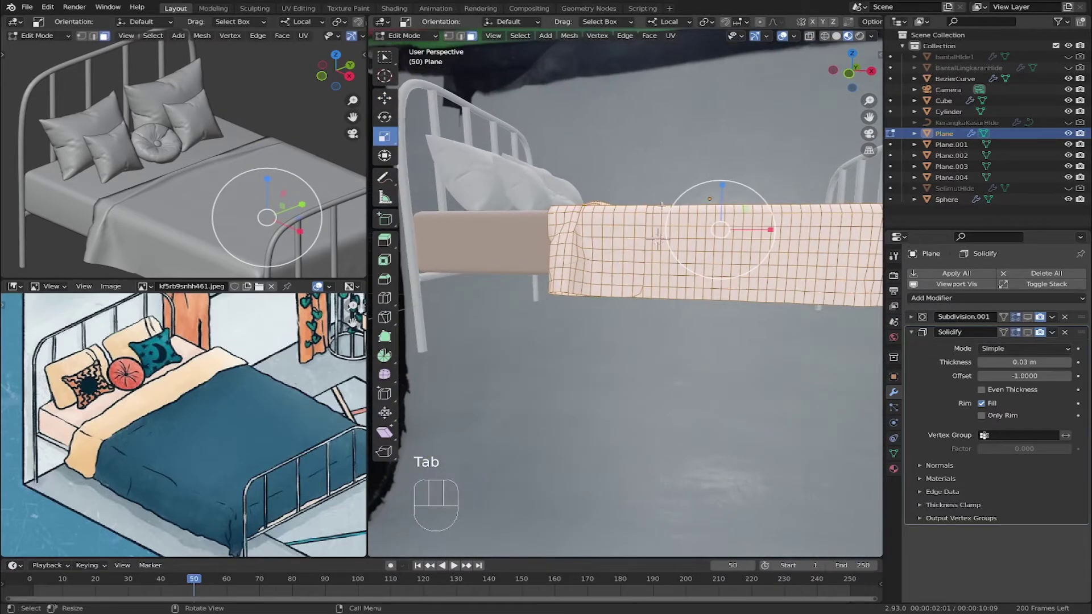
{"action": "scroll", "coordinate": [594, 257], "scroll_direction": "up", "scroll_amount": 5}
{"action": "middle_click_drag", "start_coordinate": [631, 209], "coordinate": [636, 257]}
{"action": "left_click", "coordinate": [635, 257]}
{"action": "left_click", "coordinate": [655, 291]}
{"action": "left_click", "coordinate": [655, 291]}
{"action": "left_click", "coordinate": [656, 291]}
{"action": "left_click", "coordinate": [657, 291]}
{"action": "left_click", "coordinate": [655, 290]}
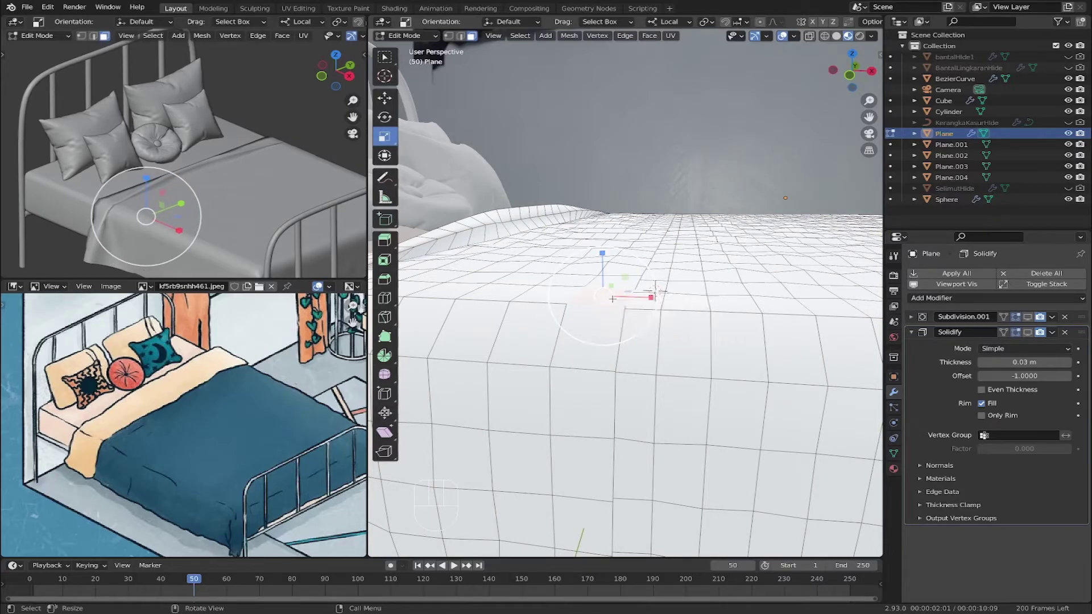
{"action": "key", "text": "alt"}
{"action": "left_click", "coordinate": [655, 291], "text": "alt"}
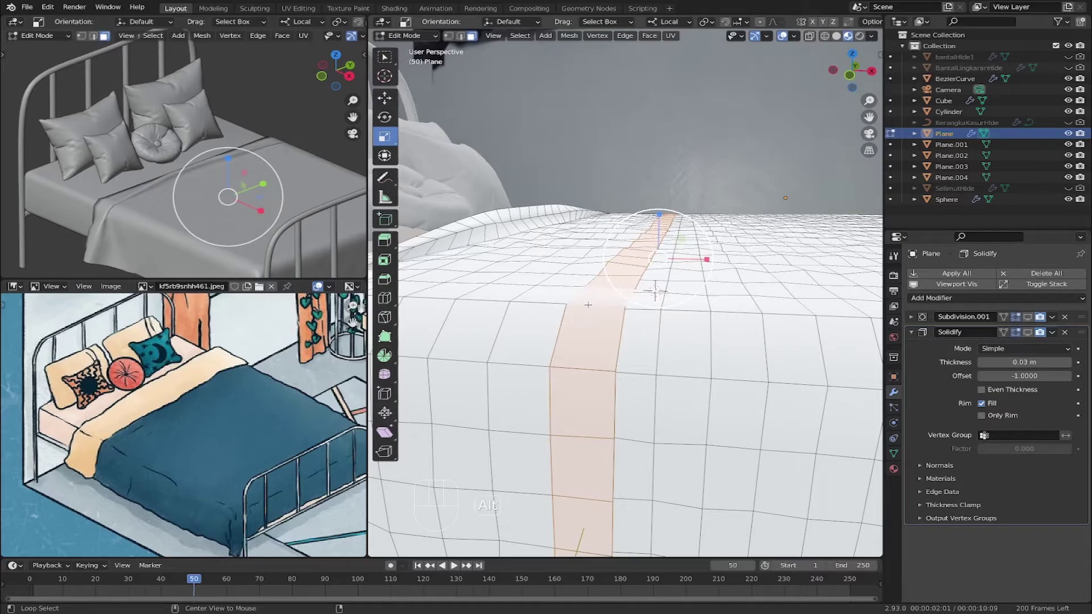
Grow the face loop selection until it covers the whole blanket section up to the edge nearest the pillows.
{"action": "key", "text": "ctrl"}
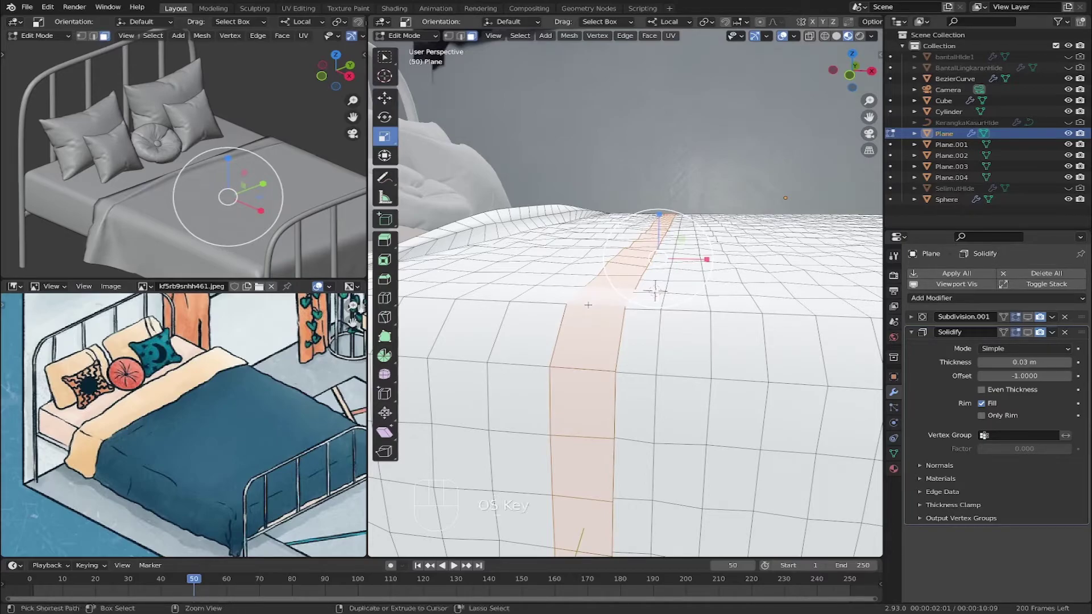
{"action": "key", "text": "ctrl+KP_Add"}
{"action": "key", "text": "ctrl+KP_Add"}
{"action": "key", "text": "ctrl+KP_Add"}
{"action": "key", "text": "ctrl+KP_Add"}
{"action": "key", "text": "ctrl+KP_Add"}
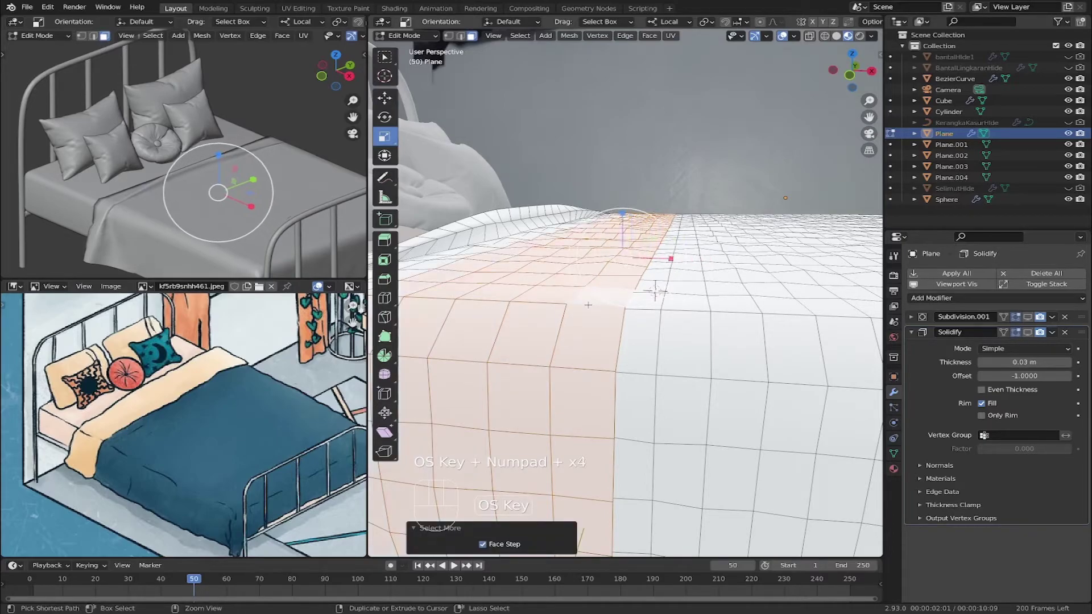
{"action": "key", "text": "ctrl+KP_Add"}
{"action": "key", "text": "ctrl+KP_Add"}
{"action": "key", "text": "ctrl+KP_Add"}
{"action": "key", "text": "ctrl+KP_Add"}
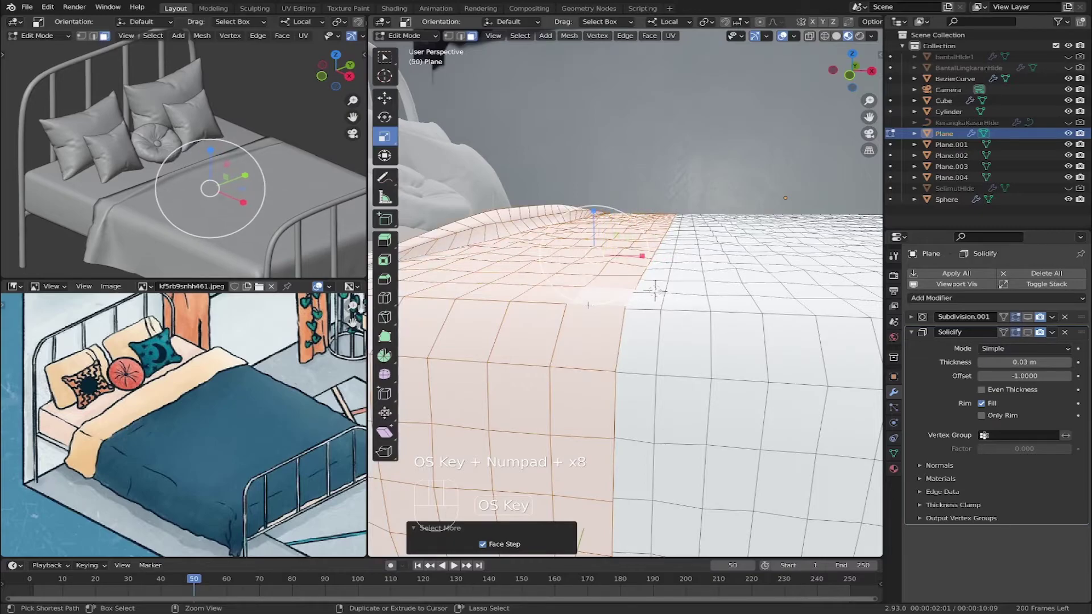
{"action": "middle_click_drag", "start_coordinate": [588, 305], "coordinate": [590, 192]}
{"action": "key", "text": "ctrl+KP_Add"}
{"action": "key", "text": "ctrl+KP_Add"}
{"action": "key", "text": "ctrl+KP_Add"}
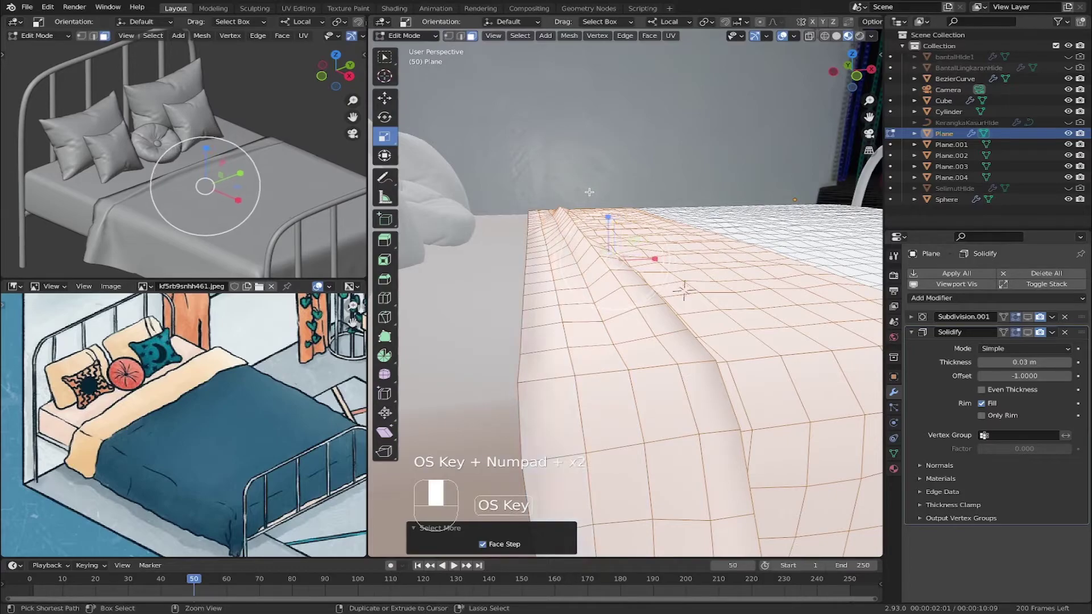
{"action": "middle_click_drag", "start_coordinate": [589, 192], "coordinate": [595, 297]}
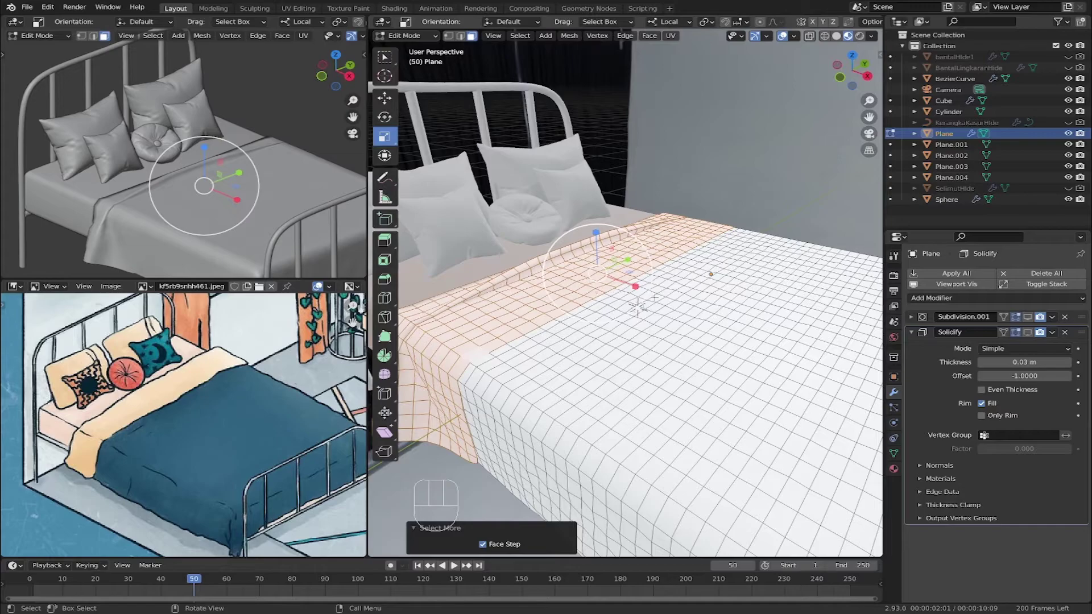
Assign the Selimut Dalam material to the selected faces near the pillows.
{"action": "left_click", "coordinate": [894, 469]}
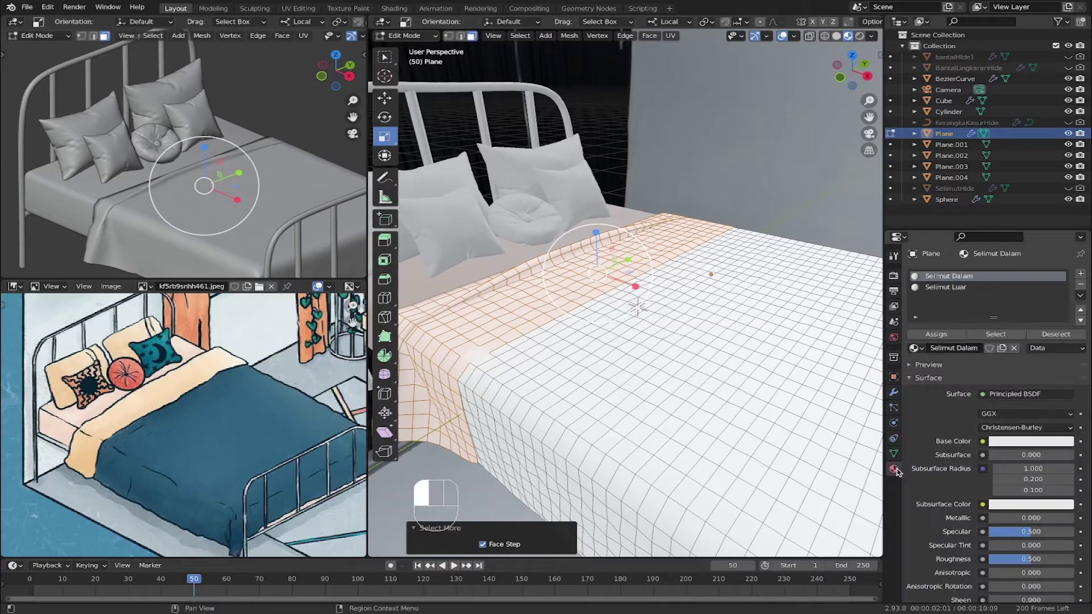
{"action": "left_click", "coordinate": [948, 278]}
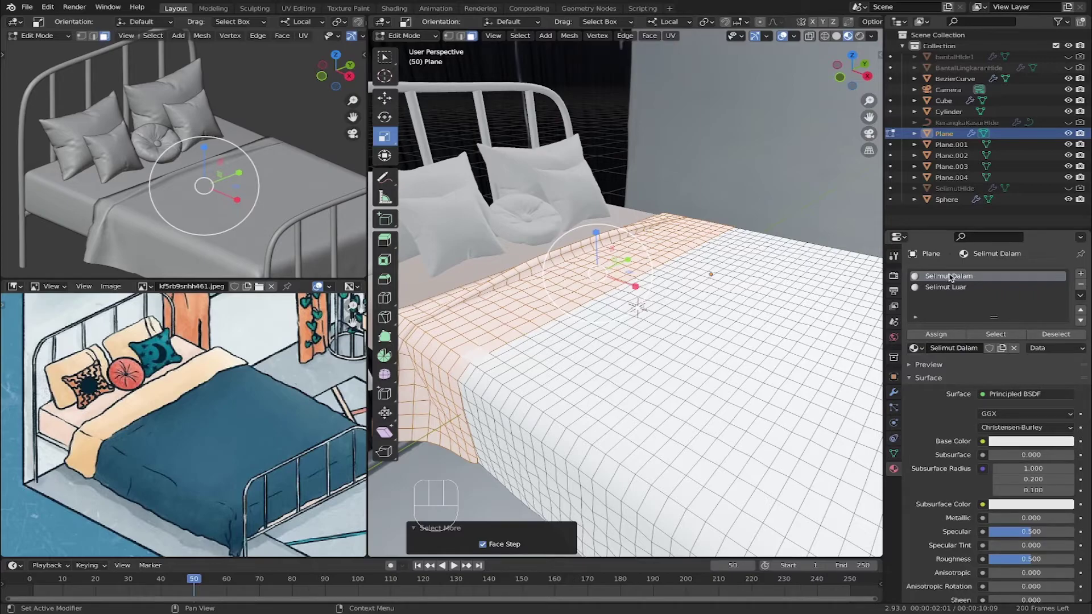
{"action": "left_click", "coordinate": [936, 334]}
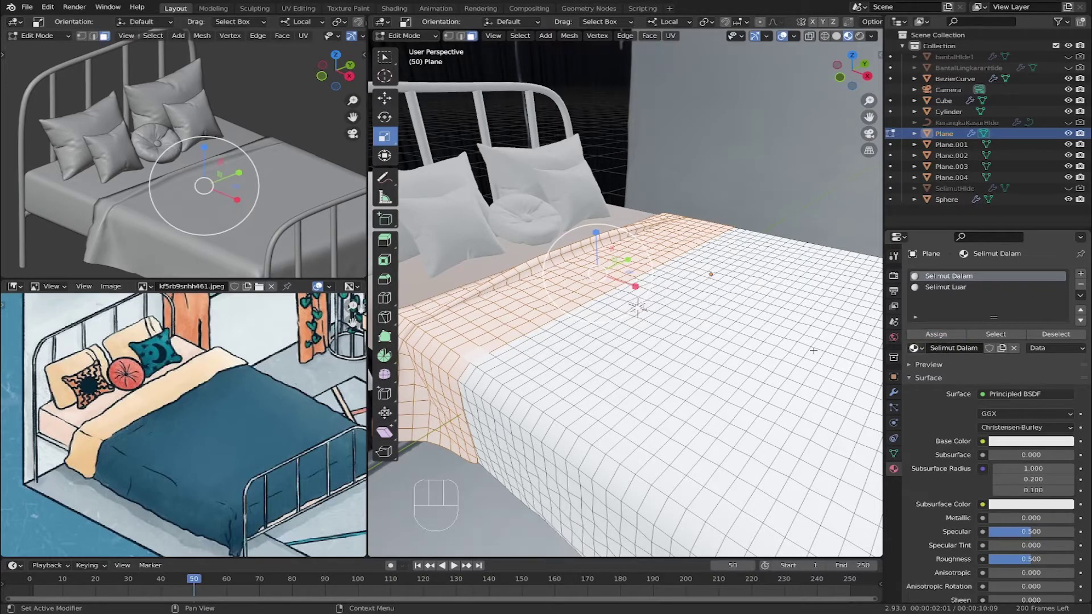
{"action": "middle_click_drag", "start_coordinate": [667, 279], "coordinate": [671, 271], "text": "shift"}
{"action": "scroll", "coordinate": [671, 271], "scroll_direction": "down", "scroll_amount": 2}
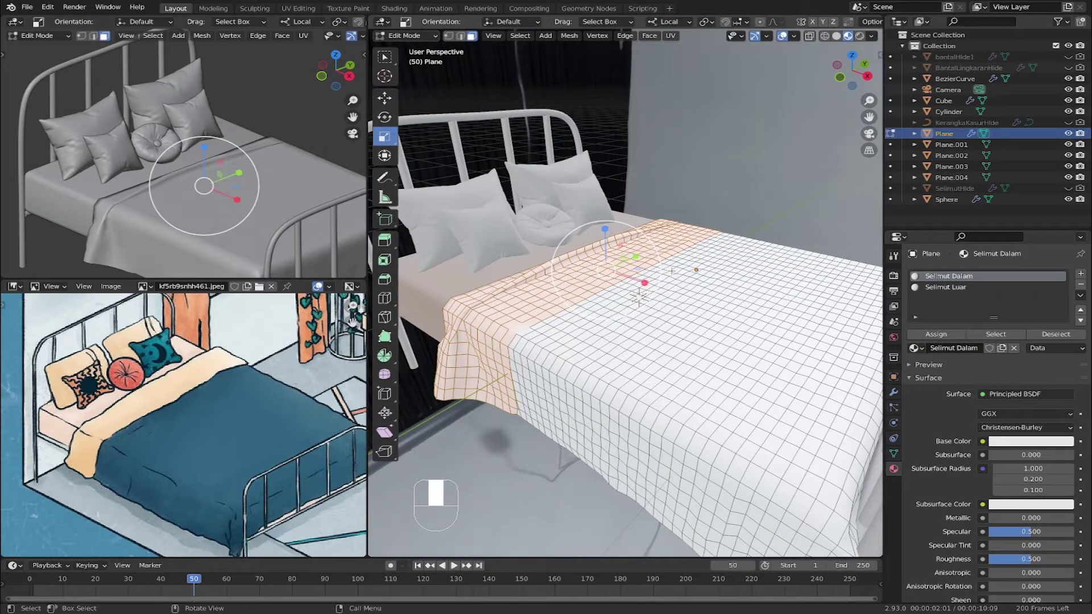
Invert the face selection, assign Selimut Luar to the rest of the blanket, and return to Object Mode.
{"action": "key", "text": "super+i"}
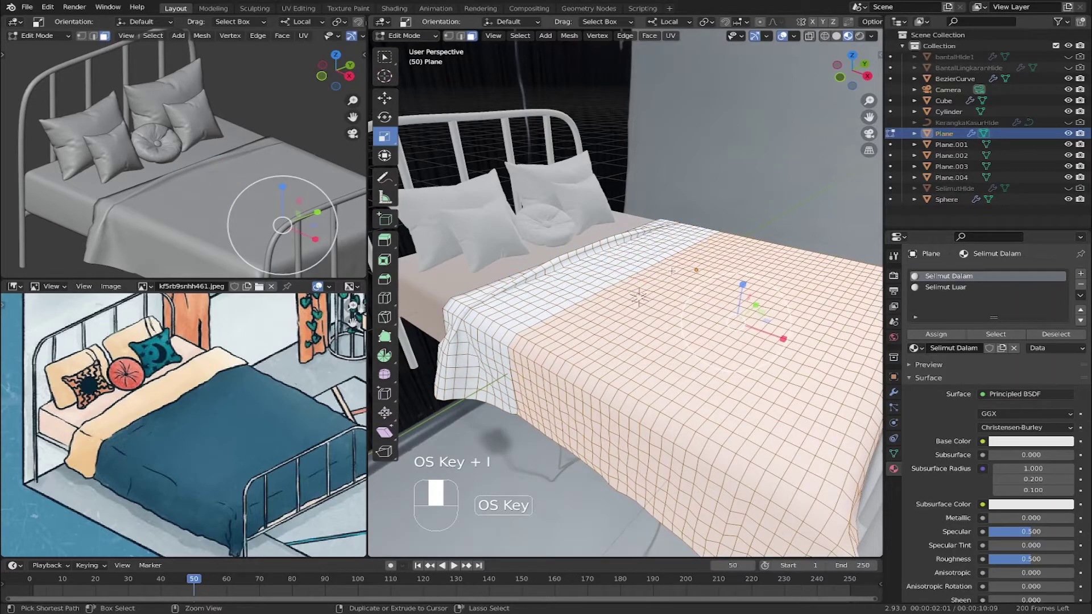
{"action": "left_click", "coordinate": [945, 288]}
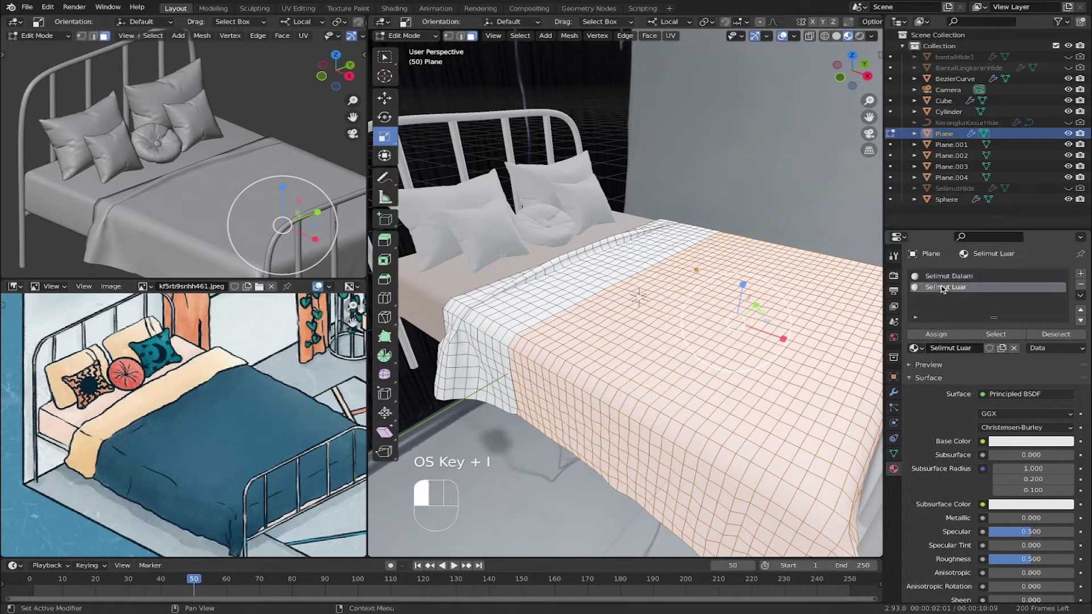
{"action": "left_click", "coordinate": [938, 334]}
{"action": "key", "text": "Tab"}
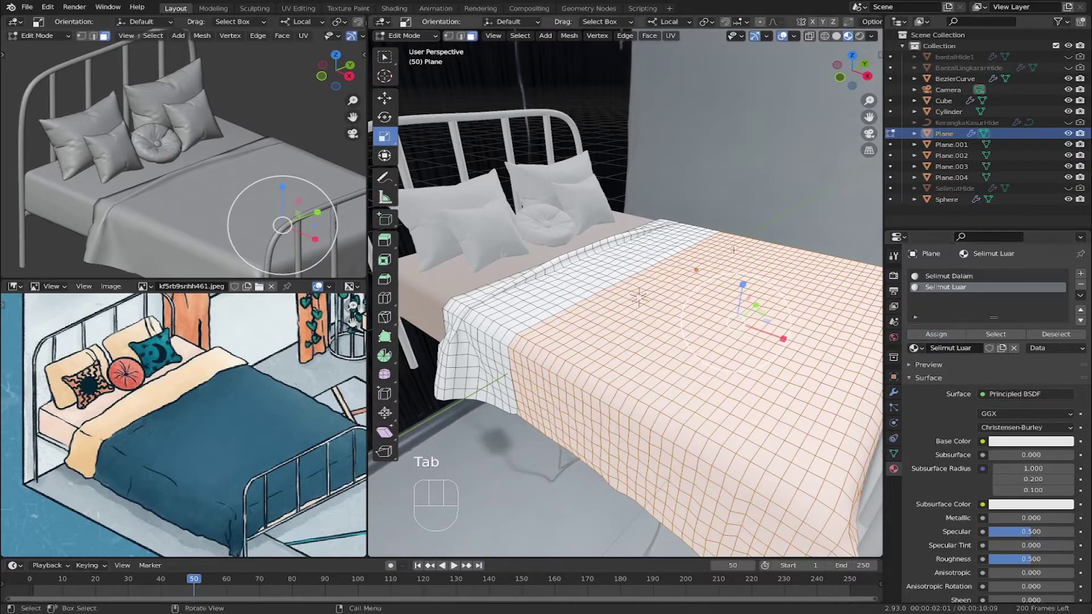
{"action": "key", "text": "Tab"}
Set the base color of Selimut Dalam to a saturated pink.
{"action": "left_click", "coordinate": [949, 275]}
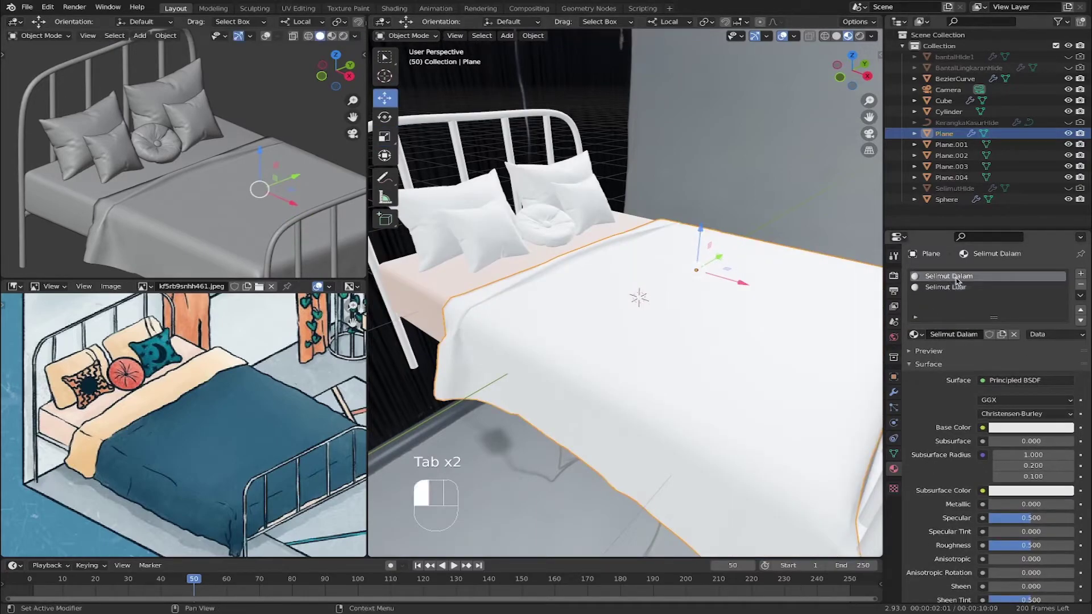
{"action": "left_click", "coordinate": [1041, 427]}
{"action": "left_click_drag", "start_coordinate": [1033, 335], "coordinate": [1025, 345]}
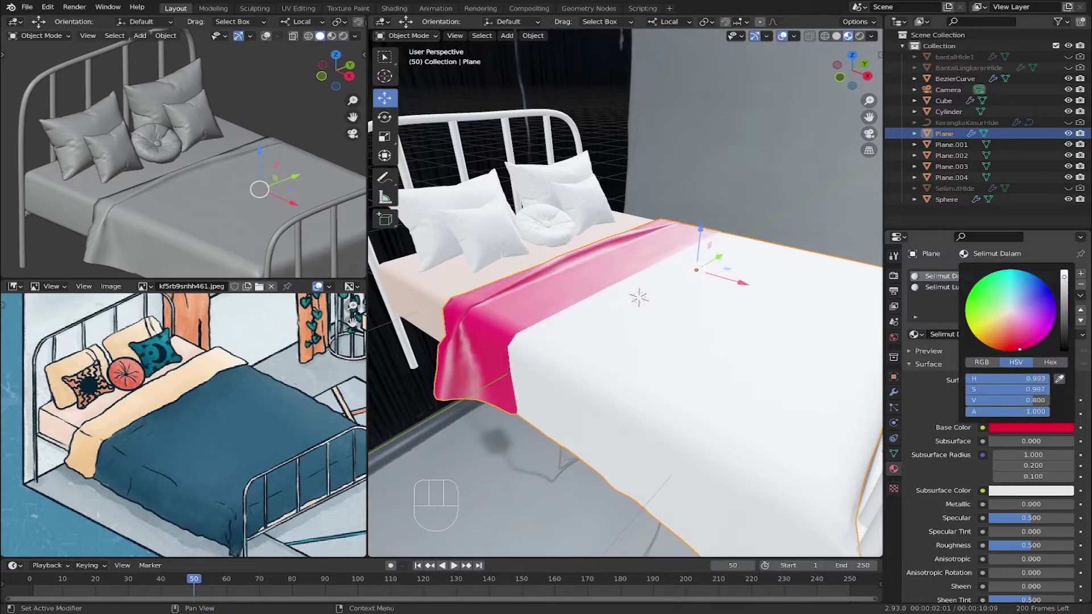
Set the base color of Selimut Luar to a bright blue.
{"action": "left_click", "coordinate": [940, 287]}
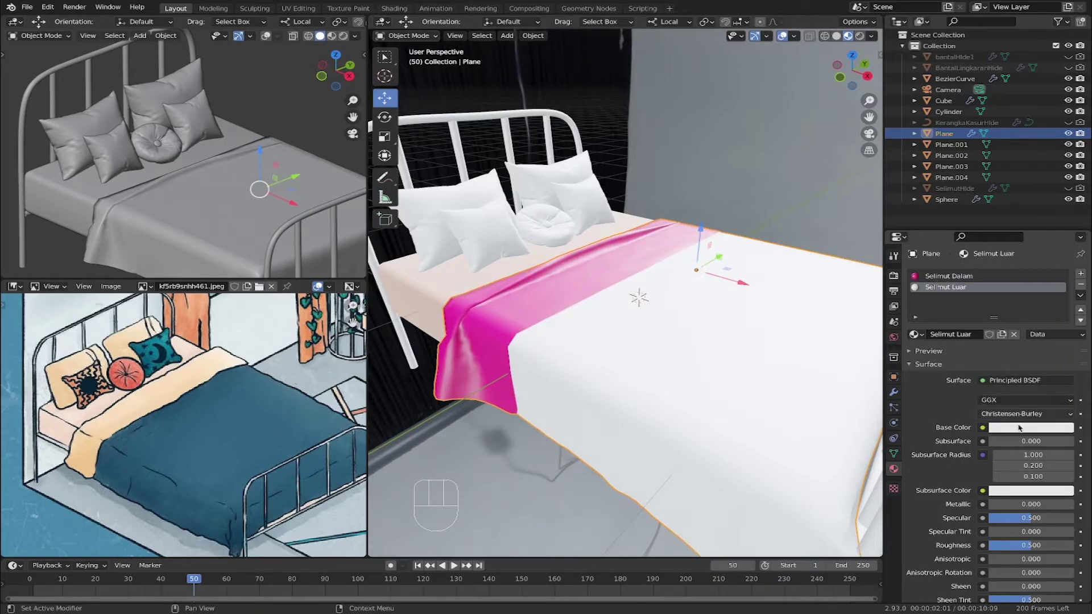
{"action": "left_click", "coordinate": [1018, 428]}
{"action": "left_click_drag", "start_coordinate": [1028, 339], "coordinate": [1029, 285]}
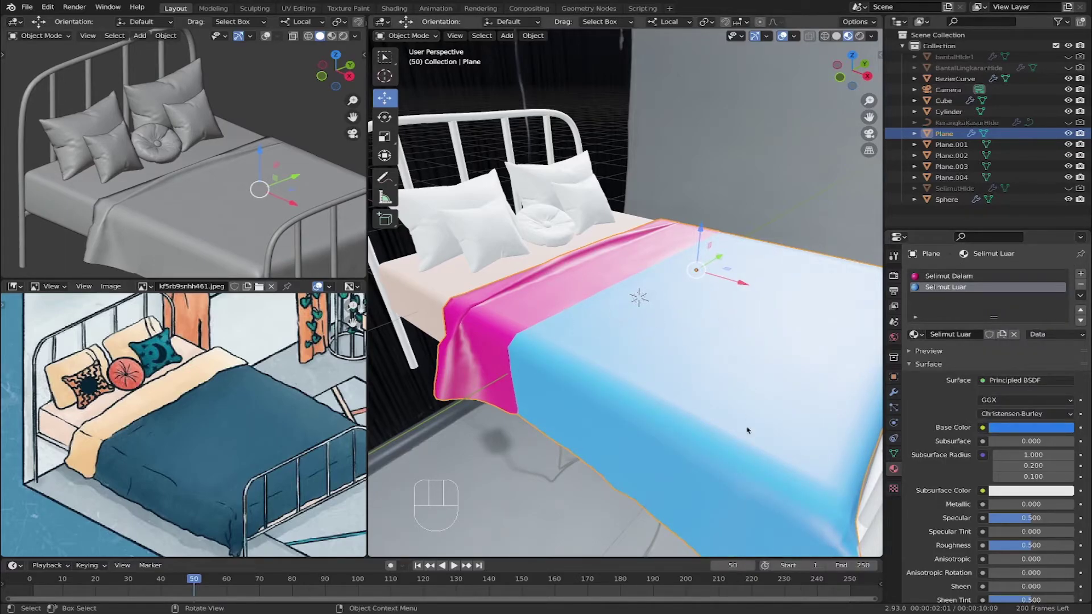
Change the base color of Selimut Dalam to a light orange matching the blanket fold in the reference image.
{"action": "left_click", "coordinate": [950, 277]}
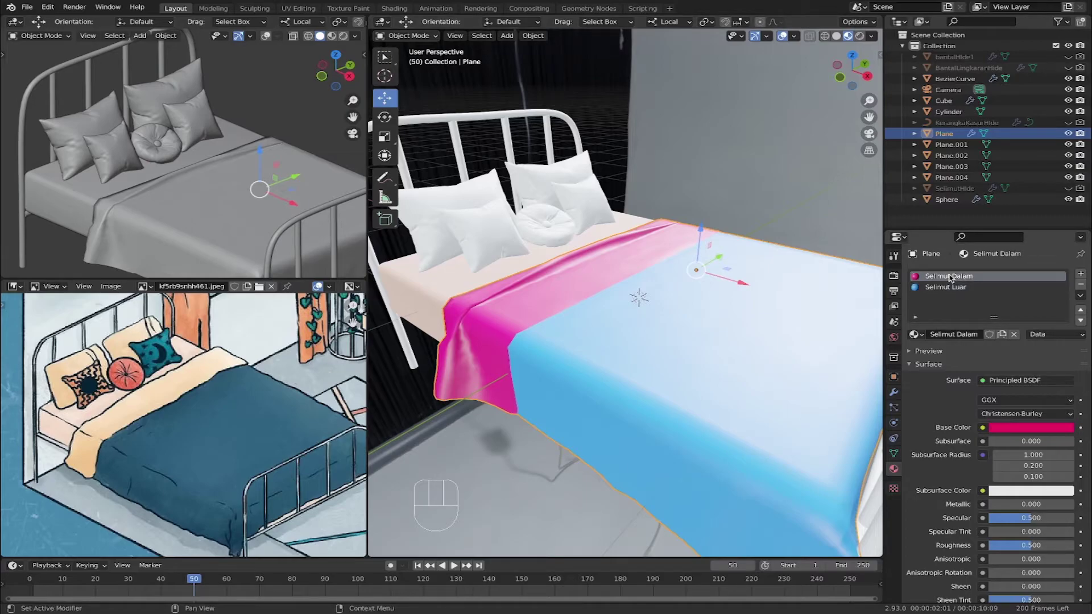
{"action": "left_click", "coordinate": [1009, 430]}
{"action": "left_click_drag", "start_coordinate": [1018, 323], "coordinate": [1002, 337]}
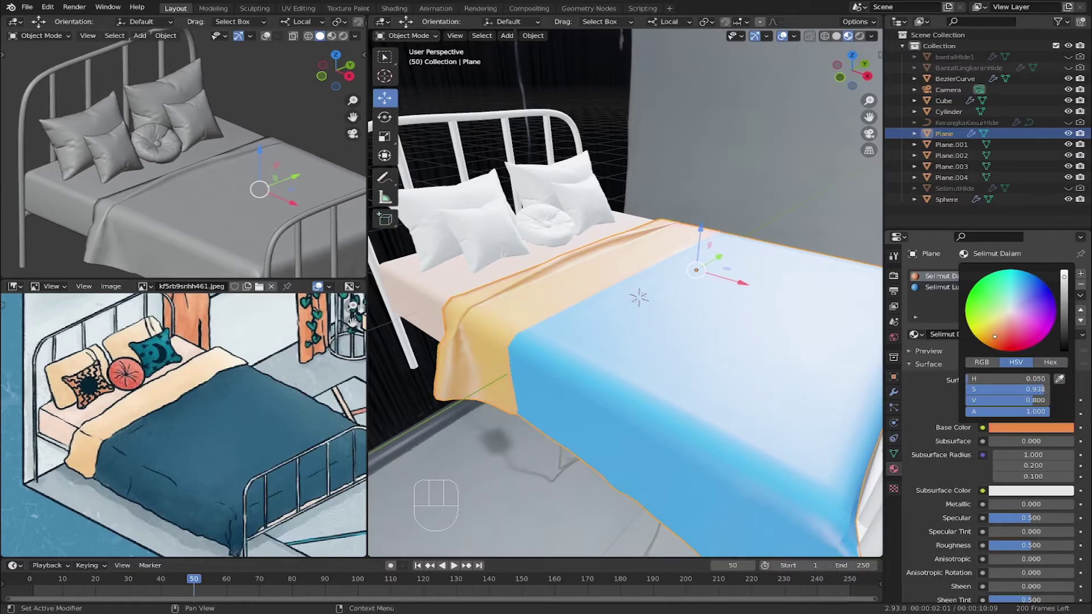
{"action": "left_click_drag", "start_coordinate": [997, 336], "coordinate": [997, 333]}
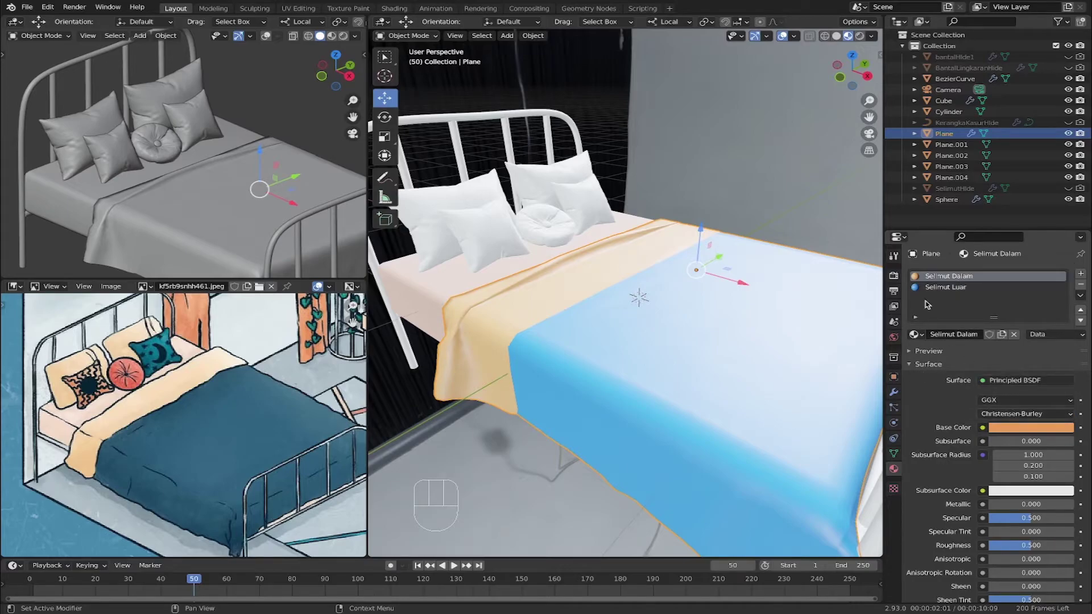
Sample the dark teal of the blanket in the reference image as the base color of Selimut Luar.
{"action": "left_click", "coordinate": [943, 287]}
{"action": "left_click", "coordinate": [1038, 428]}
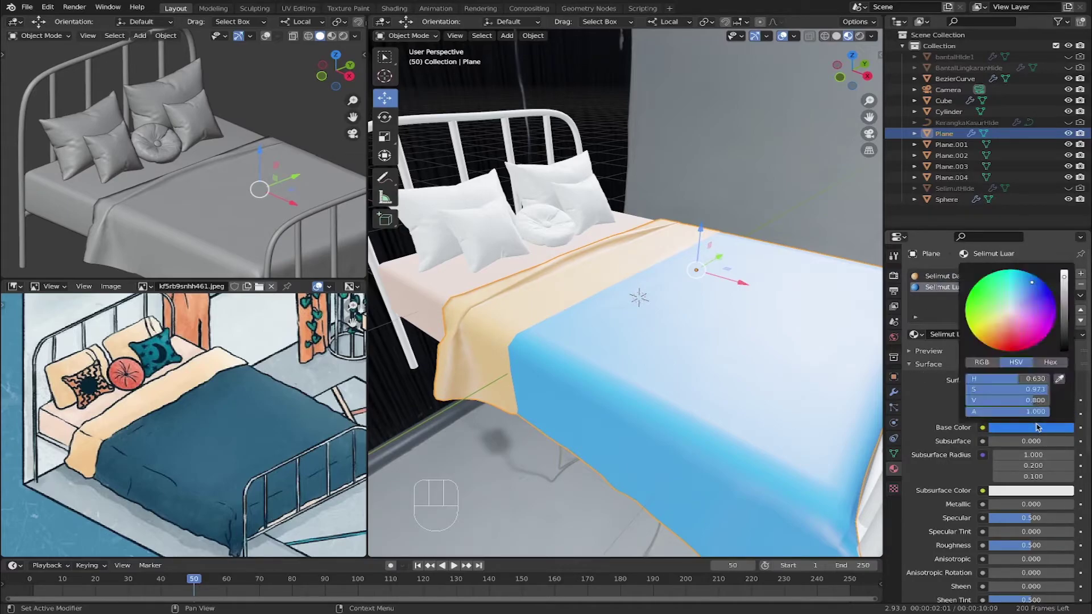
{"action": "left_click", "coordinate": [1061, 380]}
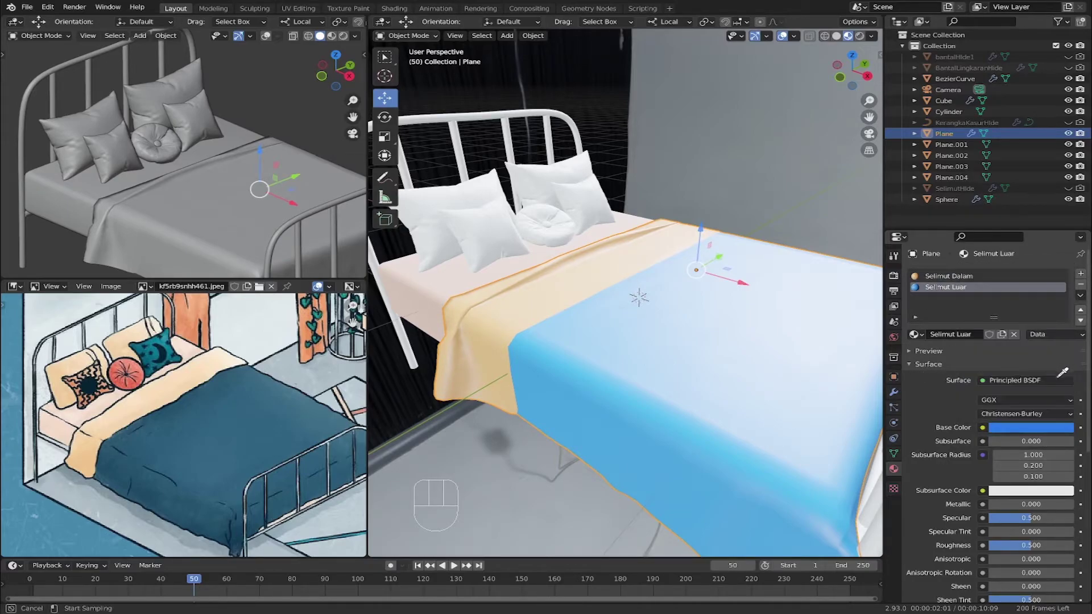
{"action": "left_click", "coordinate": [227, 425]}
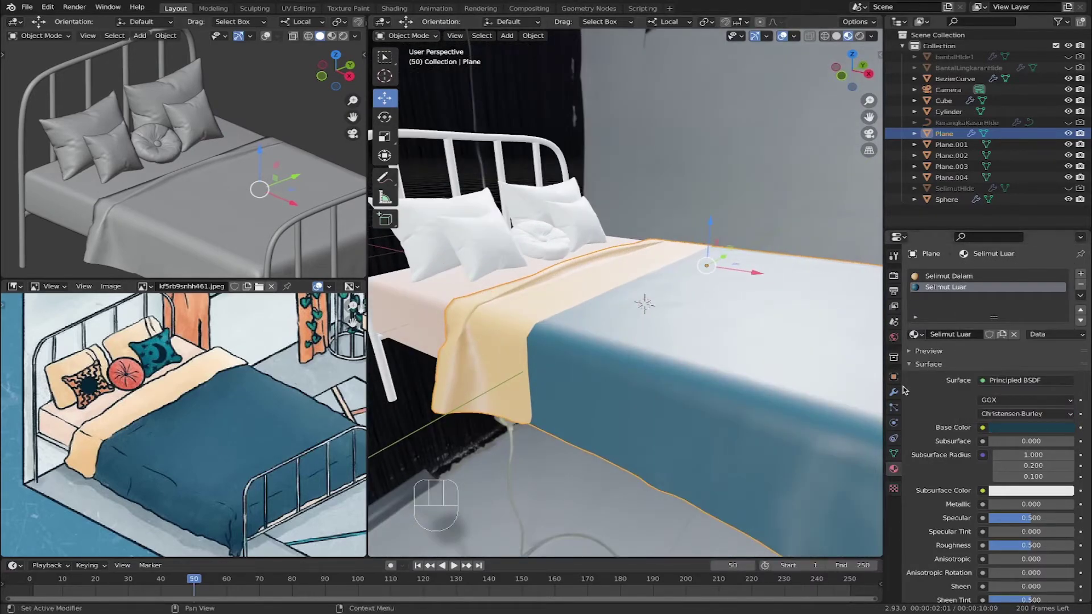
Enable viewport display of the blanket's Subdivision.001 and Solidify modifiers.
{"action": "left_click", "coordinate": [894, 392]}
{"action": "left_click", "coordinate": [1028, 317]}
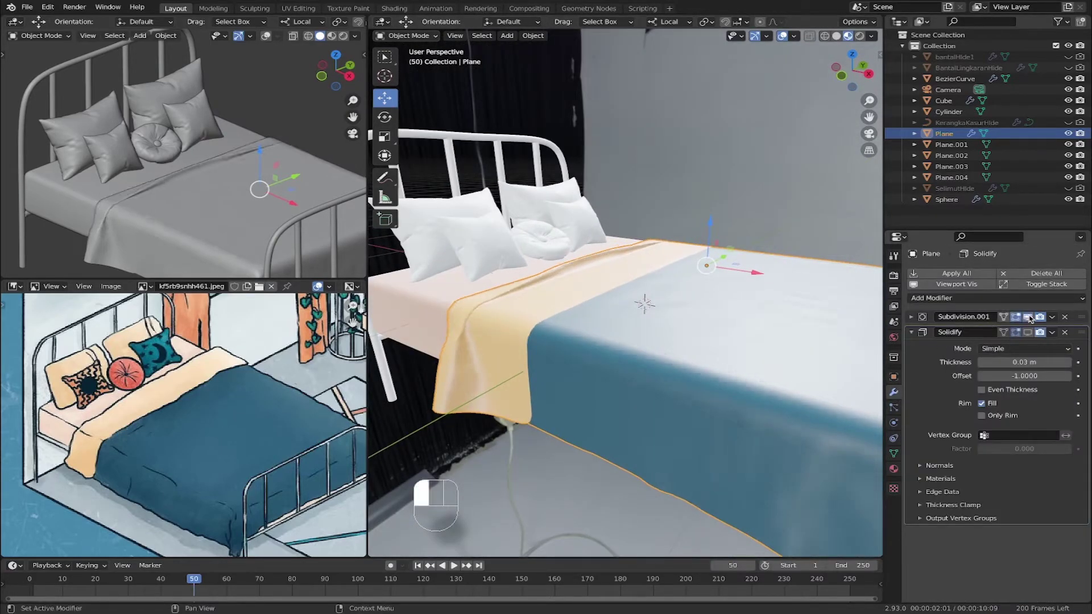
{"action": "left_click", "coordinate": [1029, 333]}
{"action": "scroll", "coordinate": [668, 296], "scroll_direction": "down", "scroll_amount": 2}
{"action": "middle_click_drag", "start_coordinate": [663, 298], "coordinate": [657, 304]}
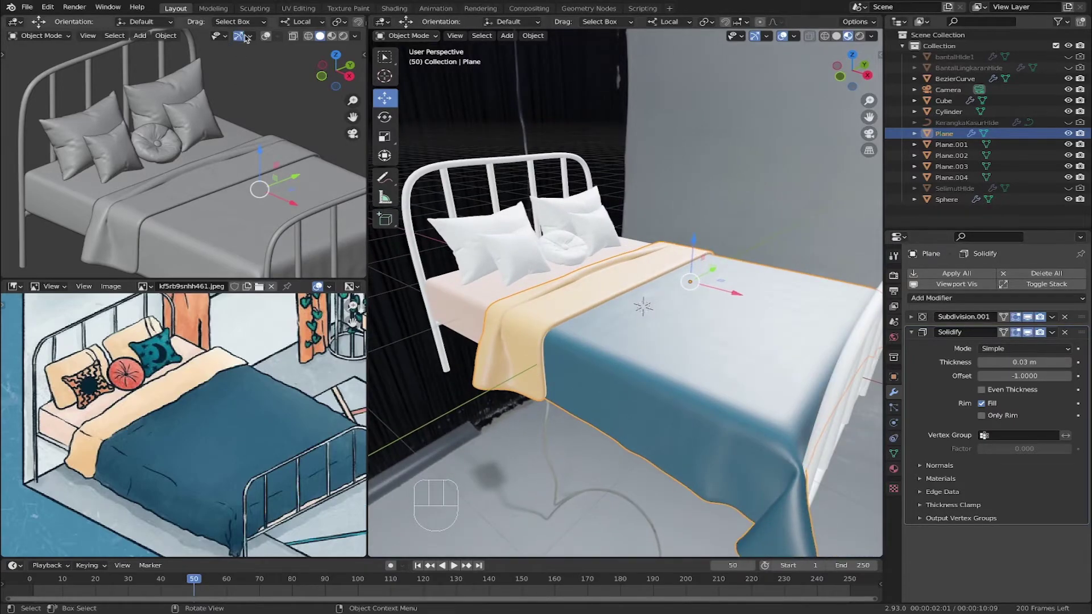
Switch the small 3D viewport above the reference image to rendered shading, fit the whole bed in it, and enlarge it slightly.
{"action": "left_click", "coordinate": [343, 35]}
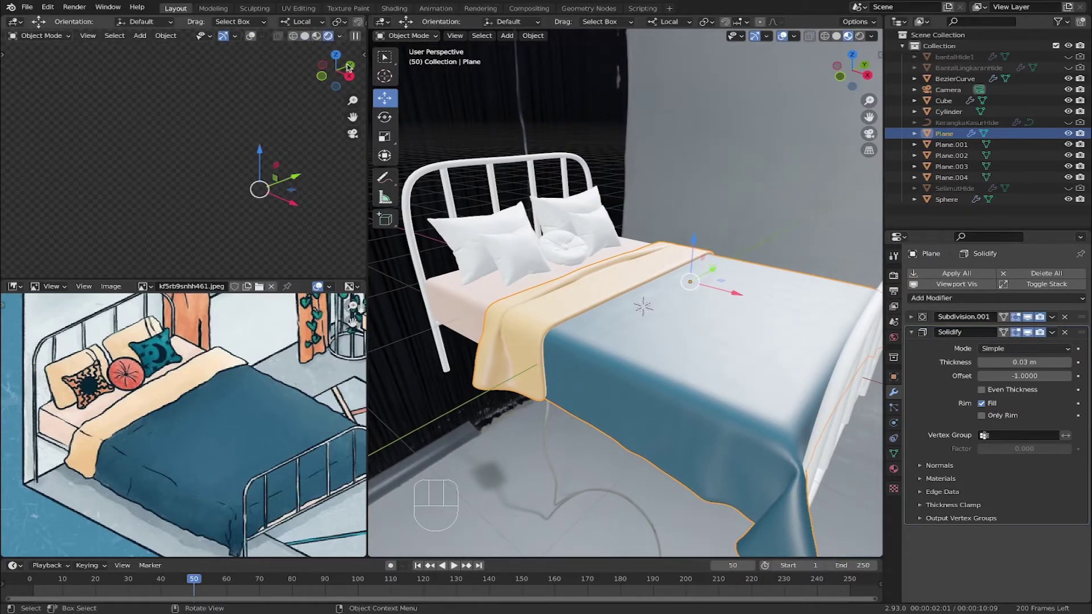
{"action": "left_click", "coordinate": [275, 96]}
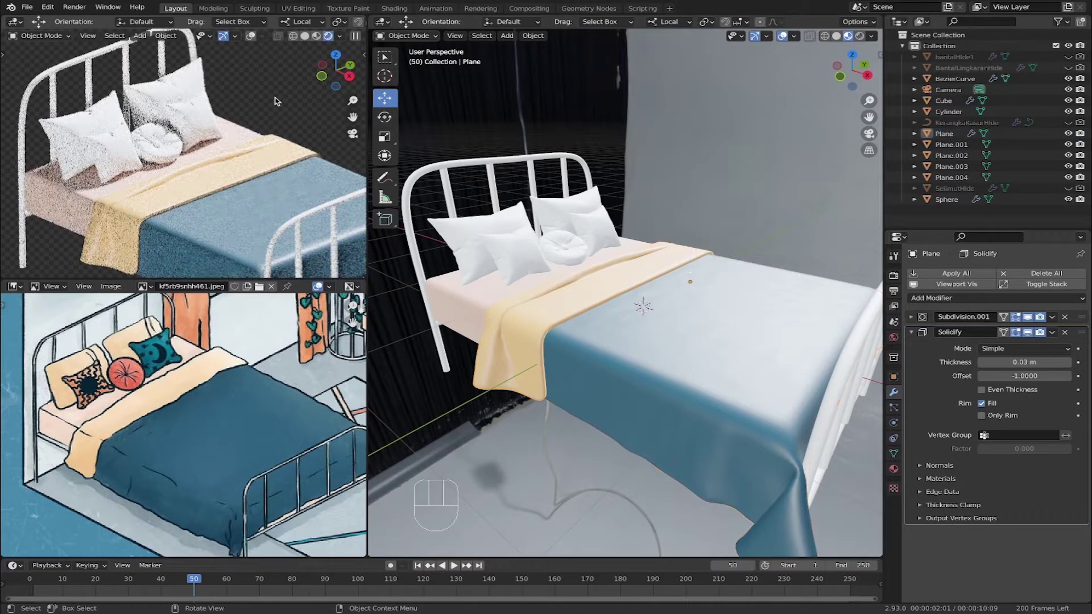
{"action": "scroll", "coordinate": [202, 162], "scroll_direction": "down", "scroll_amount": 2}
{"action": "middle_click_drag", "start_coordinate": [202, 163], "coordinate": [178, 146], "text": "shift"}
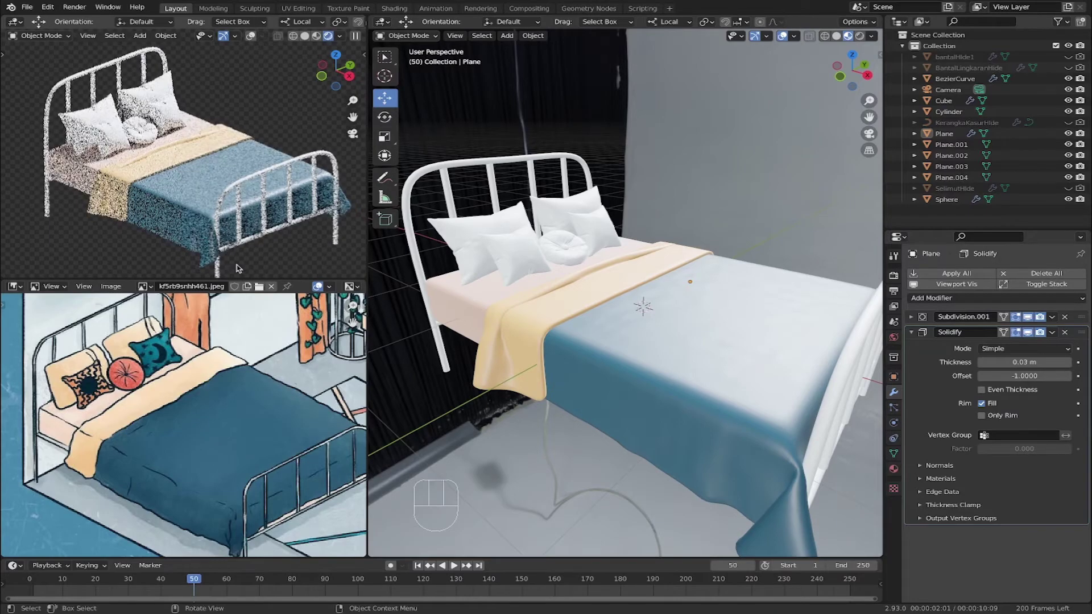
{"action": "left_click_drag", "start_coordinate": [241, 278], "coordinate": [240, 299]}
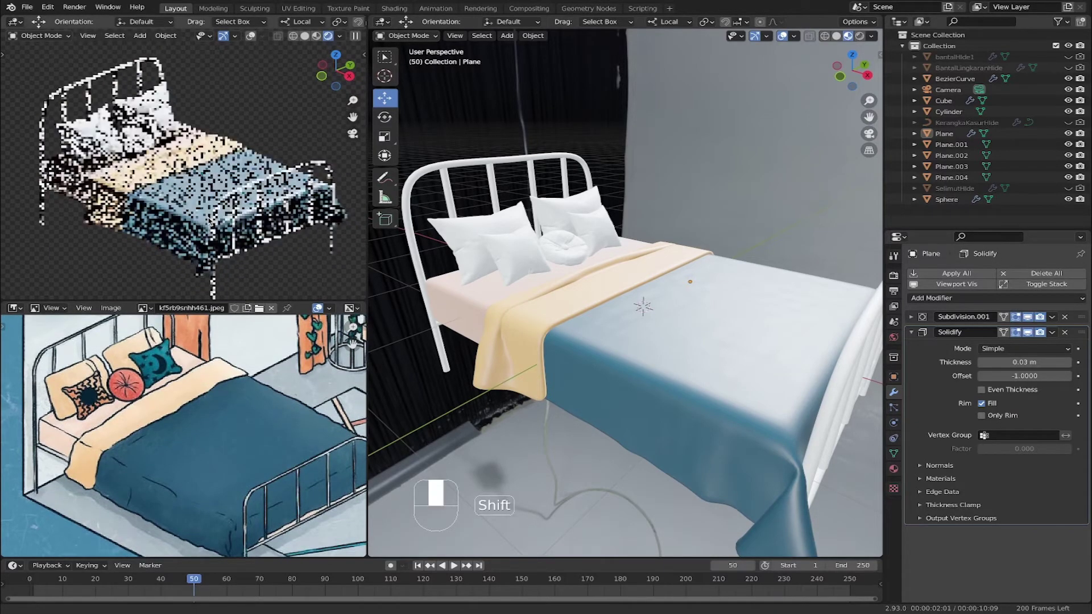
Shift the base color of the blanket's Selimut Dalam material to a pinker orange with hue 0.045, saturation 0.802 and value 0.800.
{"action": "left_click", "coordinate": [579, 369]}
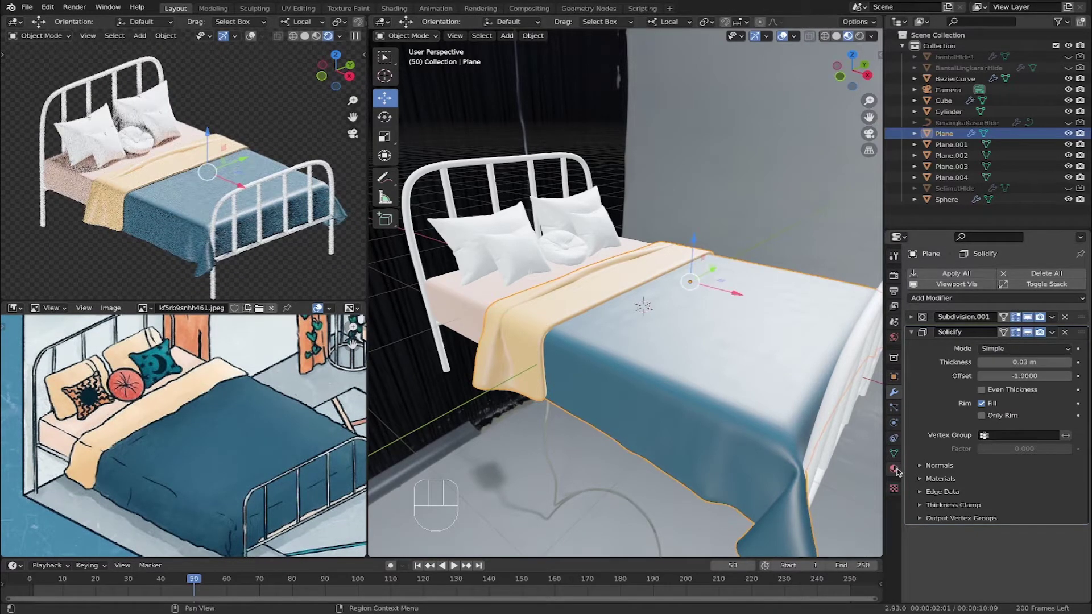
{"action": "left_click", "coordinate": [893, 468]}
{"action": "left_click", "coordinate": [943, 277]}
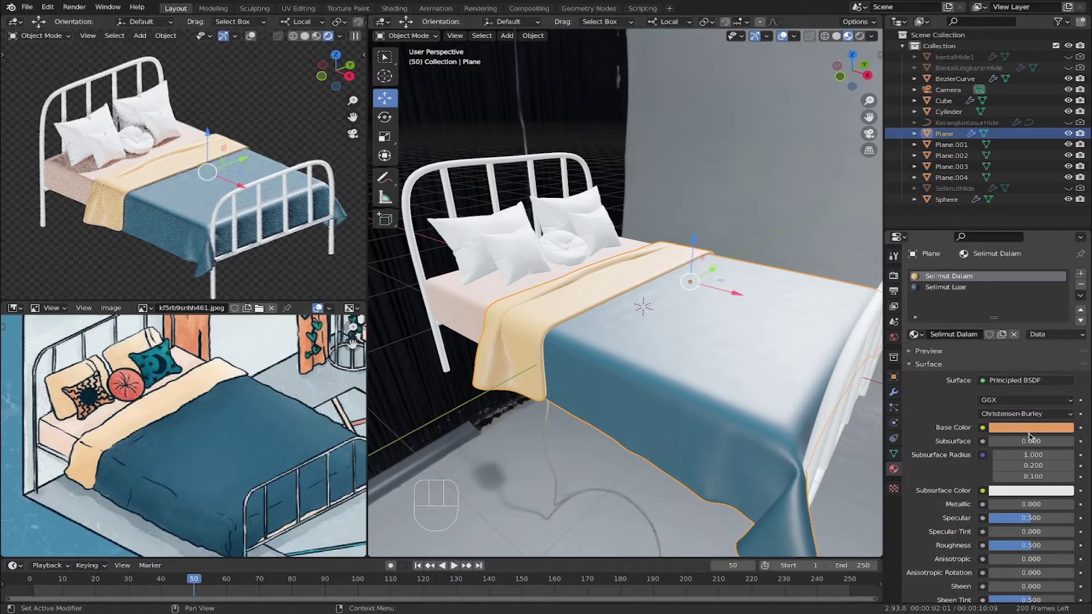
{"action": "left_click", "coordinate": [1024, 428]}
{"action": "left_click_drag", "start_coordinate": [998, 332], "coordinate": [1001, 328]}
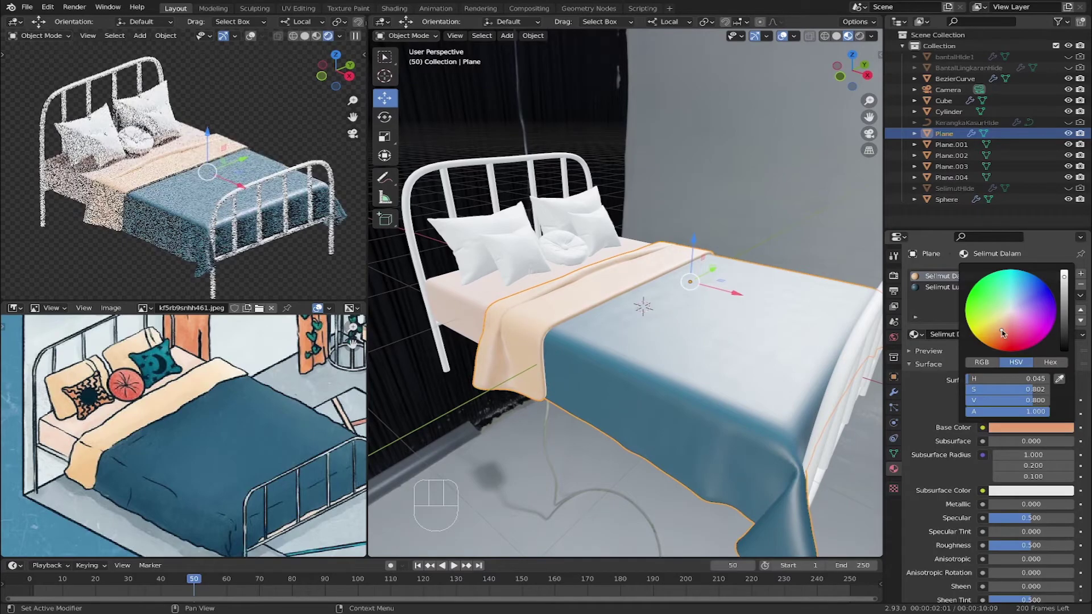
Slightly brighten the base color of the mattress material Matras.
{"action": "left_click", "coordinate": [484, 289]}
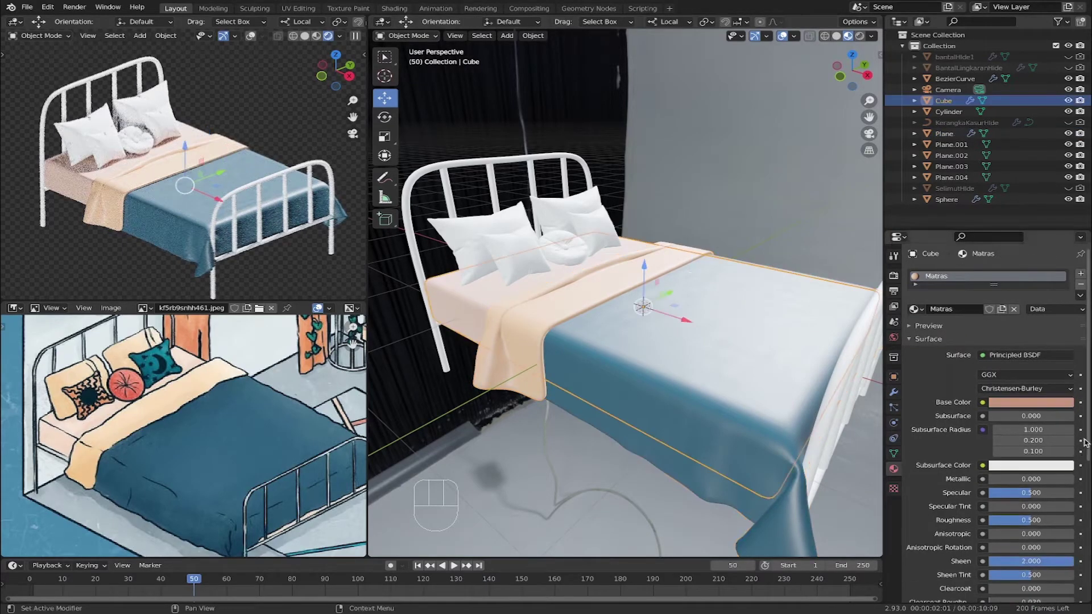
{"action": "left_click", "coordinate": [1031, 402]}
{"action": "left_click_drag", "start_coordinate": [1065, 263], "coordinate": [1065, 259]}
{"action": "left_click", "coordinate": [729, 208]}
Look over the mattress's material settings and try a roughness of 0.968 on the blanket's Selimut Dalam material.
{"action": "left_click", "coordinate": [737, 340]}
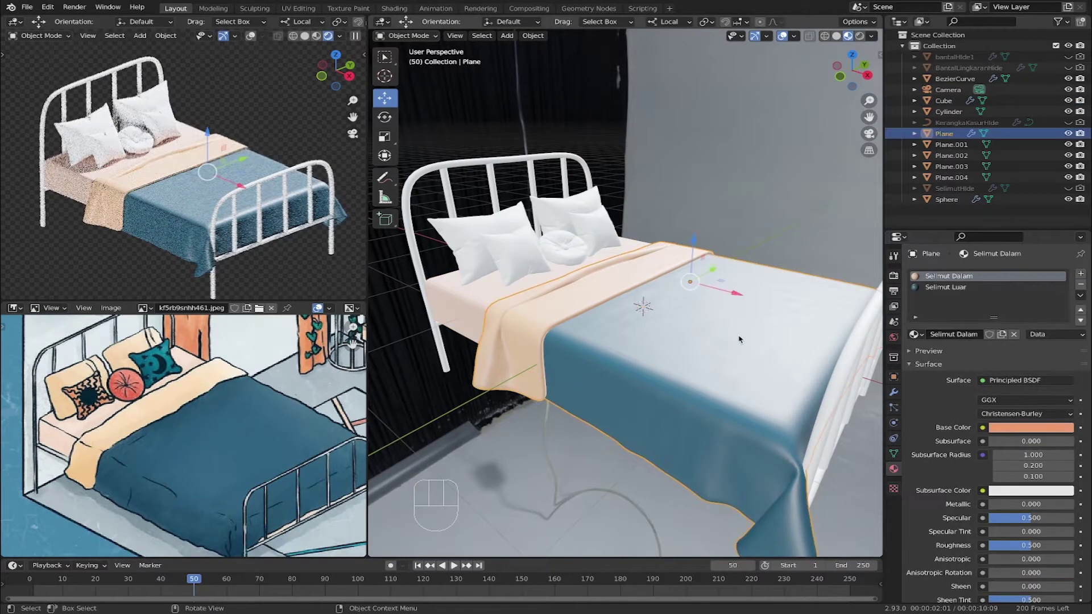
{"action": "left_click", "coordinate": [476, 308]}
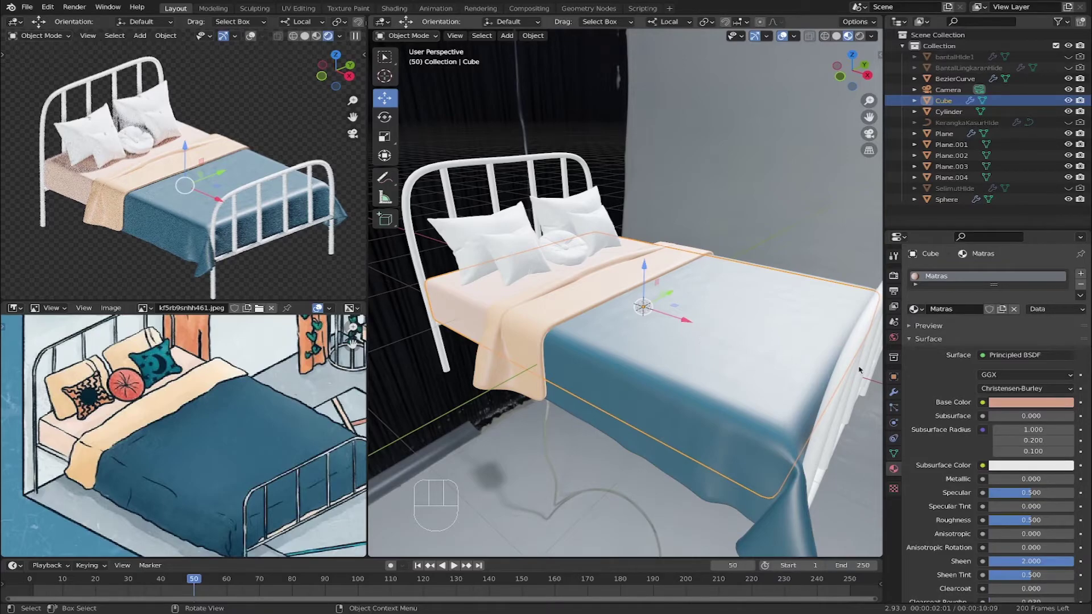
{"action": "scroll", "coordinate": [1029, 398], "scroll_direction": "down", "scroll_amount": 4}
{"action": "left_click", "coordinate": [695, 365]}
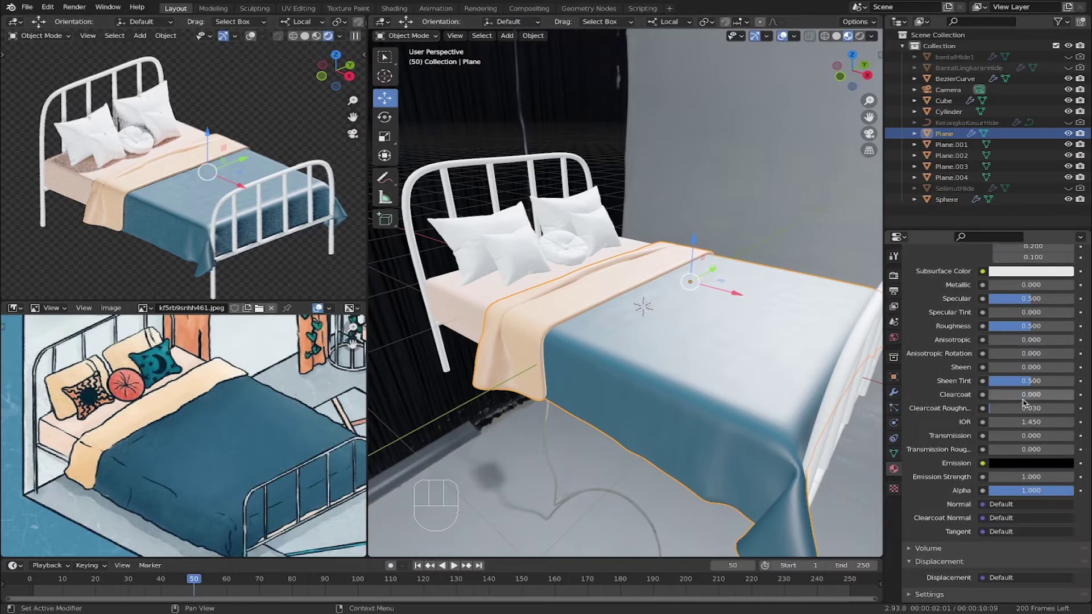
{"action": "middle_click_drag", "start_coordinate": [761, 392], "coordinate": [743, 352]}
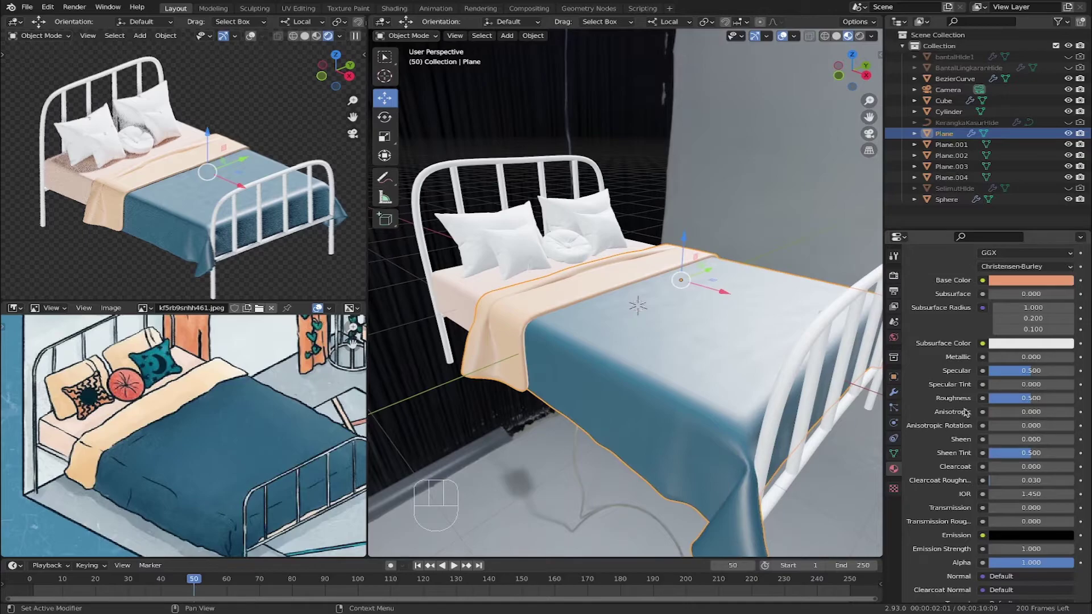
{"action": "left_click_drag", "start_coordinate": [1031, 398], "coordinate": [1064, 403]}
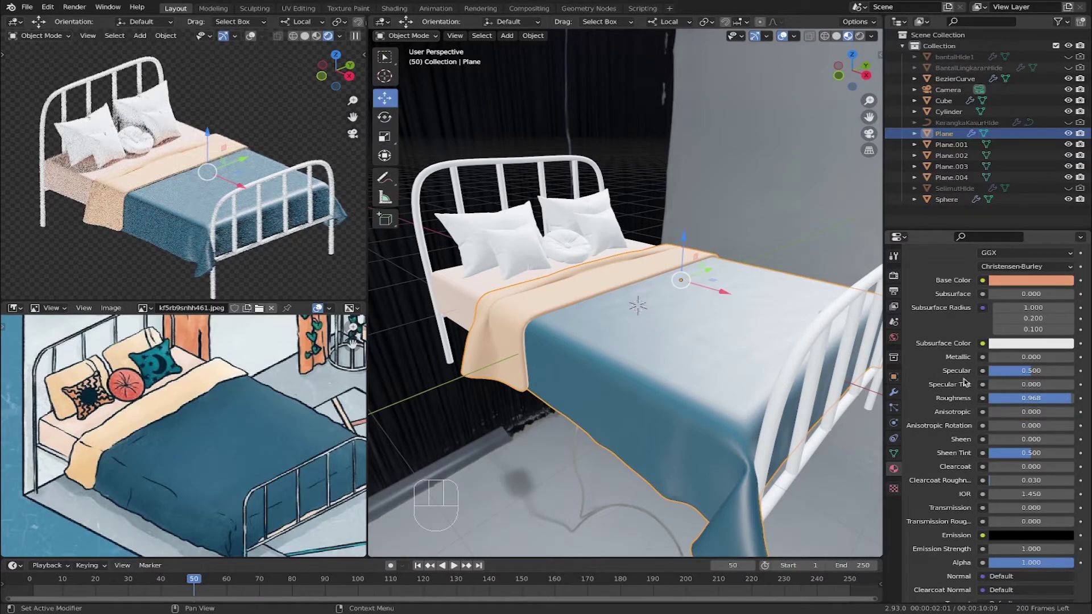
Try a roughness of 0 on Selimut Dalam and inspect the reflections on the blanket fold up close.
{"action": "left_click_drag", "start_coordinate": [1070, 398], "coordinate": [987, 399]}
{"action": "middle_click_drag", "start_coordinate": [561, 312], "coordinate": [591, 315]}
{"action": "scroll", "coordinate": [922, 278], "scroll_direction": "up", "scroll_amount": 5}
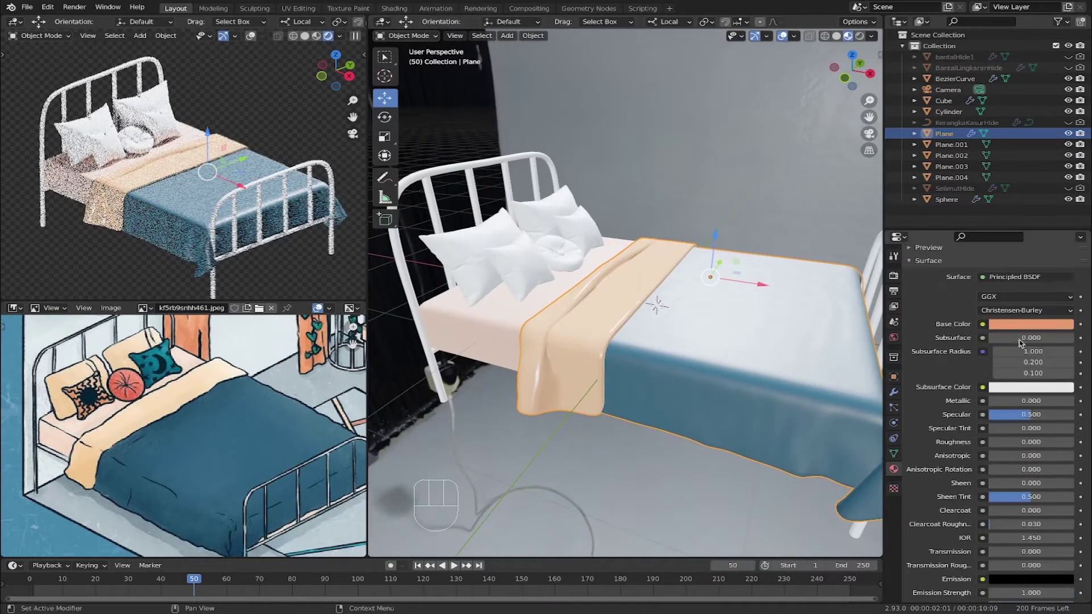
{"action": "scroll", "coordinate": [595, 333], "scroll_direction": "up", "scroll_amount": 4}
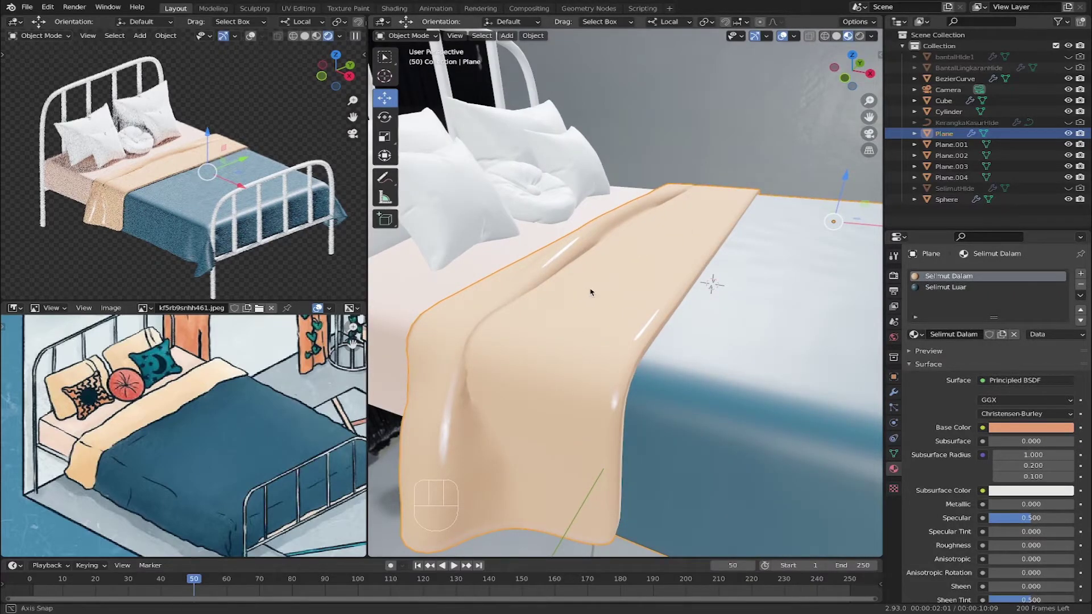
{"action": "middle_click_drag", "start_coordinate": [587, 295], "coordinate": [597, 285]}
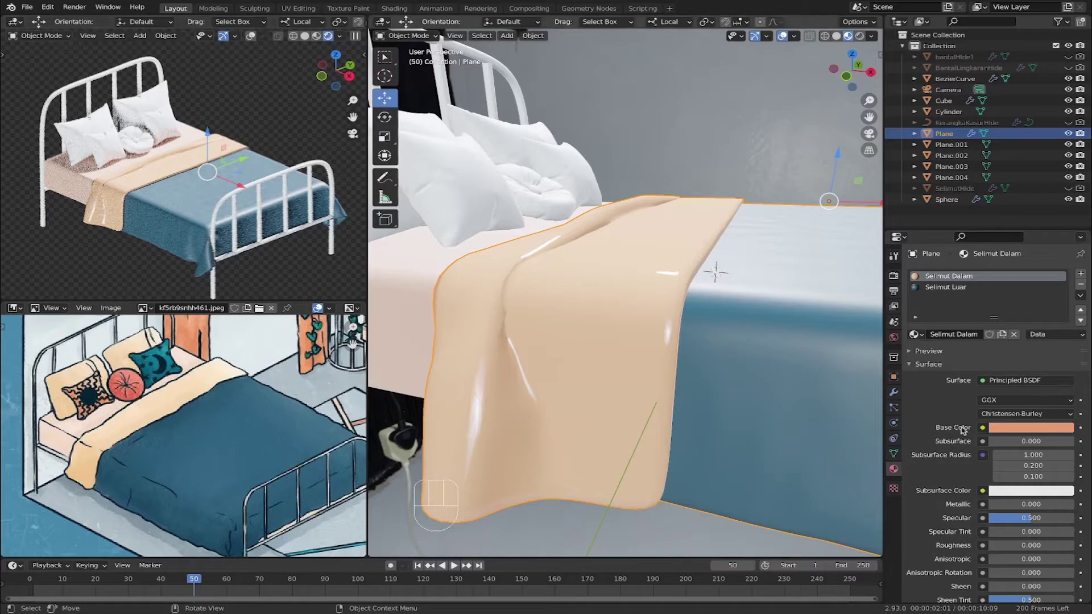
{"action": "scroll", "coordinate": [1027, 437], "scroll_direction": "down", "scroll_amount": 7}
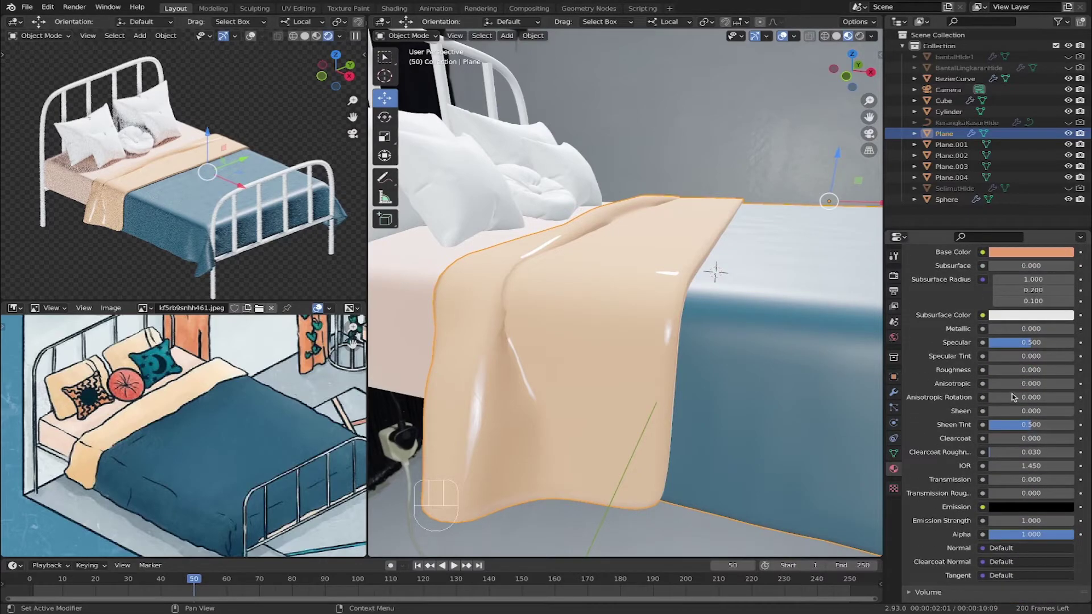
Set the roughness of Selimut Dalam to 0.8.
{"action": "left_click_drag", "start_coordinate": [1003, 371], "coordinate": [1062, 371]}
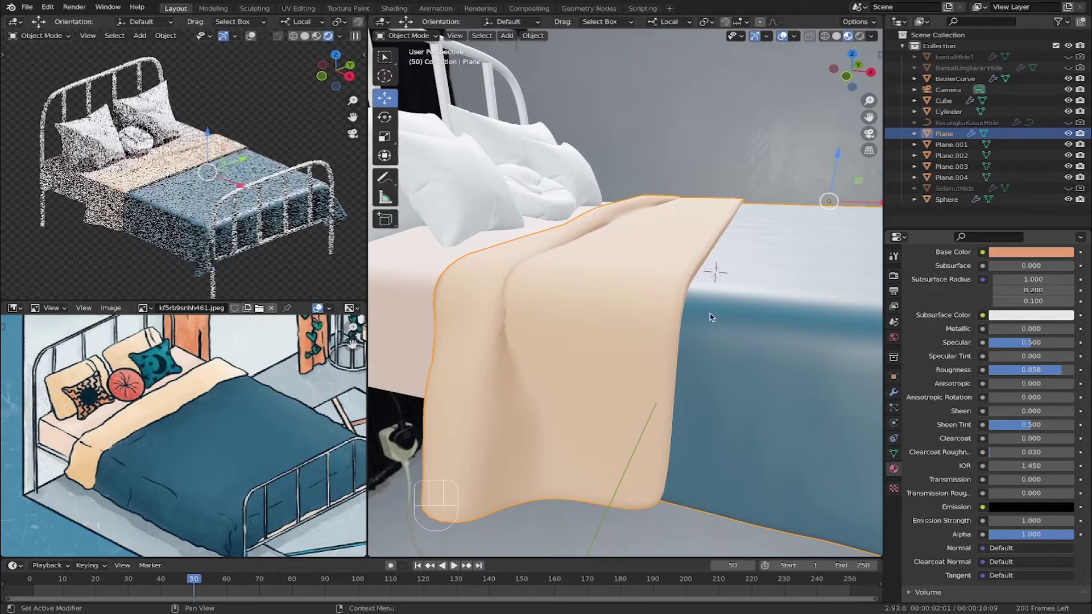
{"action": "left_click", "coordinate": [1042, 370]}
{"action": "key", "text": "BackSpace"}
{"action": "key", "text": "Return"}
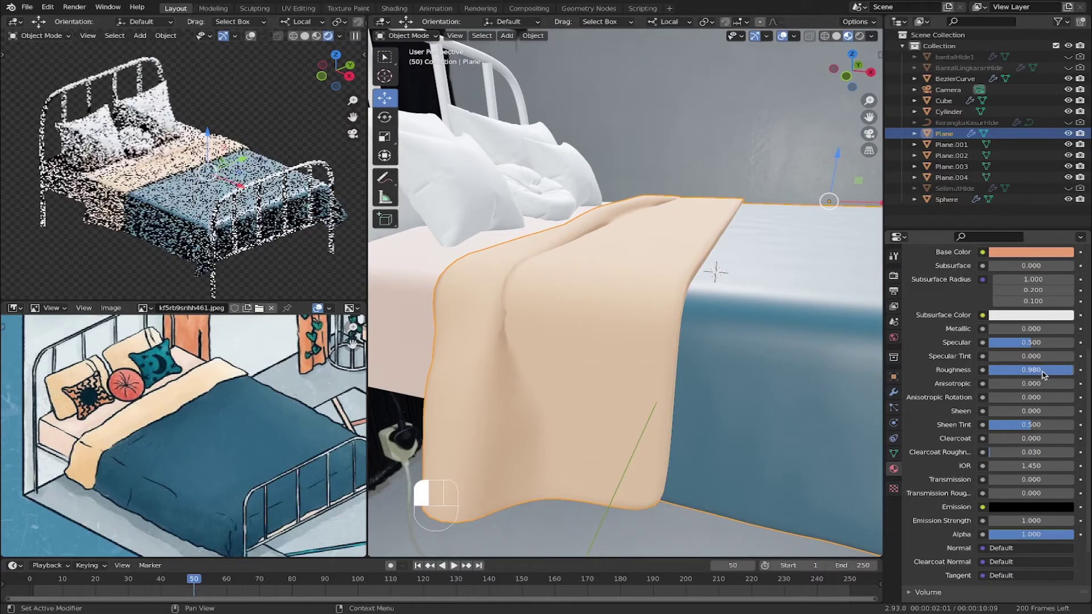
{"action": "left_click", "coordinate": [1043, 371]}
{"action": "type", "text": ".8"}
{"action": "key", "text": "Return"}
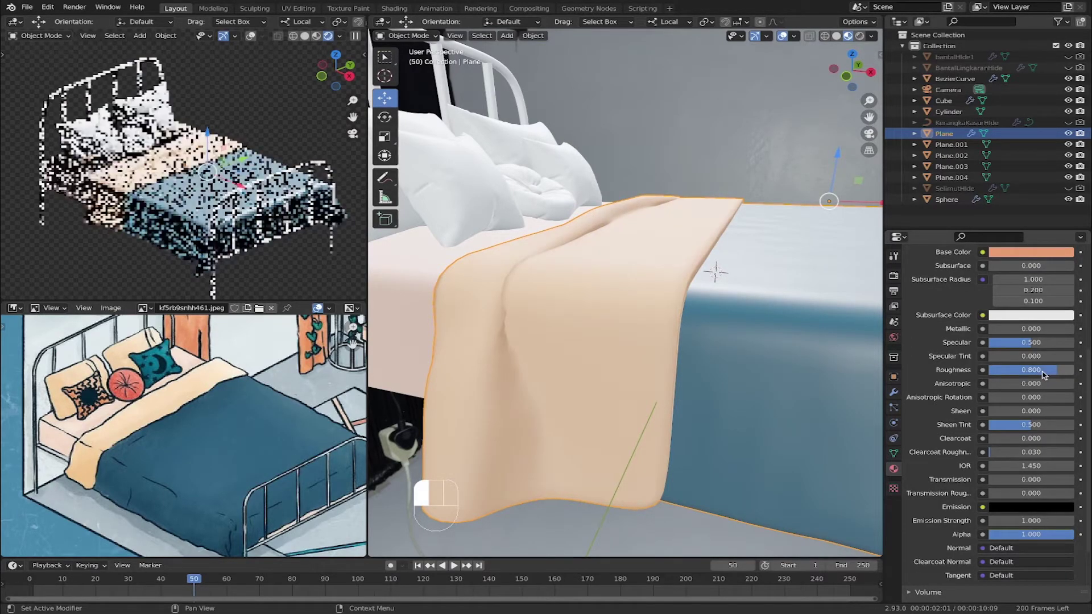
Set the roughness of the outer blanket material Selimut Luar to 0.8.
{"action": "scroll", "coordinate": [961, 285], "scroll_direction": "up", "scroll_amount": 6}
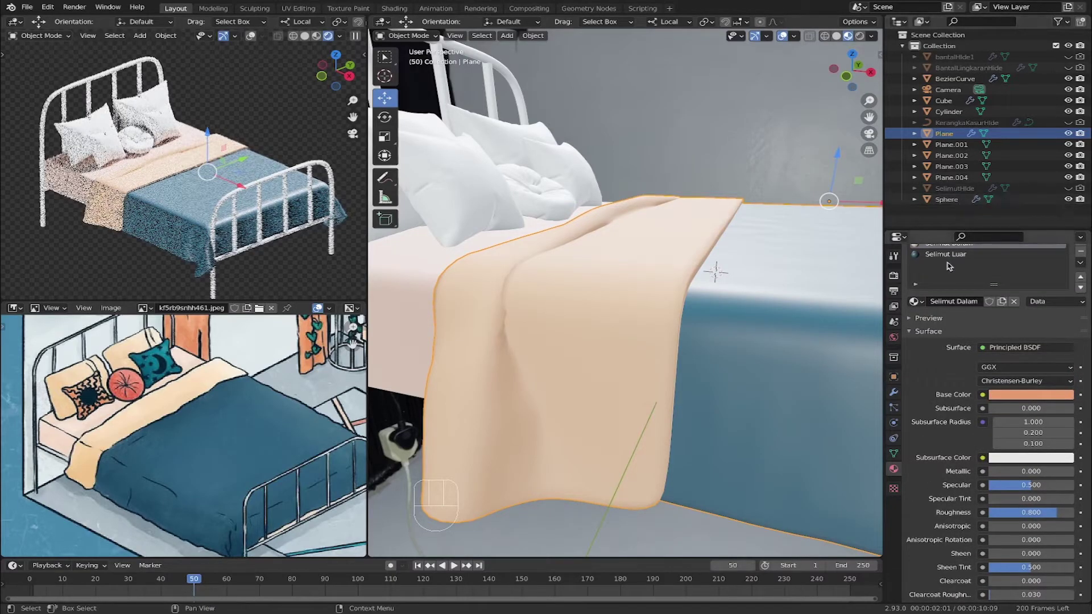
{"action": "left_click", "coordinate": [946, 254]}
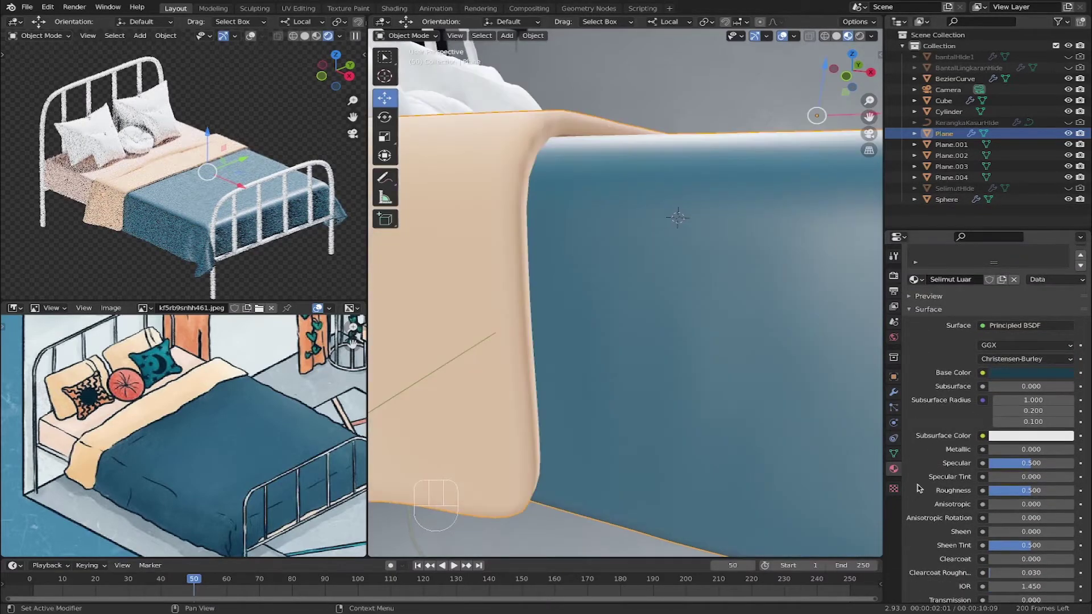
{"action": "scroll", "coordinate": [919, 487], "scroll_direction": "down", "scroll_amount": 7}
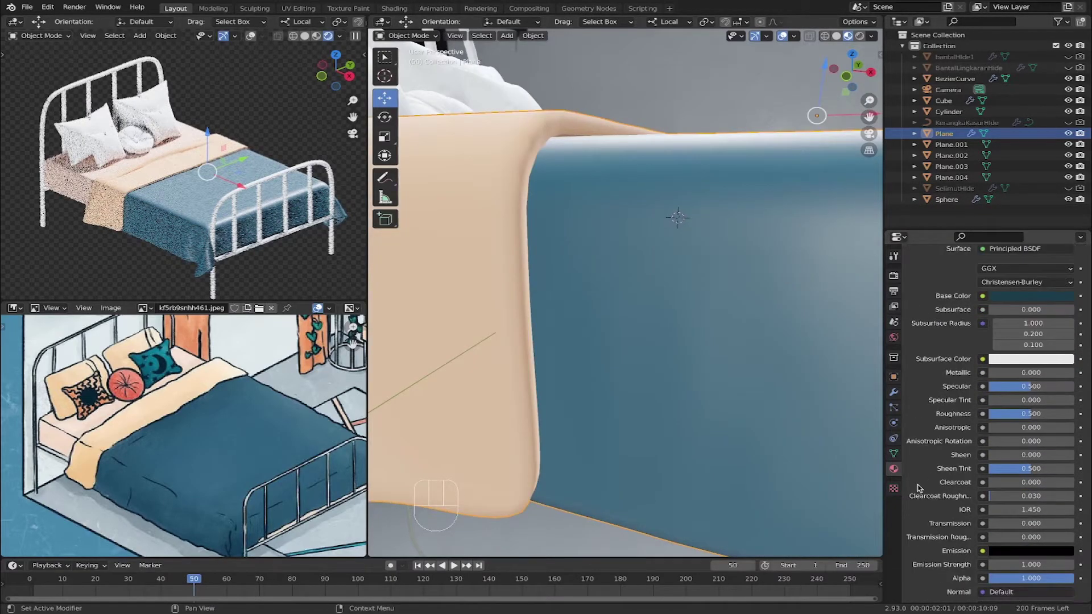
{"action": "scroll", "coordinate": [919, 487], "scroll_direction": "up", "scroll_amount": 4}
{"action": "middle_click_drag", "start_coordinate": [683, 254], "coordinate": [672, 296]}
{"action": "scroll", "coordinate": [671, 295], "scroll_direction": "down", "scroll_amount": 8}
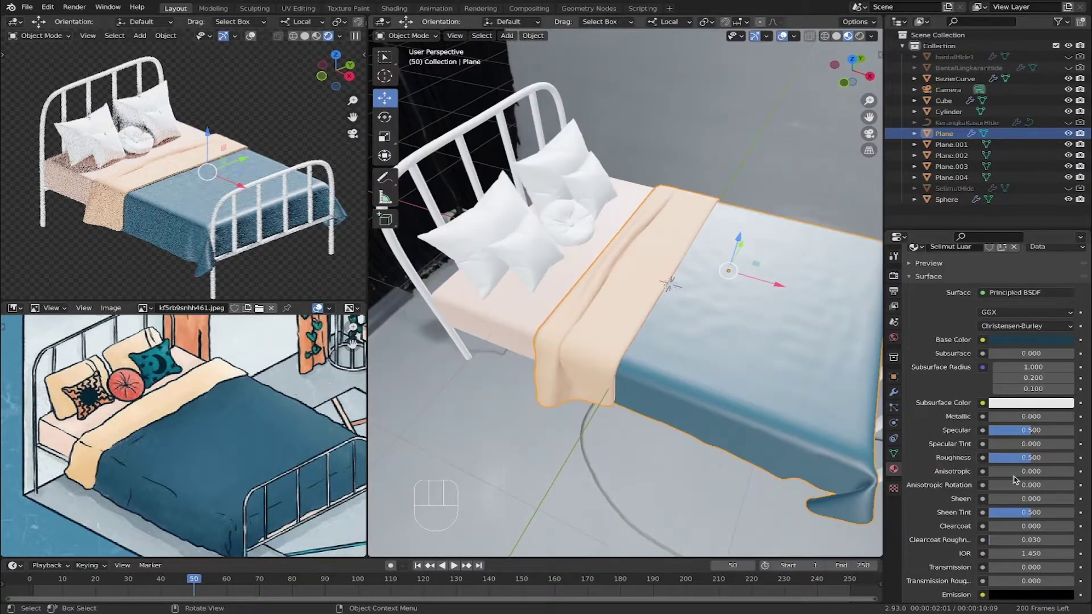
{"action": "left_click", "coordinate": [1044, 458]}
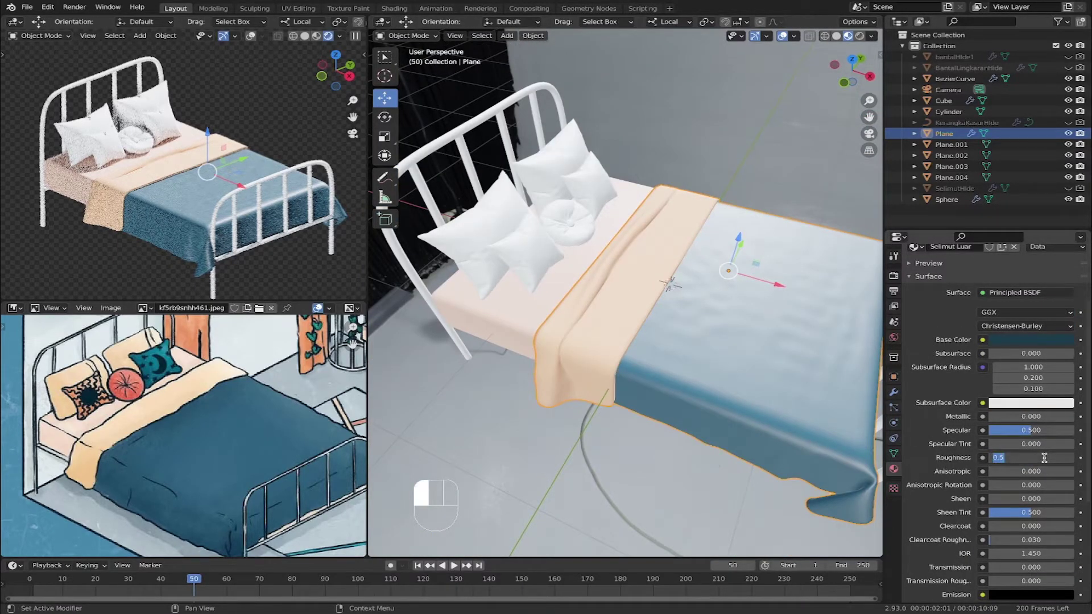
{"action": "key", "text": "Return"}
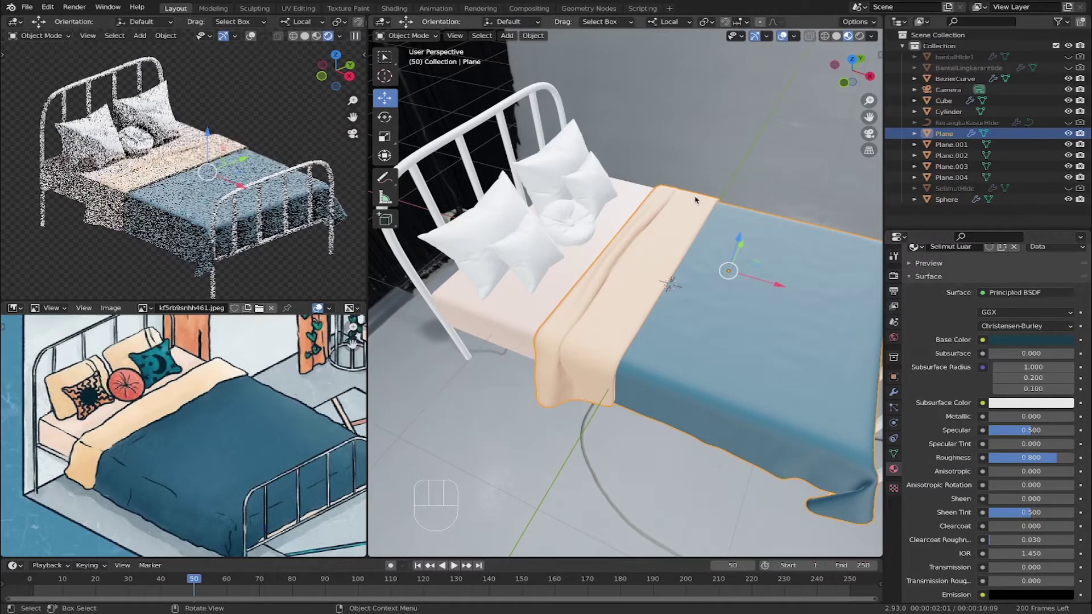
Set the sheen of Selimut Luar to 2 and select the mattress.
{"action": "scroll", "coordinate": [941, 439], "scroll_direction": "down", "scroll_amount": 3}
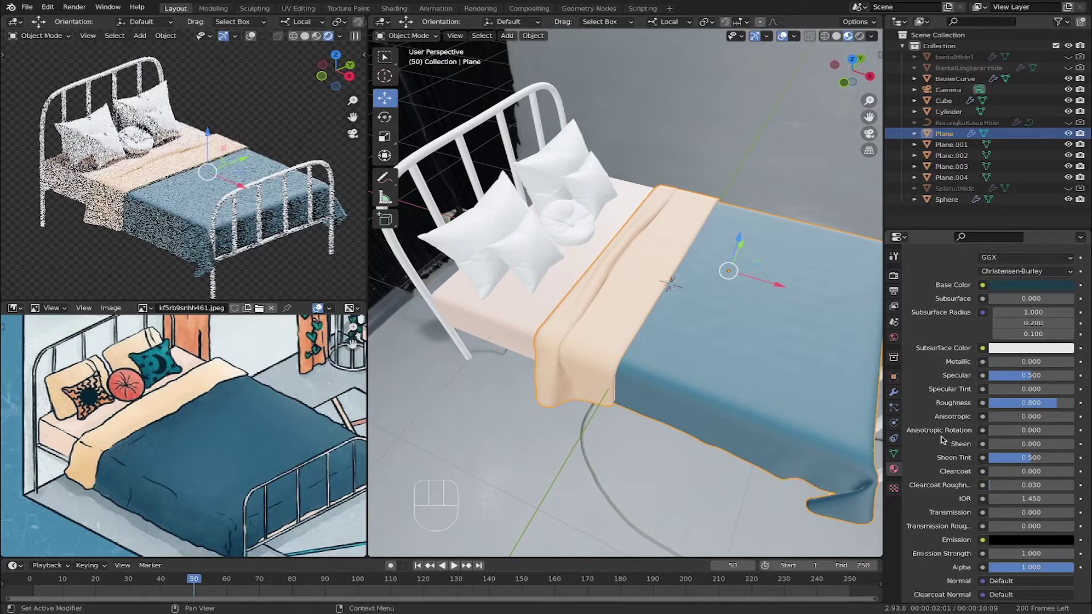
{"action": "scroll", "coordinate": [941, 439], "scroll_direction": "down", "scroll_amount": 3}
{"action": "double_click", "coordinate": [1033, 389]}
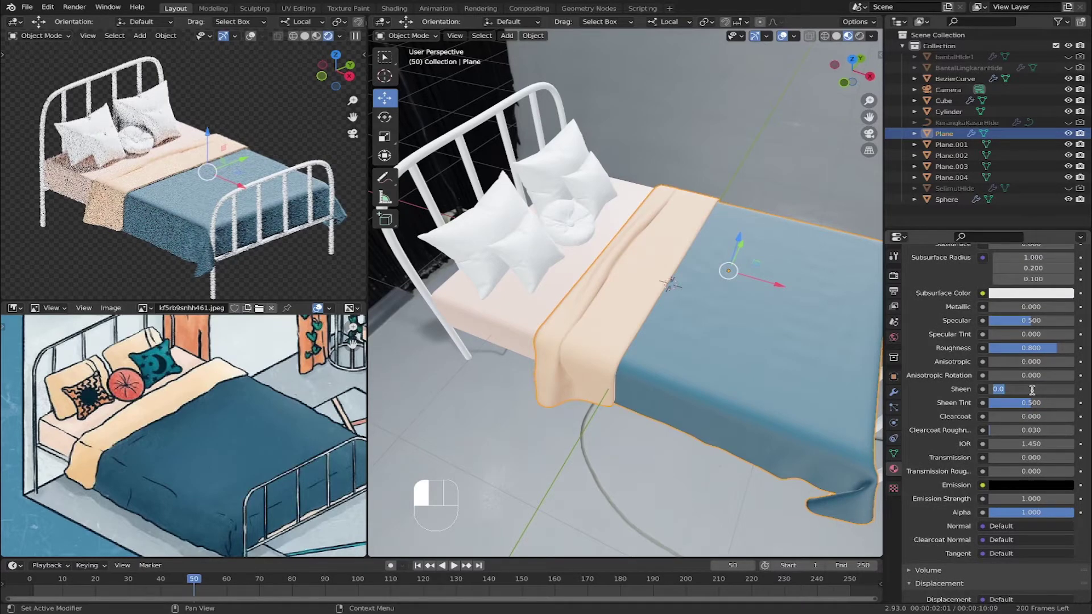
{"action": "type", "text": "2"}
{"action": "key", "text": "Return"}
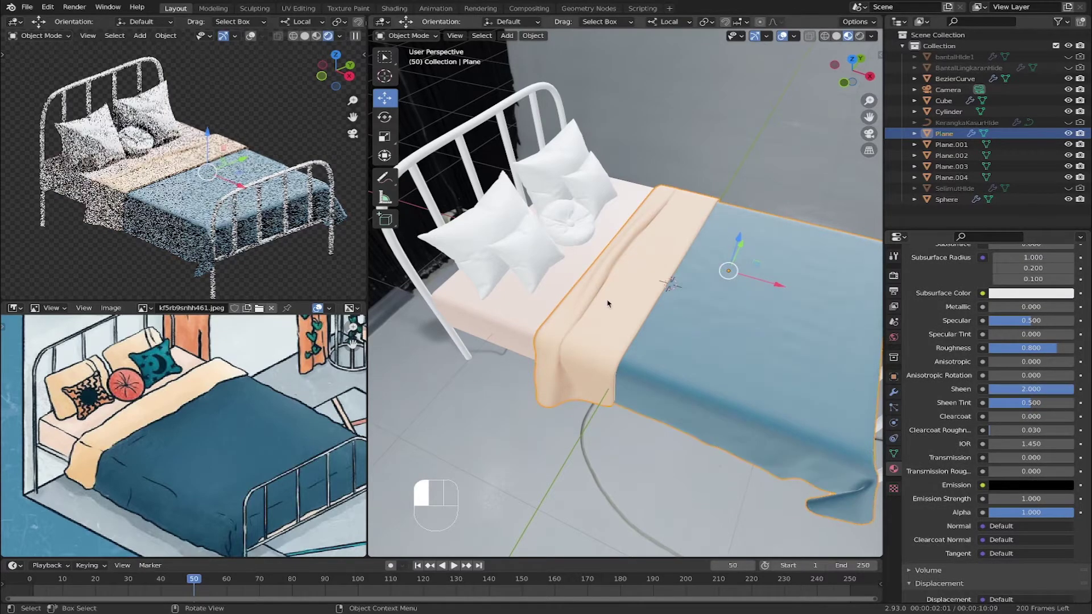
{"action": "left_click", "coordinate": [732, 315]}
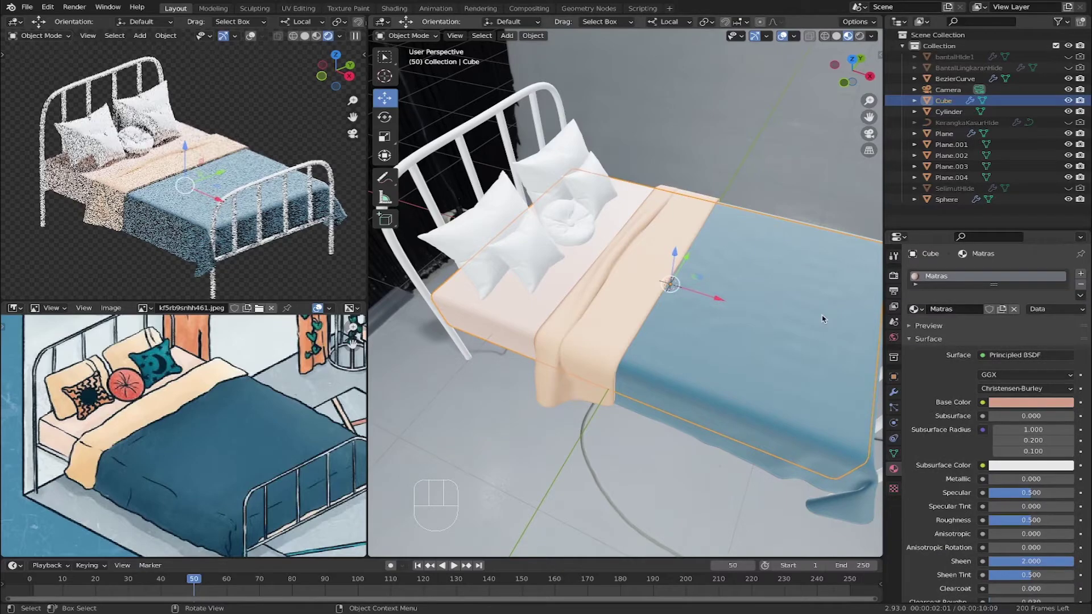
Set the sheen of the blanket fold material Selimut Dalam to 2 and deselect the blanket.
{"action": "left_click", "coordinate": [823, 319]}
{"action": "scroll", "coordinate": [943, 444], "scroll_direction": "down", "scroll_amount": 5}
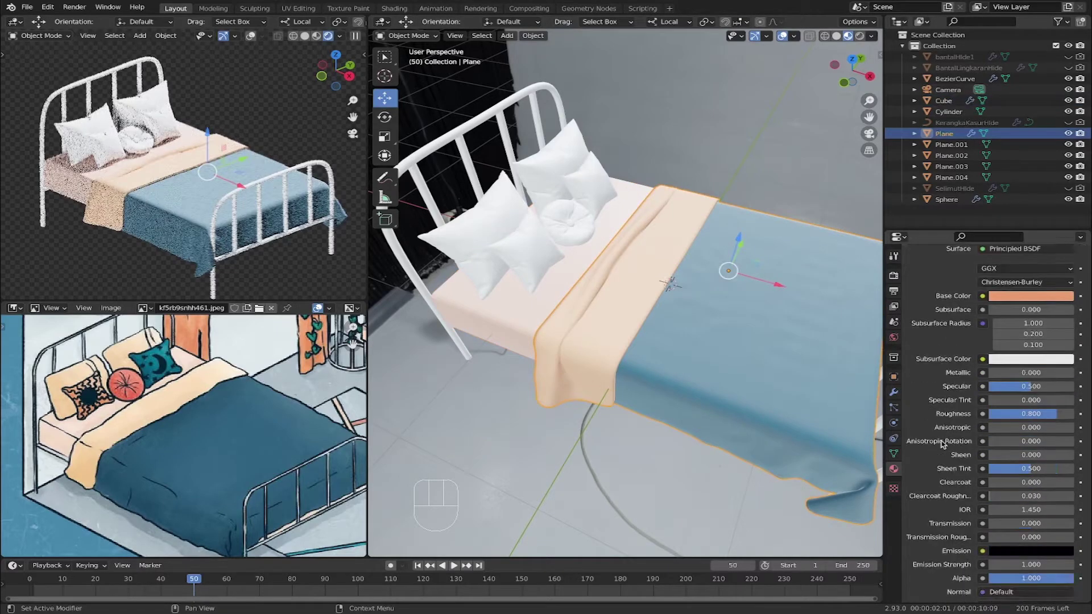
{"action": "scroll", "coordinate": [1015, 341], "scroll_direction": "down", "scroll_amount": 5}
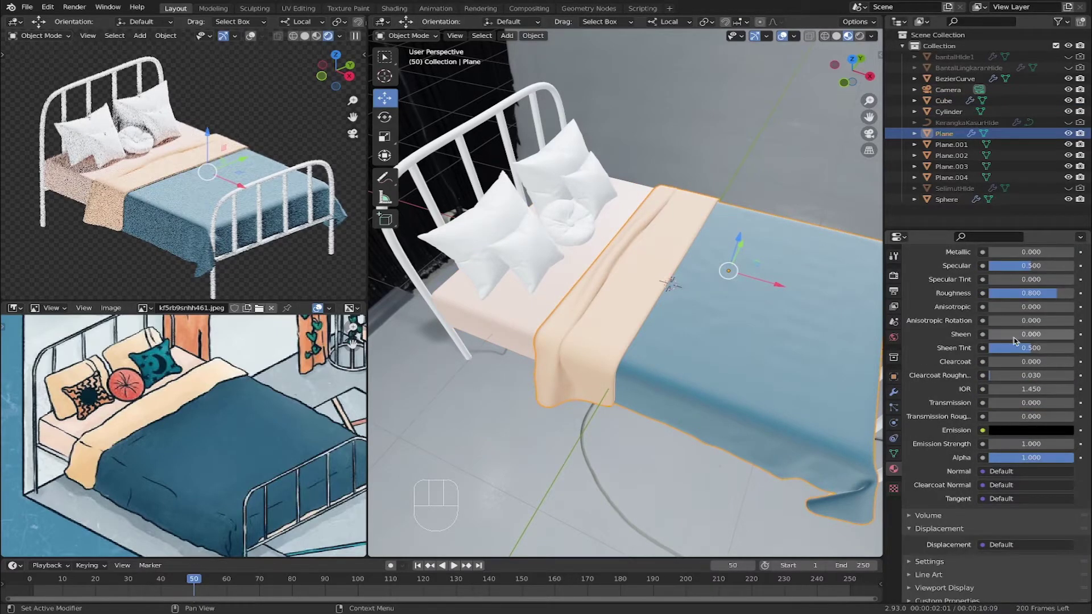
{"action": "left_click", "coordinate": [1023, 335]}
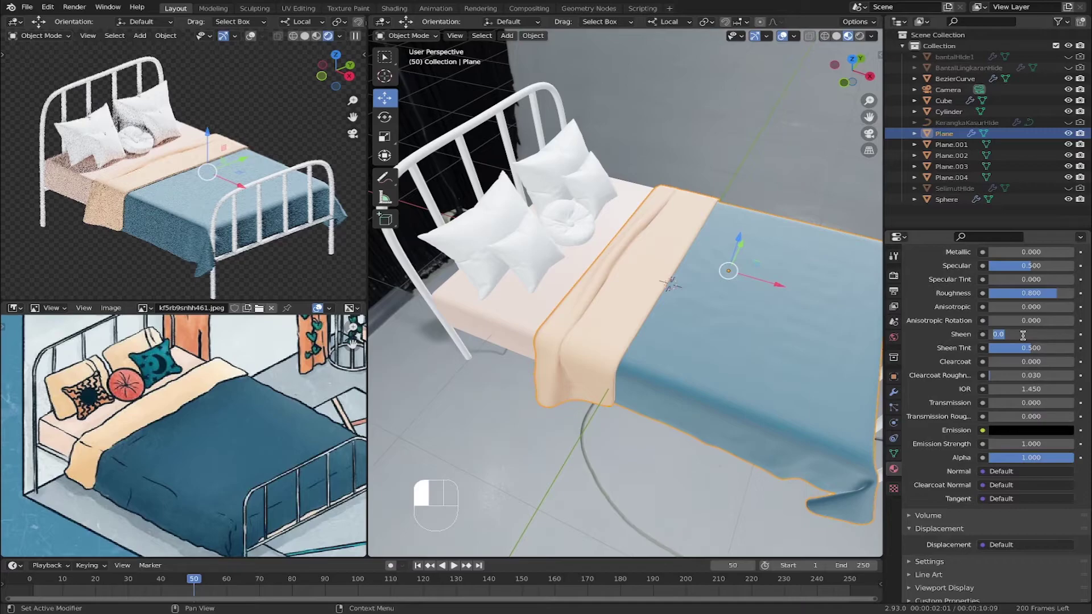
{"action": "type", "text": "2"}
{"action": "key", "text": "Return"}
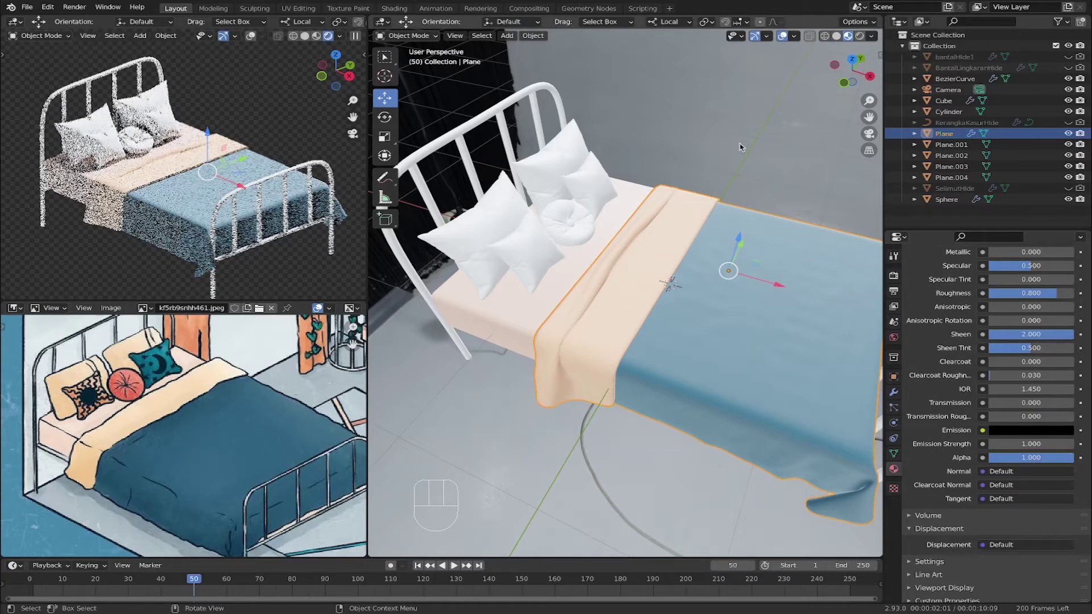
{"action": "left_click", "coordinate": [741, 148]}
{"action": "middle_click_drag", "start_coordinate": [712, 337], "coordinate": [701, 318]}
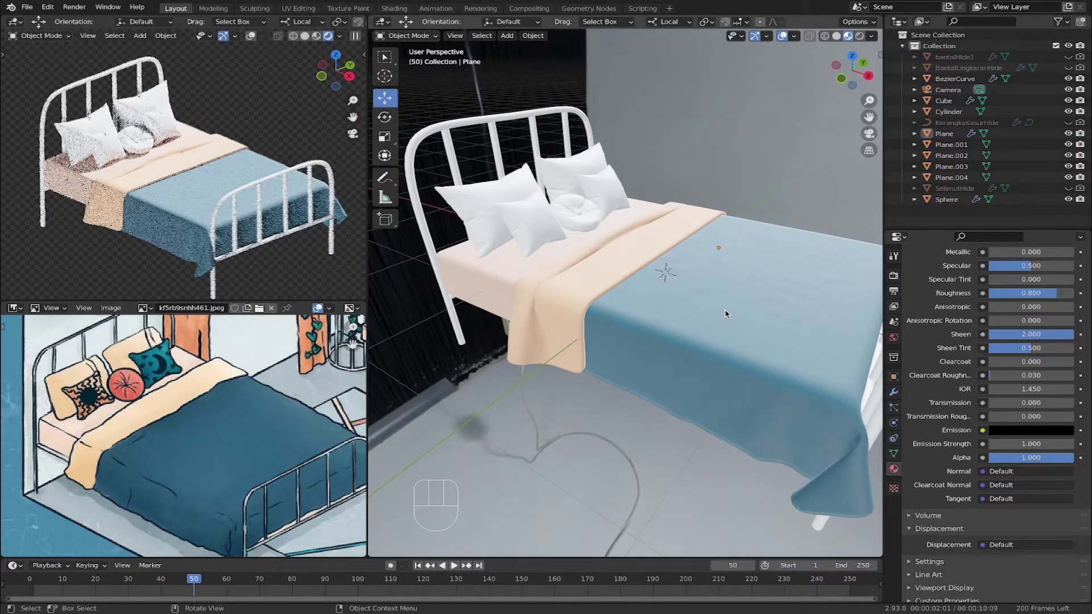
Assign the existing Selimut Dalam material to both large pillows at the headboard.
{"action": "middle_click_drag", "start_coordinate": [726, 314], "coordinate": [671, 284]}
{"action": "left_click", "coordinate": [518, 234]}
{"action": "left_click", "coordinate": [519, 235]}
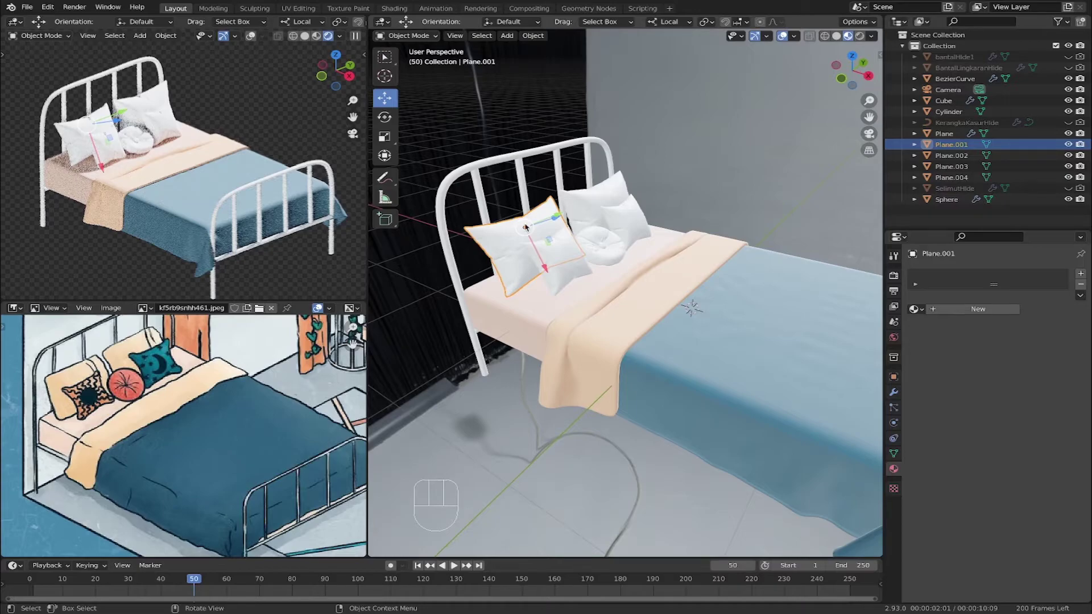
{"action": "left_click", "coordinate": [914, 308]}
{"action": "left_click", "coordinate": [936, 349]}
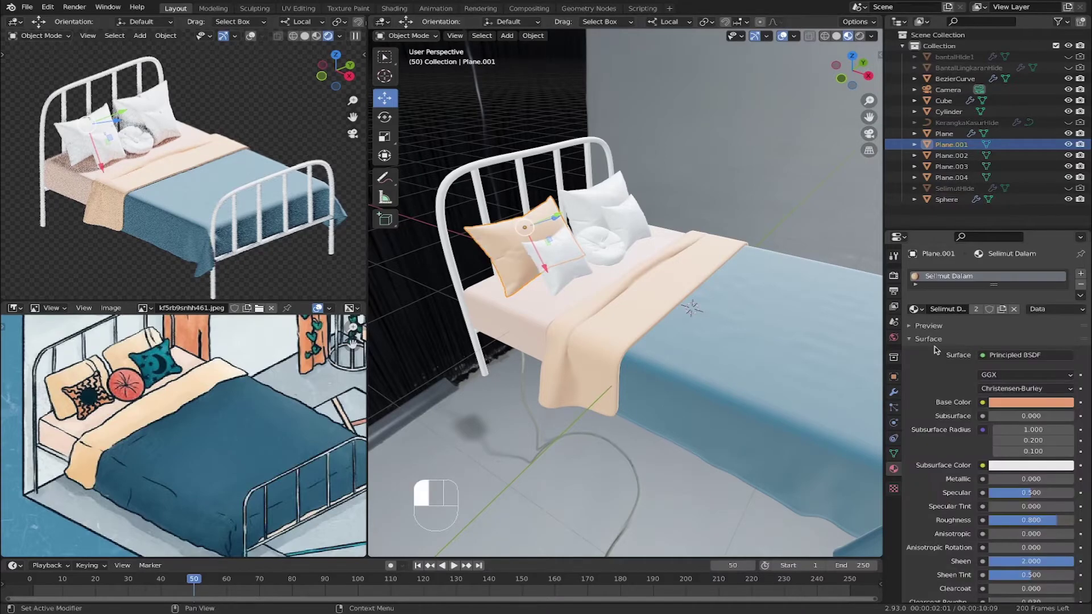
{"action": "left_click", "coordinate": [595, 203]}
{"action": "left_click", "coordinate": [916, 309]}
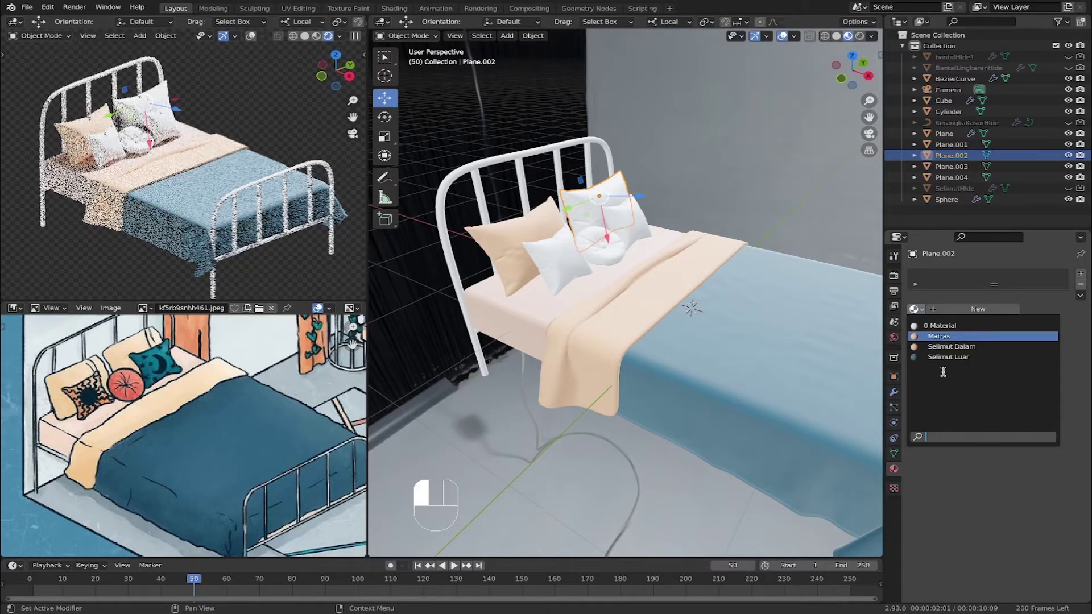
{"action": "left_click", "coordinate": [939, 347]}
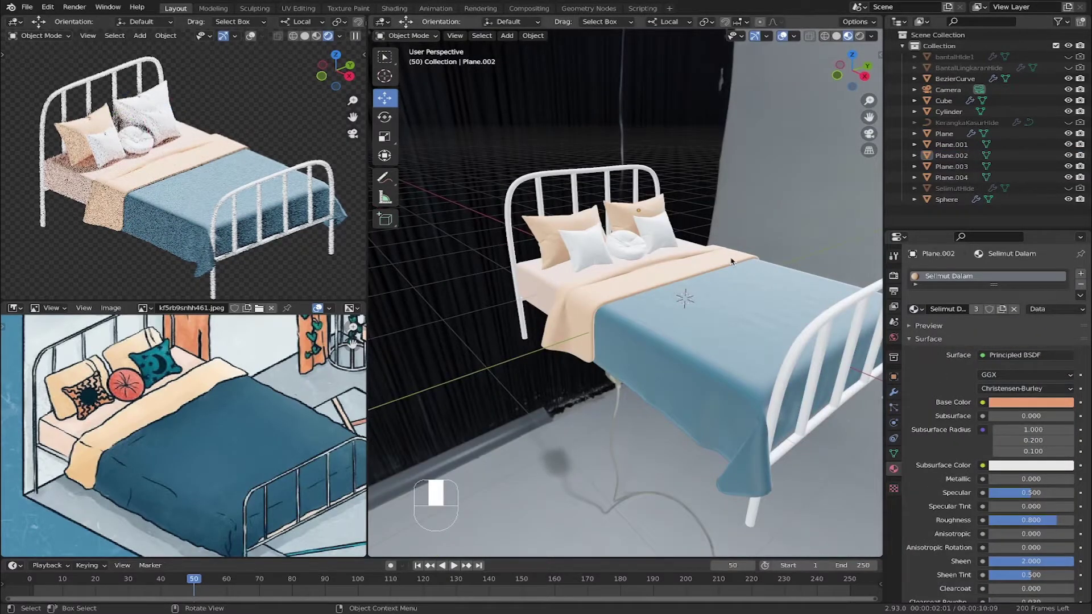
{"action": "middle_click_drag", "start_coordinate": [737, 260], "coordinate": [672, 253], "text": "shift"}
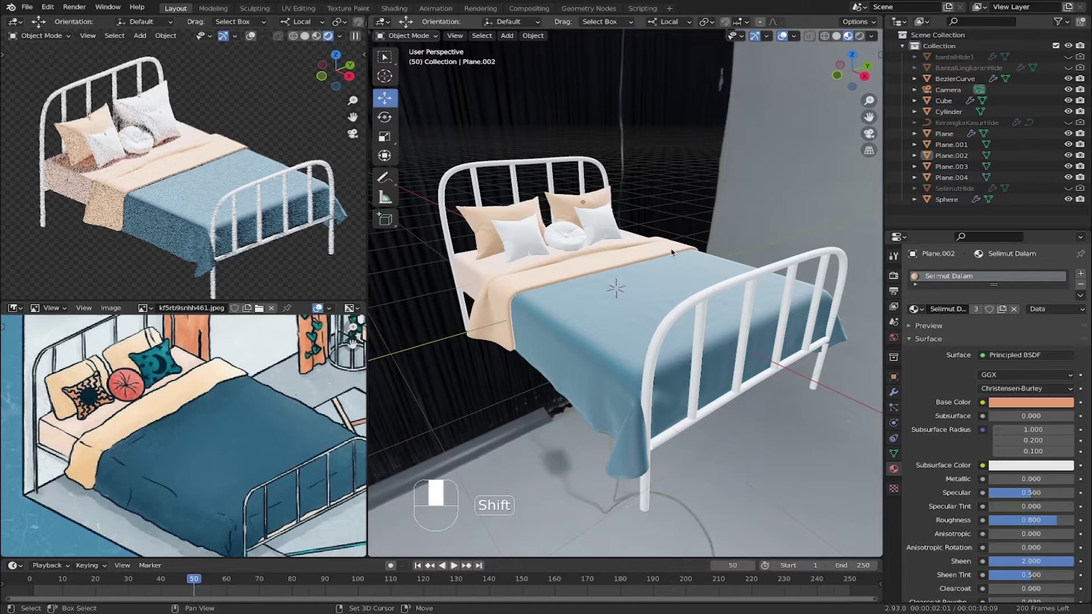
Create a new material on the small square pillow beside the round cushion, Plane.003, and name it BantalKecil_1.
{"action": "left_click", "coordinate": [527, 234], "text": "shift"}
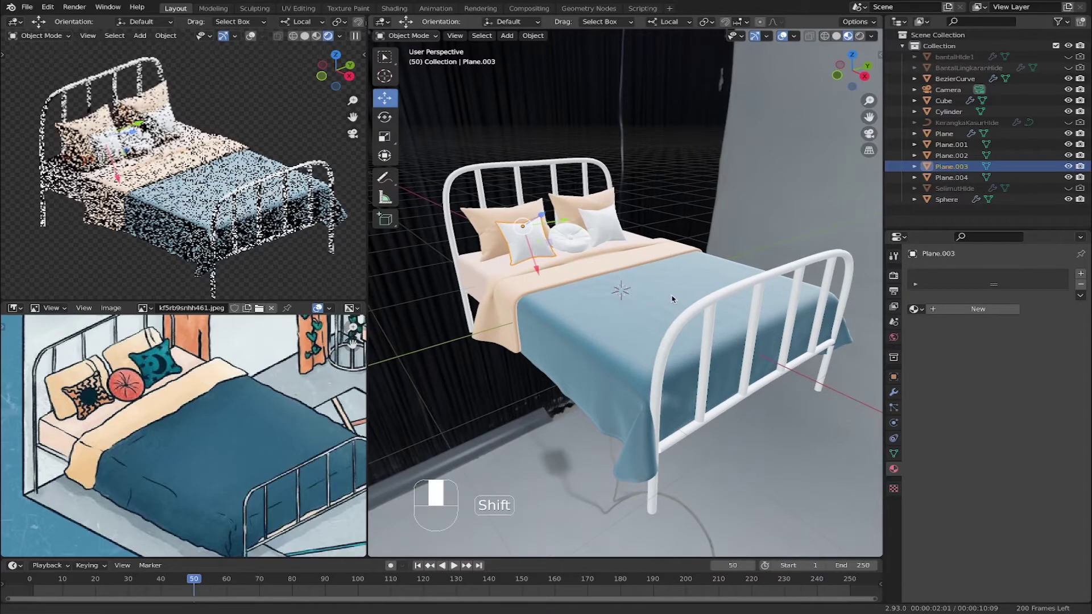
{"action": "key", "text": "KP_Decimal"}
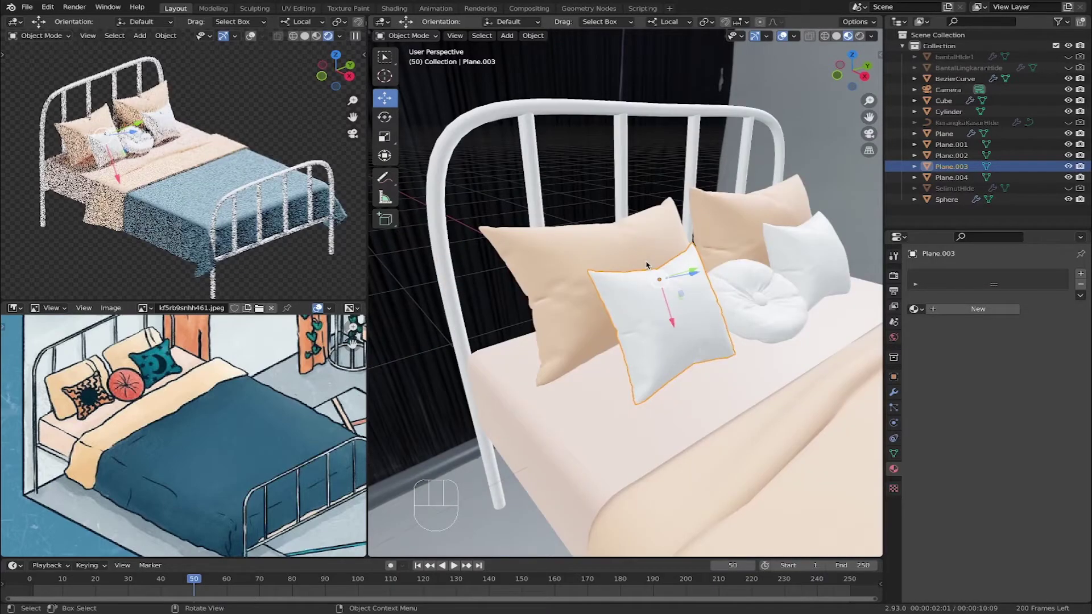
{"action": "middle_click_drag", "start_coordinate": [647, 265], "coordinate": [650, 273]}
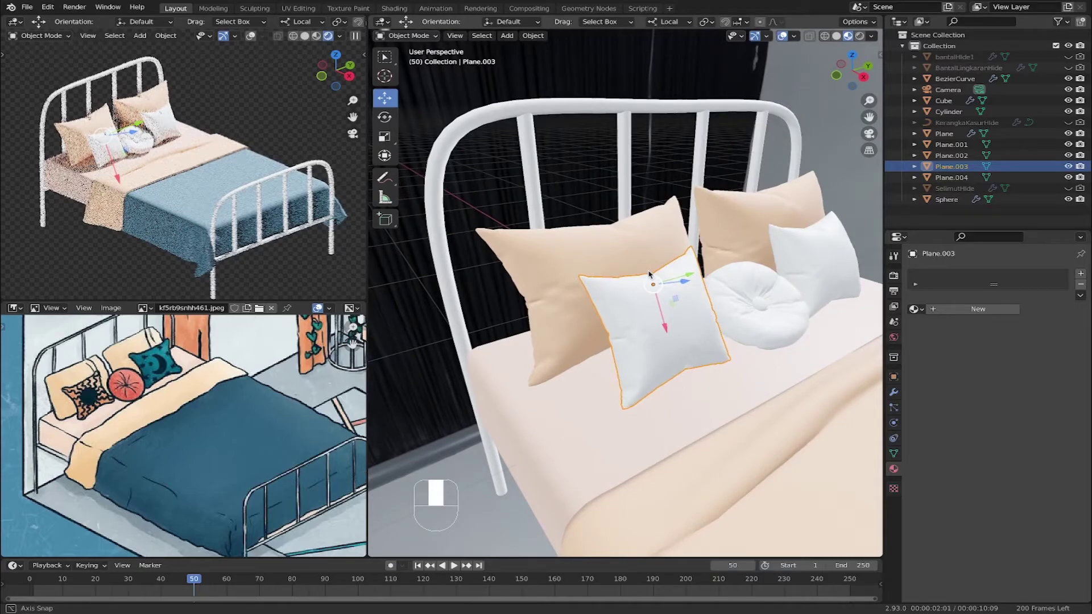
{"action": "left_click", "coordinate": [995, 313]}
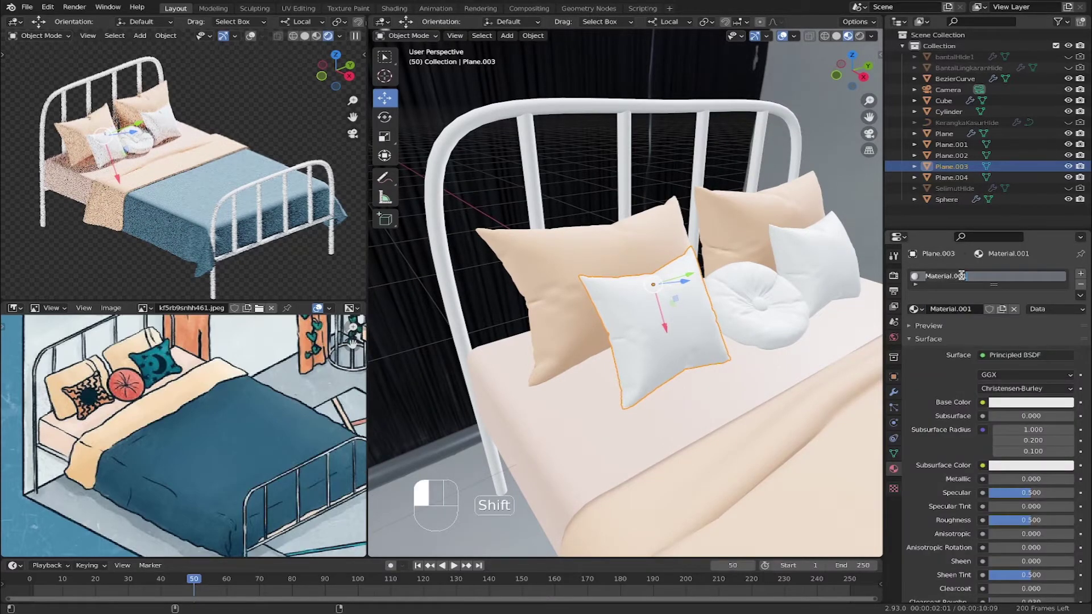
{"action": "type", "text": "BantalKec"}
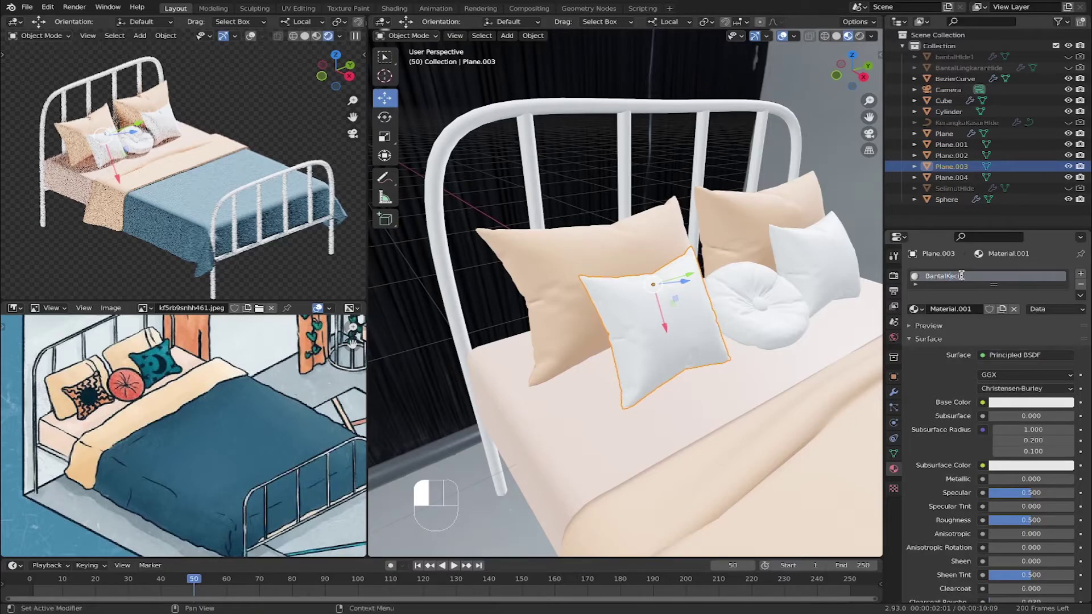
{"action": "type", "text": "il"}
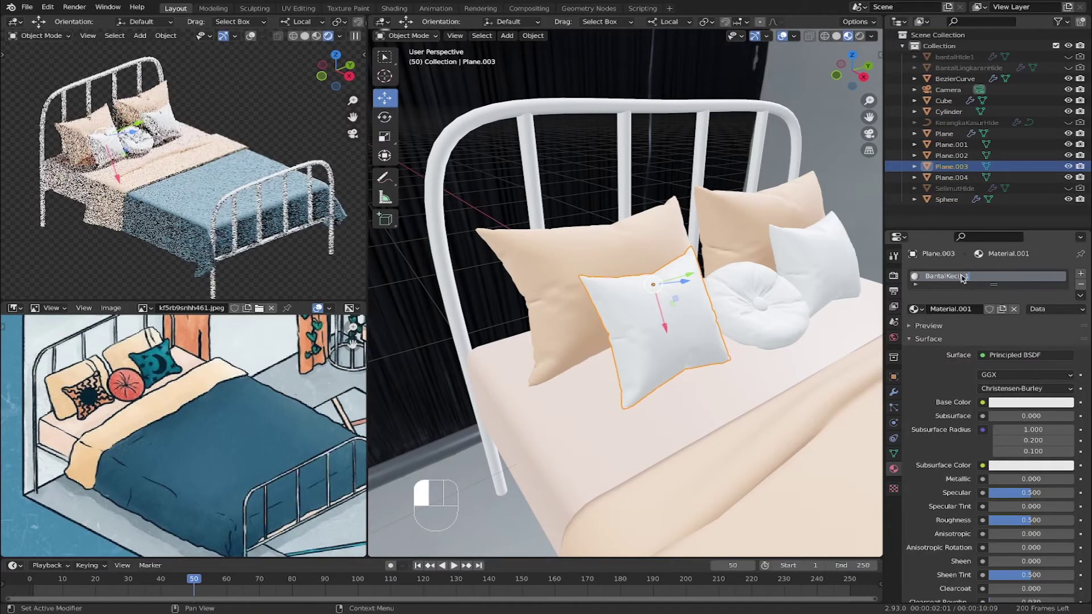
{"action": "key", "text": "Return"}
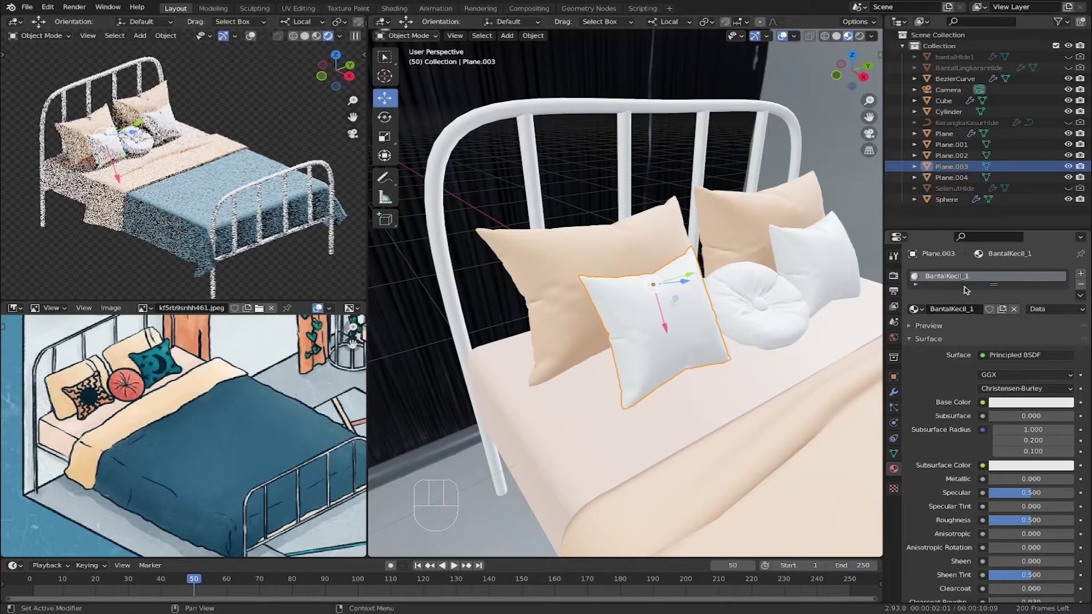
Enlarge the timeline area, shrink the rendered view above the reference image, and refit the bed and reference in their smaller areas.
{"action": "middle_click_drag", "start_coordinate": [718, 318], "coordinate": [702, 323]}
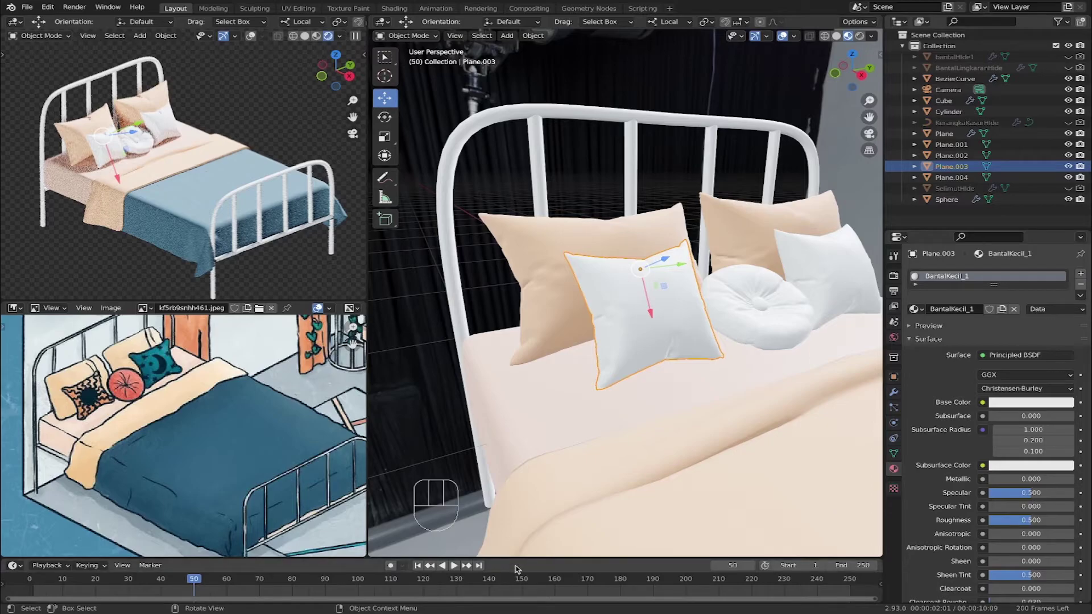
{"action": "left_click_drag", "start_coordinate": [503, 558], "coordinate": [502, 408]}
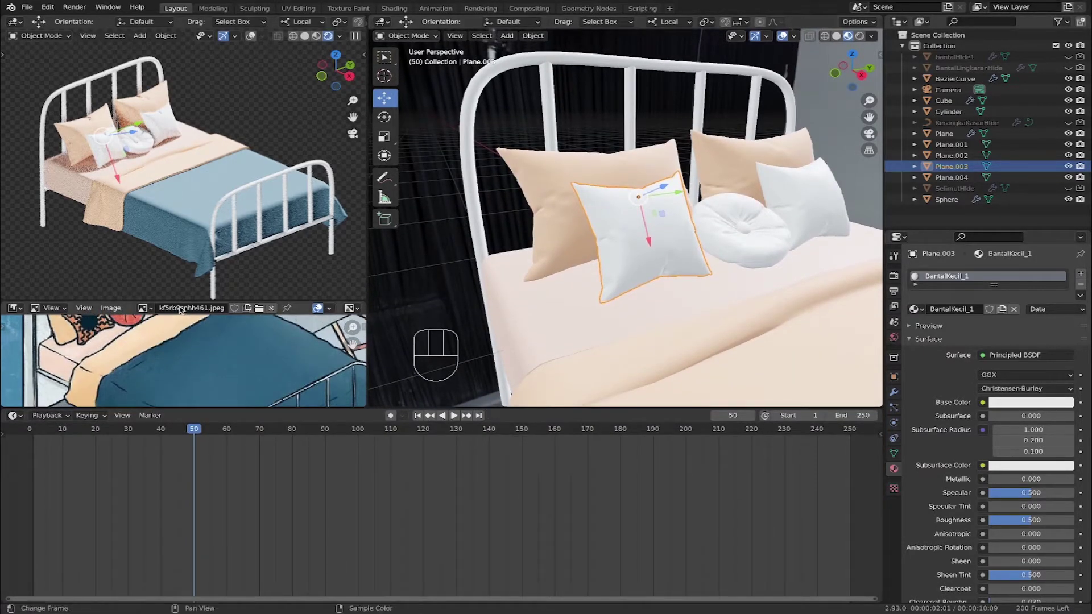
{"action": "left_click_drag", "start_coordinate": [185, 302], "coordinate": [192, 214]}
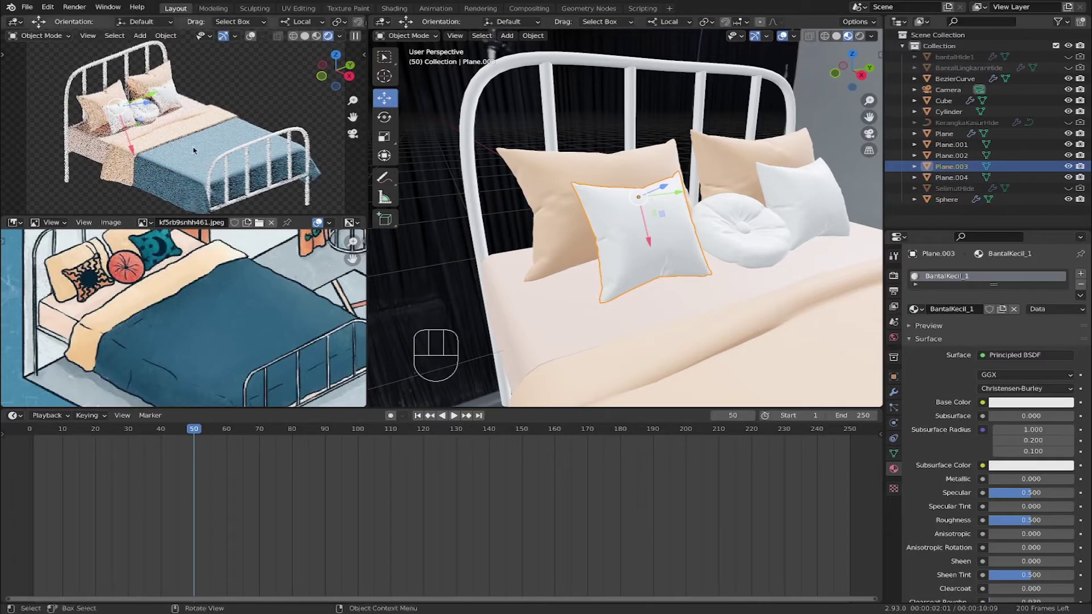
{"action": "scroll", "coordinate": [201, 199], "scroll_direction": "down", "scroll_amount": 1}
{"action": "middle_click_drag", "start_coordinate": [199, 203], "coordinate": [197, 199], "text": "shift"}
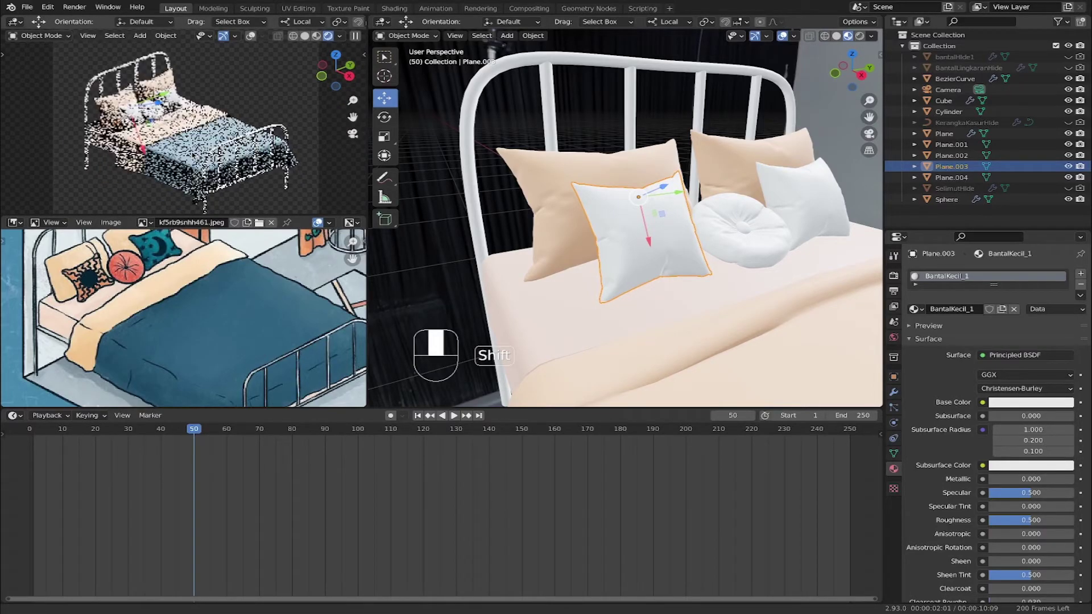
{"action": "scroll", "coordinate": [189, 300], "scroll_direction": "down", "scroll_amount": 3}
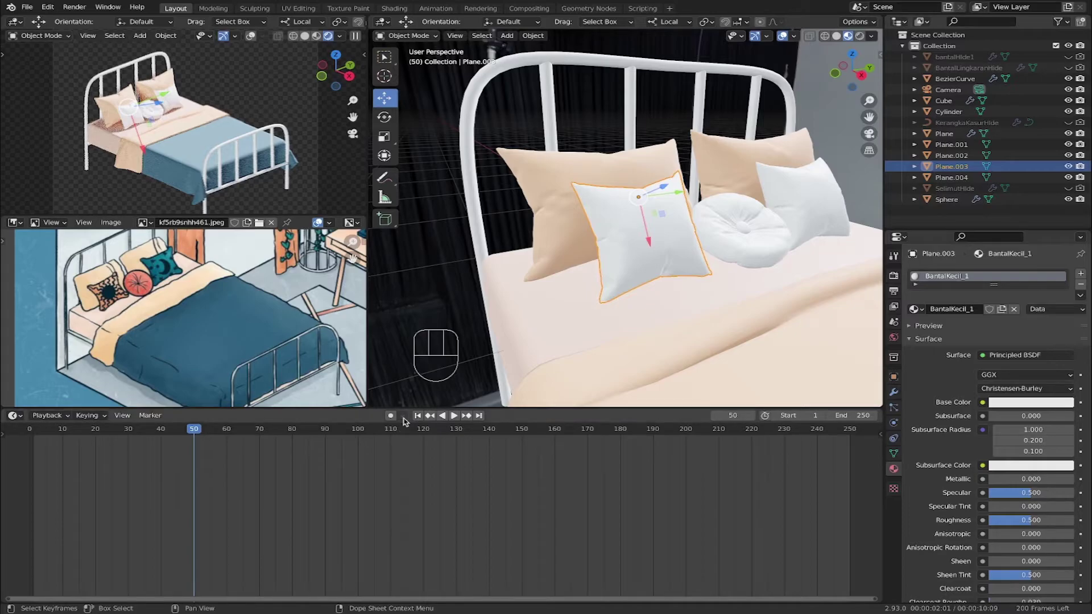
Change the timeline area into a Shader Editor and bring the nodes of BantalKecil_1 into view.
{"action": "left_click", "coordinate": [18, 420]}
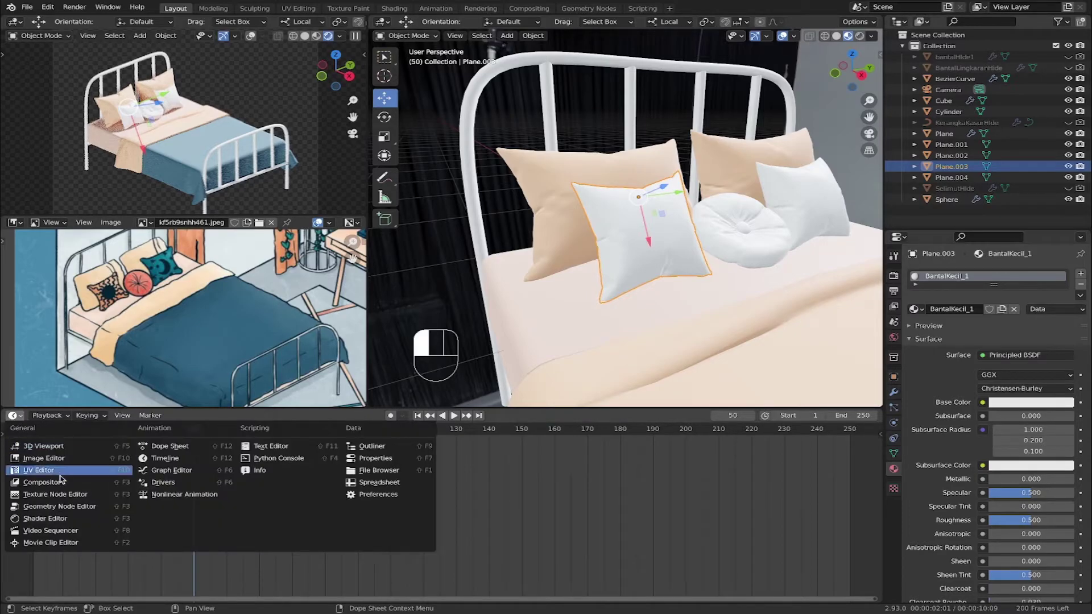
{"action": "left_click", "coordinate": [56, 518]}
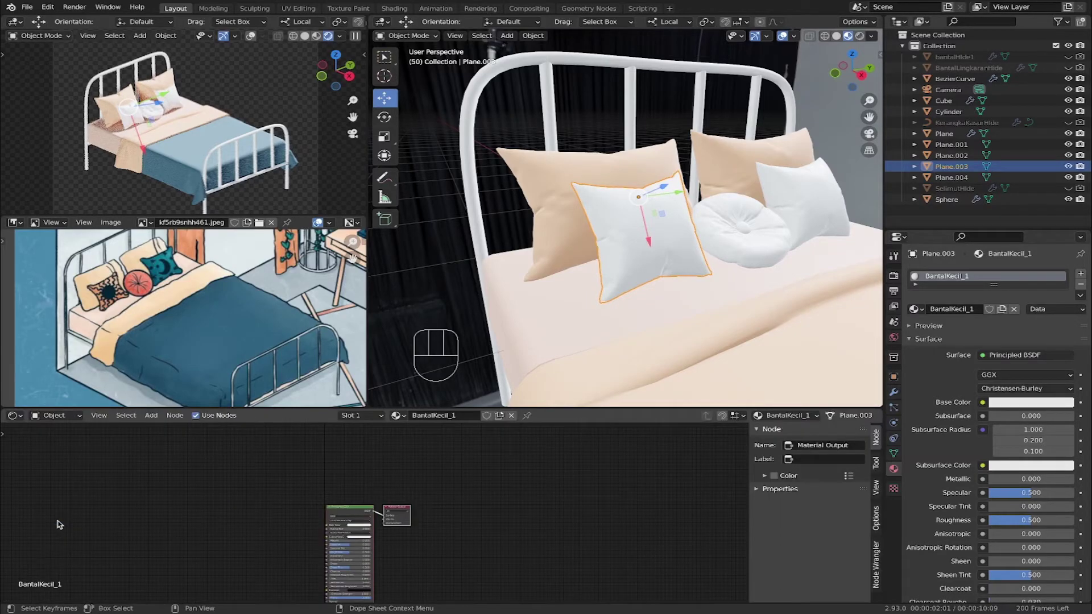
{"action": "middle_click_drag", "start_coordinate": [387, 531], "coordinate": [474, 492]}
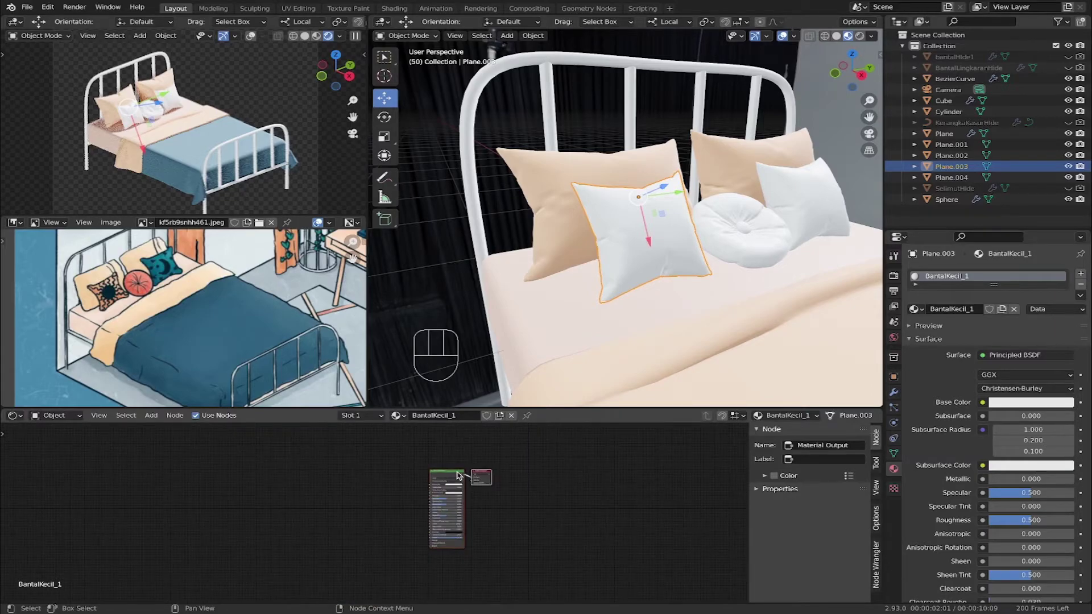
{"action": "scroll", "coordinate": [438, 477], "scroll_direction": "up", "scroll_amount": 3}
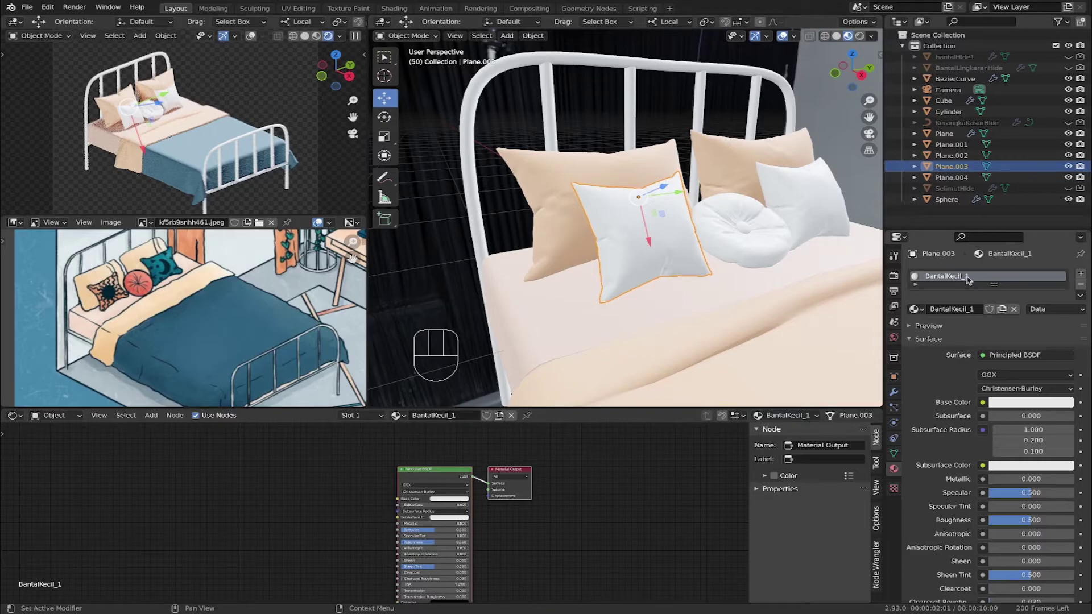
{"action": "scroll", "coordinate": [451, 470], "scroll_direction": "up", "scroll_amount": 3}
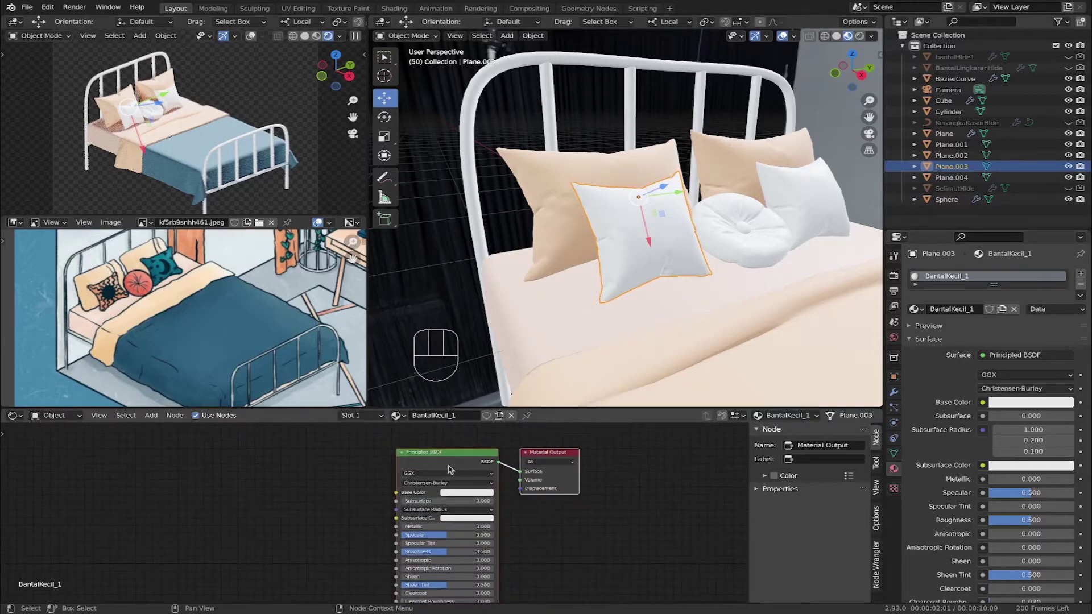
Move the Material Output node farther away from the Principled BSDF node and select the Principled BSDF.
{"action": "middle_click_drag", "start_coordinate": [452, 468], "coordinate": [462, 486]}
{"action": "mouse_move", "coordinate": [608, 272]}
{"action": "middle_mouse_down"}
{"action": "mouse_move", "coordinate": [628, 278]}
{"action": "mouse_move", "coordinate": [617, 280]}
{"action": "middle_mouse_up"}
{"action": "left_click_drag", "start_coordinate": [551, 470], "coordinate": [608, 463]}
{"action": "left_click", "coordinate": [533, 467]}
{"action": "left_click_drag", "start_coordinate": [435, 470], "coordinate": [431, 465]}
{"action": "left_click", "coordinate": [475, 447]}
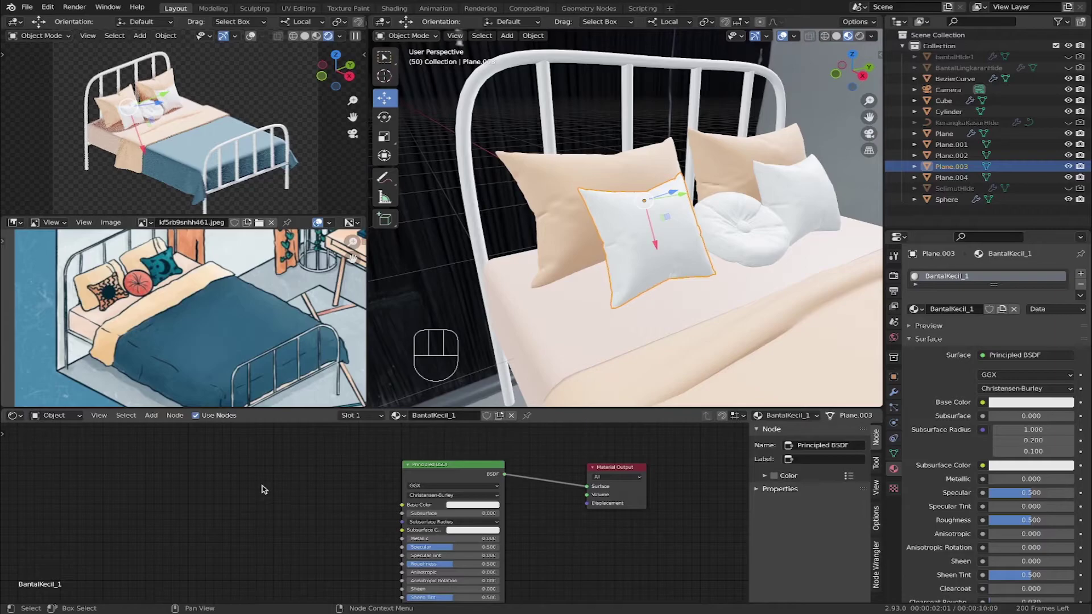
Add an Image Texture node before the Principled BSDF and connect its Color output to Base Color.
{"action": "key", "text": "shift+a"}
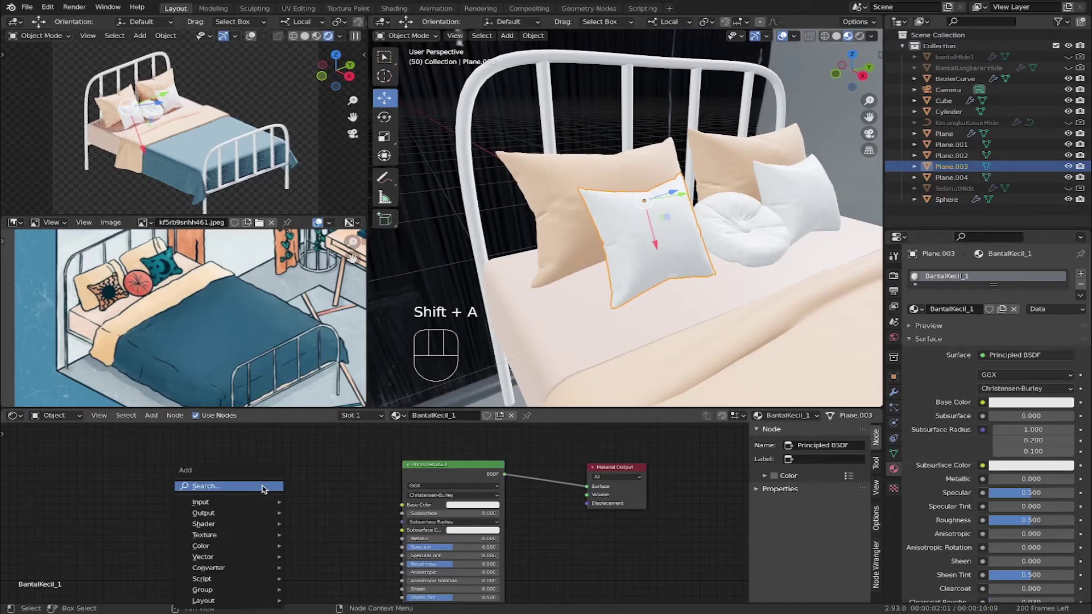
{"action": "left_click", "coordinate": [264, 488]}
{"action": "type", "text": "image te"}
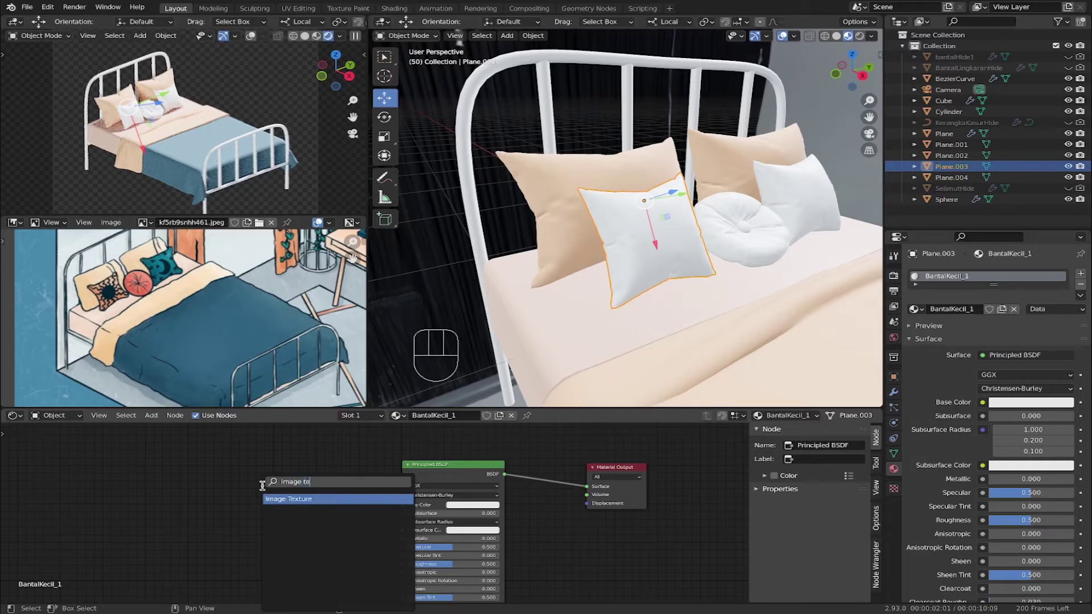
{"action": "left_click", "coordinate": [266, 499]}
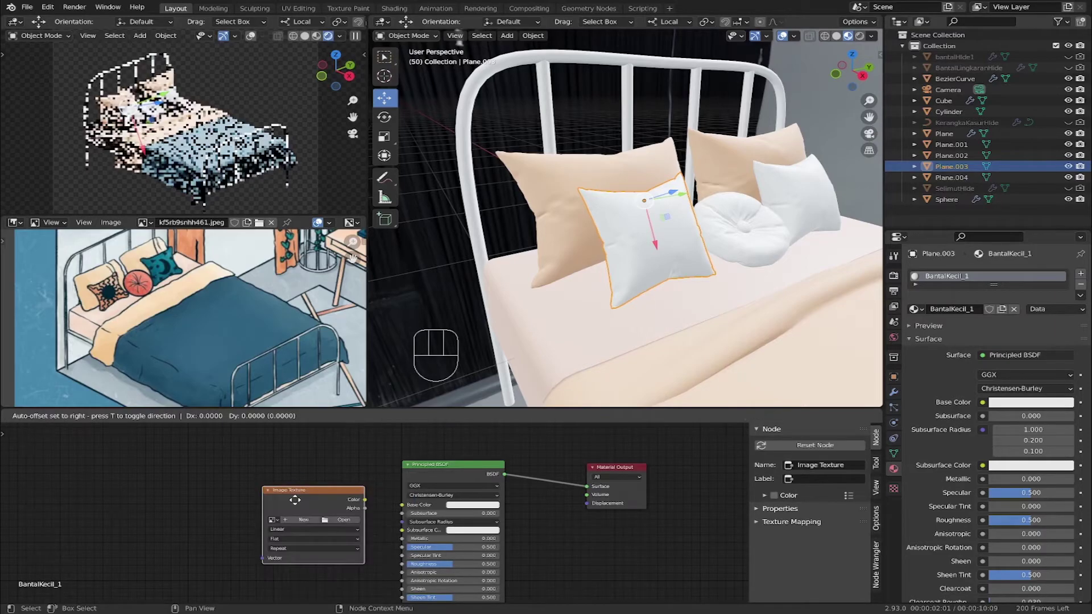
{"action": "left_click", "coordinate": [265, 500]}
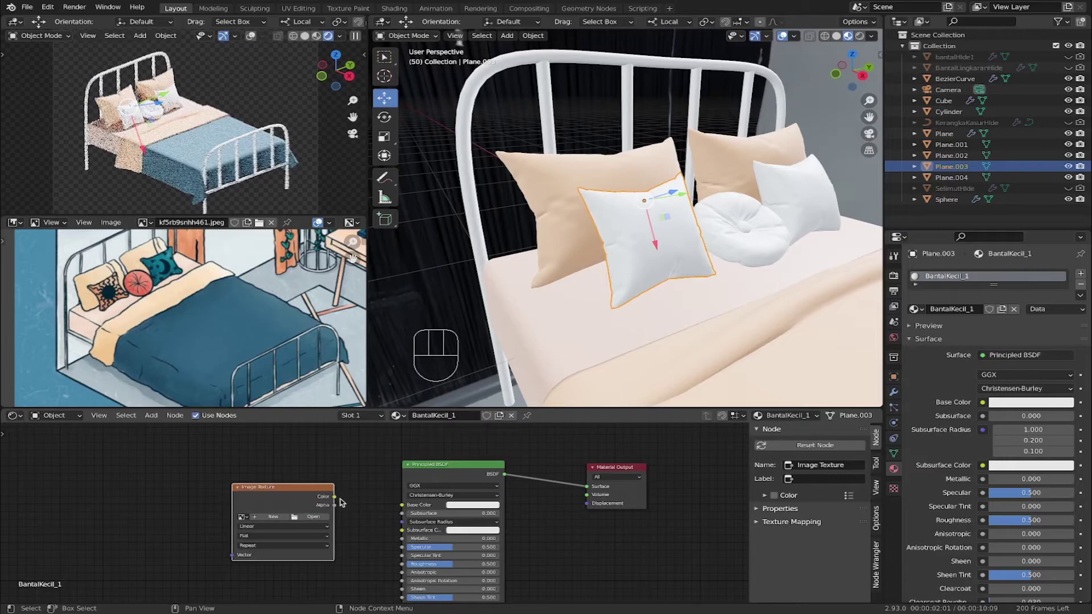
{"action": "left_click_drag", "start_coordinate": [335, 498], "coordinate": [402, 506]}
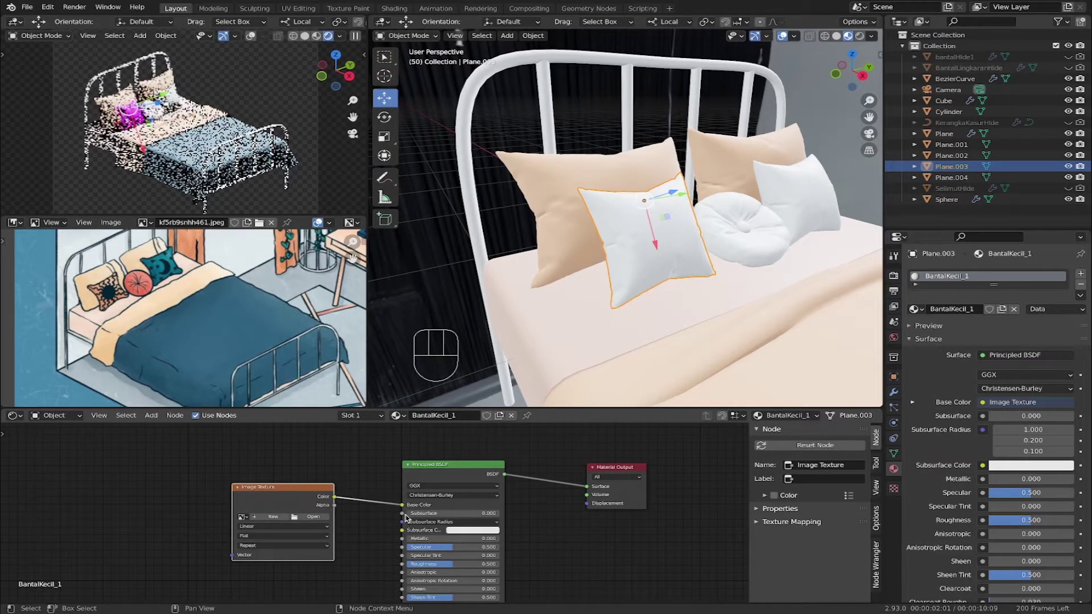
{"action": "scroll", "coordinate": [403, 519], "scroll_direction": "up", "scroll_amount": 4}
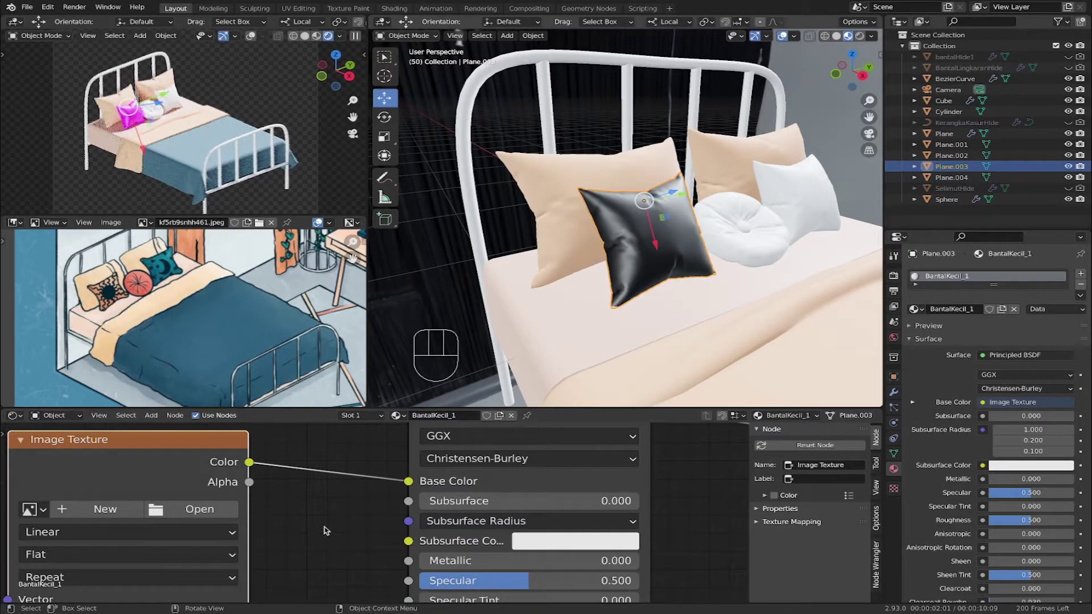
{"action": "scroll", "coordinate": [325, 530], "scroll_direction": "down", "scroll_amount": 3}
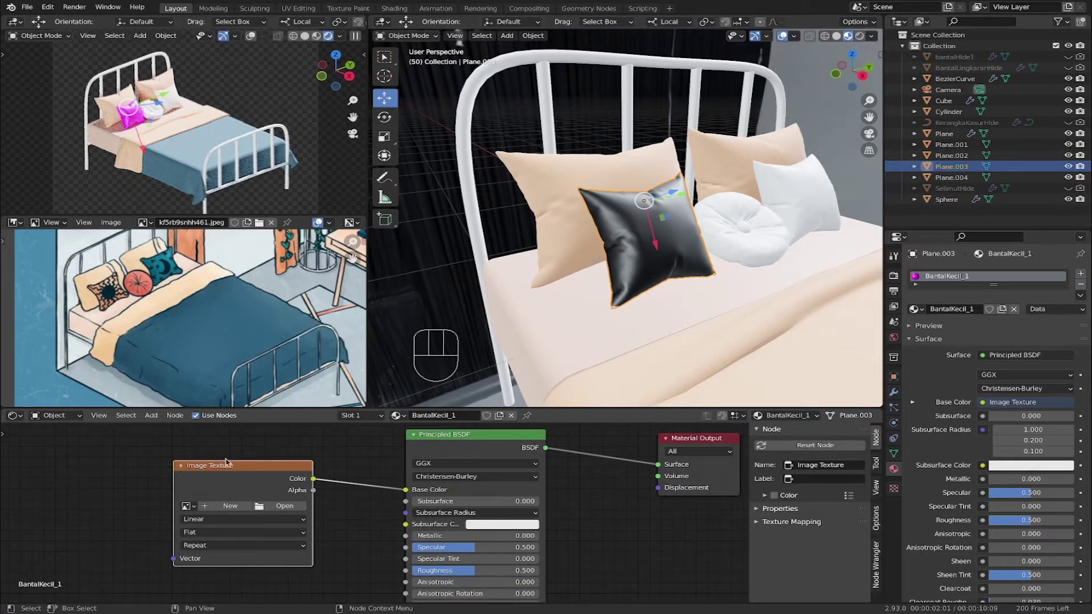
Show the small viewport in Material Preview and load the image 5175543.png into the Image Texture node.
{"action": "left_click", "coordinate": [319, 36]}
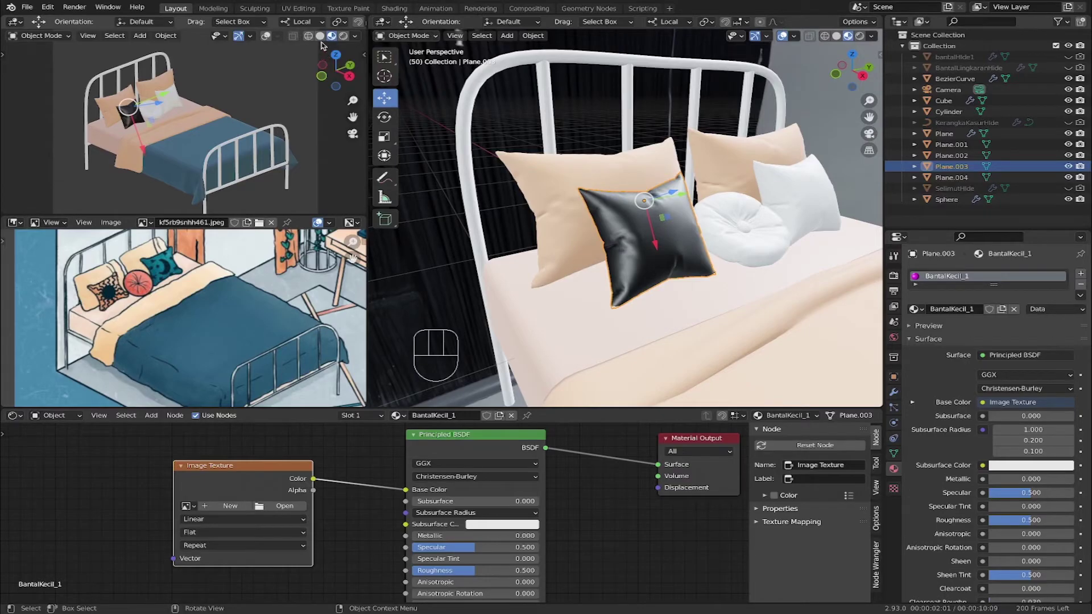
{"action": "left_click_drag", "start_coordinate": [299, 466], "coordinate": [304, 473]}
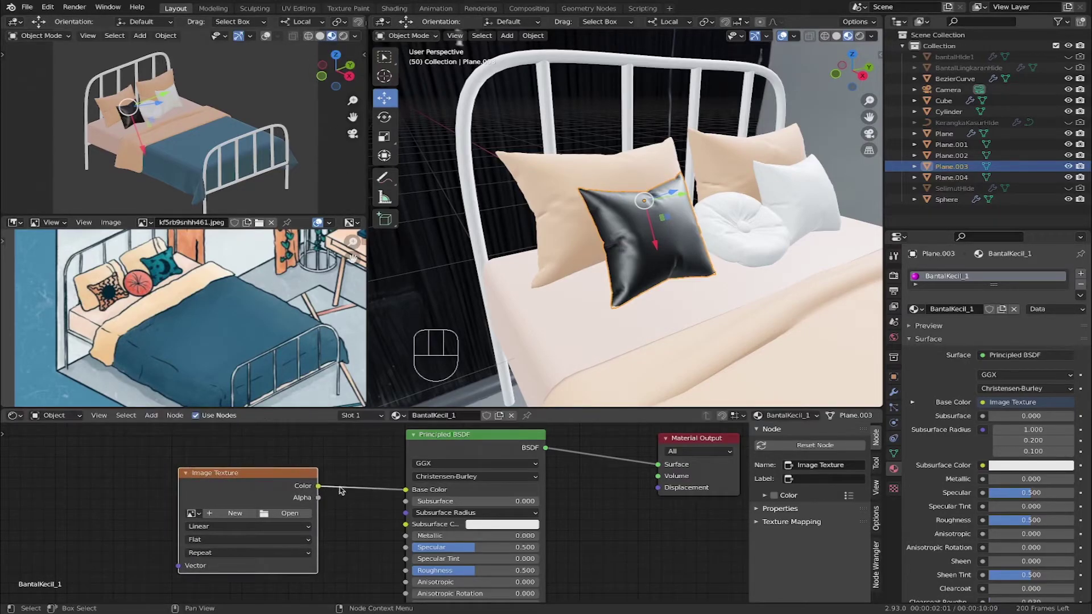
{"action": "left_click", "coordinate": [289, 513]}
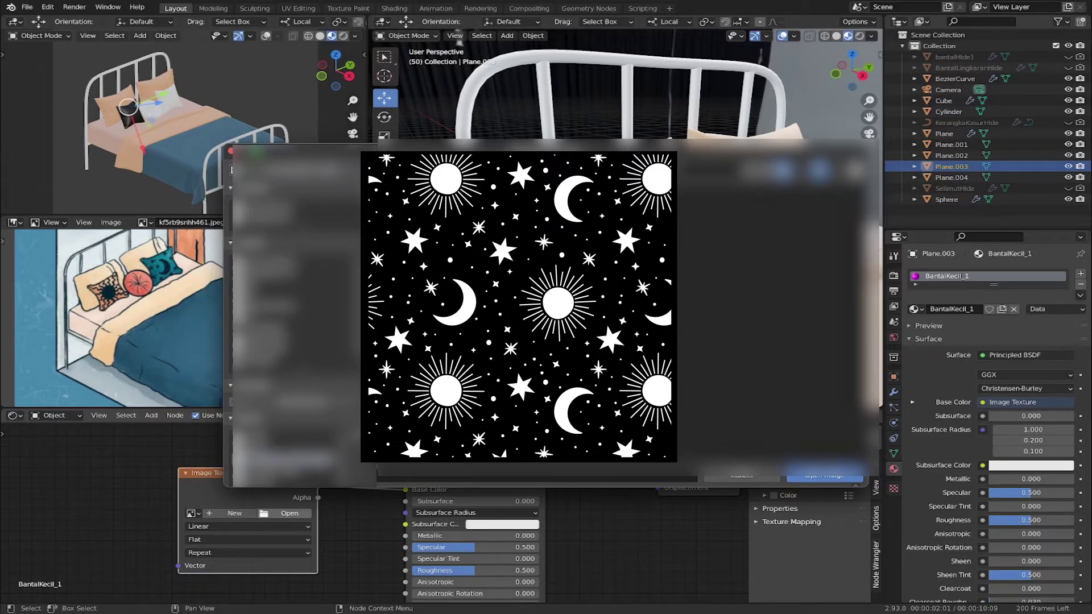
{"action": "left_click", "coordinate": [523, 318]}
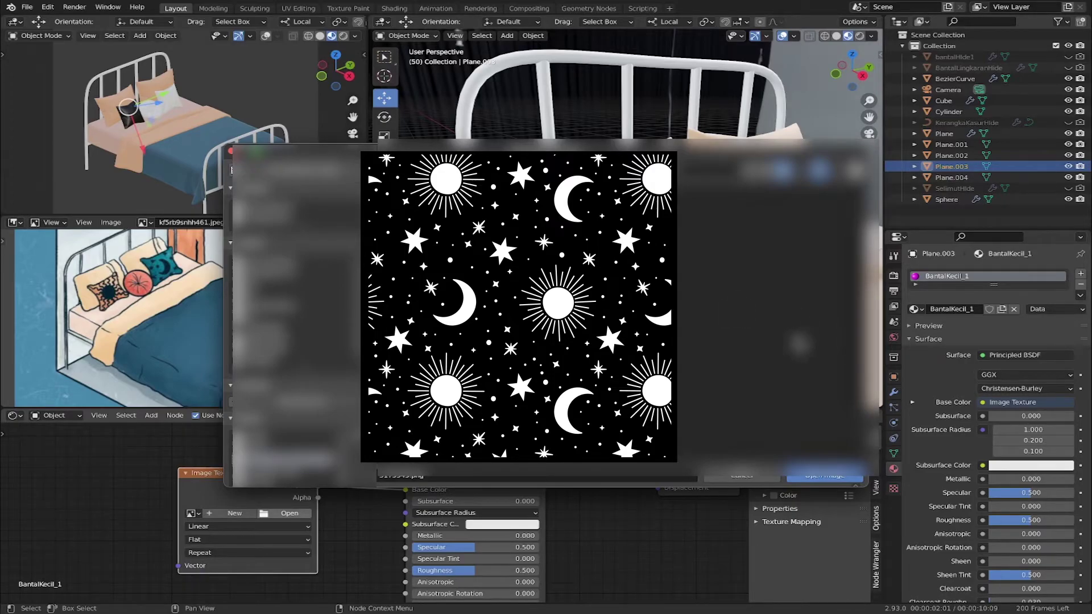
{"action": "left_click", "coordinate": [841, 478]}
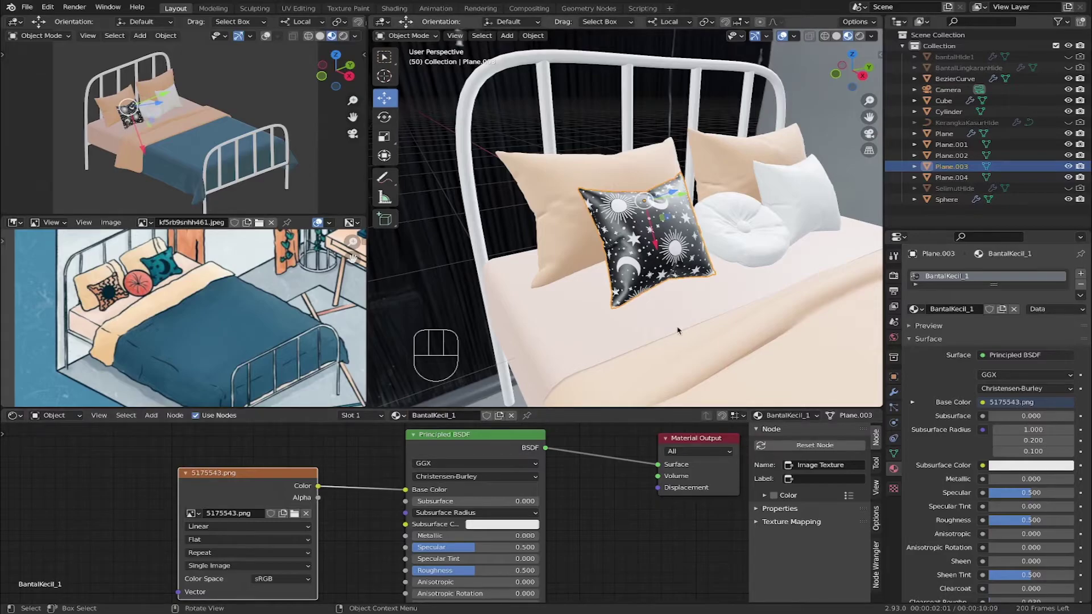
{"action": "scroll", "coordinate": [678, 330], "scroll_direction": "up", "scroll_amount": 5}
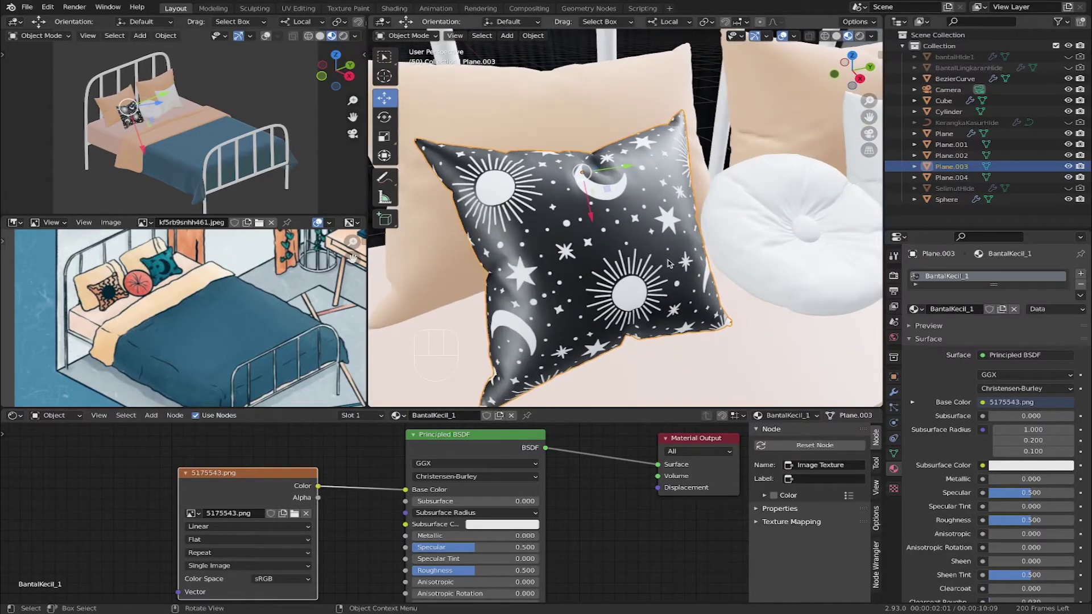
{"action": "scroll", "coordinate": [646, 256], "scroll_direction": "down", "scroll_amount": 2}
Spread the Image Texture and Principled BSDF nodes apart and insert an Invert node on the link between them.
{"action": "left_click_drag", "start_coordinate": [243, 478], "coordinate": [158, 471]}
{"action": "left_click_drag", "start_coordinate": [445, 435], "coordinate": [475, 431]}
{"action": "left_click_drag", "start_coordinate": [206, 474], "coordinate": [130, 476]}
{"action": "middle_click_drag", "start_coordinate": [137, 500], "coordinate": [231, 505]}
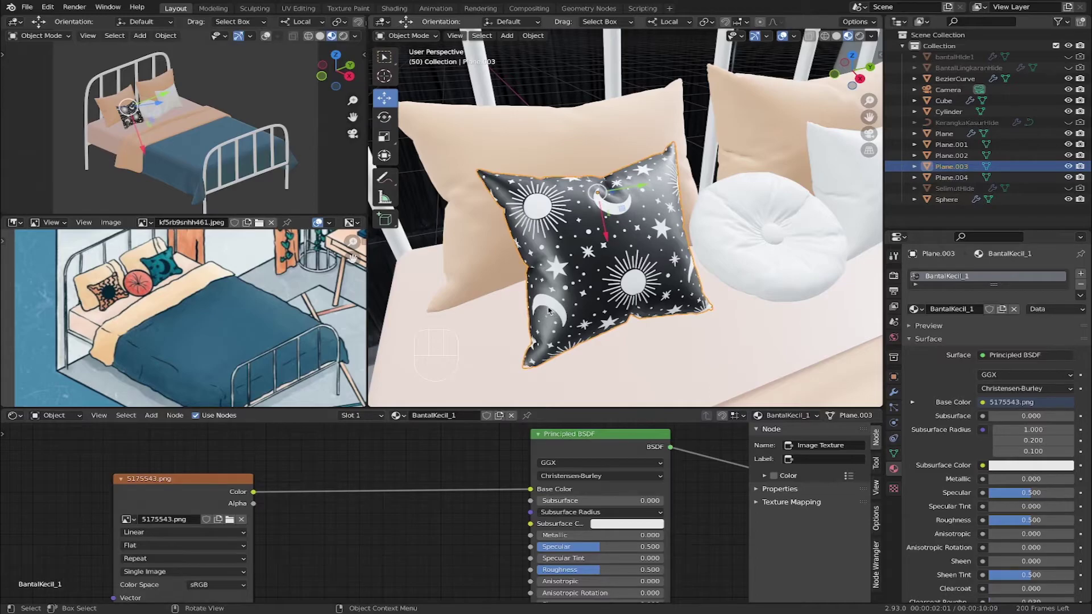
{"action": "key", "text": "shift+a"}
{"action": "type", "text": "inver"}
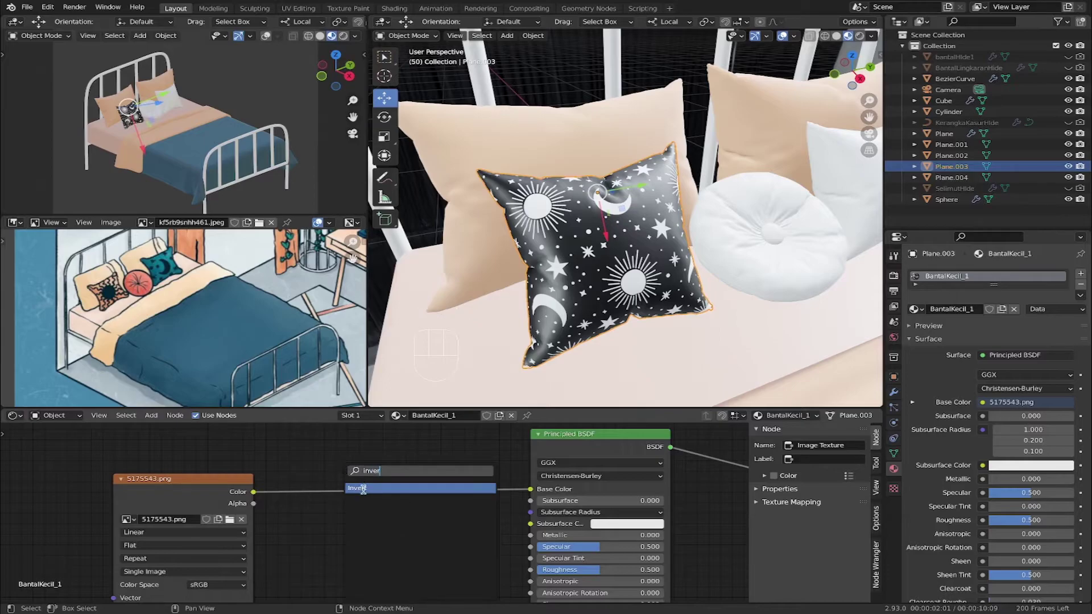
{"action": "key", "text": "Return"}
{"action": "left_click", "coordinate": [333, 493]}
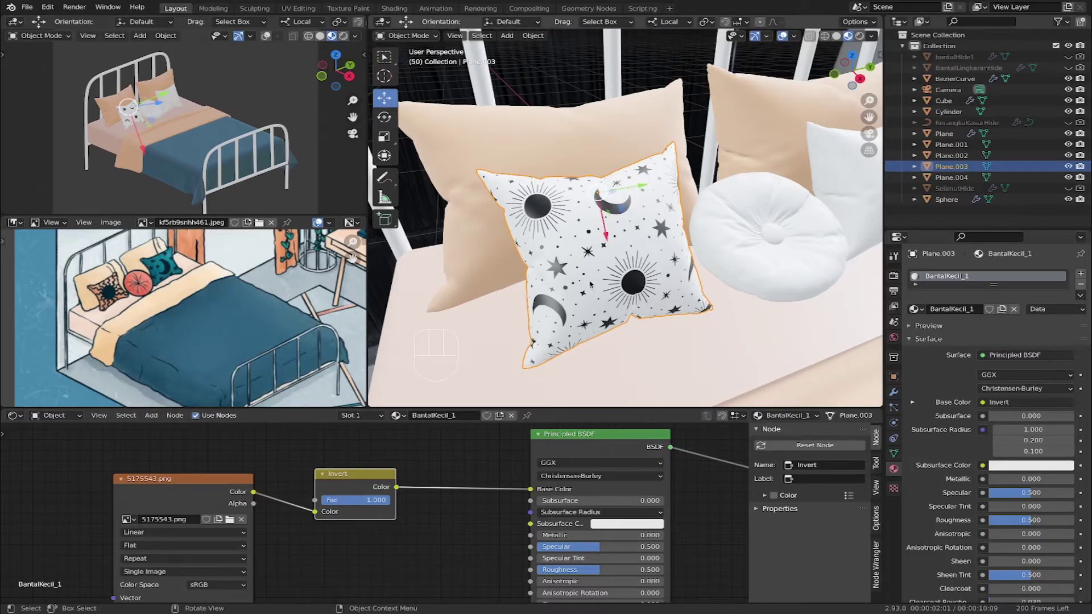
Insert a MixRGB node on the link between the Invert node and the Principled BSDF's Base Color.
{"action": "scroll", "coordinate": [353, 488], "scroll_direction": "down", "scroll_amount": 1}
{"action": "scroll", "coordinate": [353, 488], "scroll_direction": "down", "scroll_amount": 1}
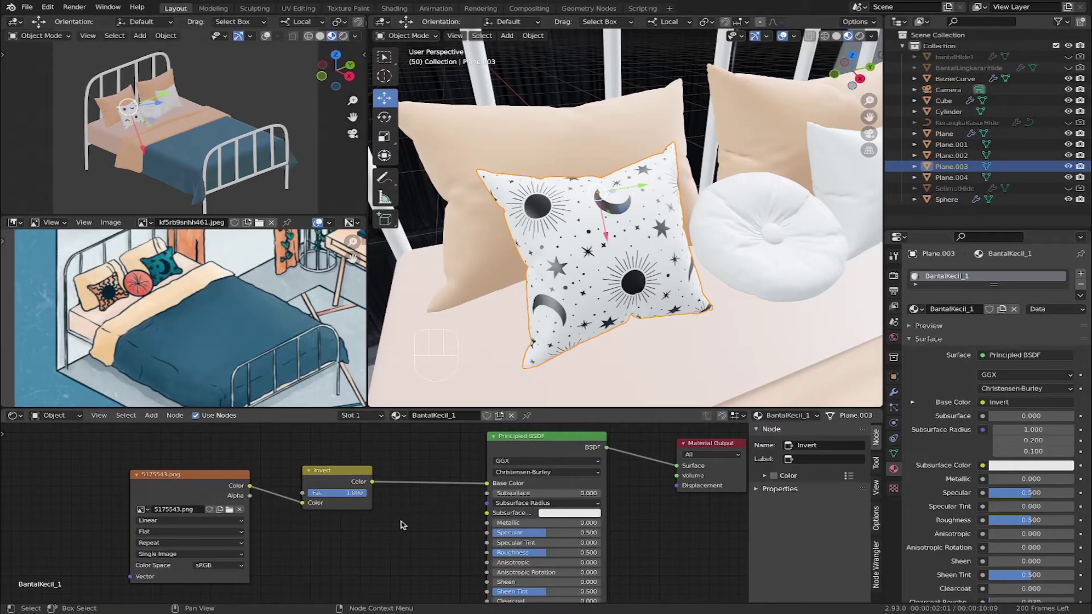
{"action": "key", "text": "shift+a"}
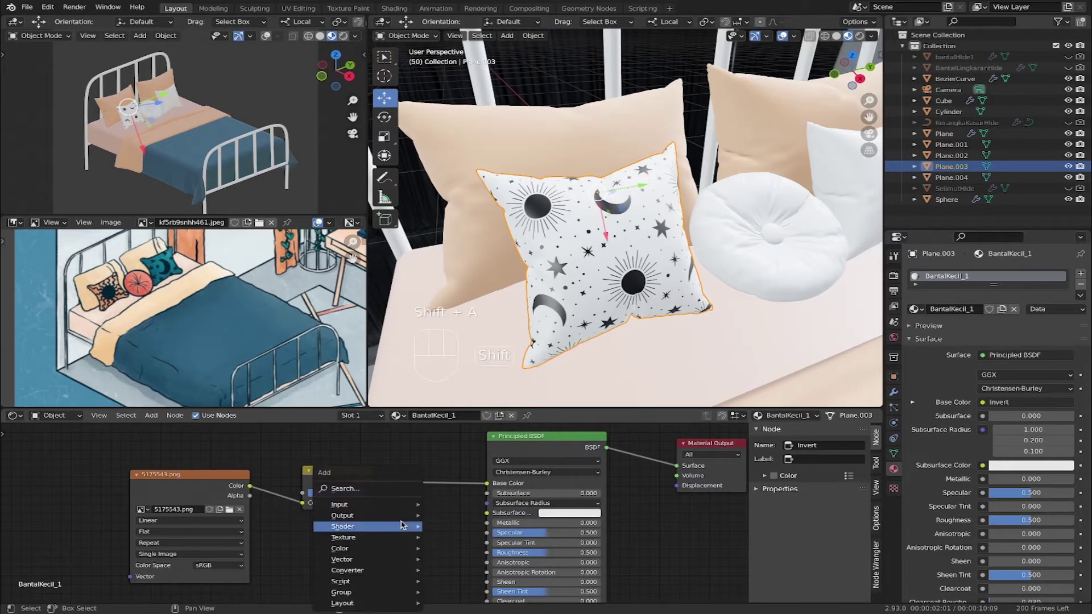
{"action": "left_click", "coordinate": [386, 490]}
{"action": "type", "text": "mix"}
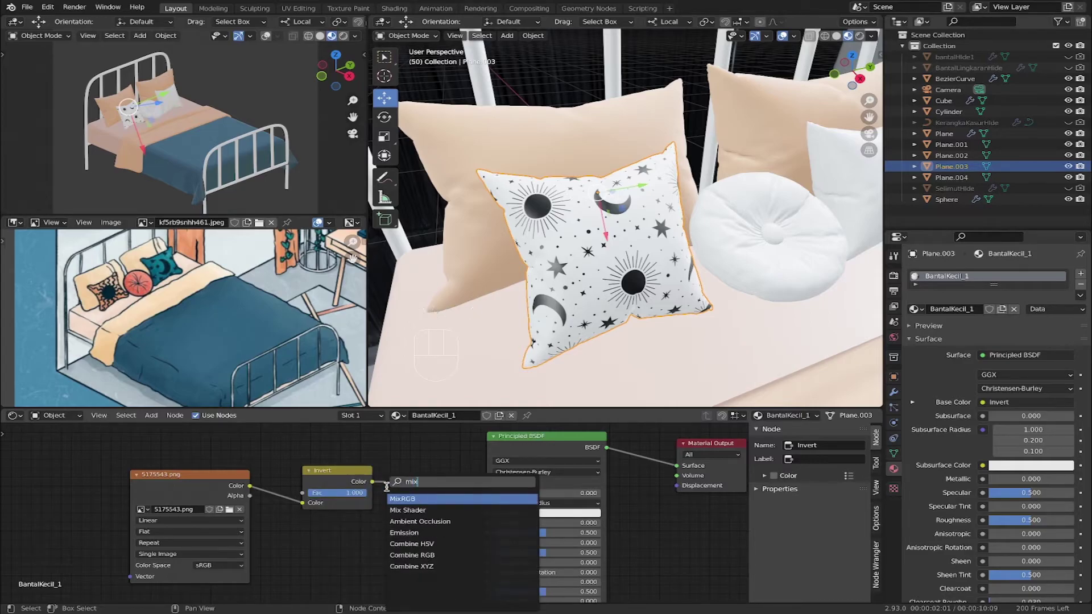
{"action": "left_click", "coordinate": [415, 499]}
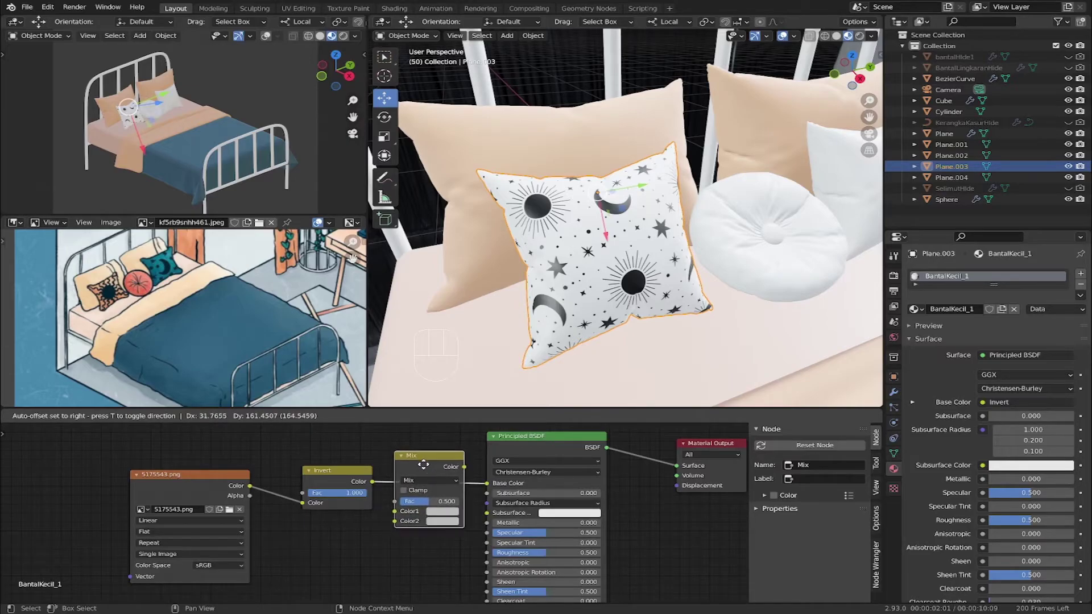
{"action": "left_click", "coordinate": [424, 466]}
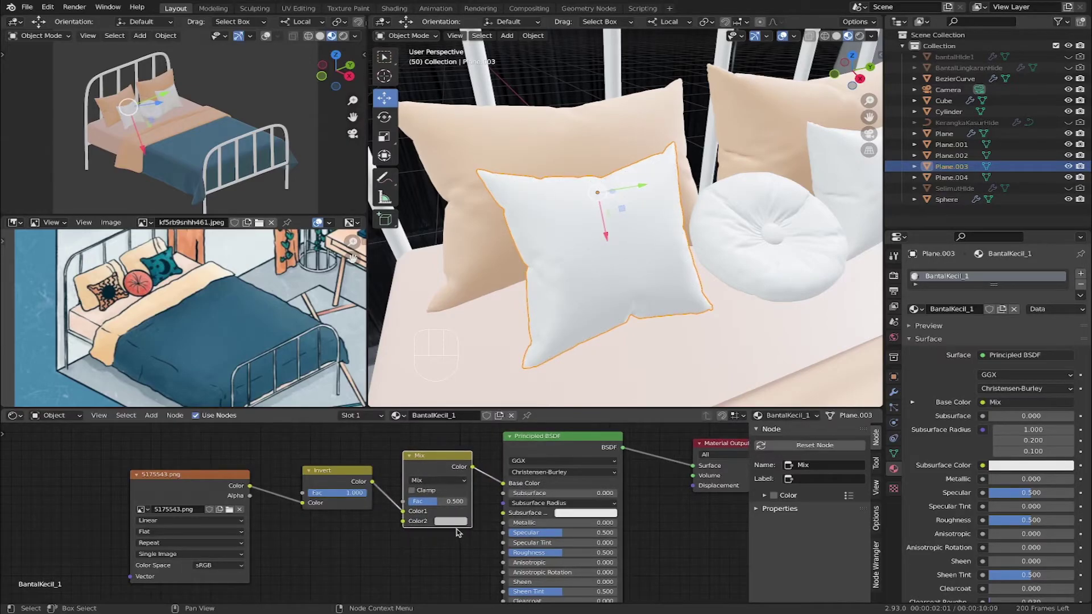
Set the Mix node to Multiply with a factor of 1.000 and make its Color2 orange.
{"action": "left_click", "coordinate": [444, 481]}
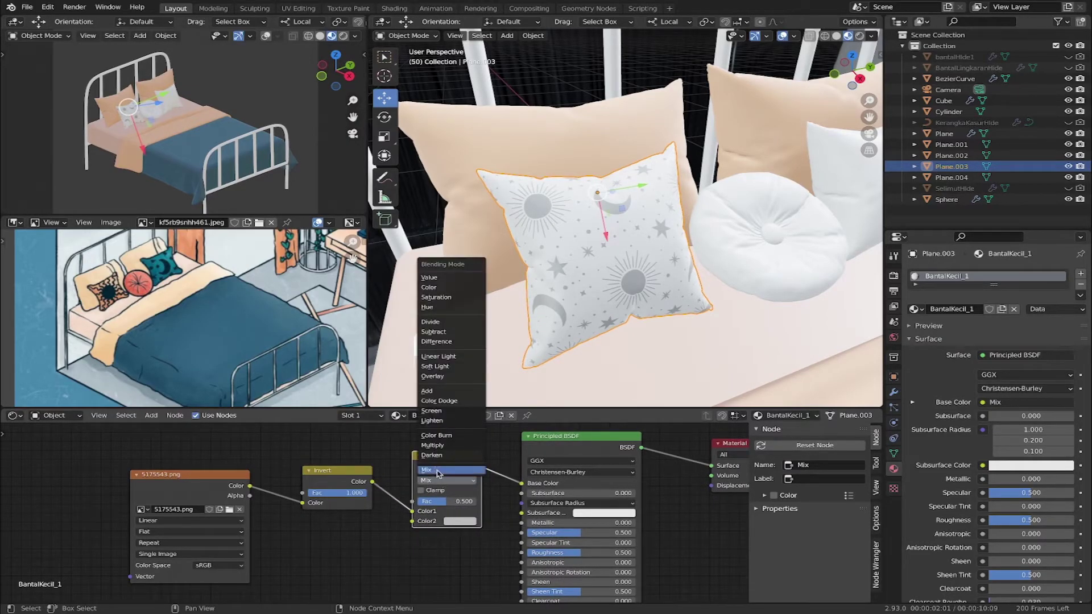
{"action": "left_click", "coordinate": [434, 446]}
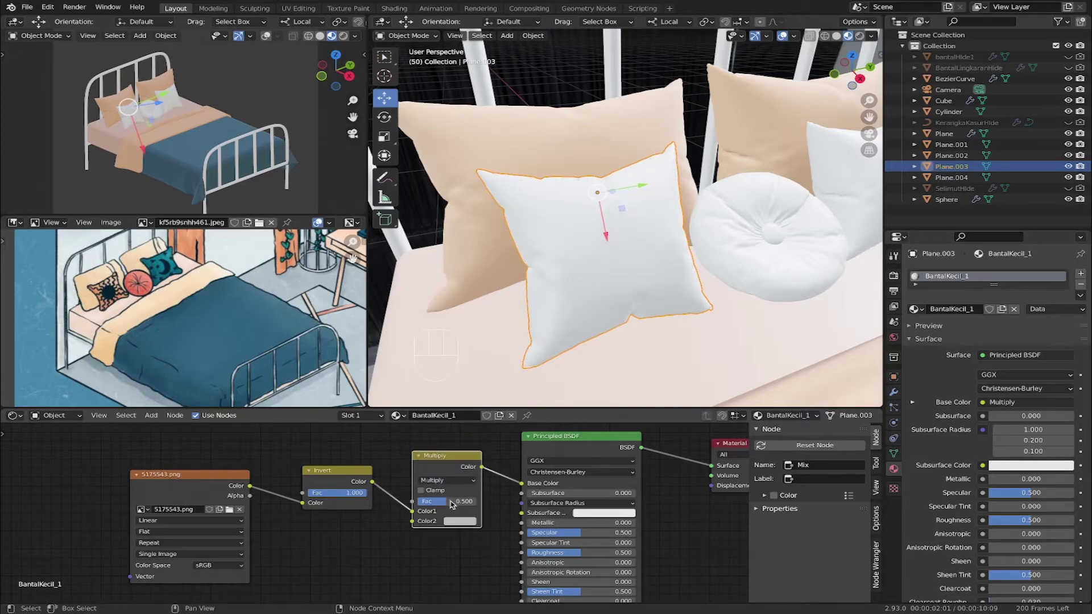
{"action": "left_click_drag", "start_coordinate": [449, 504], "coordinate": [480, 501]}
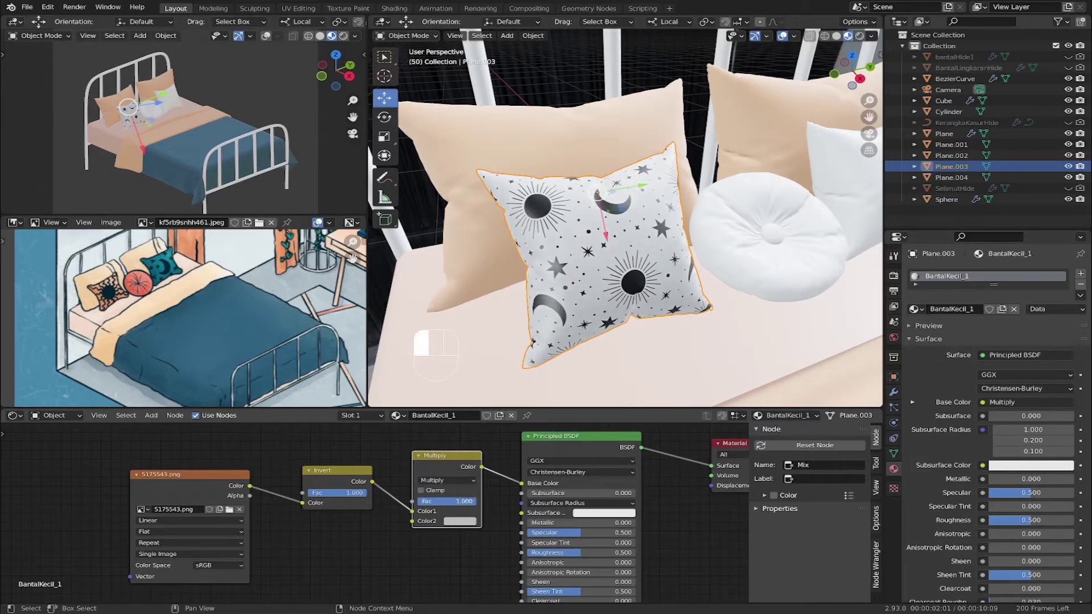
{"action": "left_click", "coordinate": [460, 521]}
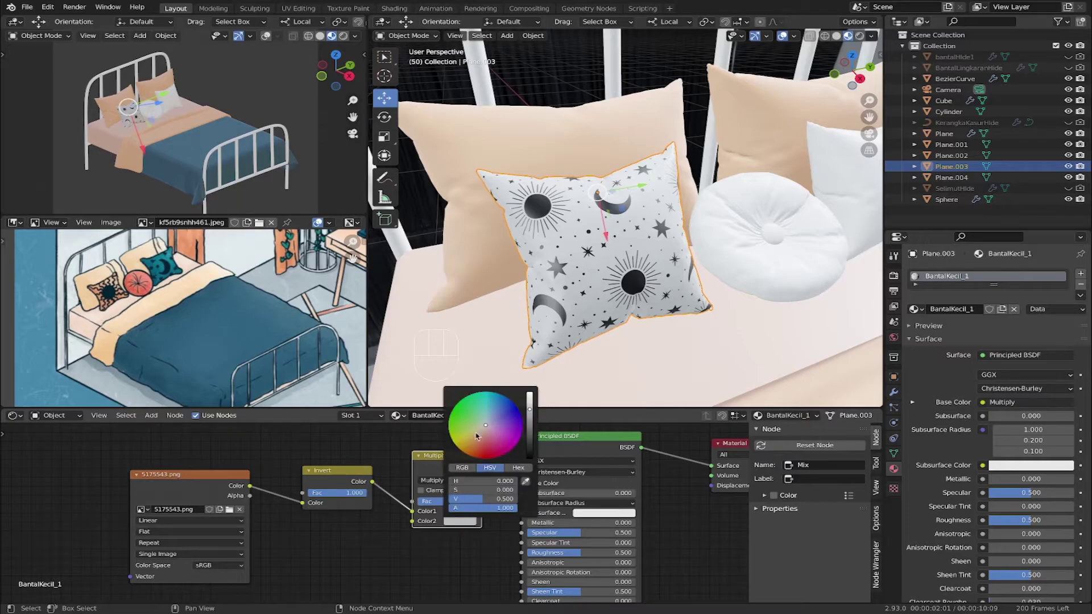
{"action": "mouse_move", "coordinate": [488, 426]}
{"action": "left_mouse_down"}
{"action": "mouse_move", "coordinate": [491, 403]}
{"action": "mouse_move", "coordinate": [490, 440]}
{"action": "mouse_move", "coordinate": [473, 446]}
{"action": "left_mouse_up"}
Add Mapping and Texture Coordinate nodes before the Image Texture node, feeding UV coordinates into its Vector input.
{"action": "left_click_drag", "start_coordinate": [205, 474], "coordinate": [200, 467]}
{"action": "scroll", "coordinate": [315, 465], "scroll_direction": "down", "scroll_amount": 1}
{"action": "middle_click_drag", "start_coordinate": [627, 243], "coordinate": [577, 257]}
{"action": "middle_click_drag", "start_coordinate": [346, 464], "coordinate": [371, 478]}
{"action": "mouse_move", "coordinate": [435, 472]}
{"action": "left_mouse_down"}
{"action": "mouse_move", "coordinate": [446, 471]}
{"action": "mouse_move", "coordinate": [428, 472]}
{"action": "left_mouse_up"}
{"action": "scroll", "coordinate": [427, 467], "scroll_direction": "up", "scroll_amount": 1}
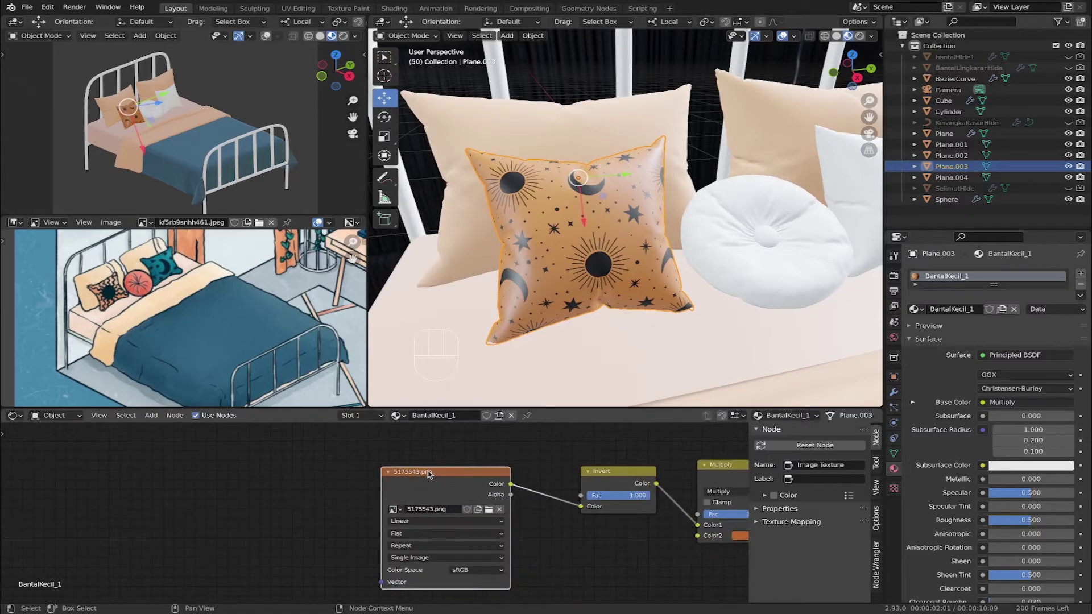
{"action": "middle_click_drag", "start_coordinate": [448, 491], "coordinate": [449, 482]}
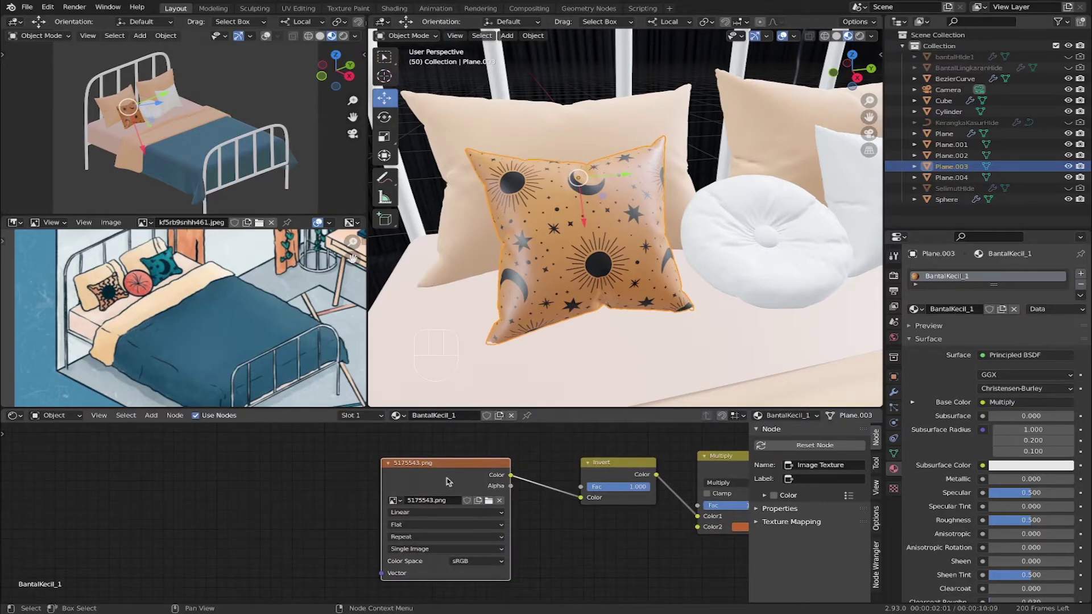
{"action": "key", "text": "ctrl"}
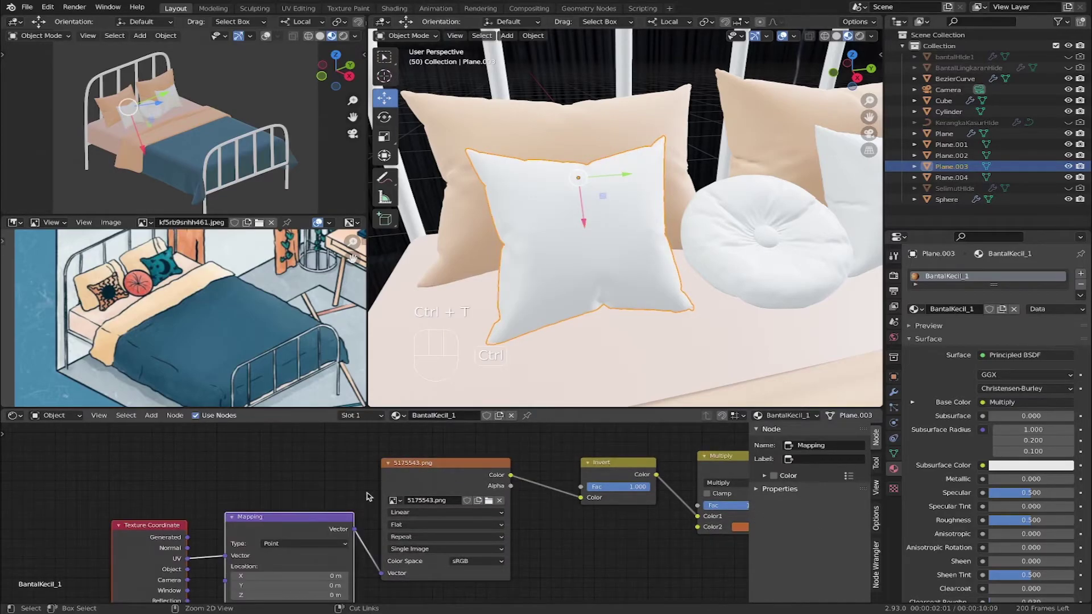
{"action": "middle_click_drag", "start_coordinate": [278, 556], "coordinate": [312, 533]}
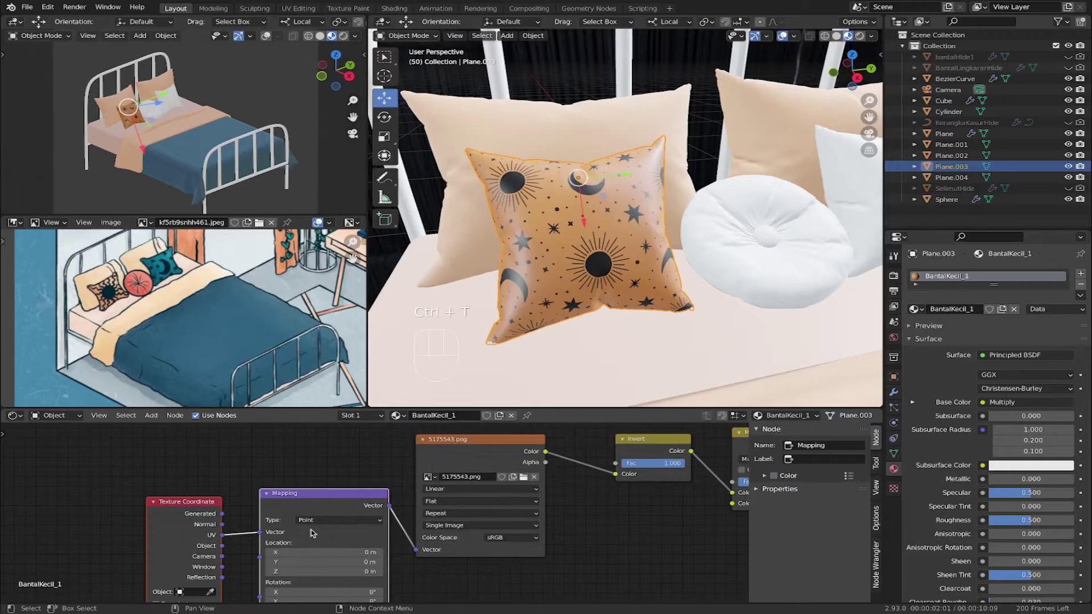
{"action": "left_click", "coordinate": [466, 444]}
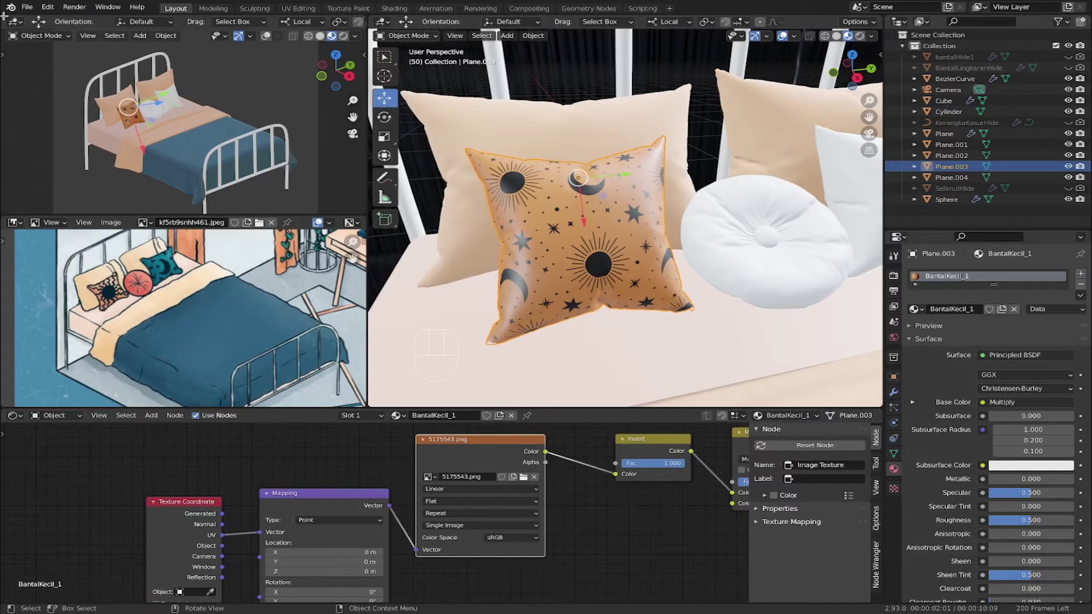
Check in the add-on preferences whether Node Wrangler is enabled by searching for "node".
{"action": "left_click", "coordinate": [48, 8]}
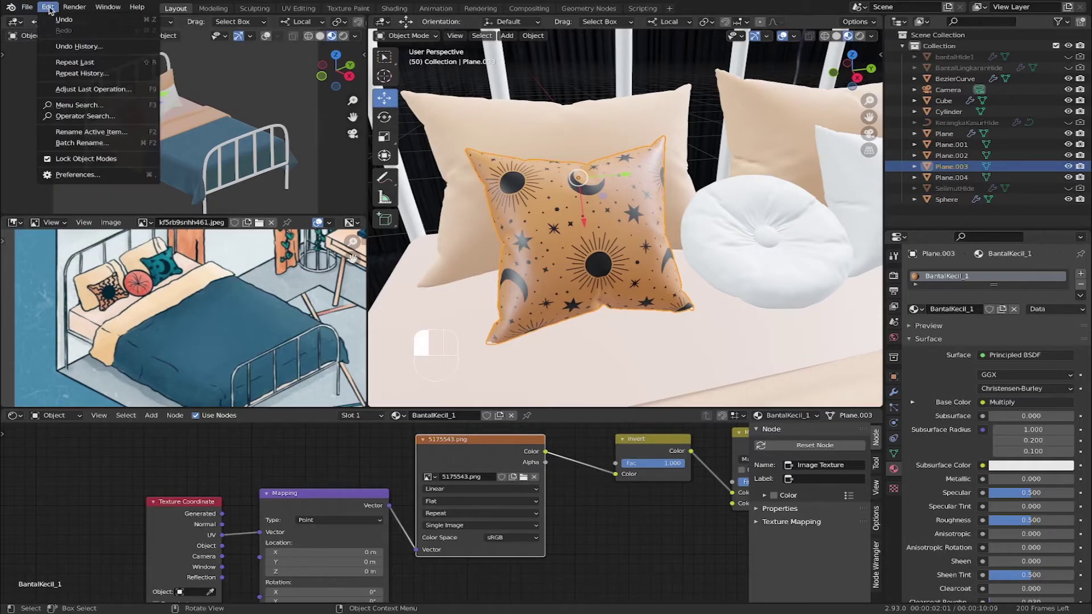
{"action": "left_click", "coordinate": [74, 177]}
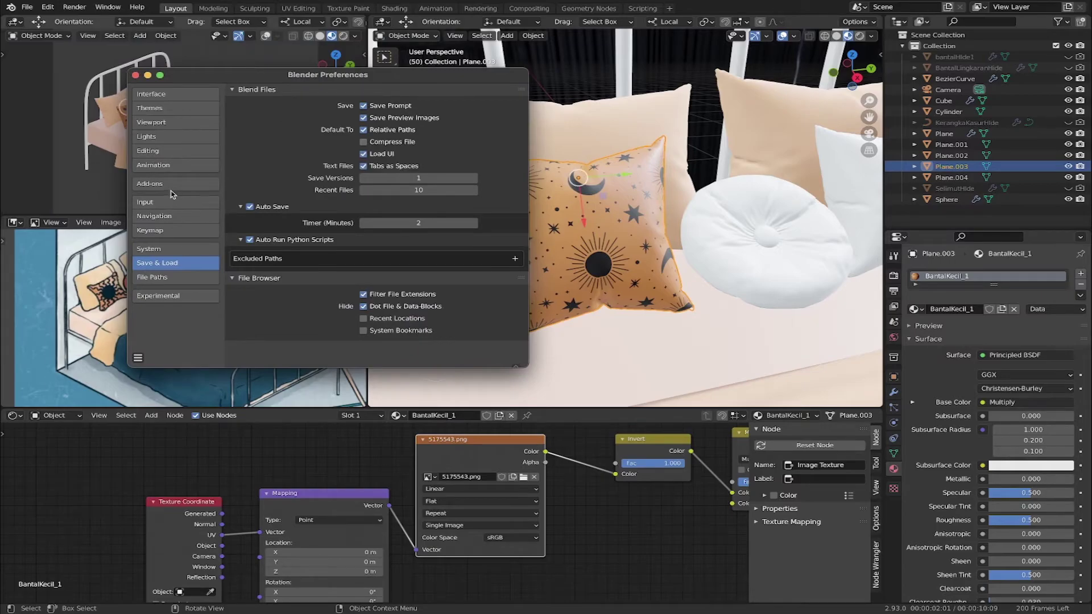
{"action": "left_click", "coordinate": [171, 187]}
{"action": "left_click", "coordinate": [469, 105]}
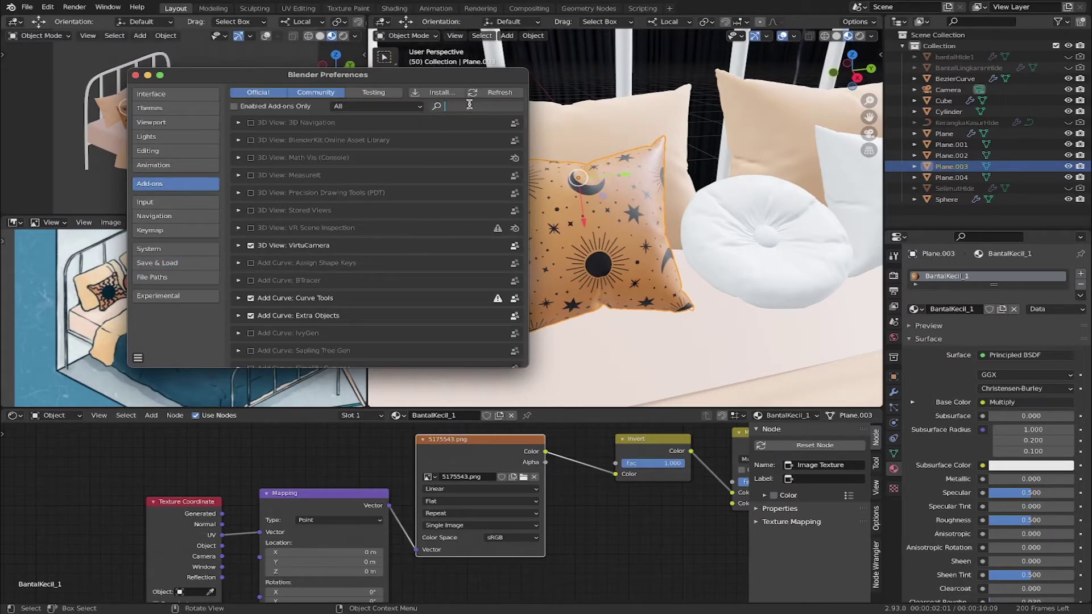
{"action": "type", "text": "node"}
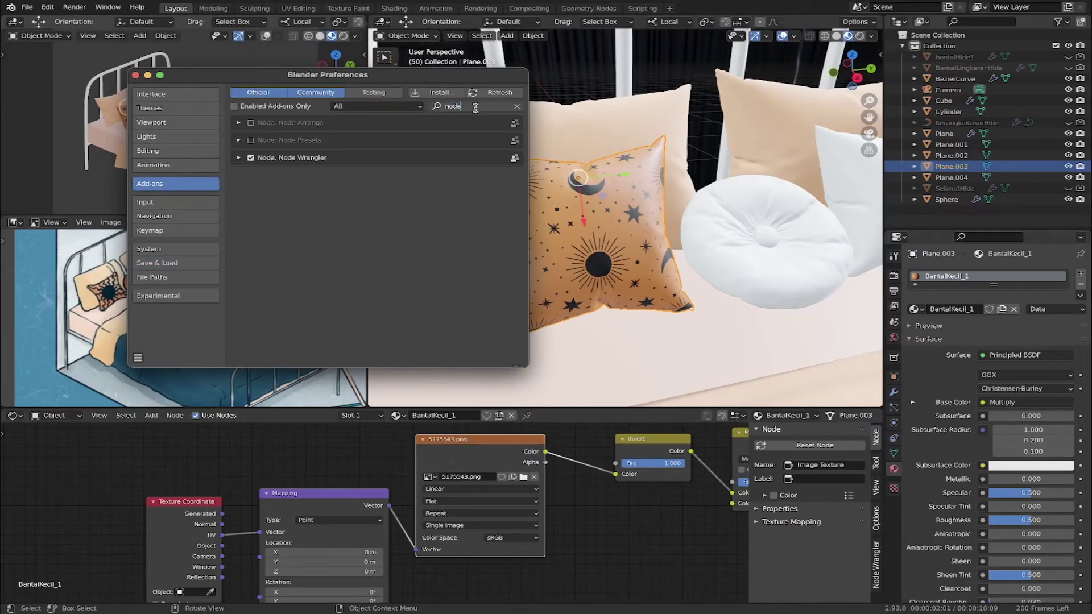
{"action": "key", "text": "Return"}
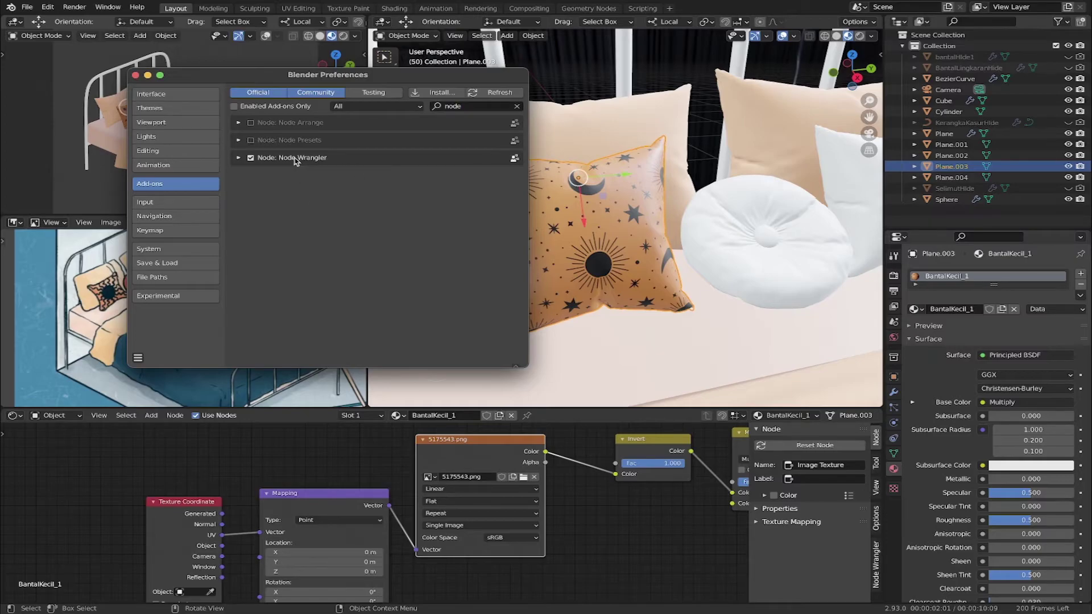
{"action": "left_click", "coordinate": [136, 75]}
Move the Texture Coordinate and Mapping nodes farther away from the Image Texture node.
{"action": "left_click", "coordinate": [478, 441]}
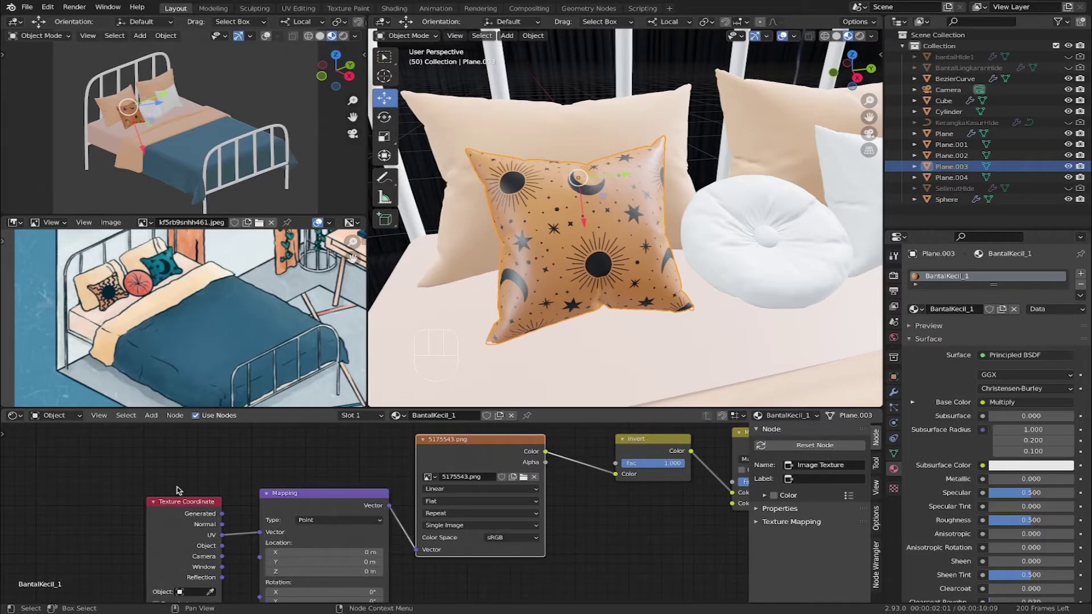
{"action": "left_click_drag", "start_coordinate": [178, 502], "coordinate": [133, 478]}
{"action": "left_click_drag", "start_coordinate": [318, 502], "coordinate": [288, 463]}
Shift the pillow's pattern by setting the Mapping node's X location to -0.08 m.
{"action": "scroll", "coordinate": [341, 541], "scroll_direction": "down", "scroll_amount": 2}
{"action": "scroll", "coordinate": [306, 569], "scroll_direction": "up", "scroll_amount": 1}
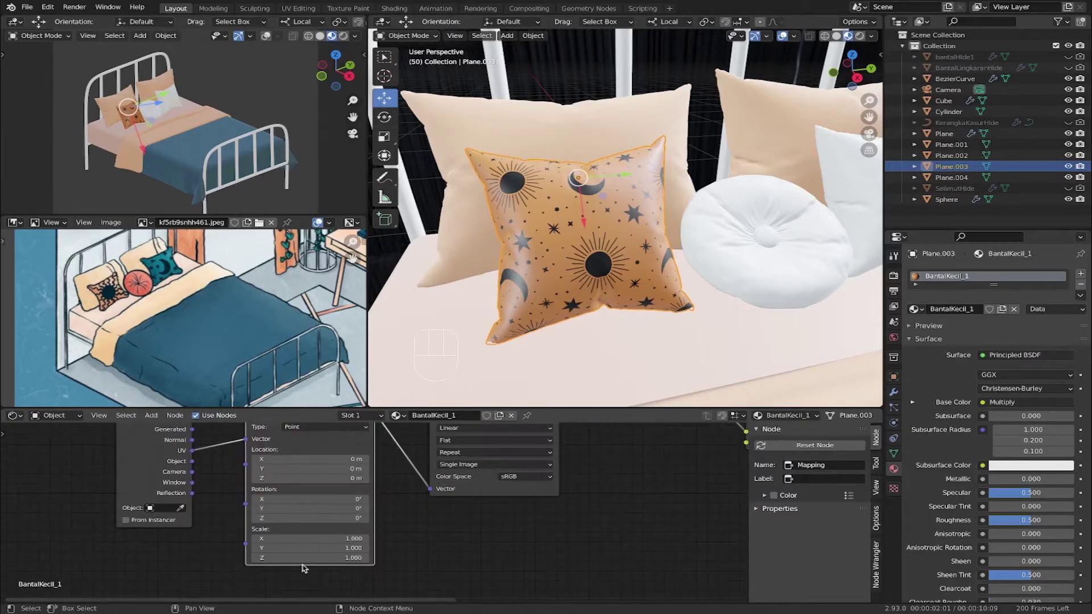
{"action": "scroll", "coordinate": [265, 533], "scroll_direction": "up", "scroll_amount": 1}
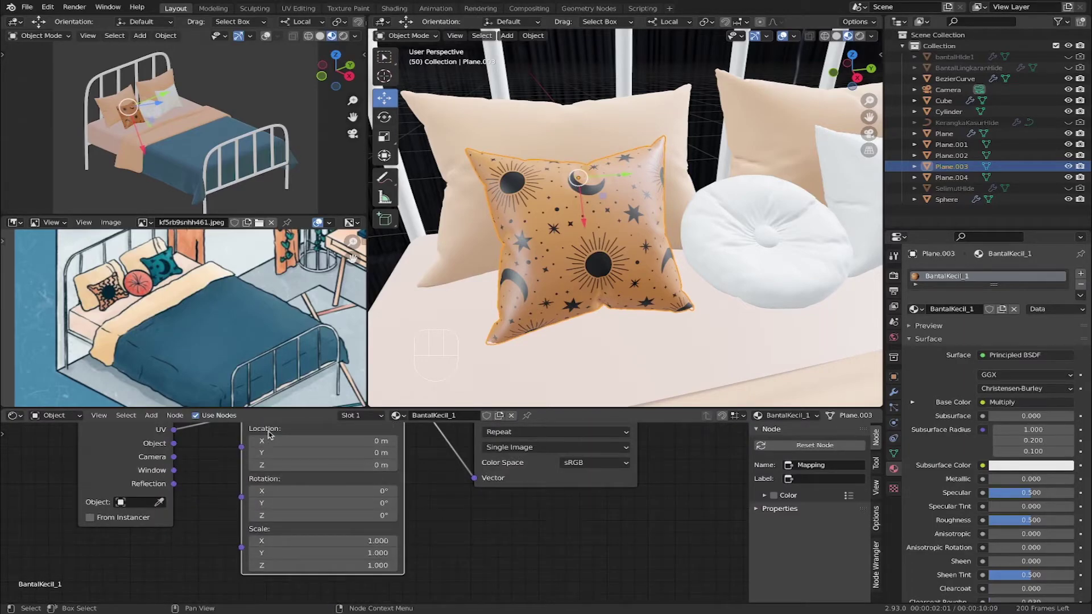
{"action": "scroll", "coordinate": [270, 438], "scroll_direction": "up", "scroll_amount": 1, "text": "shift"}
{"action": "mouse_move", "coordinate": [338, 465]}
{"action": "left_mouse_down"}
{"action": "mouse_move", "coordinate": [354, 464]}
{"action": "mouse_move", "coordinate": [324, 465]}
{"action": "left_mouse_up"}
{"action": "left_click_drag", "start_coordinate": [335, 516], "coordinate": [348, 539], "text": "shift"}
{"action": "scroll", "coordinate": [363, 534], "scroll_direction": "down", "scroll_amount": 2, "text": "shift"}
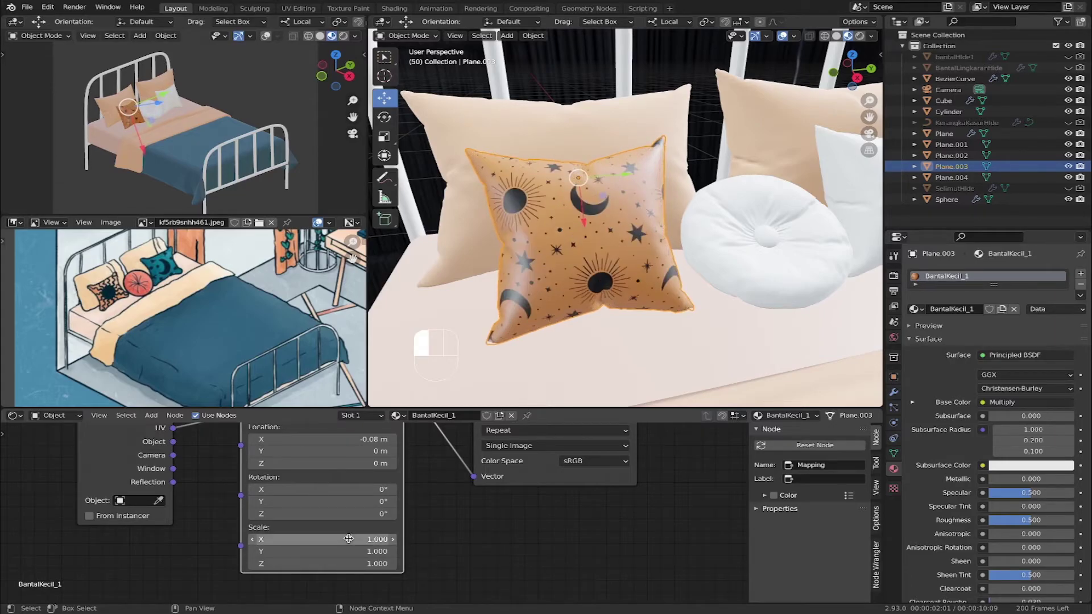
Reduce the Mapping node's X, Y and Z scale equally to enlarge the pattern on the pillow.
{"action": "middle_click_drag", "start_coordinate": [415, 547], "coordinate": [456, 500]}
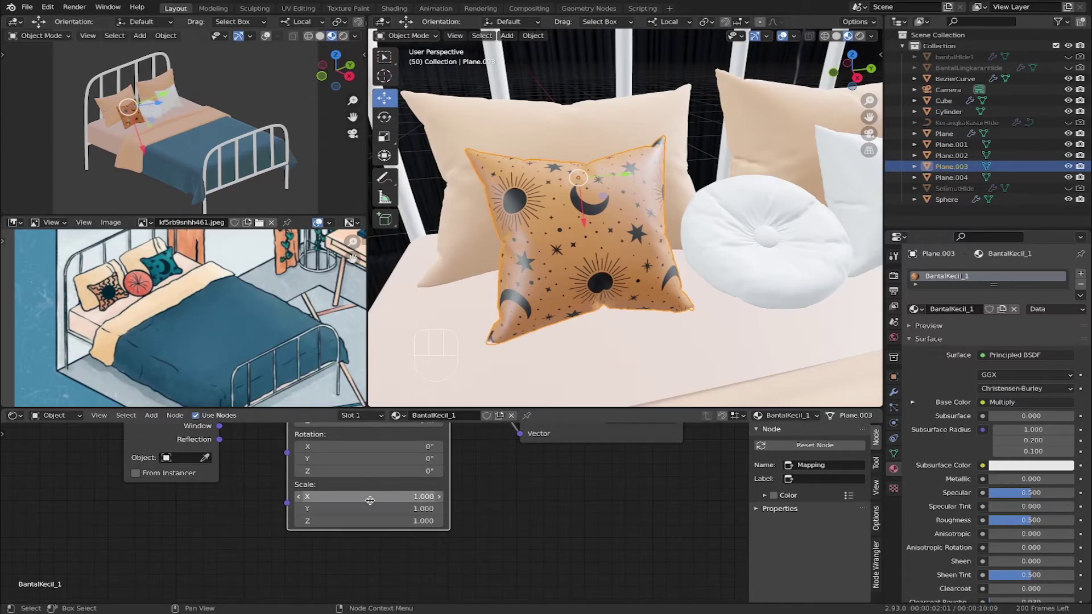
{"action": "left_click_drag", "start_coordinate": [369, 497], "coordinate": [369, 497]}
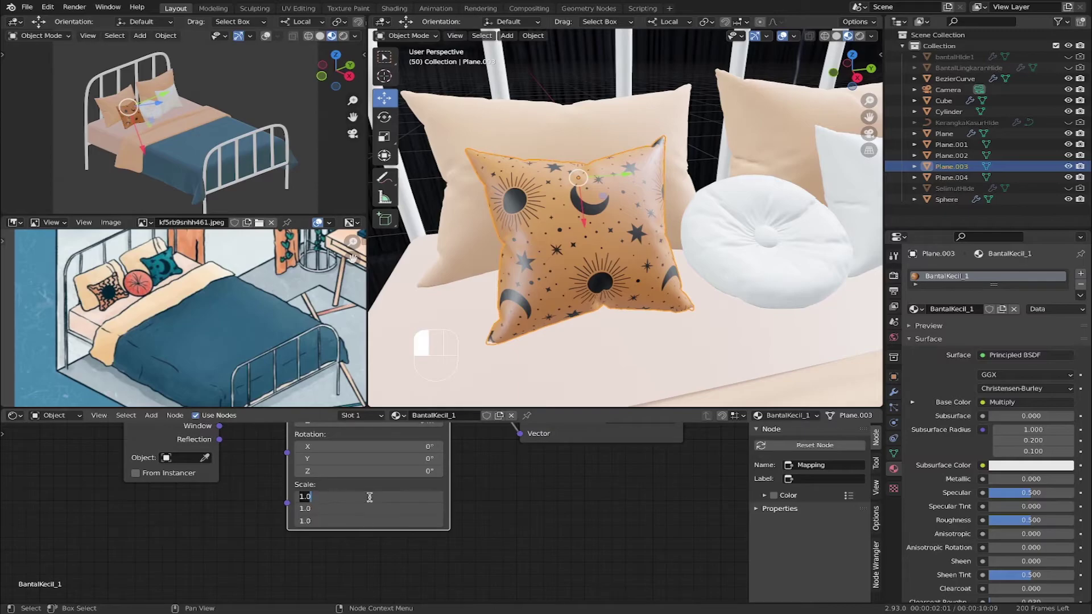
{"action": "key", "text": "BackSpace"}
{"action": "key", "text": "BackSpace"}
{"action": "key", "text": "Return"}
Add a Value node and connect it to the Mapping node's Scale input to control all three axes together.
{"action": "middle_click_drag", "start_coordinate": [511, 473], "coordinate": [539, 471]}
{"action": "key", "text": "shift+a"}
{"action": "mouse_move", "coordinate": [532, 516]}
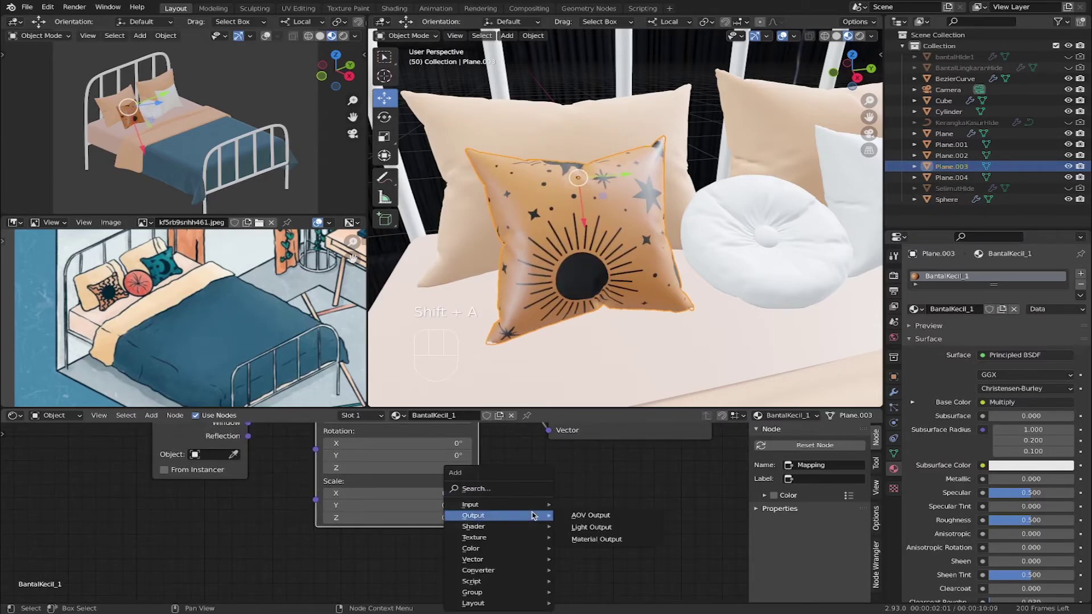
{"action": "left_click", "coordinate": [529, 489]}
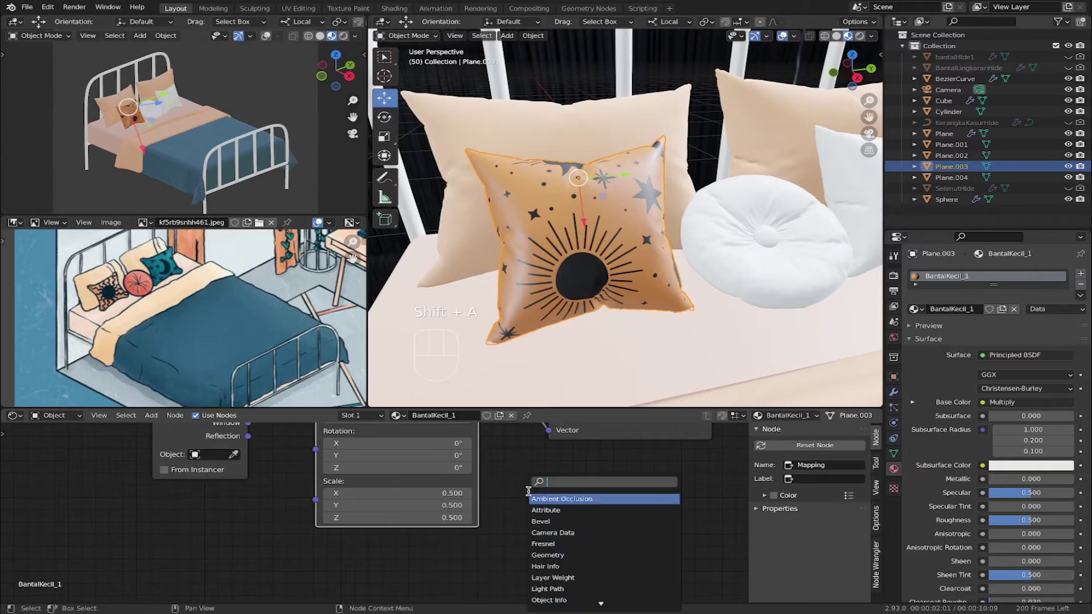
{"action": "type", "text": "value"}
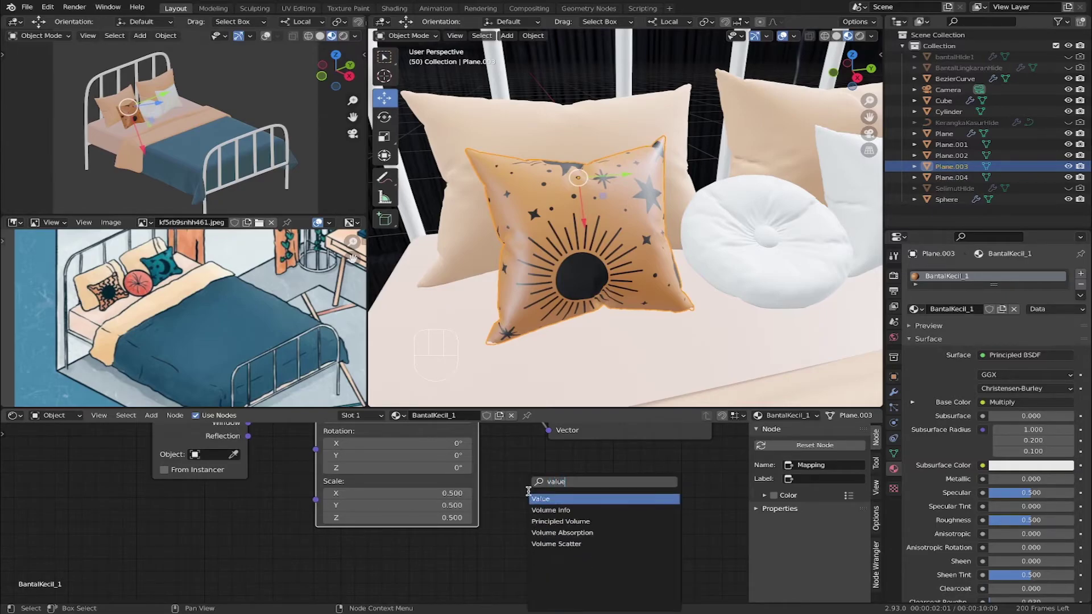
{"action": "left_click", "coordinate": [576, 499]}
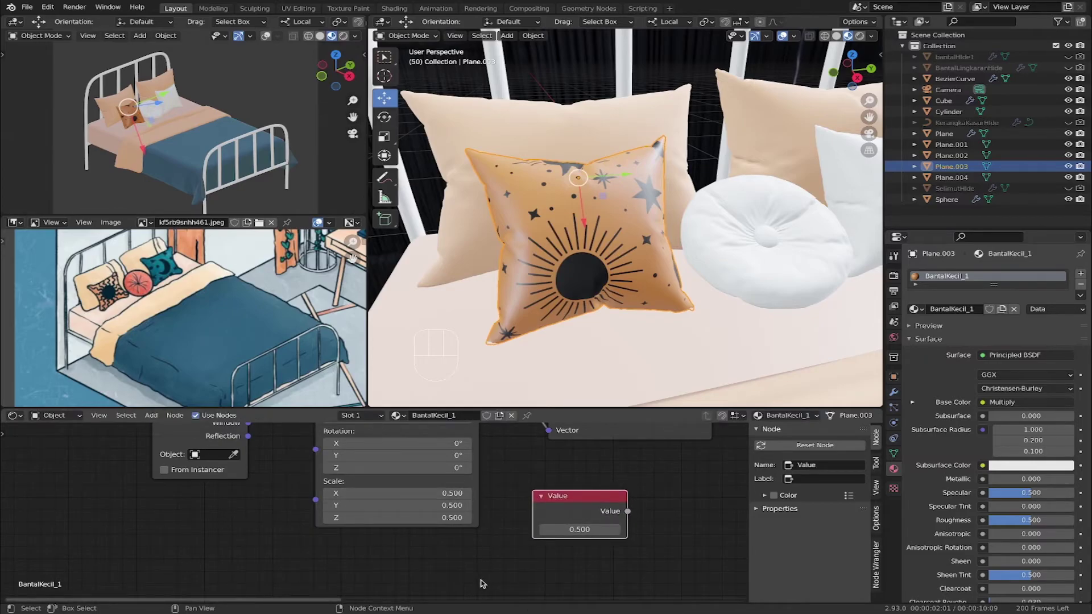
{"action": "left_click_drag", "start_coordinate": [579, 495], "coordinate": [319, 504]}
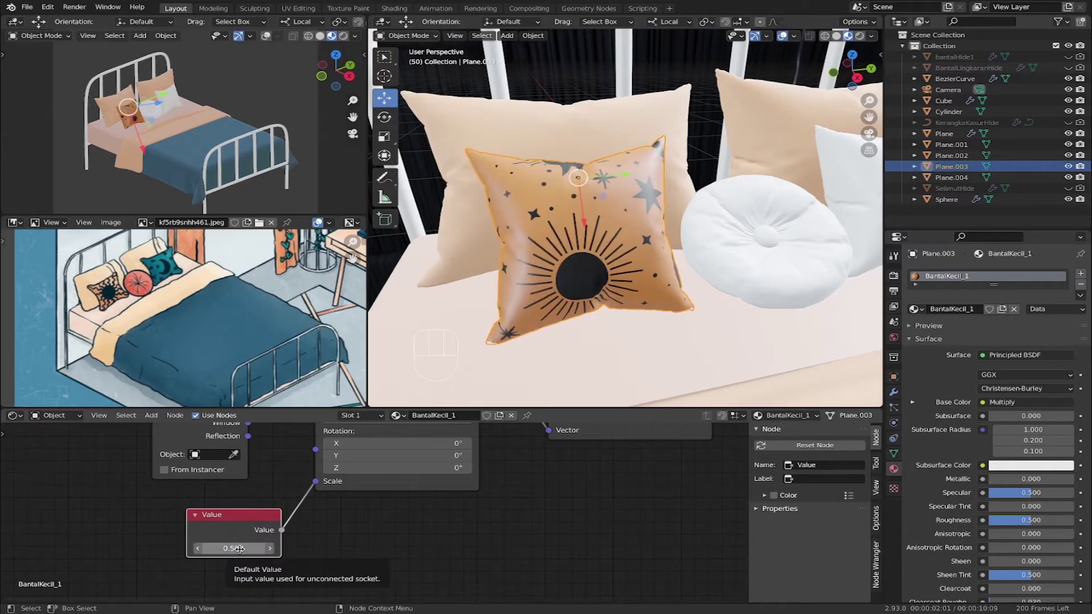
Centre the enlarged sun on the pillow by setting the Mapping location to X -0.92 m, Y 0.04 m and reducing the Value node's scale.
{"action": "middle_click_drag", "start_coordinate": [480, 512], "coordinate": [471, 572]}
{"action": "left_click_drag", "start_coordinate": [400, 490], "coordinate": [420, 490]}
{"action": "left_click", "coordinate": [392, 487]}
{"action": "left_click", "coordinate": [401, 491]}
{"action": "left_click", "coordinate": [382, 497]}
{"action": "left_click_drag", "start_coordinate": [385, 490], "coordinate": [374, 490]}
{"action": "left_click_drag", "start_coordinate": [387, 503], "coordinate": [384, 503]}
{"action": "middle_click_drag", "start_coordinate": [461, 547], "coordinate": [468, 468]}
{"action": "left_click_drag", "start_coordinate": [236, 565], "coordinate": [223, 565], "text": "shift"}
{"action": "middle_click_drag", "start_coordinate": [392, 449], "coordinate": [392, 503]}
{"action": "left_click_drag", "start_coordinate": [414, 475], "coordinate": [370, 464], "text": "shift"}
{"action": "key", "text": "super+z"}
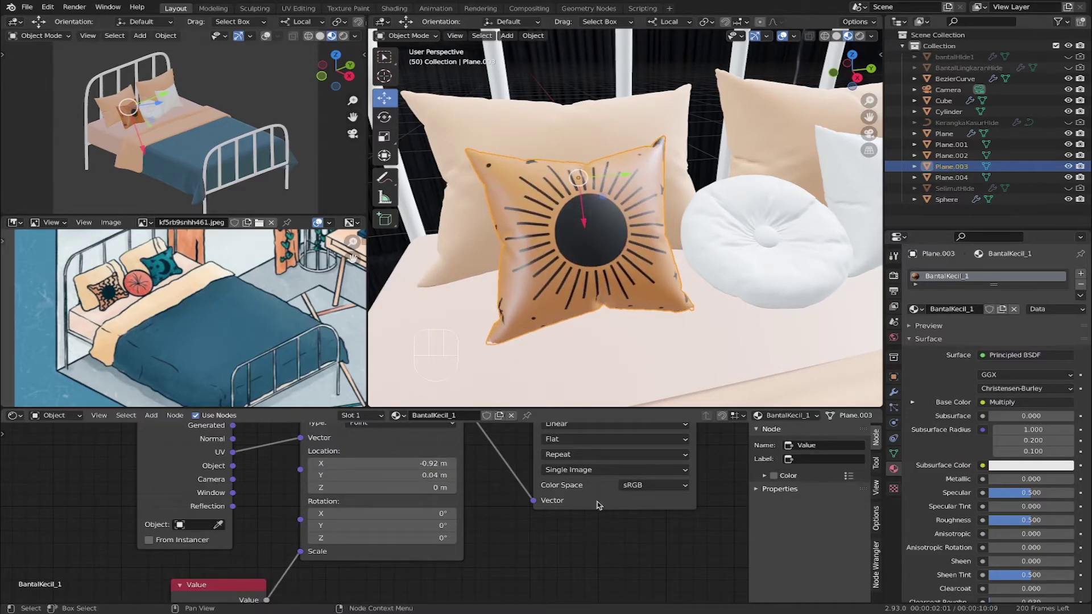
Examine the sun-patterned pillow among the other pillows from several angles, without the selection outline.
{"action": "mouse_move", "coordinate": [588, 256]}
{"action": "middle_mouse_down"}
{"action": "mouse_move", "coordinate": [624, 262]}
{"action": "mouse_move", "coordinate": [608, 260]}
{"action": "middle_mouse_up"}
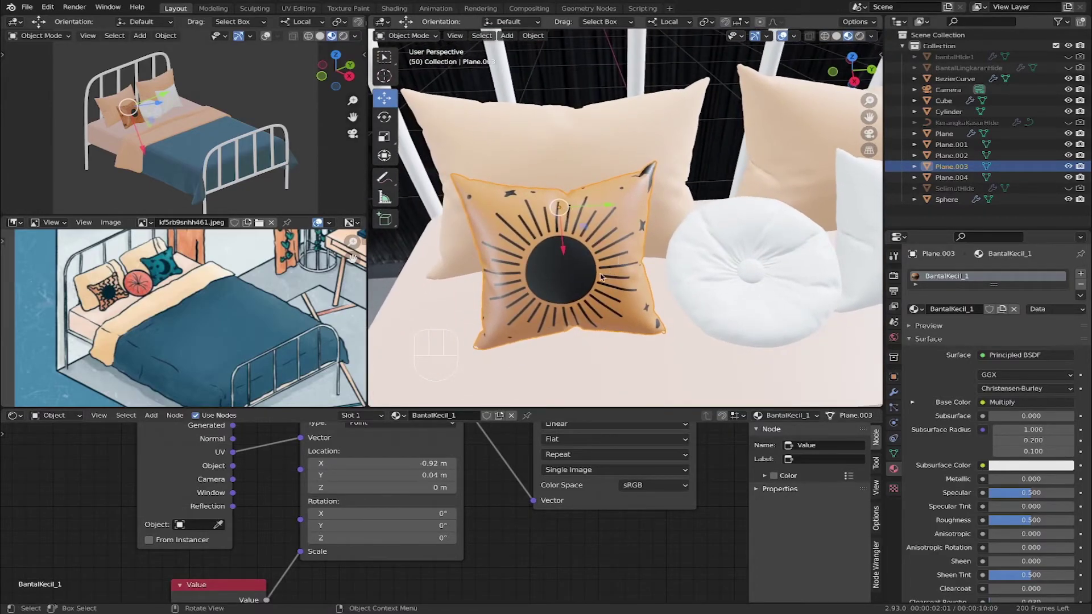
{"action": "left_click", "coordinate": [270, 113]}
{"action": "middle_click_drag", "start_coordinate": [654, 248], "coordinate": [635, 246]}
{"action": "scroll", "coordinate": [635, 246], "scroll_direction": "down", "scroll_amount": 1}
{"action": "scroll", "coordinate": [634, 245], "scroll_direction": "down", "scroll_amount": 1}
{"action": "middle_click_drag", "start_coordinate": [691, 265], "coordinate": [591, 238], "text": "shift"}
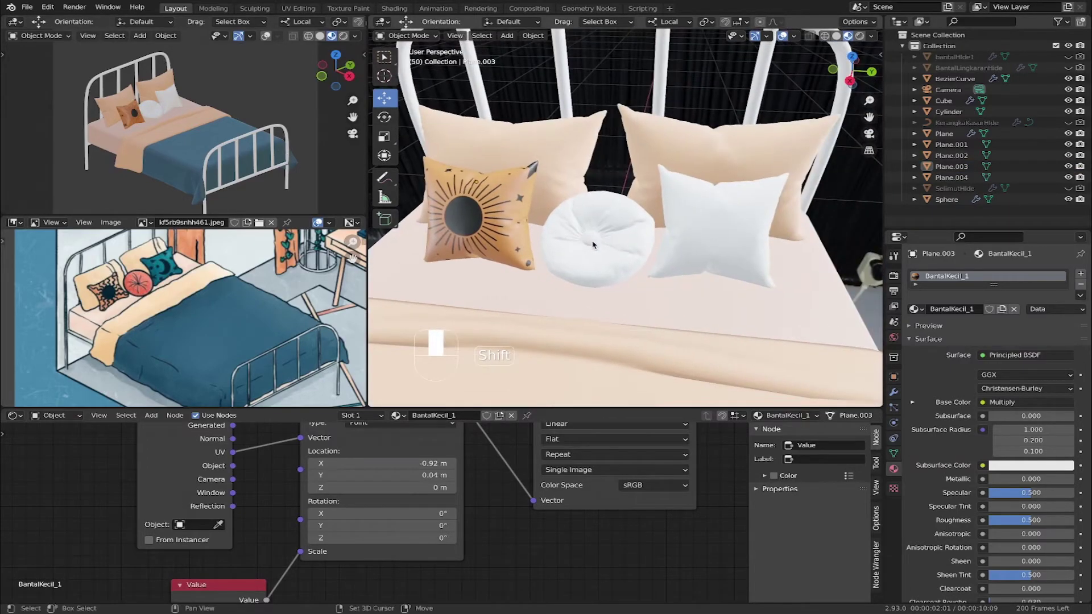
{"action": "middle_click_drag", "start_coordinate": [504, 238], "coordinate": [554, 233]}
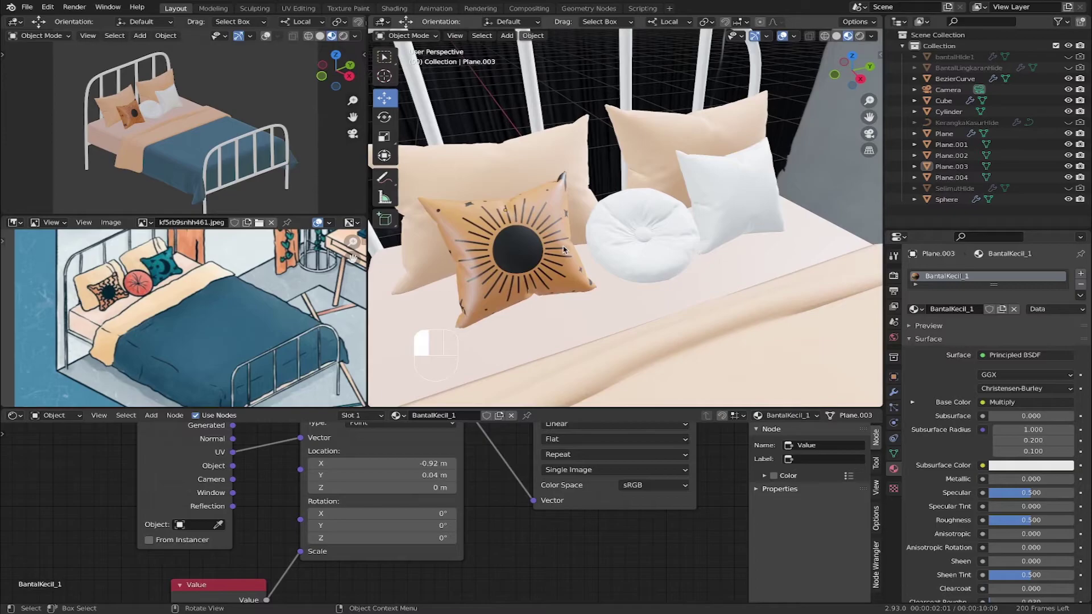
Set the sun pillow material's roughness to 0.8 and its sheen to 2.
{"action": "left_click", "coordinate": [549, 249]}
{"action": "scroll", "coordinate": [1034, 445], "scroll_direction": "down", "scroll_amount": 2}
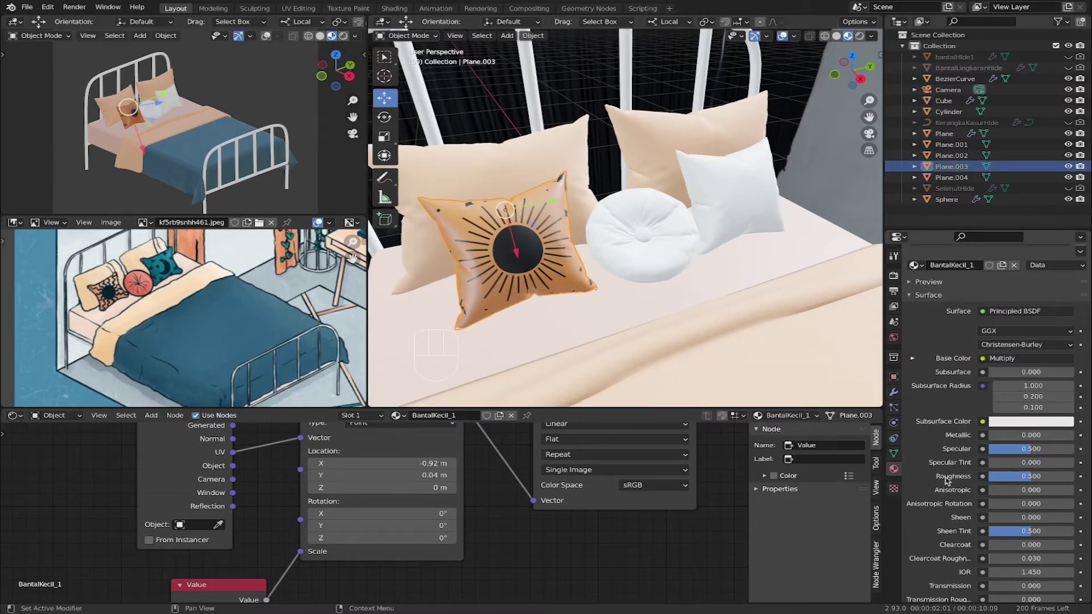
{"action": "left_click", "coordinate": [1053, 477]}
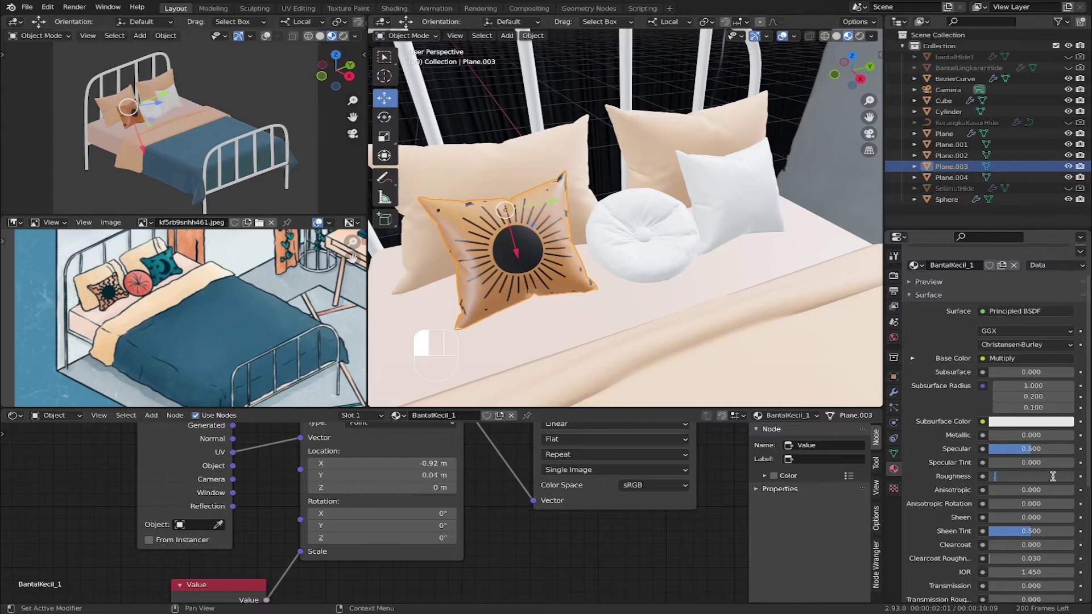
{"action": "type", "text": ".8"}
{"action": "key", "text": "Return"}
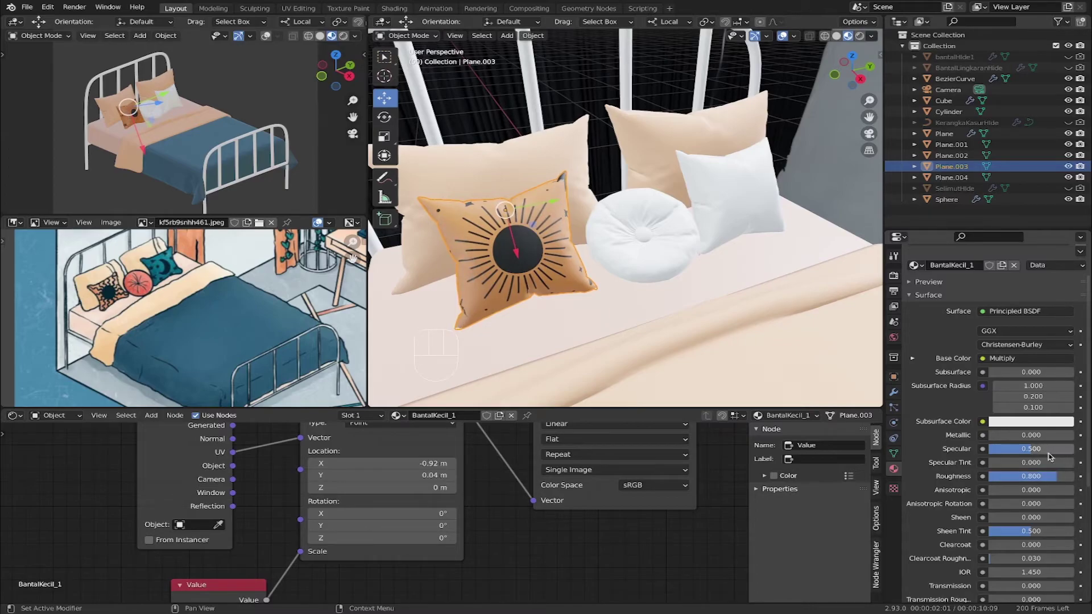
{"action": "scroll", "coordinate": [1000, 468], "scroll_direction": "down", "scroll_amount": 2}
{"action": "left_click", "coordinate": [1007, 464]}
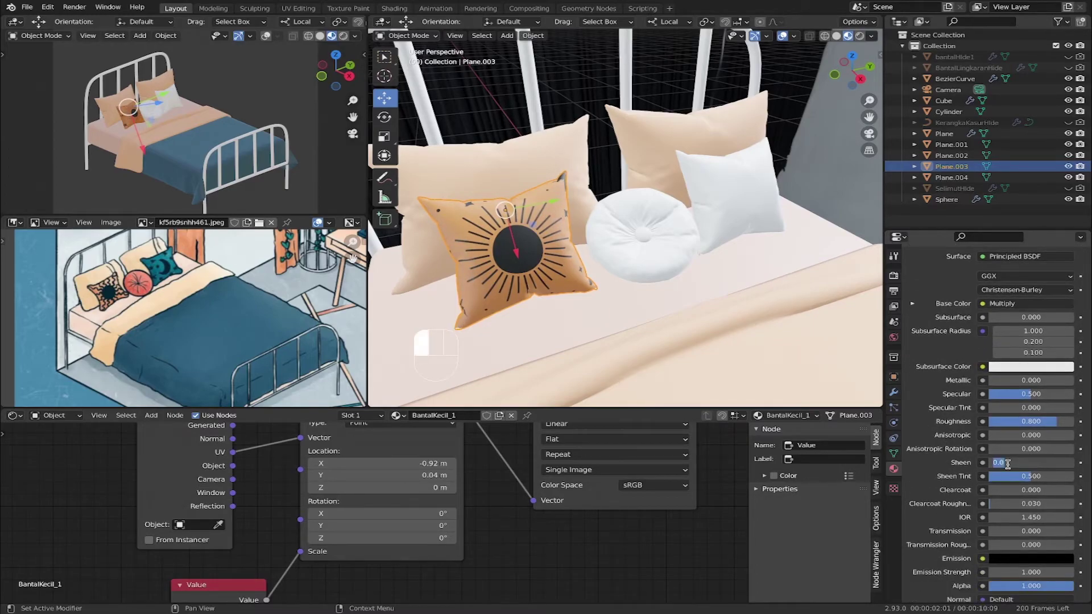
{"action": "type", "text": "2"}
{"action": "key", "text": "Return"}
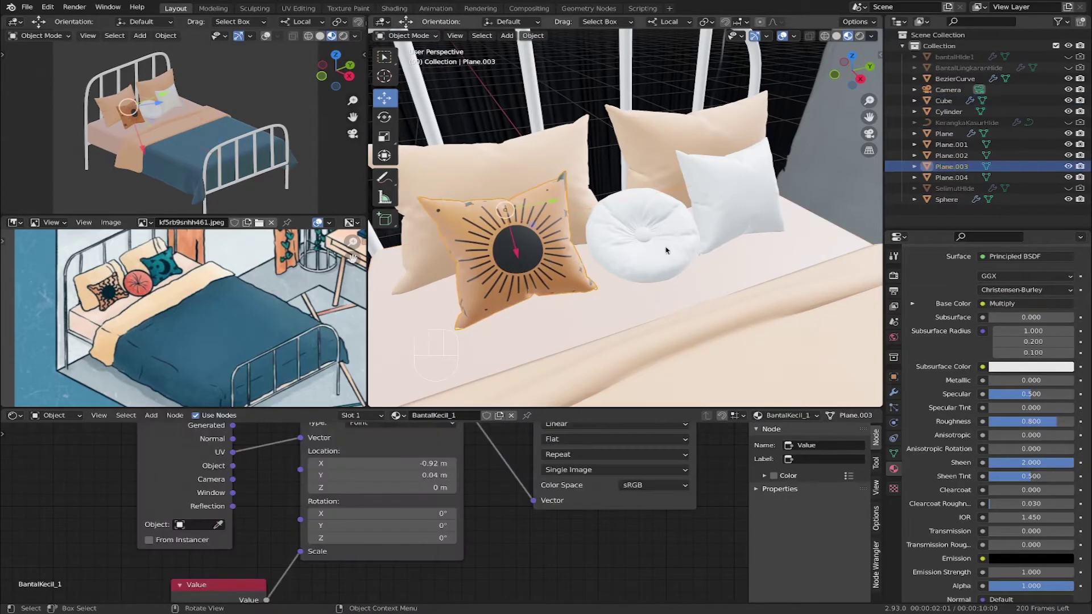
Assign the existing BantalKecil_1 material to the other small square pillow.
{"action": "left_click", "coordinate": [710, 208]}
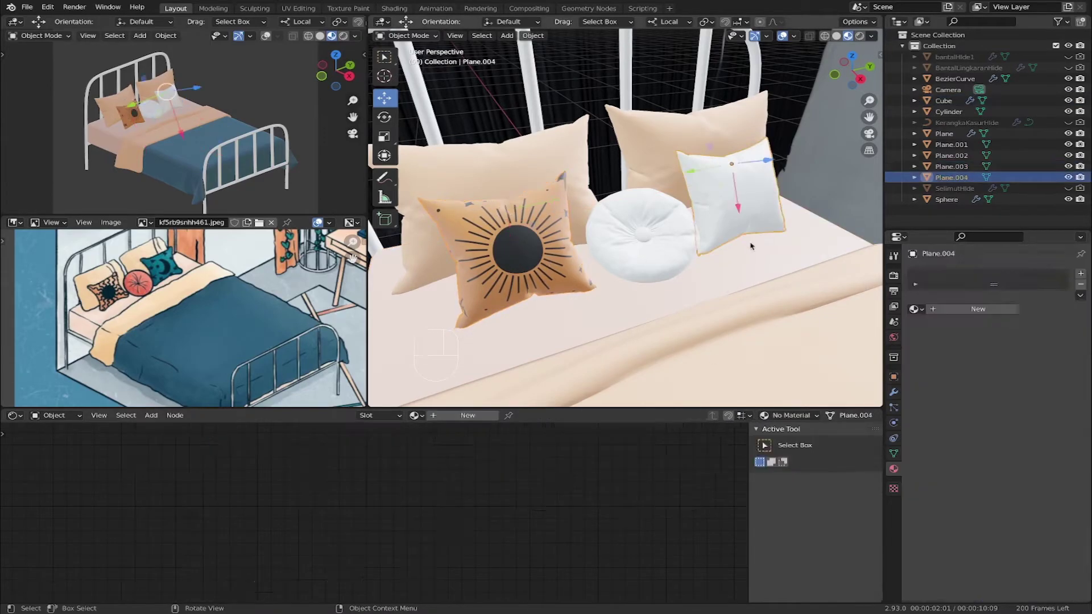
{"action": "left_click", "coordinate": [914, 308]}
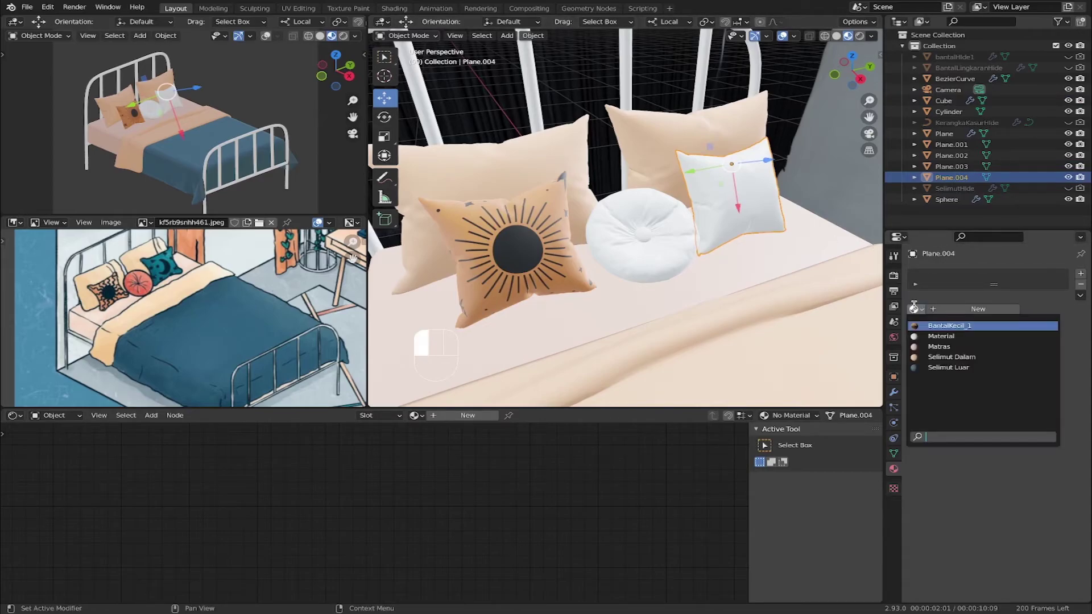
{"action": "left_click", "coordinate": [949, 325]}
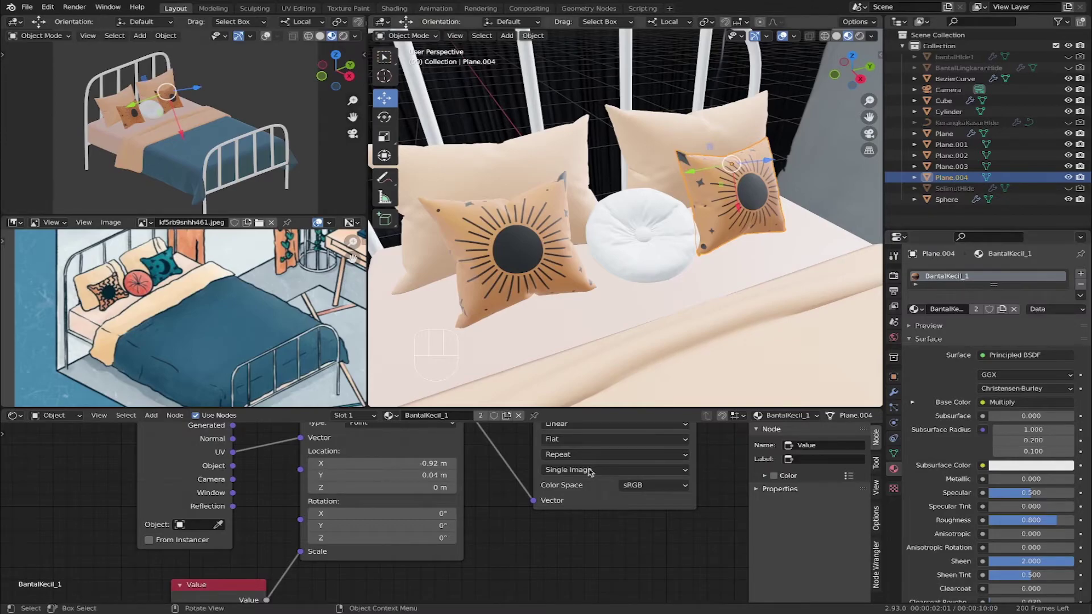
Make an independent copy of the second pillow's material and rename it BantalKecil_2.
{"action": "scroll", "coordinate": [481, 522], "scroll_direction": "down", "scroll_amount": 3}
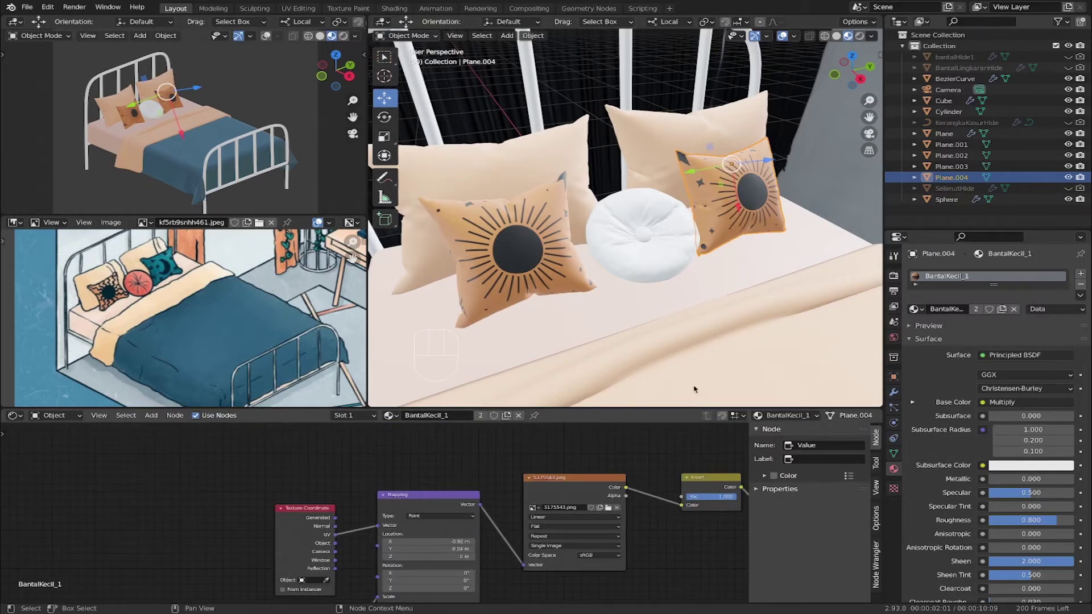
{"action": "left_click", "coordinate": [1002, 311]}
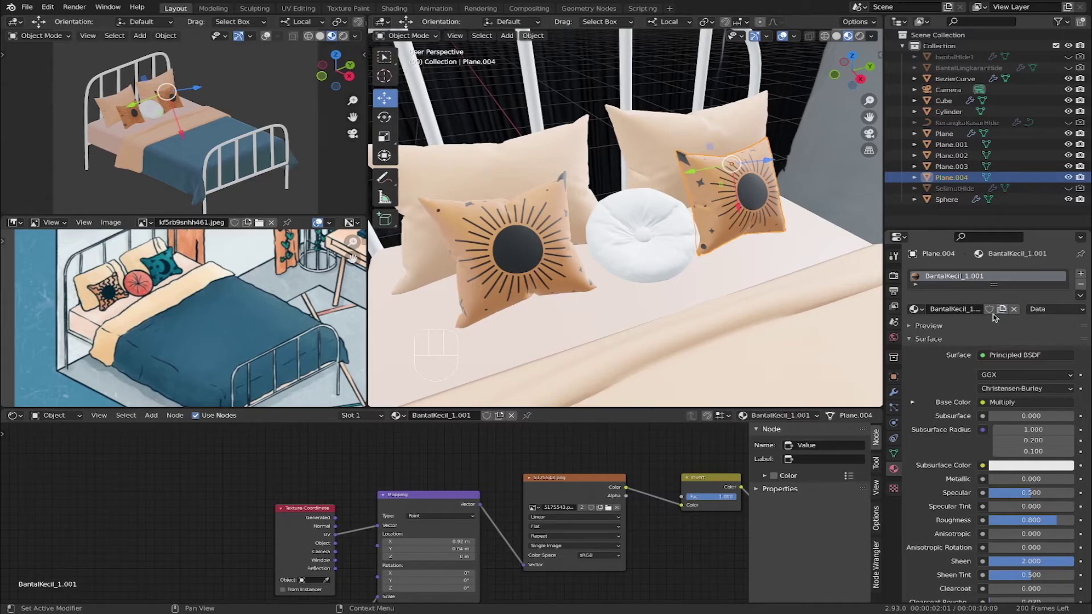
{"action": "double_click", "coordinate": [961, 276]}
{"action": "left_click_drag", "start_coordinate": [999, 276], "coordinate": [965, 276]}
{"action": "key", "text": "BackSpace"}
{"action": "type", "text": "2"}
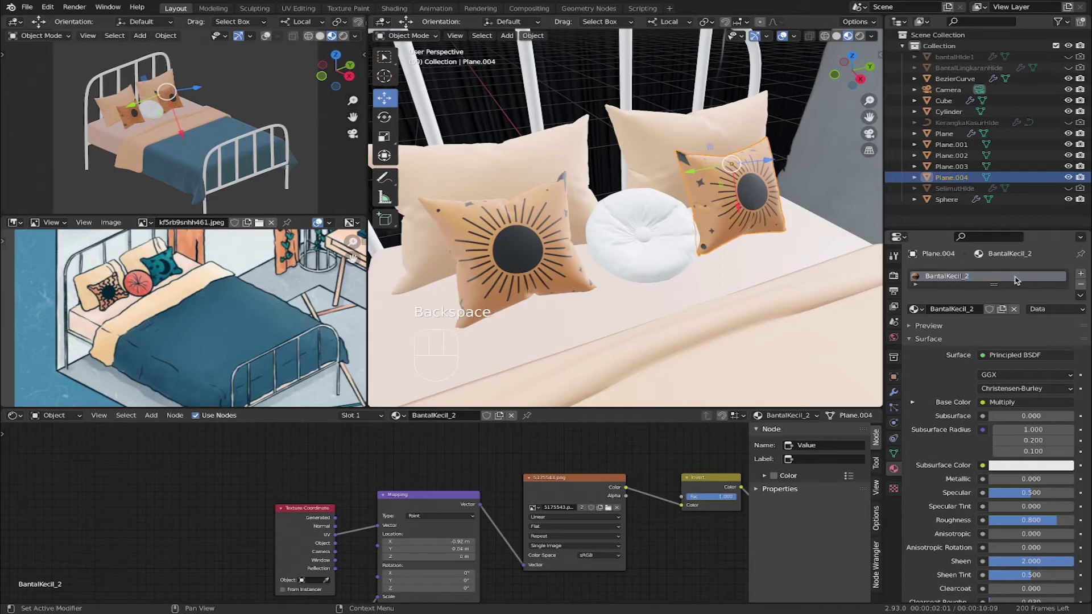
Try a bright blue as the second color of the Multiply node in BantalKecil_2.
{"action": "middle_click_drag", "start_coordinate": [658, 515], "coordinate": [449, 495]}
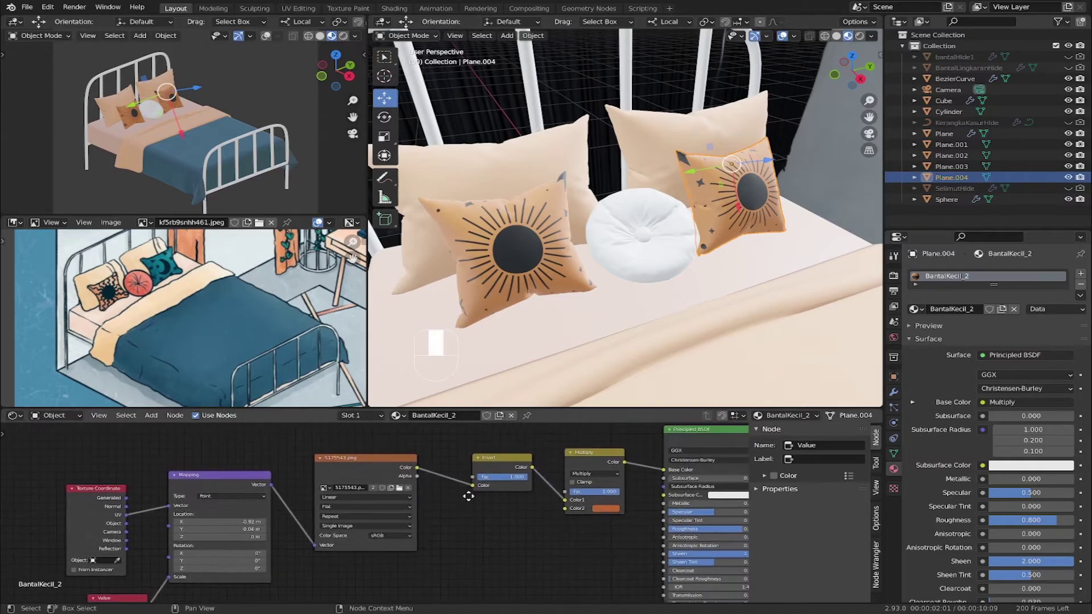
{"action": "left_click", "coordinate": [603, 509]}
{"action": "left_click", "coordinate": [643, 410]}
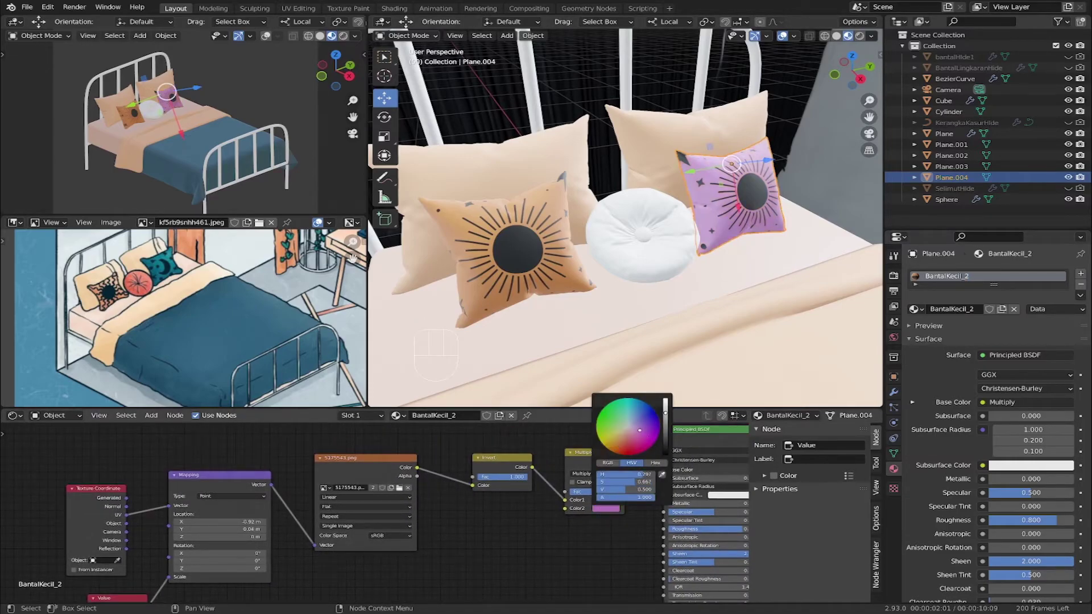
{"action": "left_click_drag", "start_coordinate": [643, 410], "coordinate": [645, 406]}
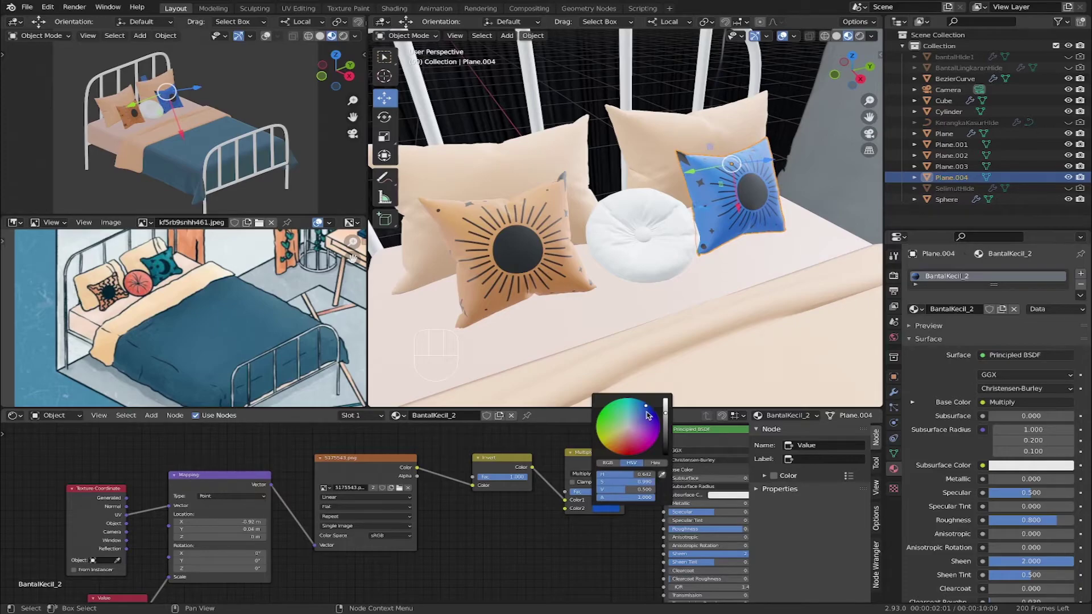
Copy the Selimut Luar base color hex 1C3C4D from the blanket into the Multiply node's second color in BantalKecil_2.
{"action": "scroll", "coordinate": [731, 268], "scroll_direction": "down", "scroll_amount": 4}
{"action": "middle_click_drag", "start_coordinate": [779, 356], "coordinate": [725, 311], "text": "shift"}
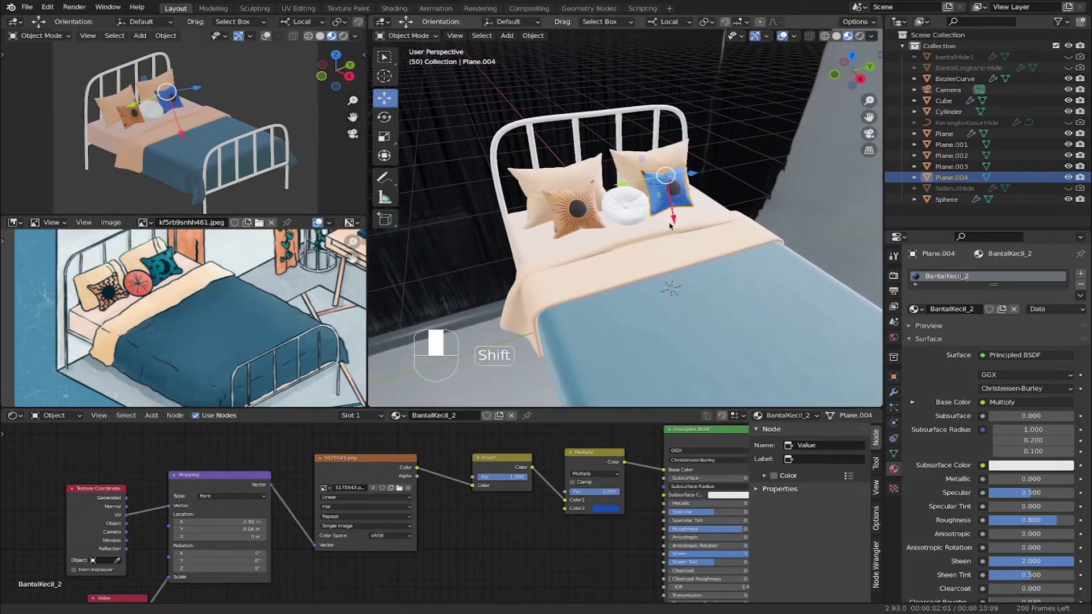
{"action": "left_click", "coordinate": [728, 313]}
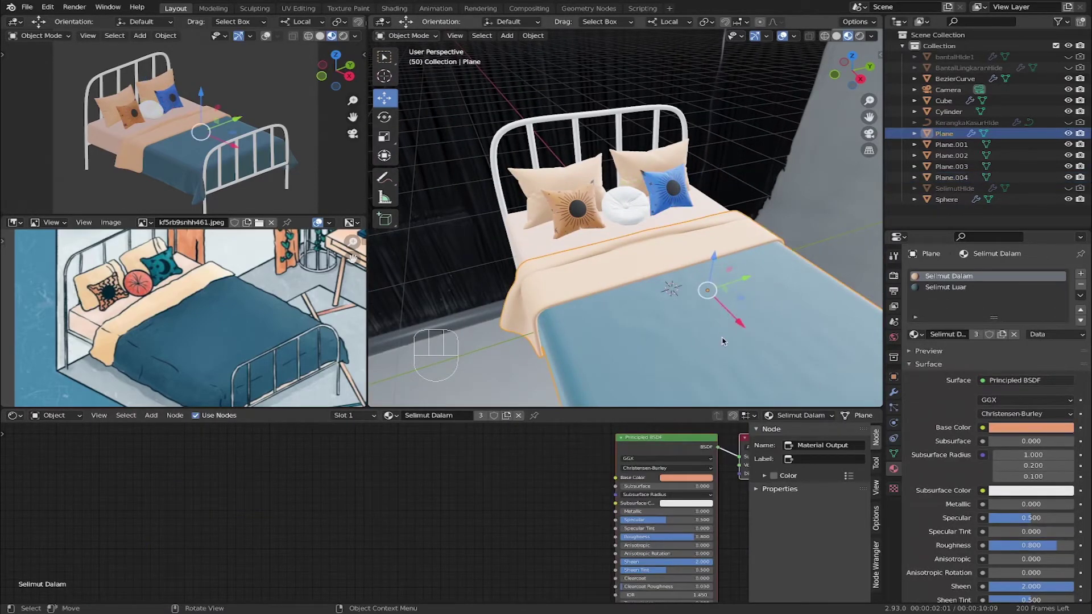
{"action": "left_click", "coordinate": [946, 287]}
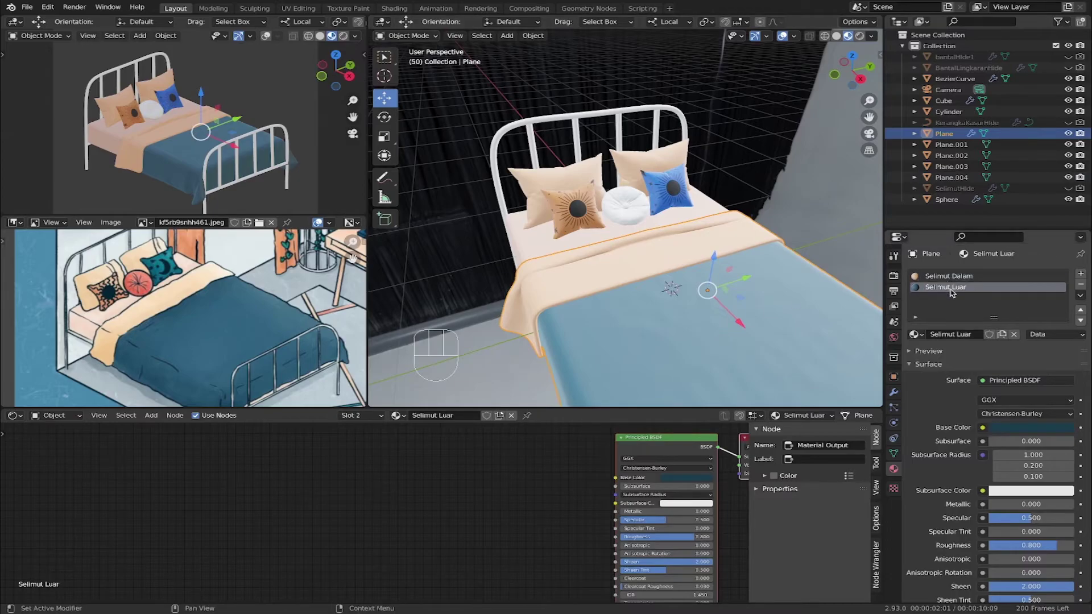
{"action": "left_click", "coordinate": [1030, 431]}
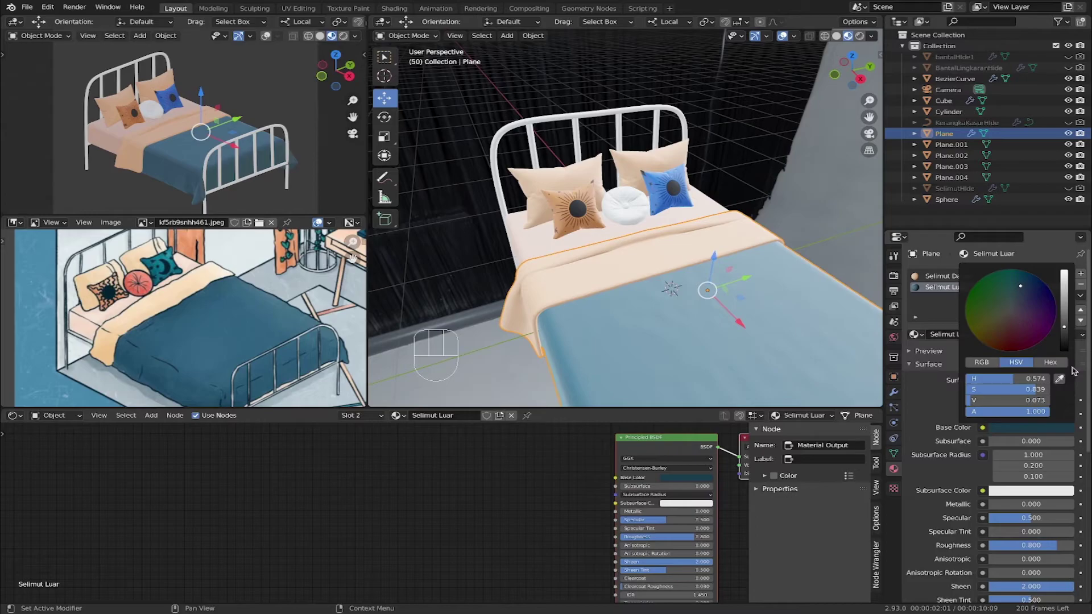
{"action": "left_click", "coordinate": [1050, 362]}
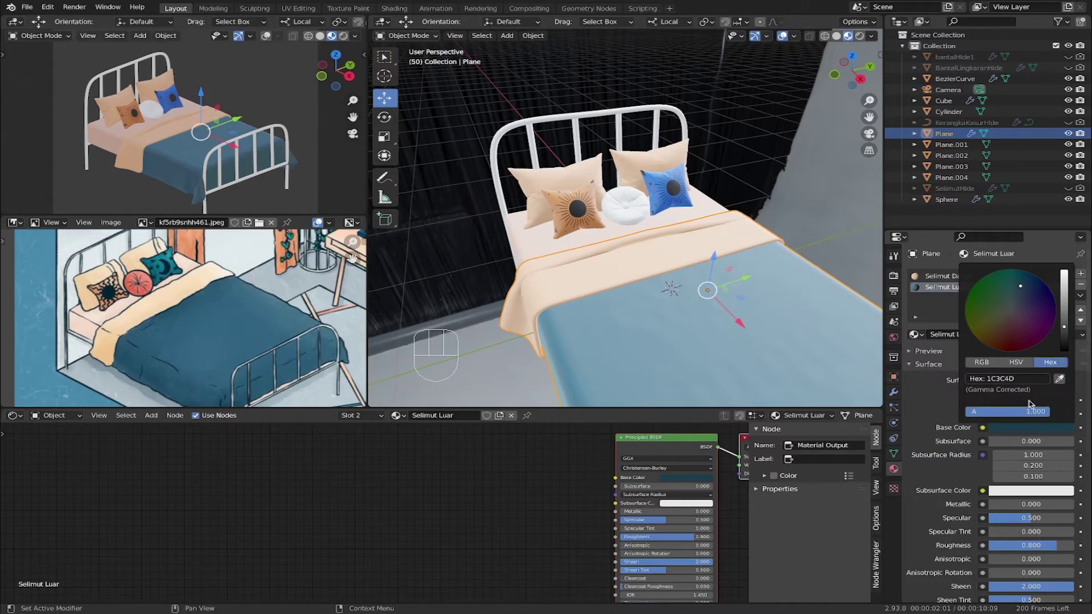
{"action": "left_click", "coordinate": [1006, 379]}
{"action": "key", "text": "ctrl+c"}
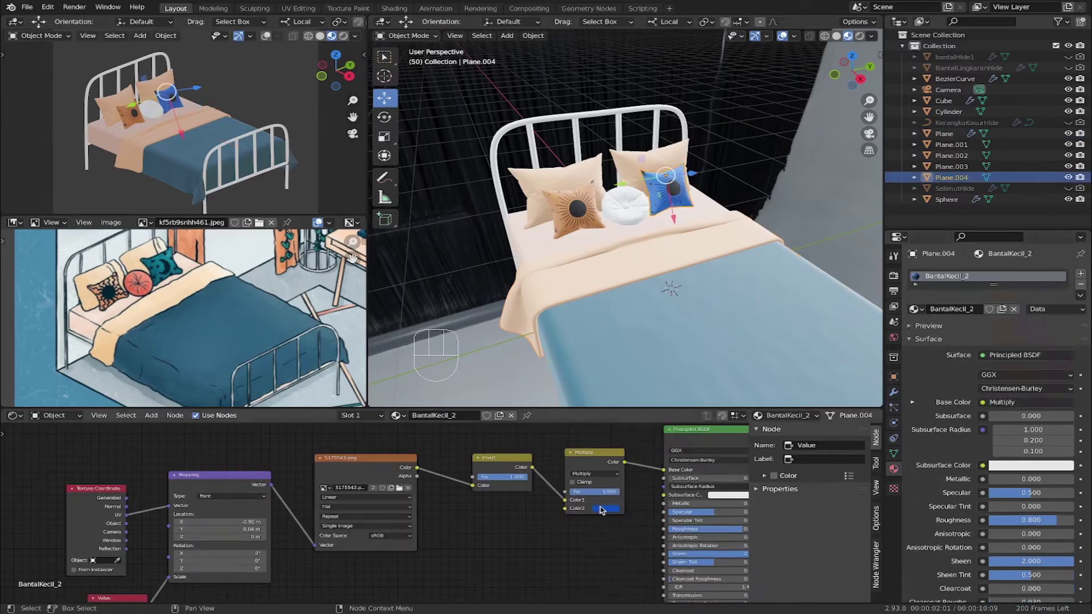
{"action": "left_click", "coordinate": [606, 509]}
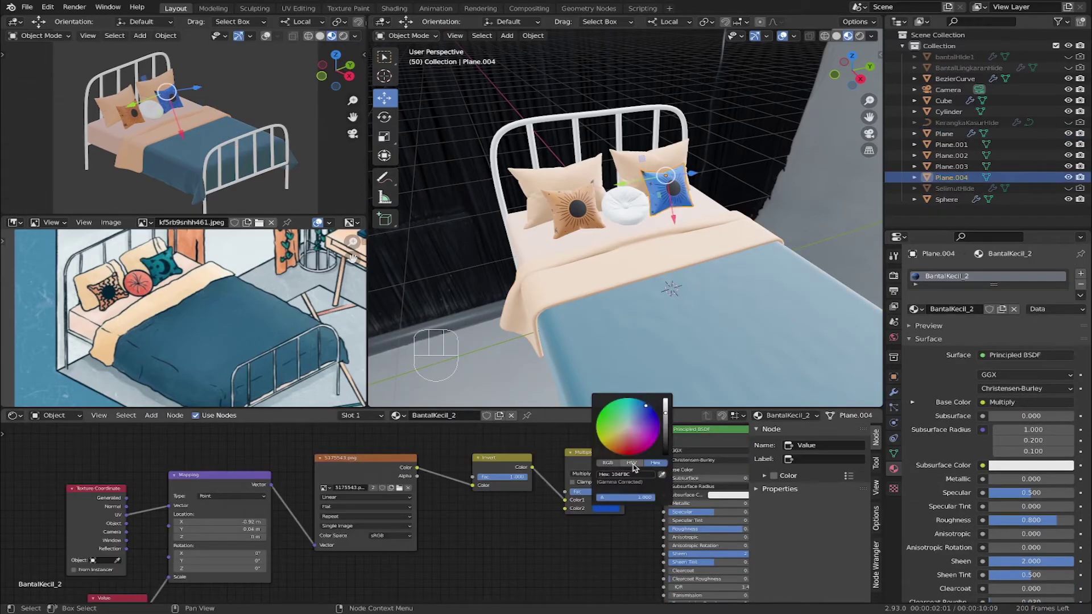
{"action": "key", "text": "ctrl+v"}
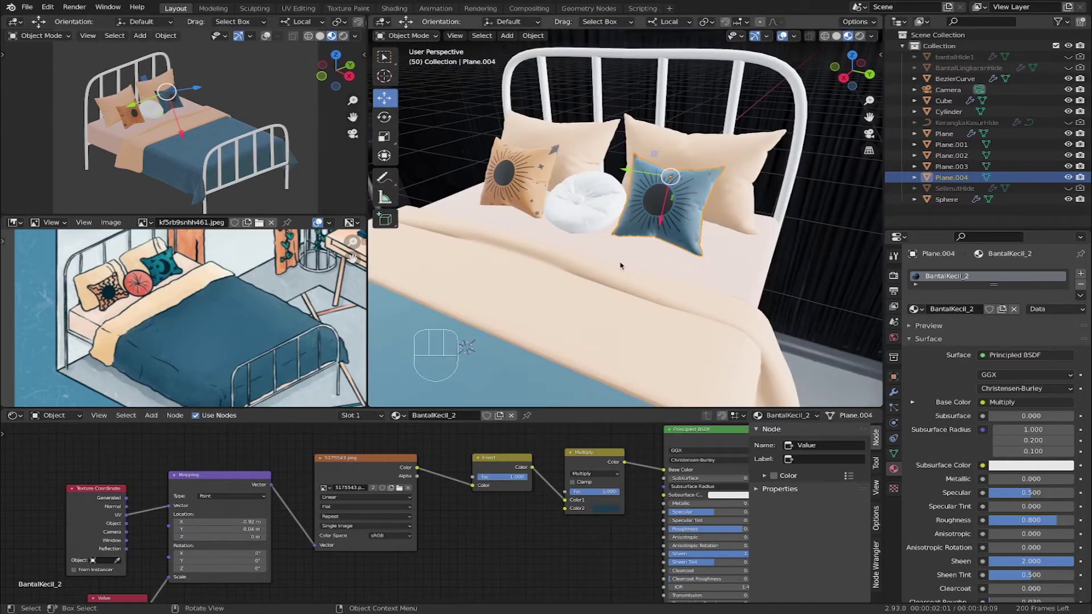
Adjust the Mapping location and the Value node's scale in BantalKecil_2 so a large crescent moon sits centred on the blue pillow.
{"action": "middle_click_drag", "start_coordinate": [228, 583], "coordinate": [414, 529]}
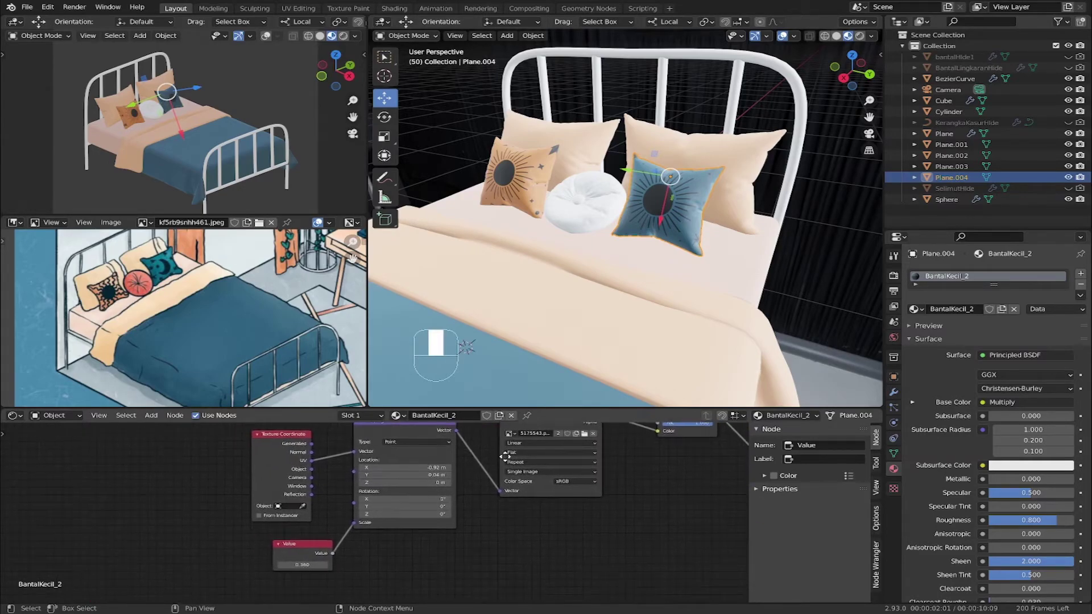
{"action": "scroll", "coordinate": [413, 529], "scroll_direction": "up", "scroll_amount": 1}
{"action": "left_click_drag", "start_coordinate": [281, 575], "coordinate": [303, 575], "text": "shift"}
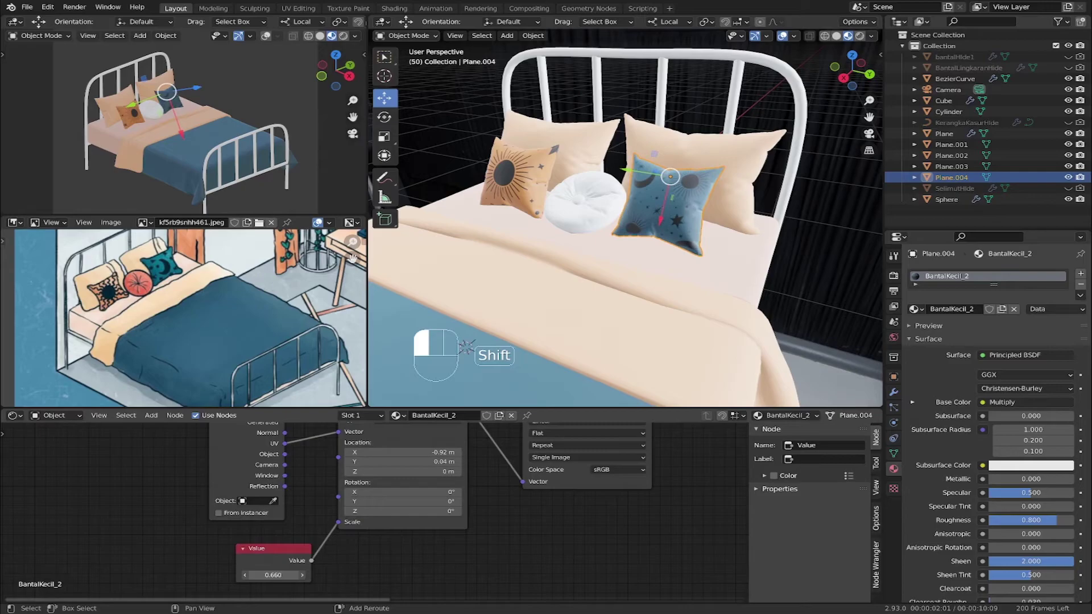
{"action": "mouse_move", "coordinate": [424, 452]}
{"action": "left_mouse_down", "text": "shift"}
{"action": "mouse_move", "coordinate": [417, 462]}
{"action": "mouse_move", "coordinate": [435, 462]}
{"action": "left_mouse_up", "text": "shift"}
{"action": "left_click_drag", "start_coordinate": [273, 575], "coordinate": [250, 575], "text": "shift"}
{"action": "left_click", "coordinate": [585, 228]}
{"action": "middle_click_drag", "start_coordinate": [585, 228], "coordinate": [660, 227]}
{"action": "left_click", "coordinate": [710, 191]}
{"action": "left_click_drag", "start_coordinate": [412, 510], "coordinate": [427, 510]}
{"action": "left_click_drag", "start_coordinate": [419, 462], "coordinate": [449, 453], "text": "shift"}
{"action": "left_click_drag", "start_coordinate": [272, 575], "coordinate": [244, 575], "text": "shift"}
{"action": "left_click_drag", "start_coordinate": [415, 462], "coordinate": [422, 461], "text": "shift"}
{"action": "left_click", "coordinate": [607, 309]}
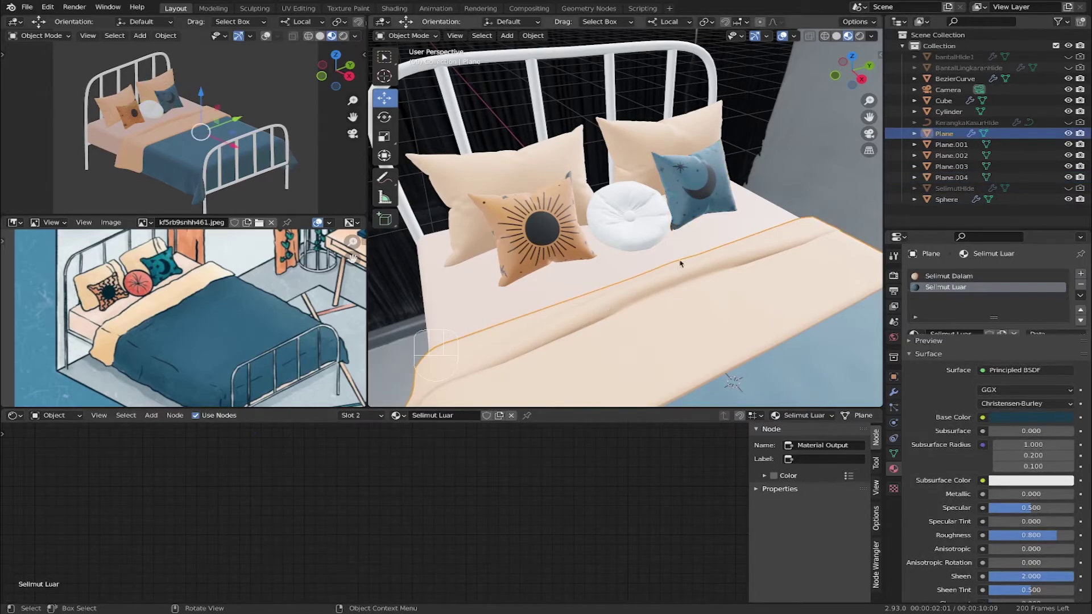
{"action": "middle_click_drag", "start_coordinate": [682, 253], "coordinate": [657, 280], "text": "shift"}
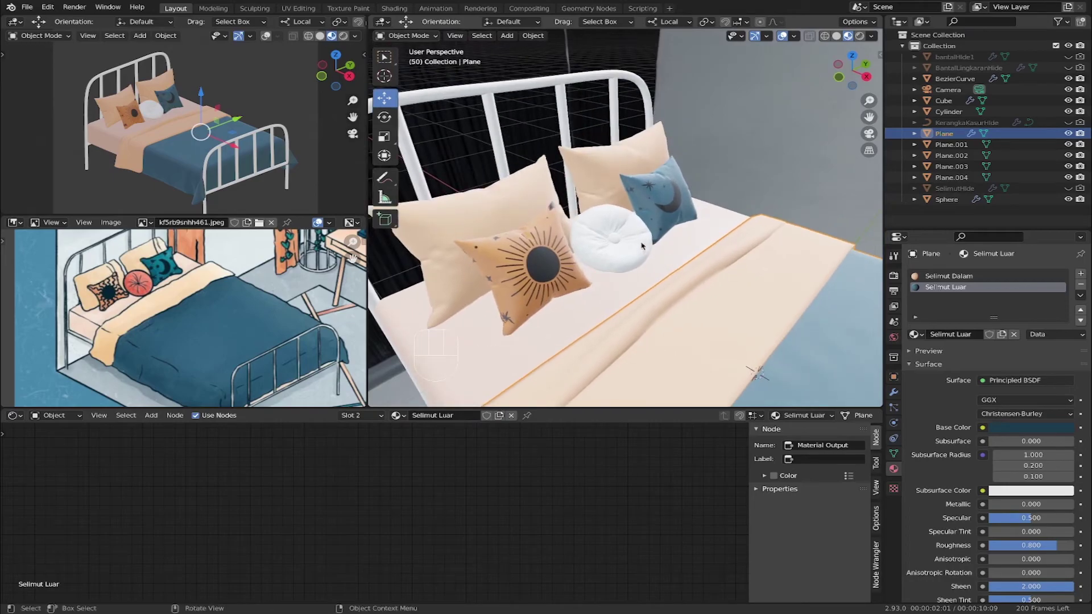
Give the round white cushion an independent copy of the Selimut Dalam material.
{"action": "left_click", "coordinate": [624, 253]}
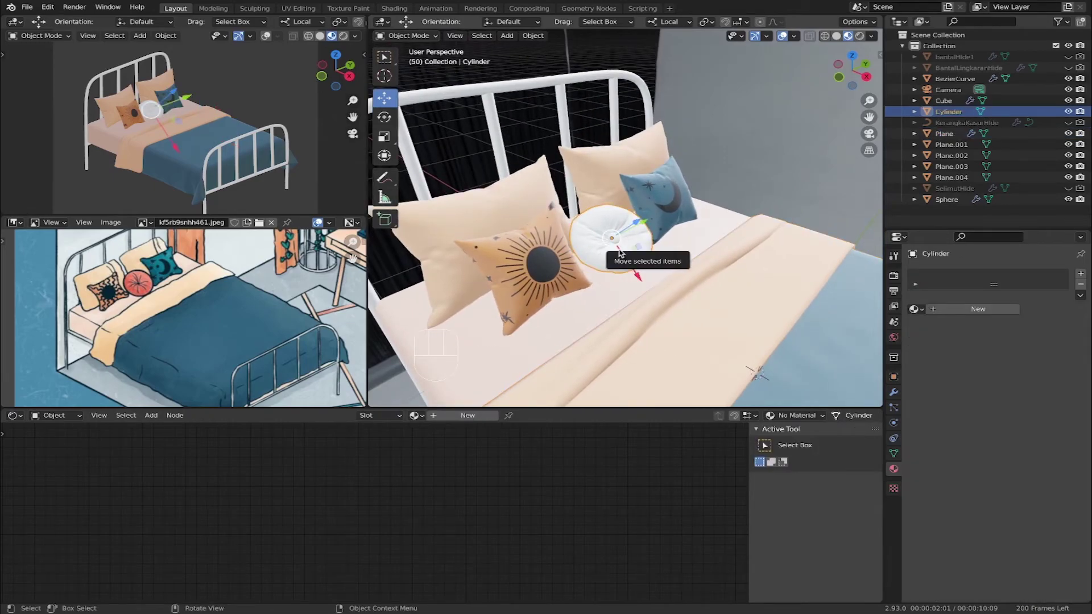
{"action": "scroll", "coordinate": [625, 253], "scroll_direction": "up", "scroll_amount": 5}
{"action": "left_click", "coordinate": [590, 150]}
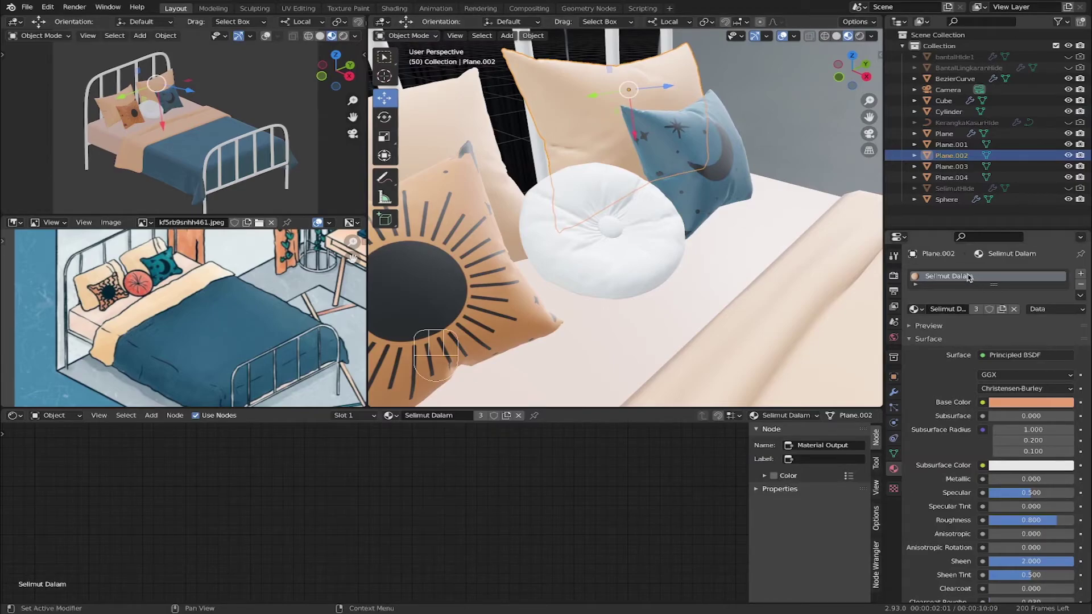
{"action": "left_click", "coordinate": [589, 242]}
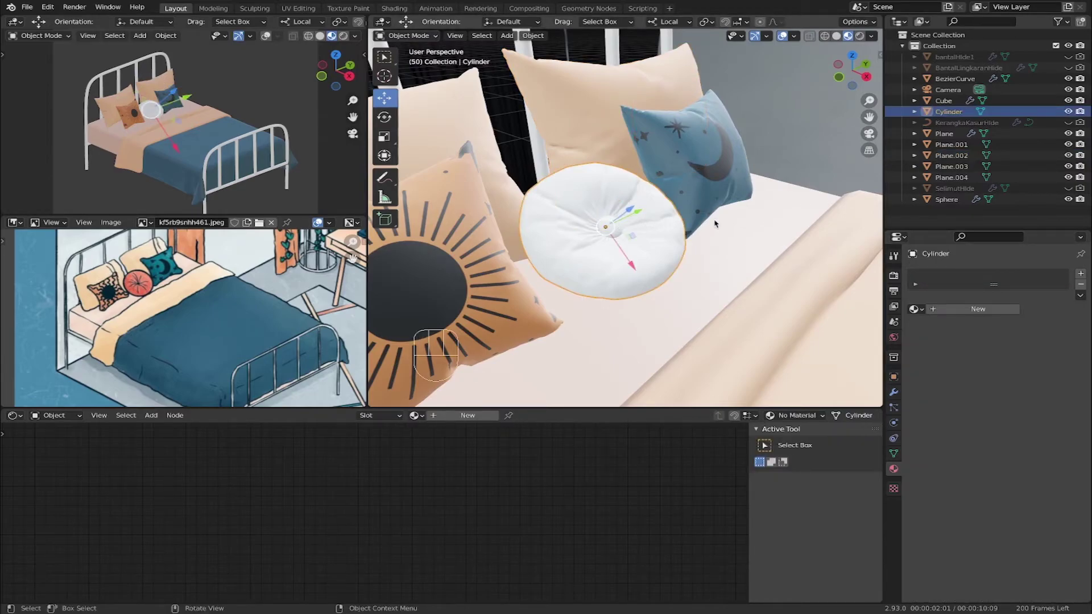
{"action": "left_click", "coordinate": [916, 309]}
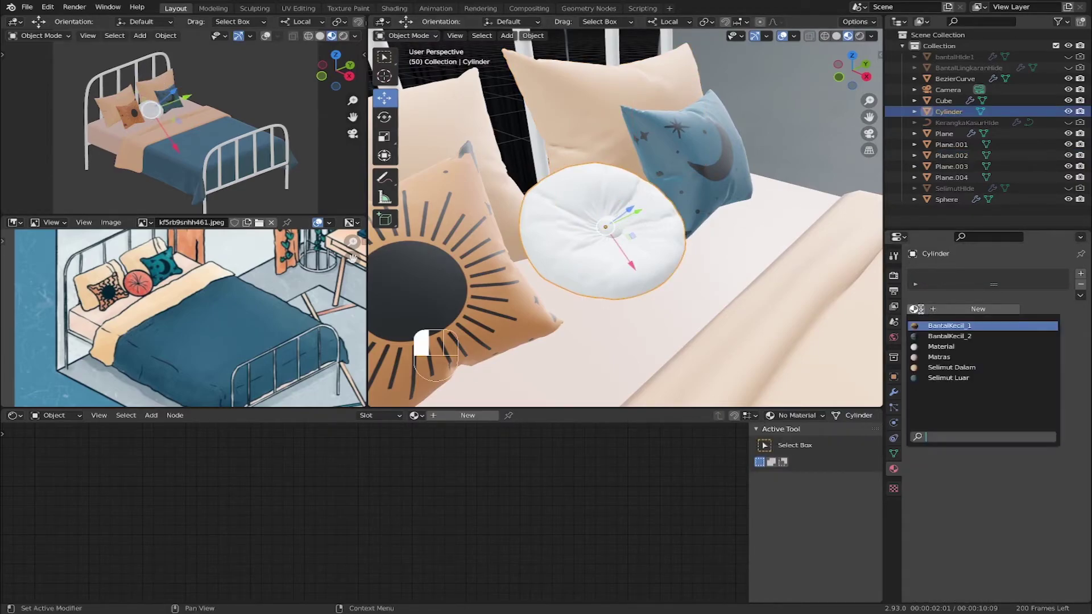
{"action": "left_click", "coordinate": [951, 367]}
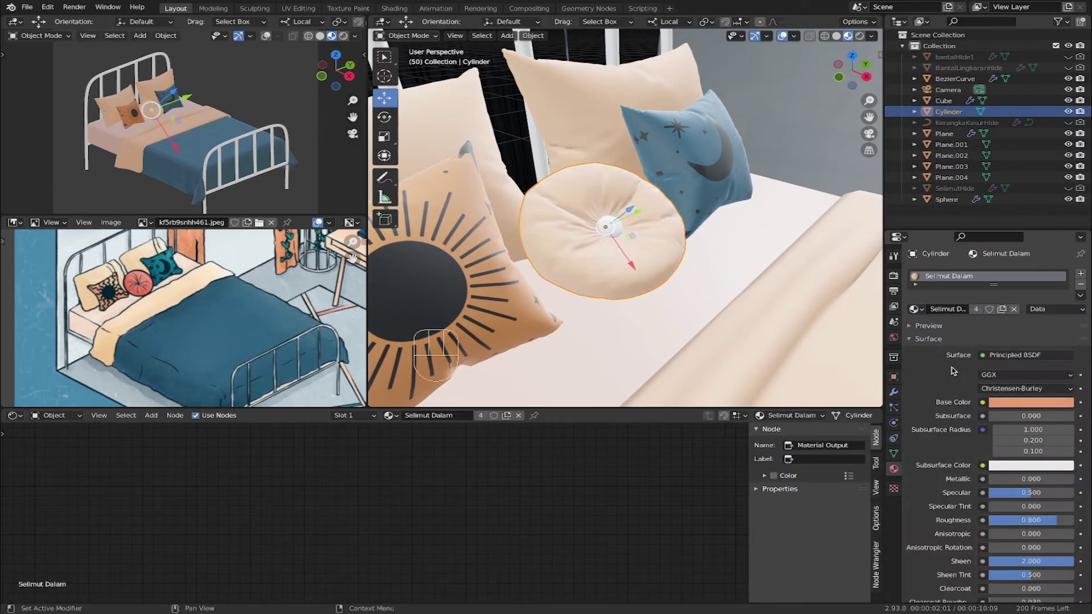
{"action": "left_click", "coordinate": [1002, 309]}
Rename the round cushion's material BantalBulat and set its base color to the orange-red hex E74B28.
{"action": "double_click", "coordinate": [963, 276]}
{"action": "type", "text": "BantalBulat"}
{"action": "key", "text": "Return"}
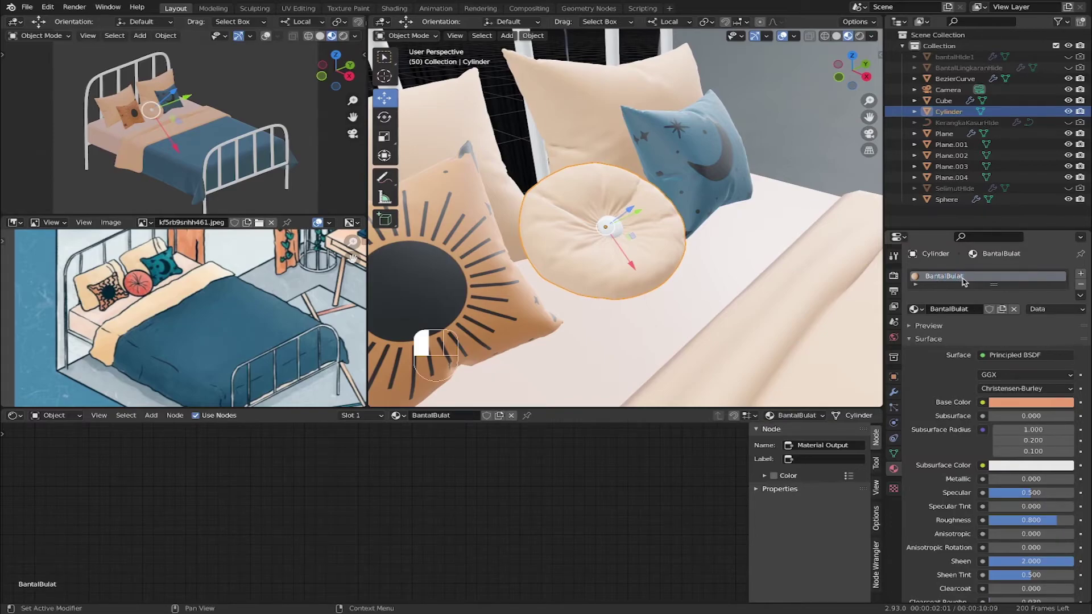
{"action": "left_click", "coordinate": [1021, 402]}
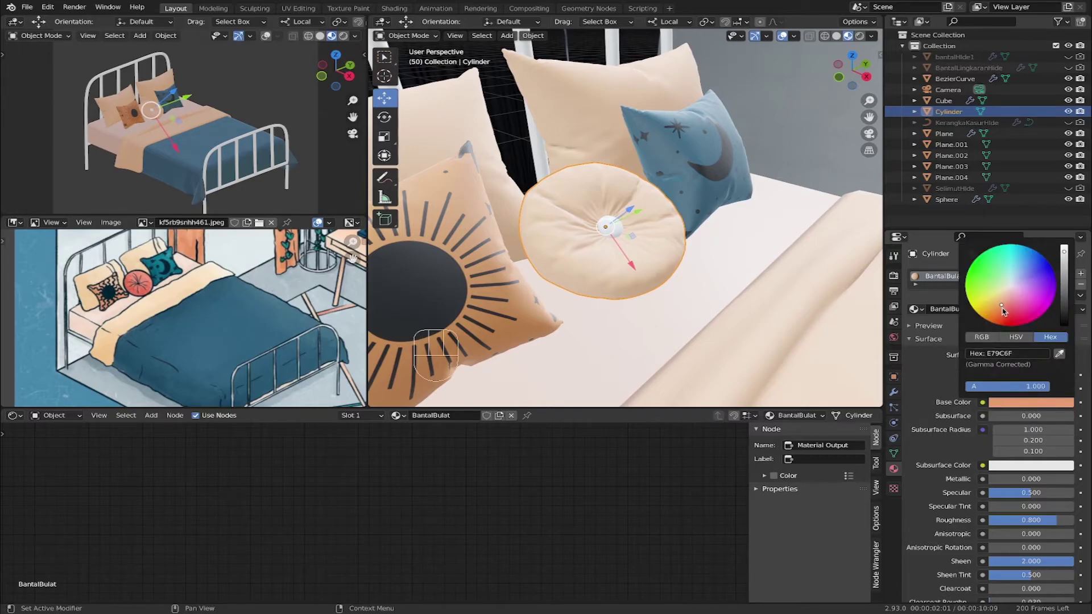
{"action": "mouse_move", "coordinate": [1001, 306]}
{"action": "left_mouse_down"}
{"action": "mouse_move", "coordinate": [1014, 313]}
{"action": "mouse_move", "coordinate": [1005, 322]}
{"action": "left_mouse_up"}
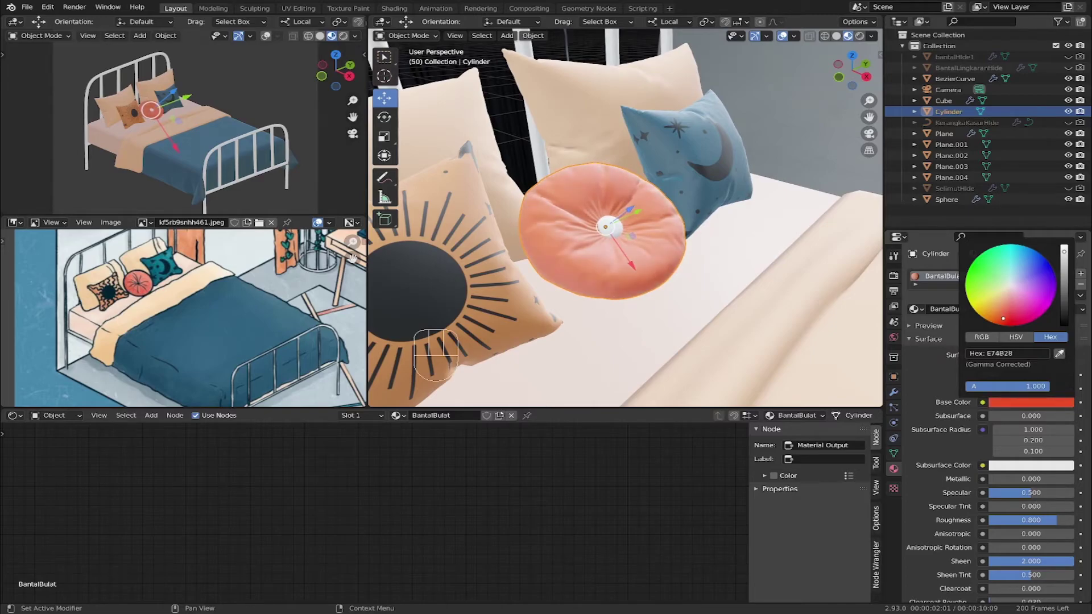
Apply the Subdivision modifier on the small white button sphere at the centre of the round cushion.
{"action": "left_click", "coordinate": [614, 229]}
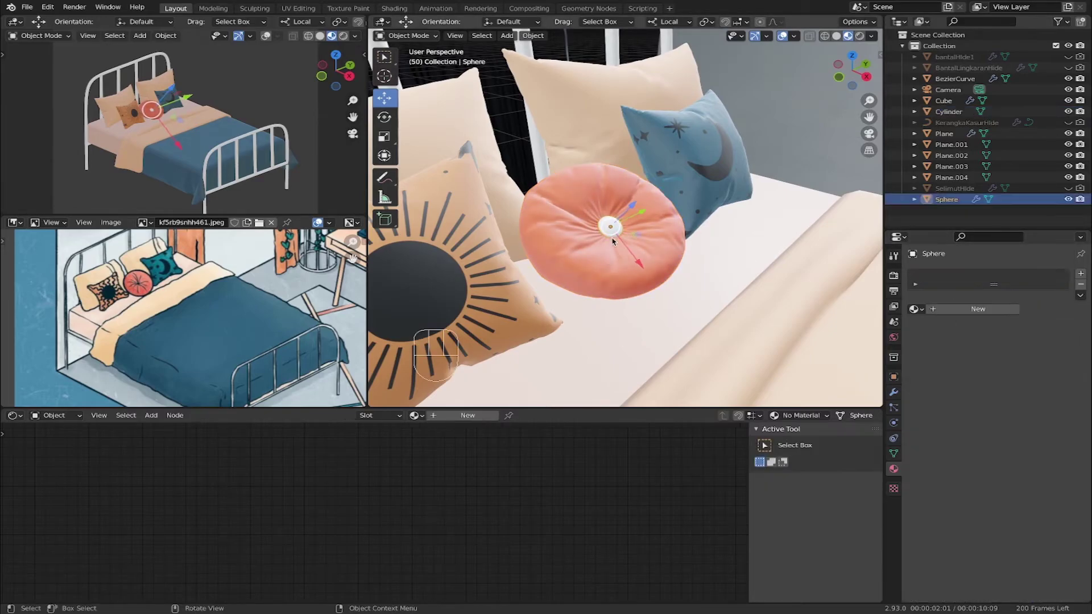
{"action": "scroll", "coordinate": [613, 220], "scroll_direction": "up", "scroll_amount": 5}
{"action": "middle_click_drag", "start_coordinate": [613, 221], "coordinate": [660, 219]}
{"action": "left_click_drag", "start_coordinate": [667, 195], "coordinate": [733, 154]}
{"action": "right_click", "coordinate": [734, 154]}
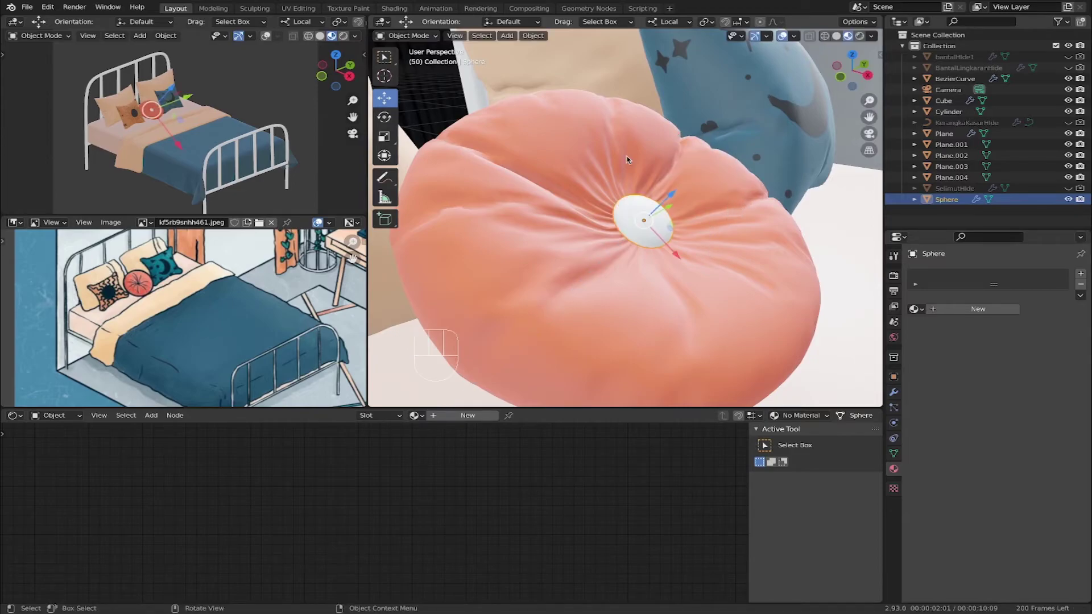
{"action": "left_click", "coordinate": [893, 392]}
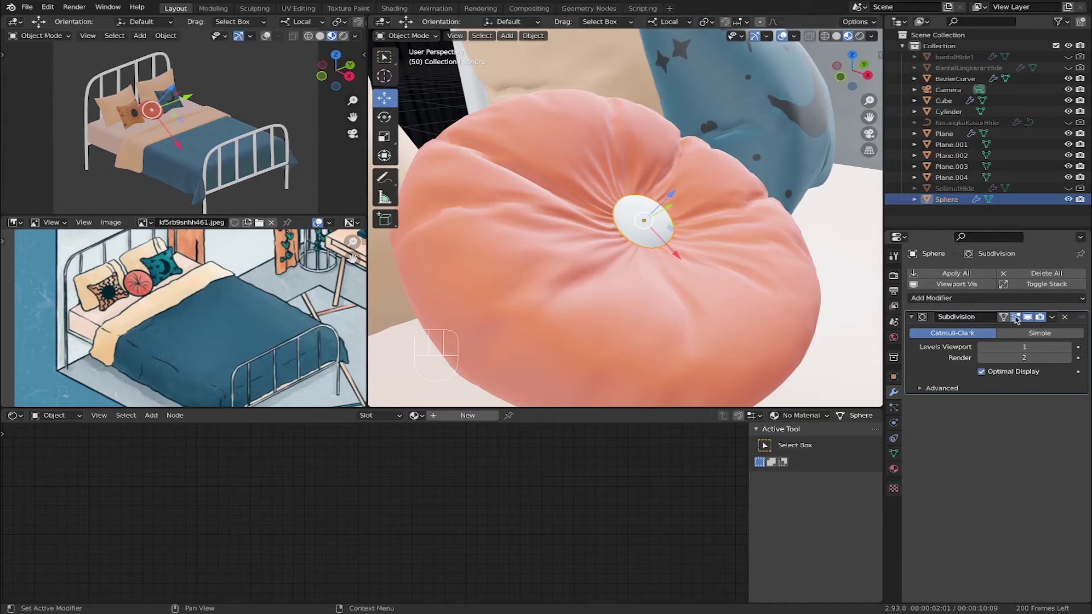
{"action": "left_click", "coordinate": [1052, 316]}
{"action": "left_click", "coordinate": [1039, 330]}
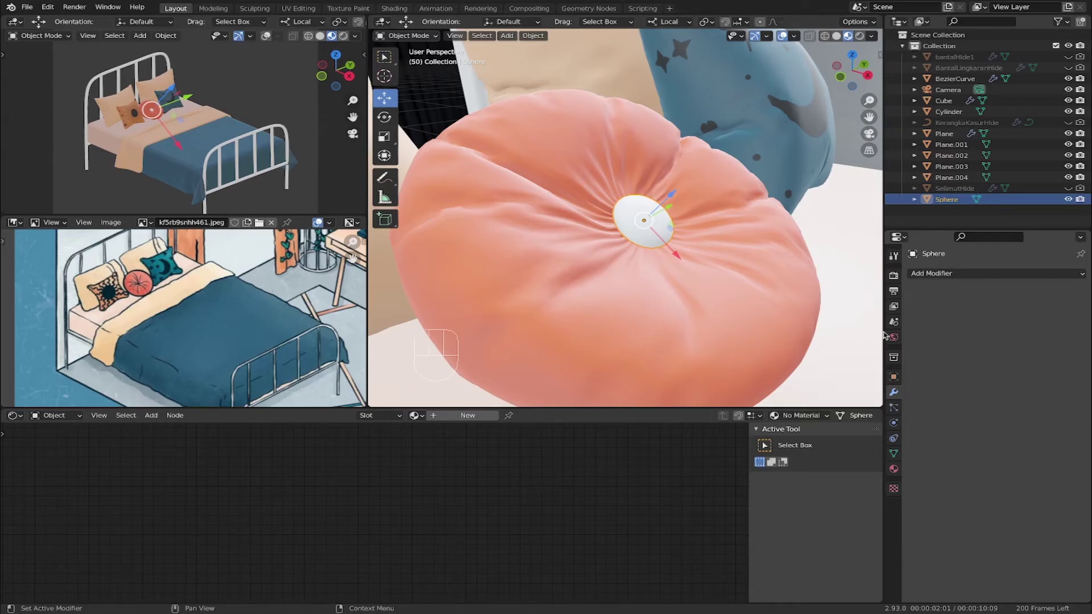
Join the button sphere into the round cushion so that it shares the BantalBulat material.
{"action": "left_click", "coordinate": [640, 229]}
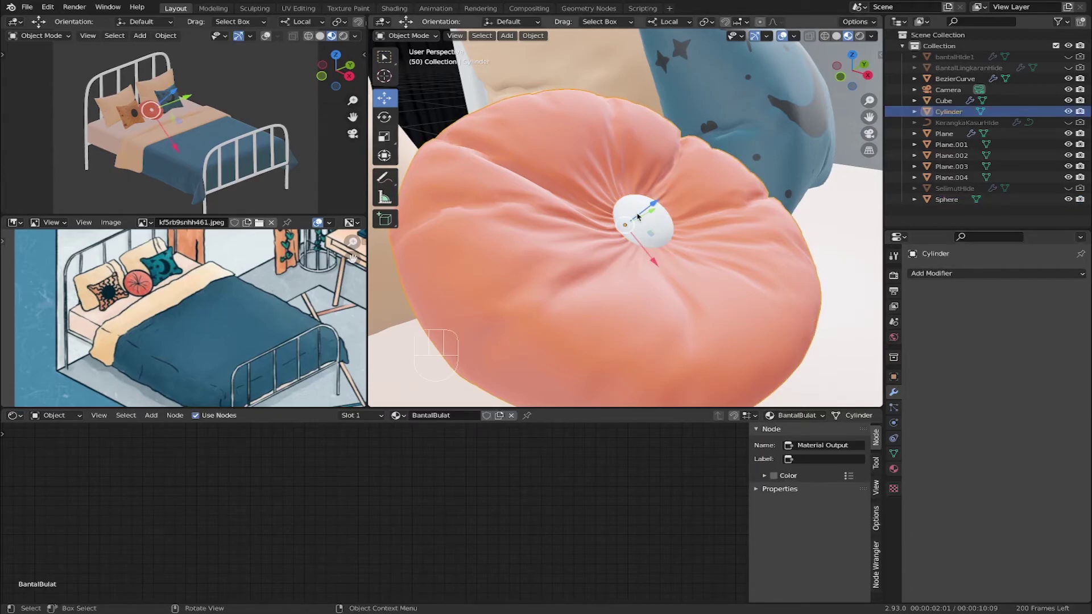
{"action": "left_click", "coordinate": [641, 210]}
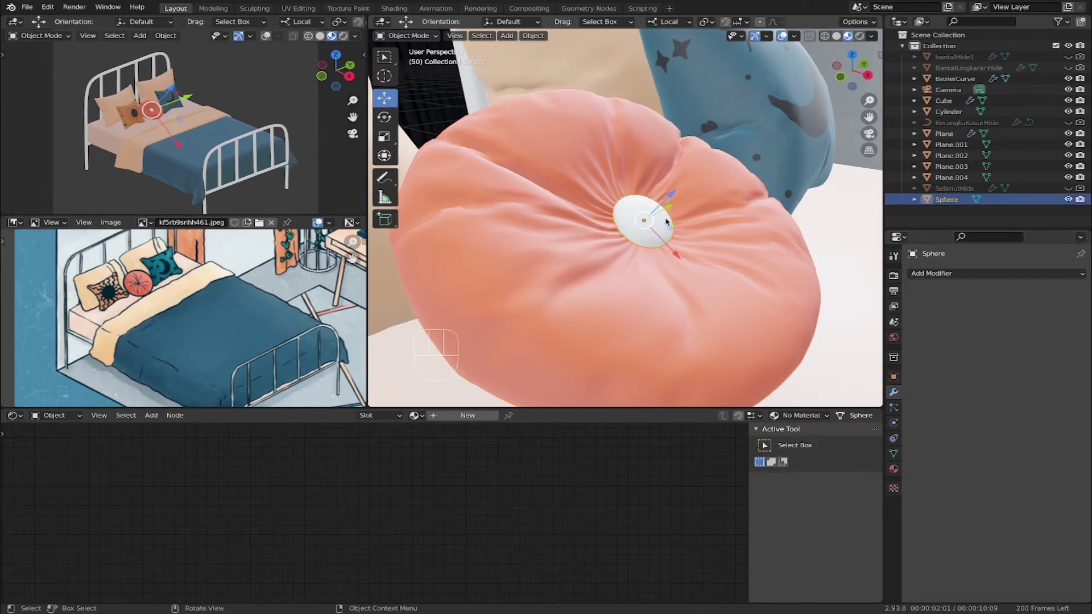
{"action": "left_click", "coordinate": [654, 224], "text": "shift"}
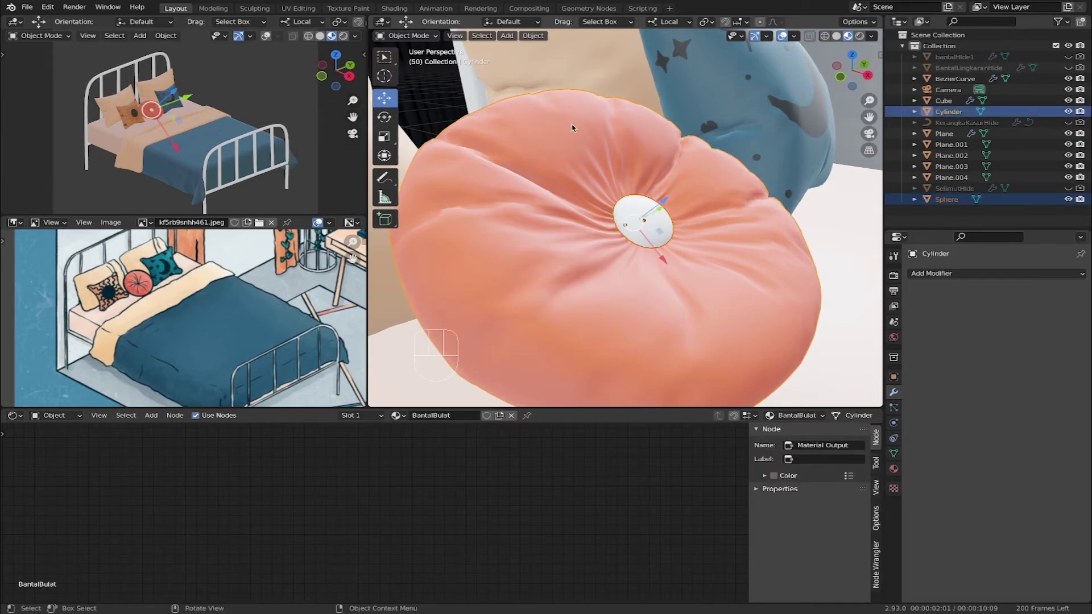
{"action": "key", "text": "ctrl+j"}
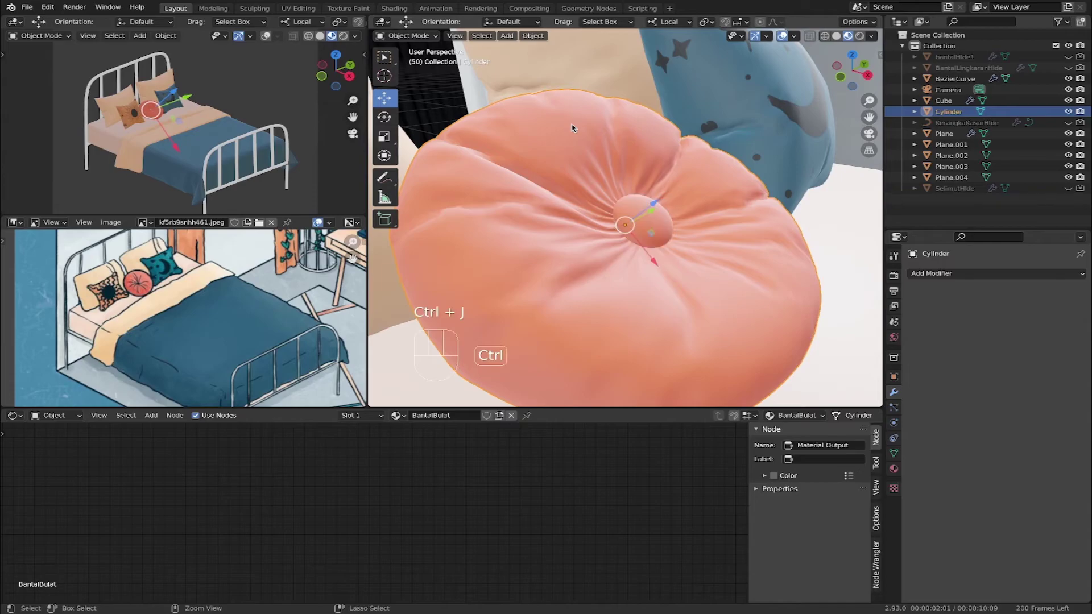
{"action": "left_click", "coordinate": [648, 230]}
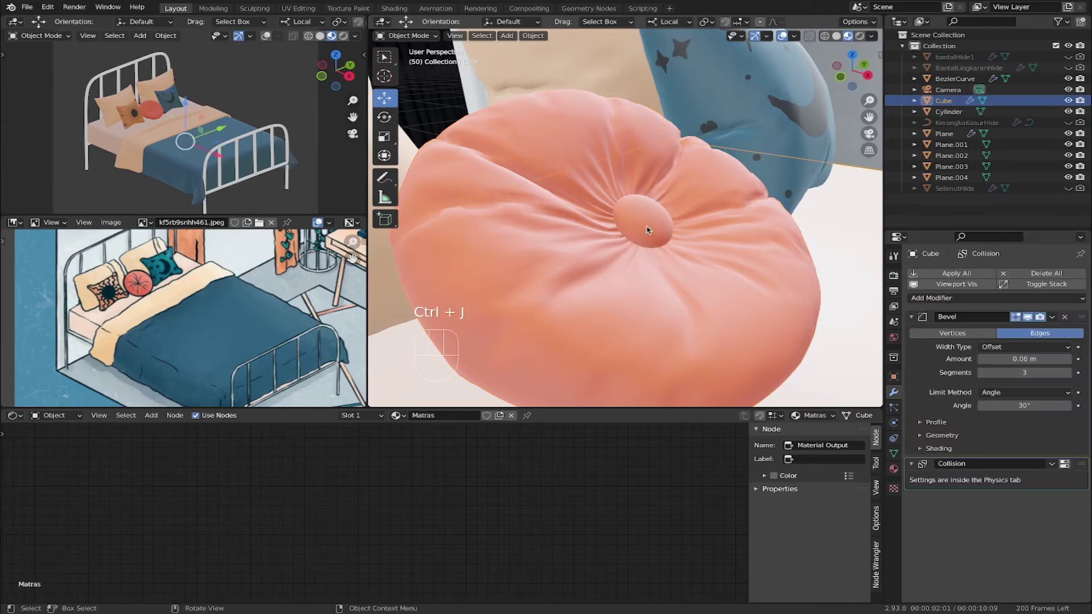
{"action": "left_click", "coordinate": [642, 238]}
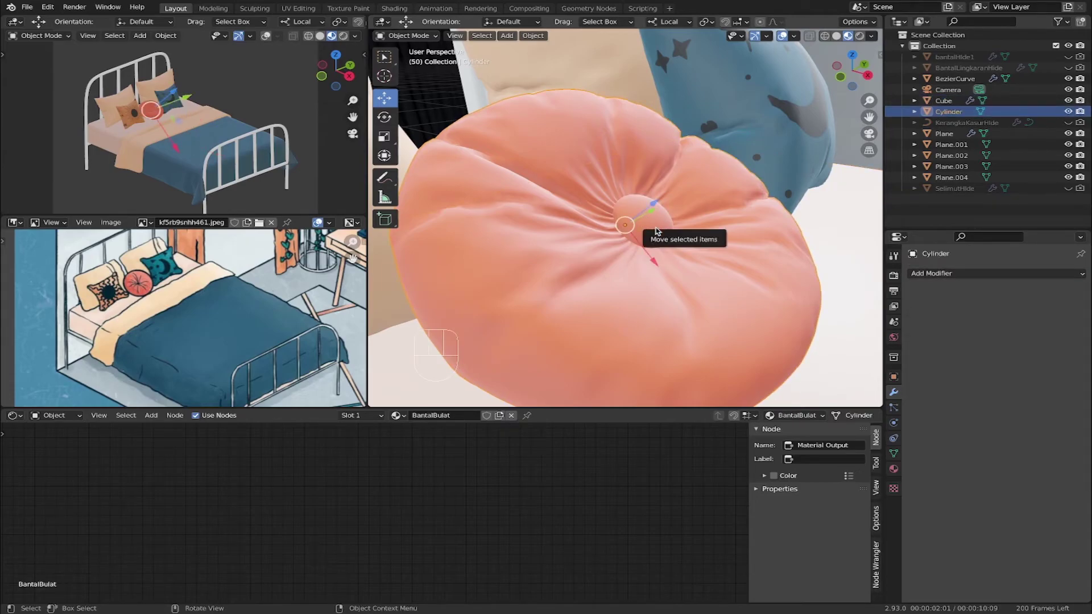
{"action": "key", "text": "g"}
{"action": "right_click", "coordinate": [664, 193]}
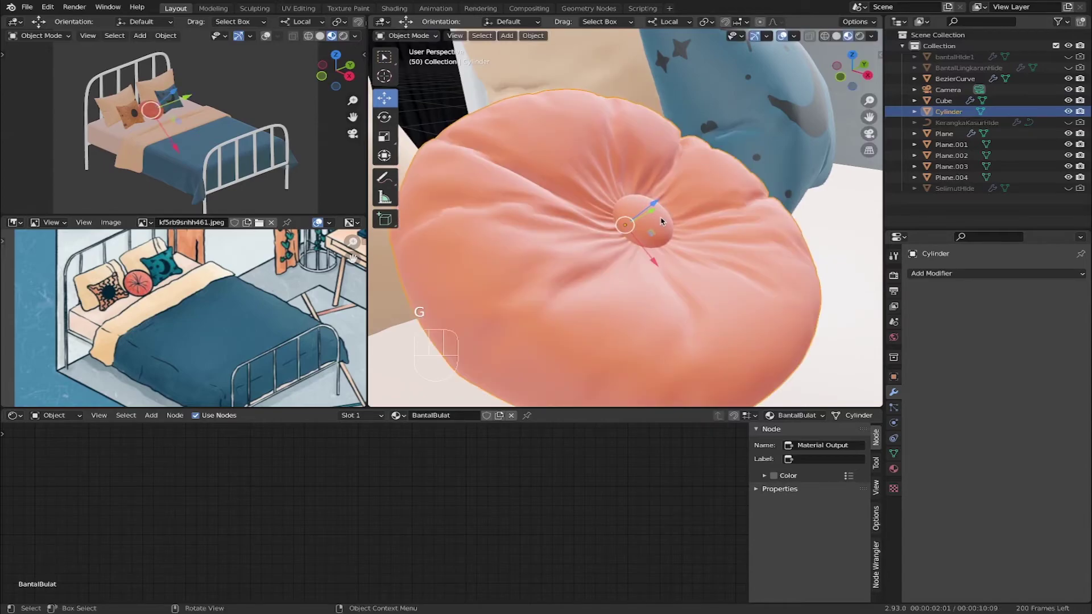
{"action": "scroll", "coordinate": [657, 219], "scroll_direction": "down", "scroll_amount": 6}
{"action": "scroll", "coordinate": [665, 208], "scroll_direction": "down", "scroll_amount": 6}
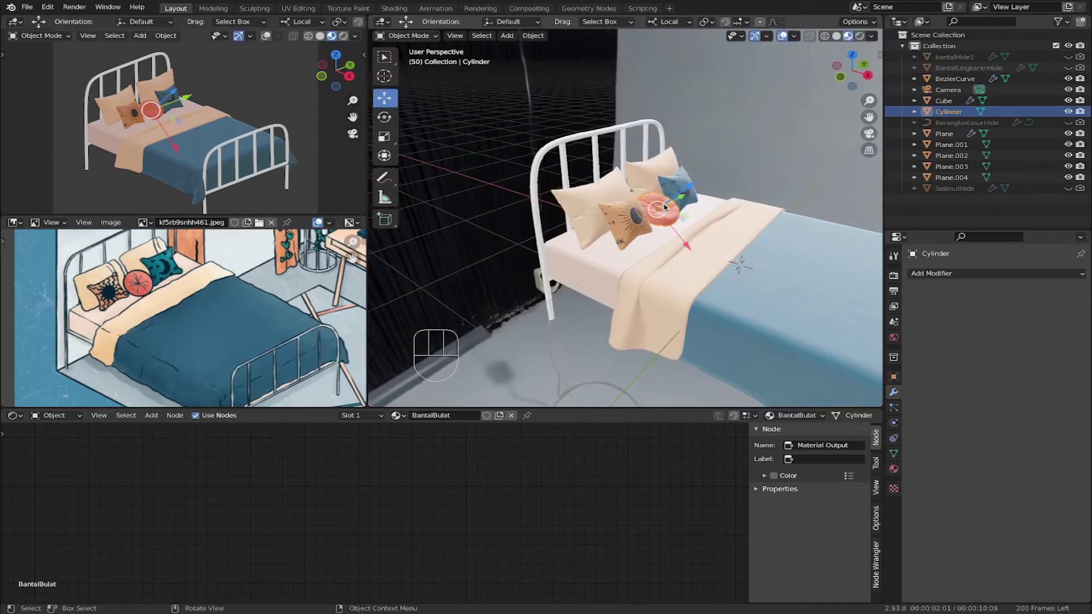
Create a new material on the white bed frame and name it KerangkaKasur.
{"action": "left_click_drag", "start_coordinate": [813, 274], "coordinate": [798, 265], "text": "shift"}
{"action": "middle_click_drag", "start_coordinate": [799, 265], "coordinate": [685, 232], "text": "shift"}
{"action": "left_click", "coordinate": [657, 238]}
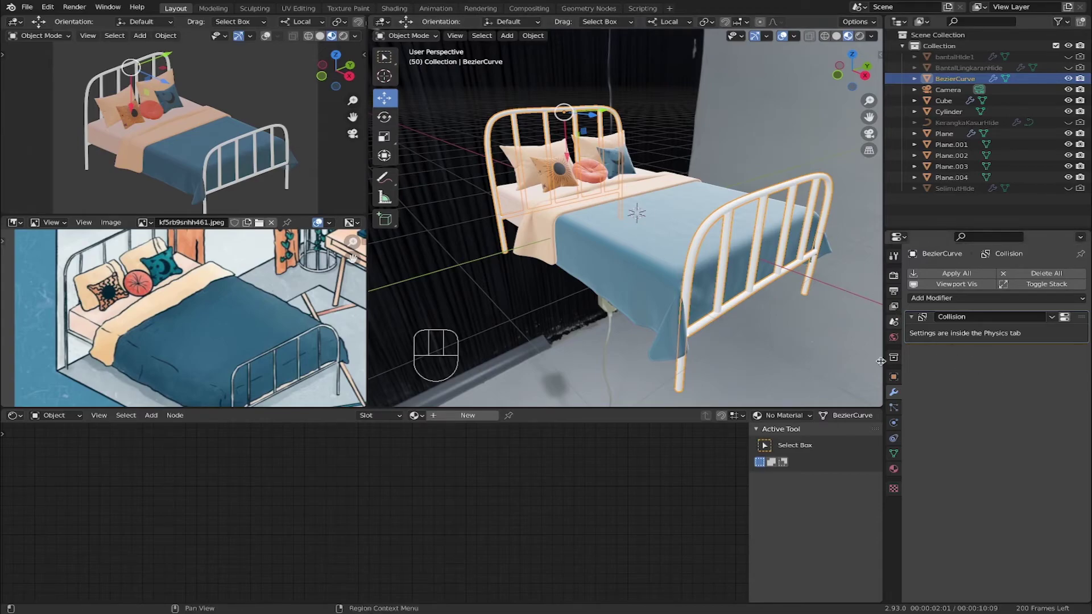
{"action": "left_click", "coordinate": [893, 469]}
{"action": "left_click", "coordinate": [954, 310]}
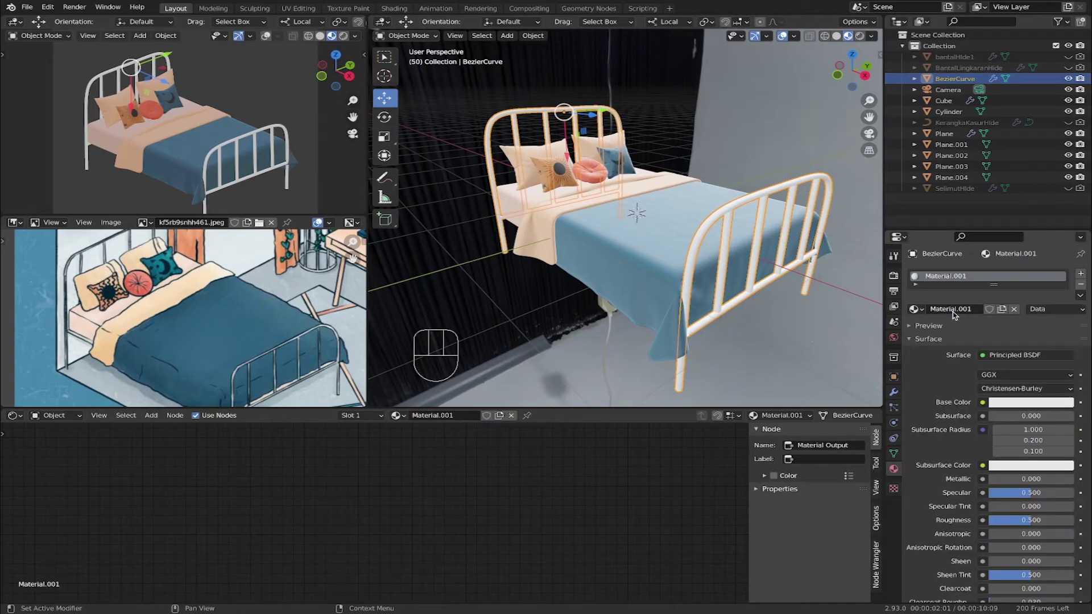
{"action": "double_click", "coordinate": [953, 276]}
{"action": "type", "text": "KerangkaKasur"}
{"action": "key", "text": "Return"}
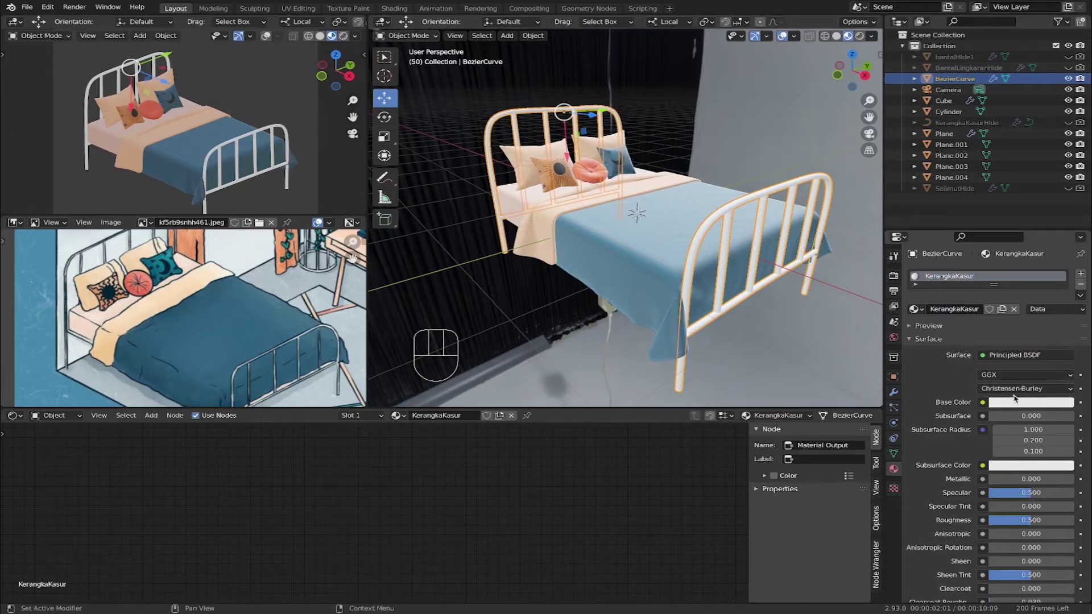
Set the Metallic value of the bed frame's KerangkaKasur material to 1.000.
{"action": "middle_click_drag", "start_coordinate": [751, 250], "coordinate": [735, 248]}
{"action": "scroll", "coordinate": [716, 203], "scroll_direction": "up", "scroll_amount": 4}
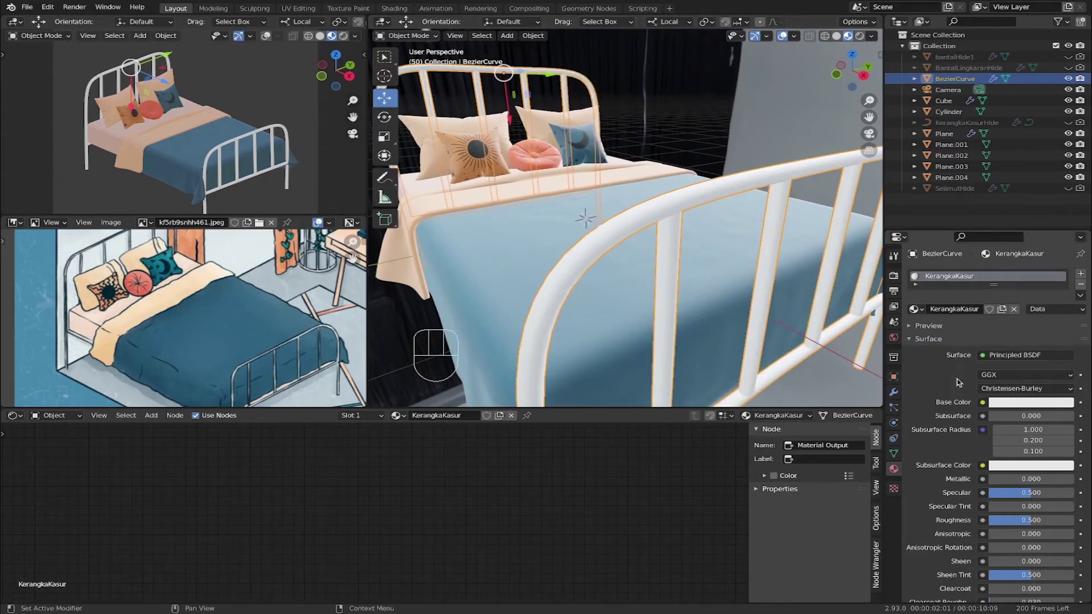
{"action": "scroll", "coordinate": [959, 413], "scroll_direction": "down", "scroll_amount": 2}
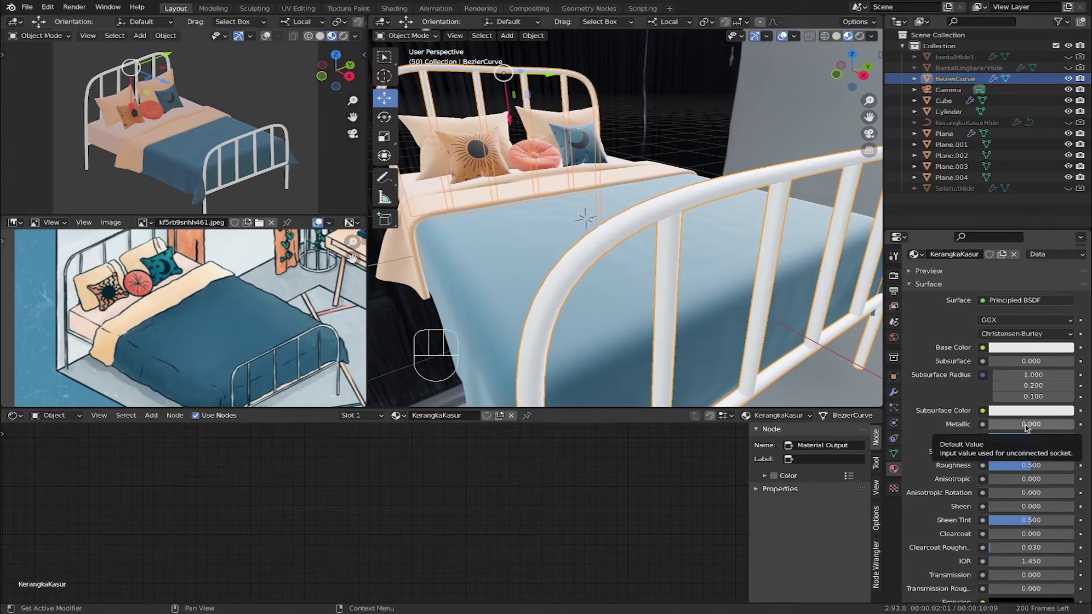
{"action": "left_click_drag", "start_coordinate": [996, 430], "coordinate": [1075, 429]}
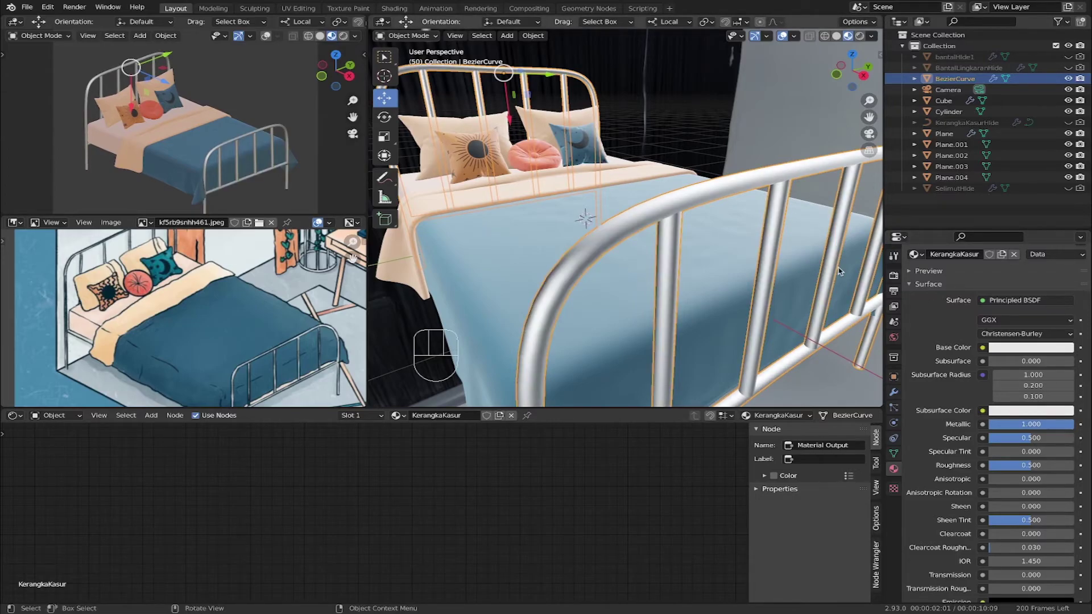
Set the bed frame material's Roughness to 0.947 and its Specular to 0.755.
{"action": "scroll", "coordinate": [732, 244], "scroll_direction": "up", "scroll_amount": 3}
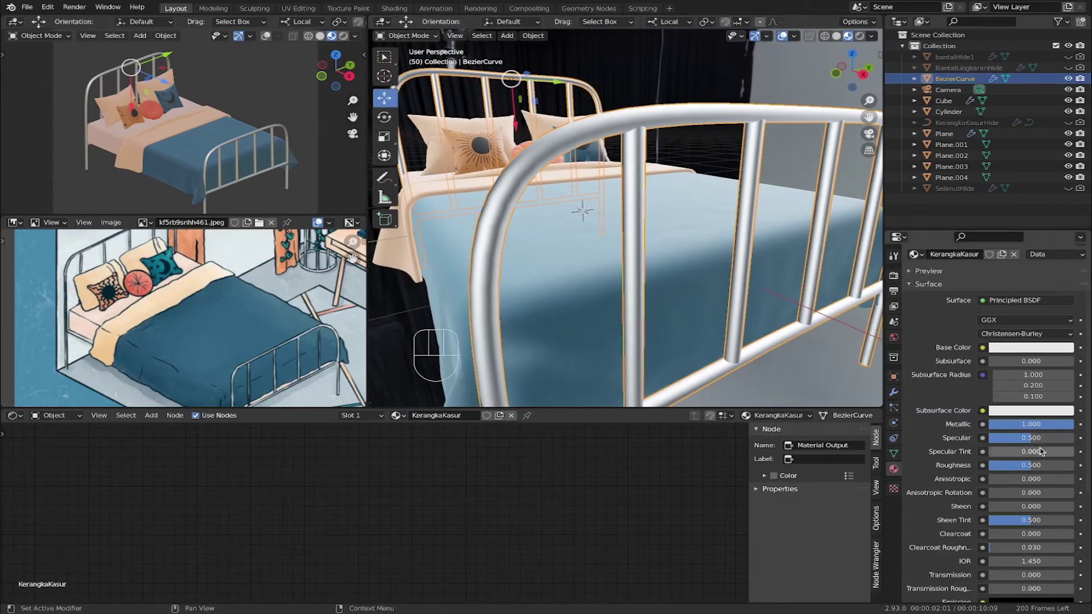
{"action": "left_click_drag", "start_coordinate": [1029, 468], "coordinate": [1069, 467]}
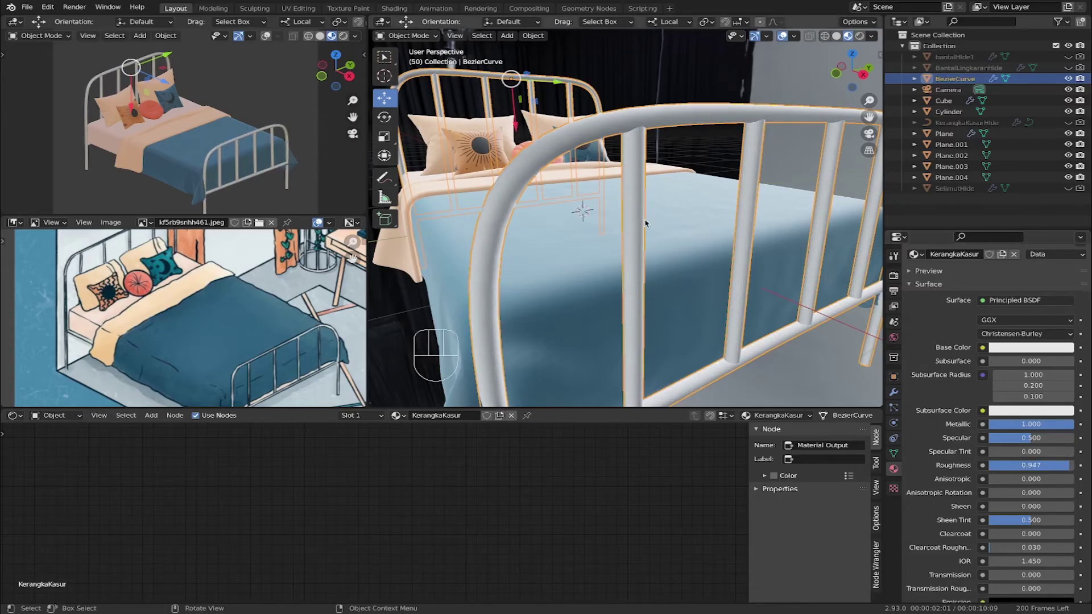
{"action": "middle_click_drag", "start_coordinate": [660, 262], "coordinate": [637, 234]}
{"action": "left_click_drag", "start_coordinate": [1033, 445], "coordinate": [1054, 438]}
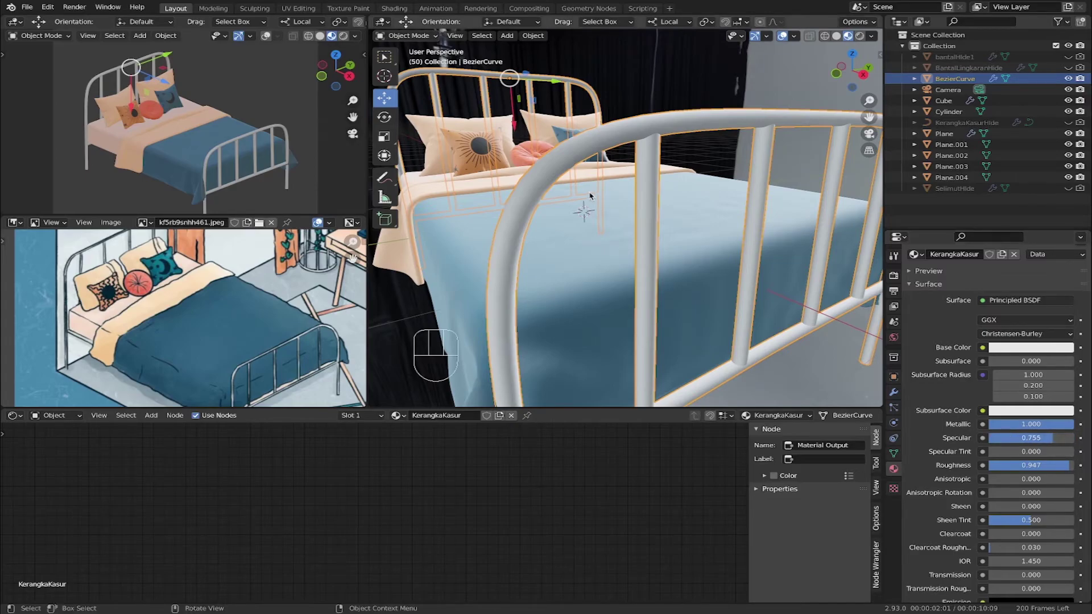
Deselect the bed frame and enlarge the 3D viewport and reference image areas by shrinking the node editor.
{"action": "middle_click_drag", "start_coordinate": [586, 206], "coordinate": [598, 203]}
{"action": "scroll", "coordinate": [598, 204], "scroll_direction": "down", "scroll_amount": 3}
{"action": "left_click", "coordinate": [718, 120]}
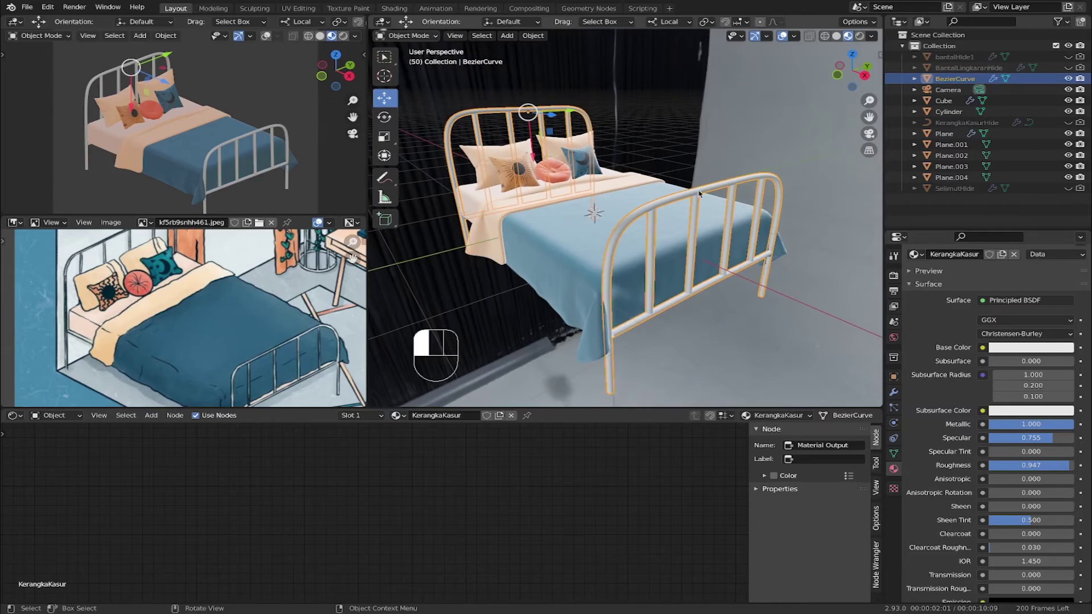
{"action": "middle_click_drag", "start_coordinate": [704, 198], "coordinate": [706, 194], "text": "shift"}
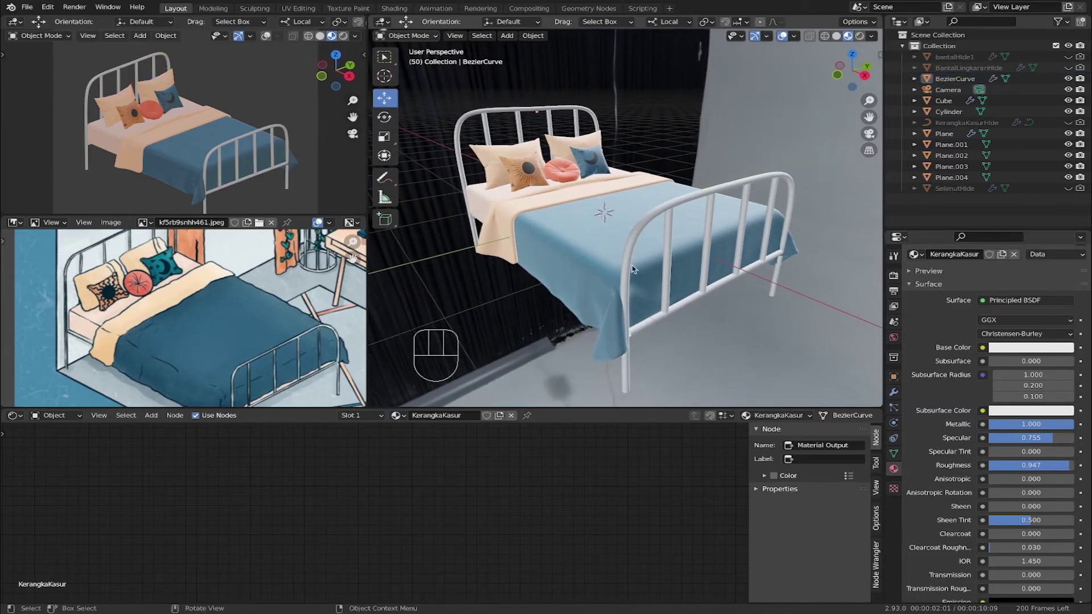
{"action": "middle_click_drag", "start_coordinate": [590, 404], "coordinate": [583, 401], "text": "shift"}
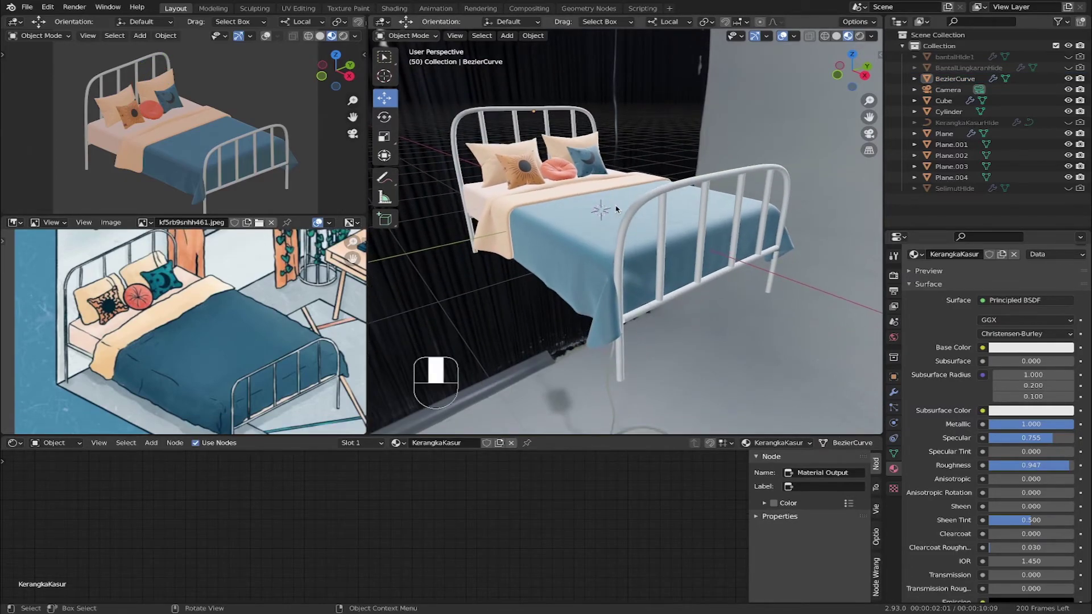
{"action": "left_click_drag", "start_coordinate": [591, 407], "coordinate": [591, 435]}
{"action": "left_click", "coordinate": [74, 7]}
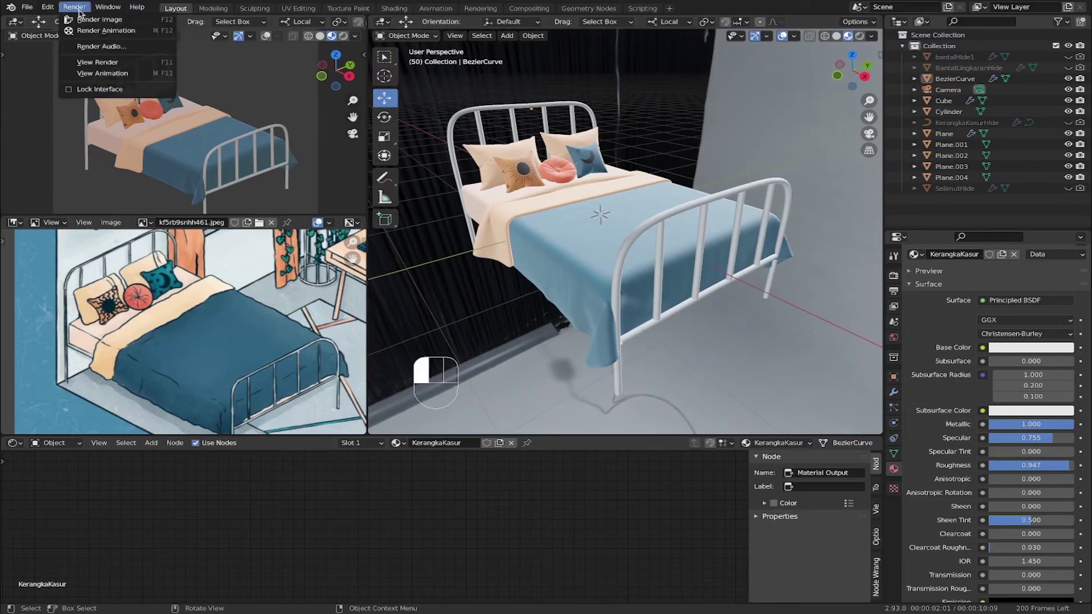
{"action": "left_click", "coordinate": [81, 18]}
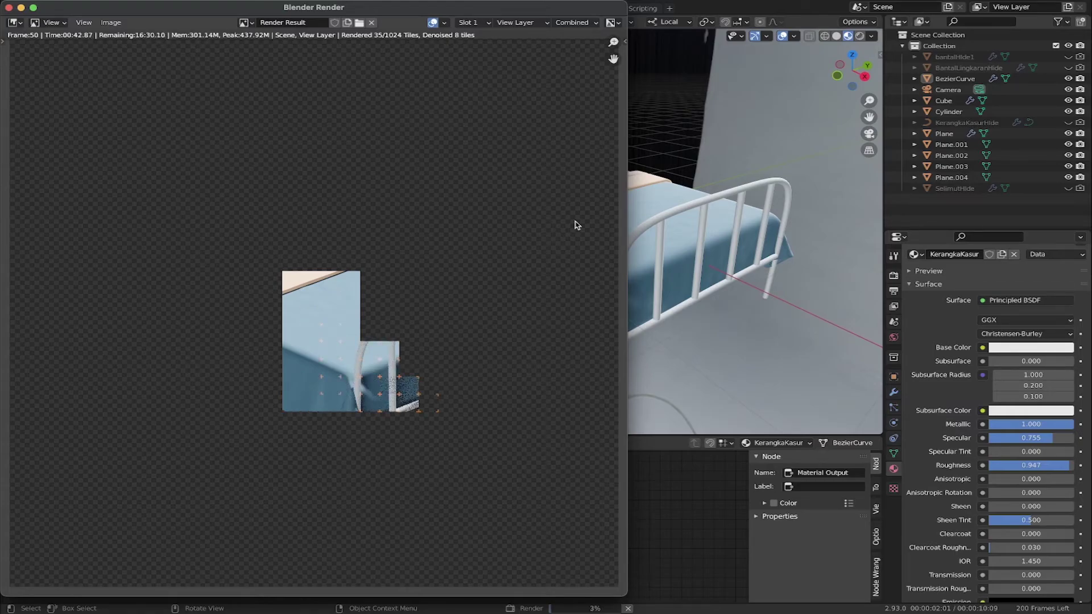
{"action": "key", "text": "Escape"}
Set the render output resolution to 500 px for both X and Y.
{"action": "left_click", "coordinate": [893, 275]}
{"action": "left_click", "coordinate": [894, 291]}
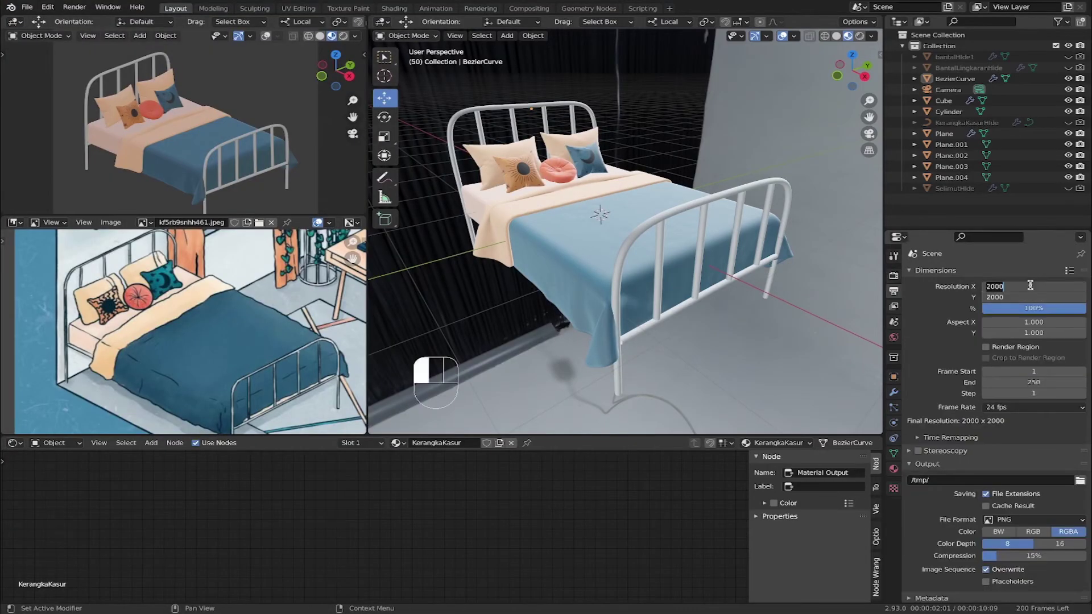
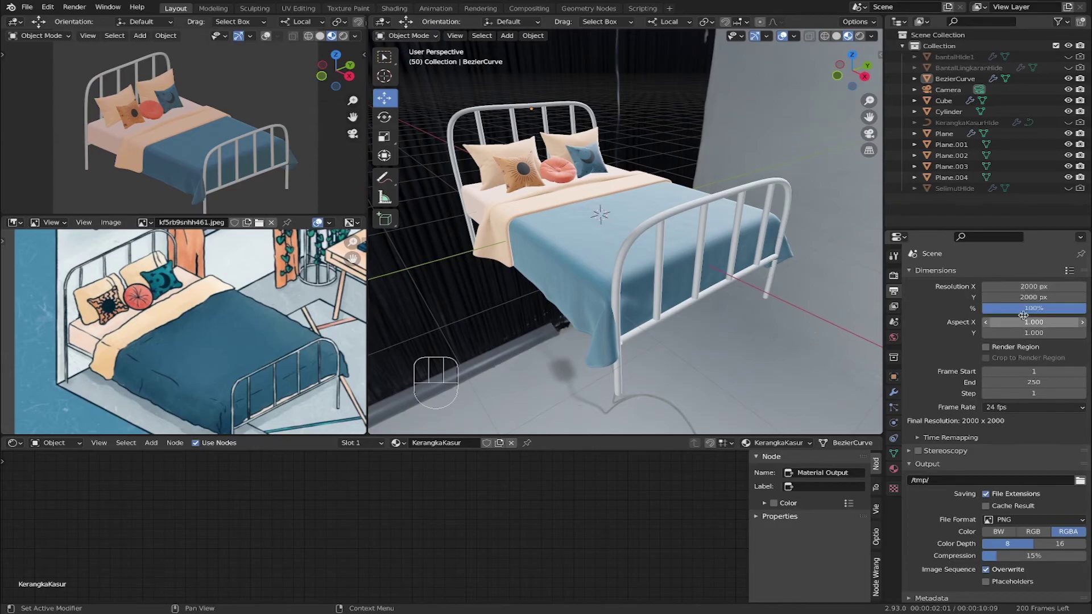
{"action": "left_click_drag", "start_coordinate": [1023, 297], "coordinate": [1022, 286]}
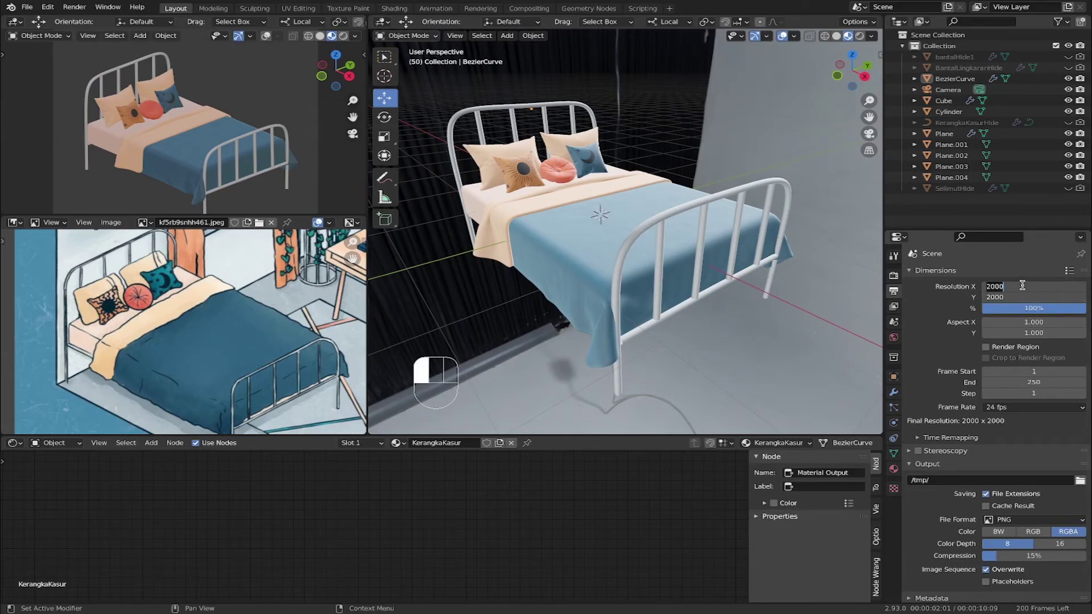
{"action": "type", "text": "500"}
{"action": "key", "text": "Return"}
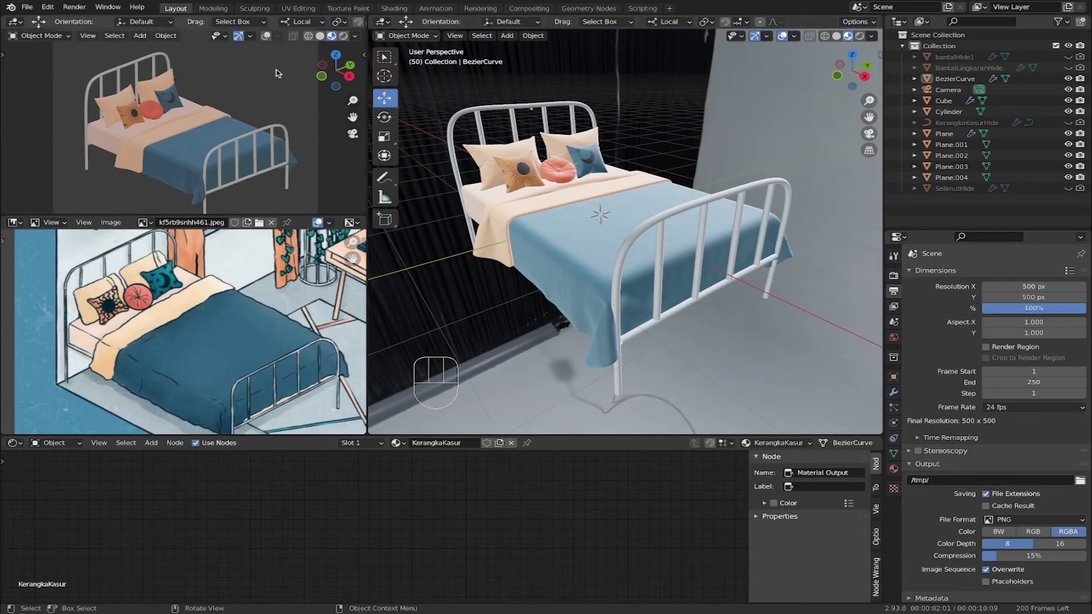
Render the image of the bed, inspect the result up close and close the render window.
{"action": "left_click", "coordinate": [75, 7]}
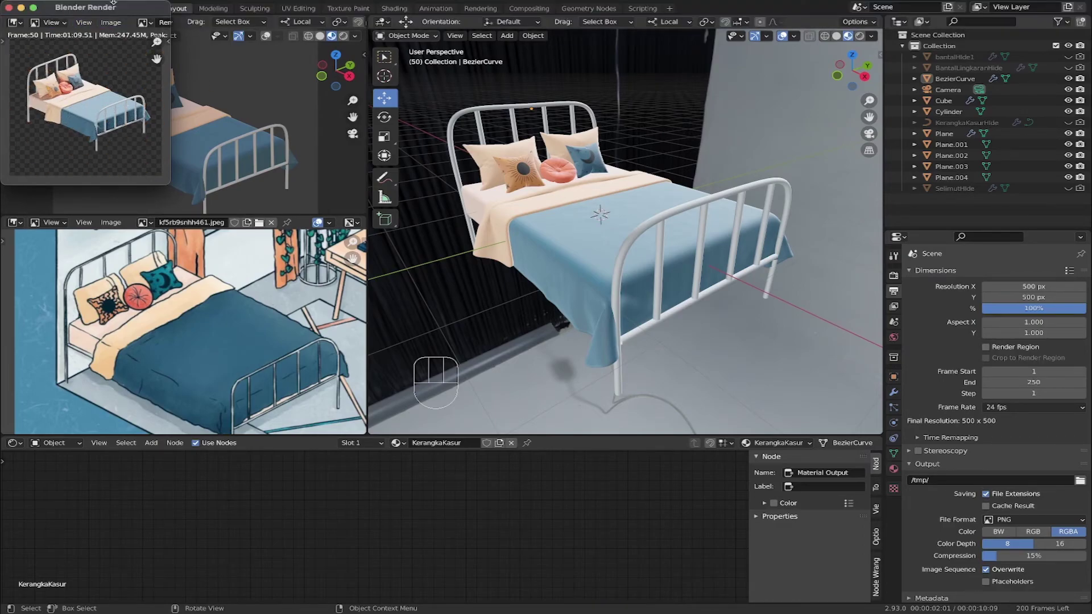
{"action": "left_click_drag", "start_coordinate": [317, 14], "coordinate": [460, 115]}
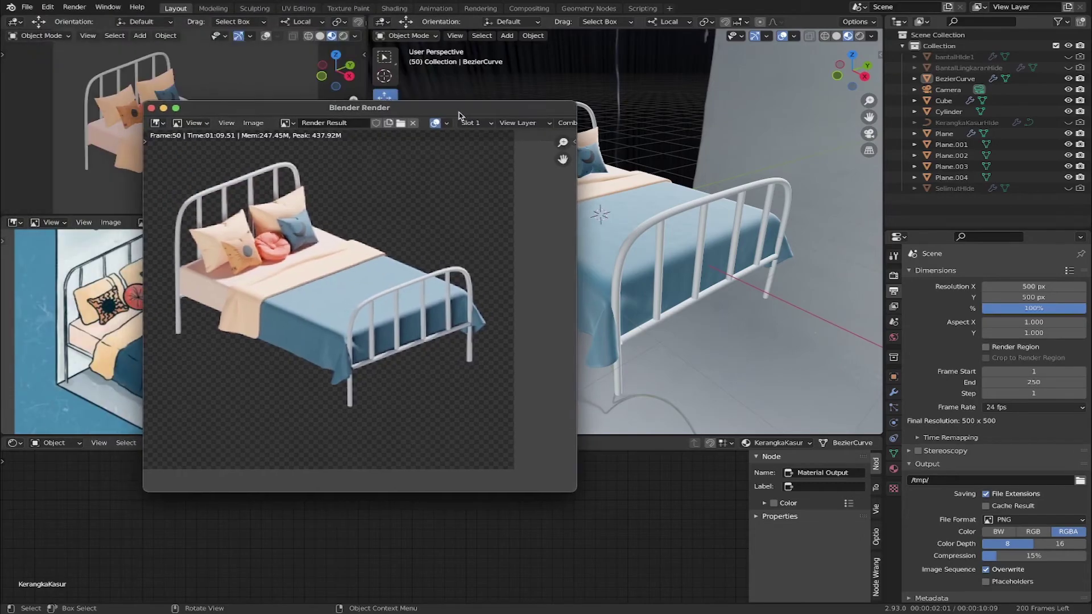
{"action": "scroll", "coordinate": [394, 292], "scroll_direction": "up", "scroll_amount": 2}
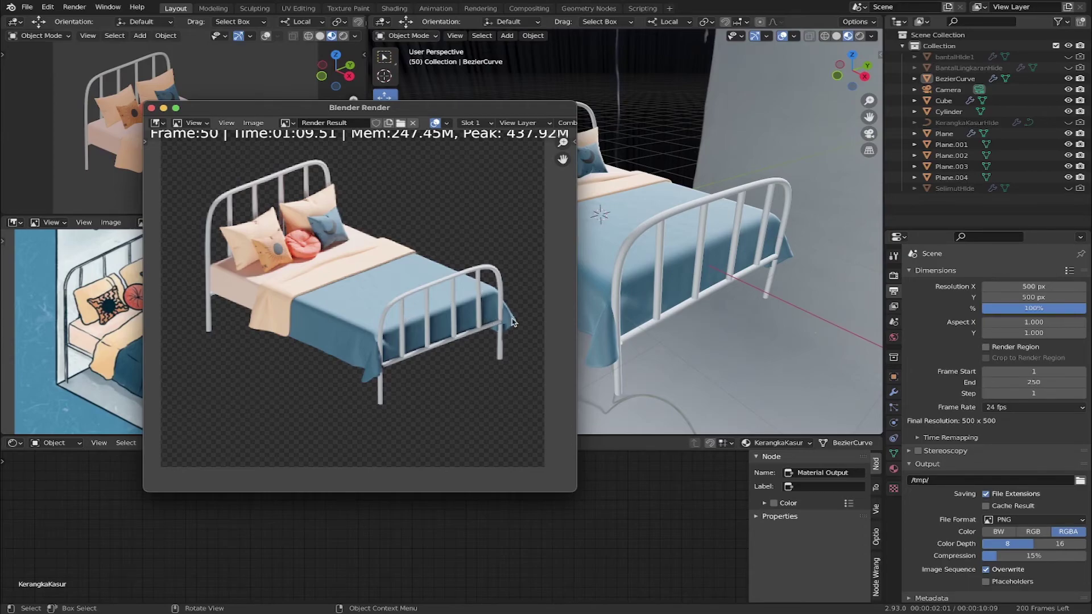
{"action": "left_click", "coordinate": [151, 109]}
Select the blanket, show its Selimut Luar material settings and enlarge the node editor with its shader nodes in view.
{"action": "left_click", "coordinate": [585, 252]}
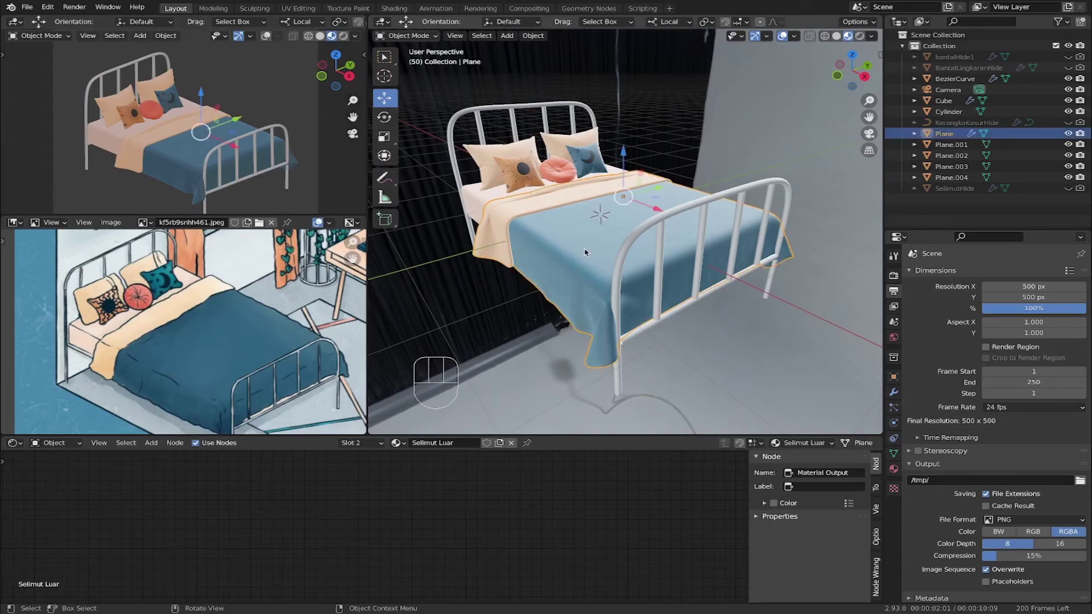
{"action": "left_click", "coordinate": [894, 469]}
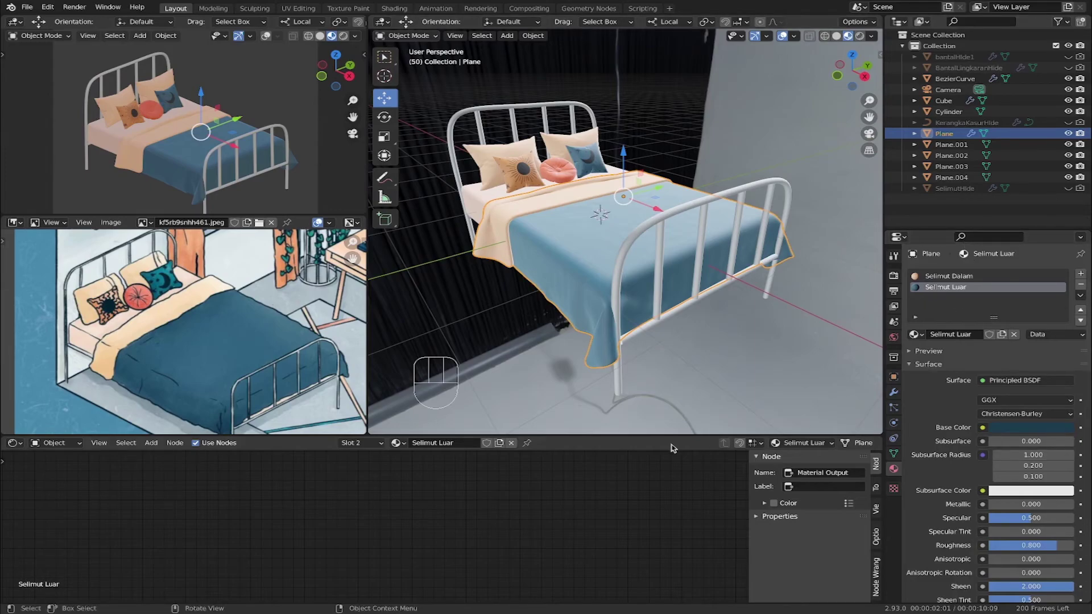
{"action": "left_click_drag", "start_coordinate": [604, 436], "coordinate": [605, 361]}
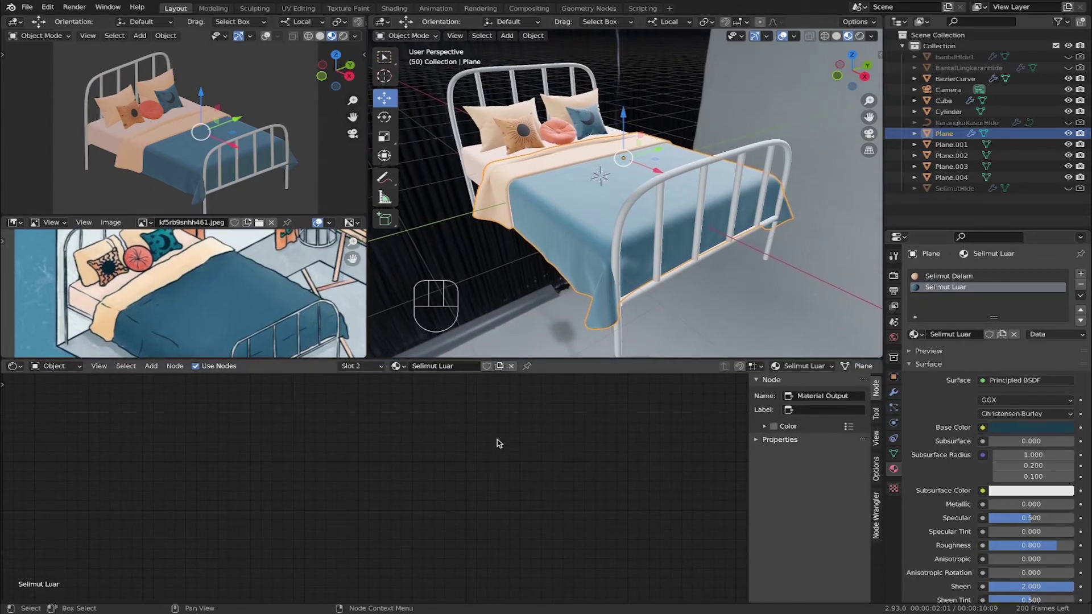
{"action": "scroll", "coordinate": [512, 444], "scroll_direction": "down", "scroll_amount": 3}
{"action": "middle_click_drag", "start_coordinate": [556, 444], "coordinate": [401, 458]}
{"action": "scroll", "coordinate": [451, 444], "scroll_direction": "up", "scroll_amount": 4}
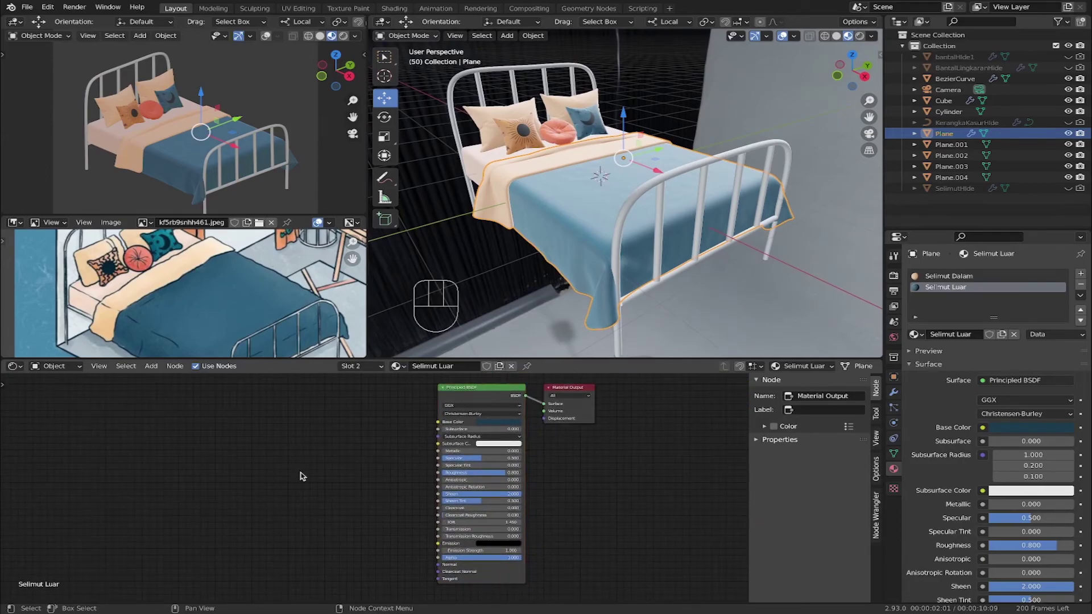
{"action": "key", "text": "shift+a"}
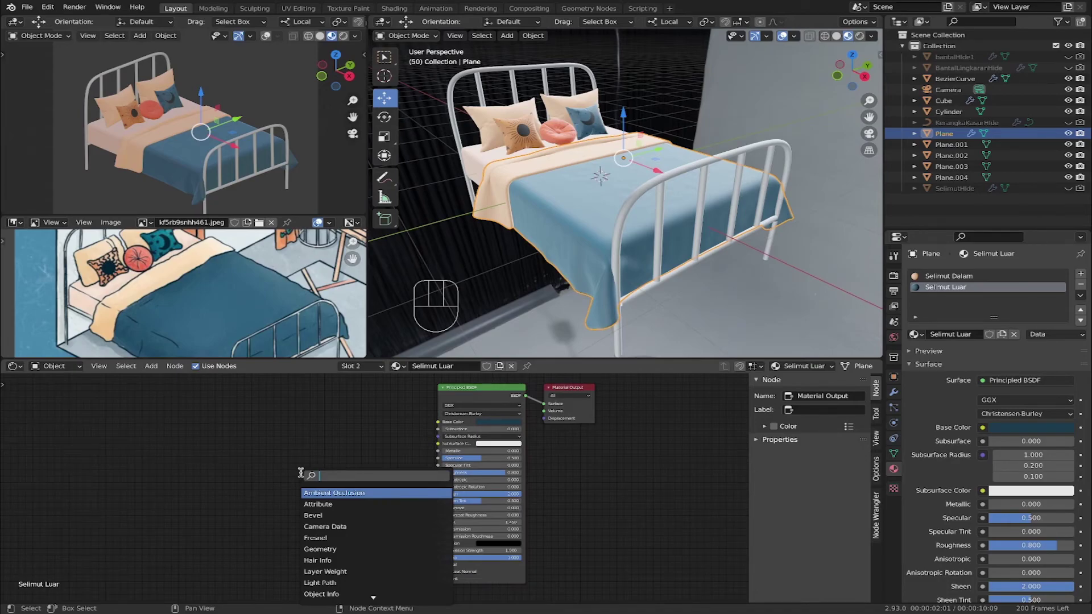
{"action": "type", "text": "no"}
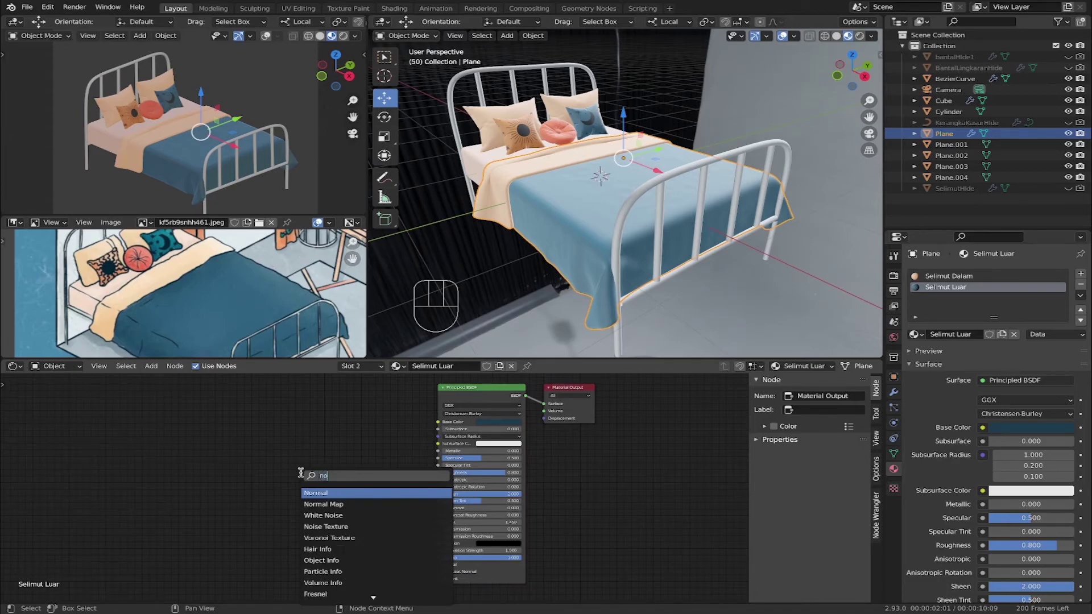
{"action": "key", "text": "Return"}
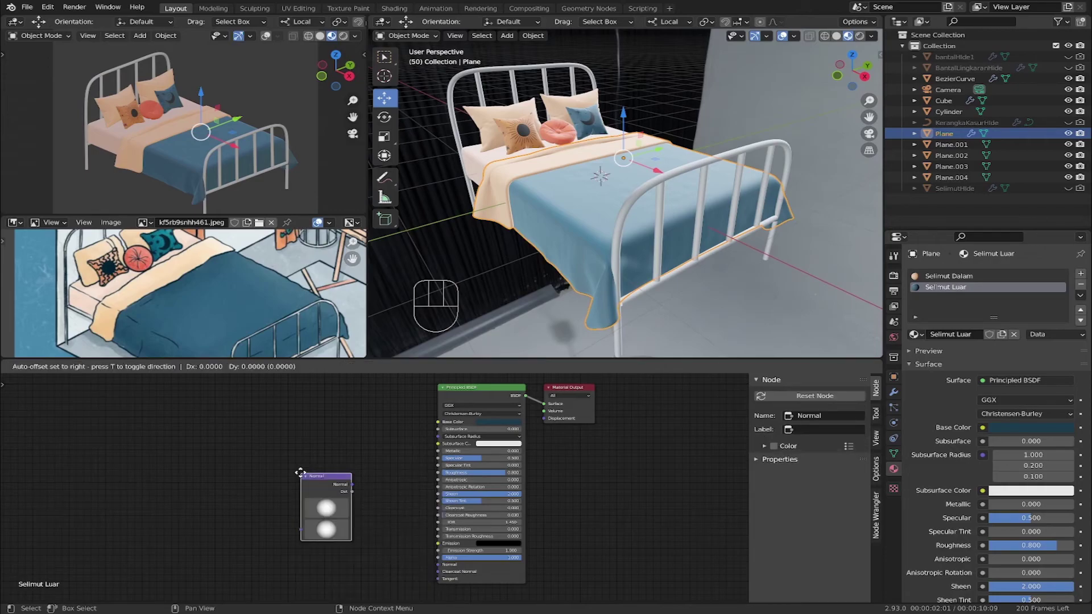
{"action": "left_click", "coordinate": [300, 472]}
{"action": "key", "text": "x"}
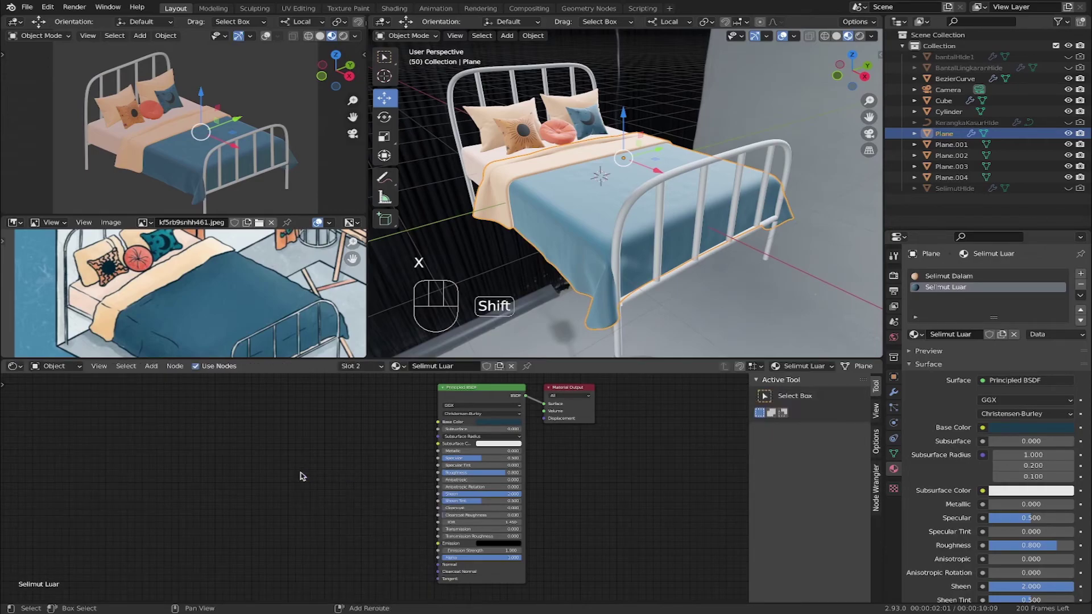
{"action": "key", "text": "shift+a"}
{"action": "type", "text": "col"}
{"action": "key", "text": "Return"}
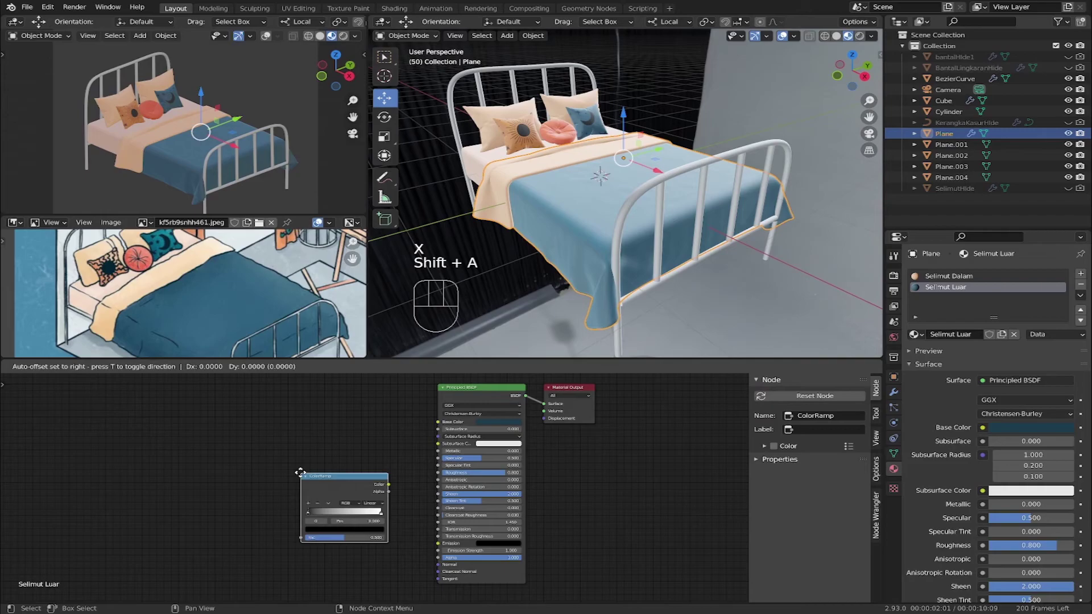
{"action": "left_click", "coordinate": [300, 473]}
{"action": "key", "text": "x"}
Add a Normal Map node to the Selimut Luar material and connect it to the Principled BSDF's Normal input.
{"action": "key", "text": "shift+a"}
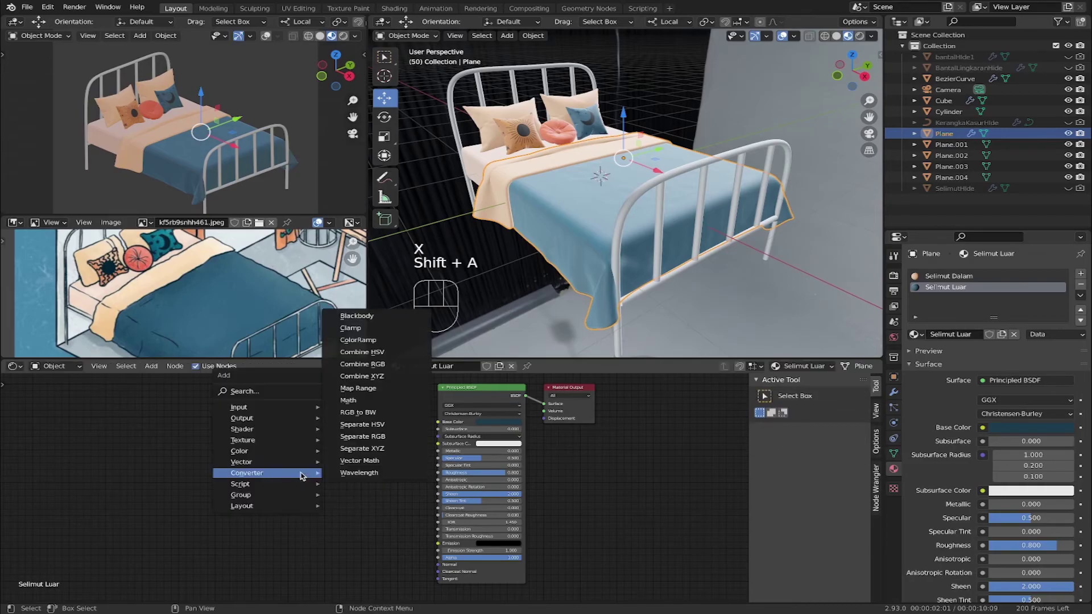
{"action": "left_click", "coordinate": [269, 391]}
{"action": "type", "text": "norm"}
{"action": "key", "text": "Down"}
{"action": "key", "text": "Return"}
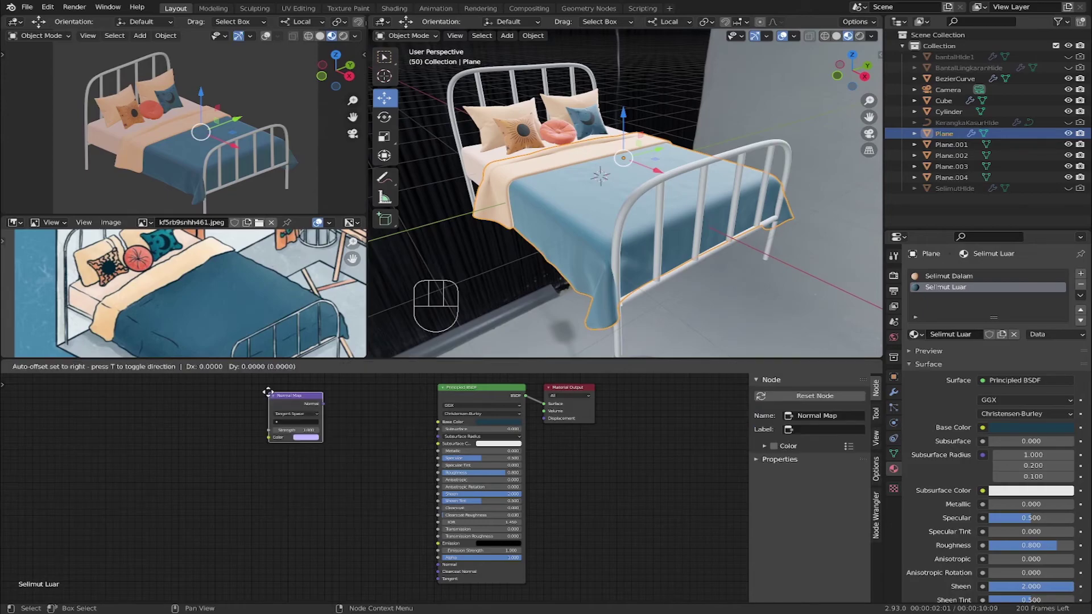
{"action": "left_click", "coordinate": [319, 493]}
{"action": "left_click_drag", "start_coordinate": [373, 504], "coordinate": [438, 565]}
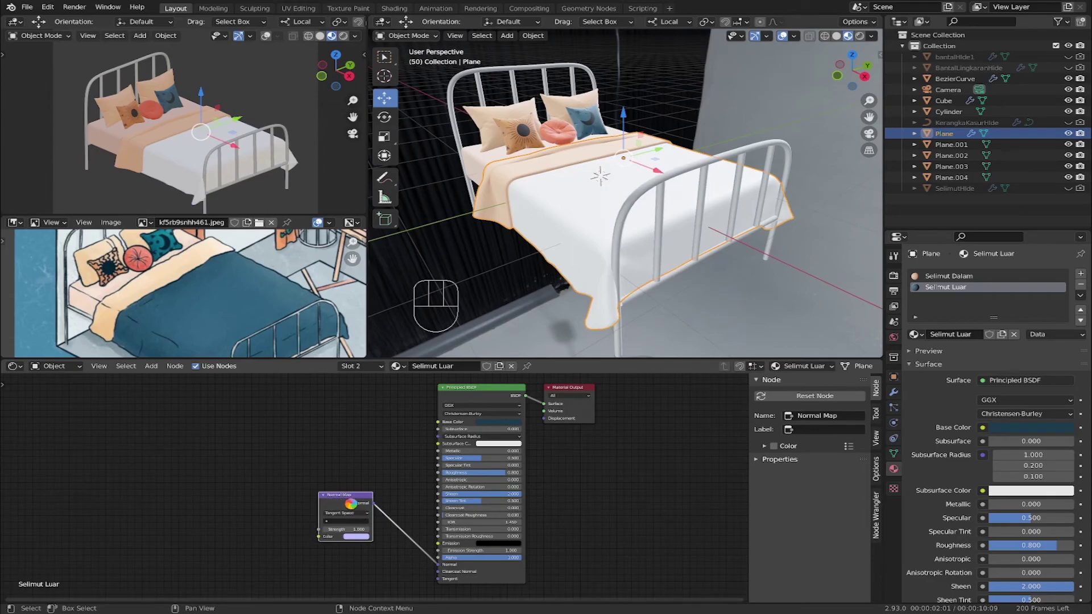
{"action": "left_click", "coordinate": [292, 493]}
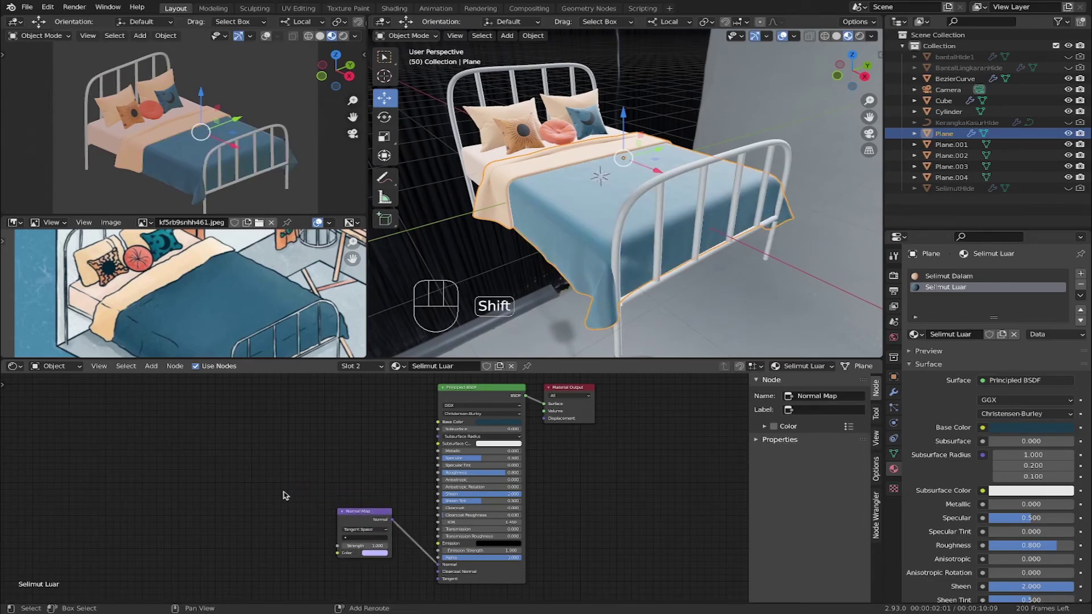
Add an Image Texture node and connect its Color output to the Normal Map's Color input.
{"action": "key", "text": "shift+a"}
{"action": "left_click", "coordinate": [283, 492]}
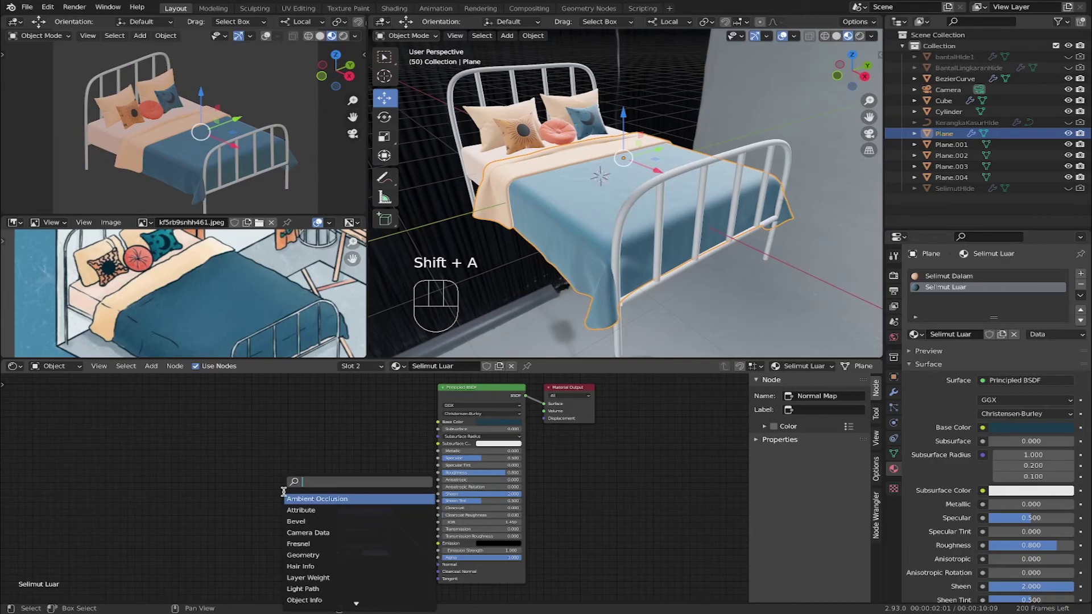
{"action": "type", "text": "im"}
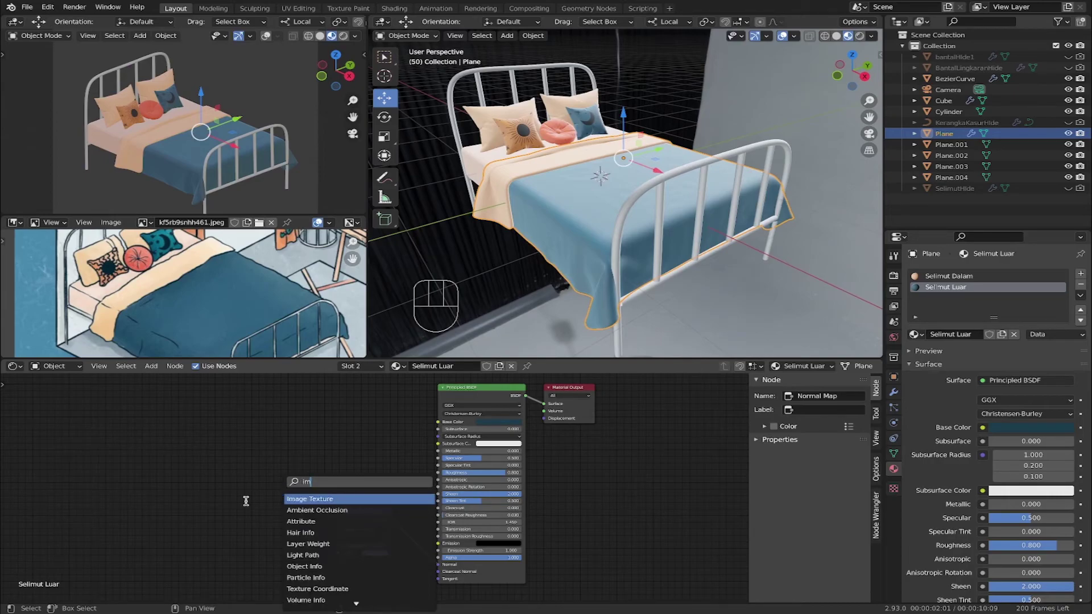
{"action": "left_click", "coordinate": [314, 499]}
{"action": "left_click", "coordinate": [240, 510]}
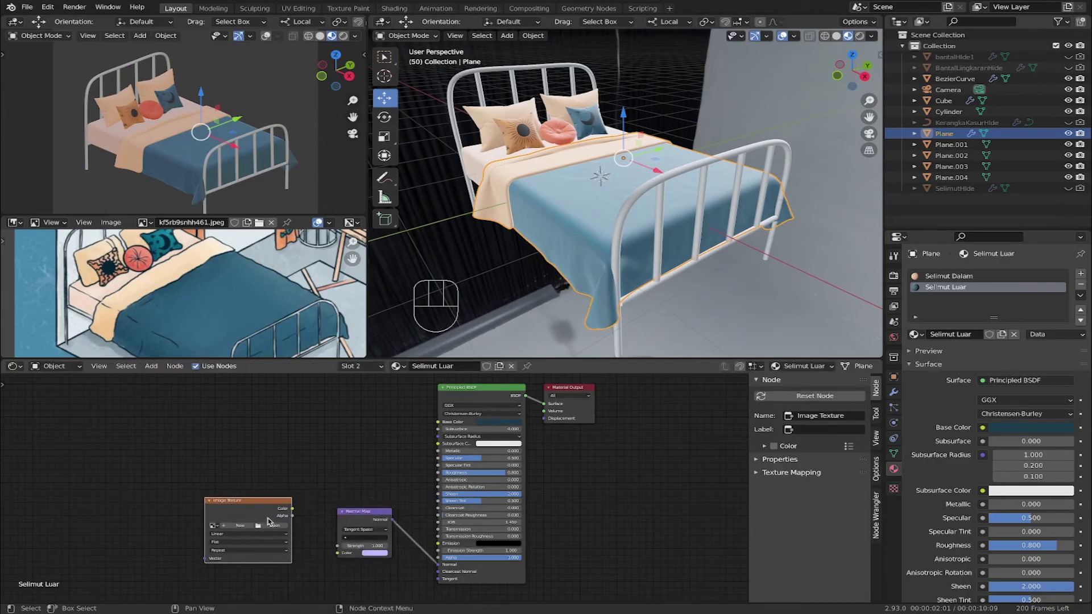
{"action": "left_click_drag", "start_coordinate": [292, 509], "coordinate": [338, 553]}
Load Fabric_folds_1_2_norm.jpg into the Image Texture node and check the folds on the blanket.
{"action": "middle_click_drag", "start_coordinate": [281, 521], "coordinate": [335, 452]}
{"action": "scroll", "coordinate": [335, 453], "scroll_direction": "down", "scroll_amount": 2}
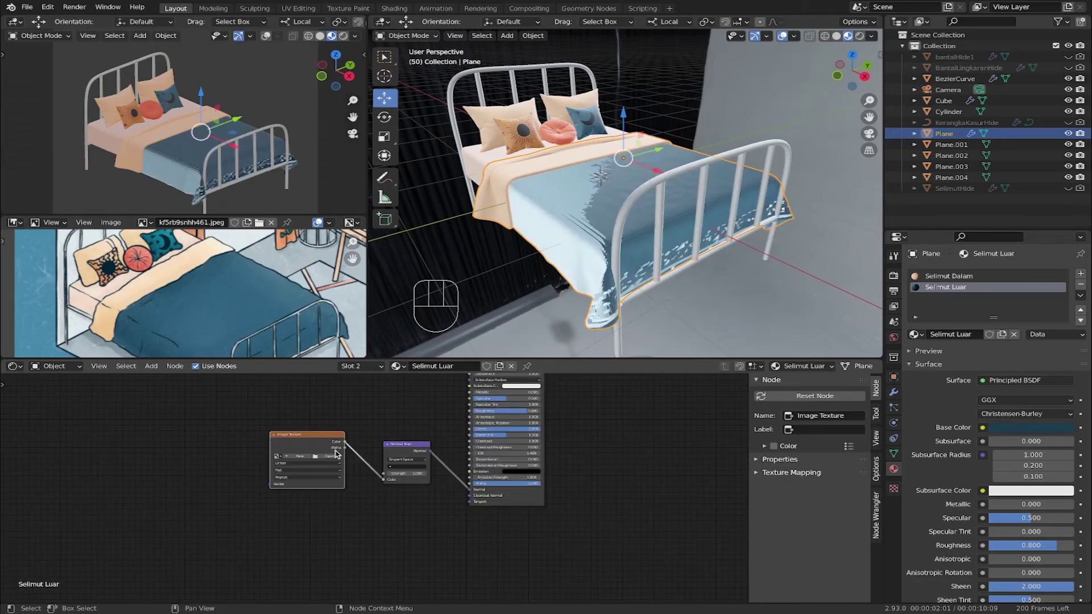
{"action": "scroll", "coordinate": [336, 454], "scroll_direction": "up", "scroll_amount": 3}
{"action": "left_click", "coordinate": [332, 464]}
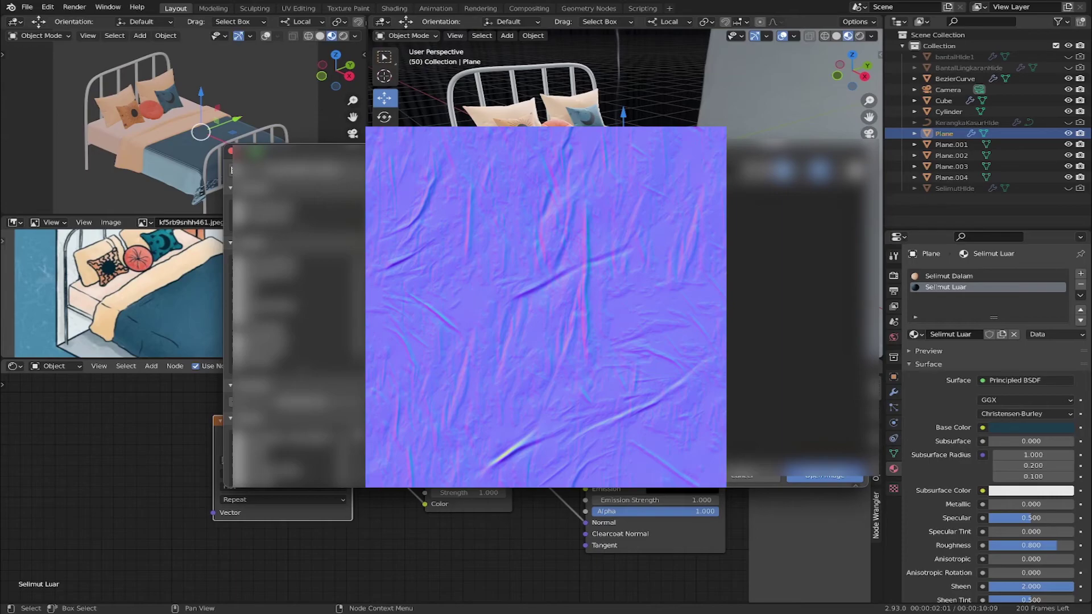
{"action": "left_click", "coordinate": [807, 478]}
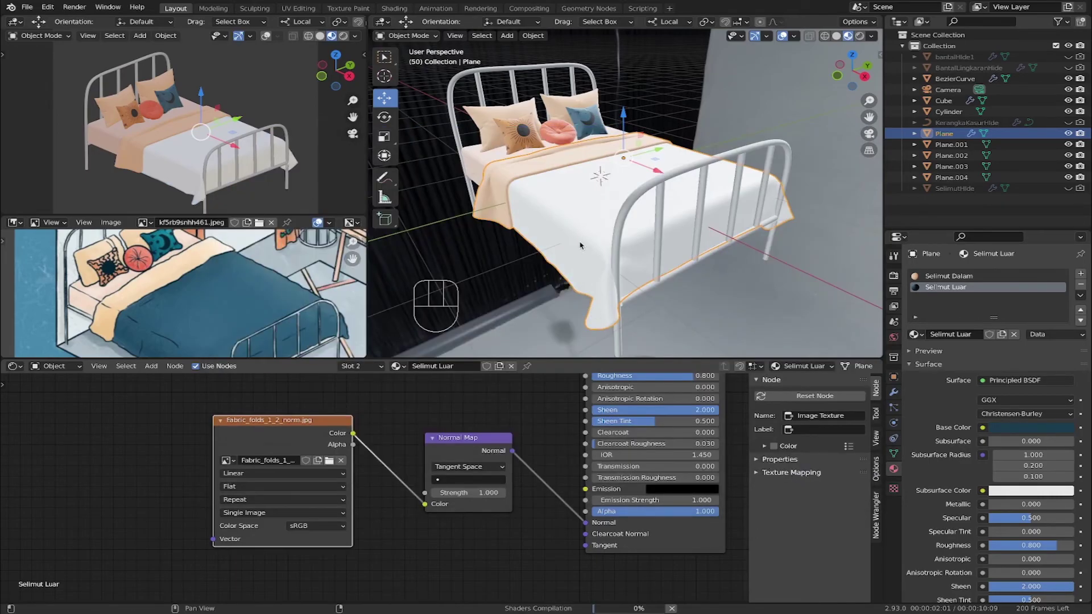
{"action": "middle_click_drag", "start_coordinate": [600, 206], "coordinate": [661, 245]}
{"action": "scroll", "coordinate": [616, 219], "scroll_direction": "up", "scroll_amount": 6}
{"action": "scroll", "coordinate": [616, 219], "scroll_direction": "down", "scroll_amount": 2}
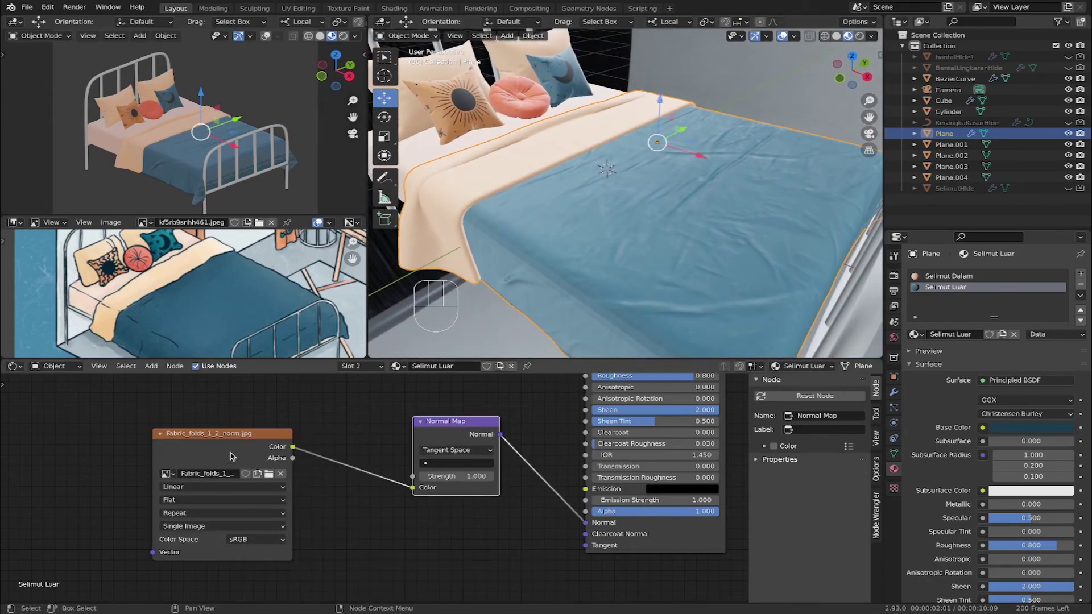
Set the fabric folds texture's color space to Non-Color and the Normal Map strength to 0.640.
{"action": "left_click", "coordinate": [257, 540]}
{"action": "left_click", "coordinate": [249, 493]}
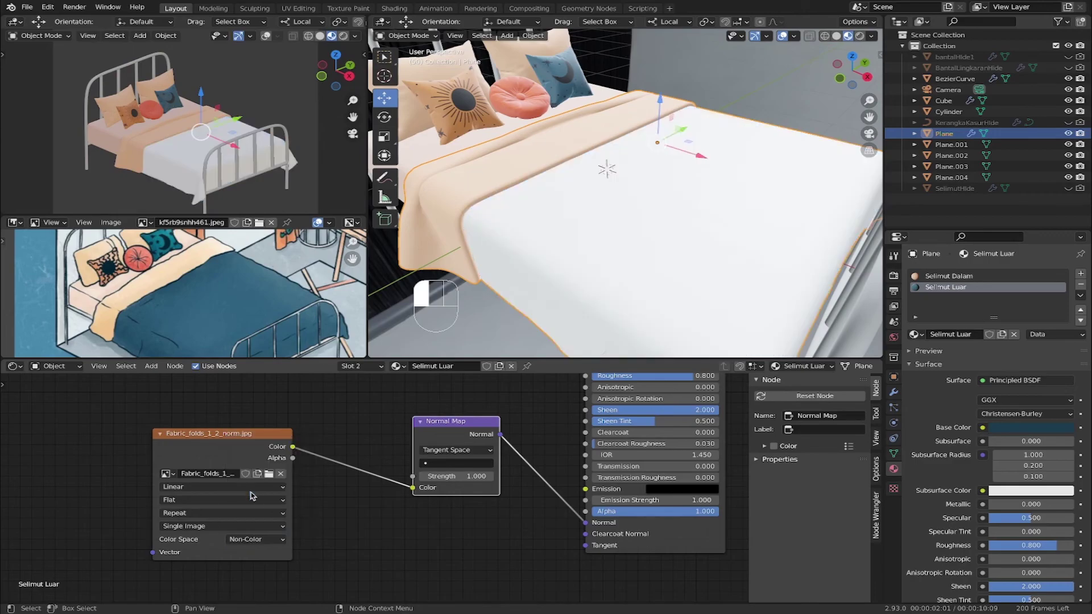
{"action": "left_click_drag", "start_coordinate": [455, 477], "coordinate": [448, 477]}
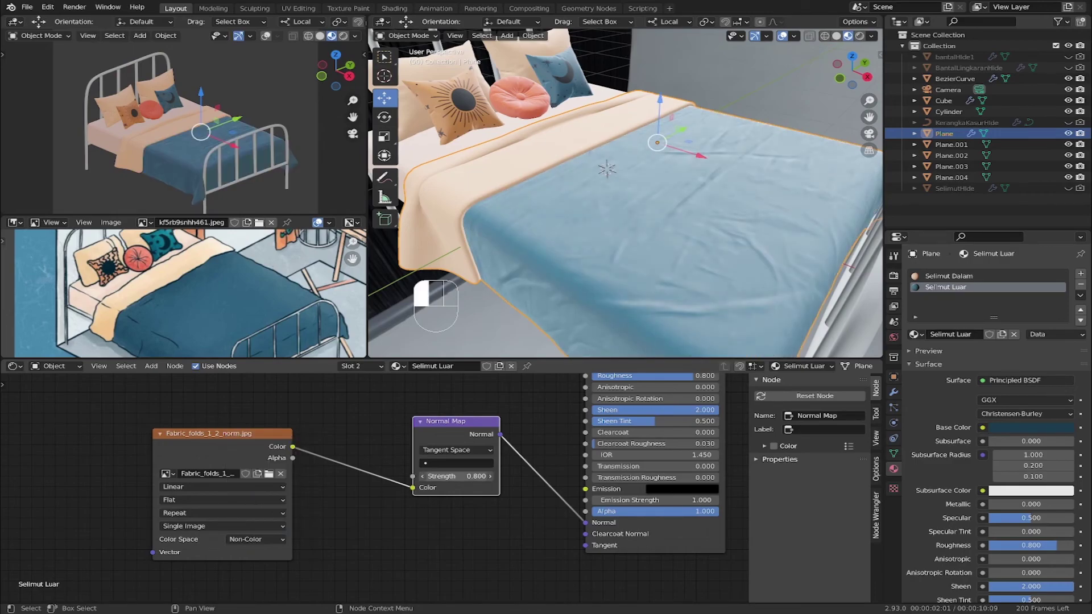
{"action": "mouse_move", "coordinate": [639, 263]}
{"action": "middle_mouse_down"}
{"action": "mouse_move", "coordinate": [626, 291]}
{"action": "mouse_move", "coordinate": [639, 250]}
{"action": "middle_mouse_up"}
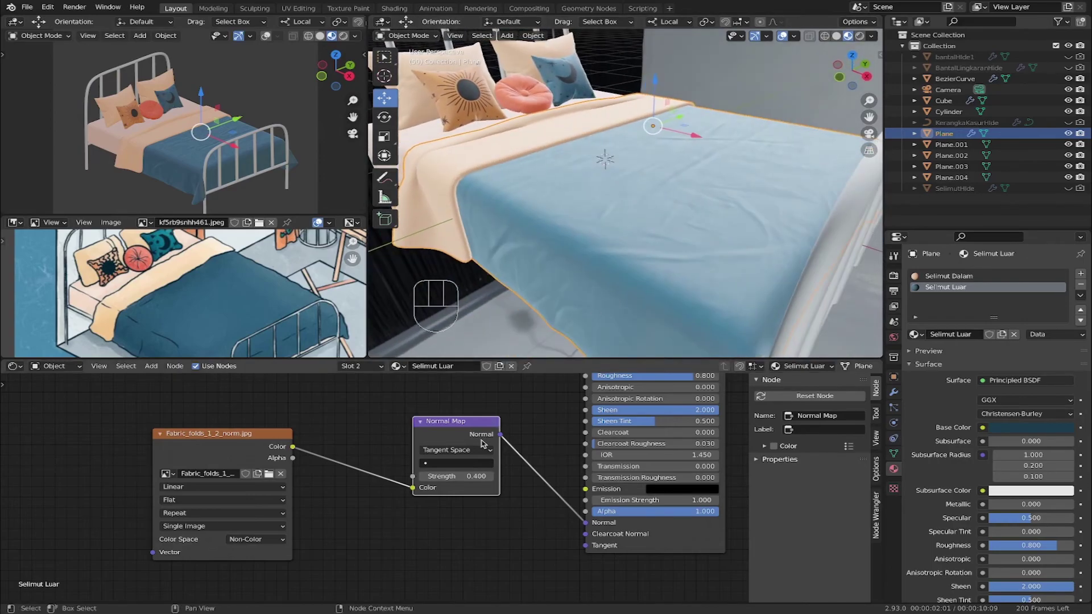
{"action": "left_click_drag", "start_coordinate": [455, 477], "coordinate": [472, 476], "text": "shift"}
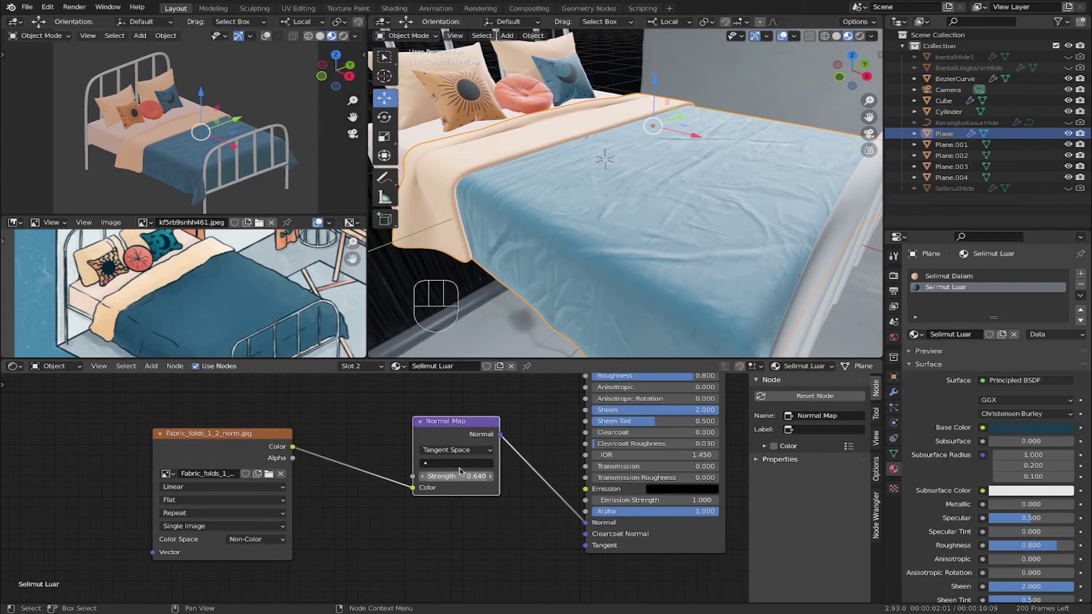
Check the material of the large pillow behind the sun cushion, reselect the blanket and activate its Selimut Luar material slot.
{"action": "scroll", "coordinate": [599, 195], "scroll_direction": "down", "scroll_amount": 3}
{"action": "middle_click_drag", "start_coordinate": [560, 151], "coordinate": [573, 214], "text": "shift"}
{"action": "scroll", "coordinate": [573, 214], "scroll_direction": "up", "scroll_amount": 2}
{"action": "scroll", "coordinate": [573, 215], "scroll_direction": "up", "scroll_amount": 3}
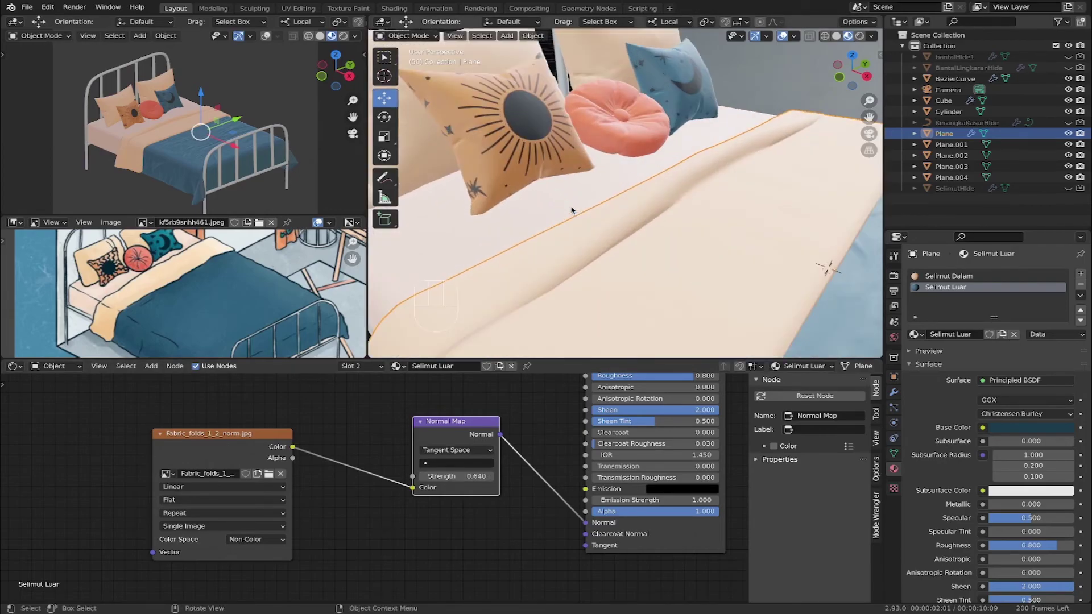
{"action": "scroll", "coordinate": [572, 211], "scroll_direction": "down", "scroll_amount": 1}
{"action": "left_click", "coordinate": [466, 150]}
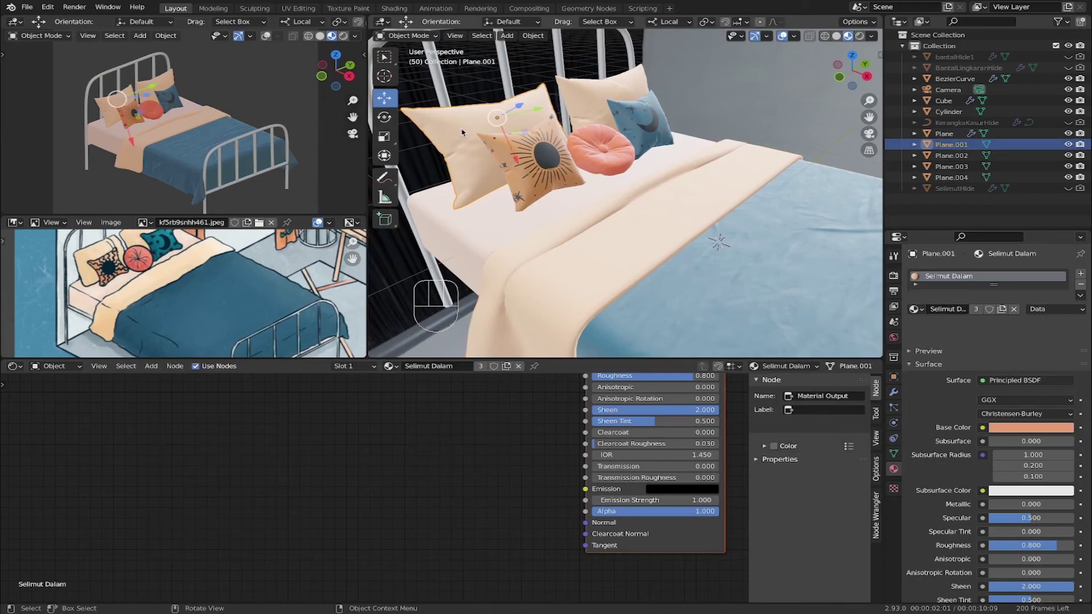
{"action": "left_click", "coordinate": [616, 261]}
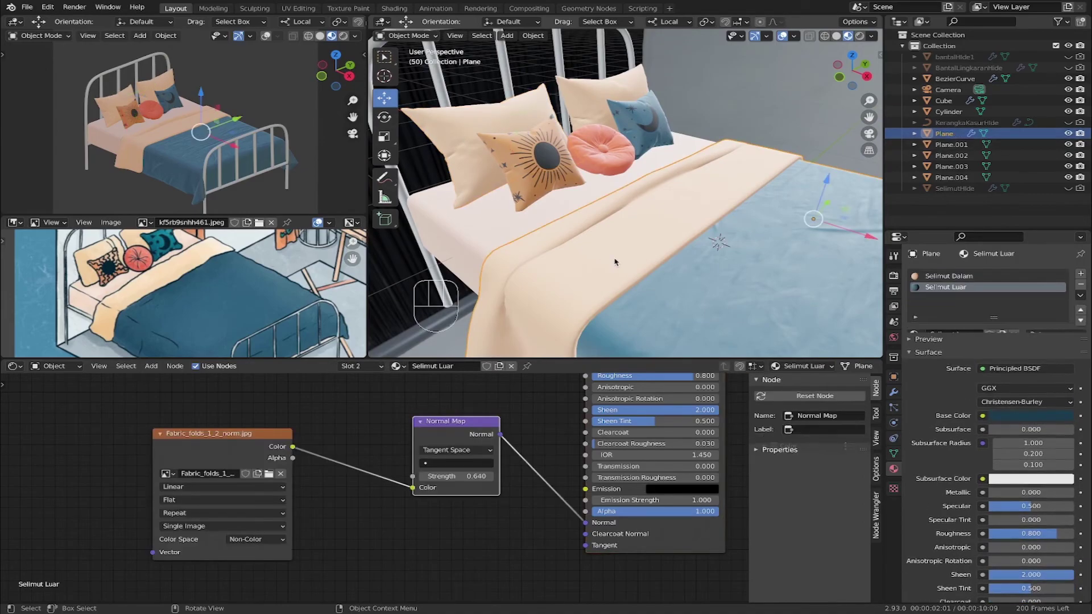
{"action": "left_click", "coordinate": [942, 278]}
{"action": "left_click", "coordinate": [951, 289]}
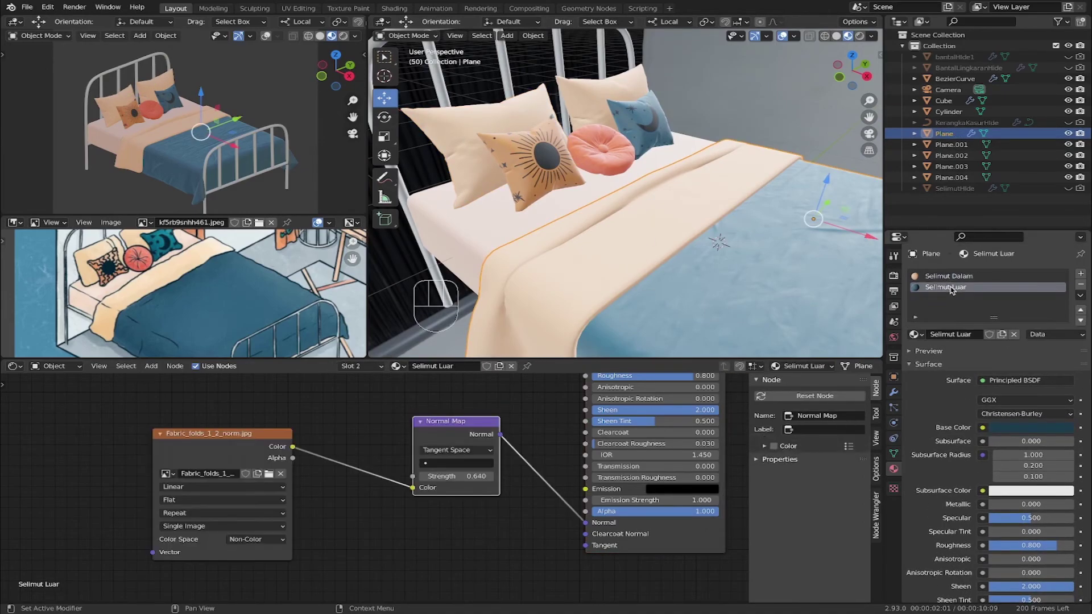
Copy the fabric folds texture and Normal Map nodes from Selimut Luar into Selimut Dalam and connect them to the shader's Normal input.
{"action": "left_click_drag", "start_coordinate": [173, 406], "coordinate": [478, 538]}
{"action": "key", "text": "super+c"}
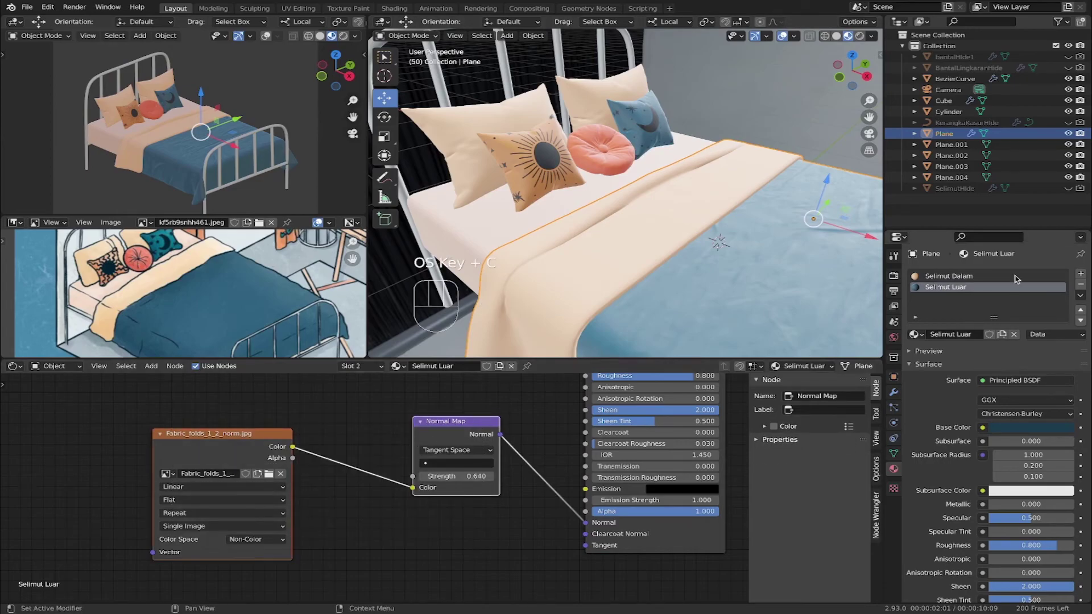
{"action": "left_click", "coordinate": [975, 278]}
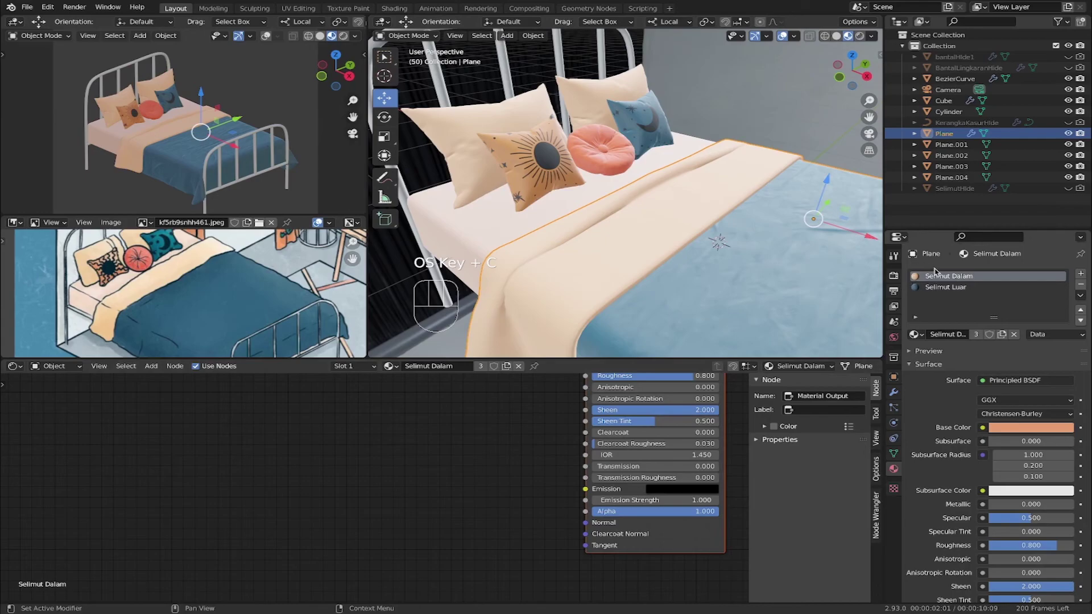
{"action": "key", "text": "super+v"}
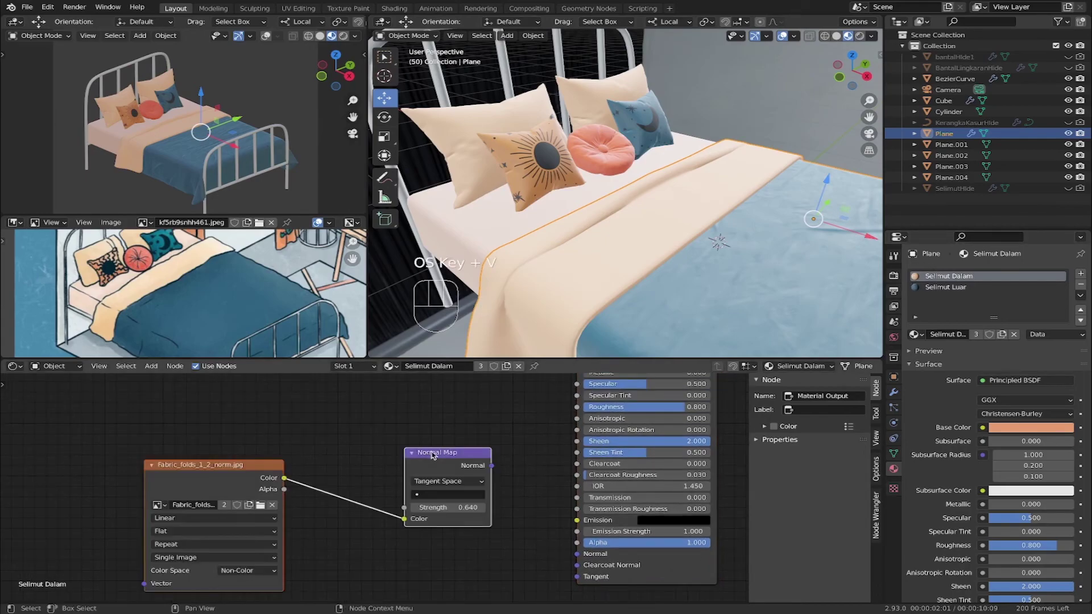
{"action": "left_click", "coordinate": [394, 447]}
{"action": "left_click_drag", "start_coordinate": [453, 462], "coordinate": [576, 554]}
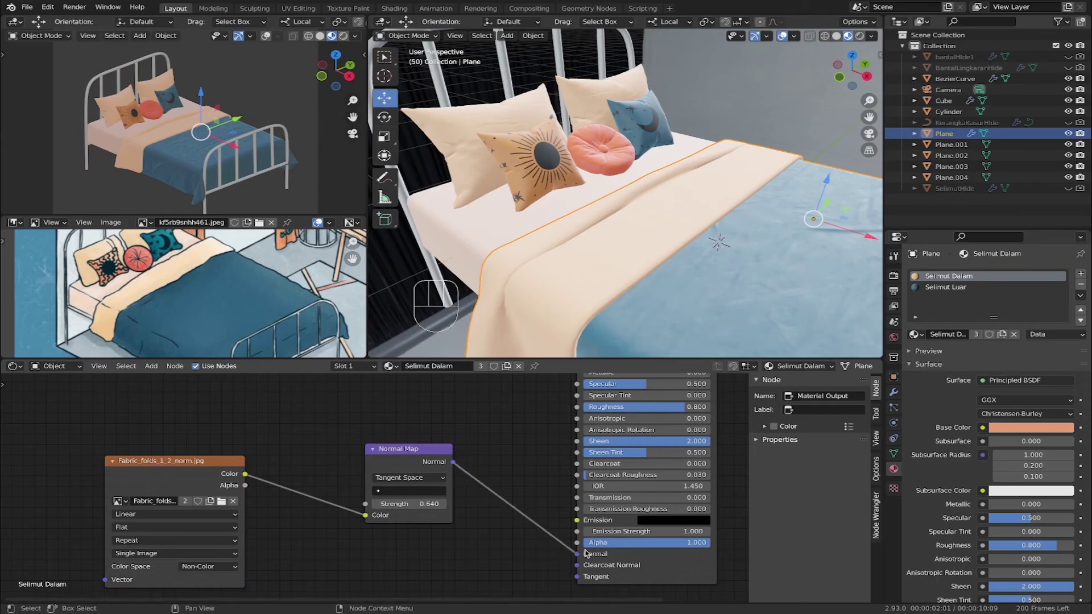
Paste the fabric folds normal map nodes into the sun cushion's BantalKecil_1 material and connect them to the shader's Normal input.
{"action": "scroll", "coordinate": [582, 185], "scroll_direction": "up", "scroll_amount": 5}
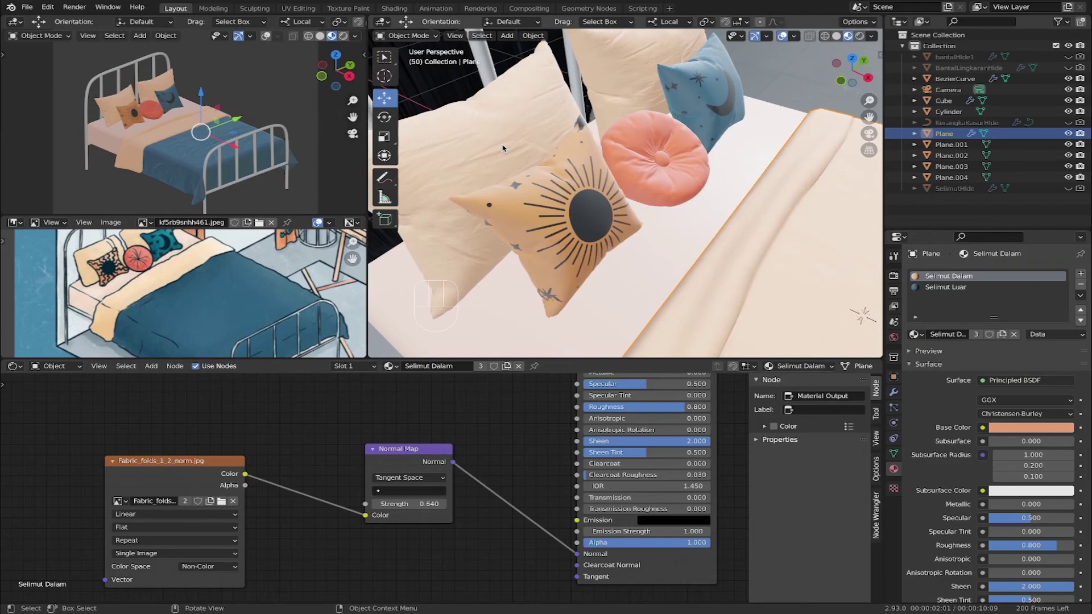
{"action": "scroll", "coordinate": [493, 152], "scroll_direction": "down", "scroll_amount": 3}
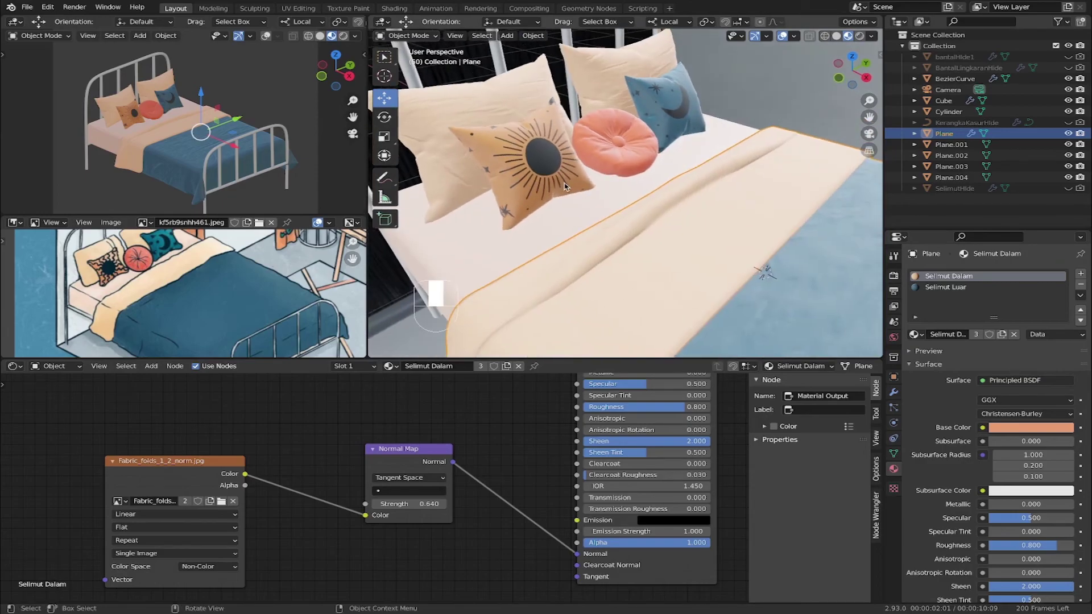
{"action": "left_click", "coordinate": [513, 159]}
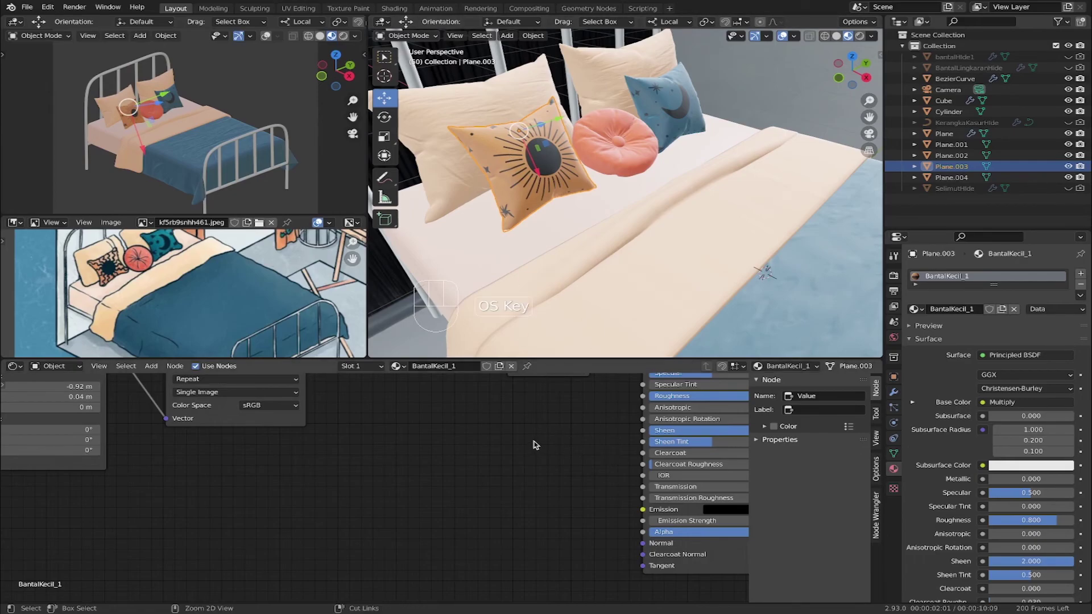
{"action": "key", "text": "super+v"}
{"action": "left_click_drag", "start_coordinate": [491, 465], "coordinate": [645, 548]}
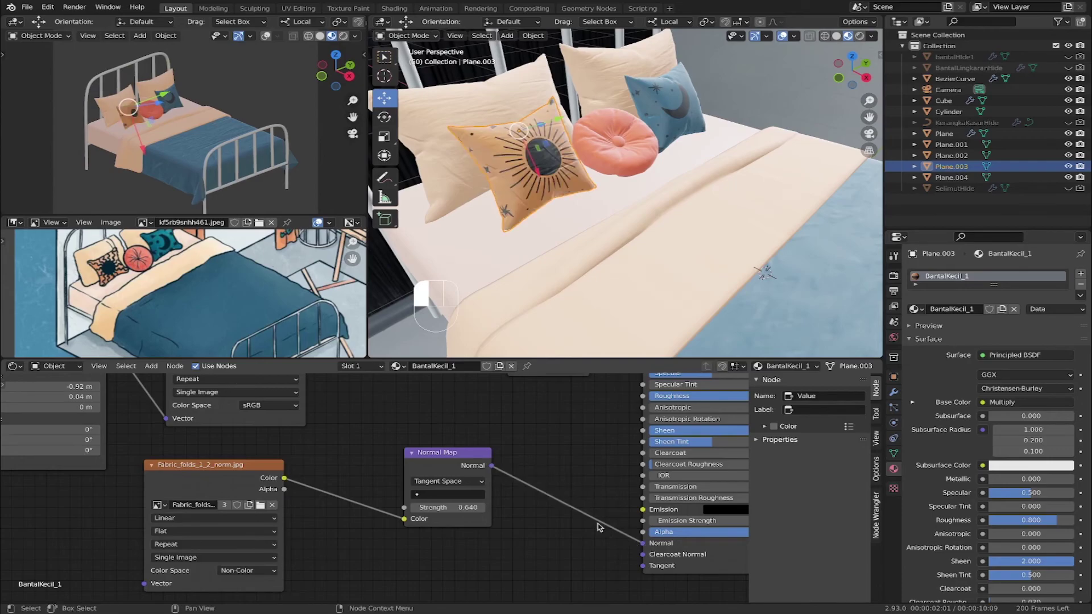
Paste the fabric folds normal map nodes into the moon cushion's BantalKecil_2 material and connect them to the shader's Normal input.
{"action": "middle_click_drag", "start_coordinate": [507, 223], "coordinate": [574, 80]}
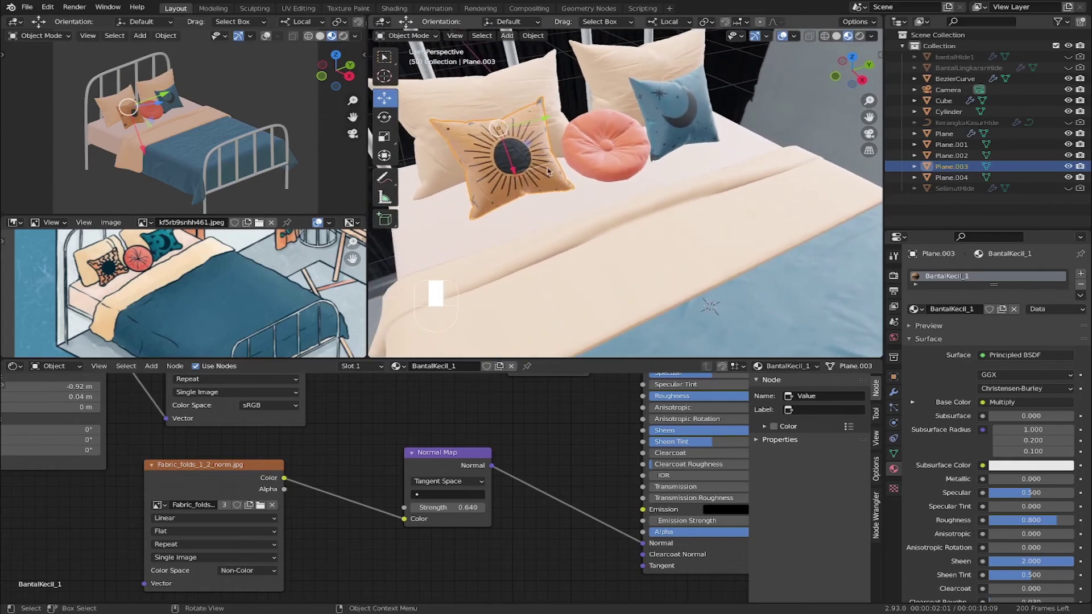
{"action": "left_click", "coordinate": [673, 119]}
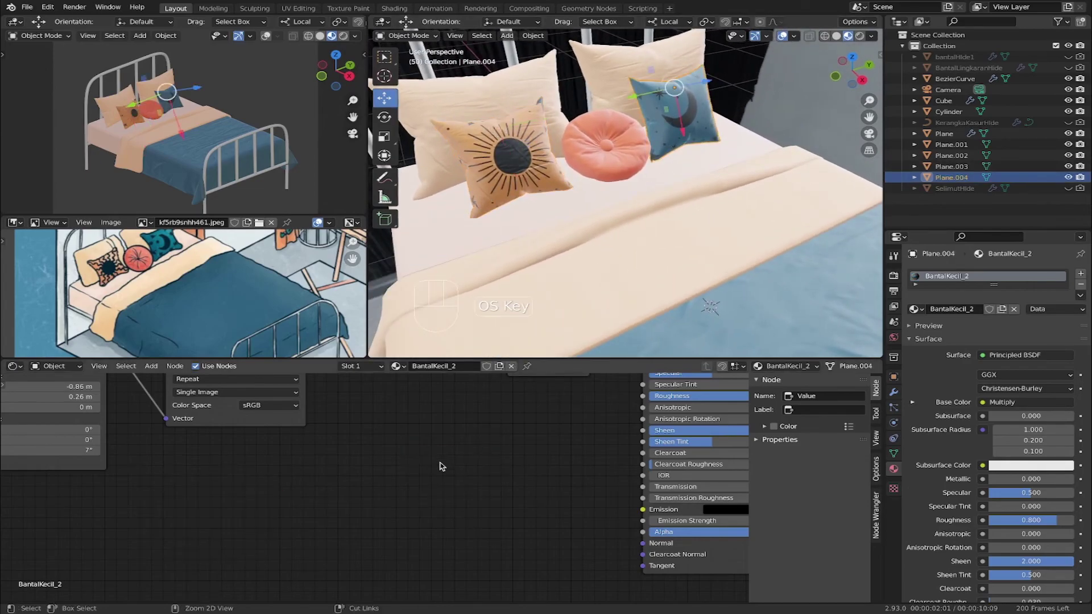
{"action": "key", "text": "super+v"}
{"action": "left_click_drag", "start_coordinate": [492, 465], "coordinate": [642, 543]}
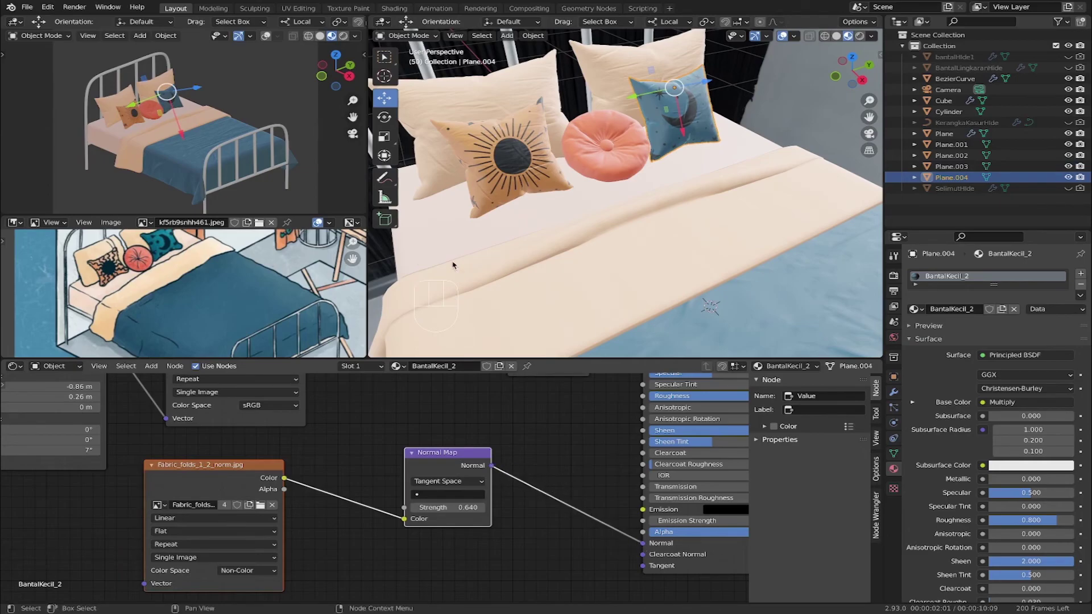
Set the Normal Map strength of the moon cushion's material to 0.3.
{"action": "left_click", "coordinate": [458, 507]}
{"action": "left_click", "coordinate": [483, 515]}
{"action": "key", "text": "ctrl+a"}
{"action": "type", "text": "0.3"}
{"action": "key", "text": "Return"}
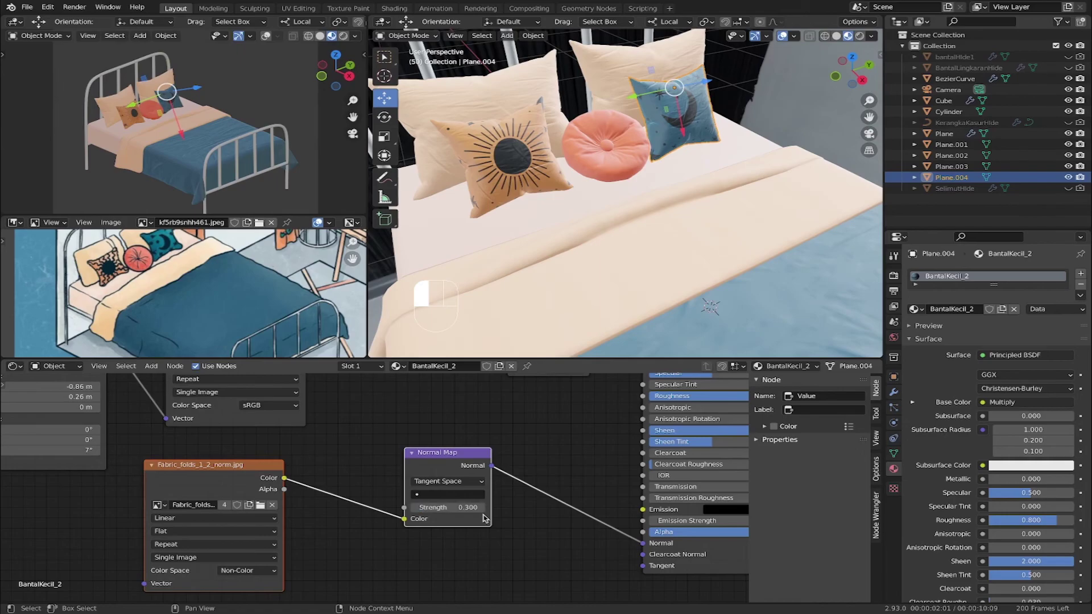
Set the Normal Map strength of the sun cushion's material to 0.3.
{"action": "left_click", "coordinate": [537, 170]}
{"action": "left_click", "coordinate": [458, 507]}
{"action": "key", "text": "ctrl+a"}
{"action": "type", "text": "0.3"}
{"action": "key", "text": "Return"}
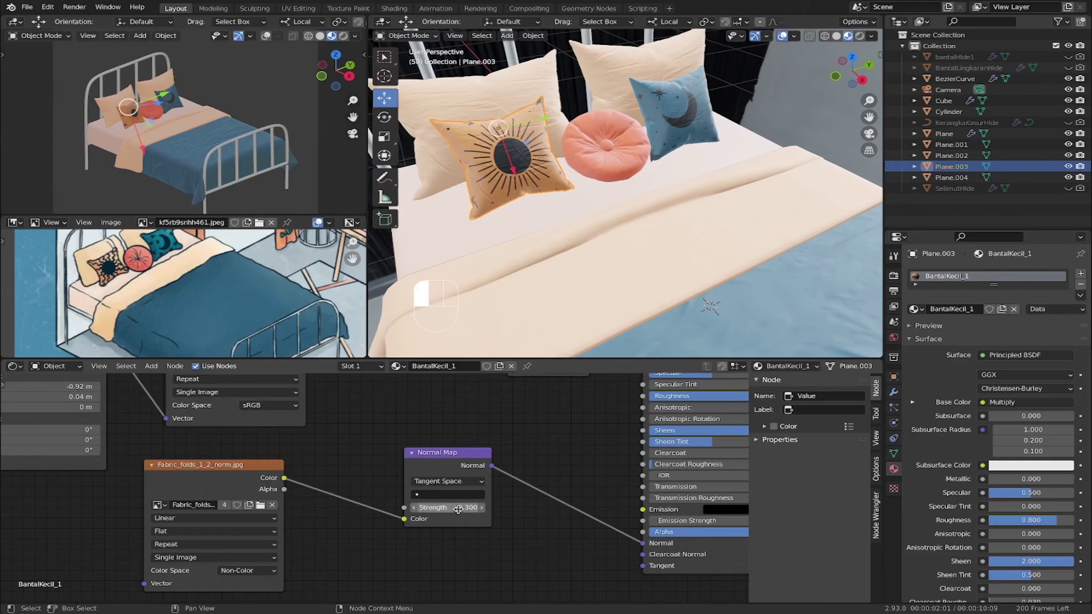
Set the render output resolution to 1000 px in both X and Y.
{"action": "left_click", "coordinate": [611, 149]}
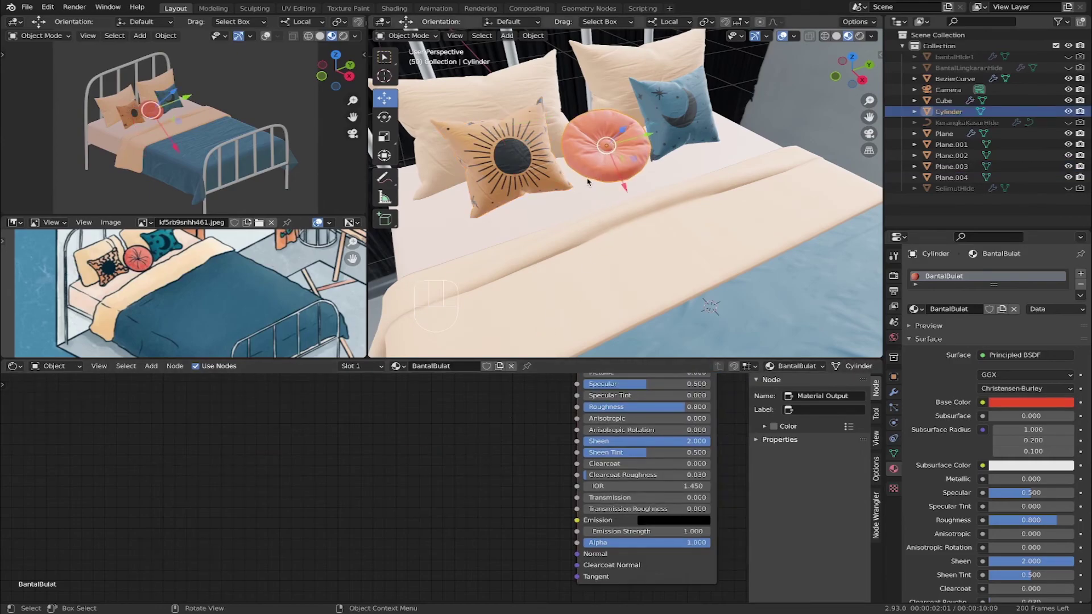
{"action": "scroll", "coordinate": [589, 182], "scroll_direction": "down", "scroll_amount": 4}
{"action": "middle_click_drag", "start_coordinate": [588, 182], "coordinate": [603, 199]}
{"action": "left_click", "coordinate": [894, 275]}
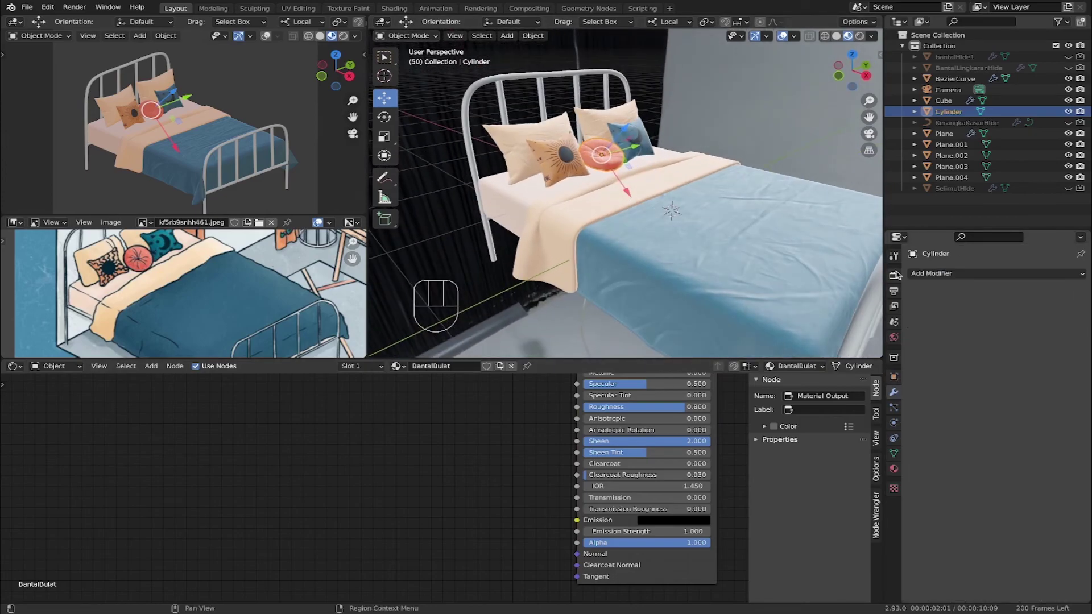
{"action": "left_click", "coordinate": [894, 290]}
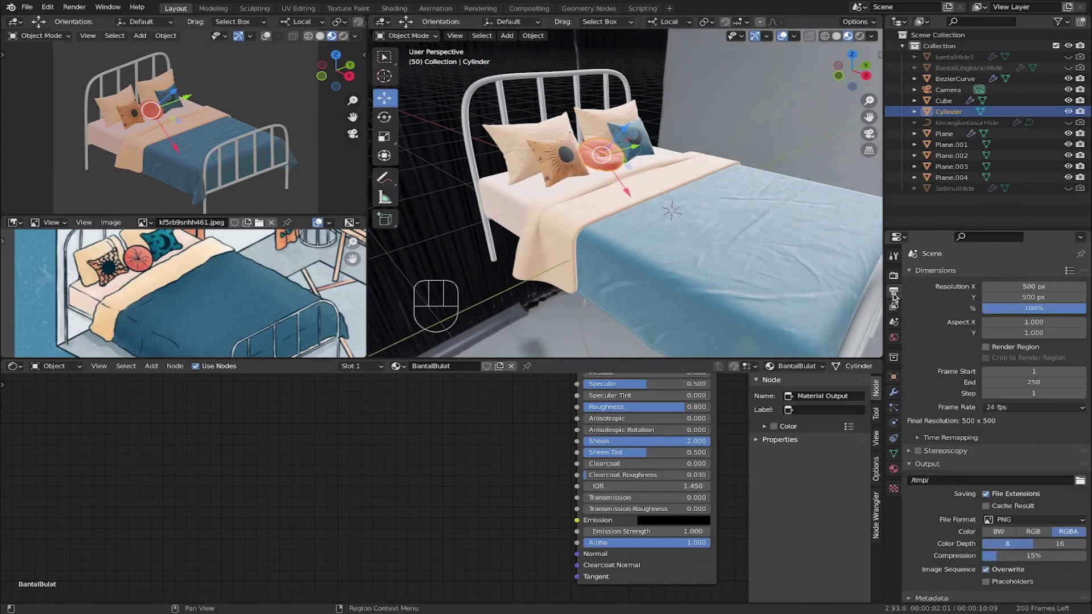
{"action": "left_click_drag", "start_coordinate": [1000, 292], "coordinate": [1017, 293]}
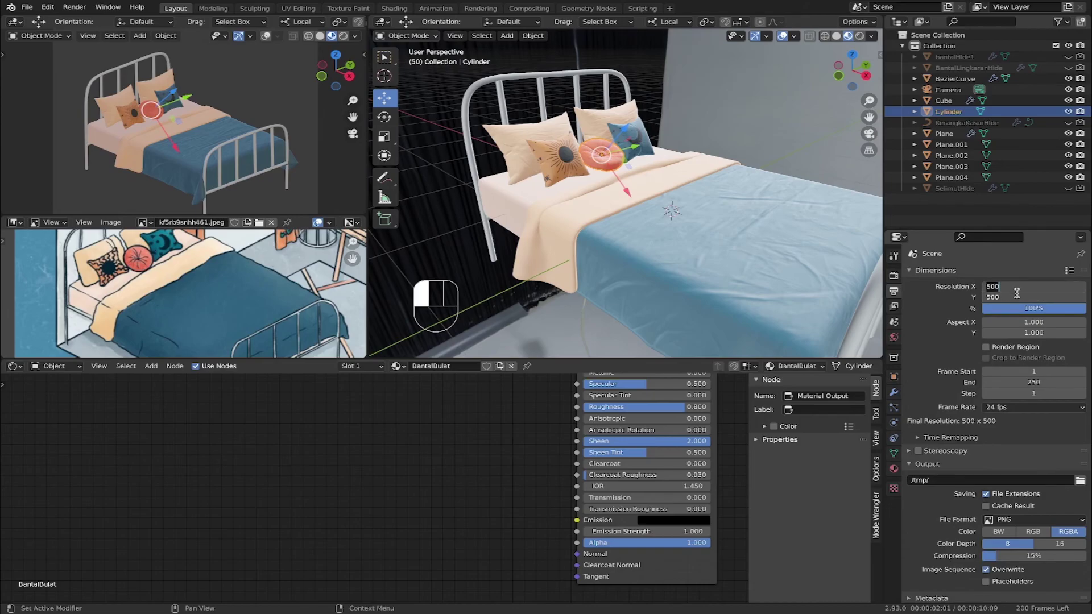
{"action": "type", "text": "100"}
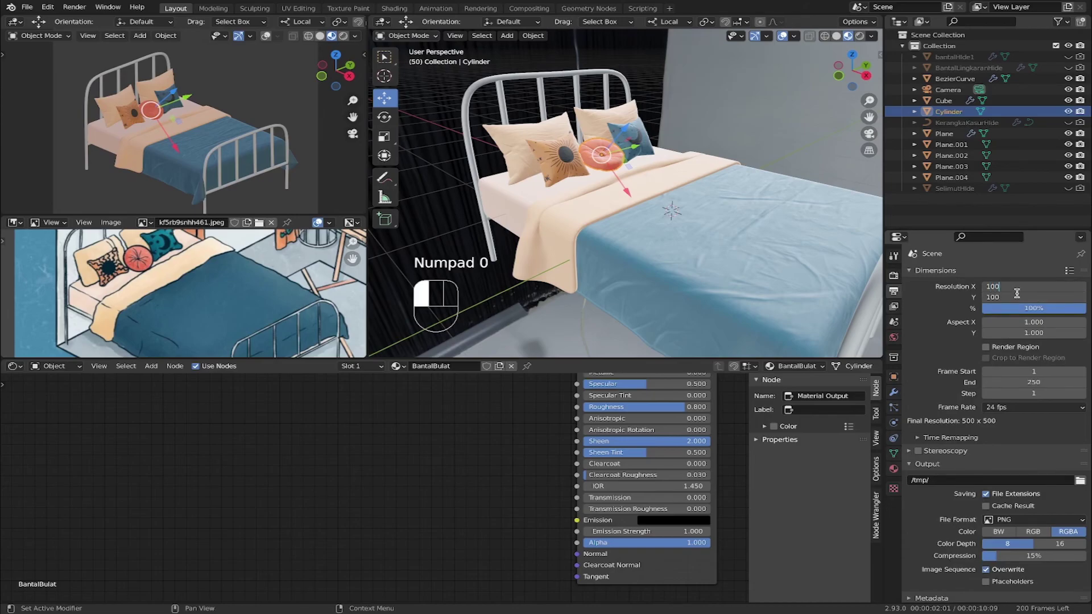
{"action": "key", "text": "Return"}
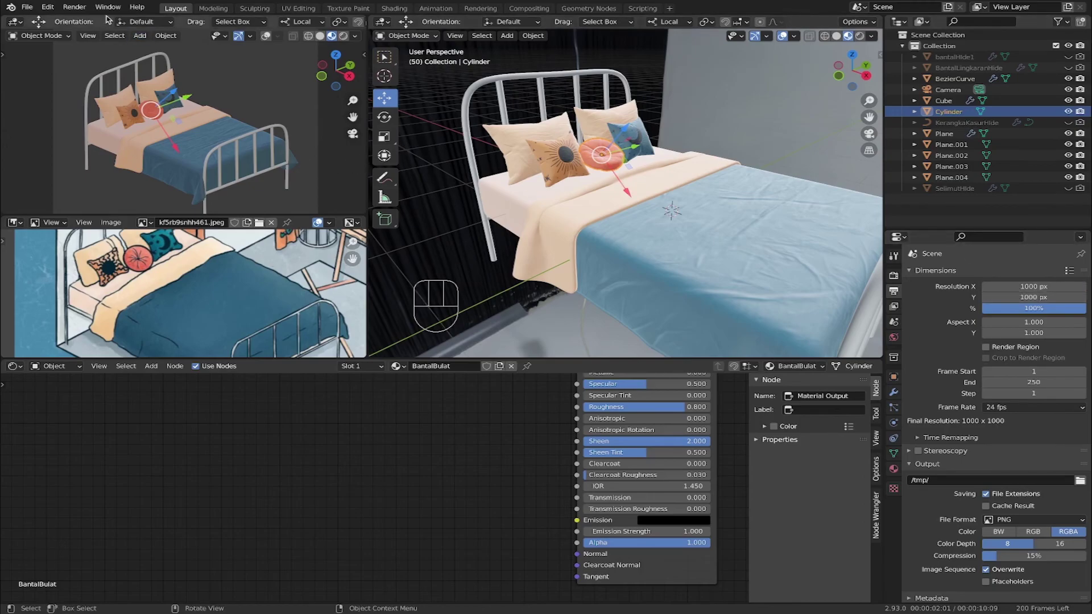
Render the image, look over the finished bed render and close the render window.
{"action": "left_click", "coordinate": [75, 6]}
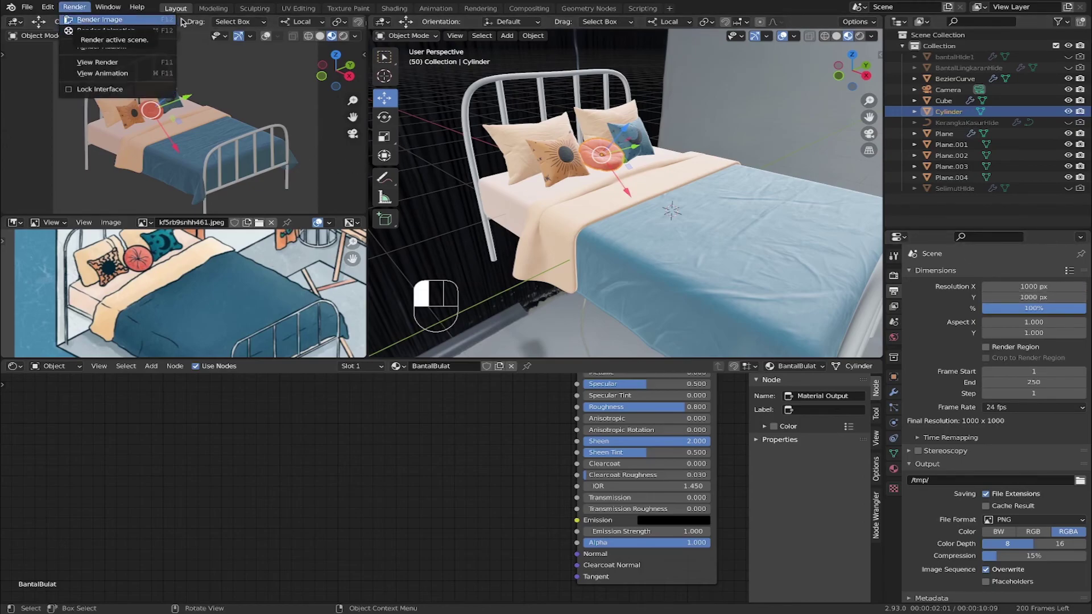
{"action": "left_click", "coordinate": [99, 19]}
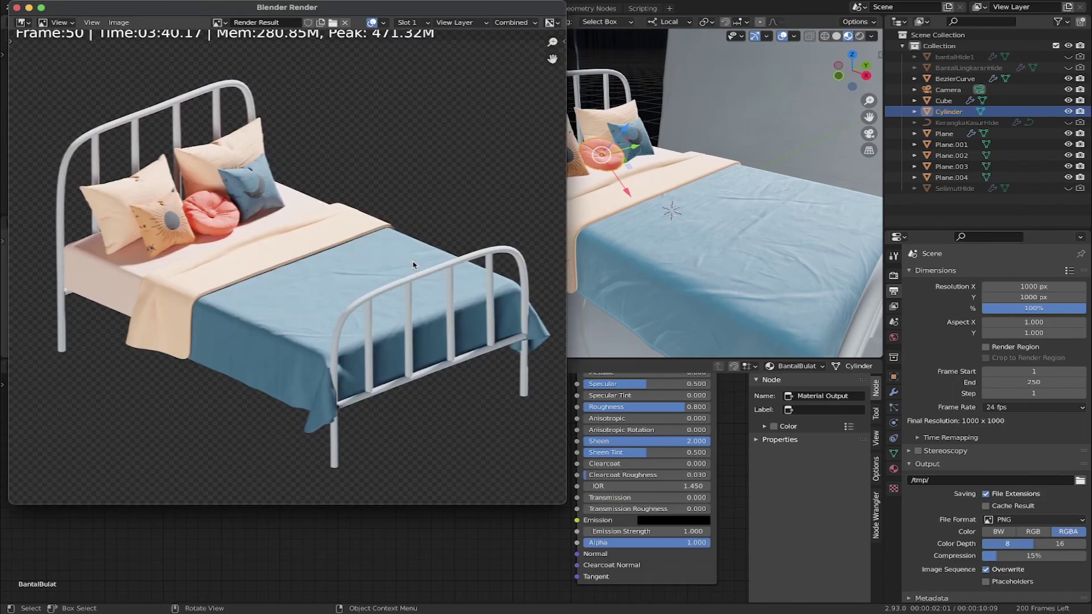
{"action": "left_click_drag", "start_coordinate": [334, 12], "coordinate": [367, 55]}
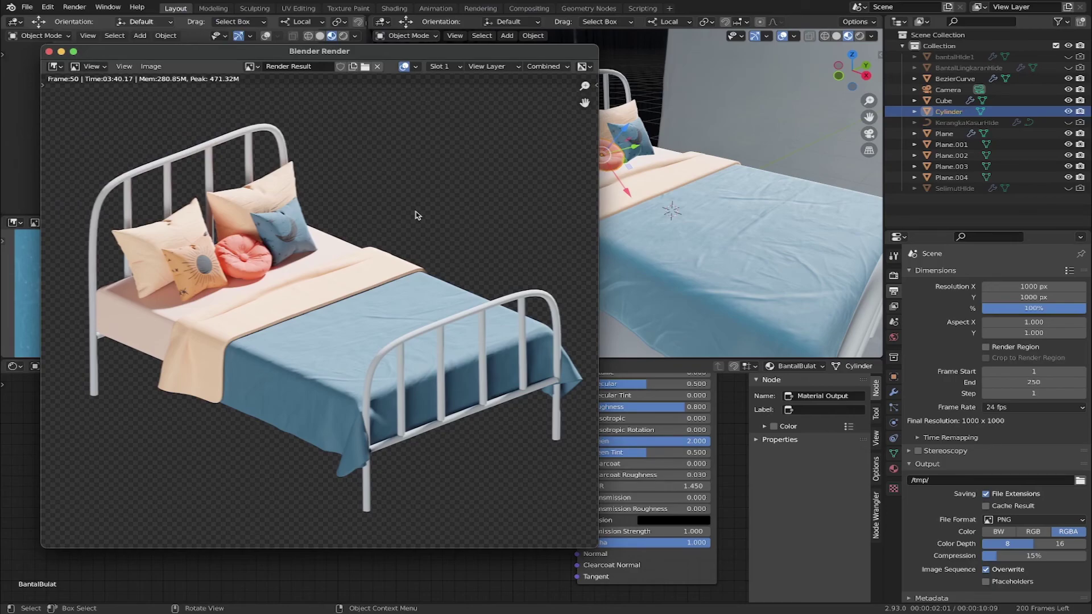
{"action": "key", "text": "Escape"}
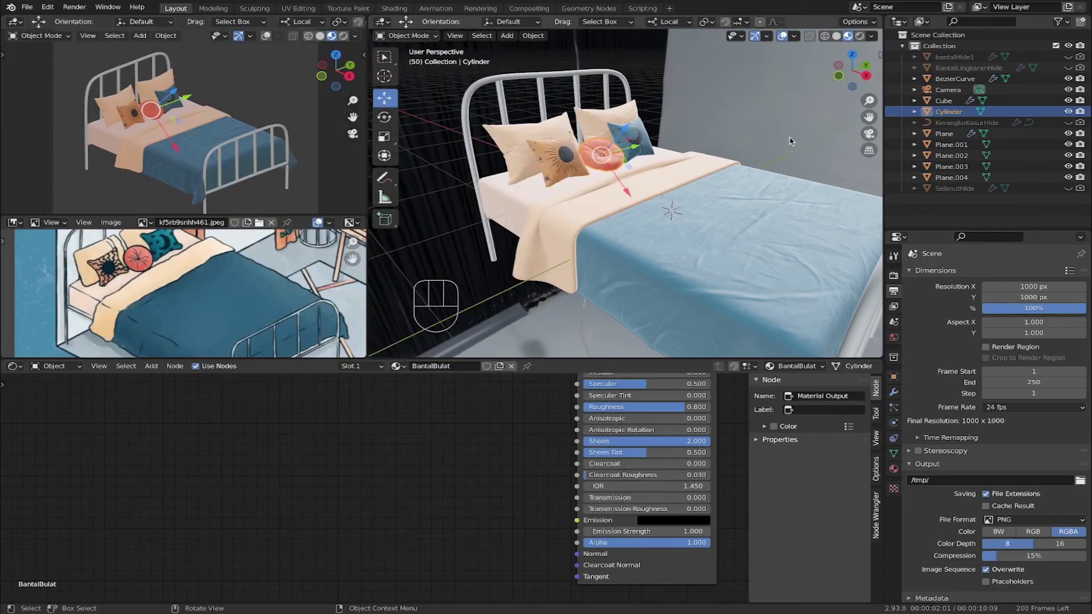
Deselect the round cushion, create a new collection in the outliner and name it Camera.
{"action": "left_click", "coordinate": [790, 141]}
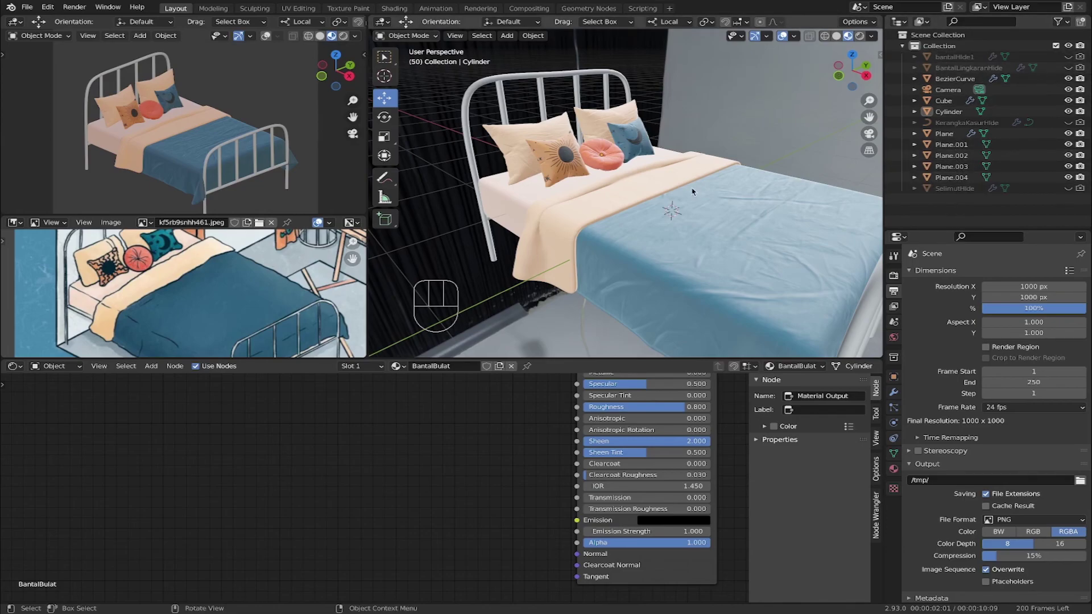
{"action": "scroll", "coordinate": [698, 191], "scroll_direction": "down", "scroll_amount": 4}
{"action": "middle_click_drag", "start_coordinate": [698, 191], "coordinate": [653, 198], "text": "shift"}
{"action": "left_click", "coordinate": [724, 135]}
{"action": "middle_click_drag", "start_coordinate": [742, 166], "coordinate": [737, 181]}
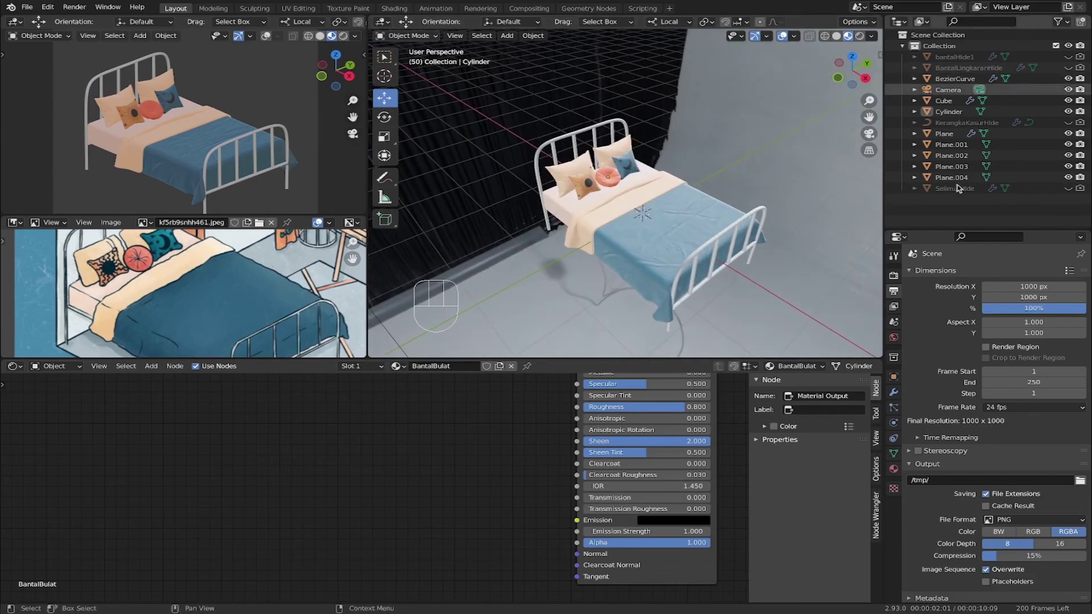
{"action": "left_click", "coordinate": [1082, 23]}
{"action": "double_click", "coordinate": [950, 200]}
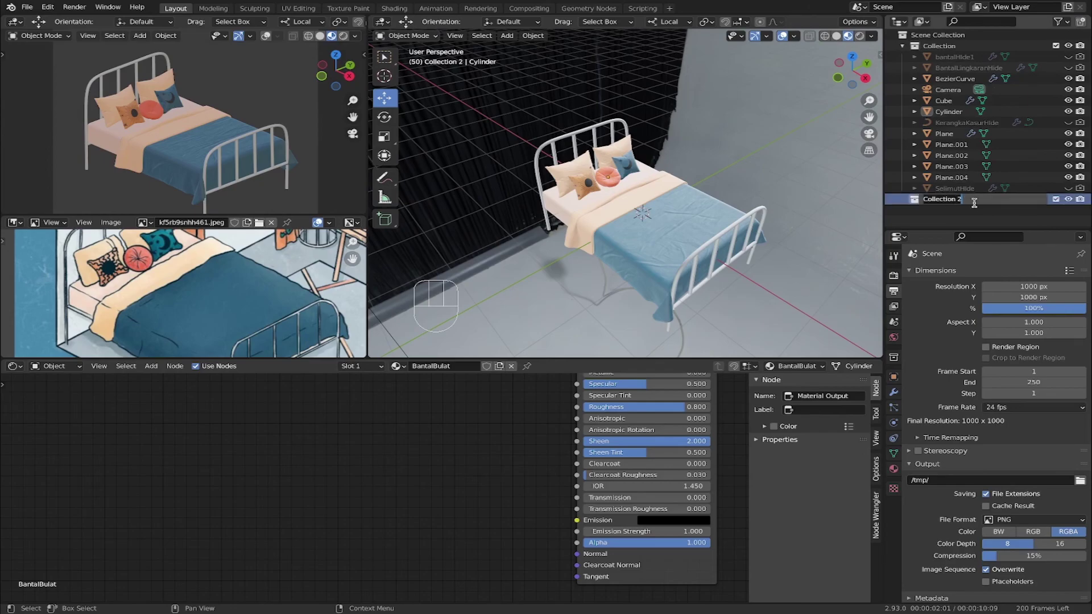
{"action": "type", "text": "Cma"}
{"action": "key", "text": "BackSpace"}
{"action": "type", "text": "mera"}
{"action": "key", "text": "Return"}
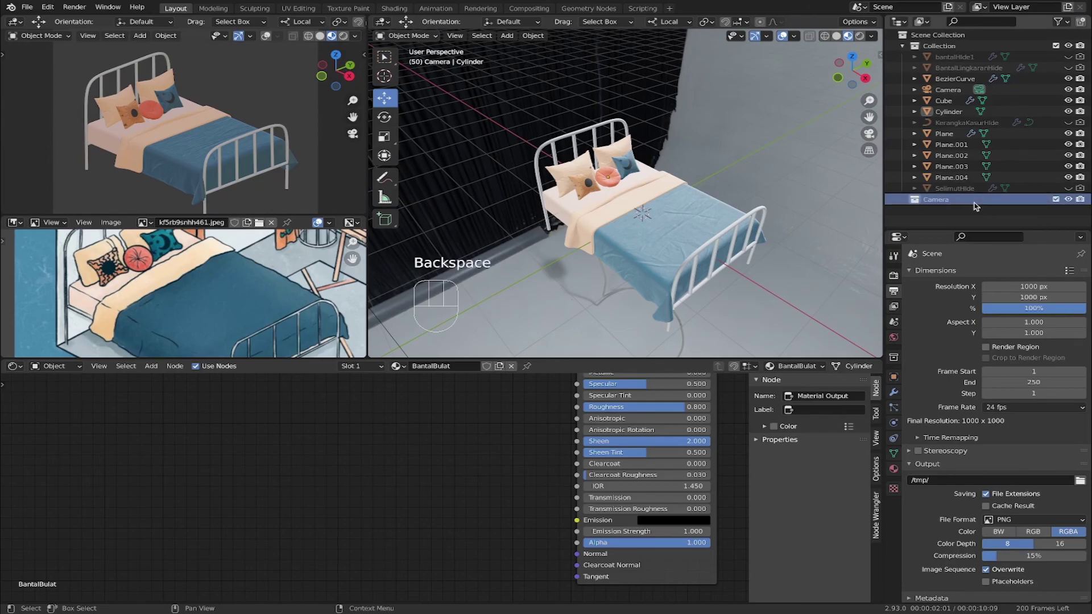
Rename the Camera collection to Scene and move the camera object into it.
{"action": "double_click", "coordinate": [956, 199]}
{"action": "type", "text": "Sc"}
{"action": "key", "text": "Return"}
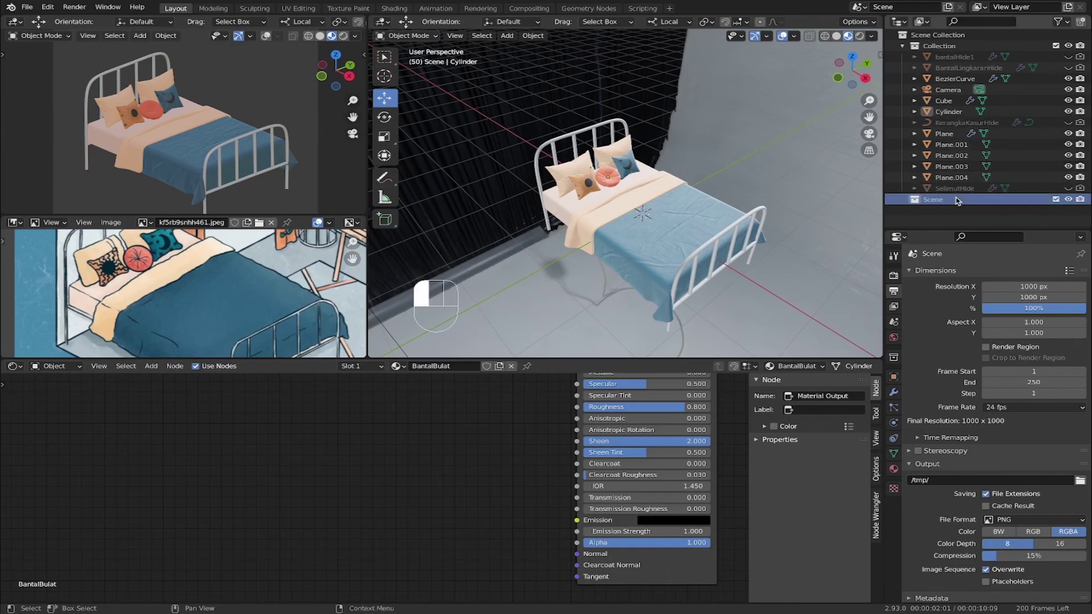
{"action": "left_click", "coordinate": [947, 90]}
{"action": "left_click_drag", "start_coordinate": [948, 91], "coordinate": [938, 194]}
{"action": "left_click", "coordinate": [936, 188]}
{"action": "left_click", "coordinate": [937, 216]}
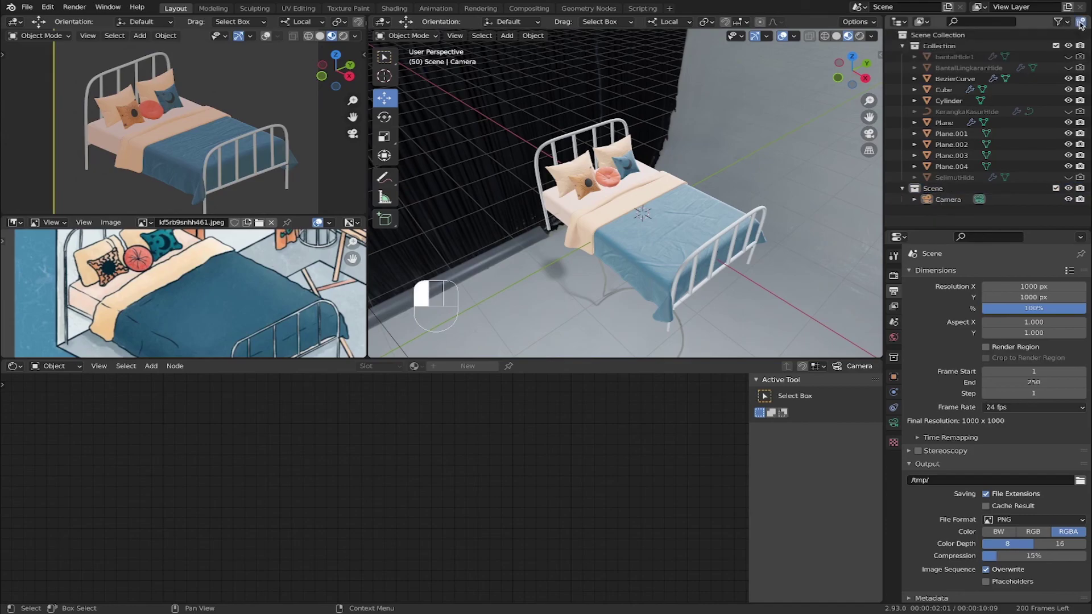
Create another new collection and name it Hidden.
{"action": "left_click", "coordinate": [1081, 23]}
{"action": "double_click", "coordinate": [938, 211]}
{"action": "type", "text": "Hidden"}
{"action": "key", "text": "Return"}
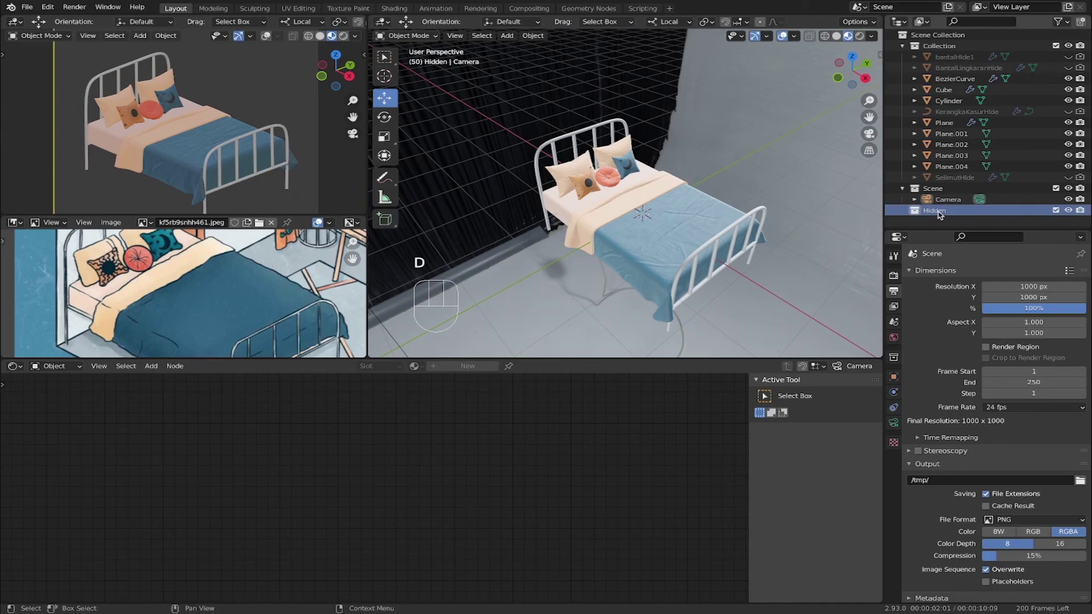
Move SelimutHide, KerangkaKasurHide, BantalLingkaranHide and bantalHide1 into the Hidden collection and exclude that collection from the view layer.
{"action": "left_click", "coordinate": [956, 177]}
{"action": "left_click", "coordinate": [956, 112], "text": "super"}
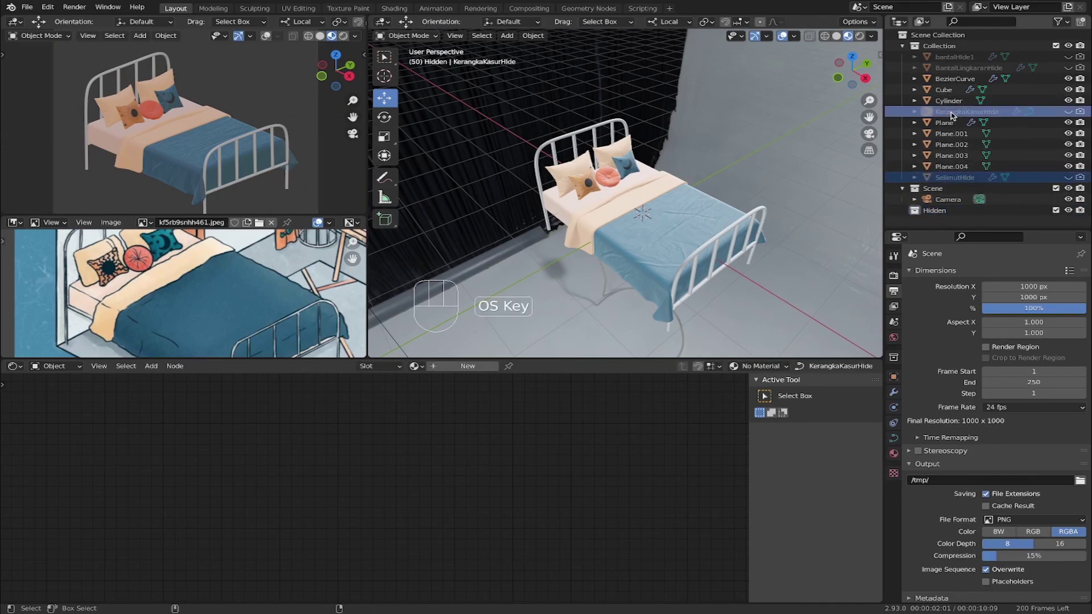
{"action": "left_click", "coordinate": [947, 68], "text": "super"}
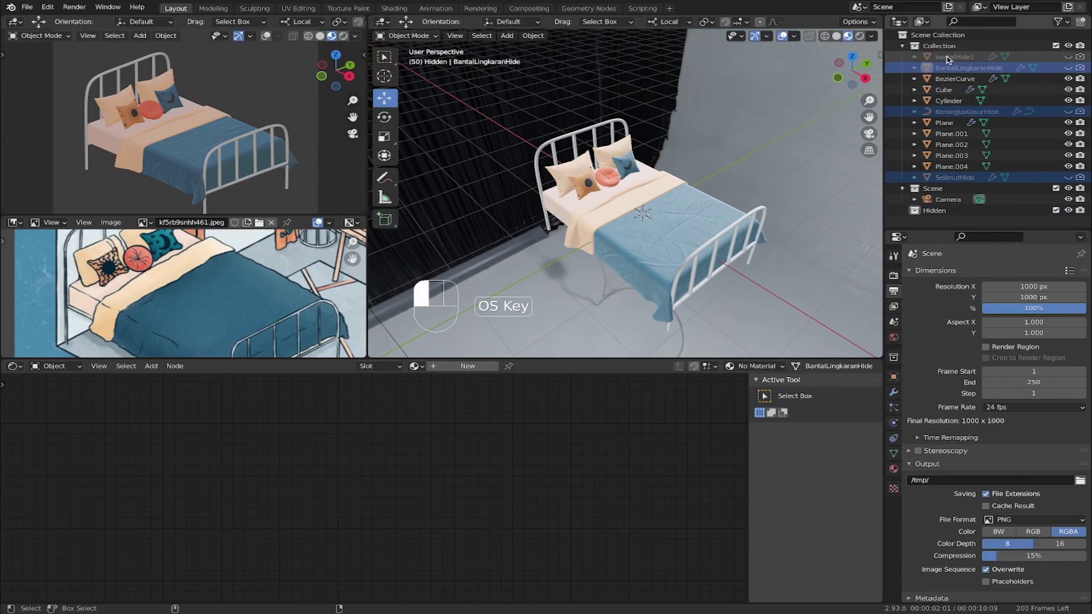
{"action": "left_click", "coordinate": [949, 57], "text": "super"}
{"action": "left_click_drag", "start_coordinate": [963, 179], "coordinate": [933, 211]}
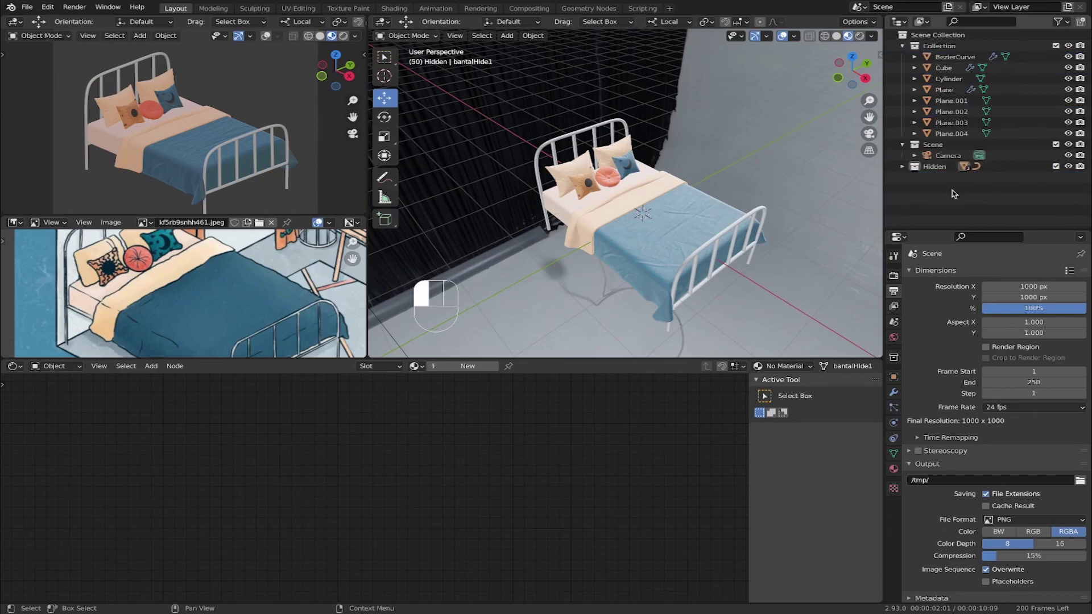
{"action": "left_click", "coordinate": [1055, 166]}
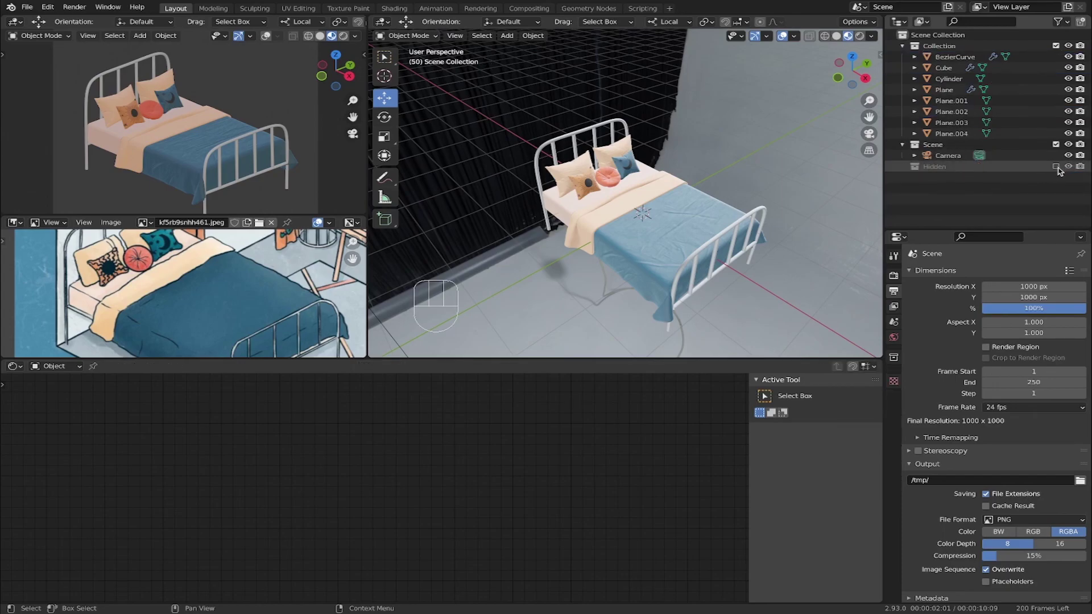
{"action": "left_click_drag", "start_coordinate": [943, 134], "coordinate": [943, 135]}
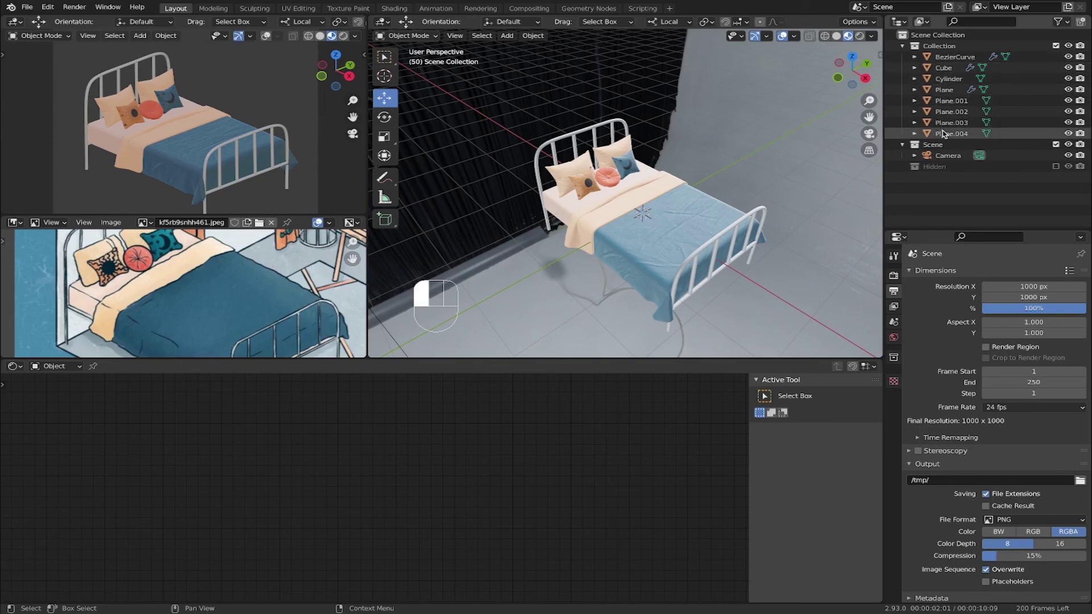
Rename the pillow objects Bantal Kecil1, Bantal Kecil 2, Bantal Bulat, Bantal Besar 1 and Bantal Besar 2.
{"action": "left_click", "coordinate": [943, 134]}
{"action": "scroll", "coordinate": [621, 156], "scroll_direction": "up", "scroll_amount": 6}
{"action": "middle_click_drag", "start_coordinate": [638, 173], "coordinate": [628, 157]}
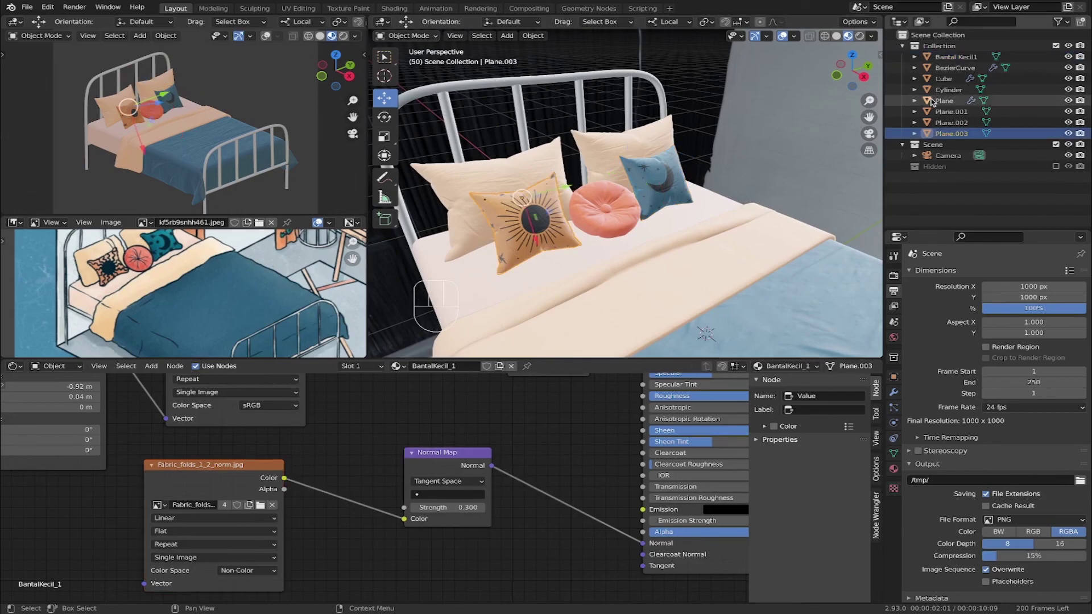
{"action": "left_click", "coordinate": [948, 100]}
{"action": "double_click", "coordinate": [961, 100]}
{"action": "type", "text": "Bantal B"}
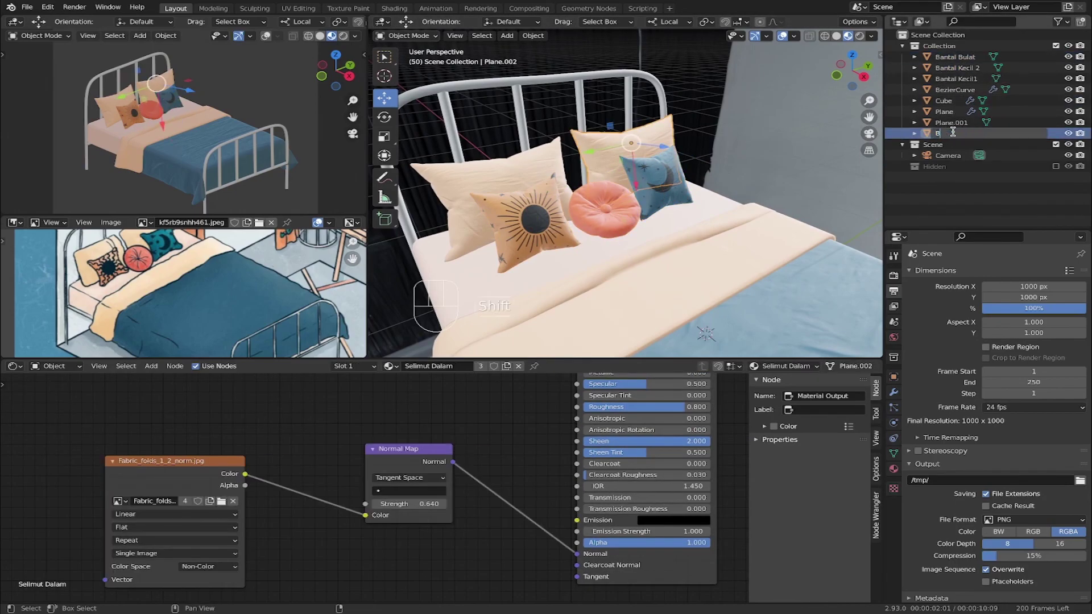
Rename the mattress object Matras, the blanket Selimut and the BezierCurve bed frame Kerangka Kasur.
{"action": "left_click", "coordinate": [749, 184]}
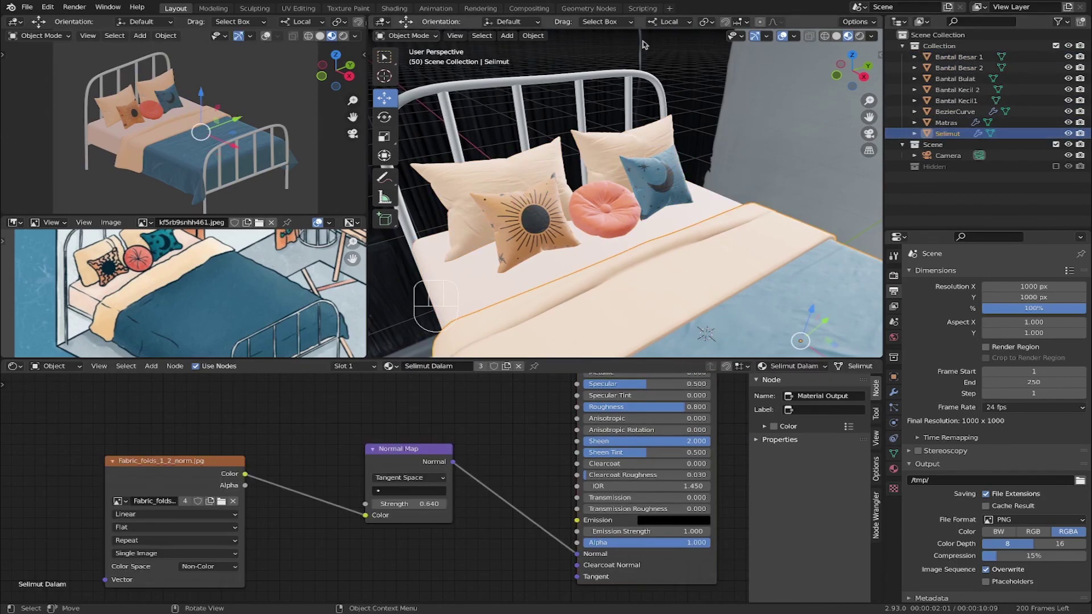
{"action": "left_click", "coordinate": [962, 112]}
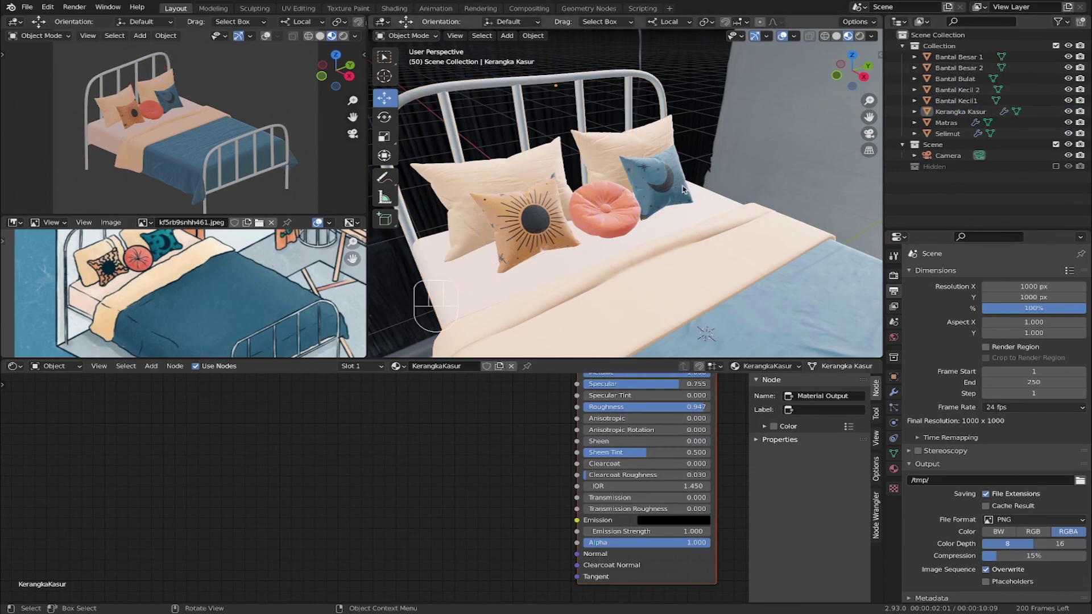
{"action": "scroll", "coordinate": [683, 189], "scroll_direction": "down", "scroll_amount": 3}
{"action": "middle_click_drag", "start_coordinate": [675, 213], "coordinate": [661, 192], "text": "shift"}
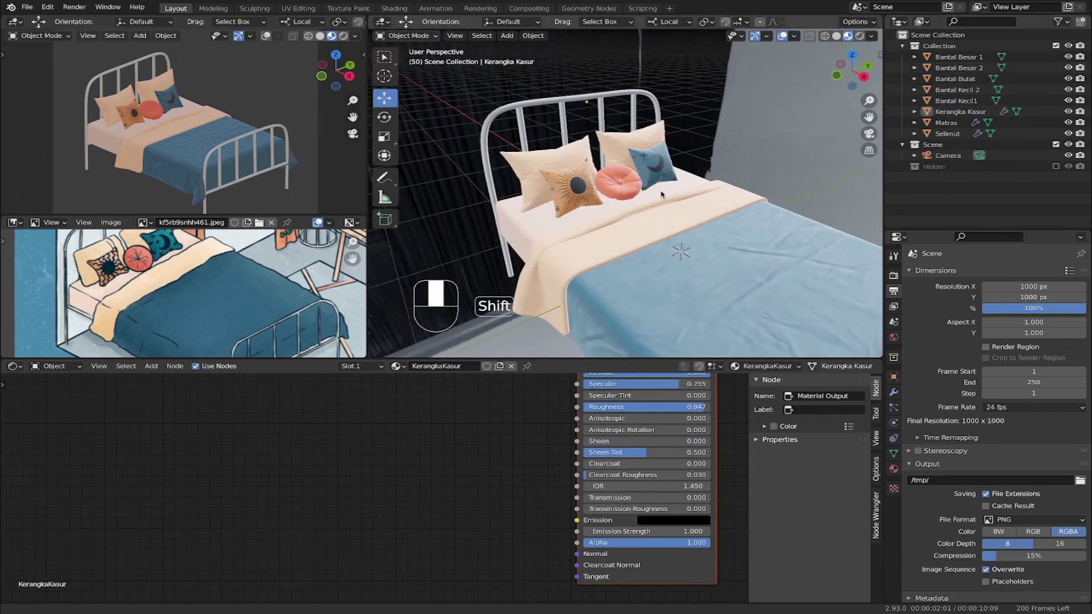
Rename the collection holding the bed objects as Kasur and collapse it in the outliner.
{"action": "left_click", "coordinate": [948, 45]}
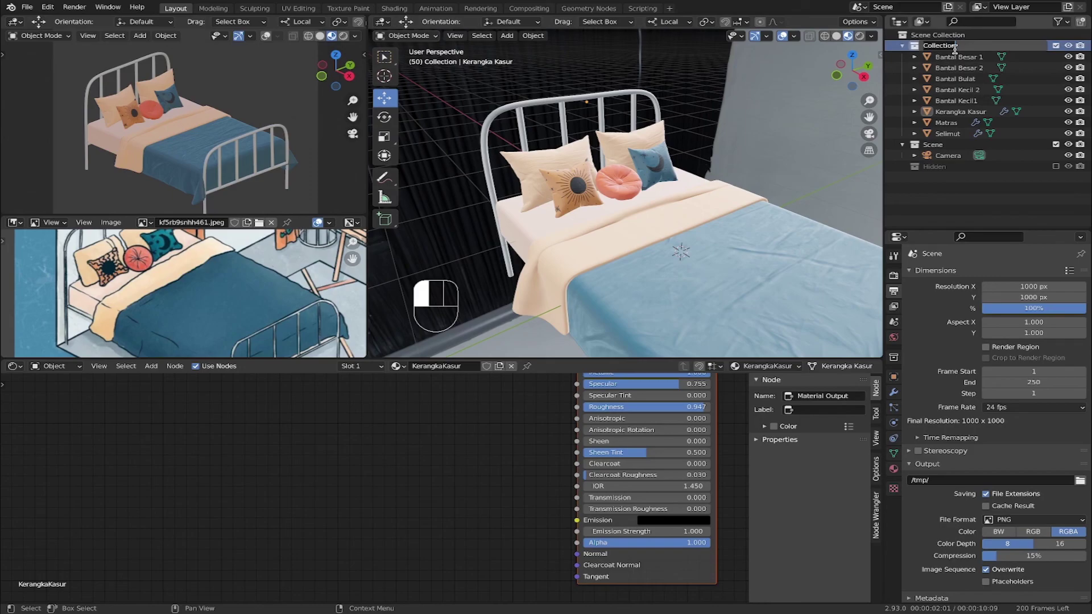
{"action": "type", "text": "Kasur"}
{"action": "key", "text": "Return"}
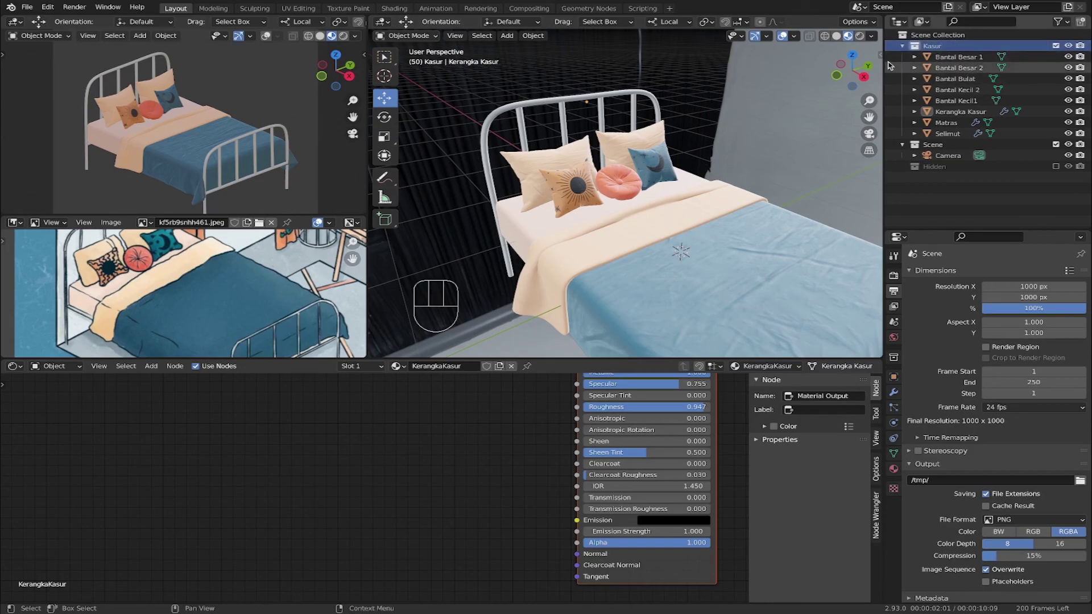
{"action": "left_click", "coordinate": [902, 46]}
{"action": "left_click", "coordinate": [952, 132]}
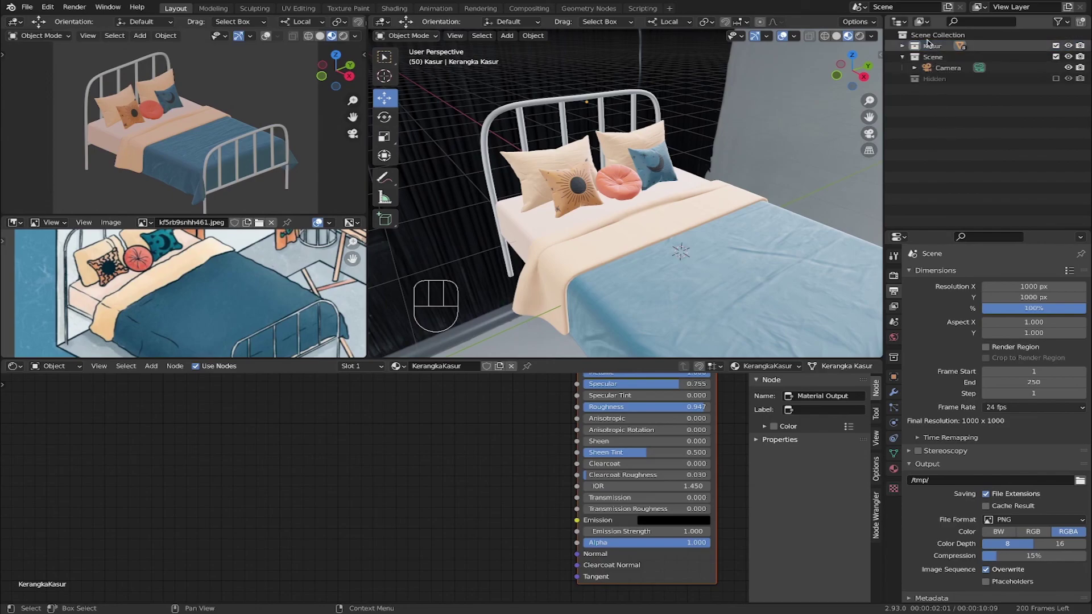
{"action": "middle_click_drag", "start_coordinate": [637, 245], "coordinate": [624, 148]}
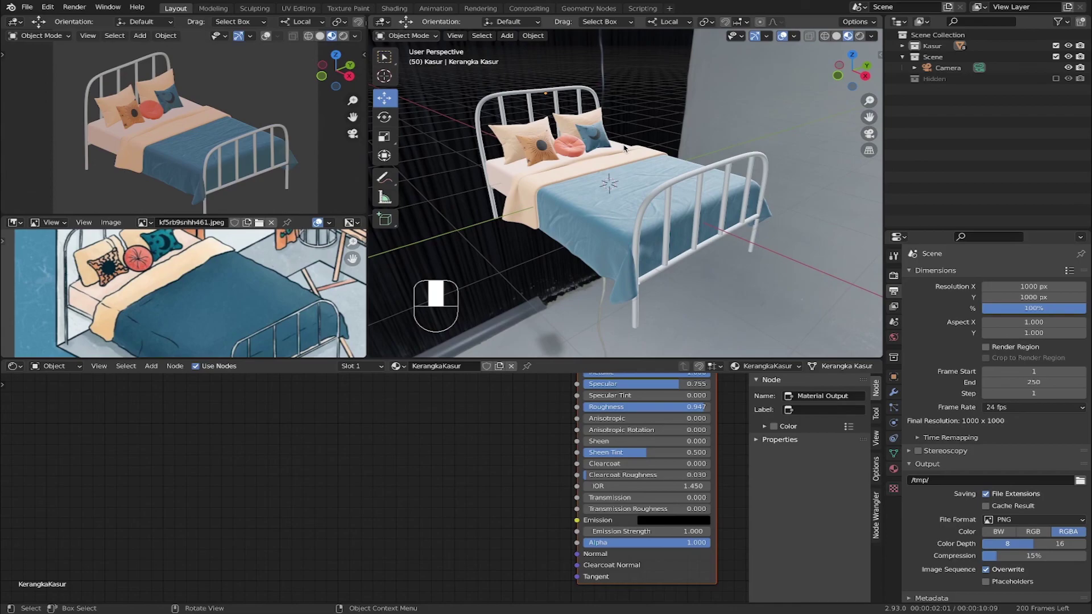